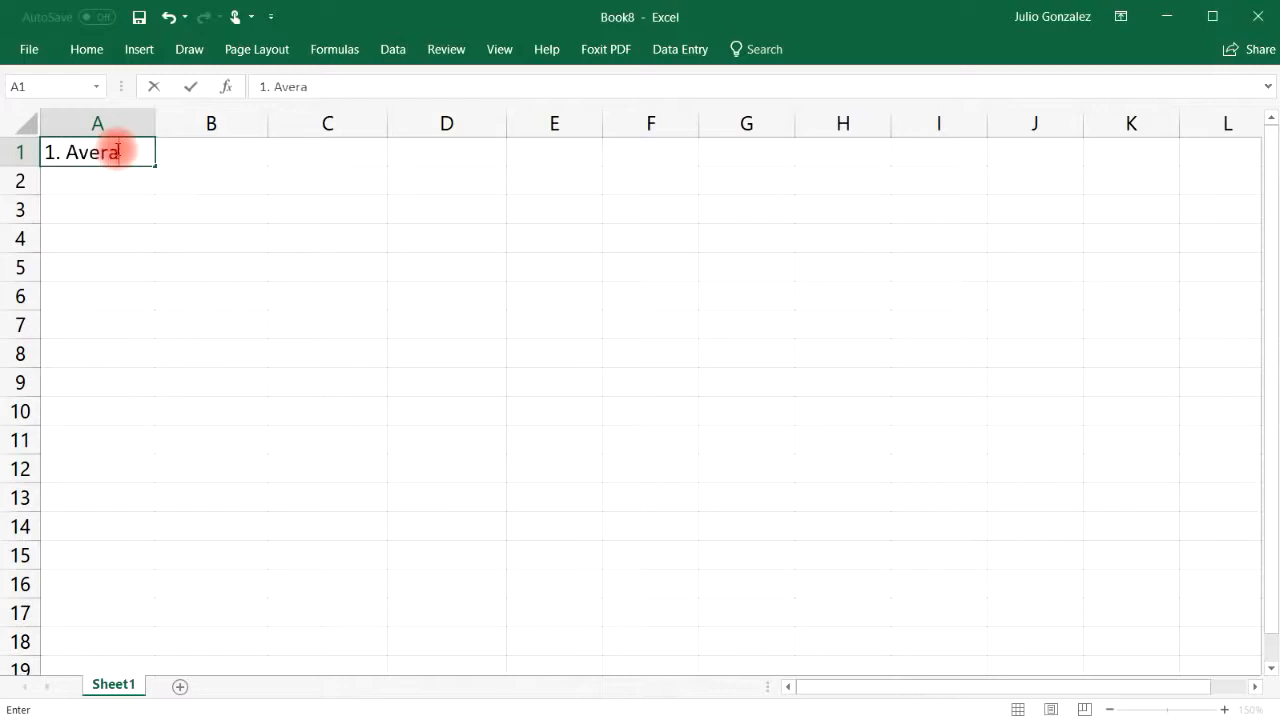
Confirm the '1. Average' heading in A1 and enter 15, 27, 42 and 93 in B2:B5
{"action": "key", "text": "Tab"}
{"action": "key", "text": "Down"}
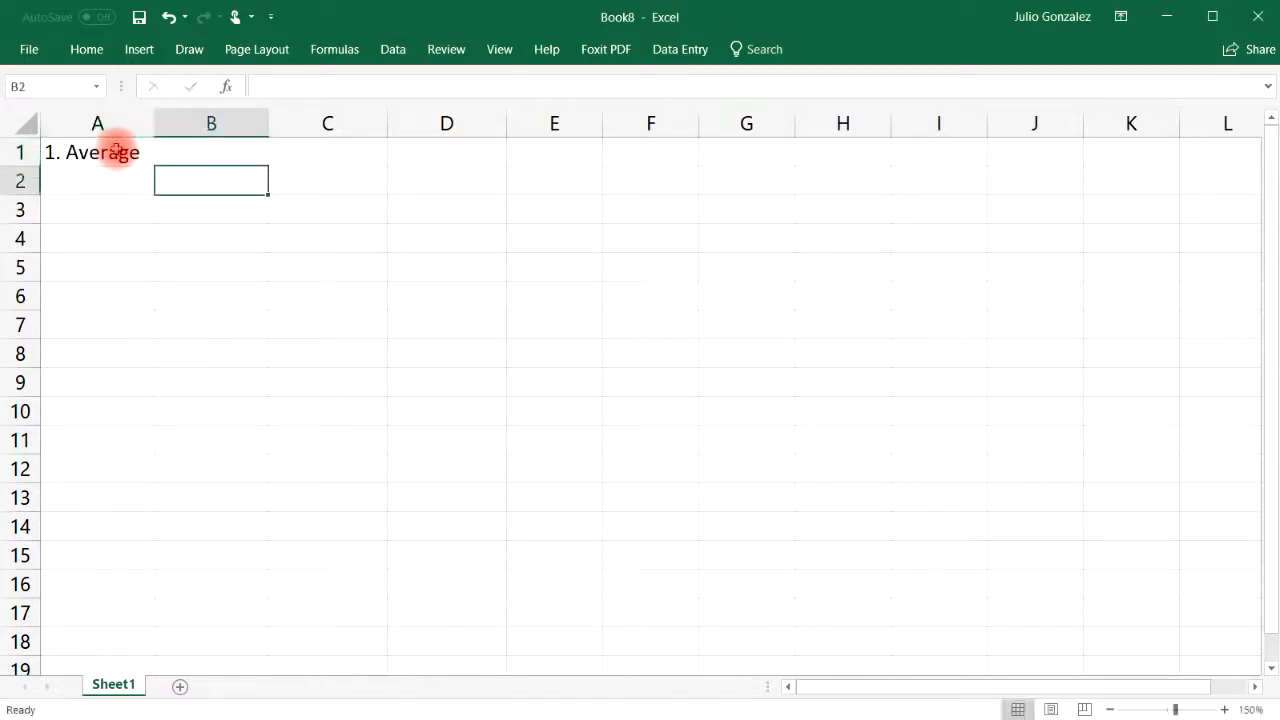
{"action": "type", "text": "15"}
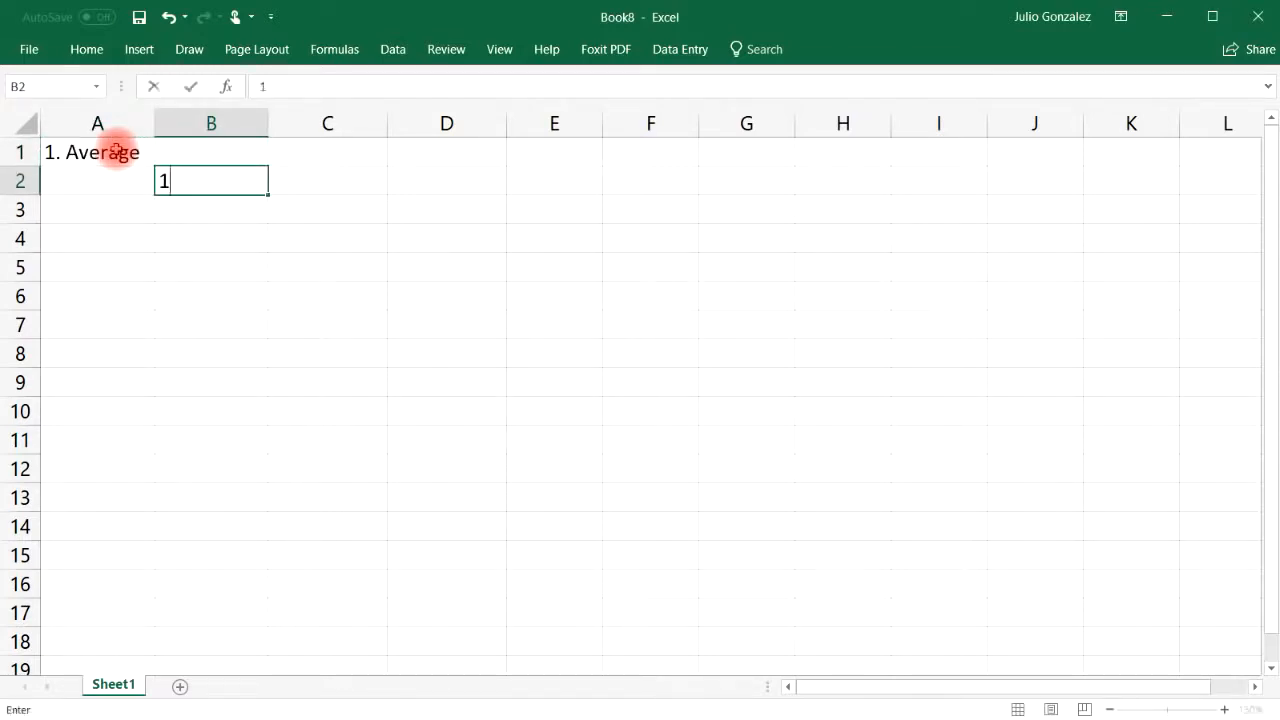
{"action": "key", "text": "Return"}
{"action": "type", "text": "27"}
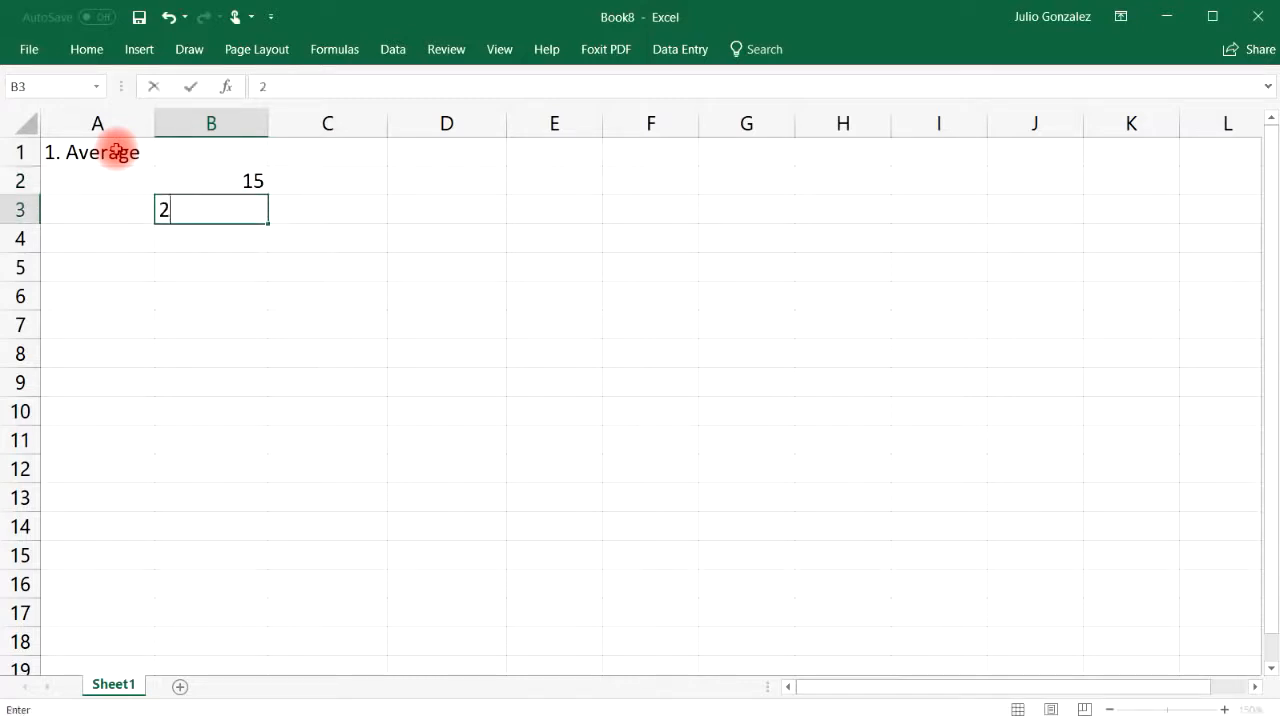
{"action": "key", "text": "Return"}
{"action": "type", "text": "42"}
{"action": "key", "text": "Return"}
{"action": "type", "text": "93"}
{"action": "key", "text": "Return"}
Enter 56, 84, 75, 33 and 49 in B6:B10
{"action": "type", "text": "56"}
{"action": "key", "text": "Return"}
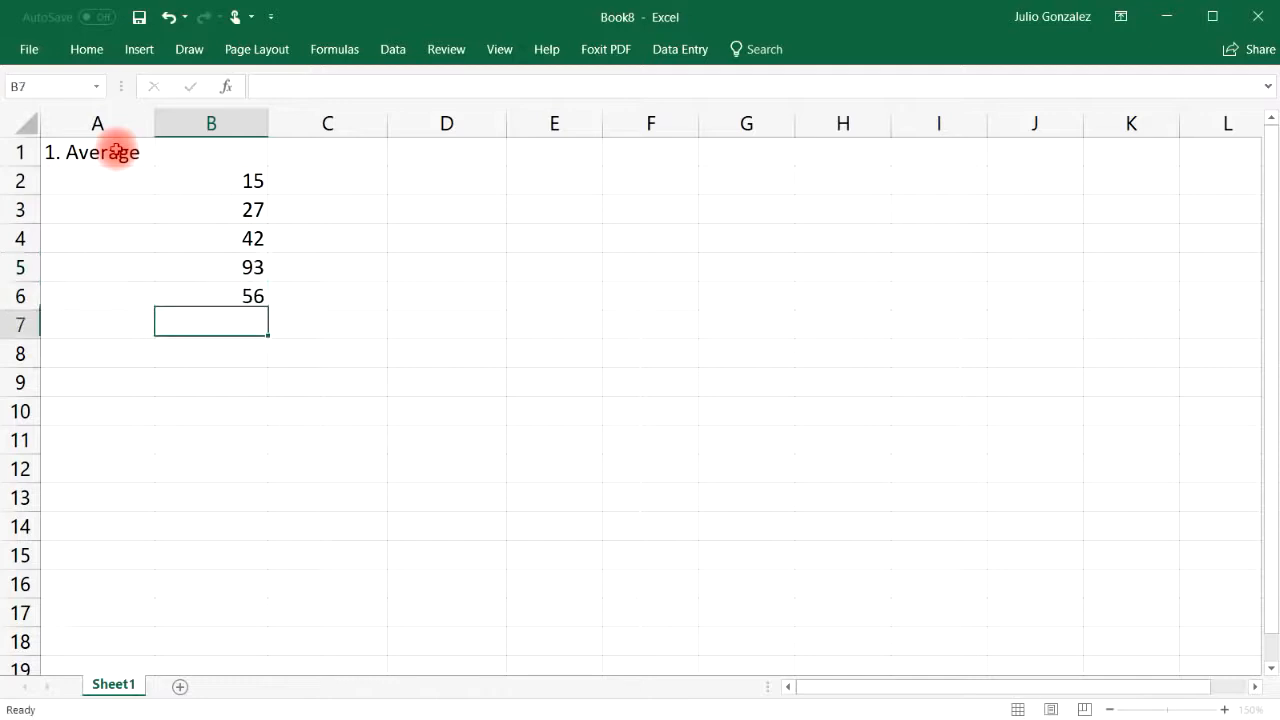
{"action": "type", "text": "84"}
{"action": "key", "text": "Return"}
{"action": "type", "text": "75"}
{"action": "key", "text": "Return"}
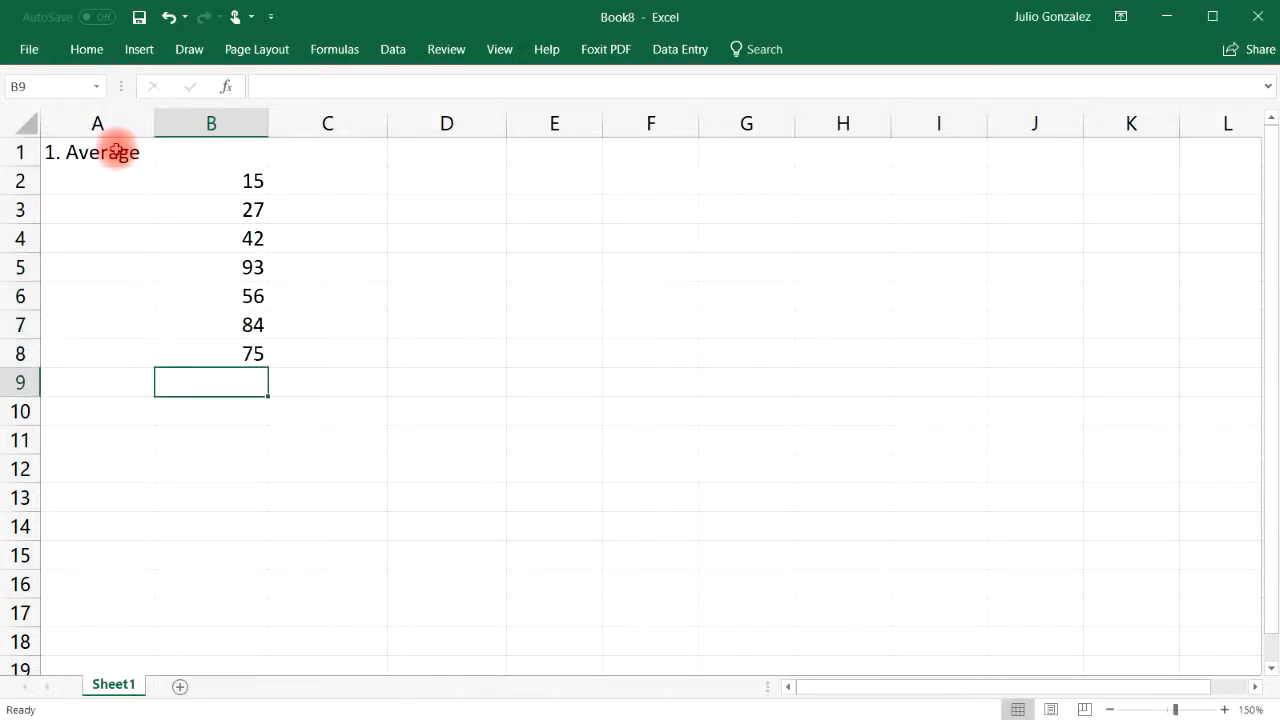
{"action": "type", "text": "33"}
{"action": "key", "text": "Return"}
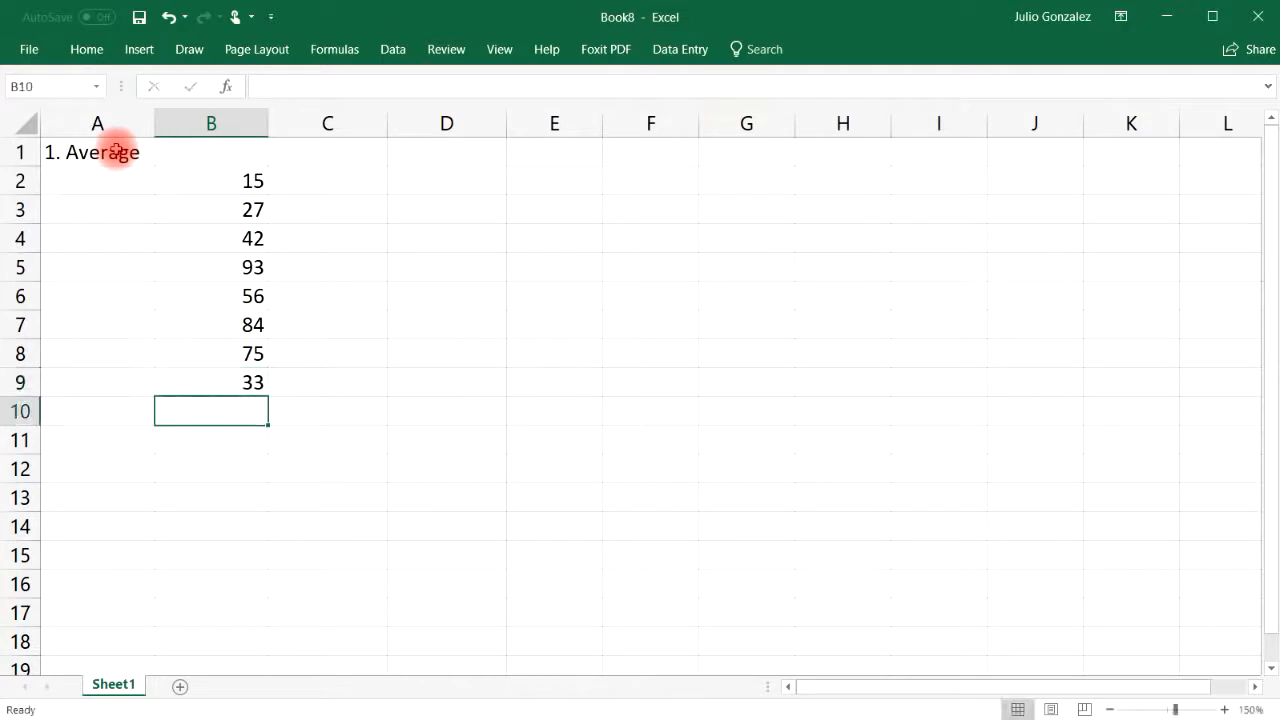
{"action": "type", "text": "49"}
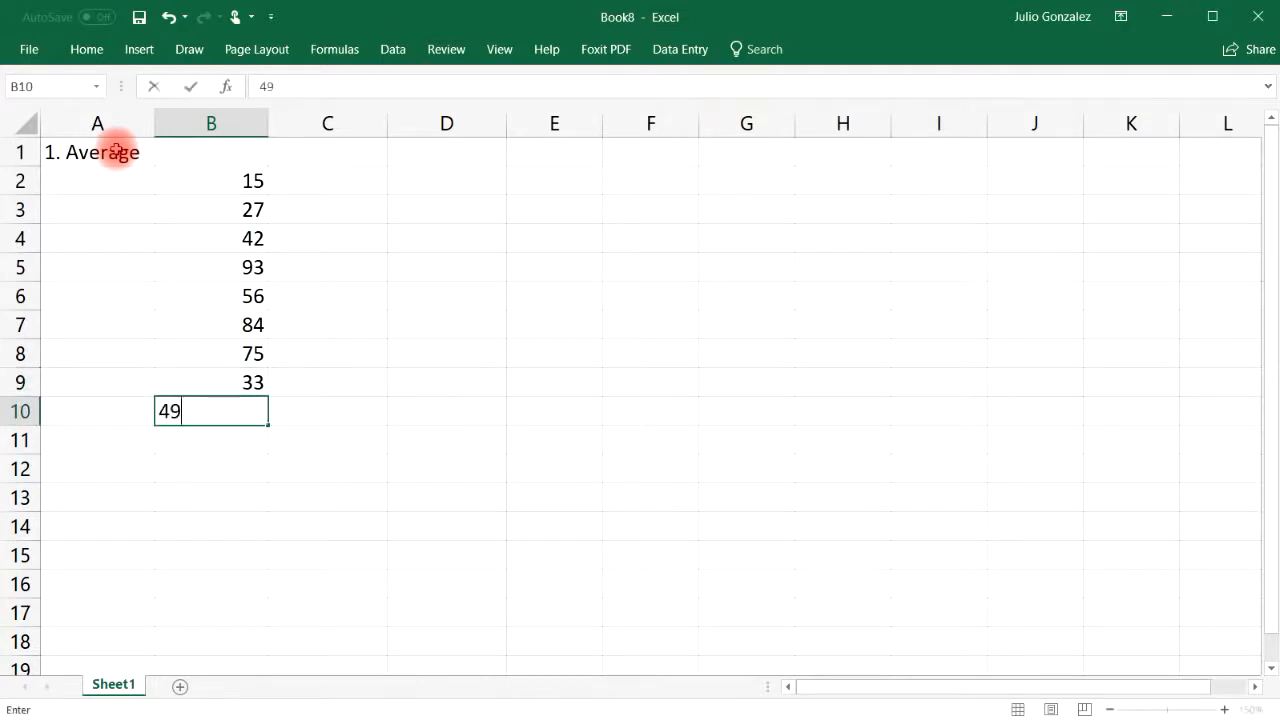
{"action": "key", "text": "Return"}
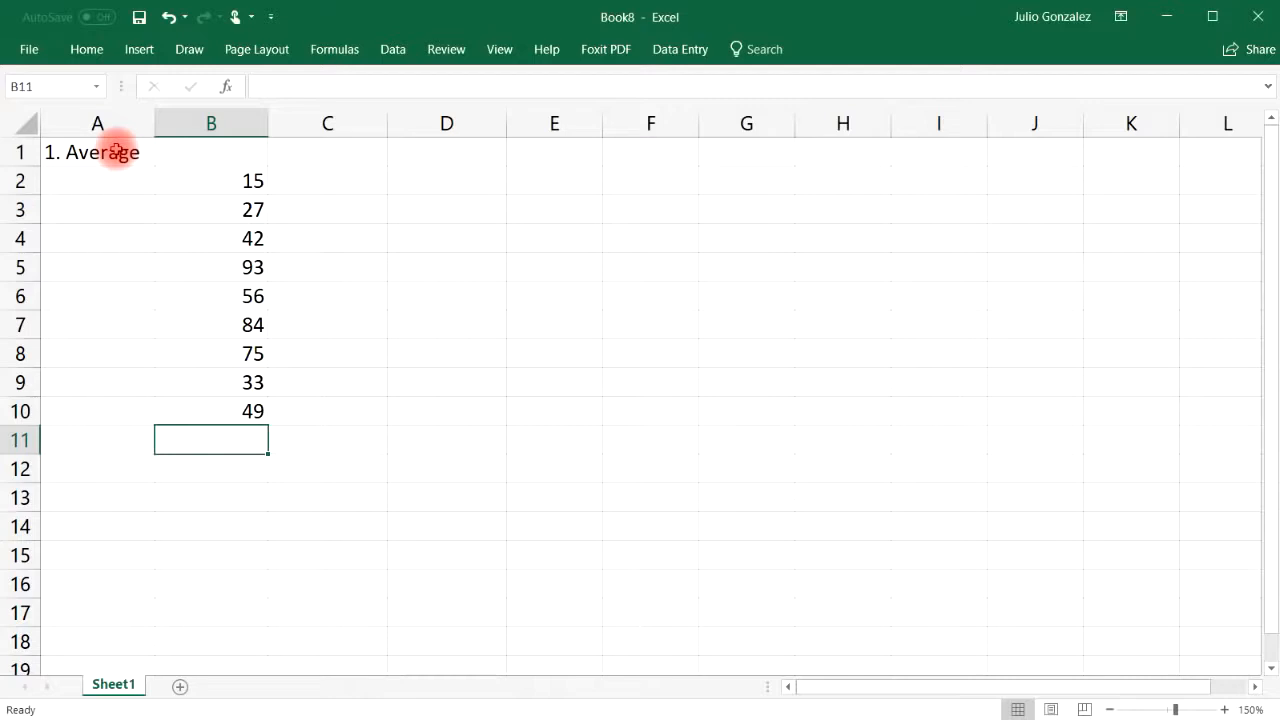
Enter =AVERAGE(B2:B9) in B11, giving 53.125
{"action": "type", "text": "=average"}
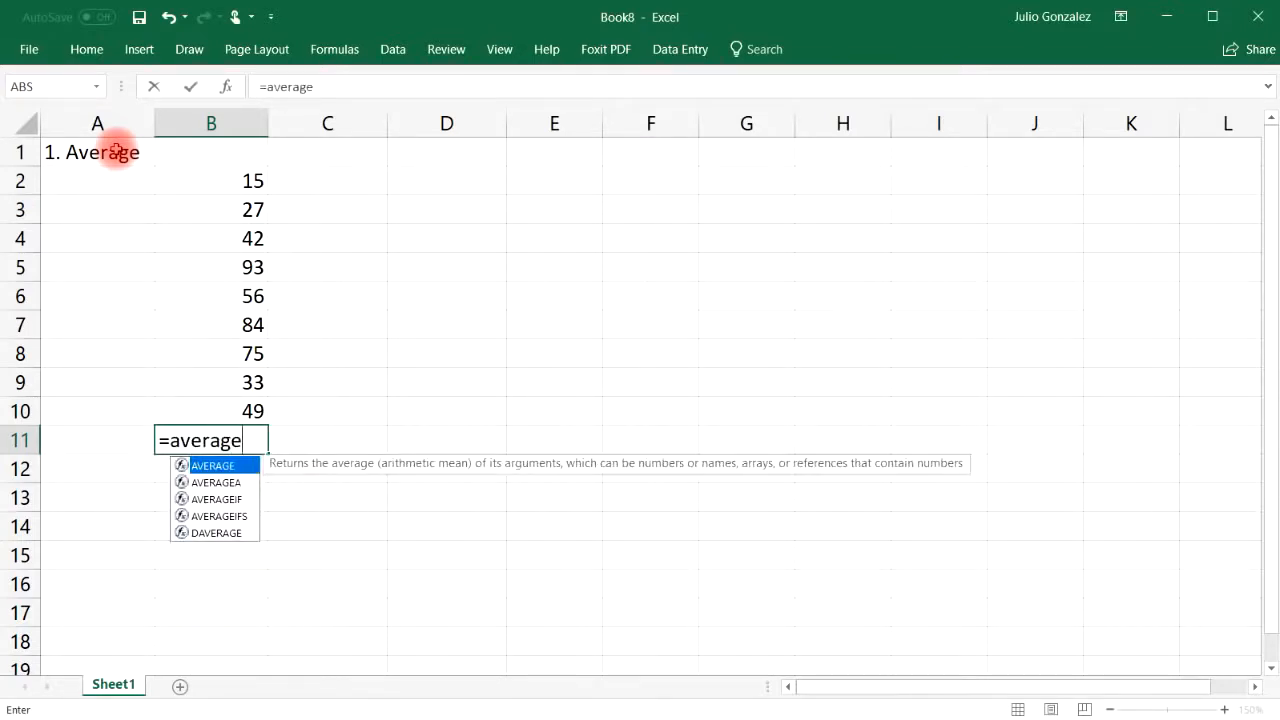
{"action": "type", "text": "("}
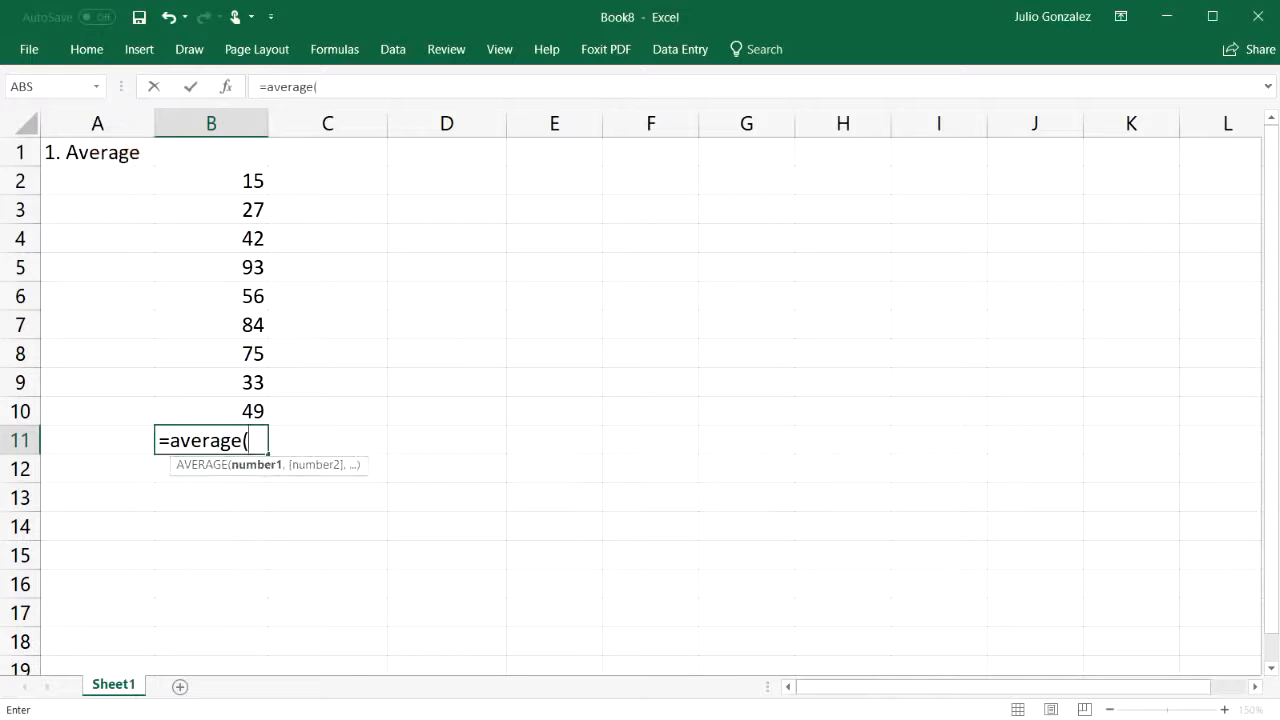
{"action": "left_click_drag", "start_coordinate": [238, 180], "coordinate": [223, 382]}
{"action": "type", "text": ")"}
{"action": "key", "text": "Return"}
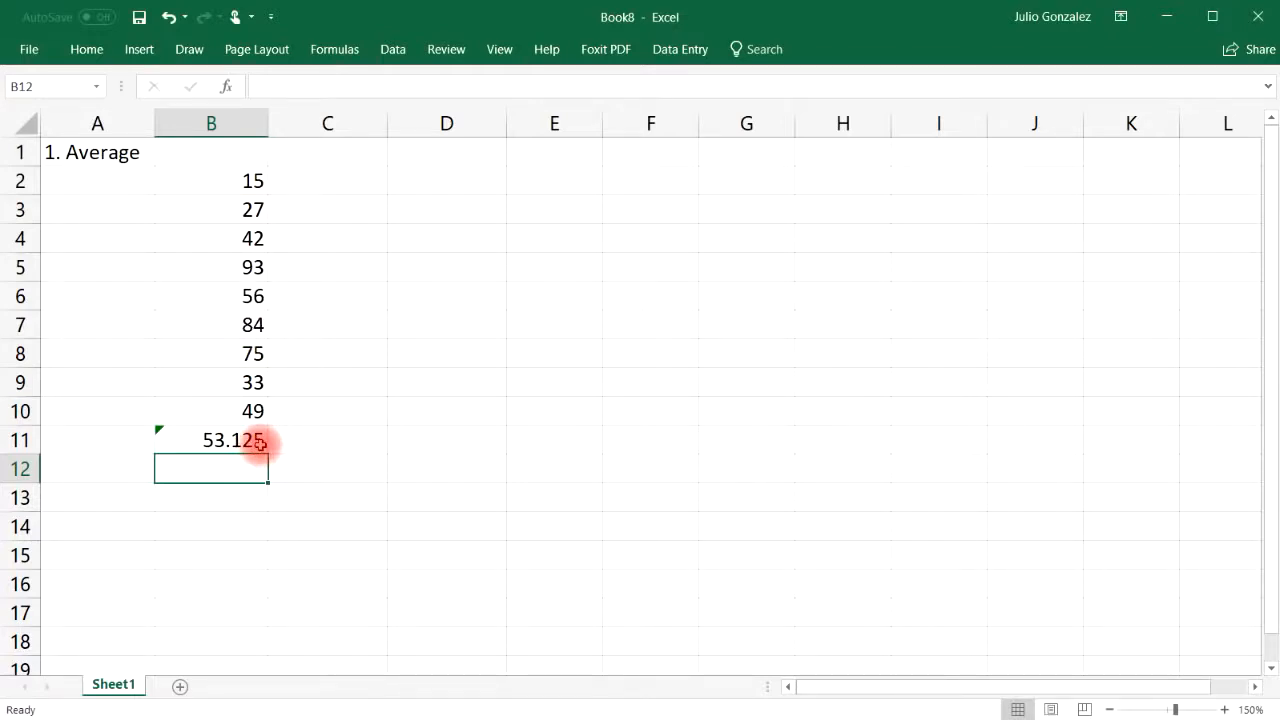
{"action": "left_click", "coordinate": [232, 500]}
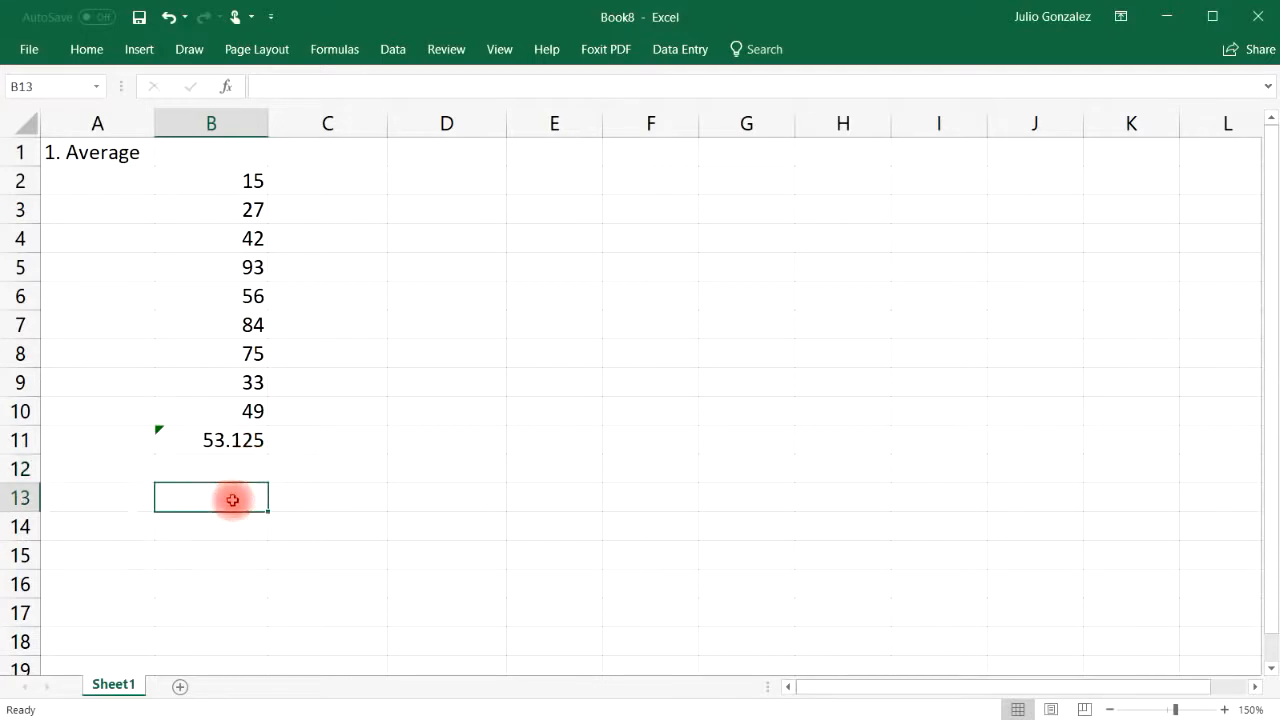
Enter =AVERAGE(100,200) in B13 and =AVERAGE(100,200,300) in B14, returning 150 and 200
{"action": "type", "text": "="}
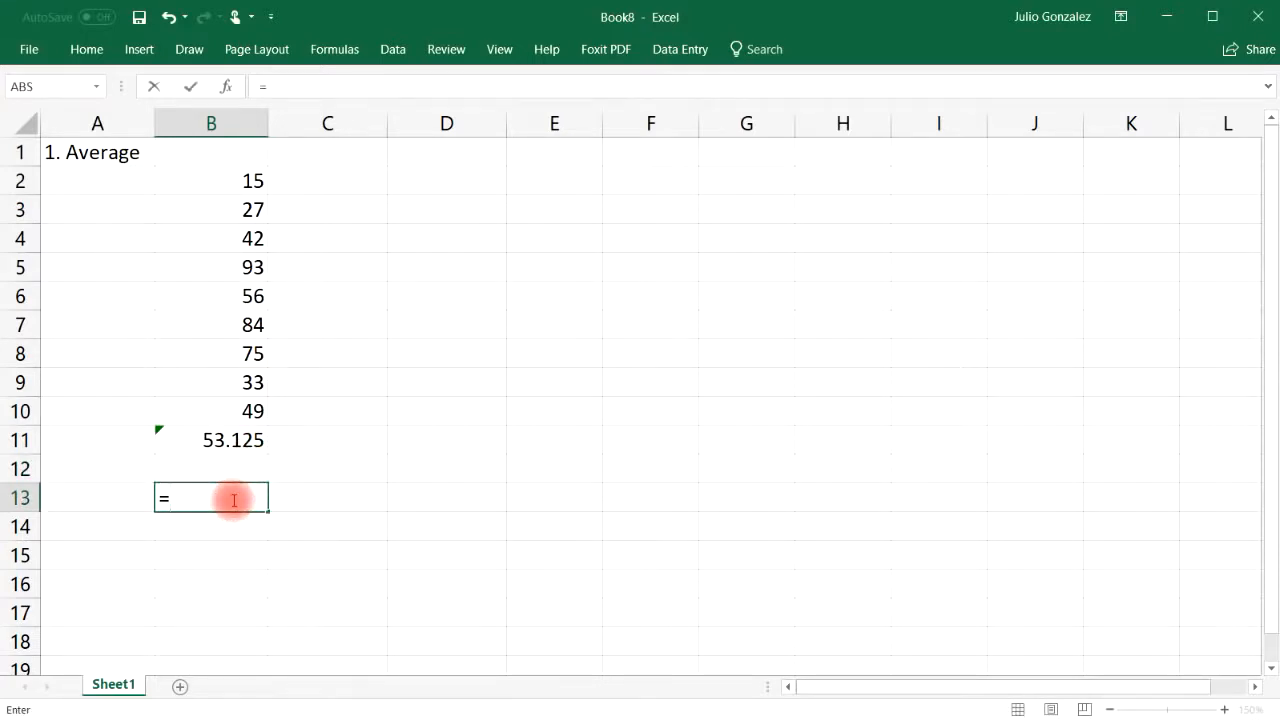
{"action": "type", "text": "average"}
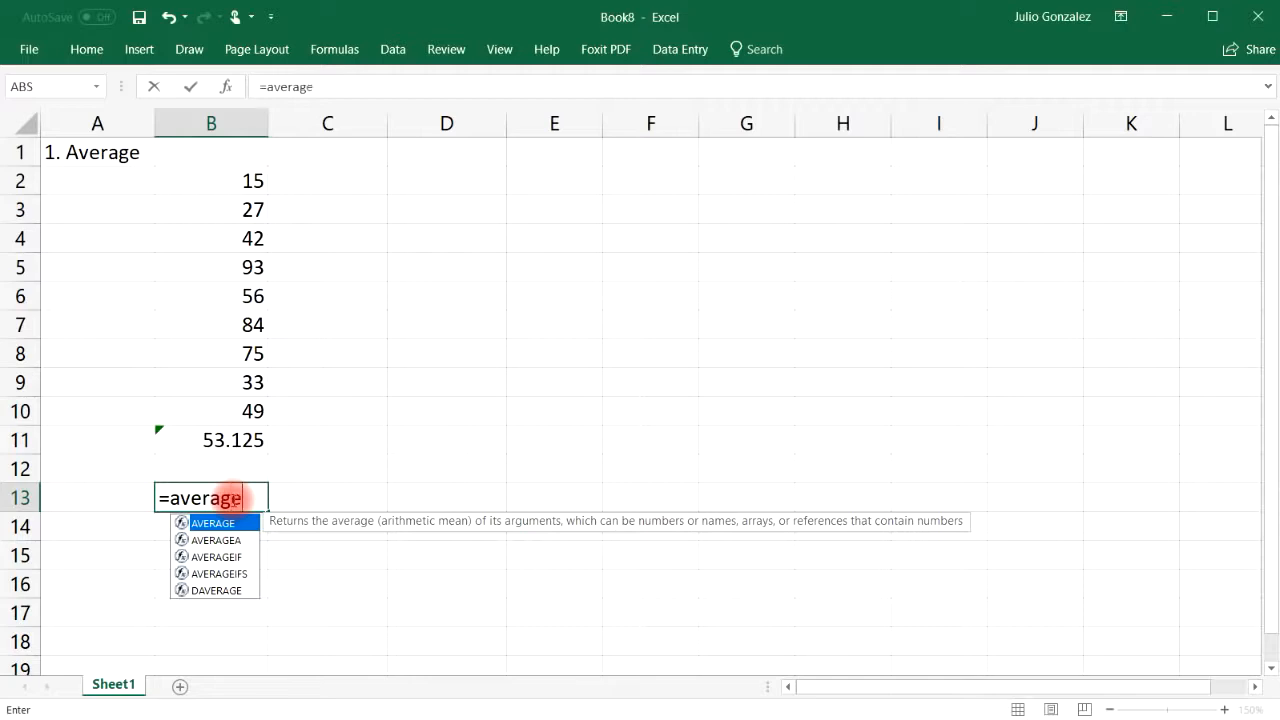
{"action": "type", "text": "("}
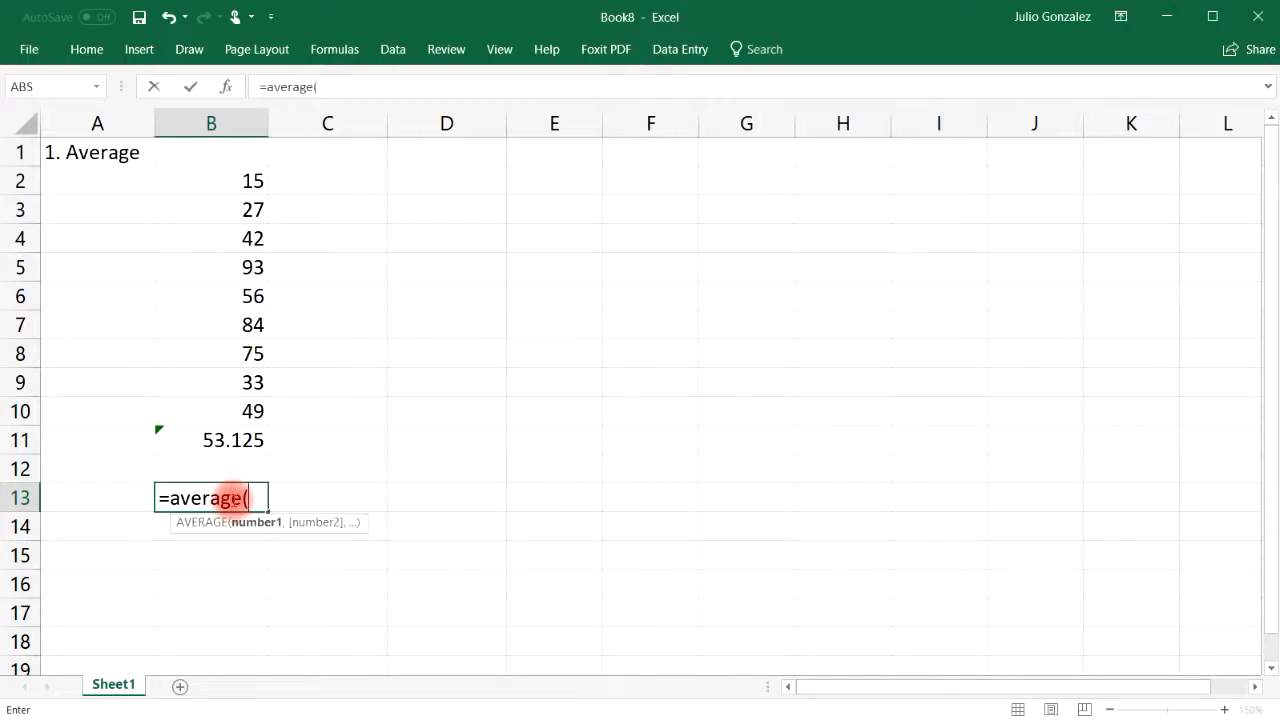
{"action": "type", "text": "100,"}
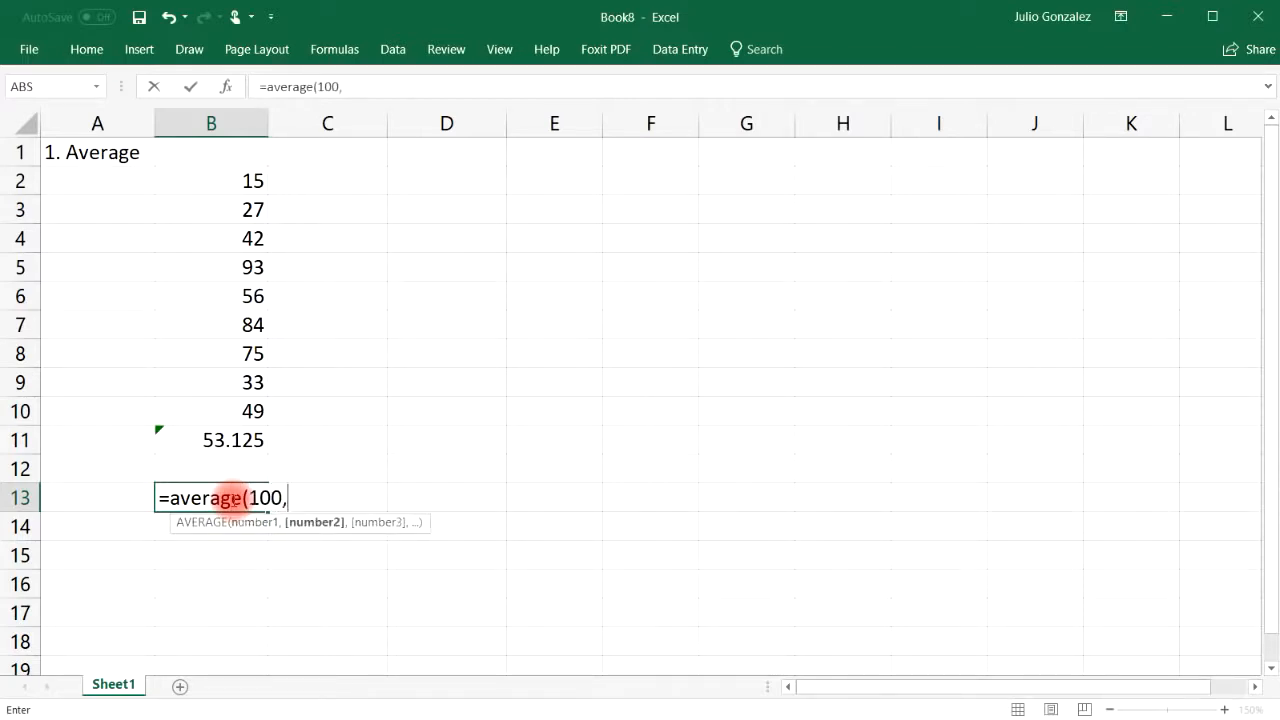
{"action": "type", "text": "200)"}
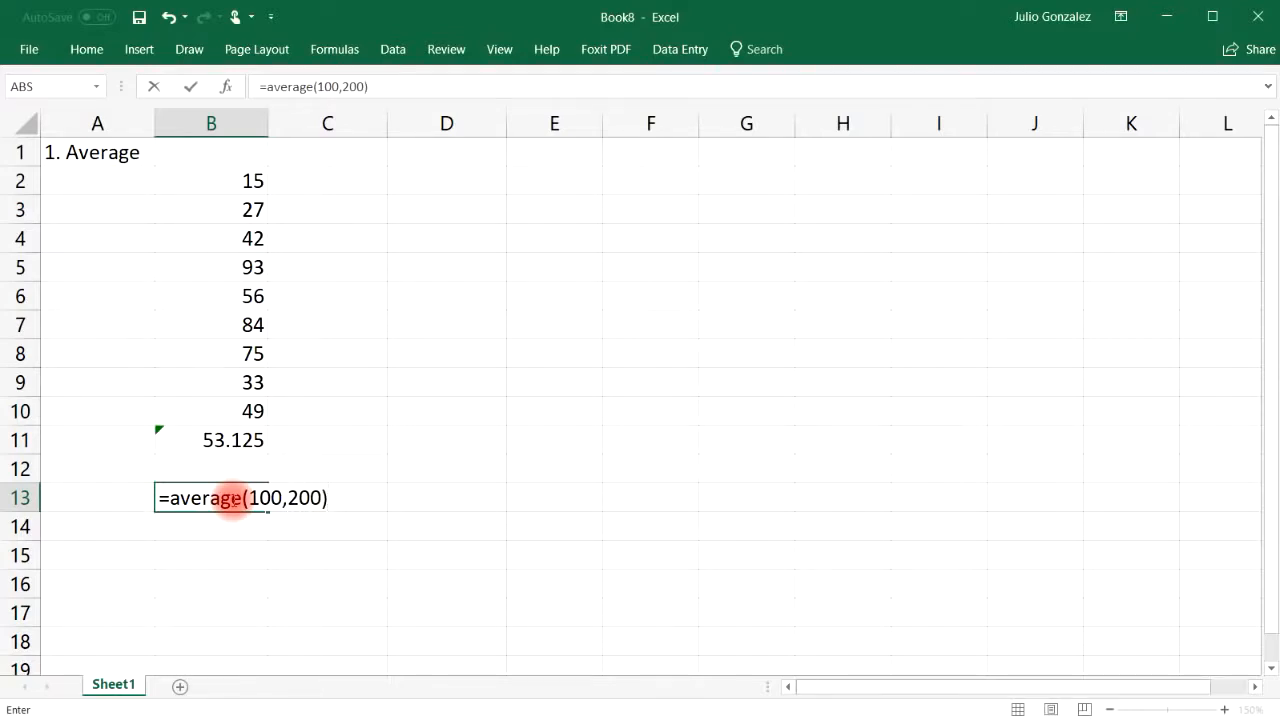
{"action": "key", "text": "Return"}
{"action": "type", "text": "=average"}
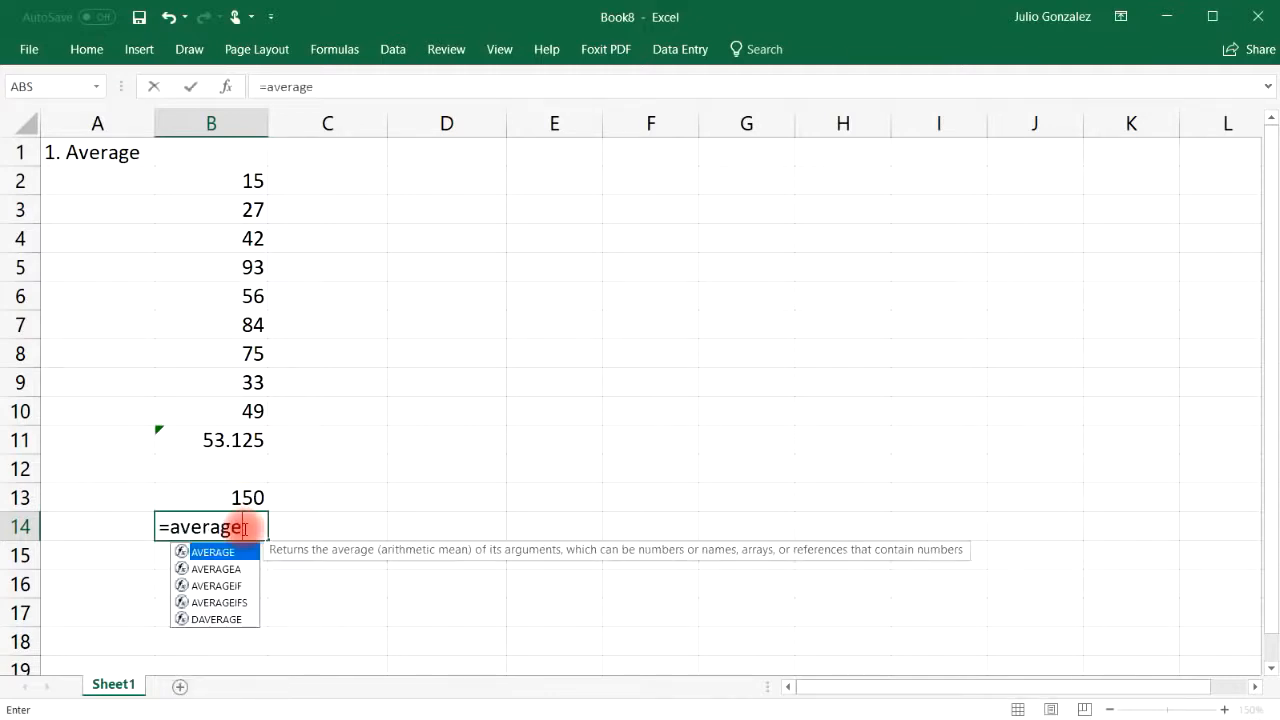
{"action": "type", "text": "(100,200,300)"}
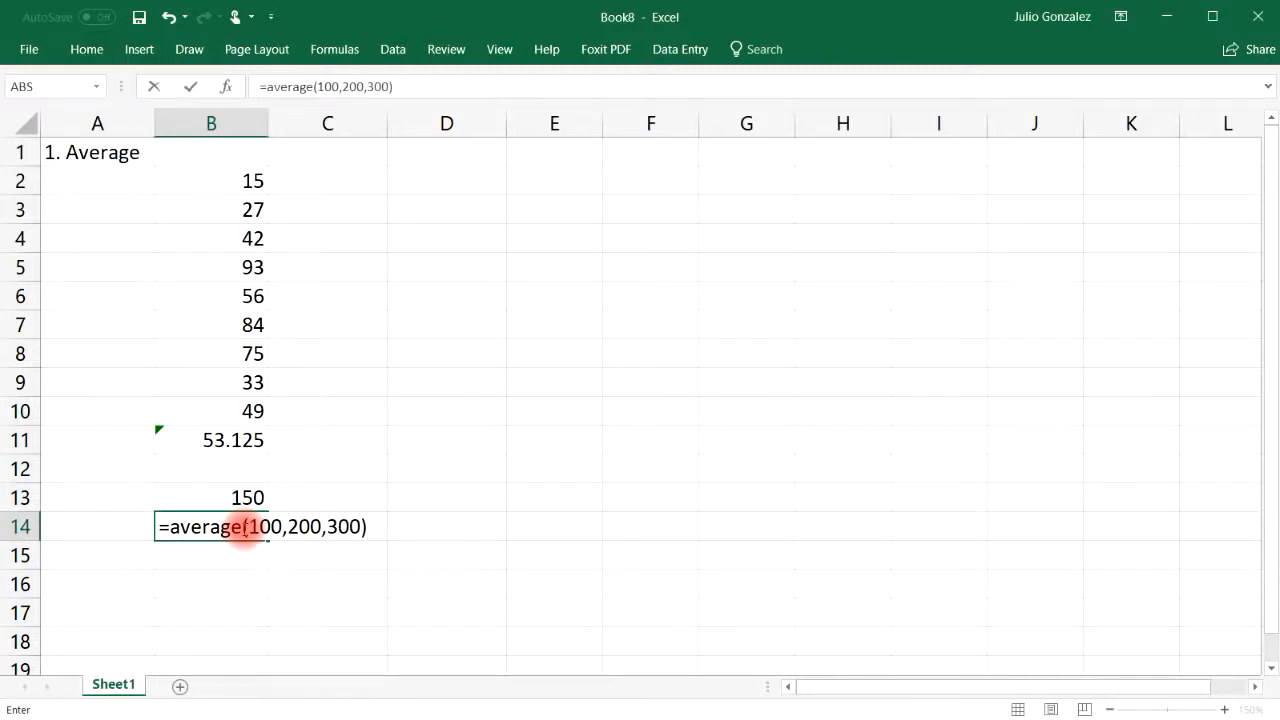
{"action": "key", "text": "Return"}
{"action": "left_click", "coordinate": [244, 527]}
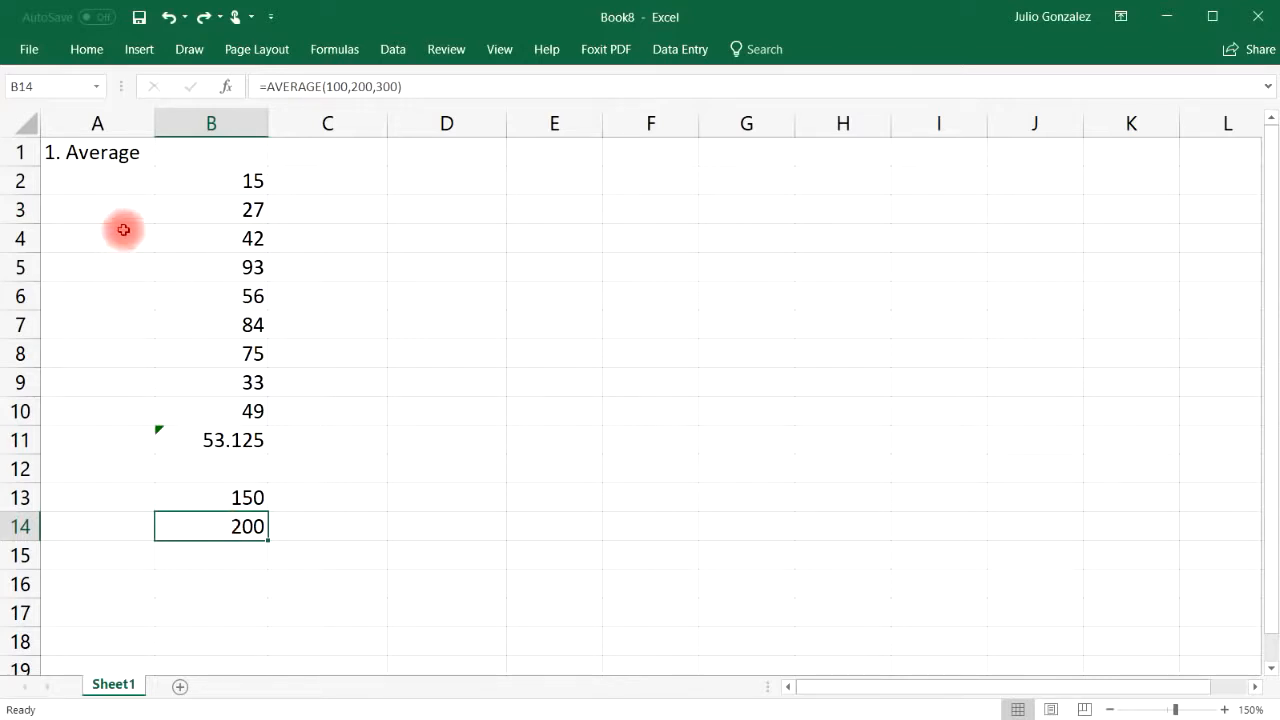
Rename A1 to '2. Sum' and clear the old average results in B11:B14
{"action": "left_click", "coordinate": [102, 152]}
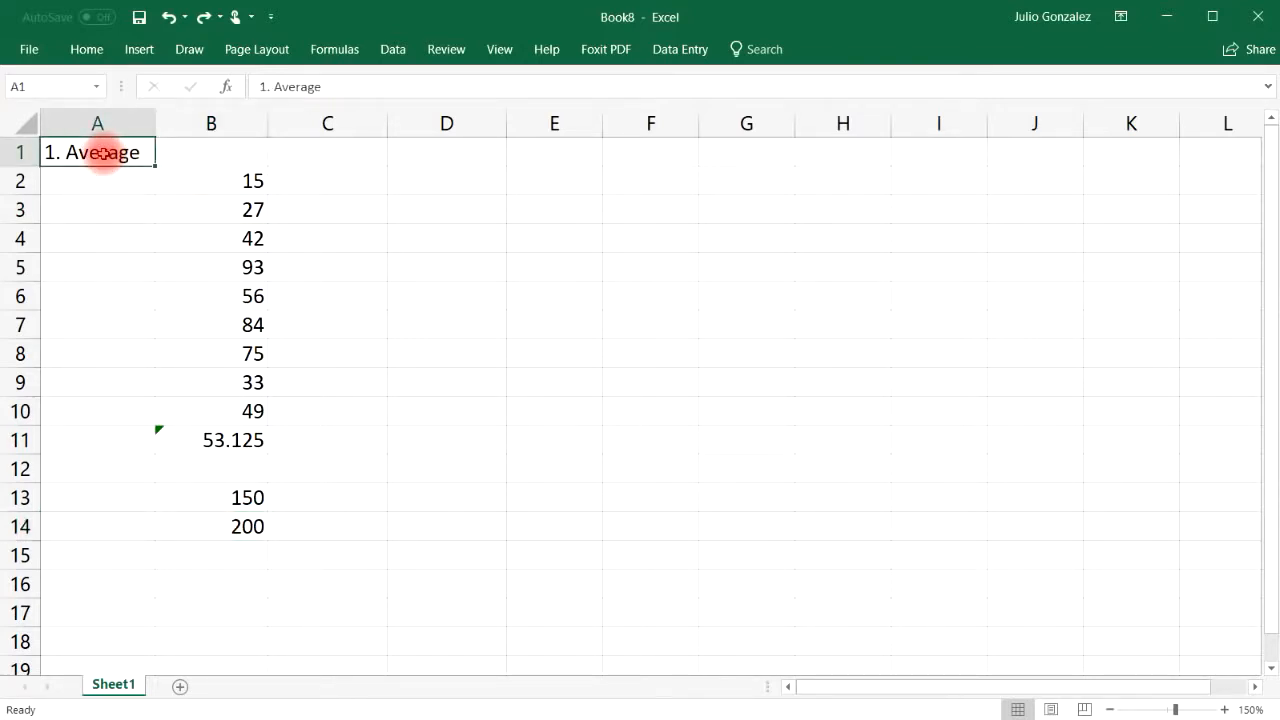
{"action": "type", "text": "2. Sum"}
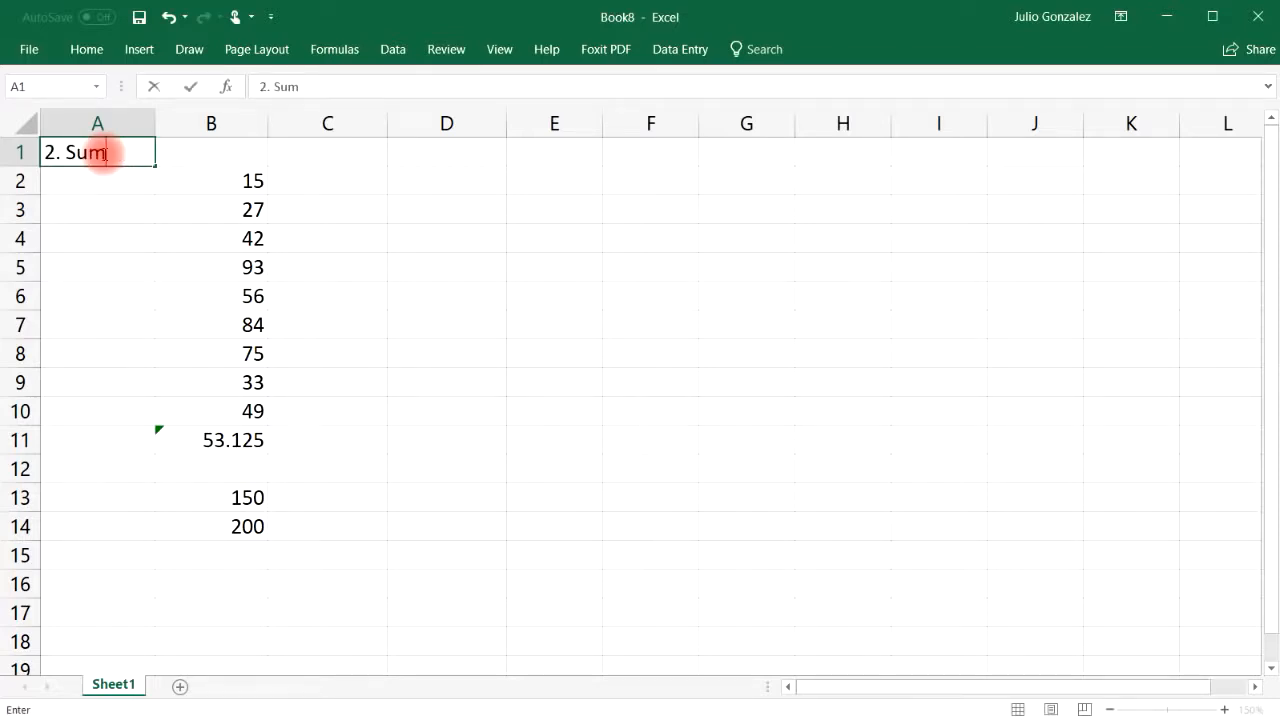
{"action": "key", "text": "Return"}
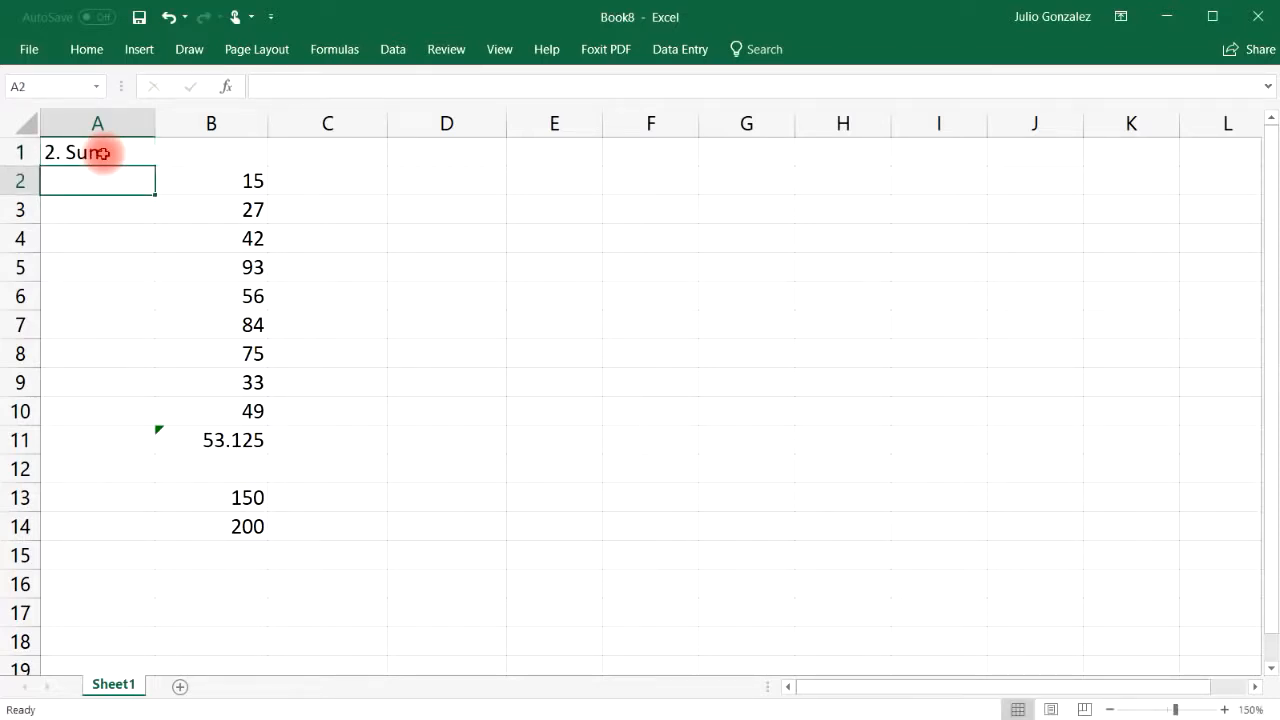
{"action": "left_click_drag", "start_coordinate": [196, 442], "coordinate": [243, 520]}
{"action": "key", "text": "Delete"}
Enter =SUM(B2:B9) in B11, totalling 425
{"action": "left_click", "coordinate": [237, 440]}
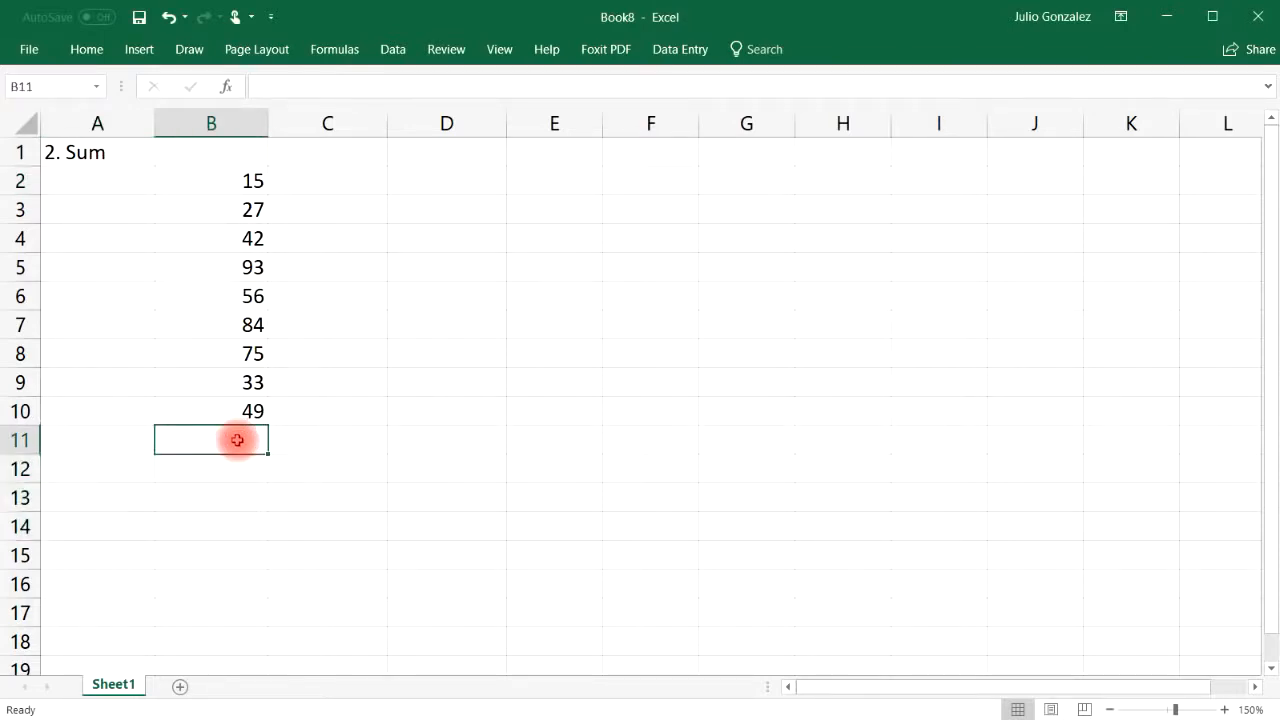
{"action": "type", "text": "=sum("}
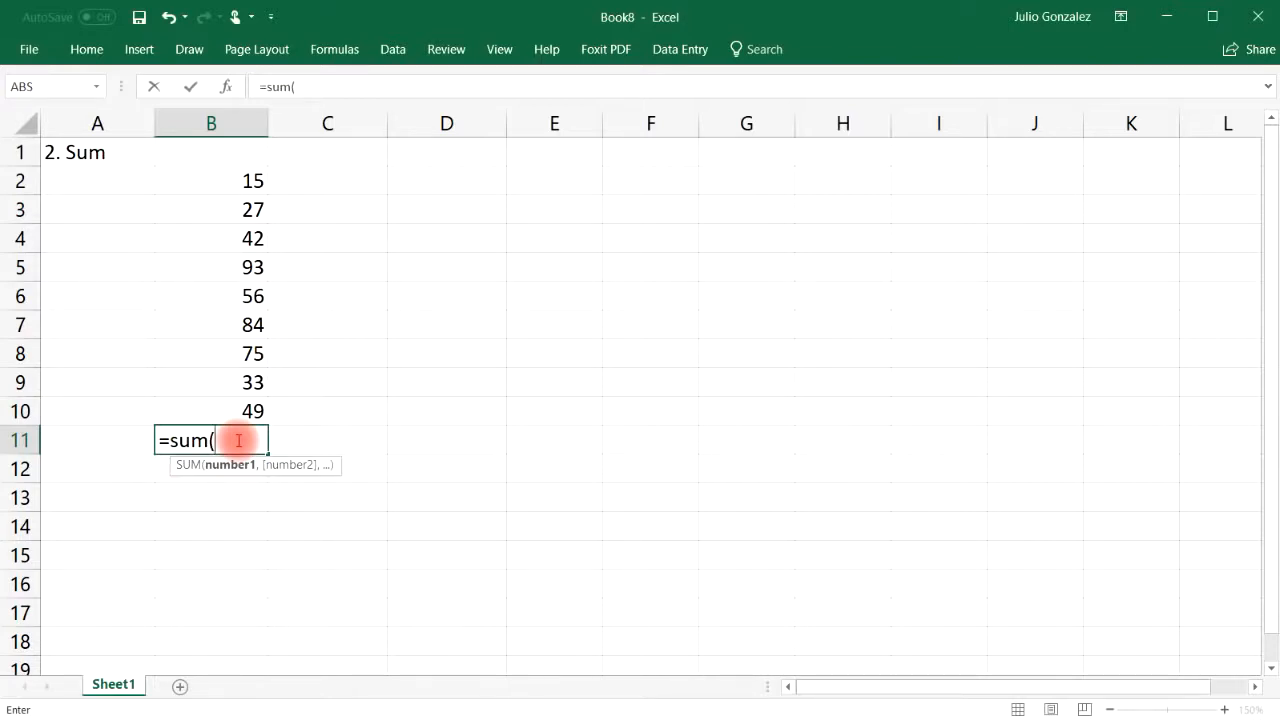
{"action": "left_click_drag", "start_coordinate": [245, 178], "coordinate": [272, 372]}
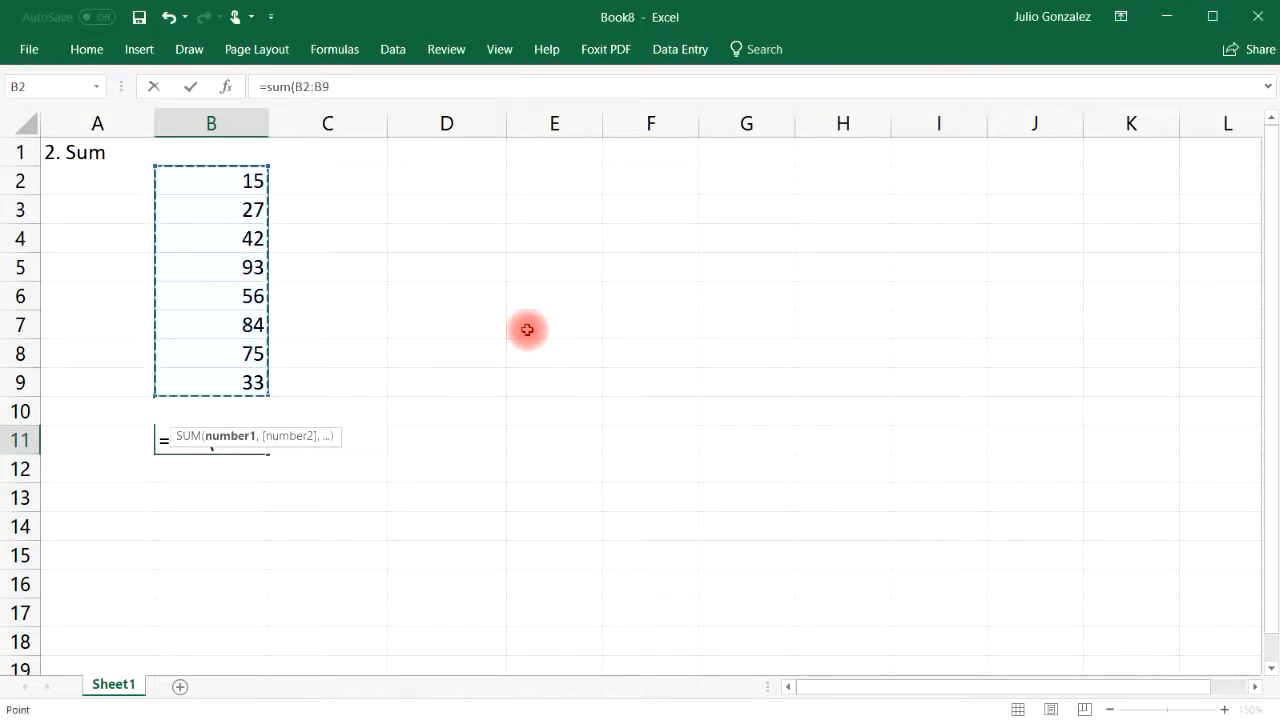
{"action": "type", "text": ")"}
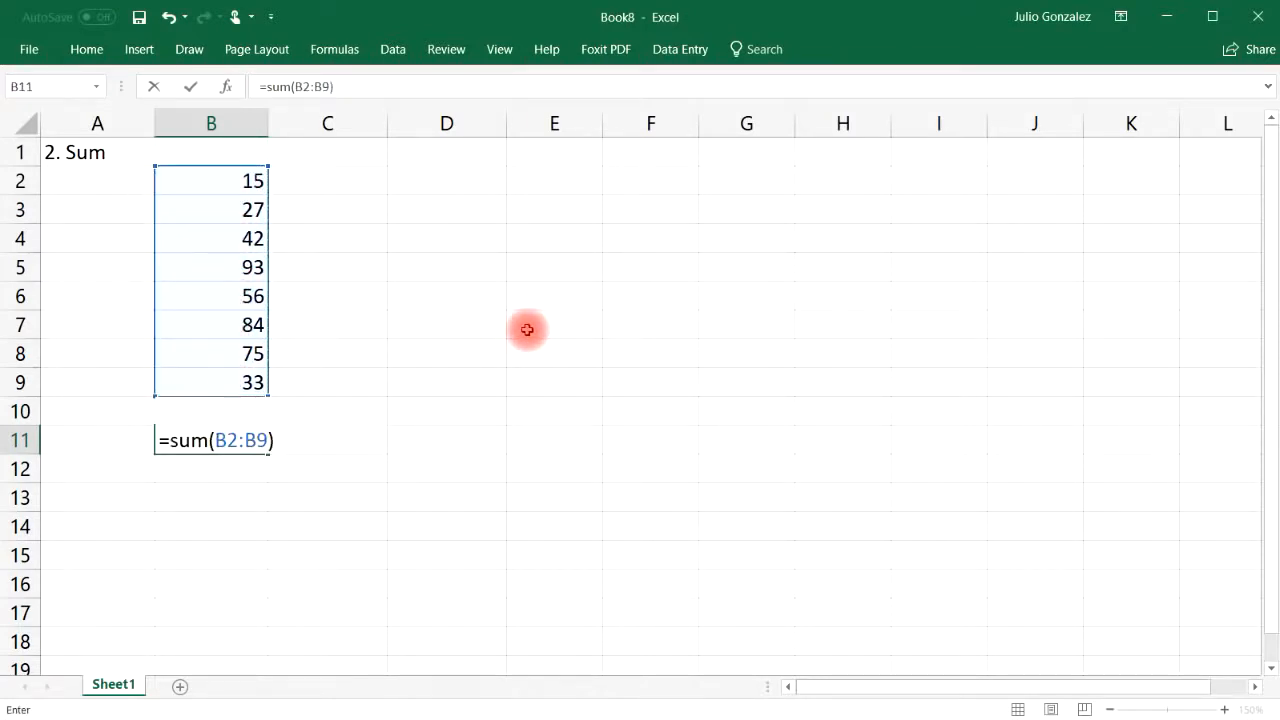
{"action": "key", "text": "Return"}
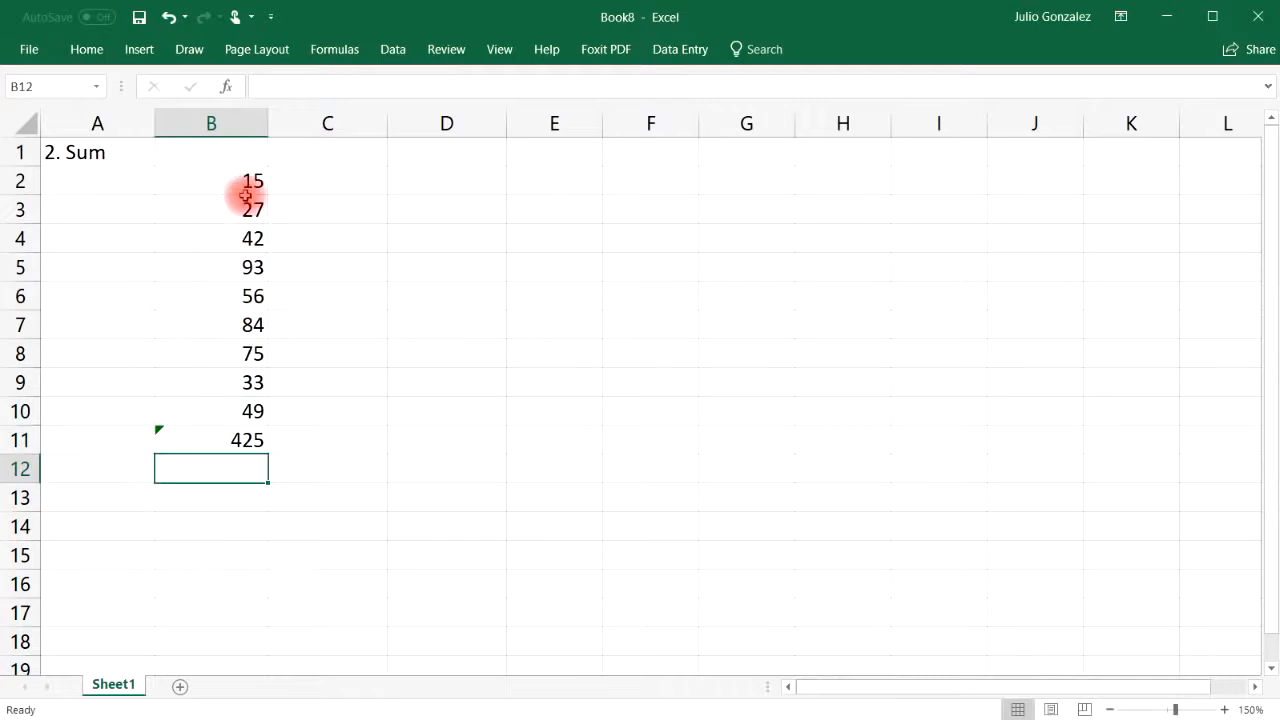
Compute 175 in B13 with =SUM(50,125) and in B14 with =50+125
{"action": "left_click", "coordinate": [212, 494]}
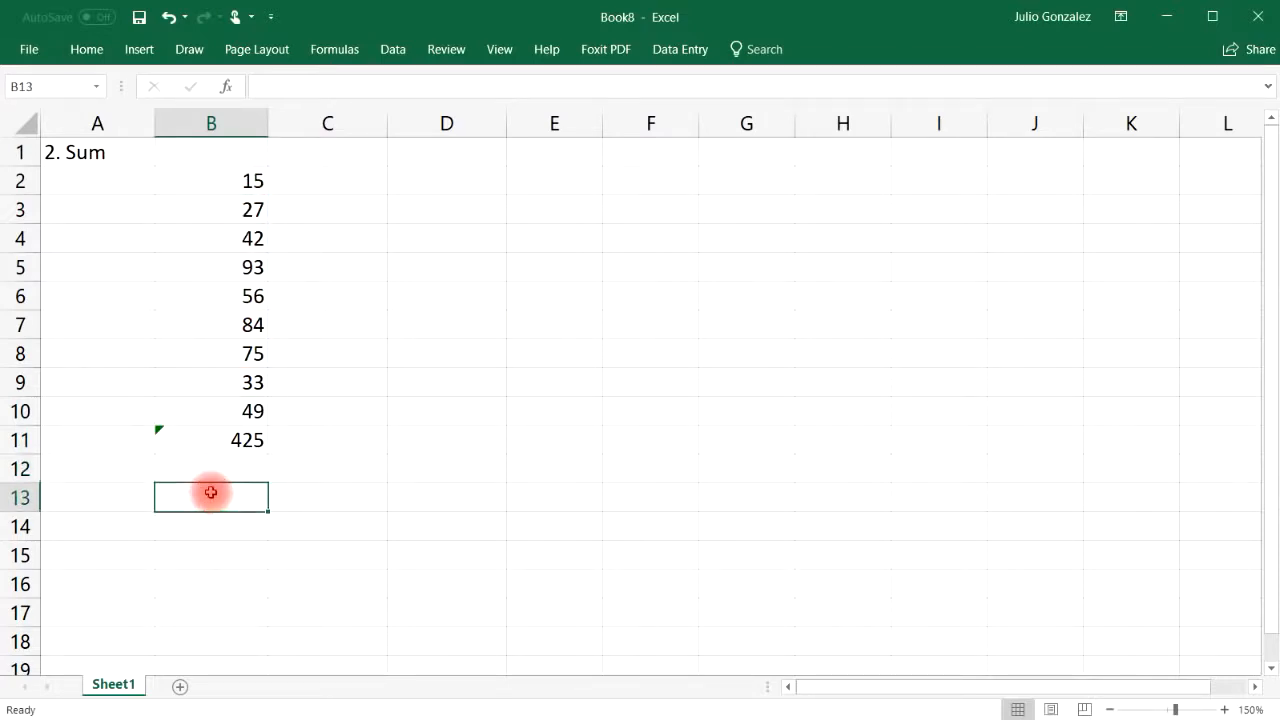
{"action": "type", "text": "=sum"}
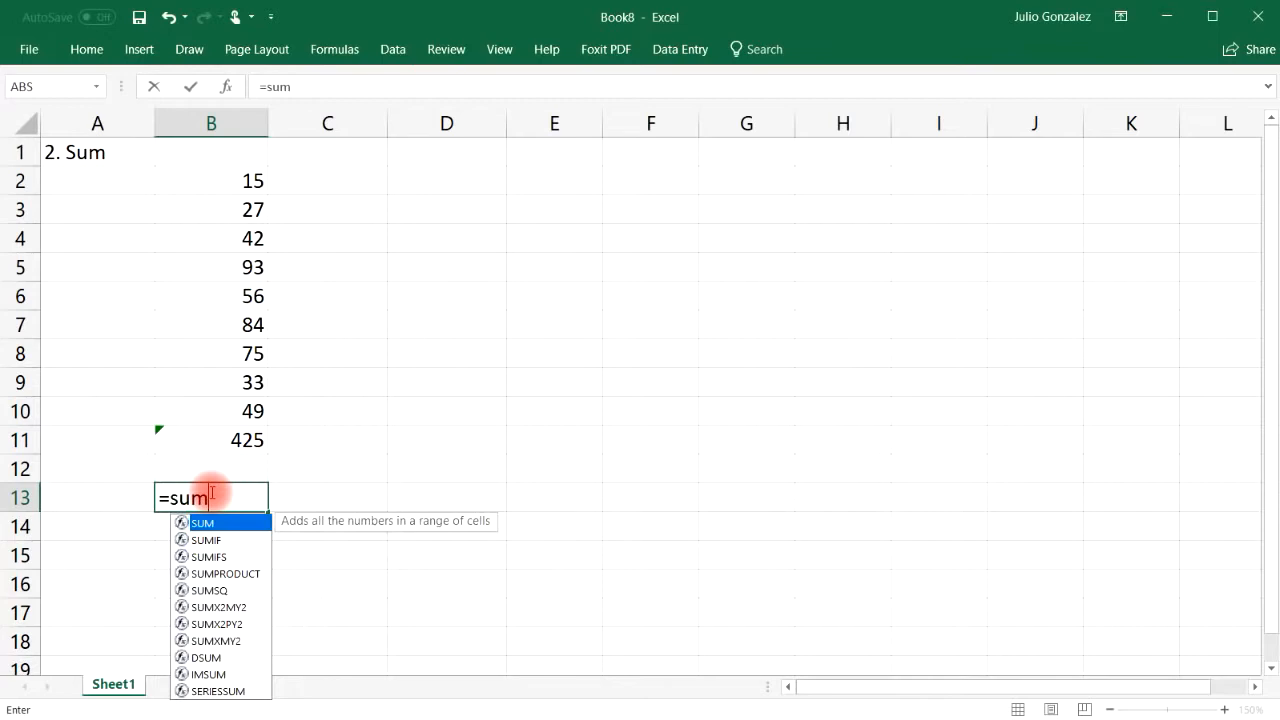
{"action": "type", "text": "("}
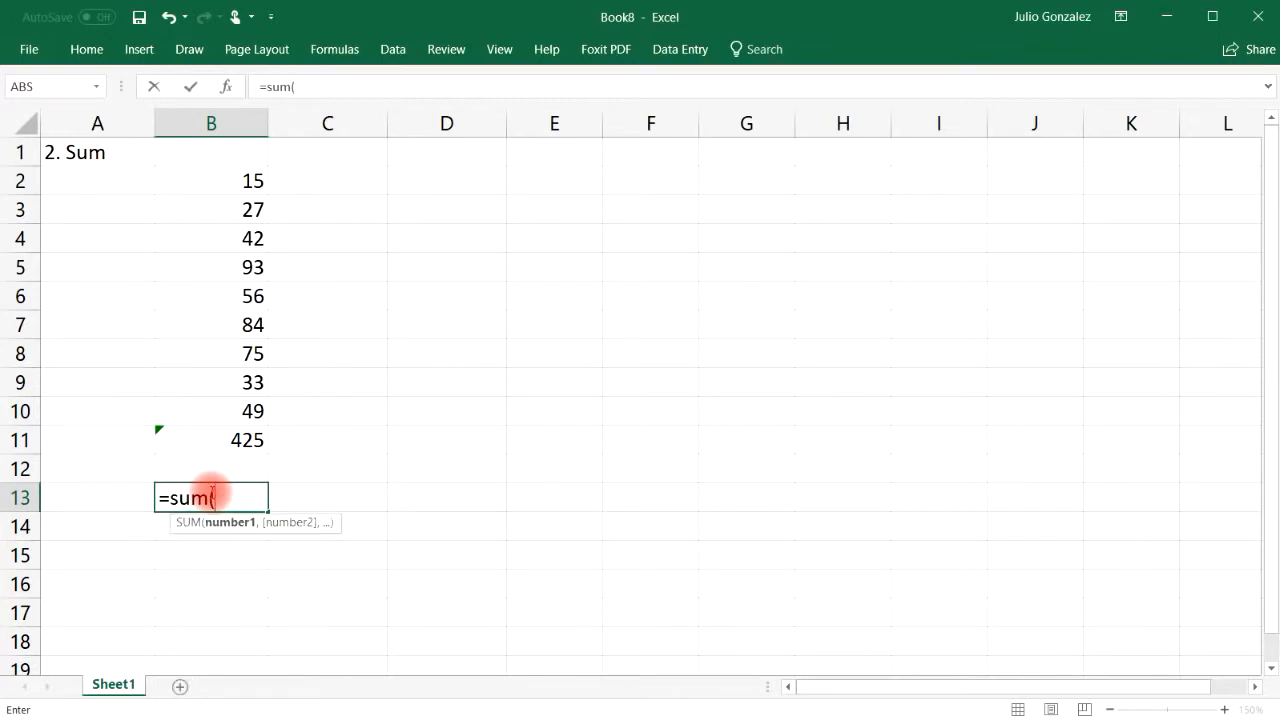
{"action": "type", "text": "50,"}
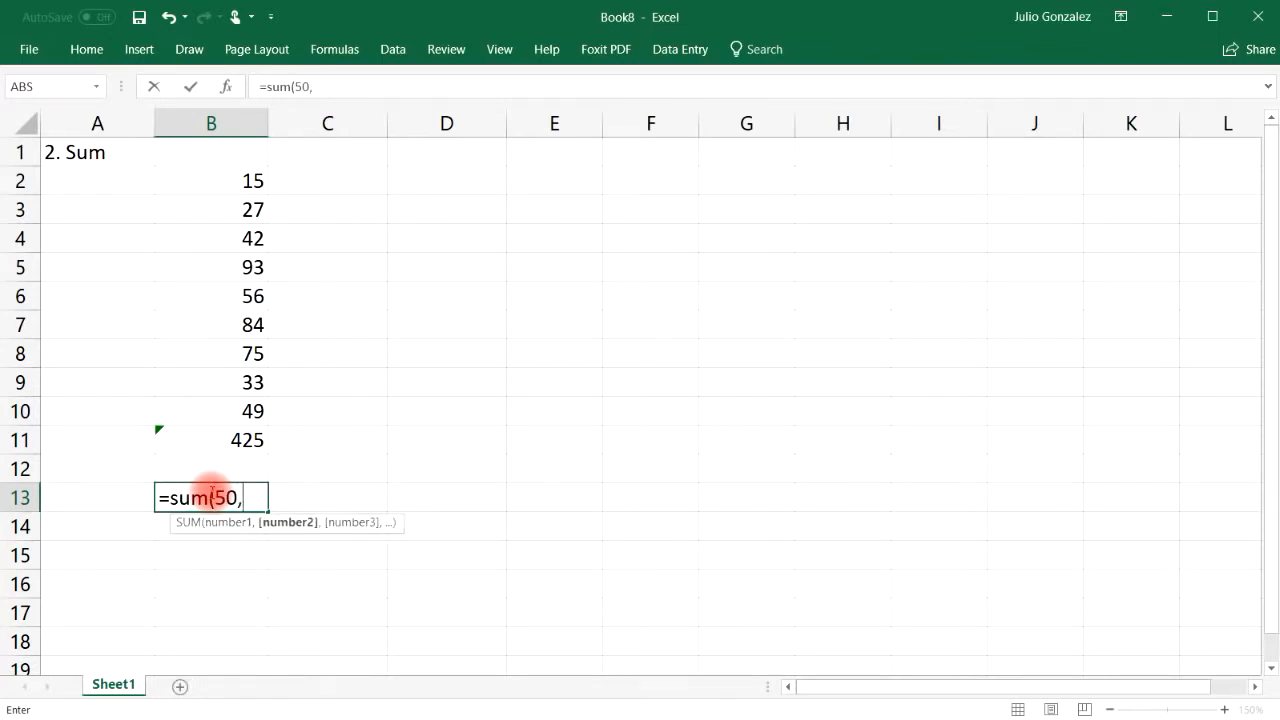
{"action": "type", "text": "125)"}
{"action": "key", "text": "Return"}
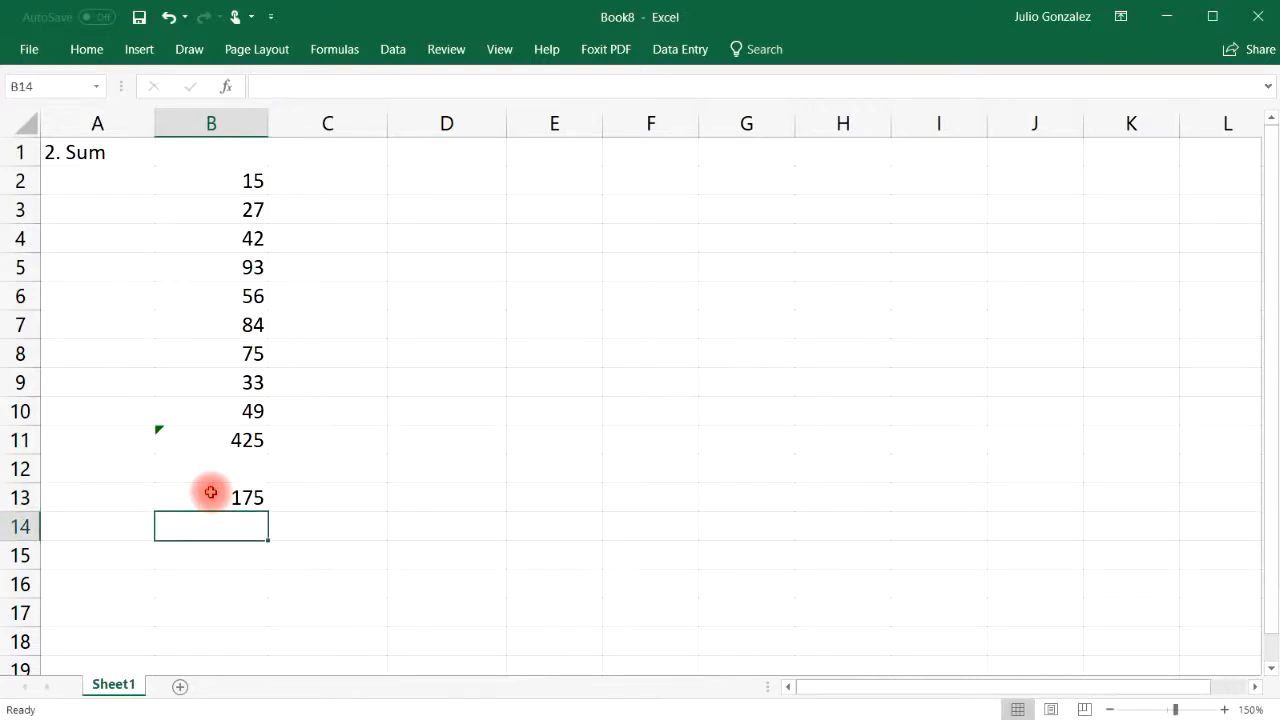
{"action": "left_click", "coordinate": [211, 492]}
{"action": "left_click", "coordinate": [212, 530]}
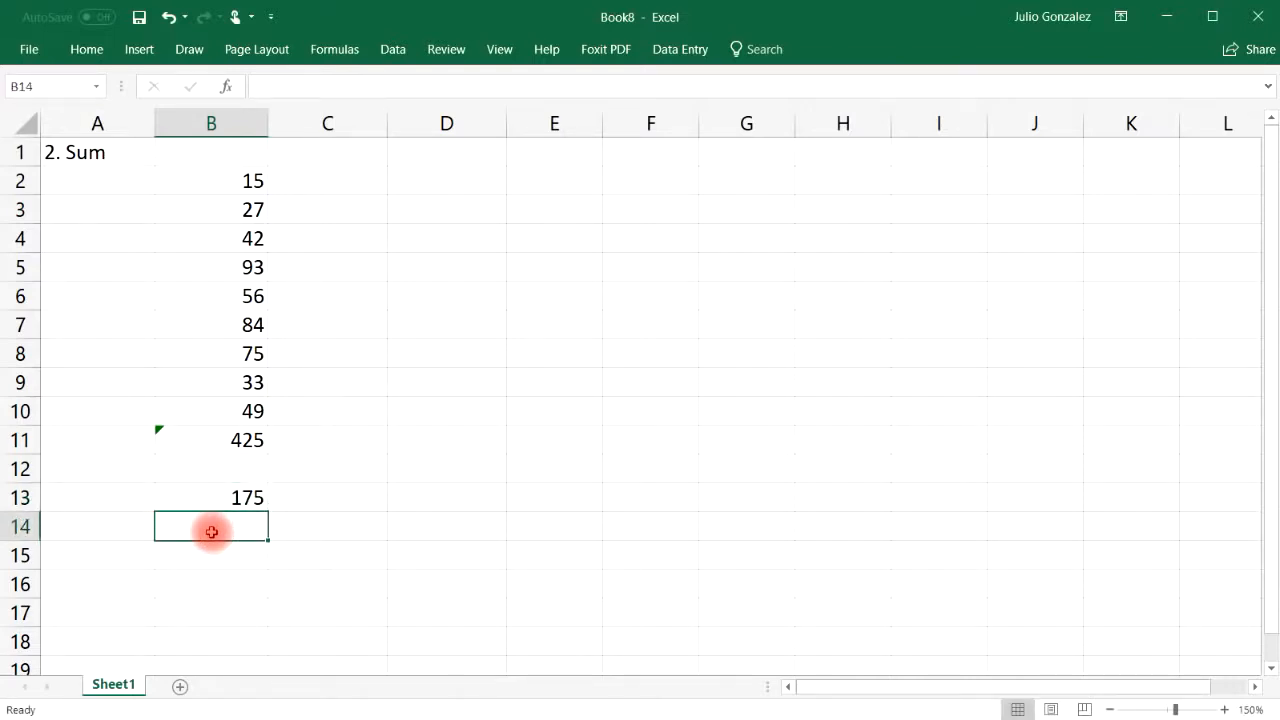
{"action": "type", "text": "=50+125"}
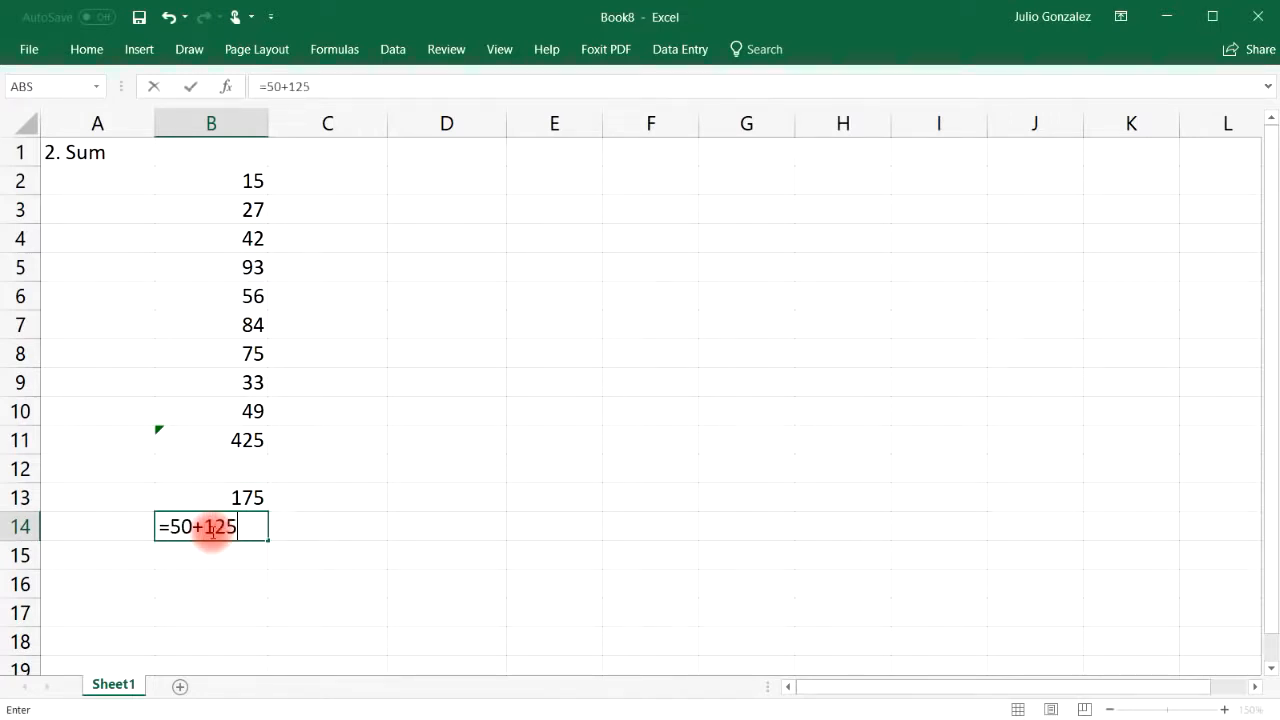
{"action": "key", "text": "Return"}
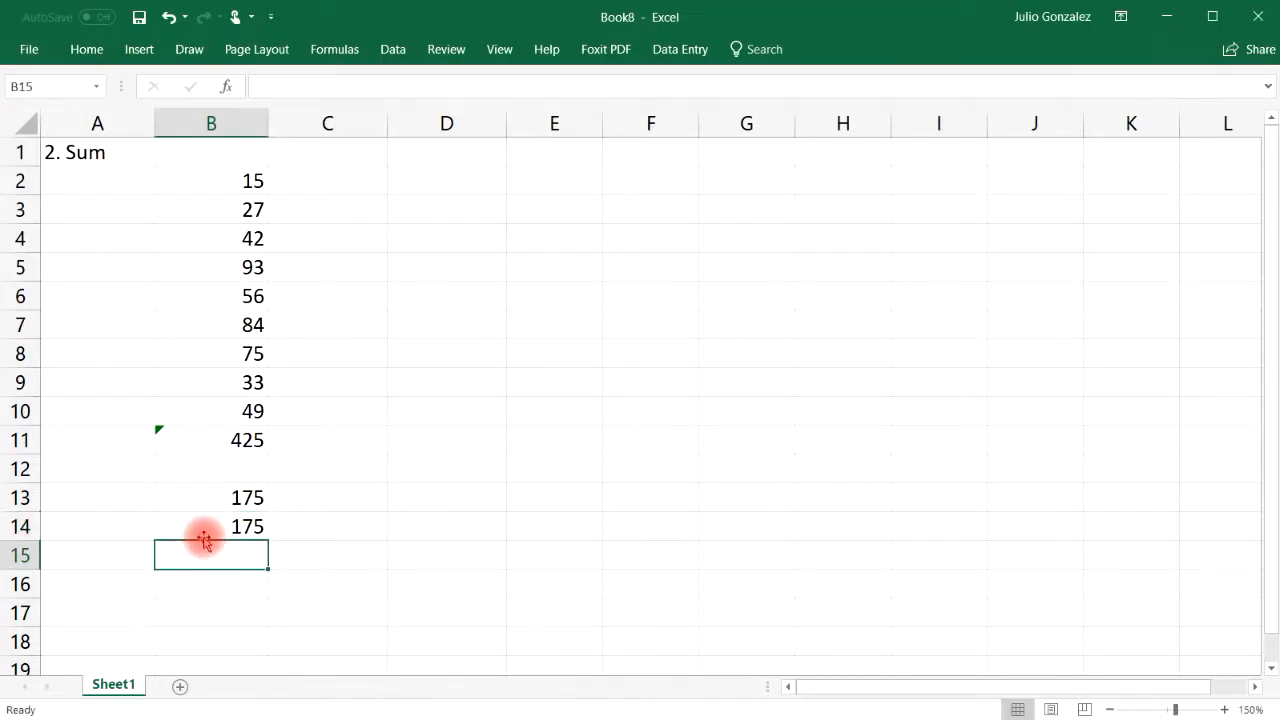
Compute 600 in B15 with =SUM(100,200,300) and in B16 with =100+200+300
{"action": "left_click", "coordinate": [207, 548]}
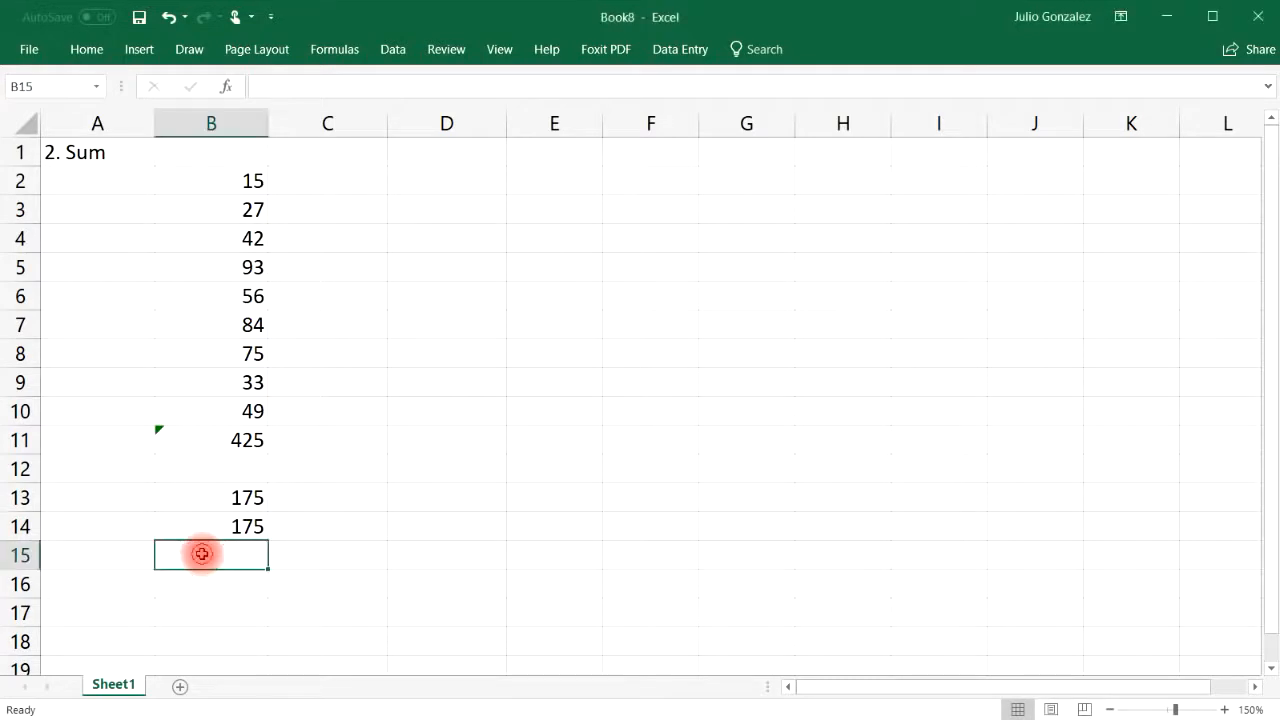
{"action": "type", "text": "="}
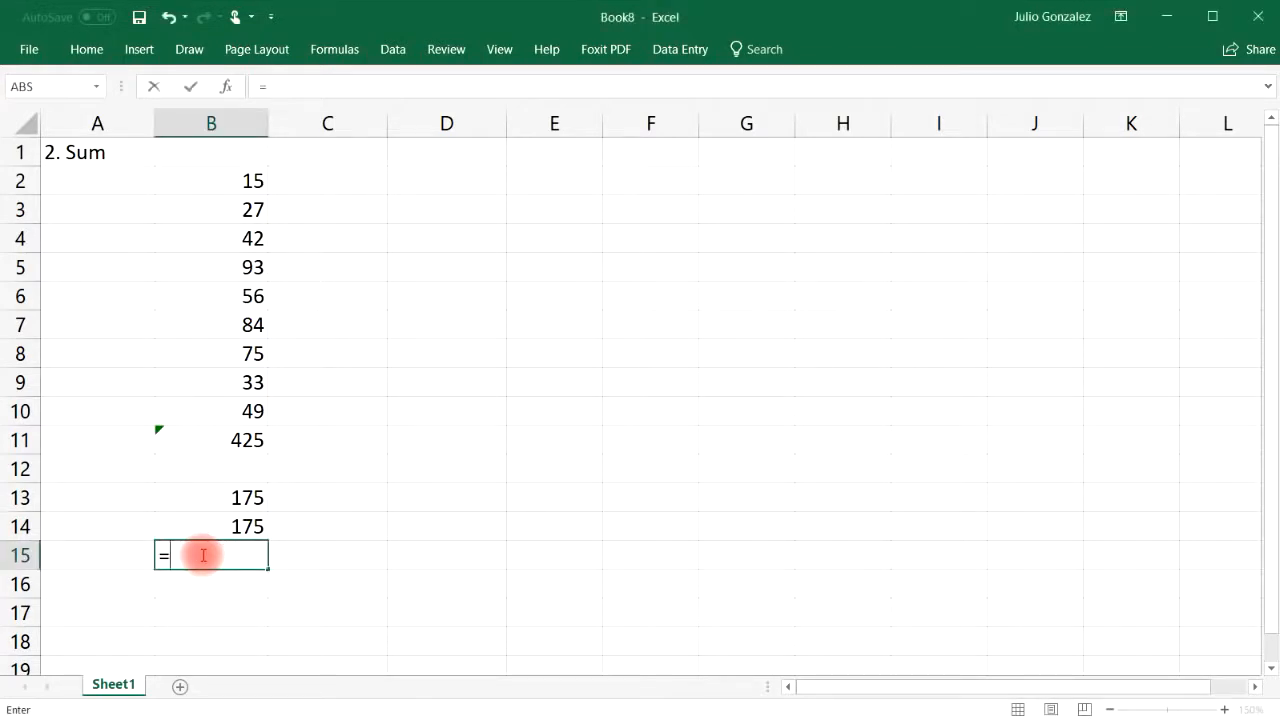
{"action": "type", "text": "sum(100,200,"}
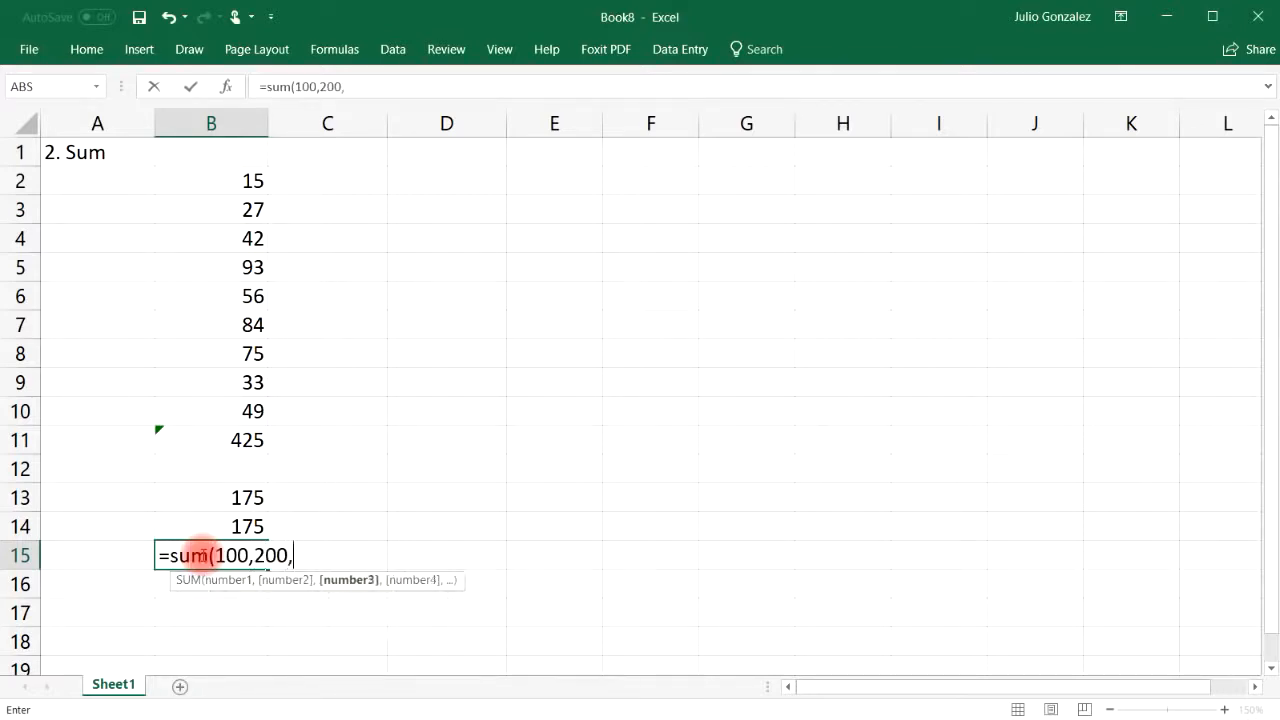
{"action": "type", "text": "300)"}
{"action": "key", "text": "Return"}
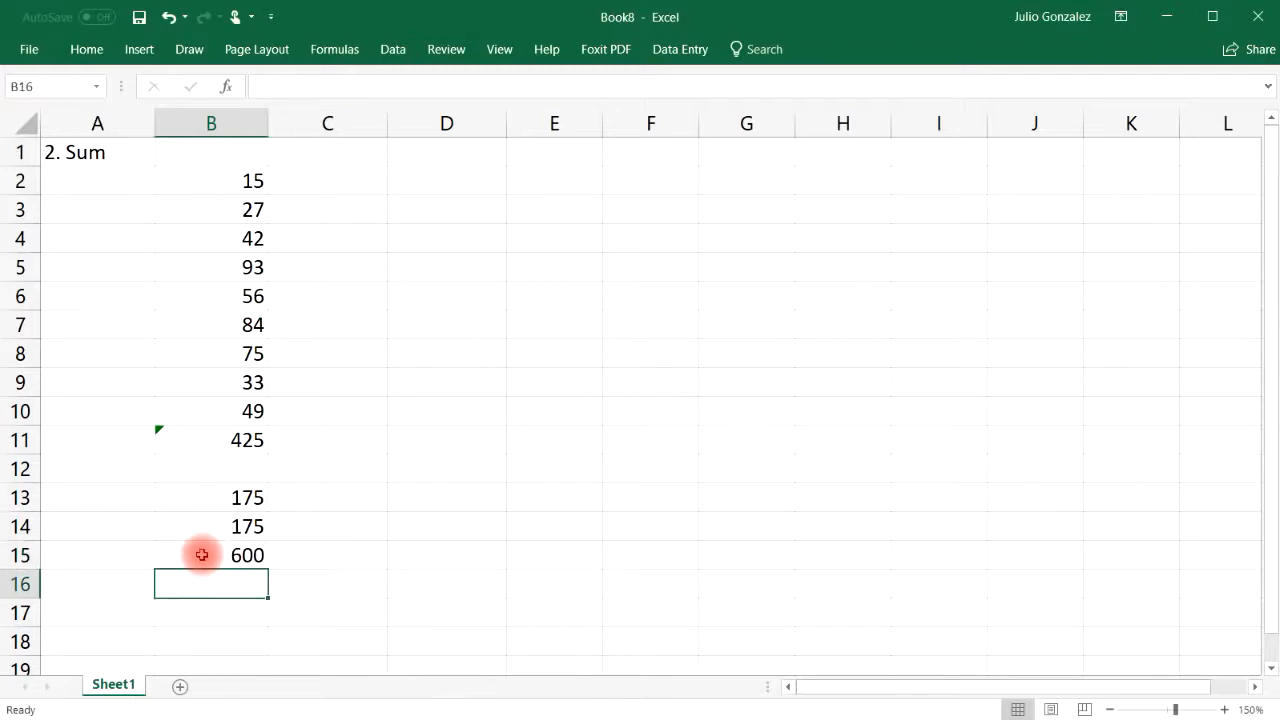
{"action": "type", "text": "=100+200+300"}
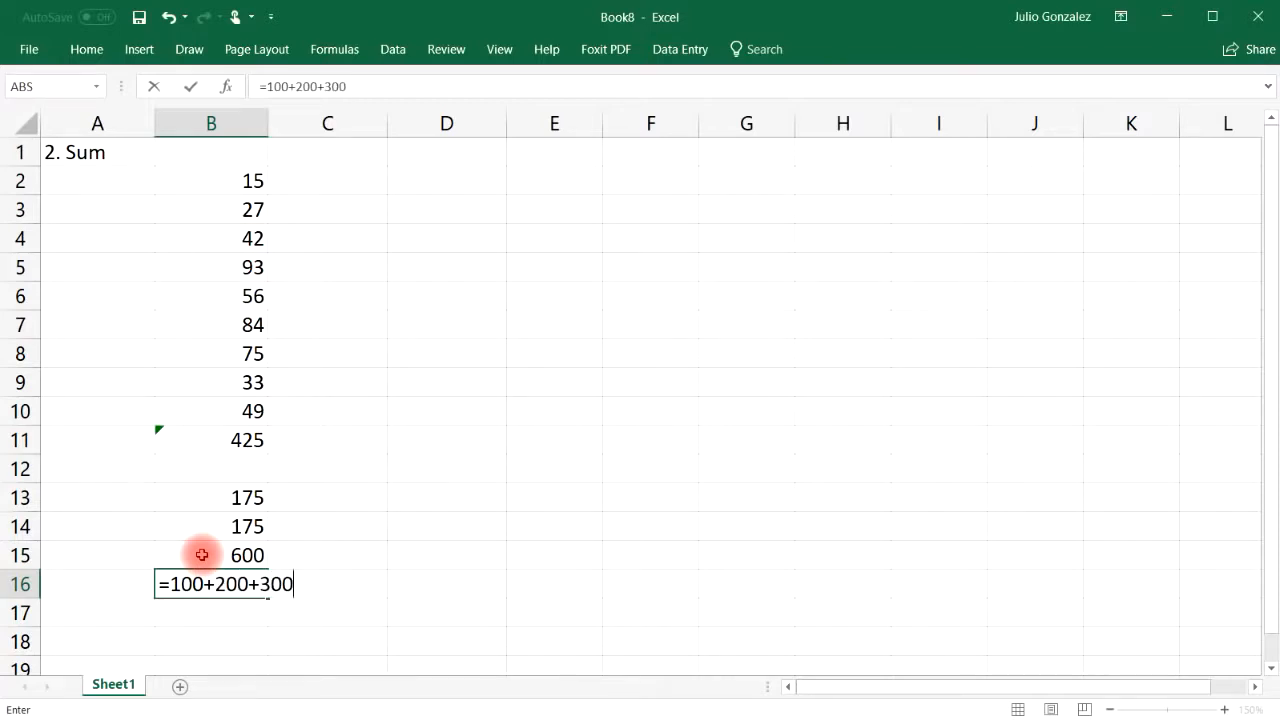
{"action": "key", "text": "Return"}
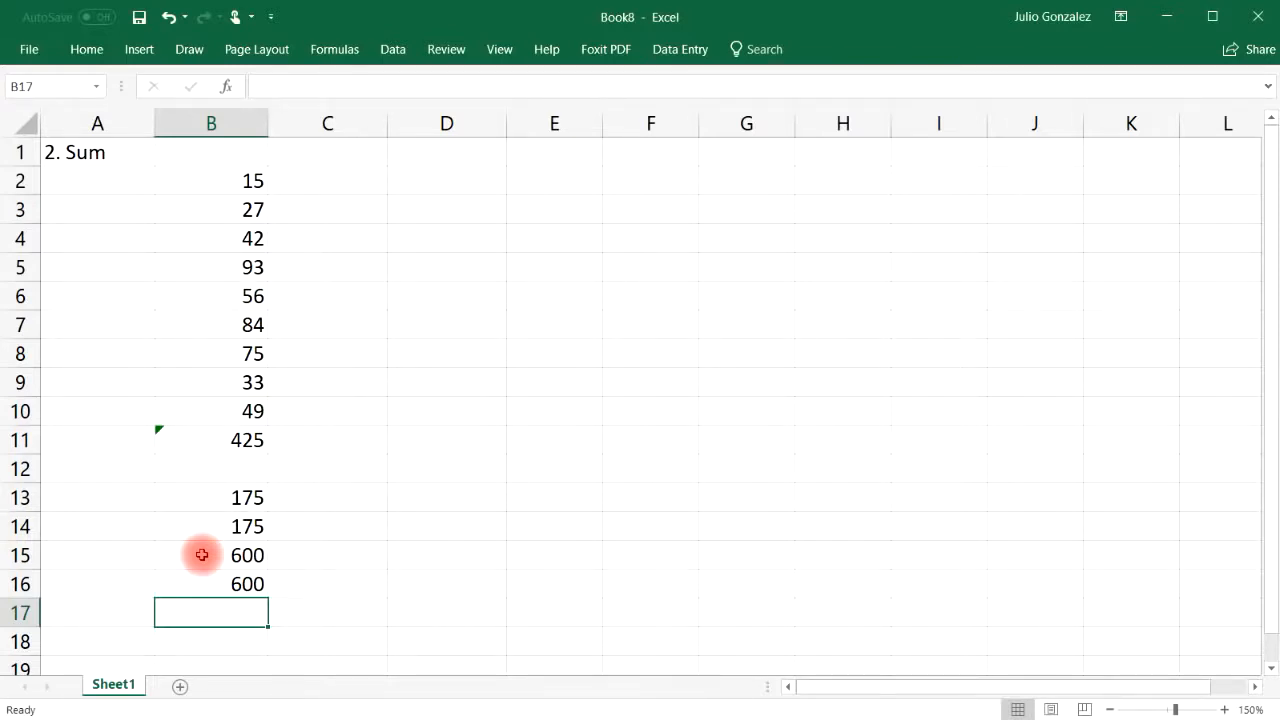
Clear the Sum example in A1:B16, leaving the Car Type / Number table in B1:C11
{"action": "left_click_drag", "start_coordinate": [63, 151], "coordinate": [258, 584]}
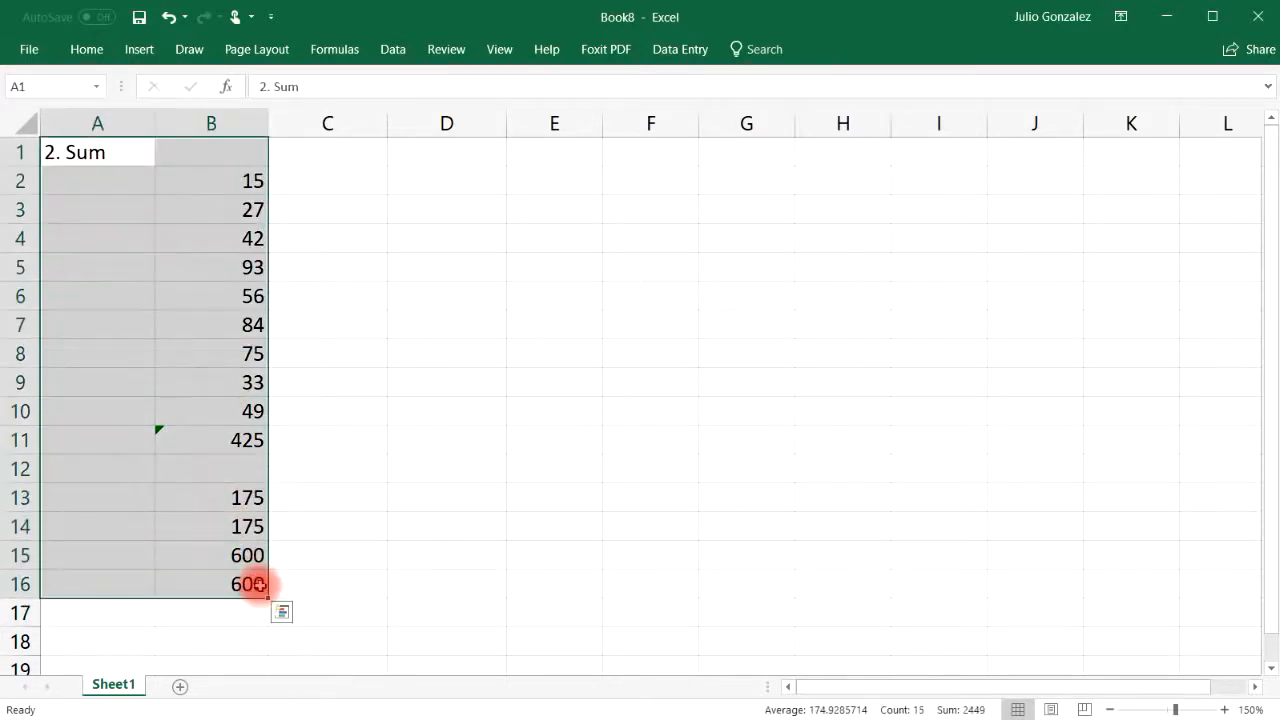
{"action": "key", "text": "Delete"}
{"action": "left_click", "coordinate": [192, 176]}
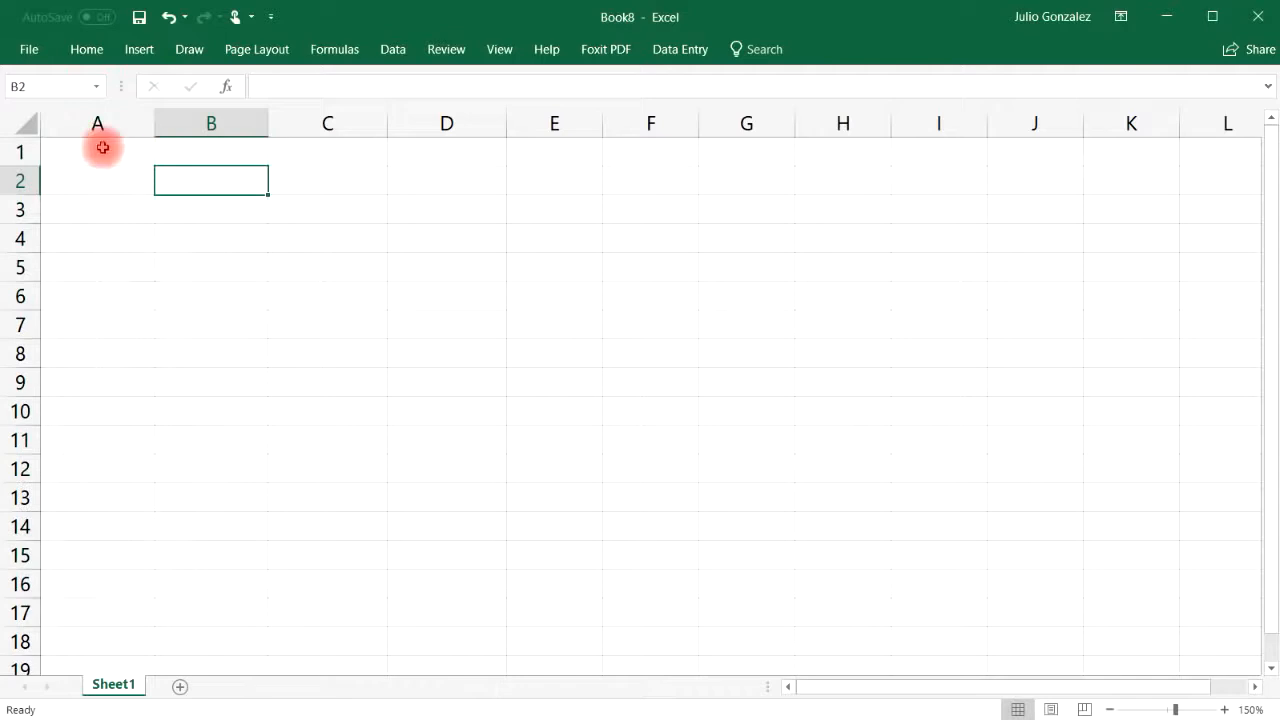
{"action": "left_click", "coordinate": [100, 154]}
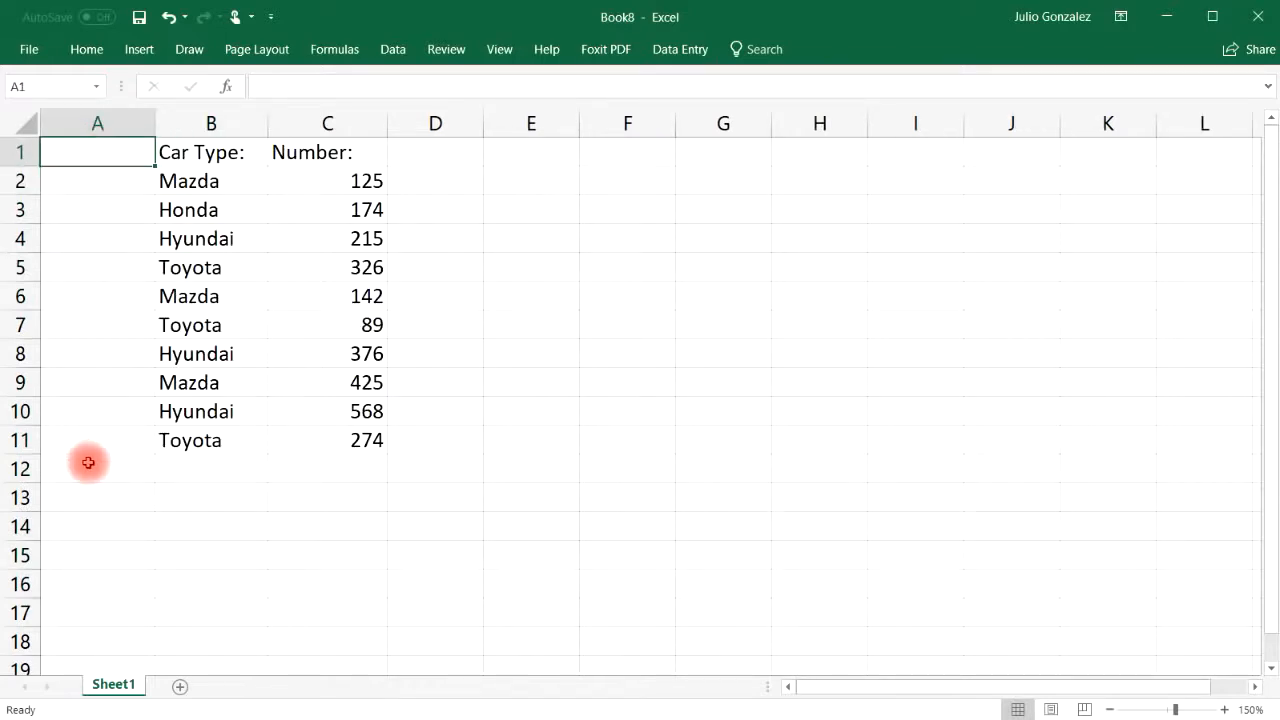
{"action": "double_click", "coordinate": [65, 157]}
Head A1 '3. SumIf' and total the Number column C2:C11 in C12, giving 2714
{"action": "type", "text": "3."}
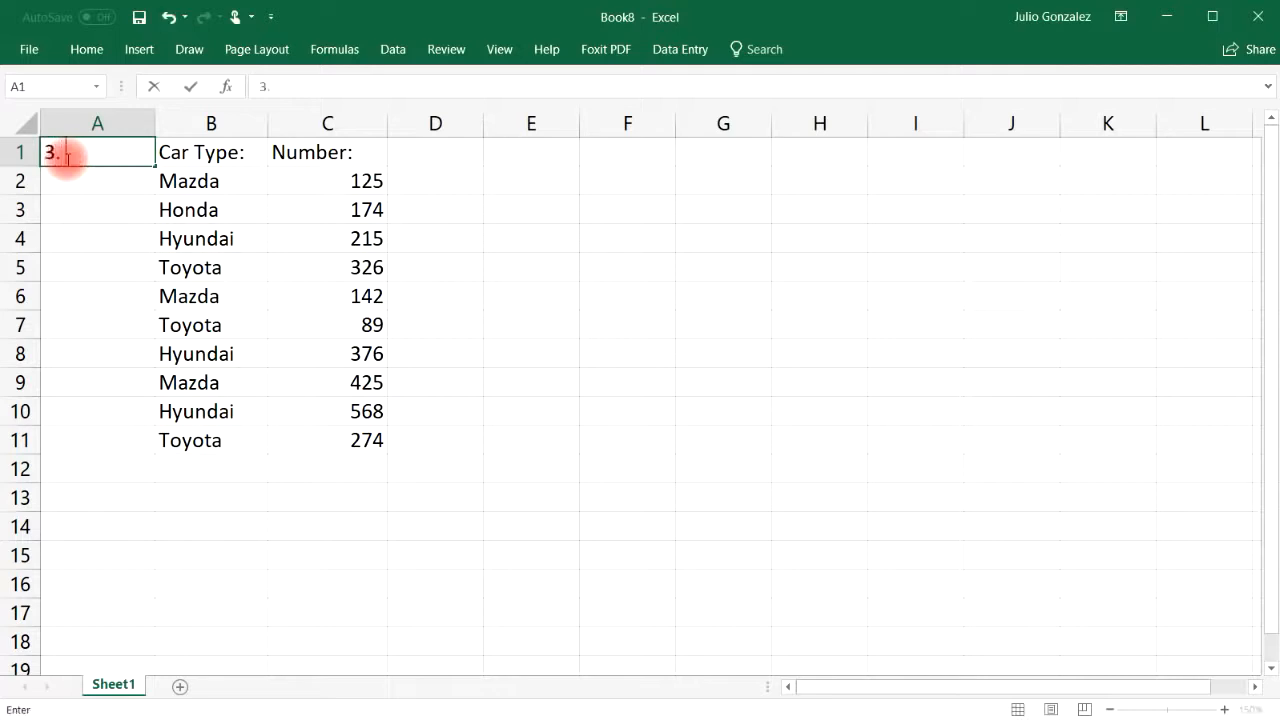
{"action": "type", "text": " SumIf"}
{"action": "key", "text": "Return"}
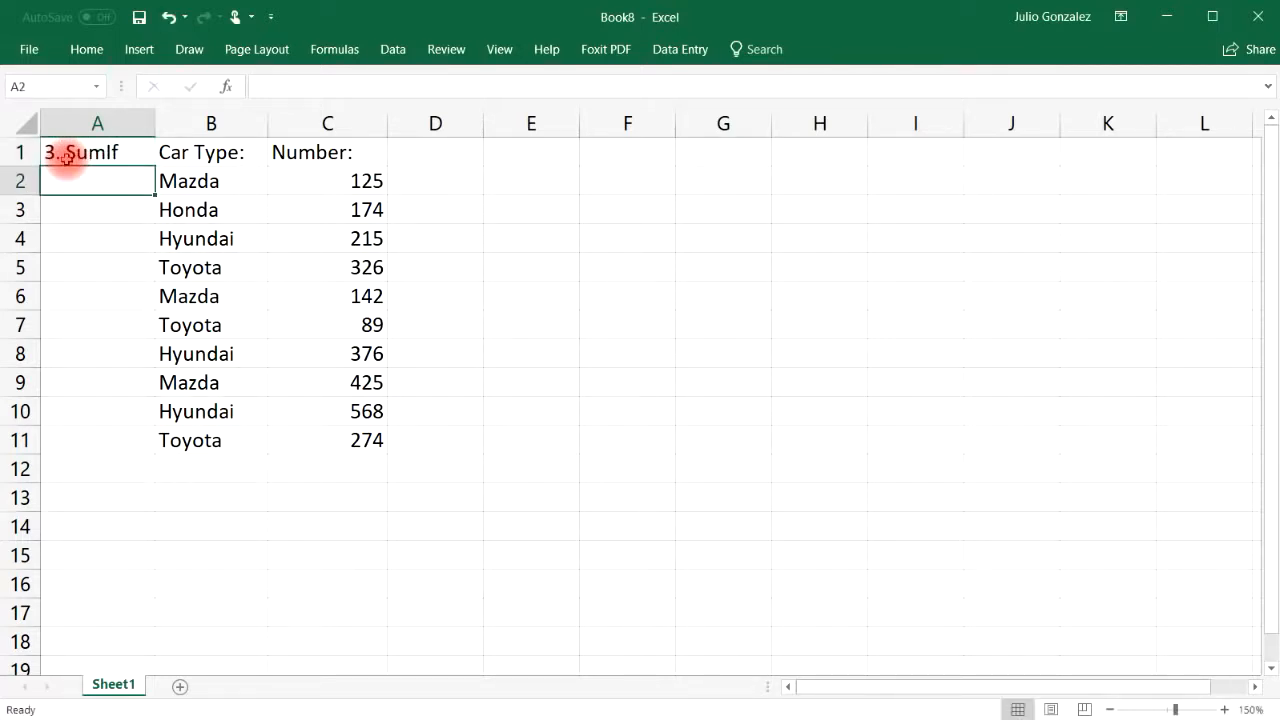
{"action": "left_click", "coordinate": [338, 467]}
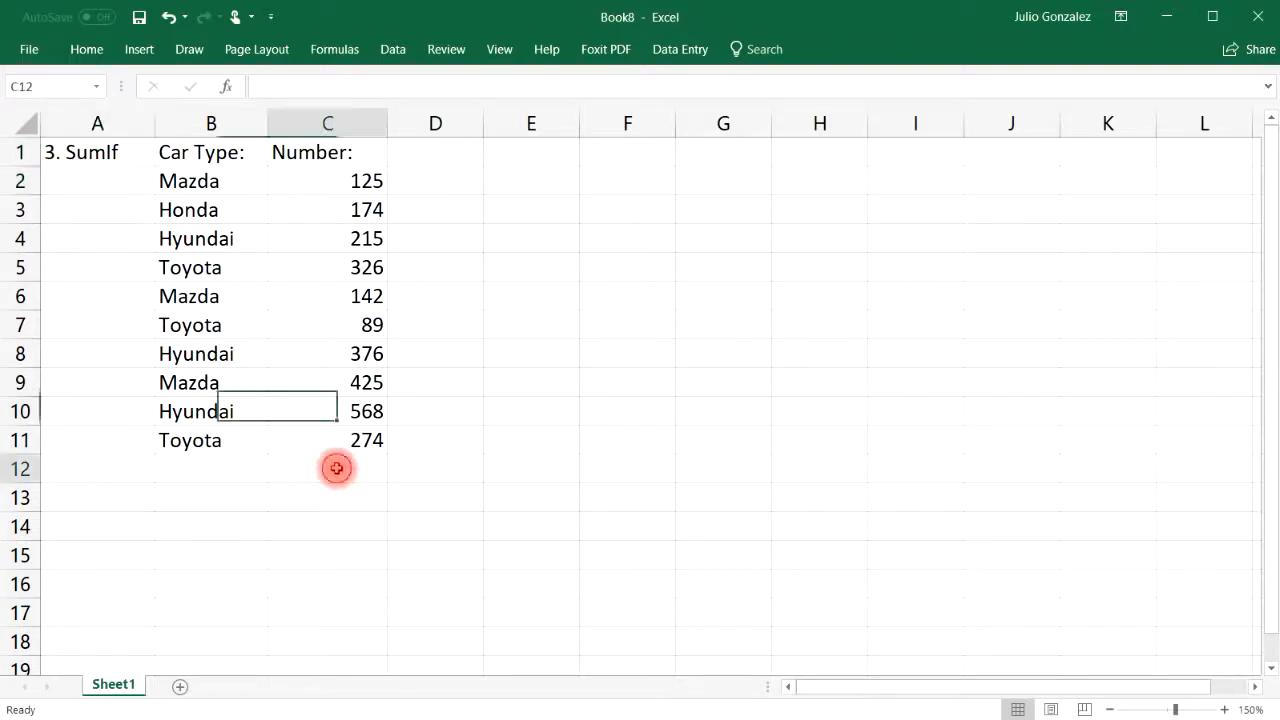
{"action": "type", "text": "=sum("}
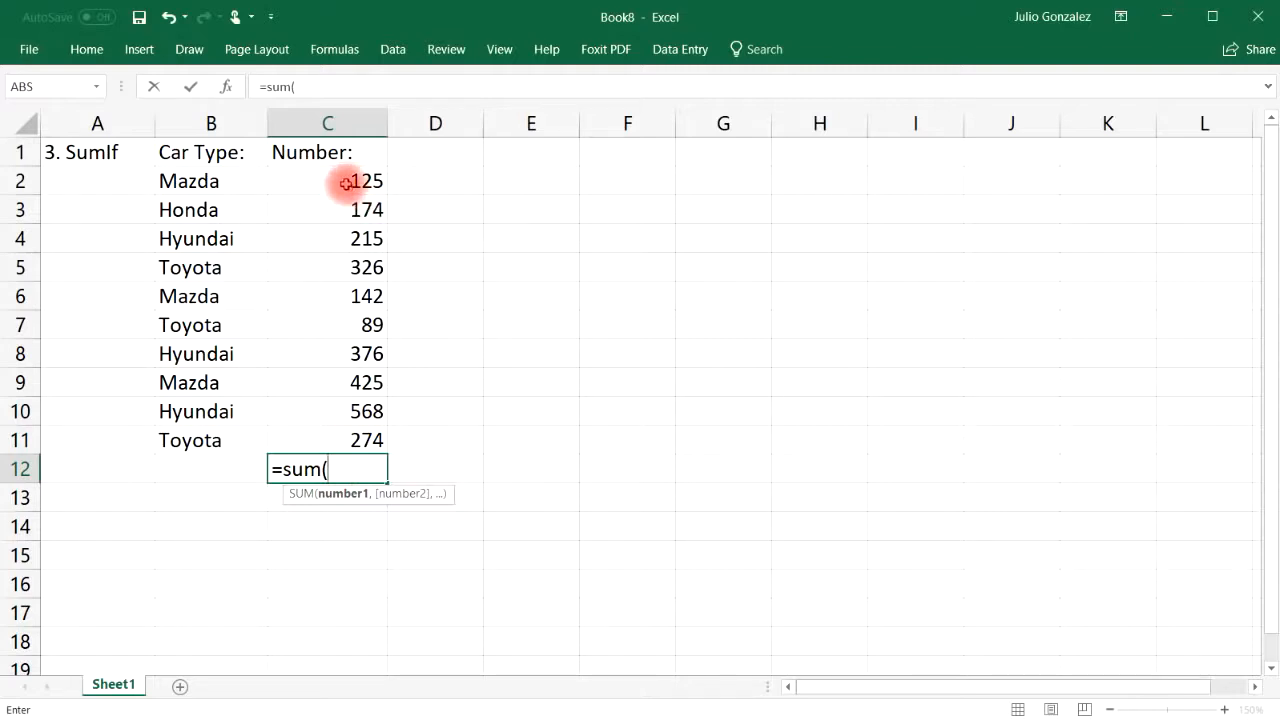
{"action": "left_click_drag", "start_coordinate": [345, 178], "coordinate": [346, 437]}
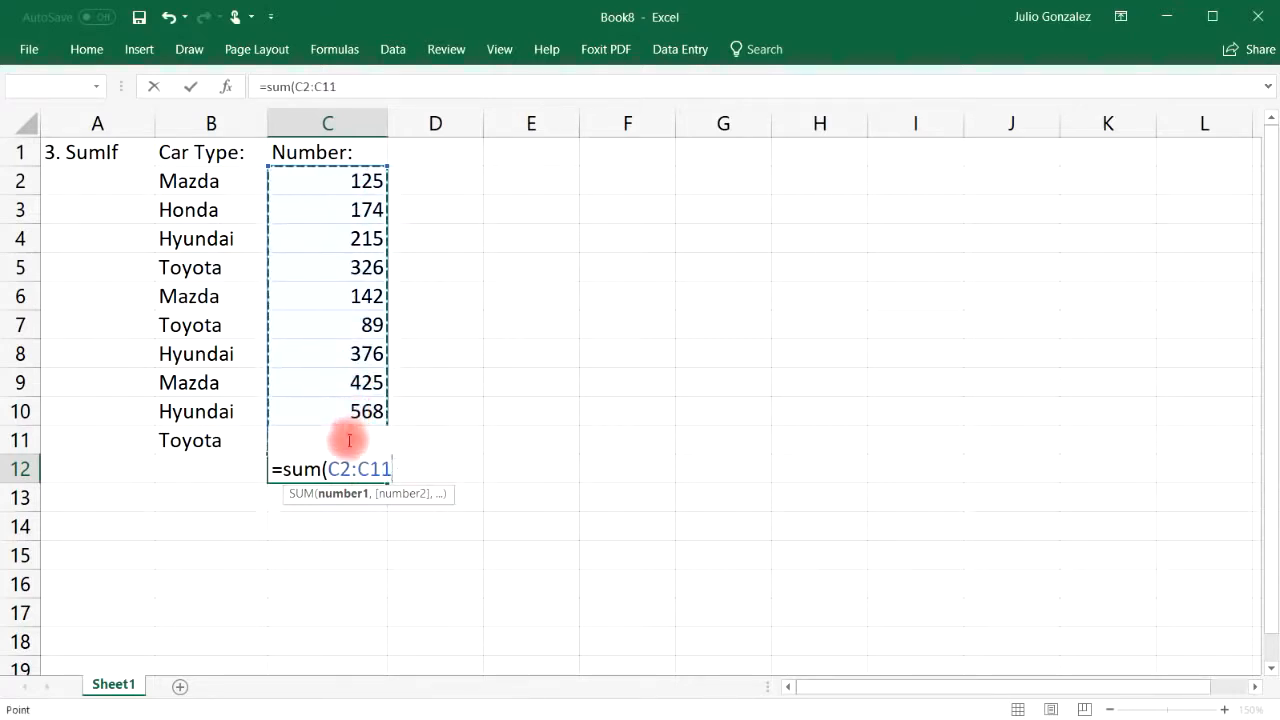
{"action": "type", "text": ")"}
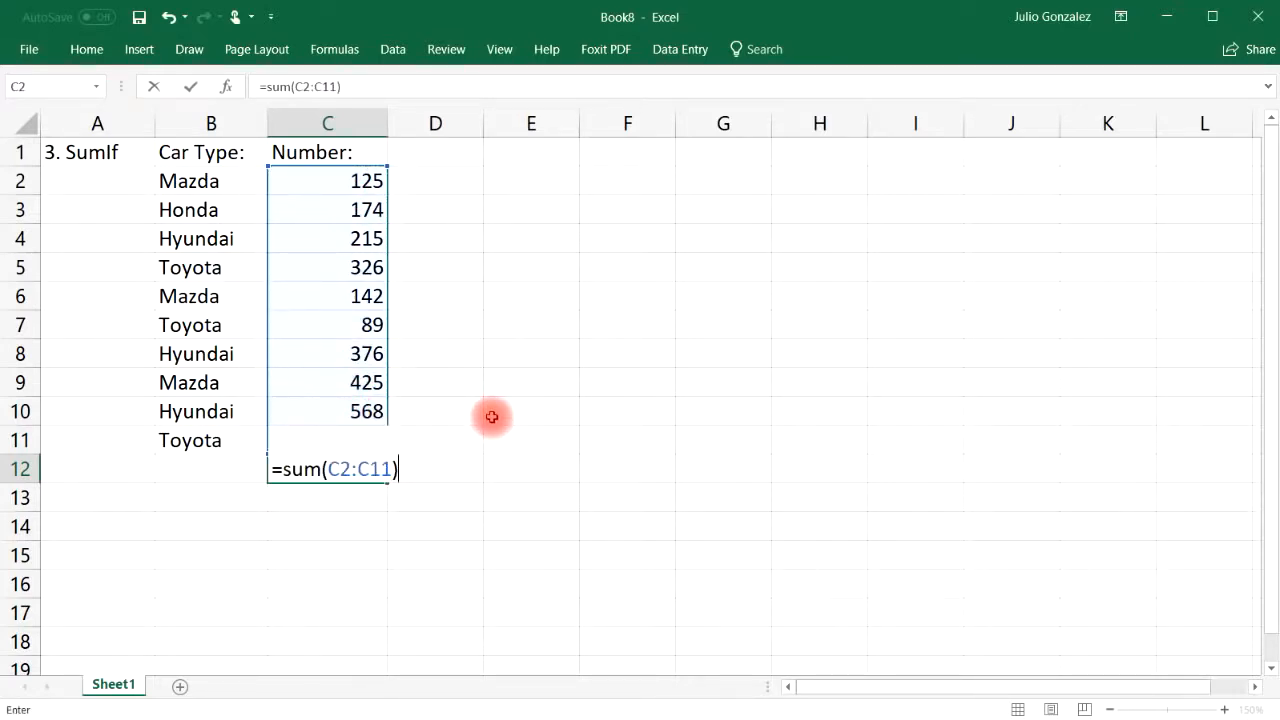
{"action": "key", "text": "Return"}
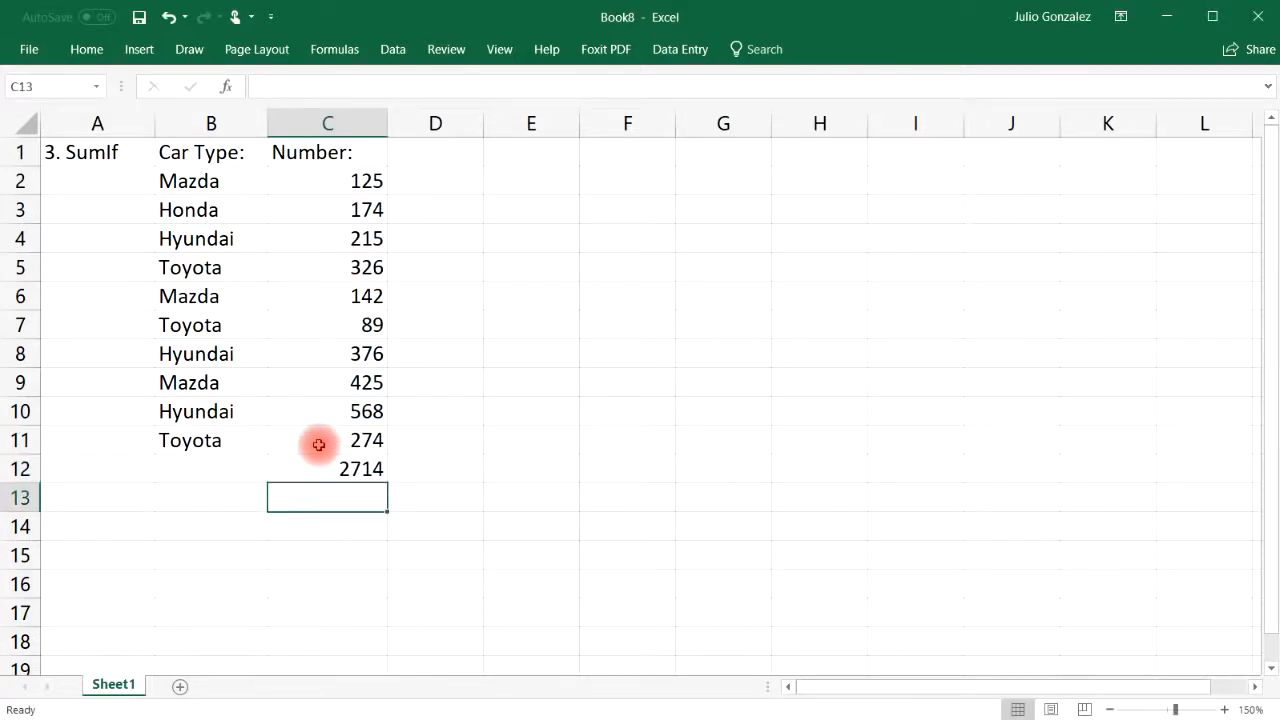
{"action": "left_click", "coordinate": [371, 468]}
Remove the C12 total and label C13 'SumIf:'
{"action": "key", "text": "Delete"}
{"action": "left_click", "coordinate": [335, 492]}
{"action": "type", "text": "S"}
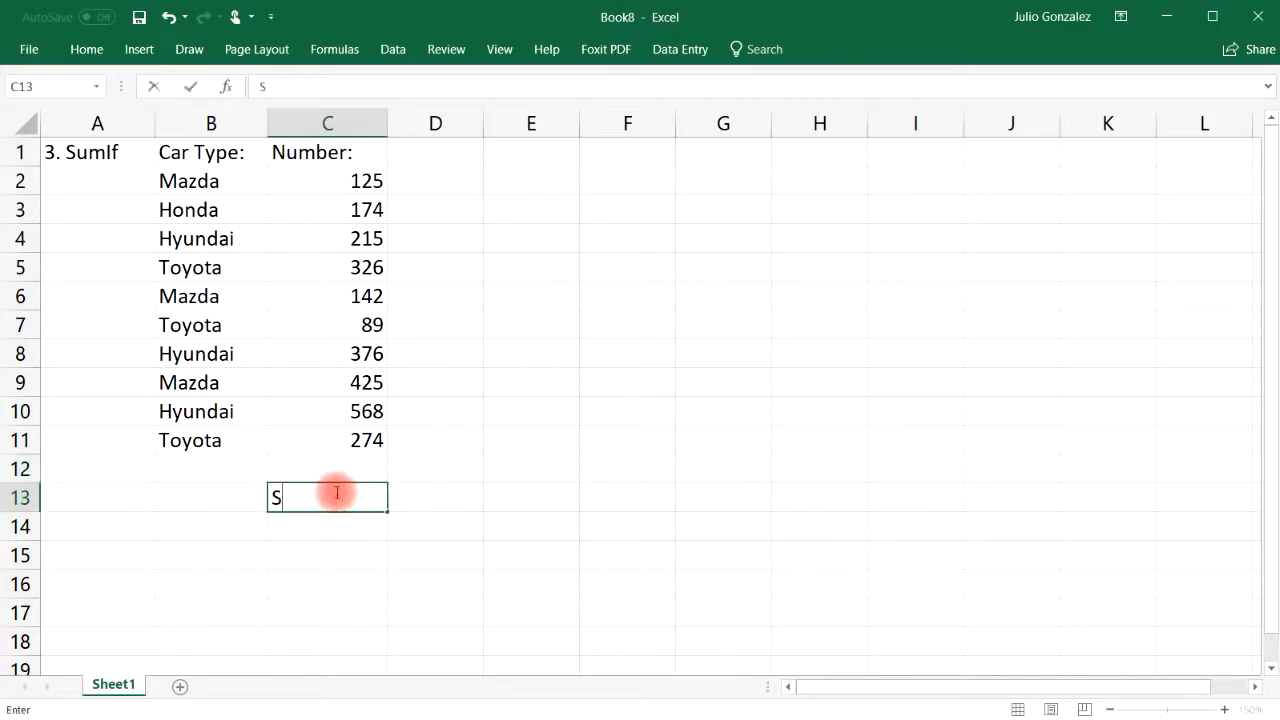
{"action": "type", "text": "umIf:"}
{"action": "key", "text": "Return"}
Give result cell C14 a yellow fill
{"action": "key", "text": "Left"}
{"action": "key", "text": "Up"}
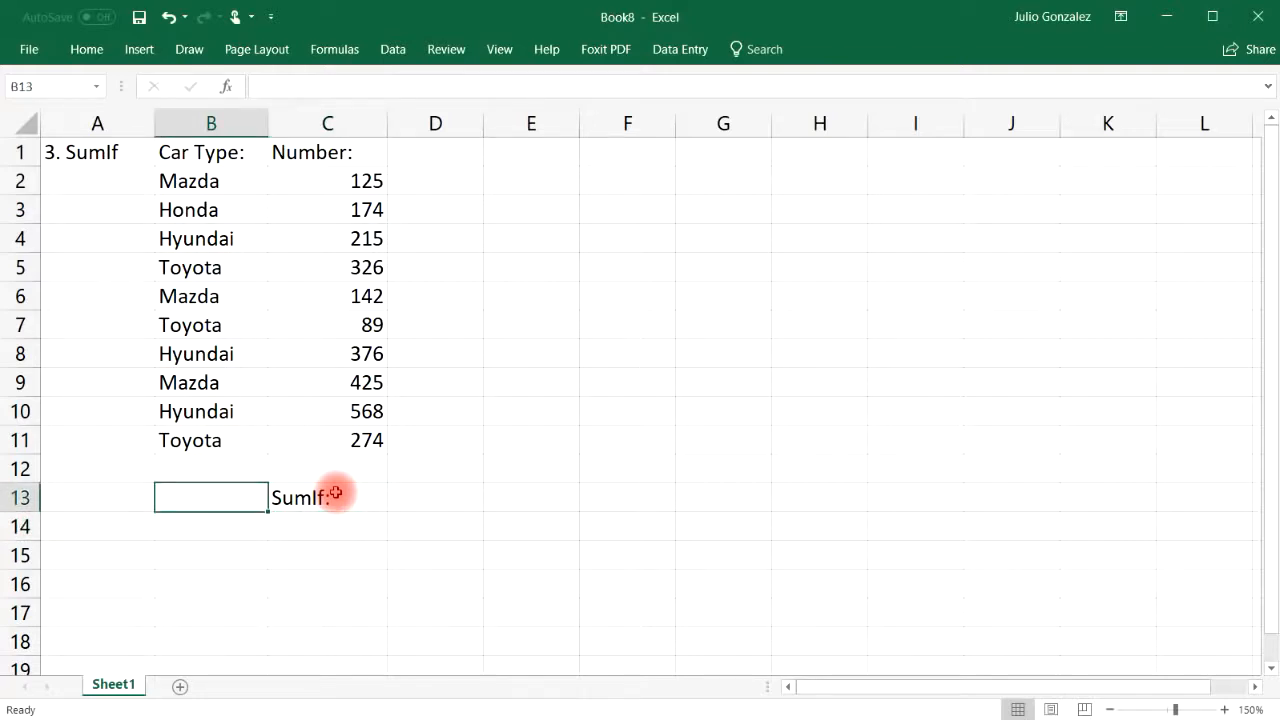
{"action": "key", "text": "Down"}
{"action": "key", "text": "Right"}
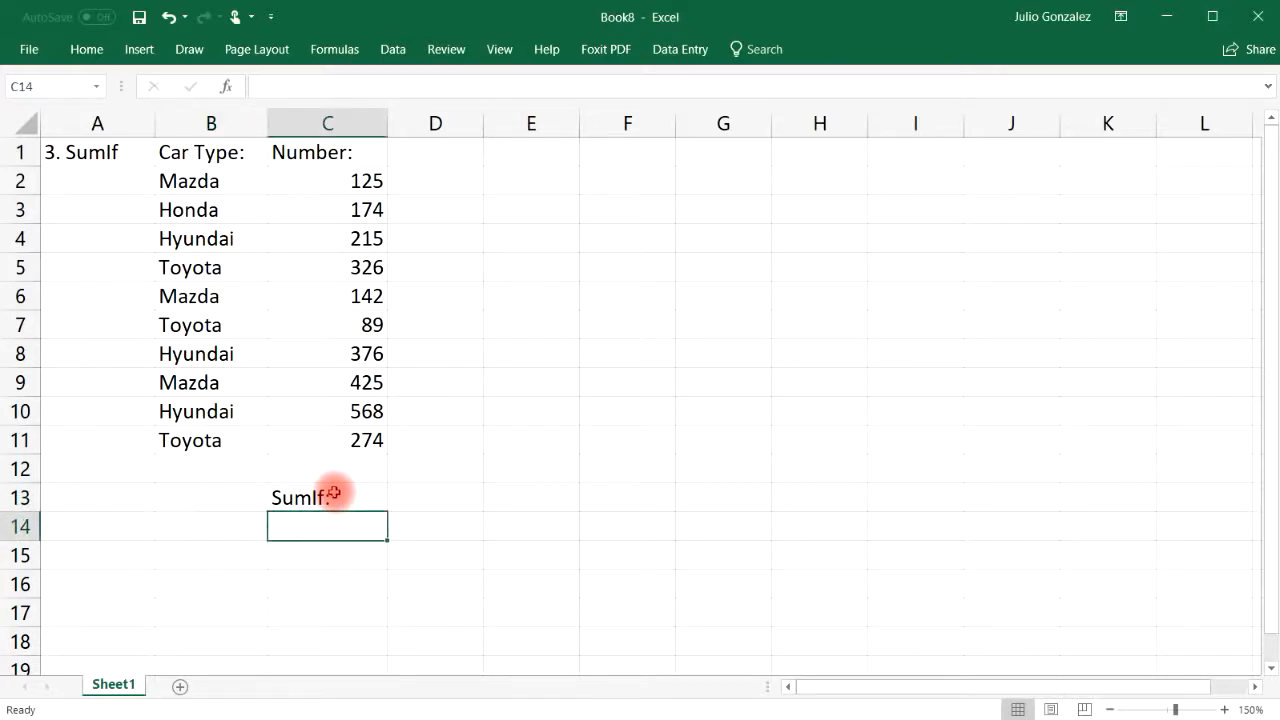
{"action": "left_click", "coordinate": [86, 49]}
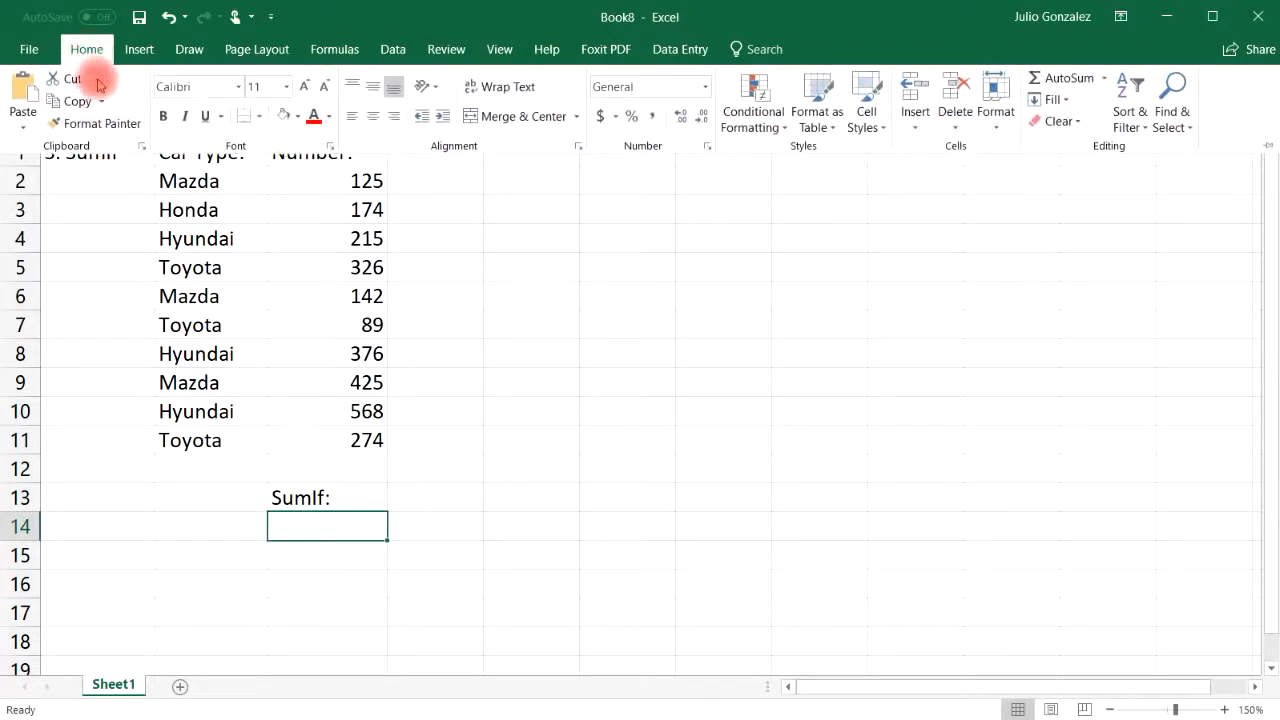
{"action": "left_click", "coordinate": [297, 116]}
{"action": "left_click", "coordinate": [333, 266]}
Label B13 'Mazda:' and select C2:C11 to see the column total in the status bar
{"action": "left_click", "coordinate": [199, 496]}
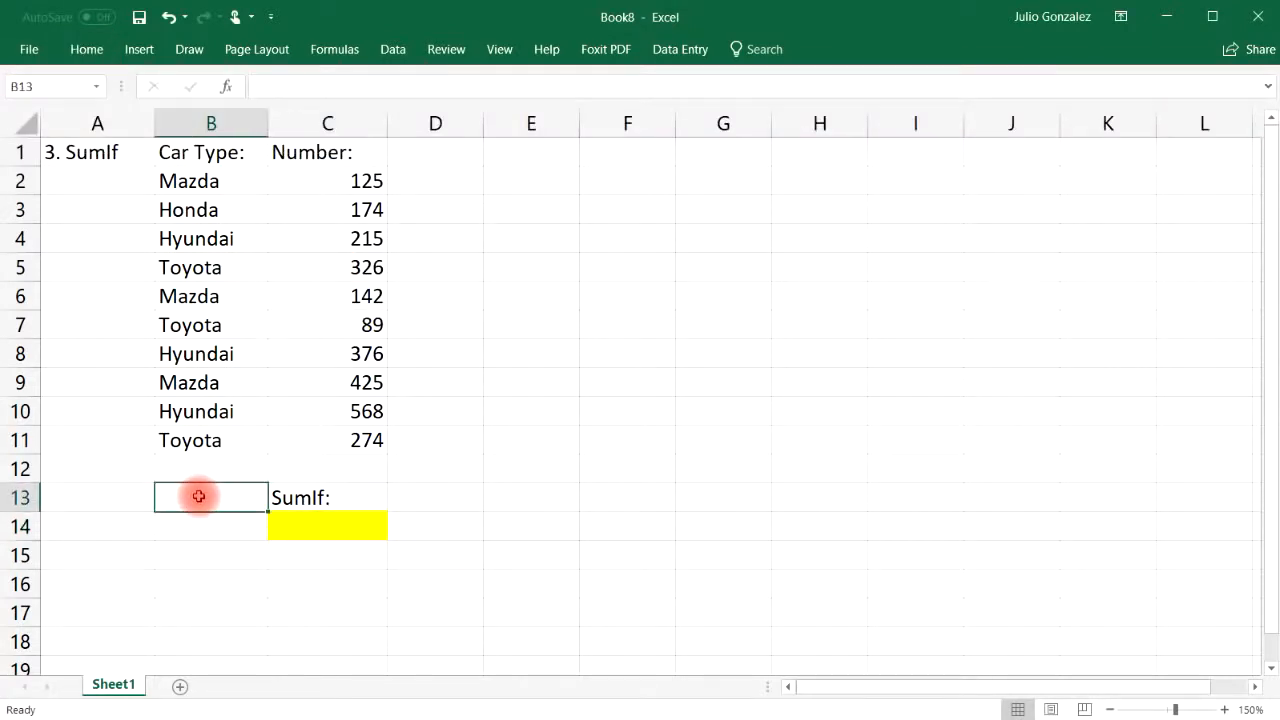
{"action": "type", "text": "Maz"}
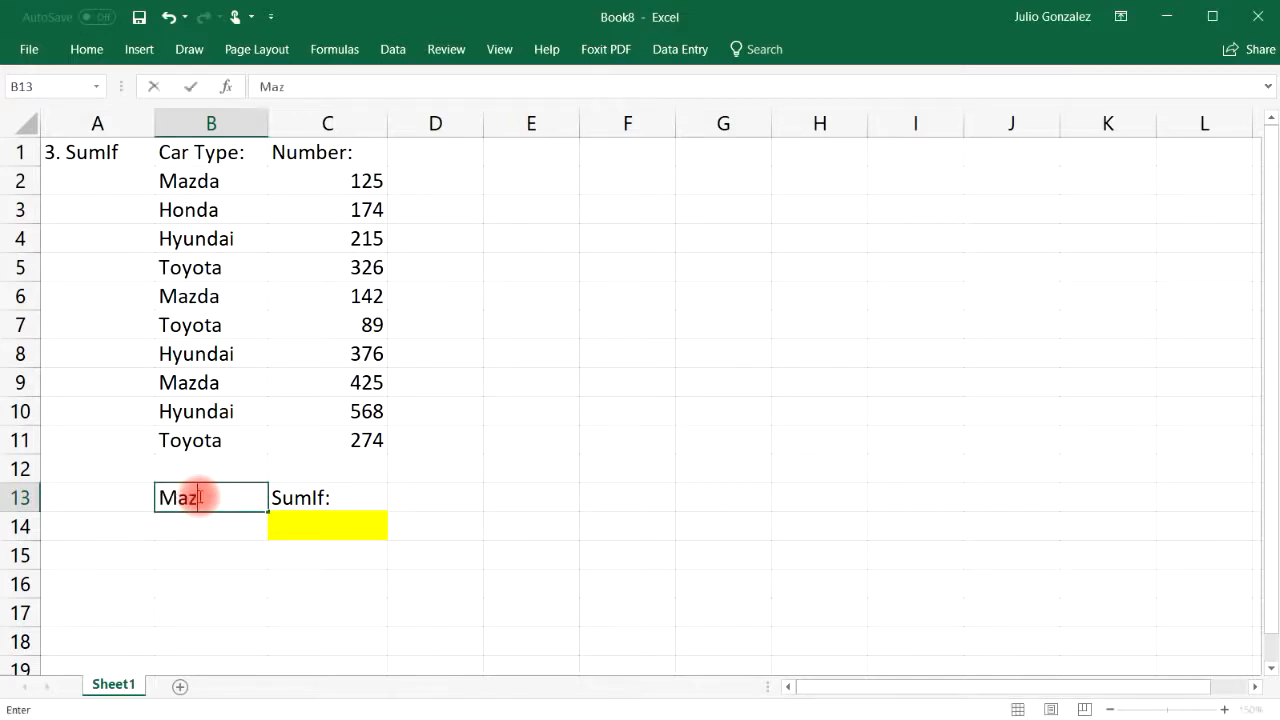
{"action": "type", "text": "da:"}
{"action": "key", "text": "Return"}
{"action": "left_click_drag", "start_coordinate": [337, 181], "coordinate": [345, 435]}
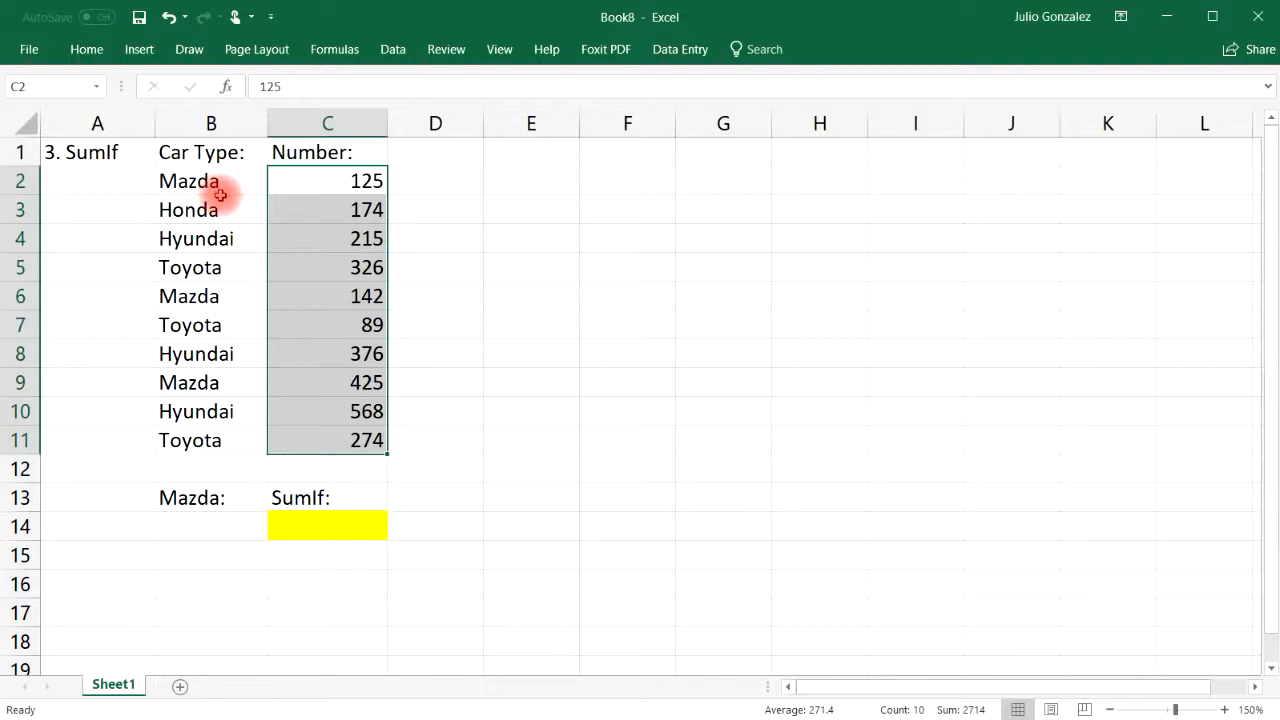
Start a SUMIF formula in C14 using B2:B11 as the range
{"action": "left_click", "coordinate": [223, 460]}
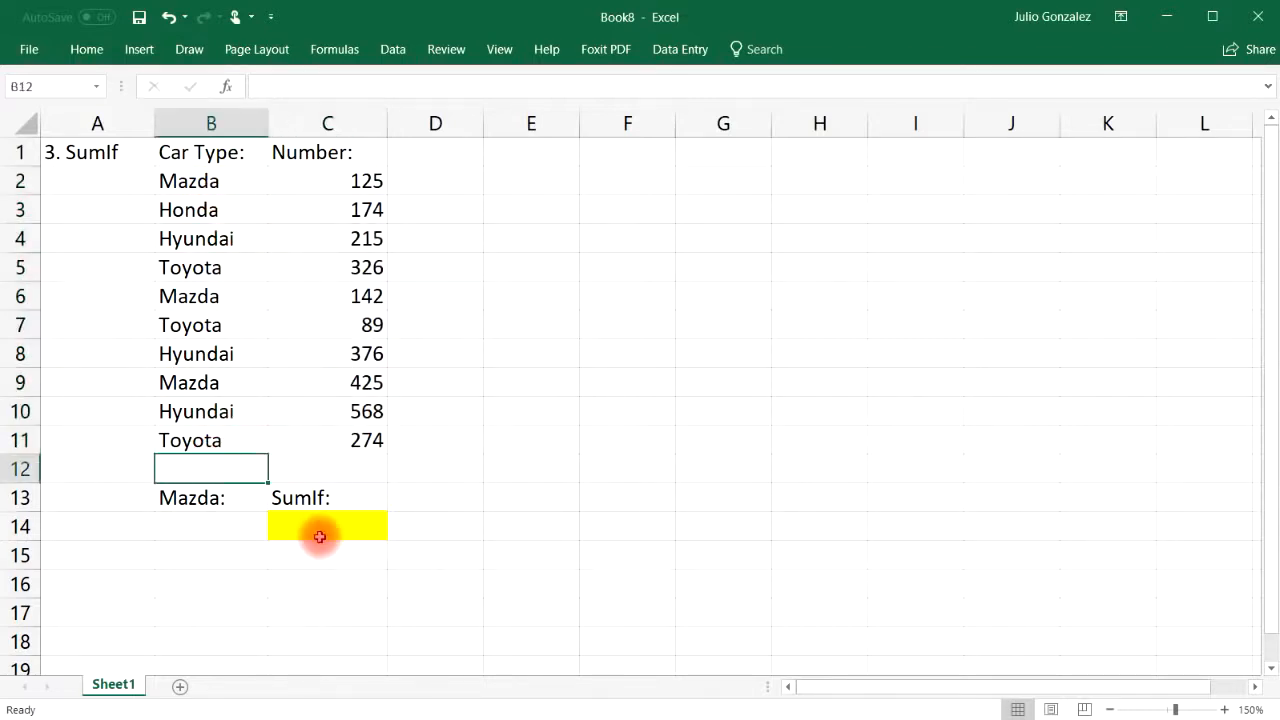
{"action": "left_click", "coordinate": [310, 529]}
{"action": "double_click", "coordinate": [290, 527]}
{"action": "type", "text": "=su"}
{"action": "key", "text": "BackSpace"}
{"action": "type", "text": "sumif("}
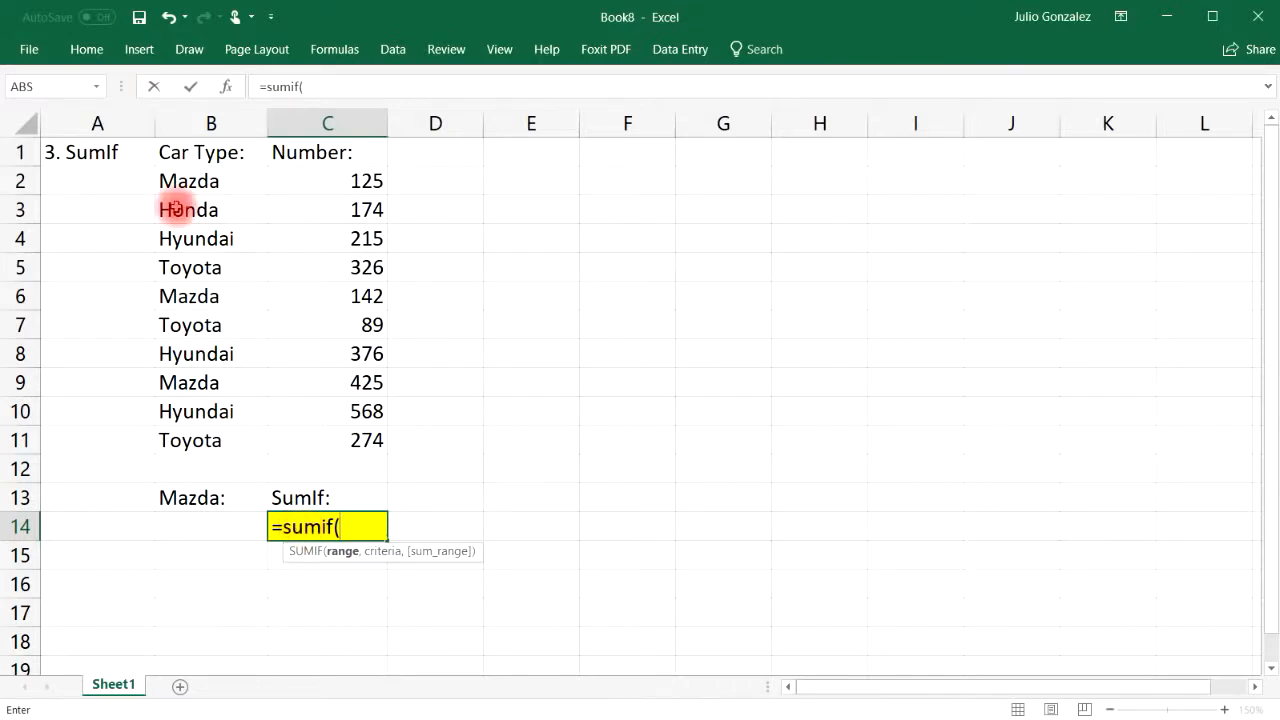
{"action": "left_click_drag", "start_coordinate": [184, 182], "coordinate": [178, 441]}
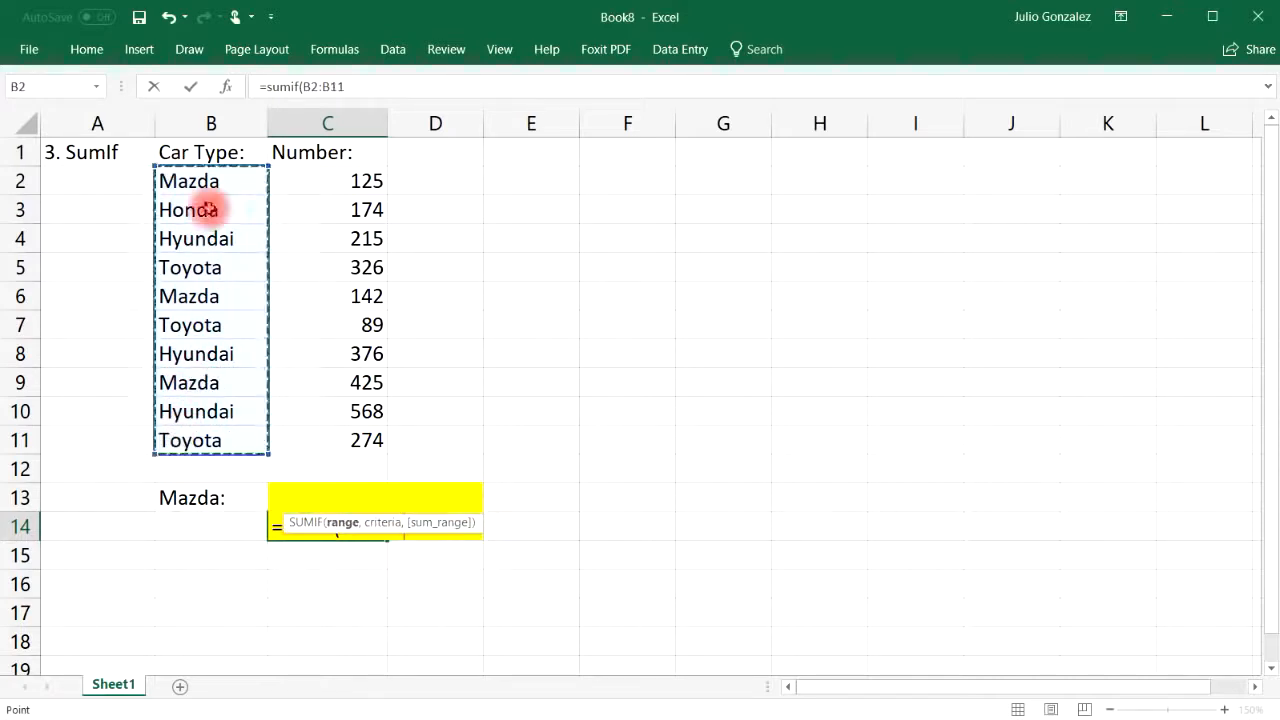
Complete the SUMIF with criteria B14 and sum range C2:C11, returning 0
{"action": "type", "text": ","}
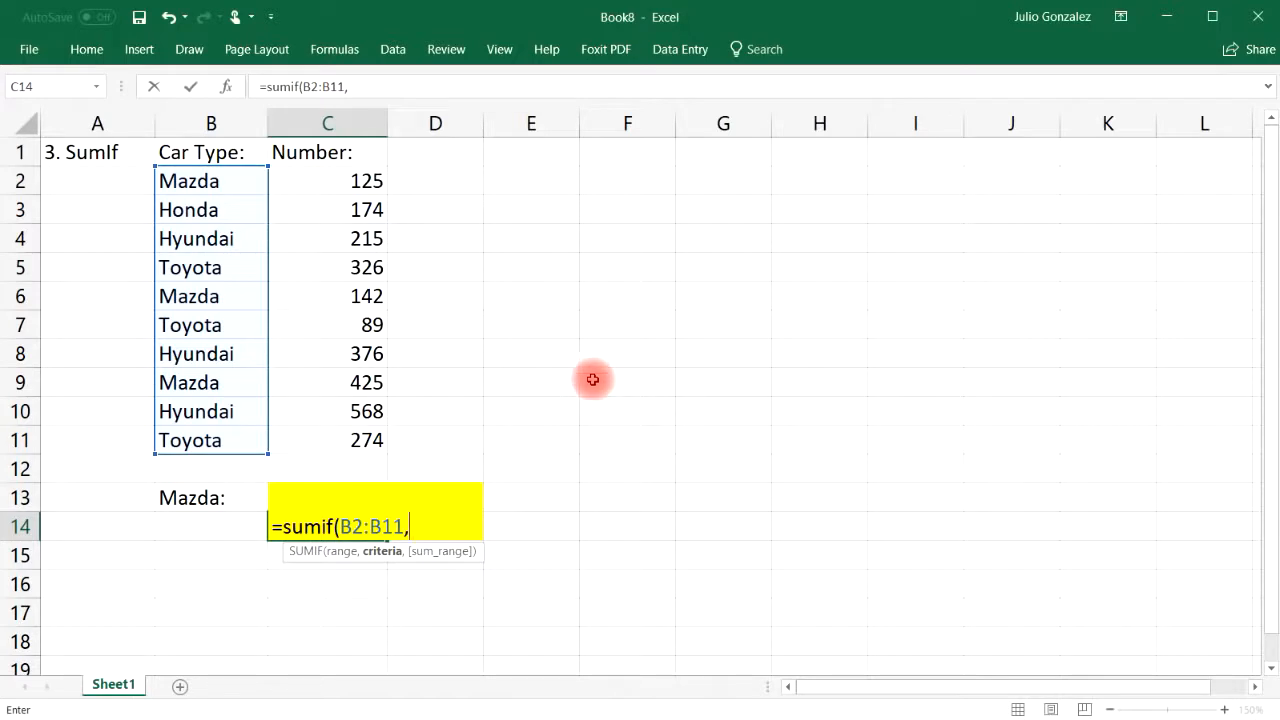
{"action": "left_click", "coordinate": [211, 526]}
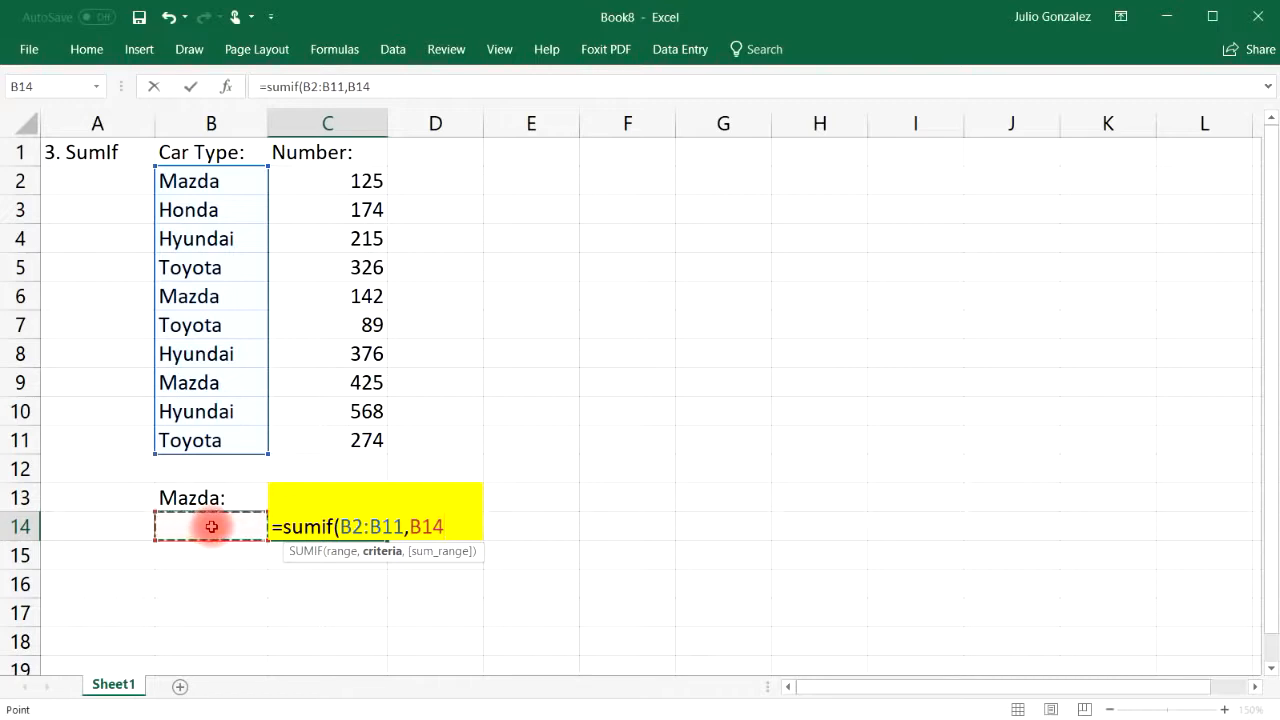
{"action": "type", "text": ","}
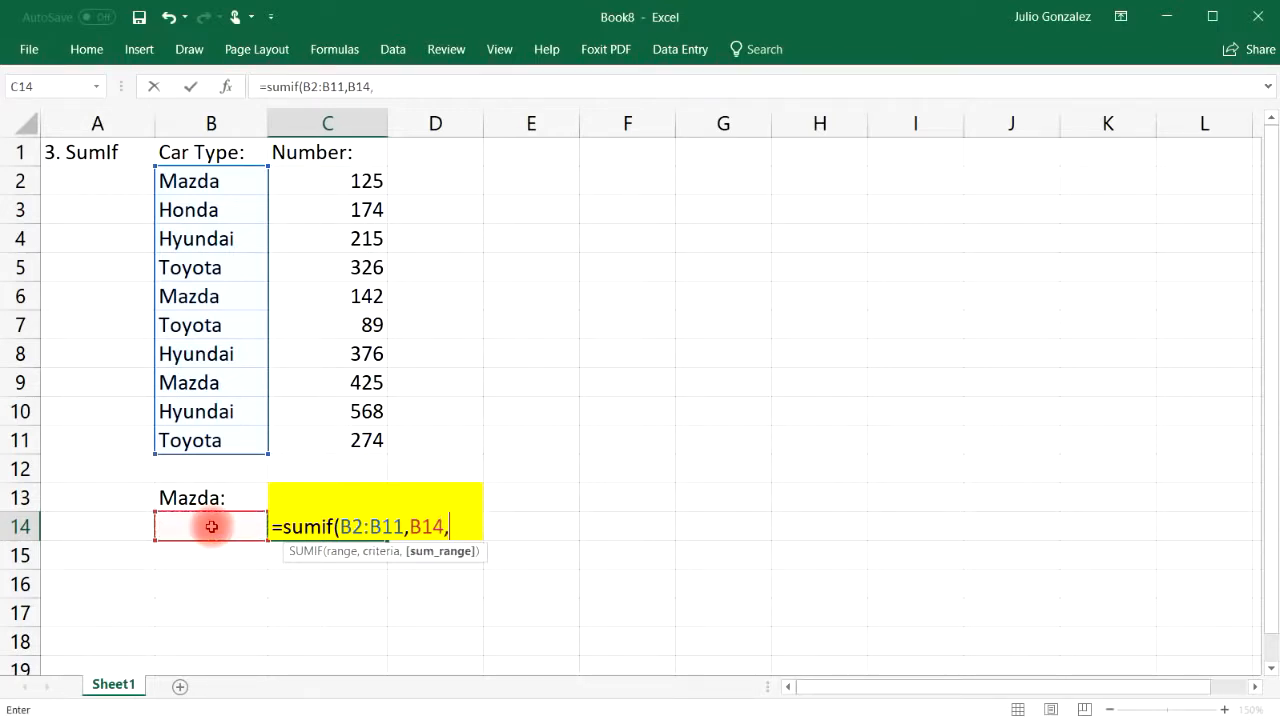
{"action": "left_click_drag", "start_coordinate": [370, 180], "coordinate": [346, 443]}
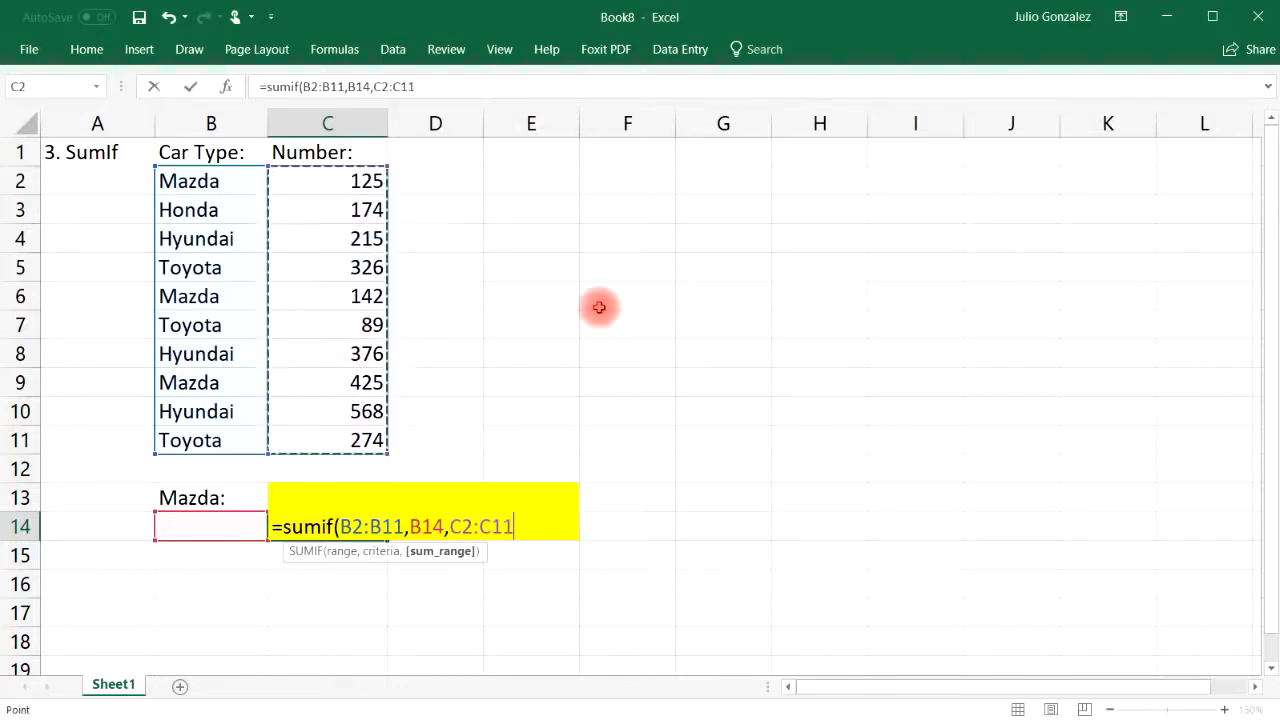
{"action": "type", "text": ")"}
{"action": "key", "text": "Return"}
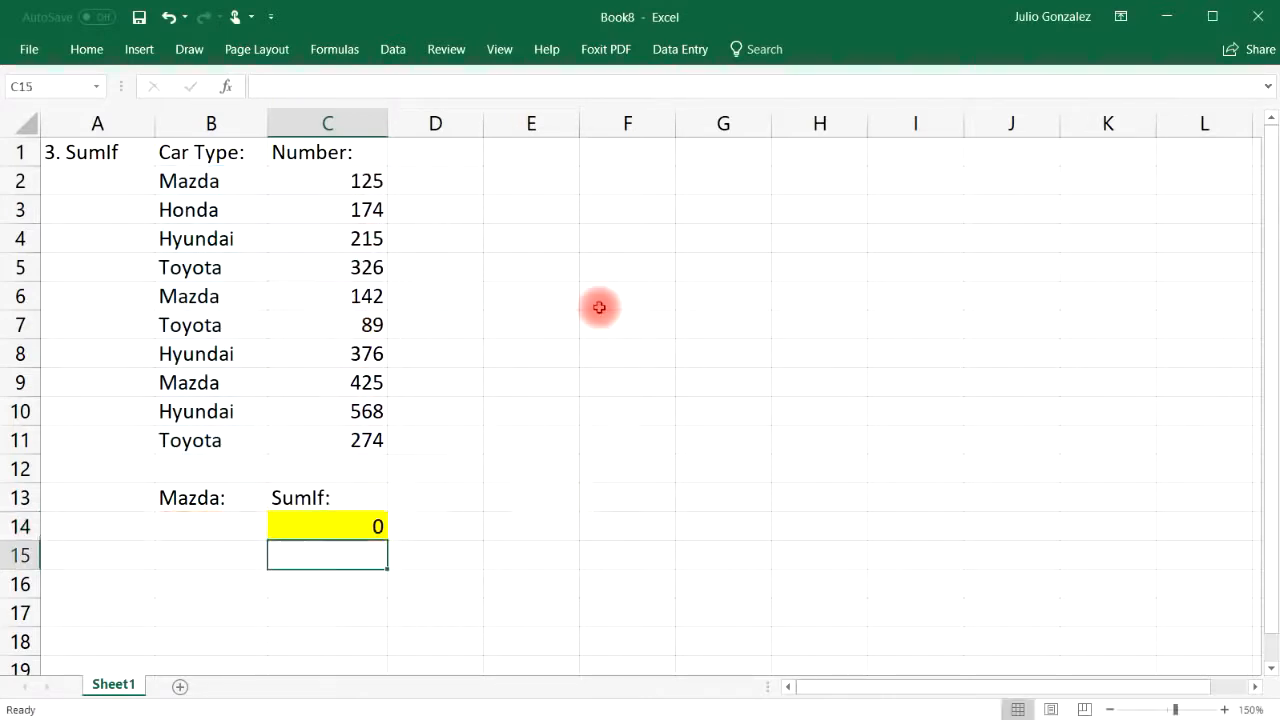
{"action": "left_click", "coordinate": [218, 496]}
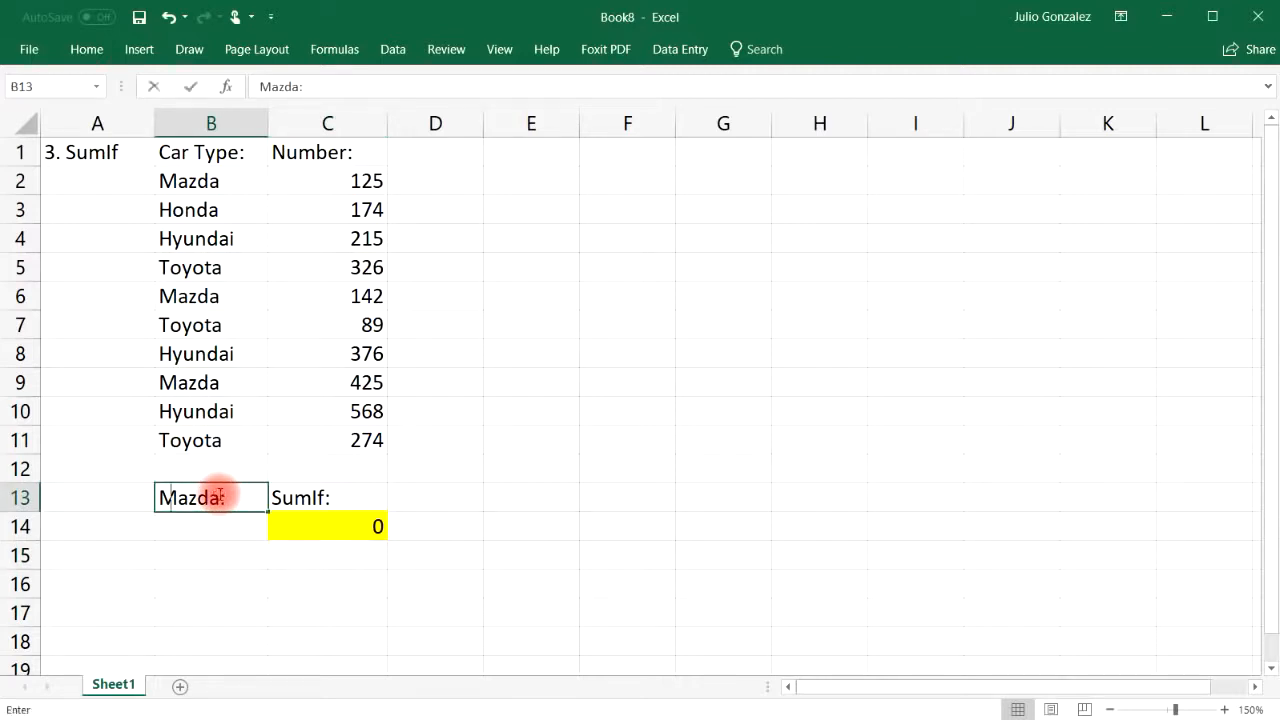
Change B13 to 'Car Type:' and enter Mazda in B14 so C14 shows 692
{"action": "type", "text": "Car Type:"}
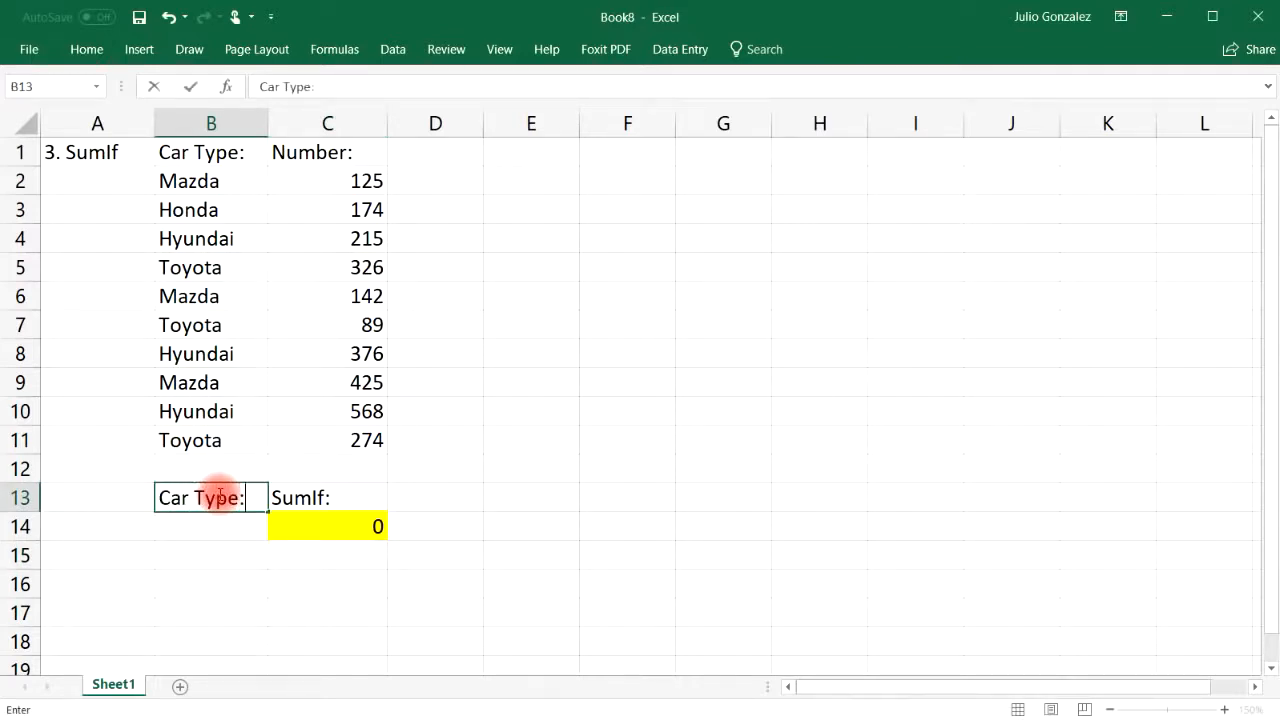
{"action": "key", "text": "Return"}
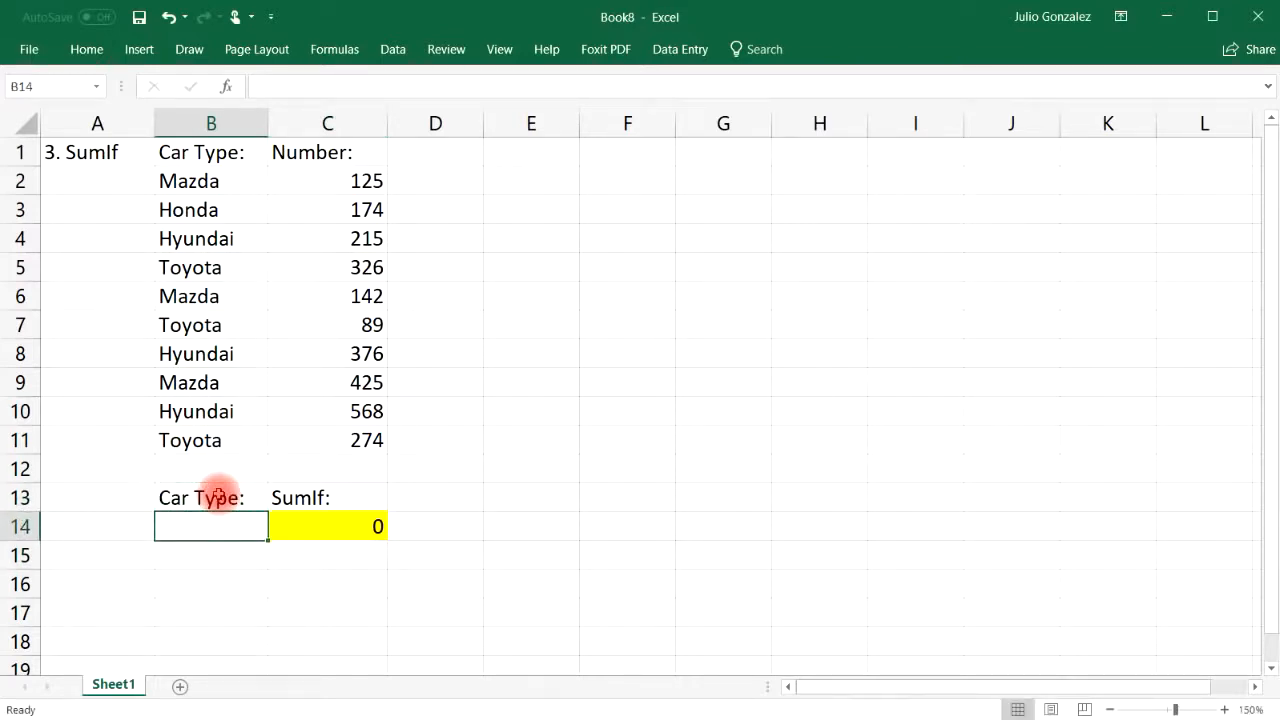
{"action": "type", "text": "Mazda"}
{"action": "key", "text": "Tab"}
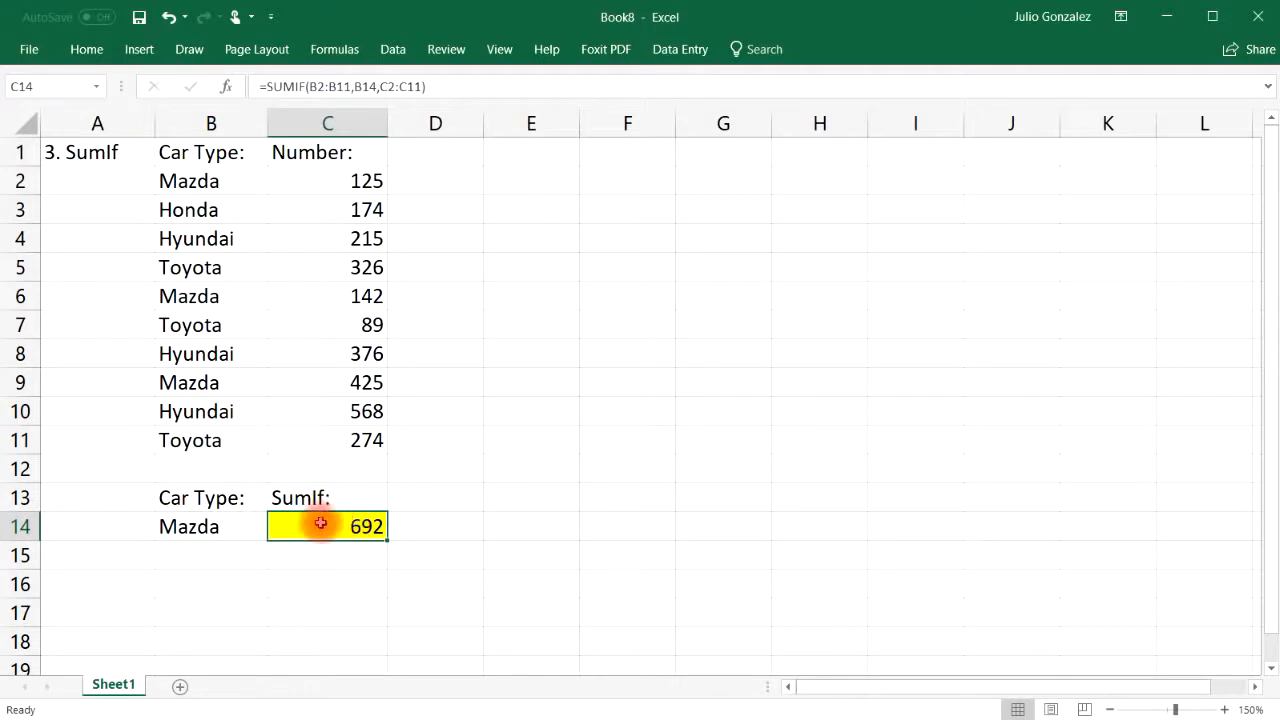
Check 692 against Mazda values 125, 142, 425 with a temporary =SUM in C16, then delete it
{"action": "left_click", "coordinate": [372, 183]}
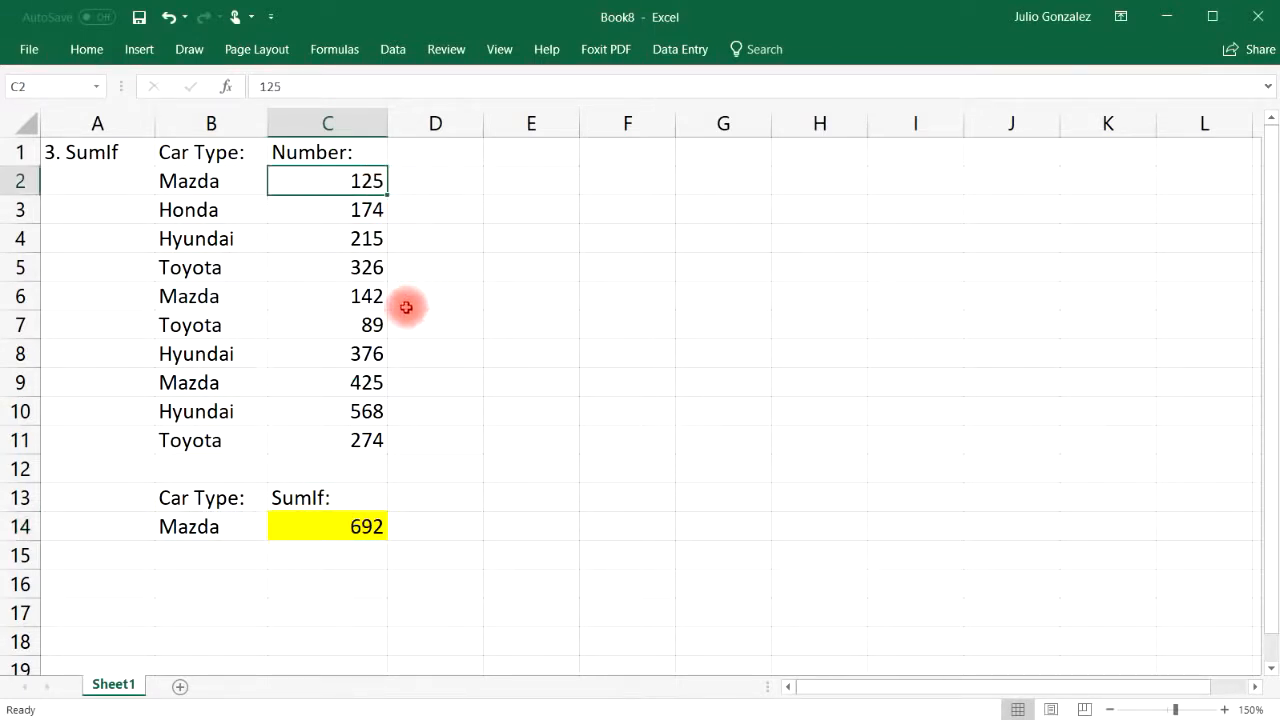
{"action": "left_click", "coordinate": [366, 295], "text": "ctrl"}
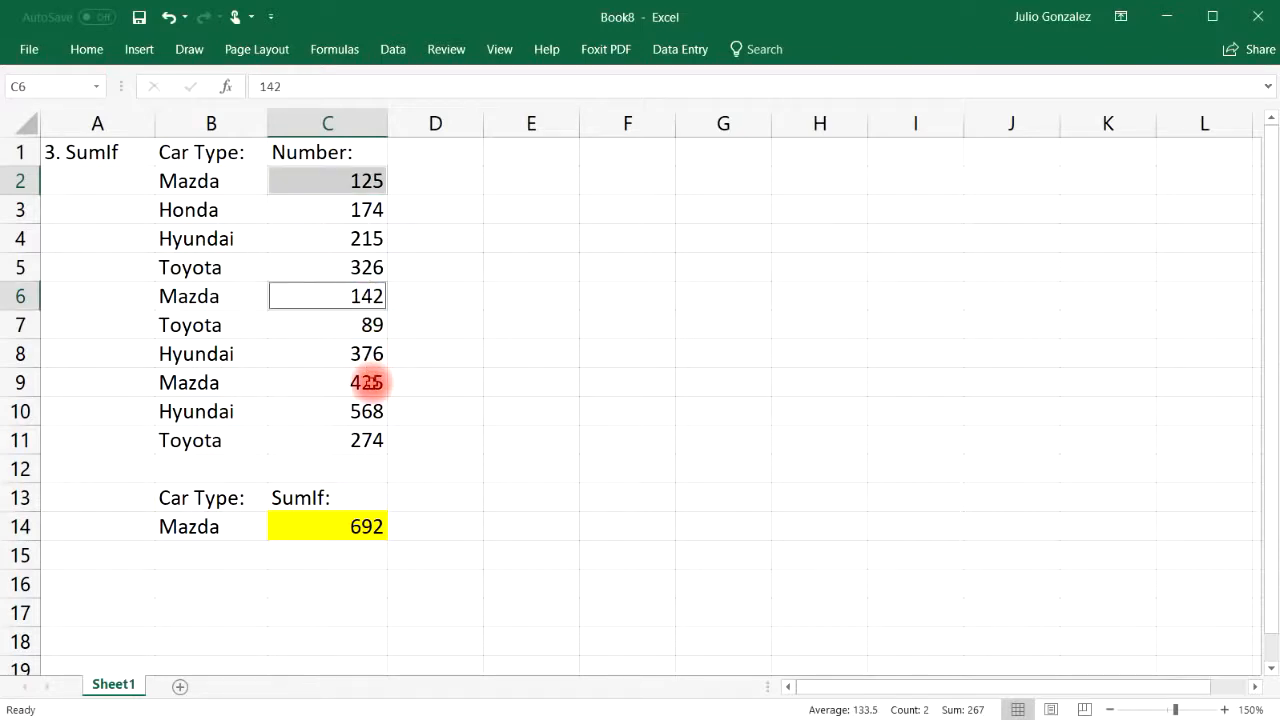
{"action": "left_click", "coordinate": [370, 382], "text": "ctrl"}
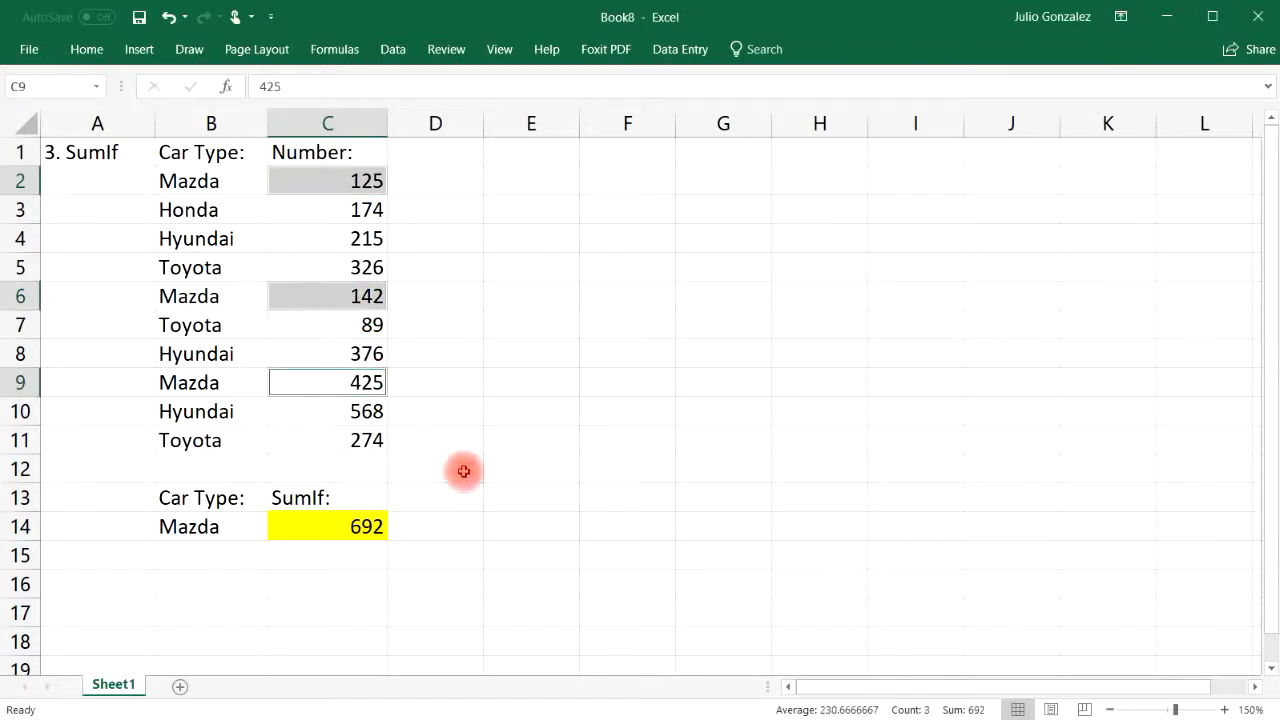
{"action": "left_click", "coordinate": [352, 589]}
{"action": "type", "text": "=su"}
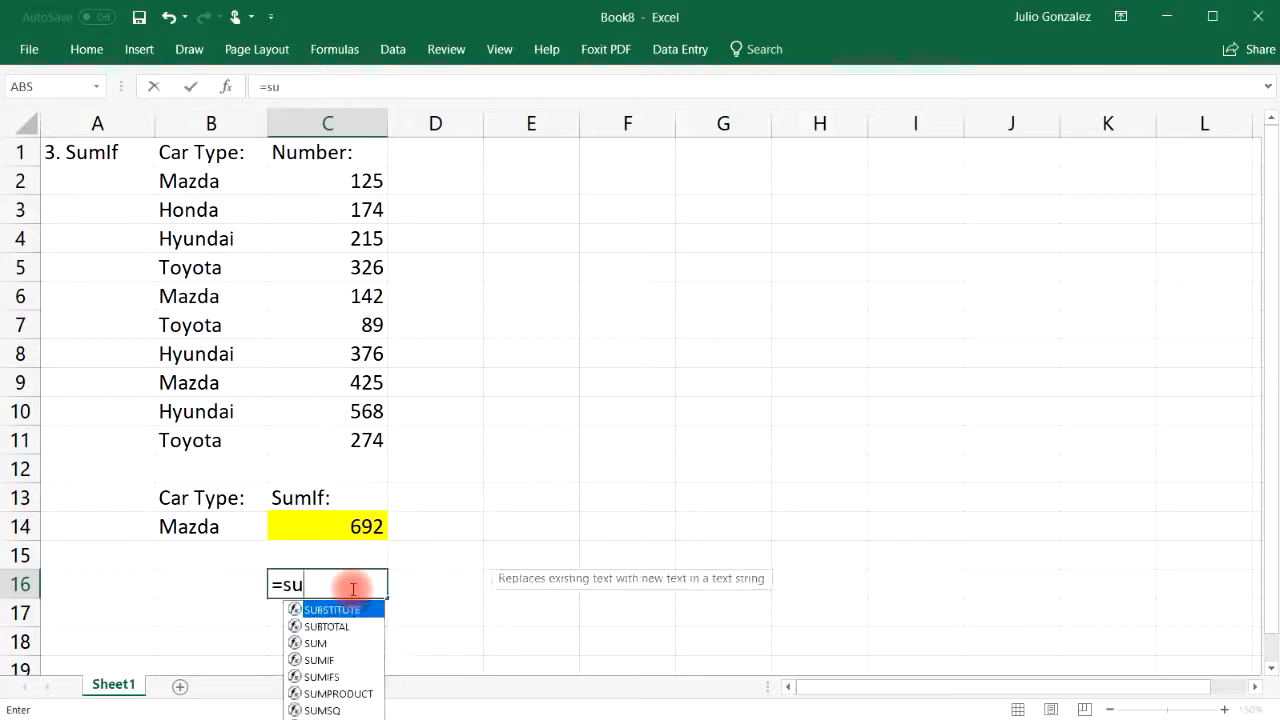
{"action": "type", "text": "m(125,"}
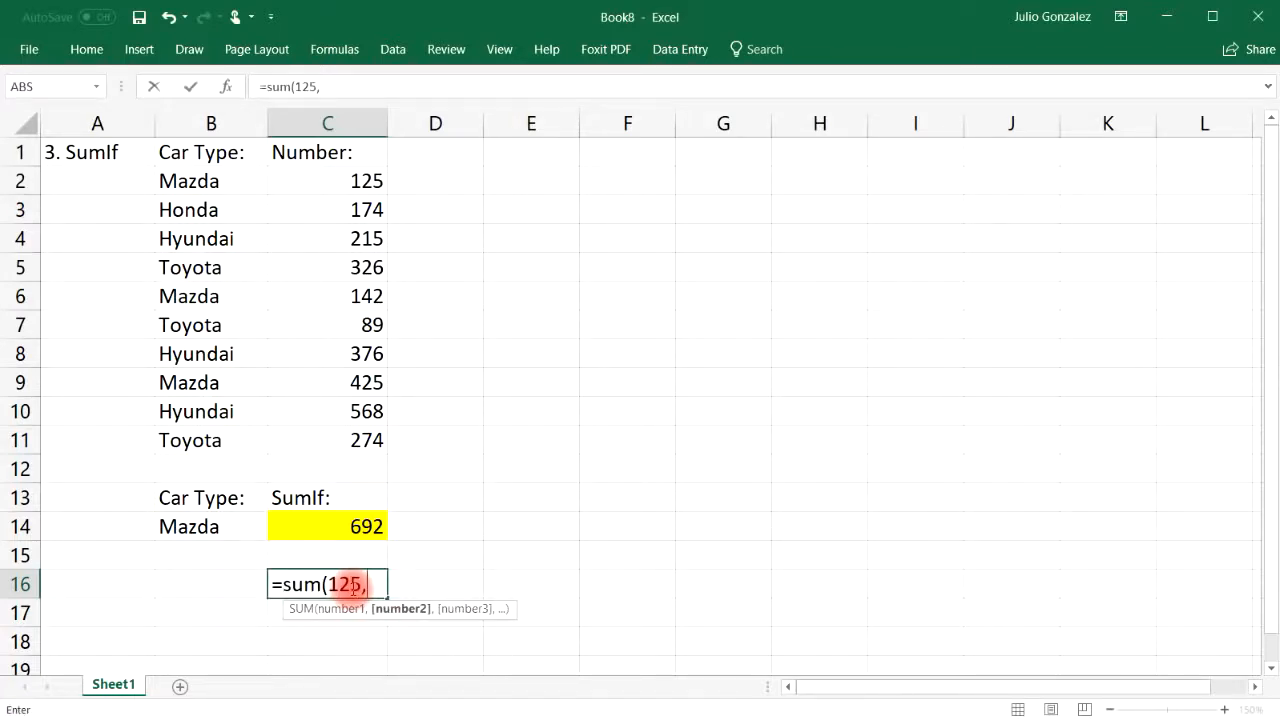
{"action": "type", "text": "142,"}
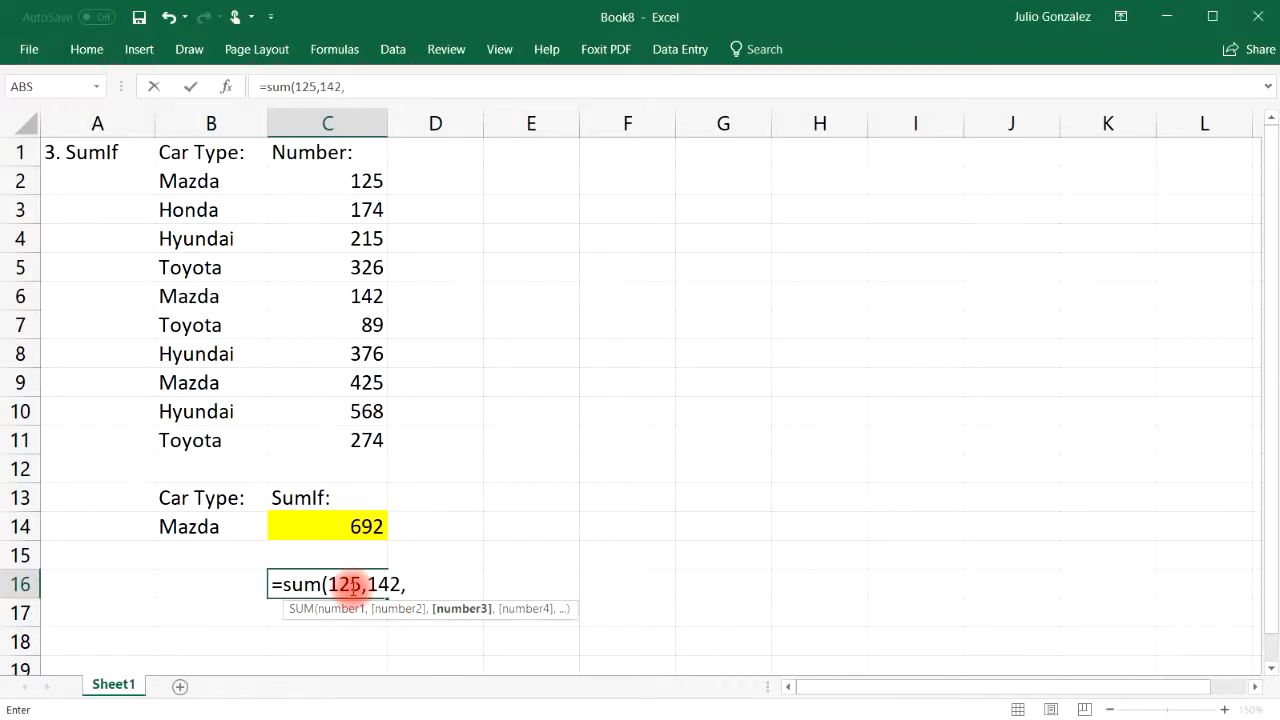
{"action": "type", "text": "425)"}
{"action": "key", "text": "Return"}
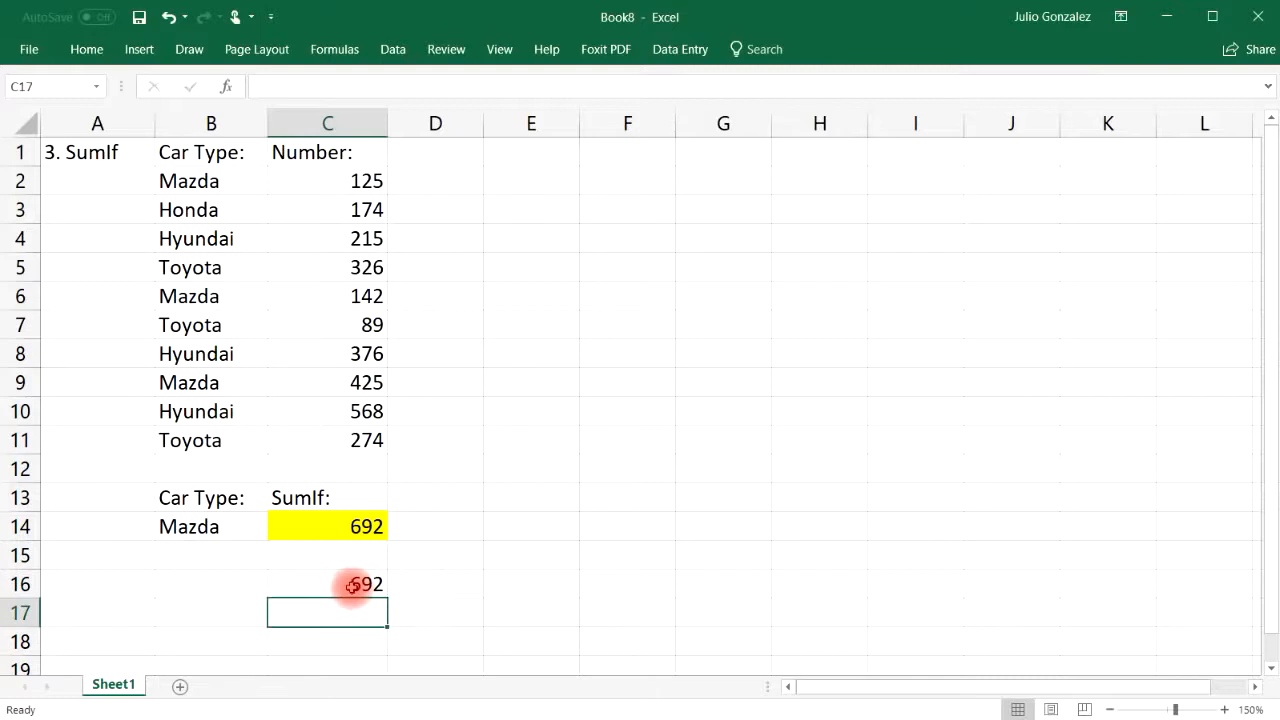
{"action": "left_click", "coordinate": [352, 584]}
{"action": "key", "text": "Delete"}
Change the SUMIF criterion in B14 to Honda and compare it with Honda's 174 in C3
{"action": "left_click", "coordinate": [203, 527]}
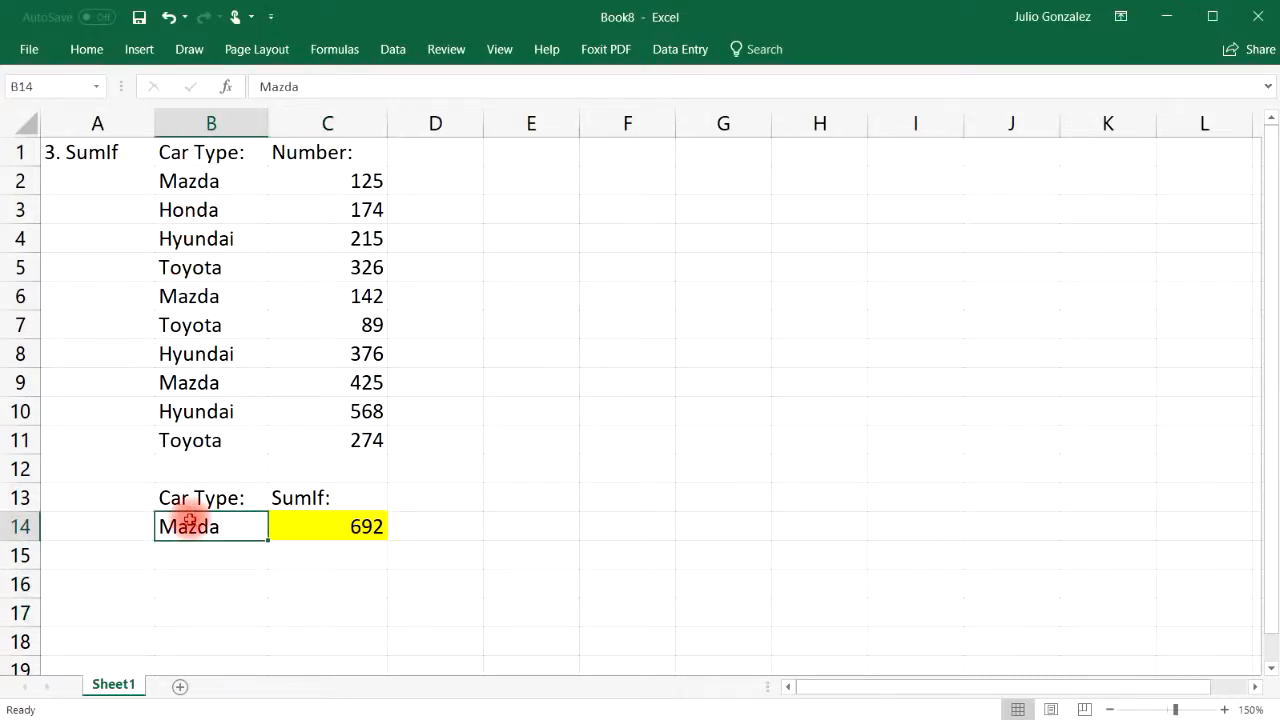
{"action": "type", "text": "Hon"}
{"action": "key", "text": "Return"}
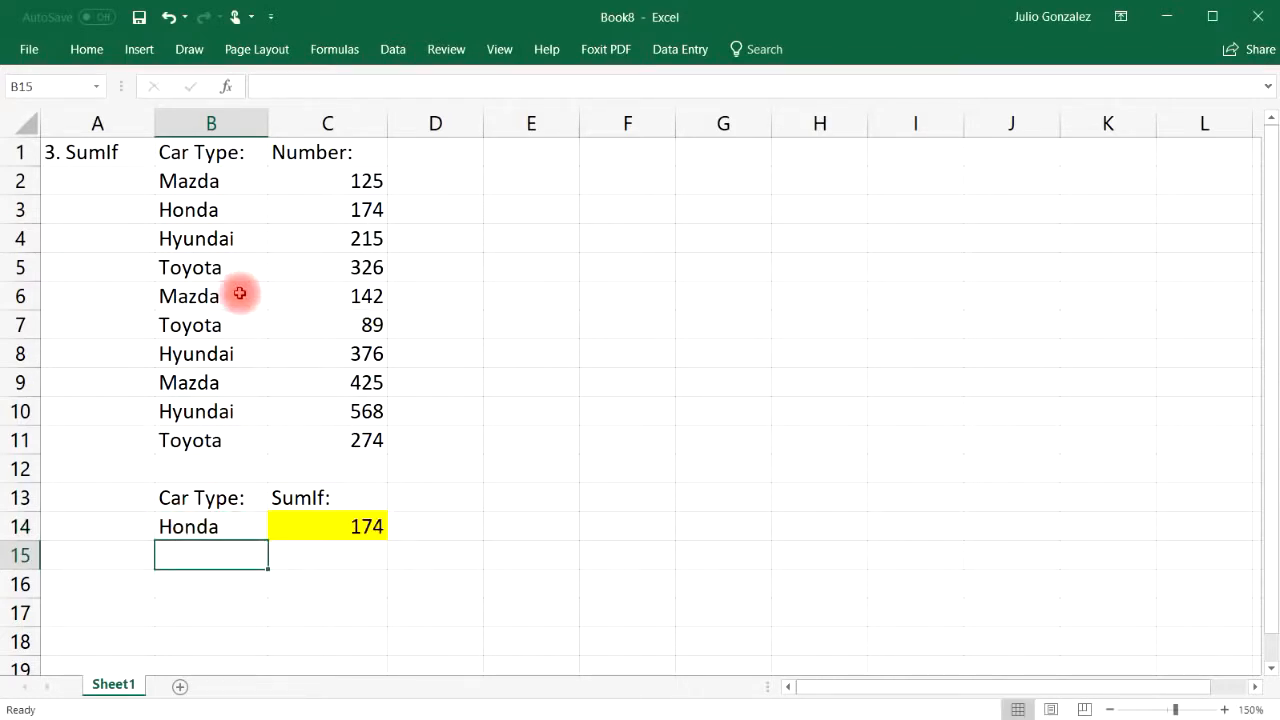
{"action": "left_click", "coordinate": [200, 207]}
{"action": "left_click", "coordinate": [368, 210]}
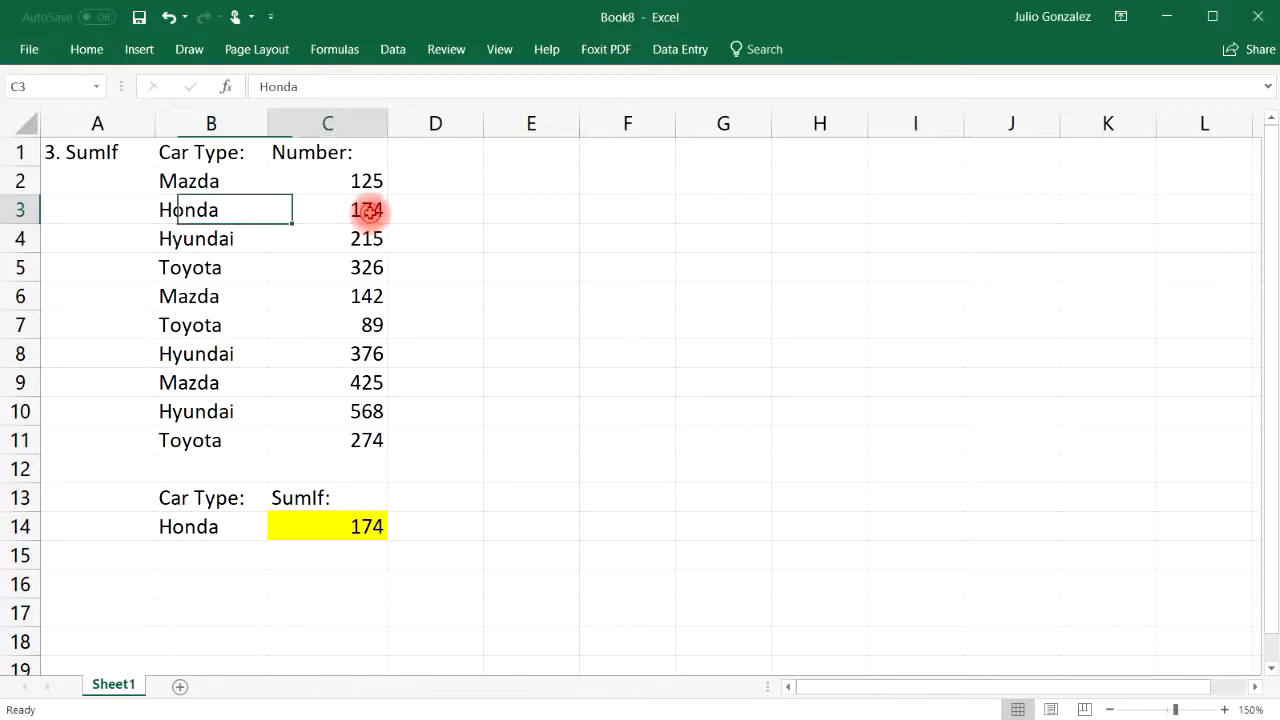
Switch the criterion to Toyota and highlight the three Toyota rows totalling 689
{"action": "left_click", "coordinate": [214, 526]}
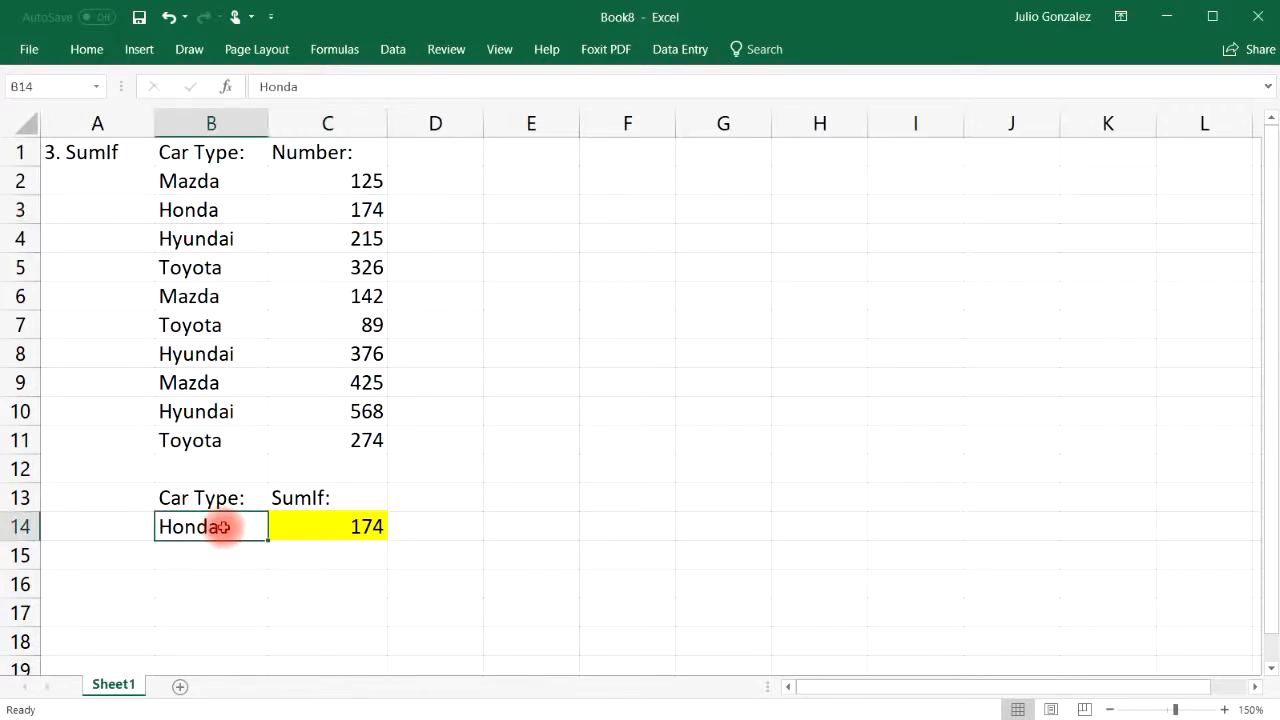
{"action": "type", "text": "Toyota"}
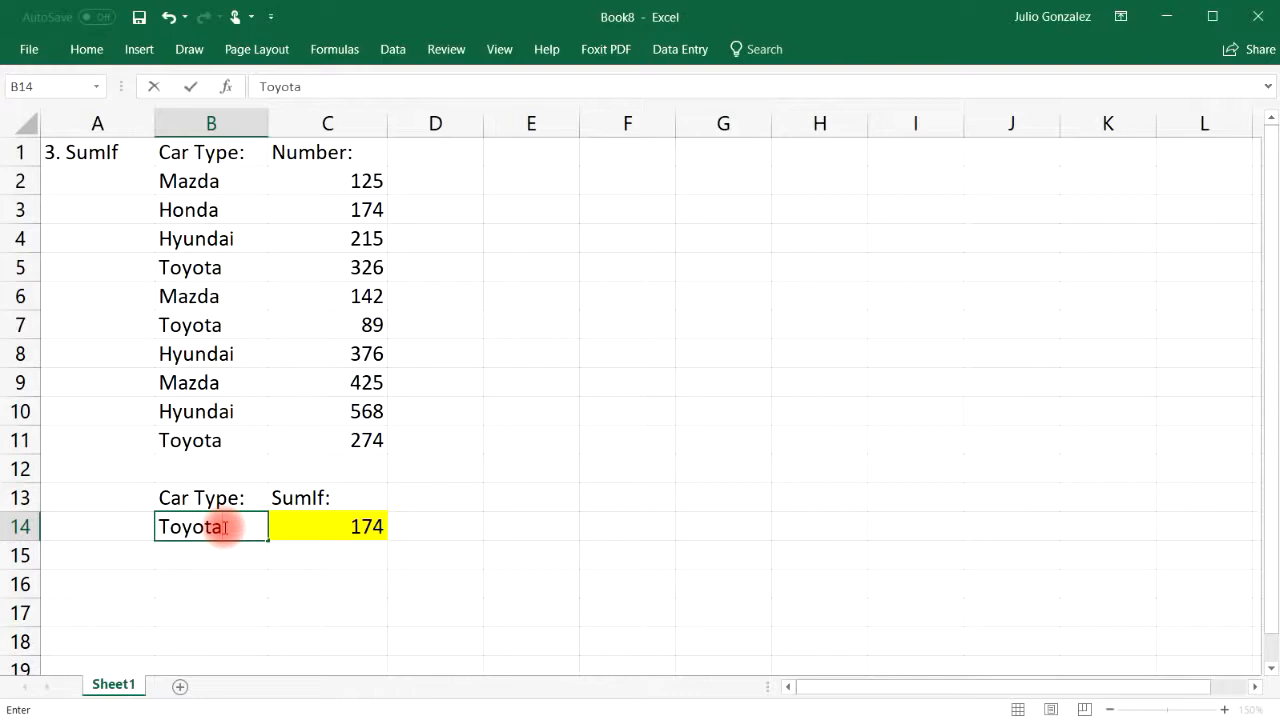
{"action": "key", "text": "Return"}
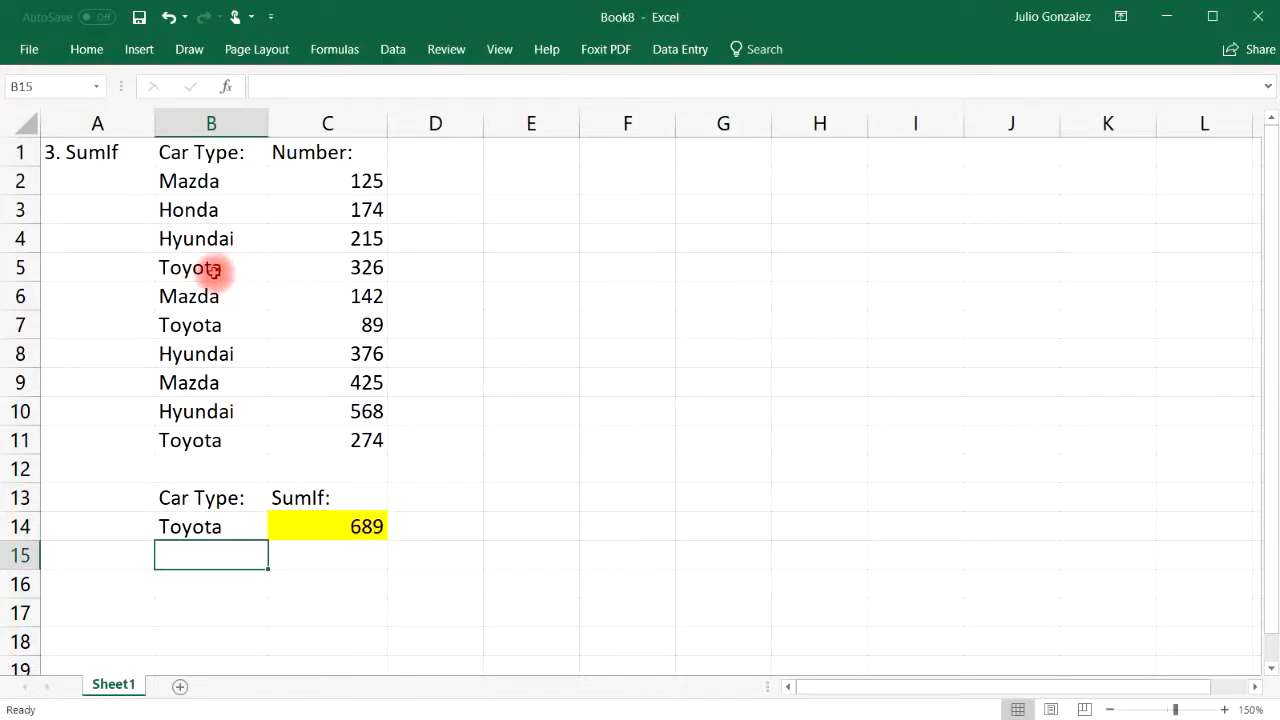
{"action": "left_click_drag", "start_coordinate": [209, 266], "coordinate": [326, 263]}
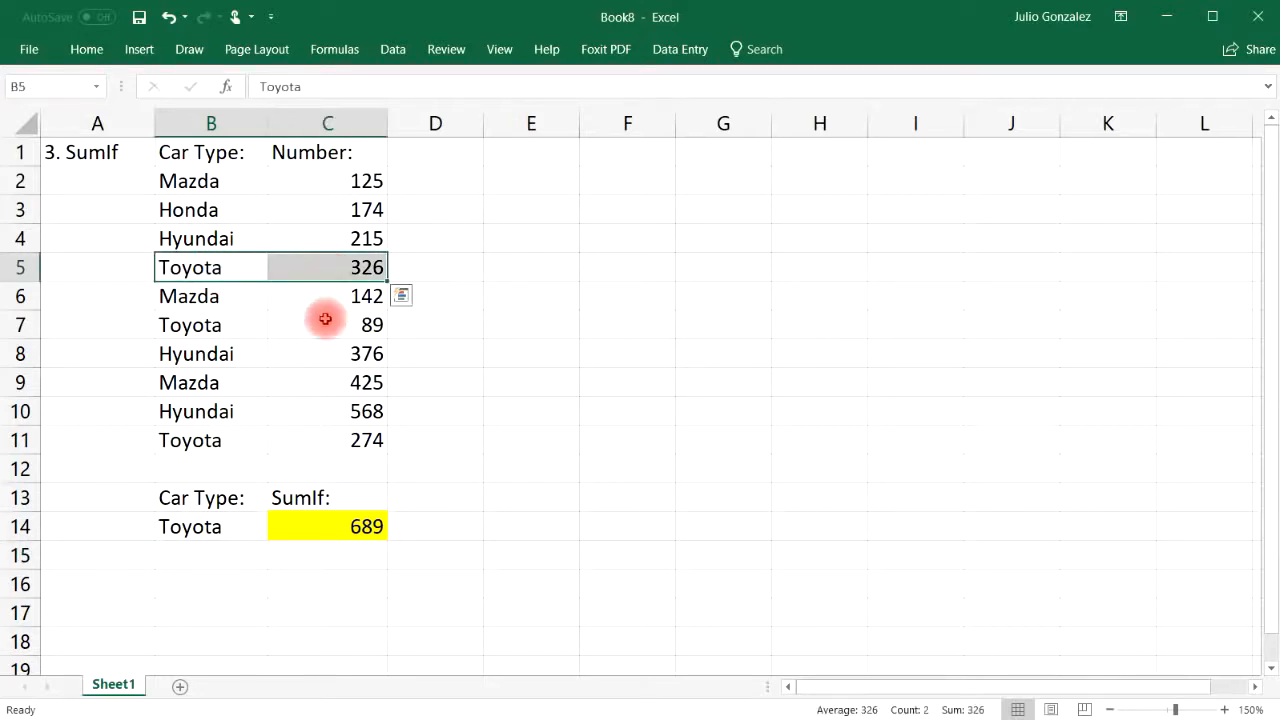
{"action": "left_click_drag", "start_coordinate": [185, 330], "coordinate": [310, 326]}
{"action": "left_click_drag", "start_coordinate": [200, 440], "coordinate": [301, 436]}
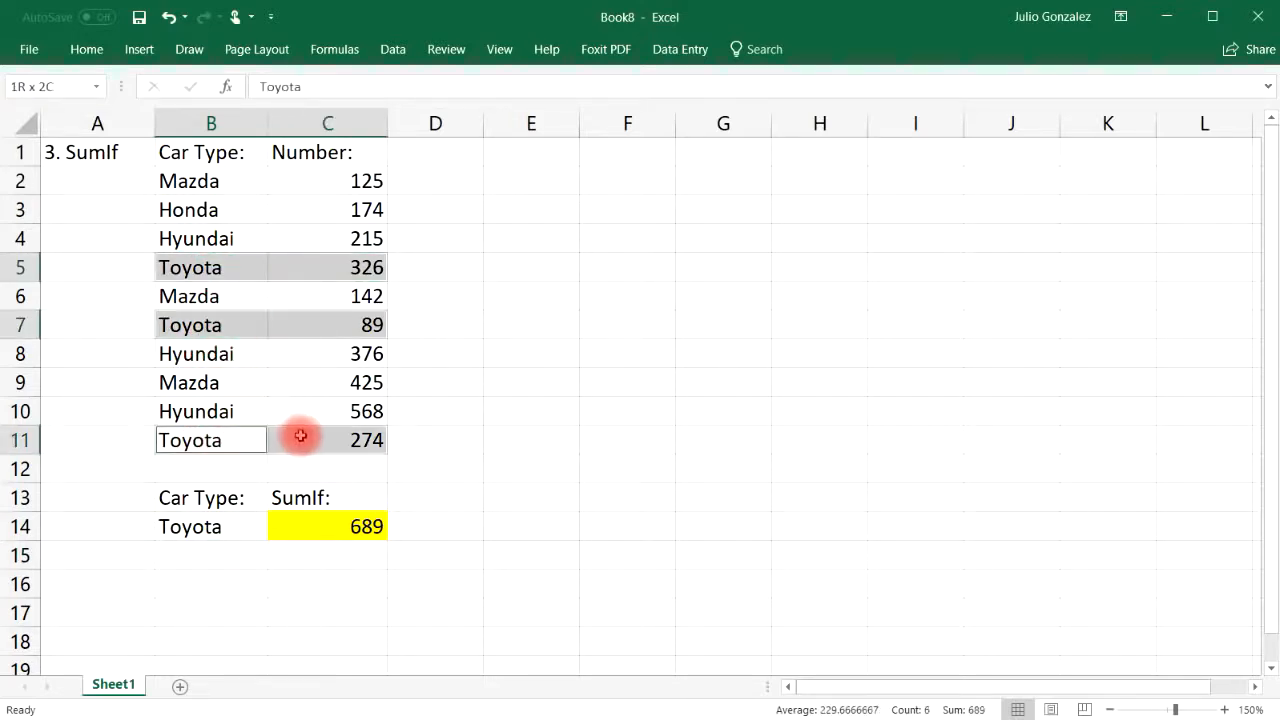
Verify 689 with a manual sum =326+89+274 in C16, then clear C16
{"action": "left_click", "coordinate": [348, 580]}
{"action": "type", "text": "=326+89+2"}
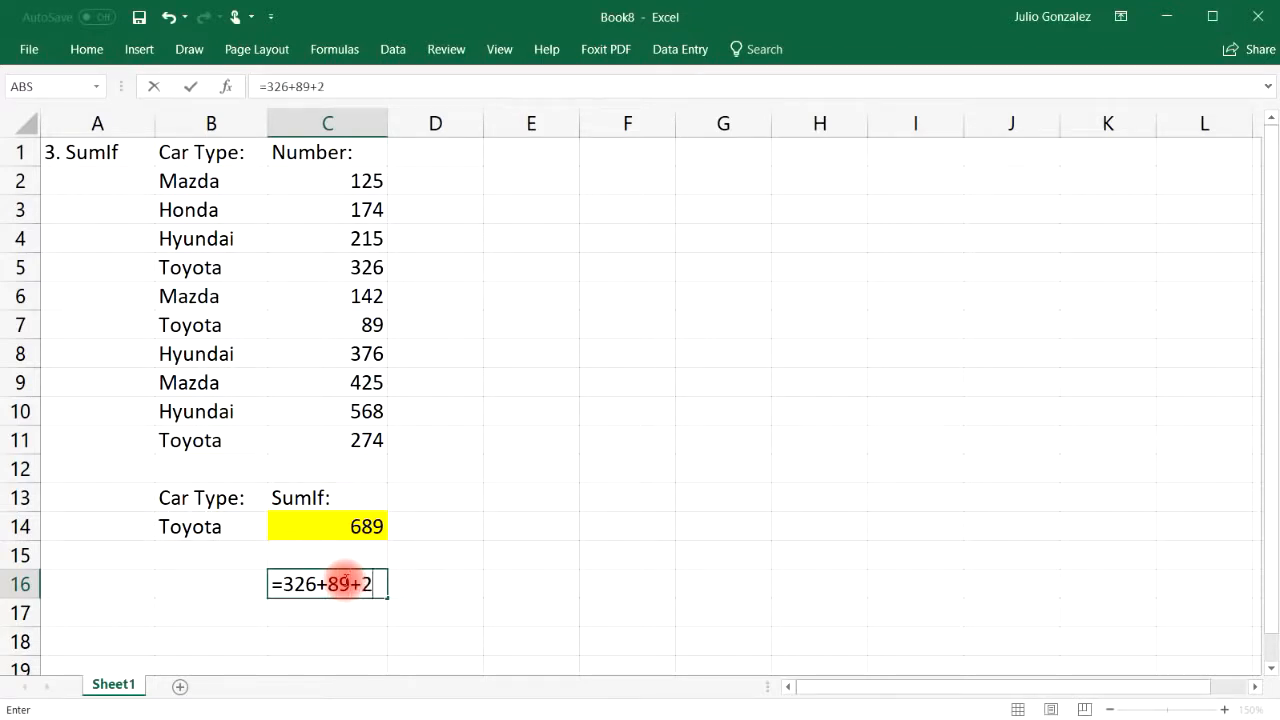
{"action": "key", "text": "Return"}
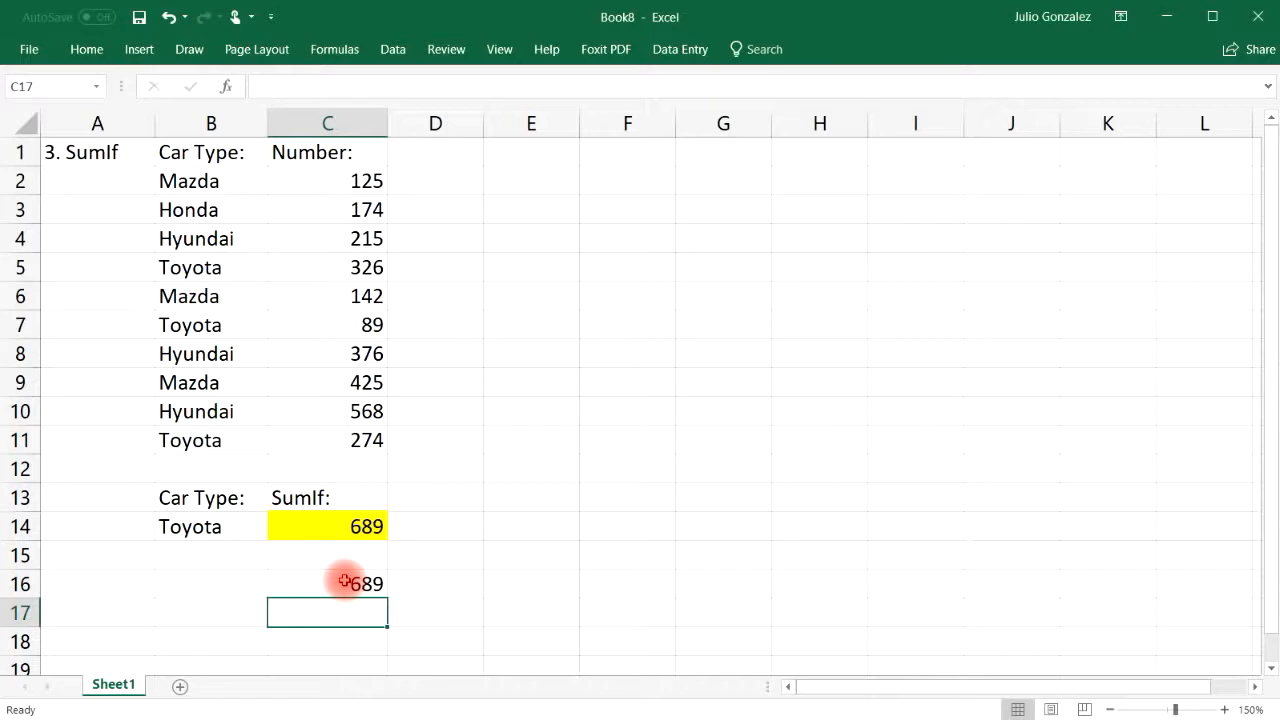
{"action": "left_click", "coordinate": [344, 581]}
{"action": "key", "text": "Delete"}
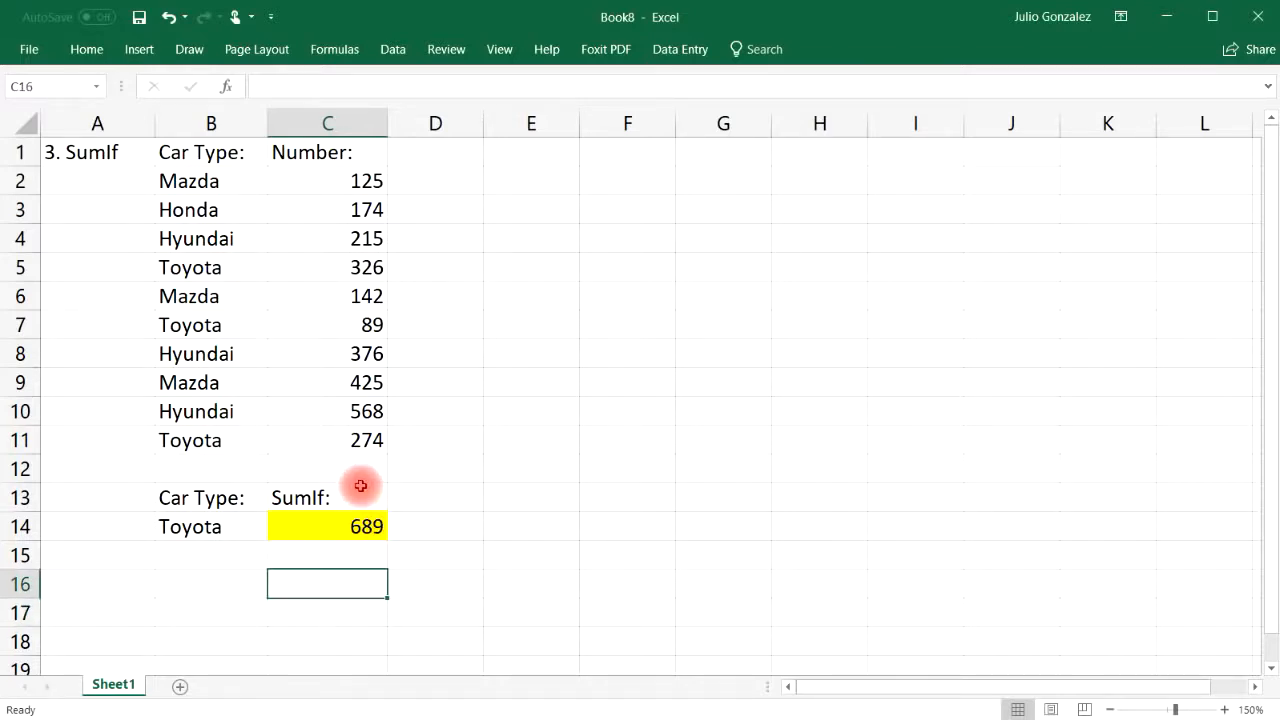
Highlight the Car Type names in B2:B11 and the numbers in C2:C12
{"action": "left_click_drag", "start_coordinate": [226, 179], "coordinate": [236, 414]}
{"action": "left_click", "coordinate": [228, 440]}
{"action": "left_click_drag", "start_coordinate": [367, 185], "coordinate": [374, 470]}
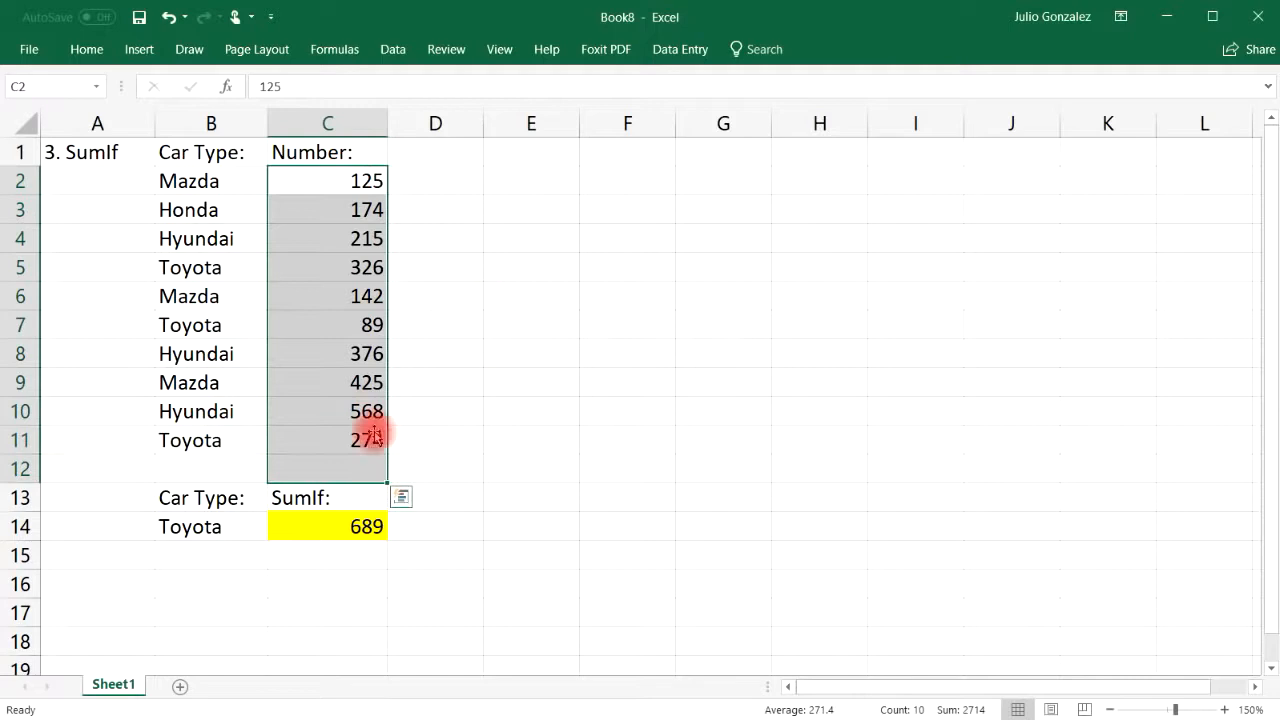
{"action": "left_click", "coordinate": [332, 553]}
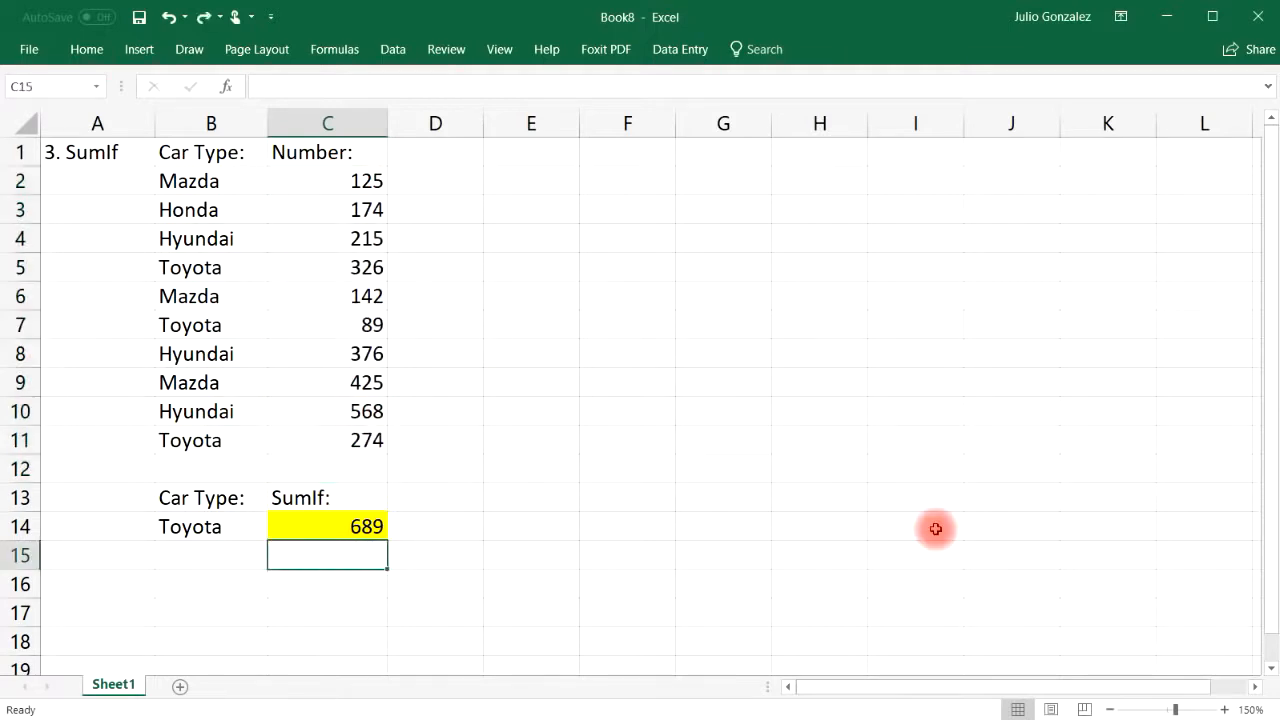
{"action": "key", "text": "alt+Tab"}
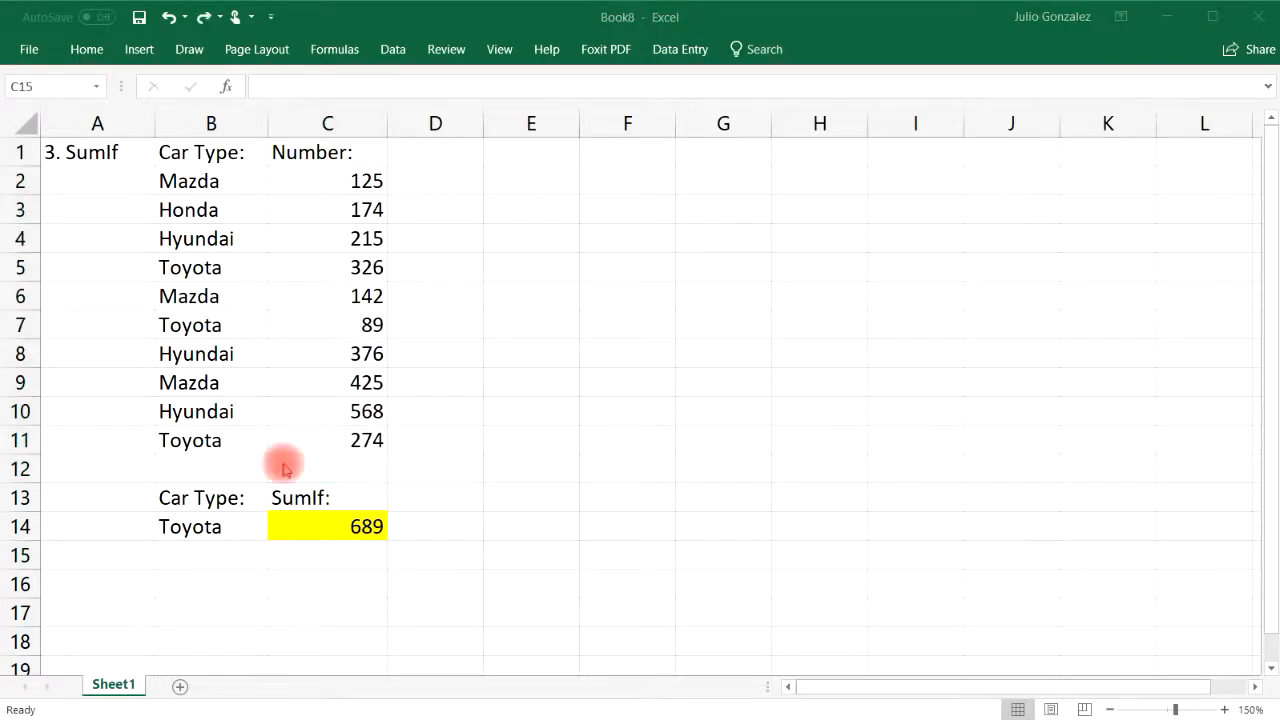
Retitle A1 to '4. Count' and label C16 'Count:'
{"action": "left_click", "coordinate": [116, 152]}
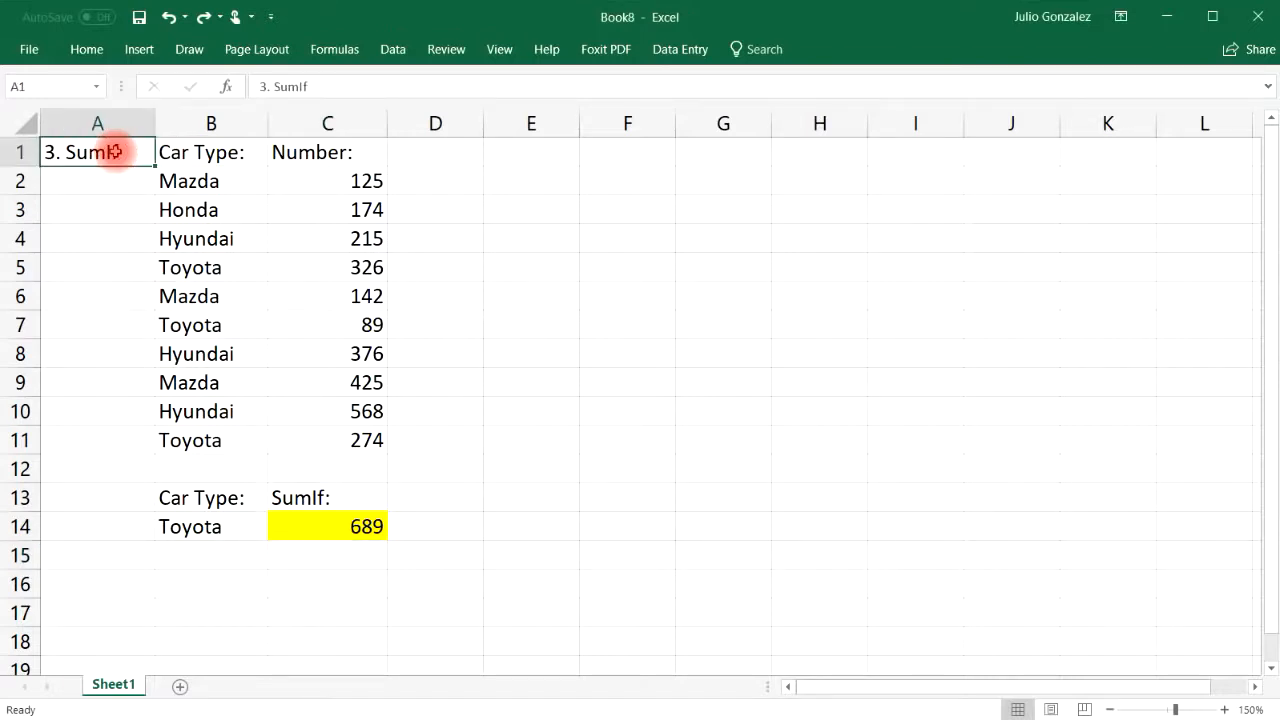
{"action": "type", "text": "4. C"}
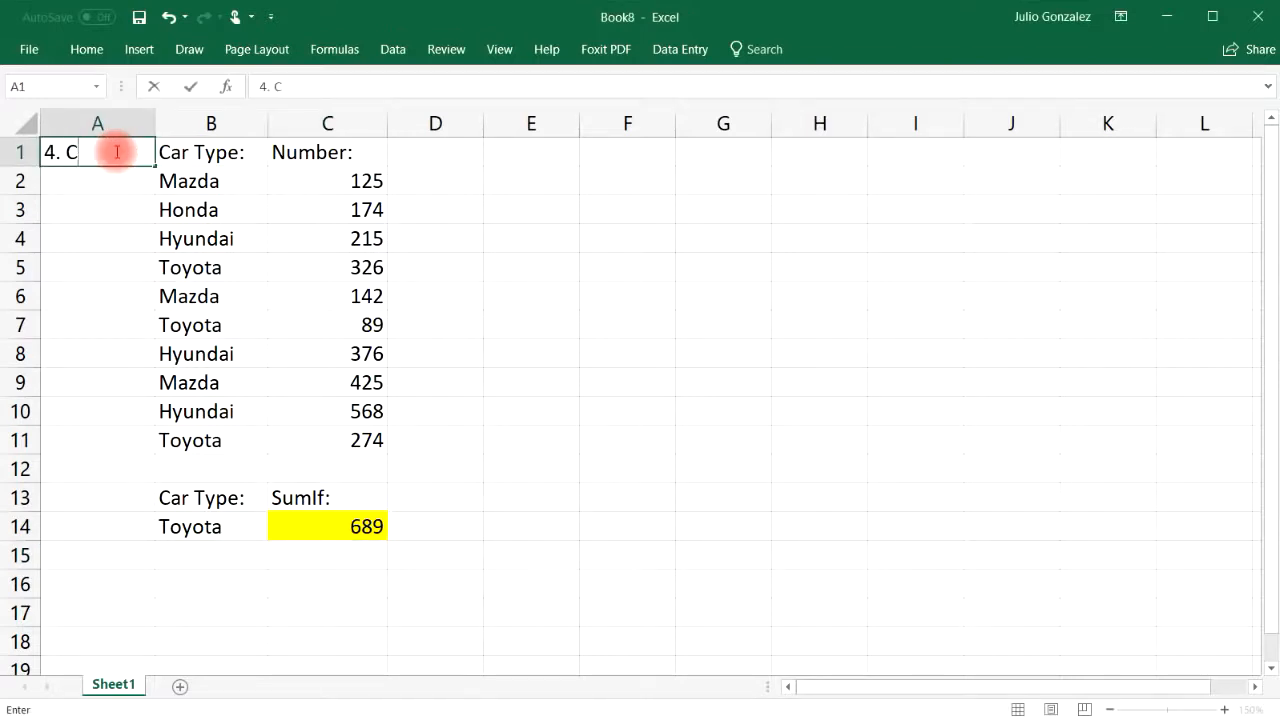
{"action": "type", "text": "ount"}
{"action": "key", "text": "Return"}
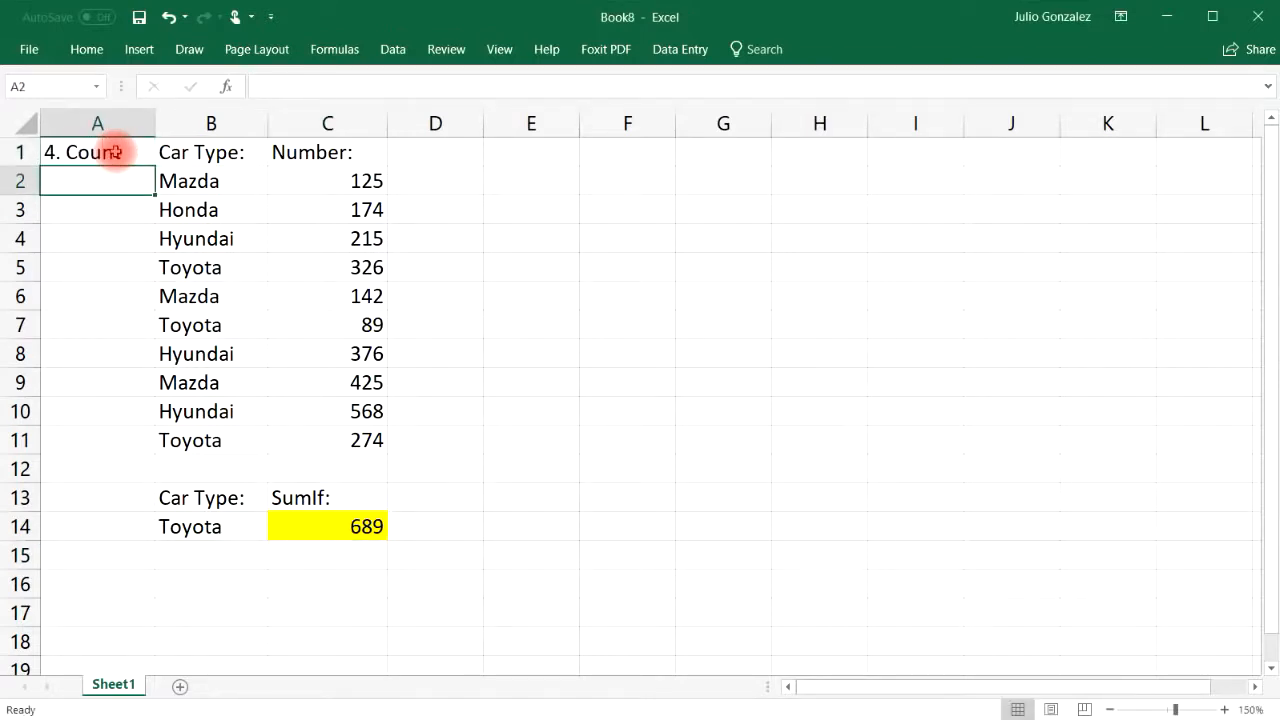
{"action": "left_click", "coordinate": [360, 583]}
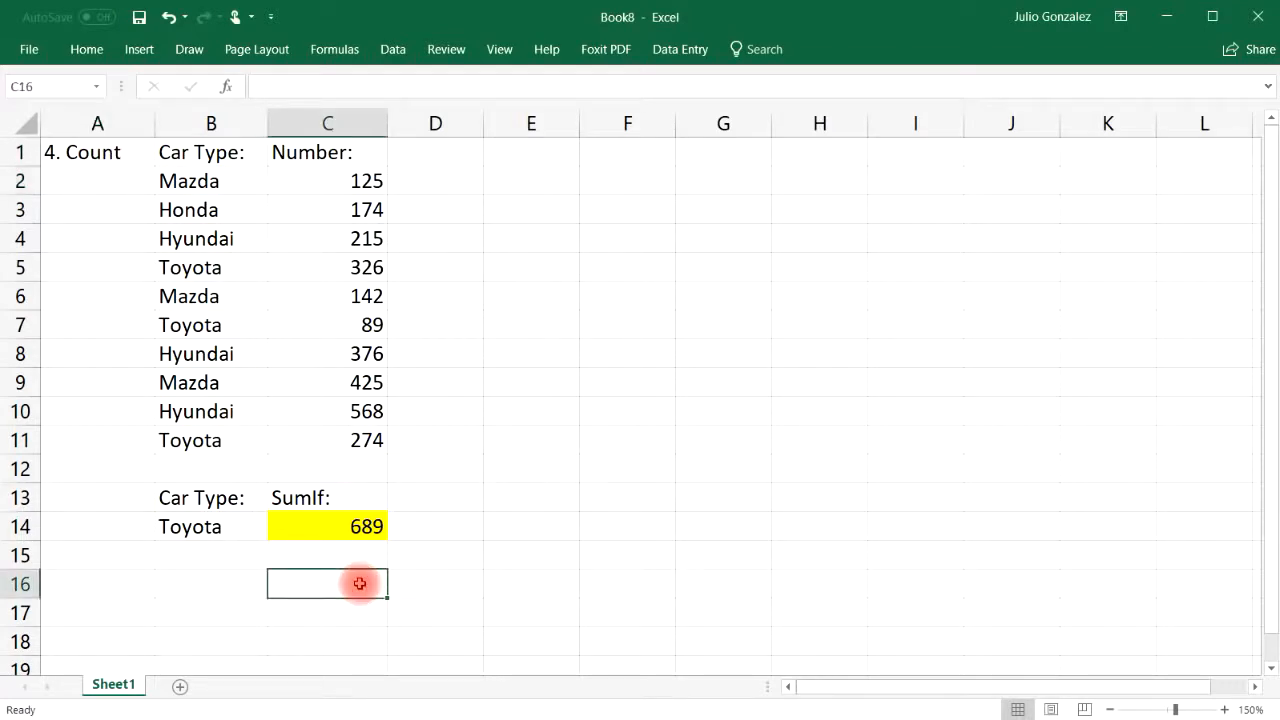
{"action": "type", "text": "C"}
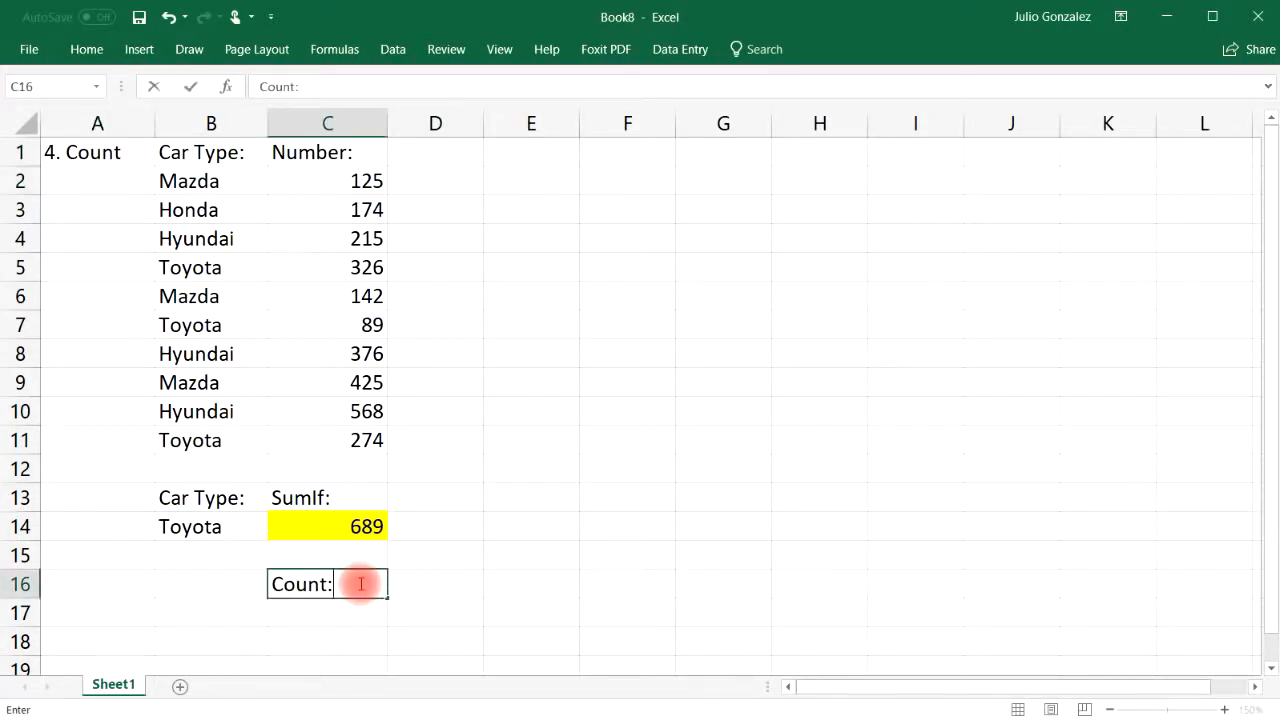
{"action": "type", "text": "ount:"}
{"action": "key", "text": "Return"}
Enter =COUNT(C2:C11) in C17, which shows 10
{"action": "type", "text": "=co"}
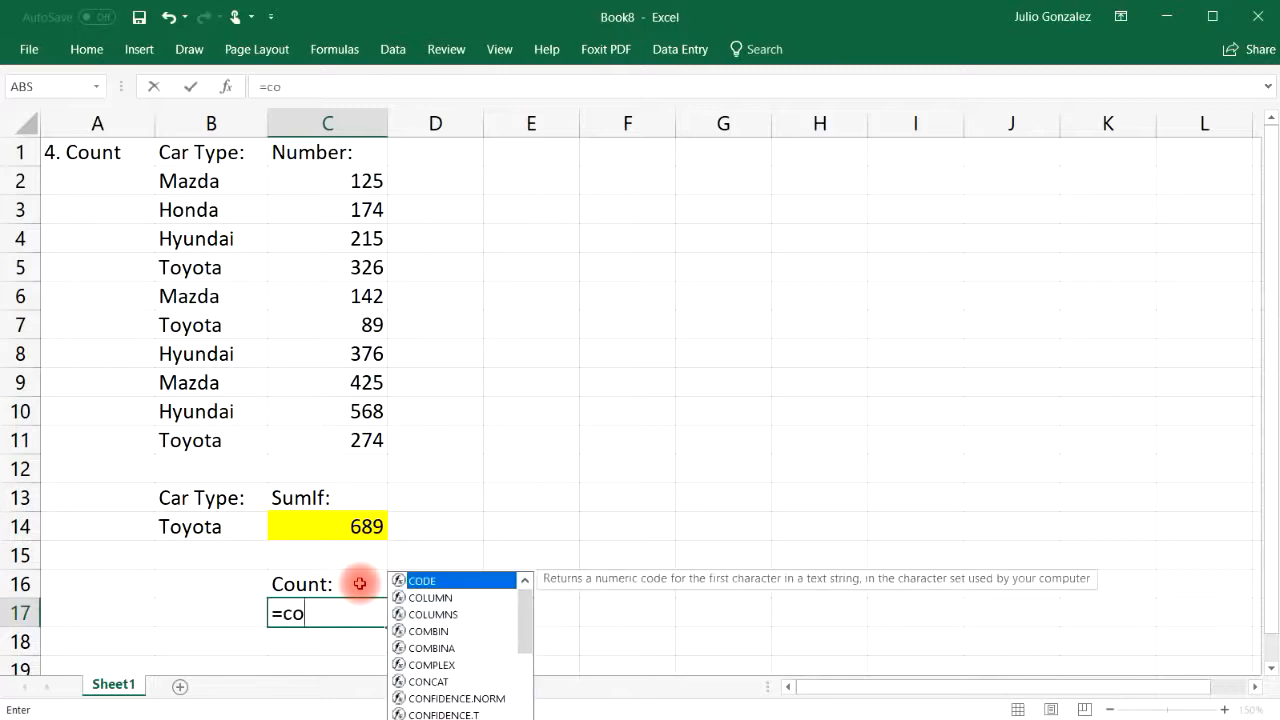
{"action": "type", "text": "unt"}
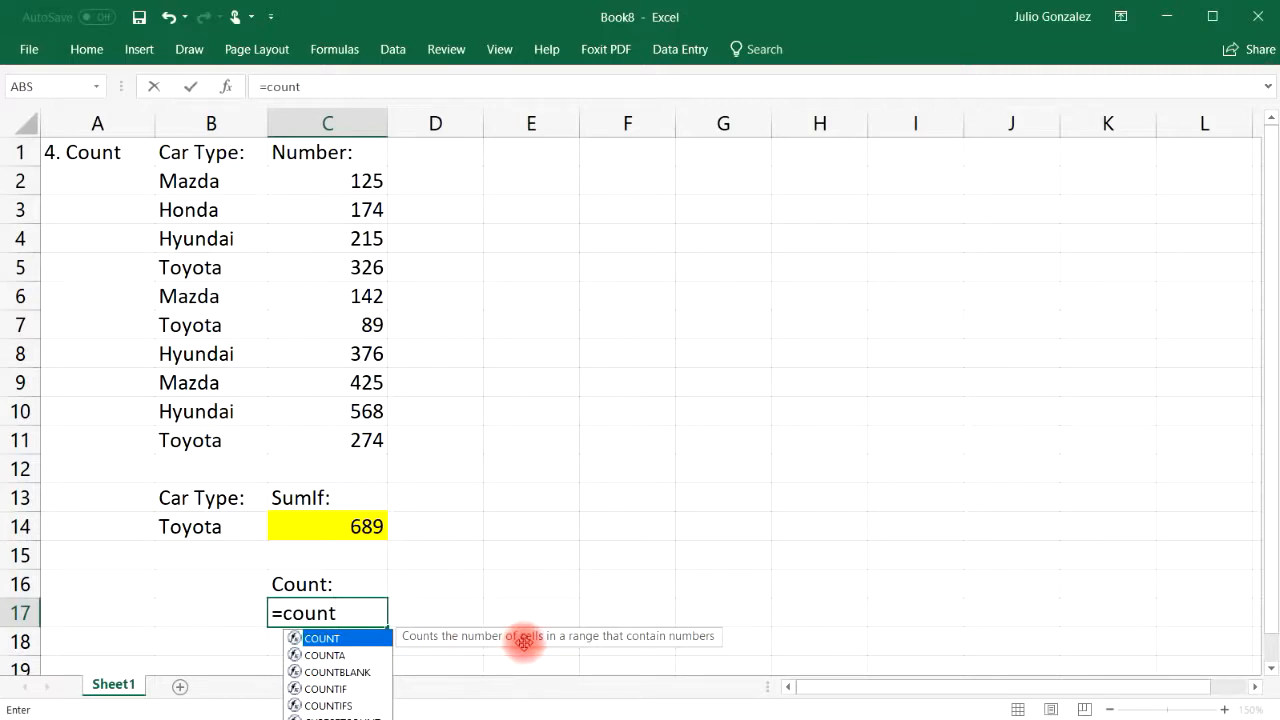
{"action": "type", "text": "("}
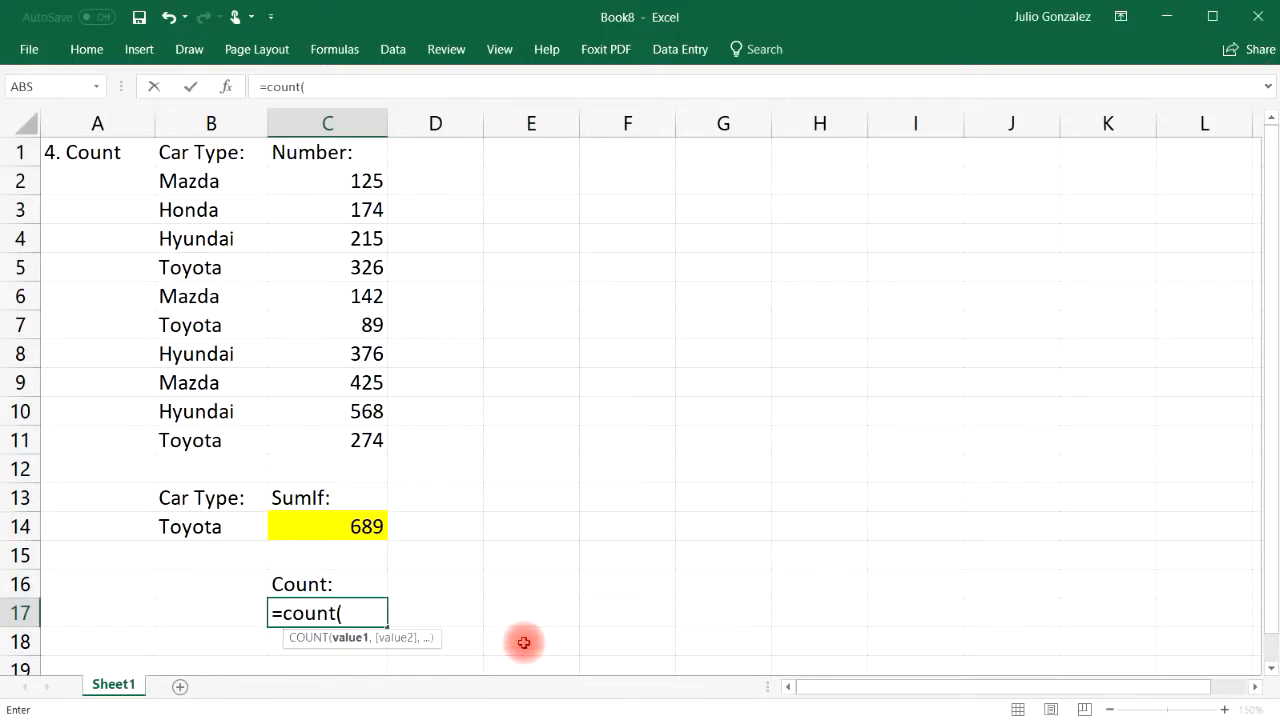
{"action": "left_click_drag", "start_coordinate": [357, 177], "coordinate": [370, 445]}
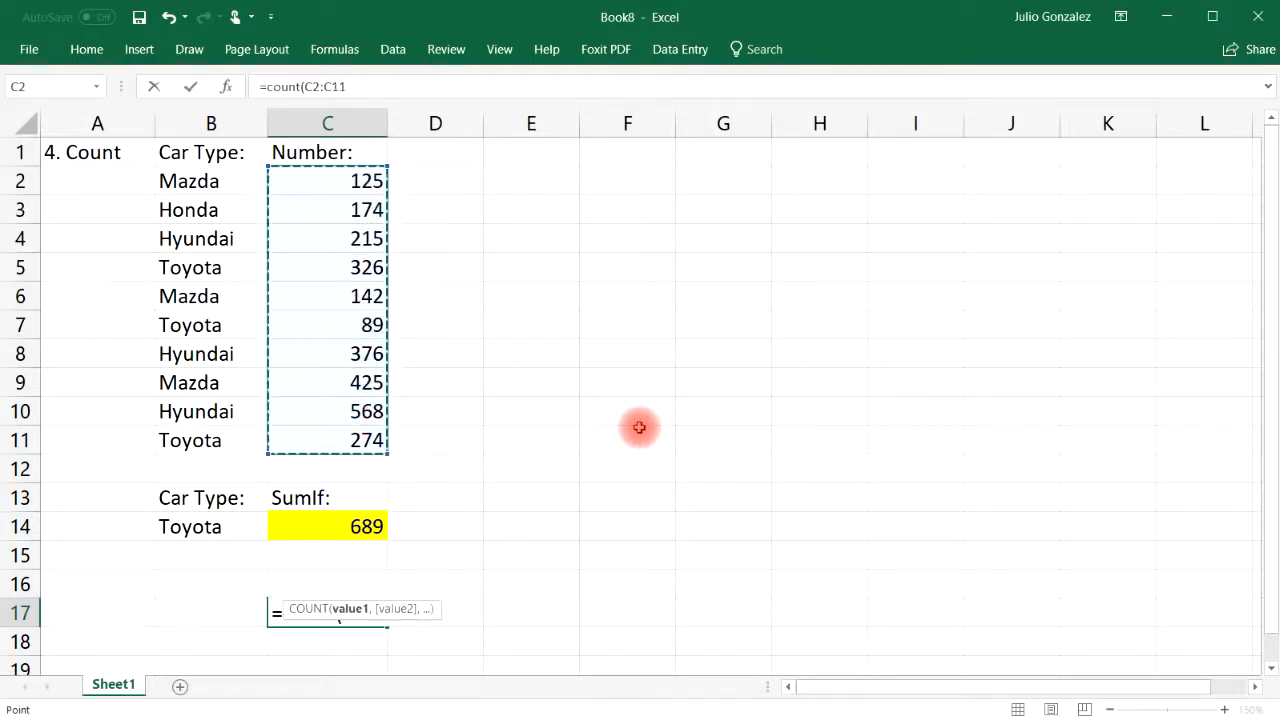
{"action": "type", "text": ")"}
{"action": "key", "text": "Return"}
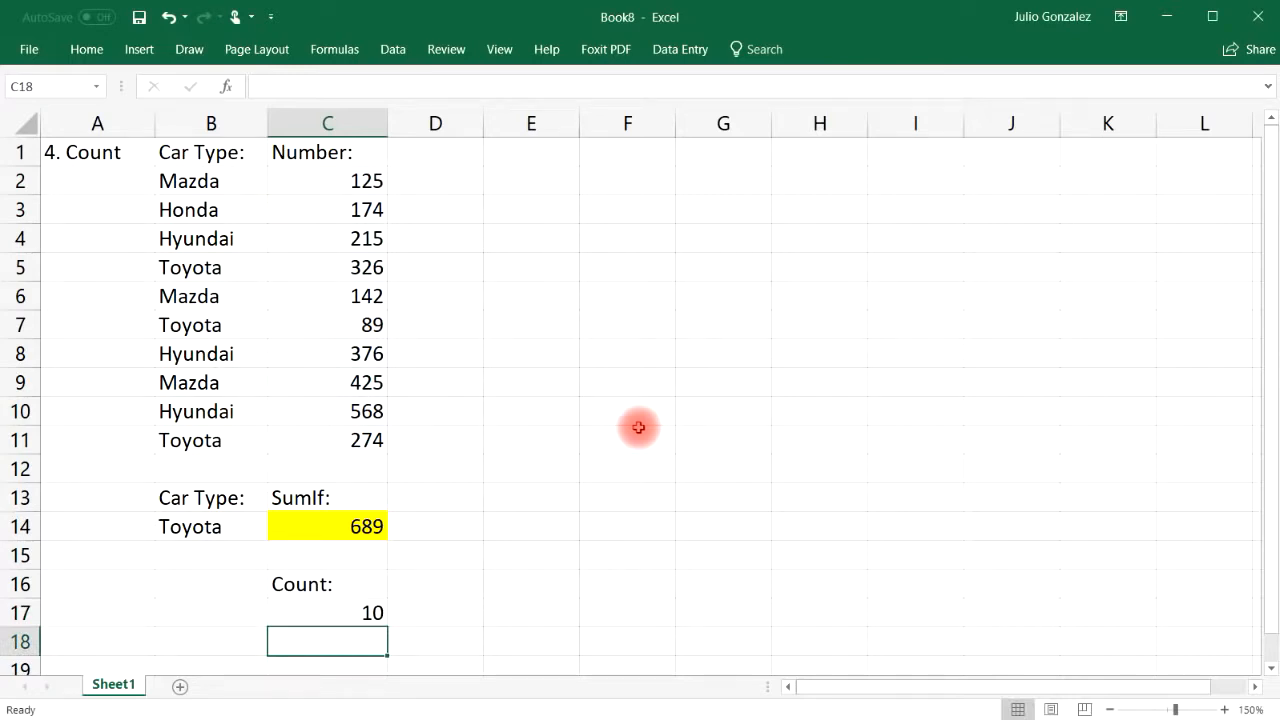
Select the ten numbers in C2:C11 cell by cell to show their count
{"action": "left_click", "coordinate": [370, 180]}
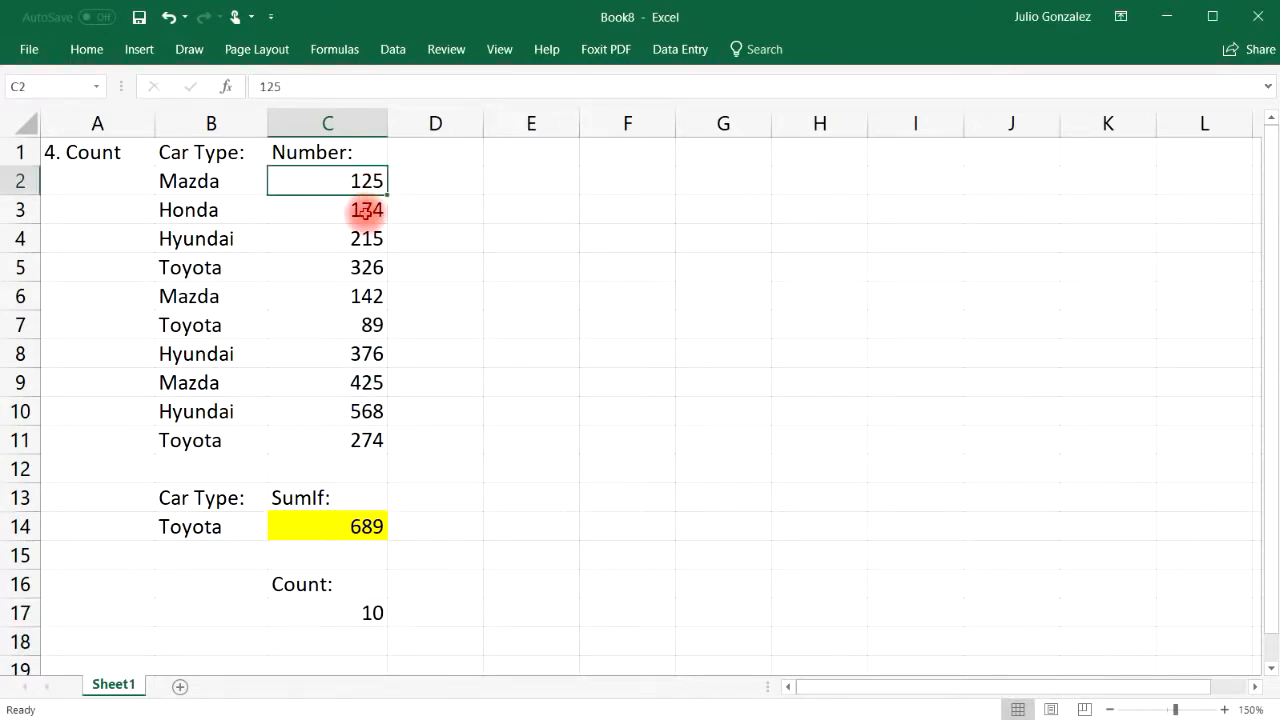
{"action": "left_click", "coordinate": [365, 210], "text": "ctrl"}
{"action": "left_click", "coordinate": [366, 238], "text": "ctrl"}
{"action": "left_click", "coordinate": [366, 267], "text": "ctrl"}
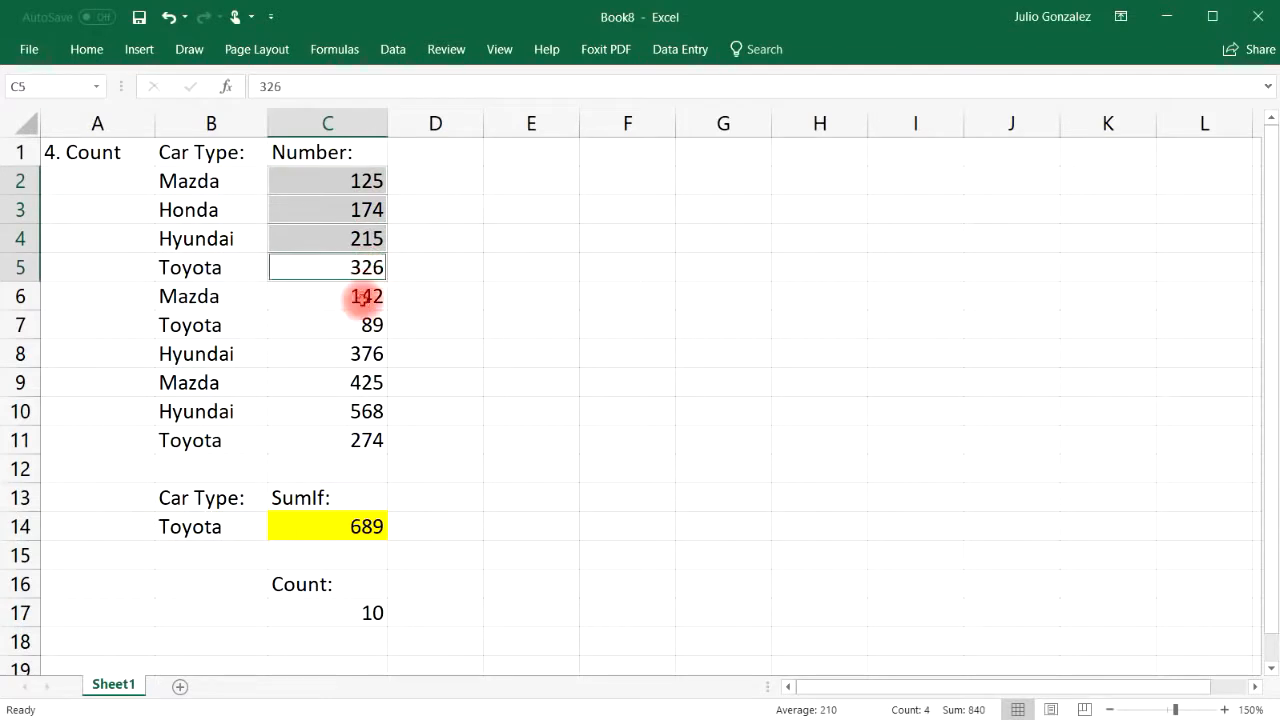
{"action": "left_click", "coordinate": [363, 297], "text": "ctrl"}
{"action": "left_click", "coordinate": [366, 324], "text": "ctrl"}
{"action": "left_click", "coordinate": [363, 353], "text": "ctrl"}
{"action": "left_click", "coordinate": [358, 381], "text": "ctrl"}
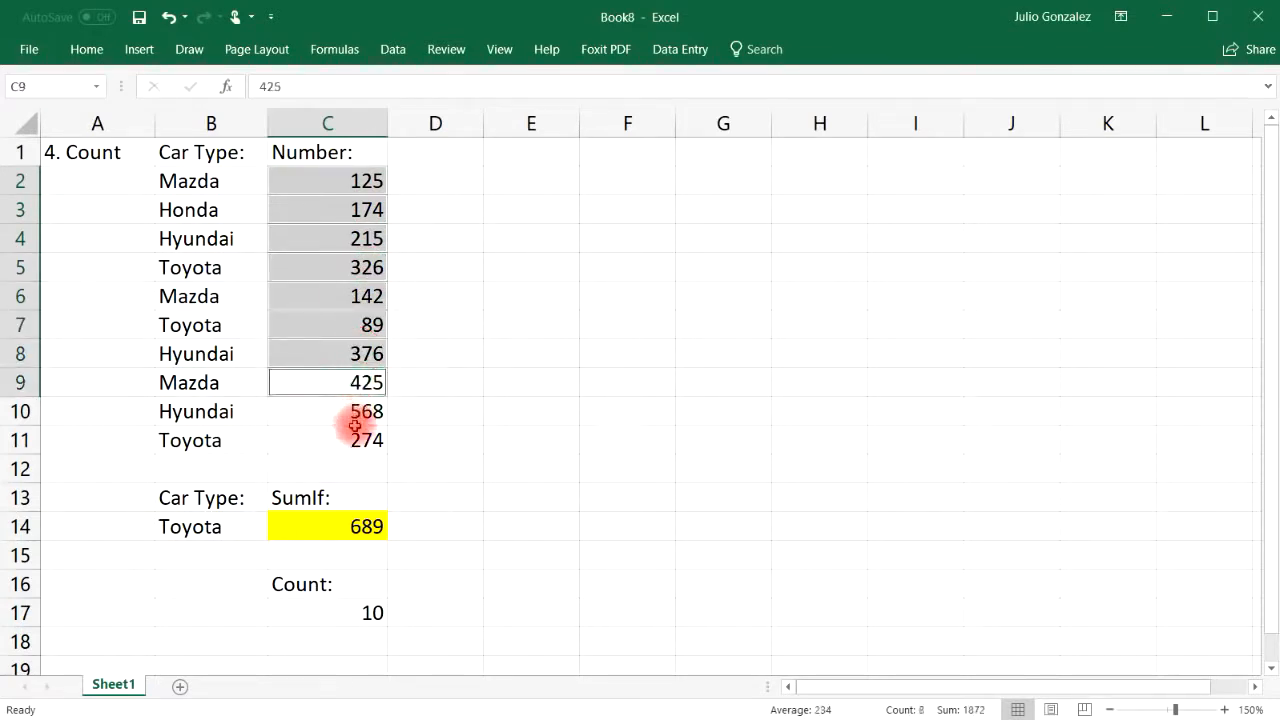
{"action": "left_click", "coordinate": [356, 432], "text": "ctrl"}
{"action": "left_click", "coordinate": [366, 413], "text": "ctrl"}
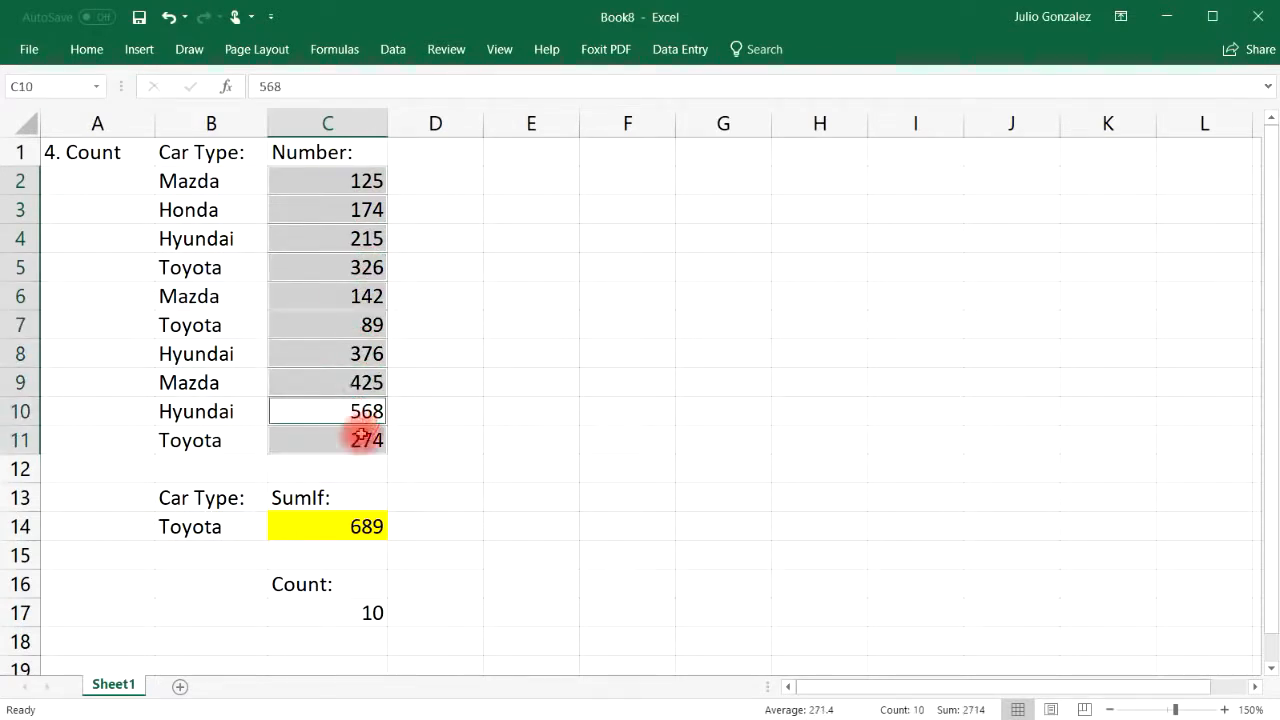
Re-enter C17 as =COUNT(B2:B11) over the Car Type names, returning 0
{"action": "left_click", "coordinate": [356, 613]}
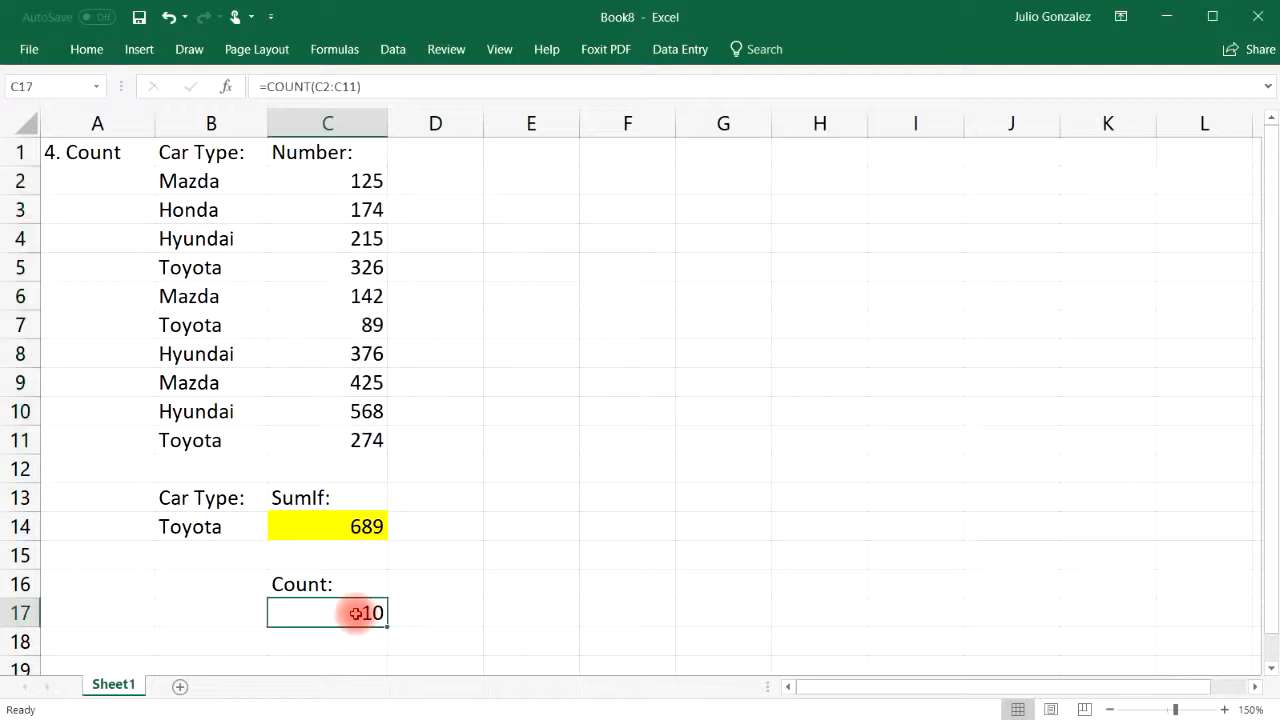
{"action": "type", "text": "=count"}
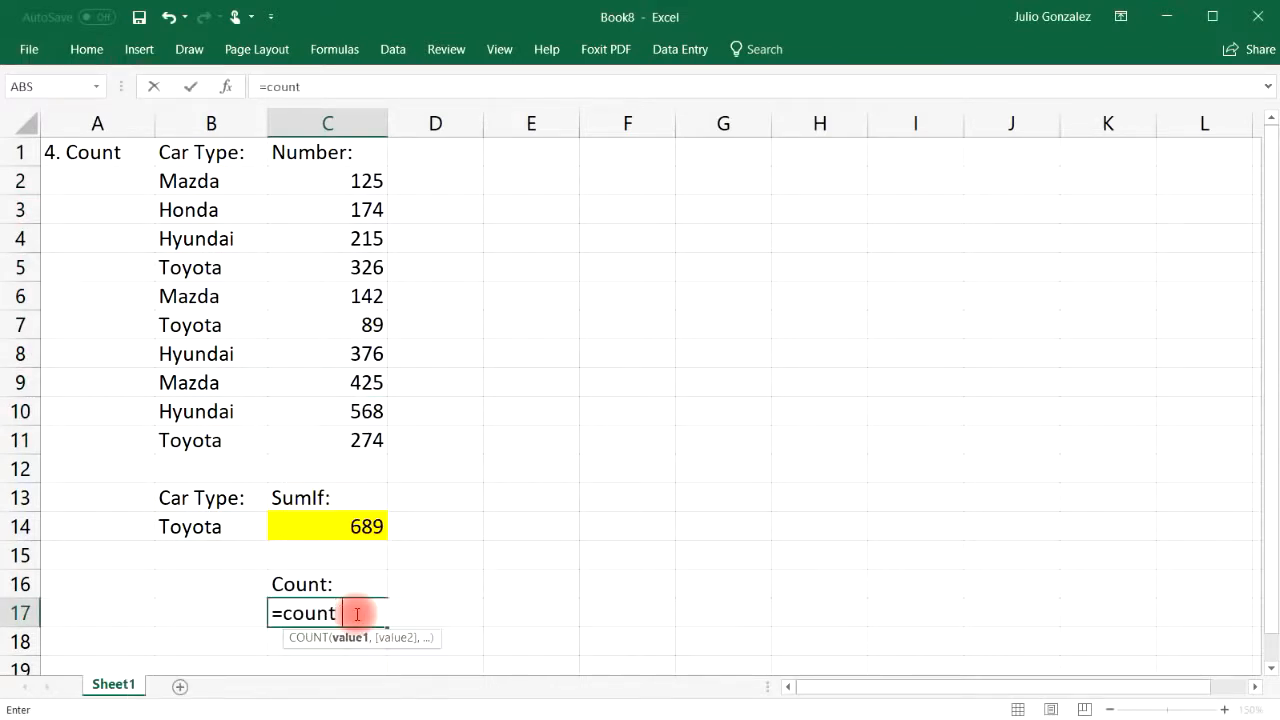
{"action": "type", "text": "("}
{"action": "left_click_drag", "start_coordinate": [214, 180], "coordinate": [245, 435]}
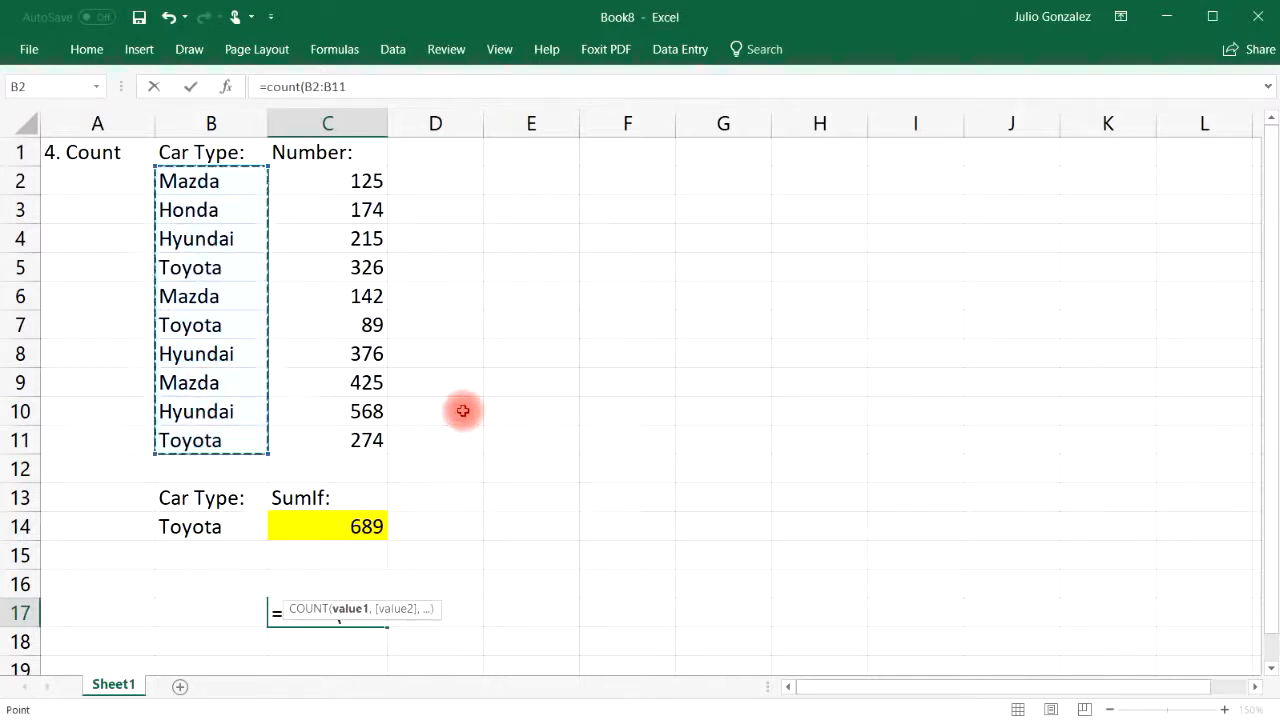
{"action": "key", "text": "Return"}
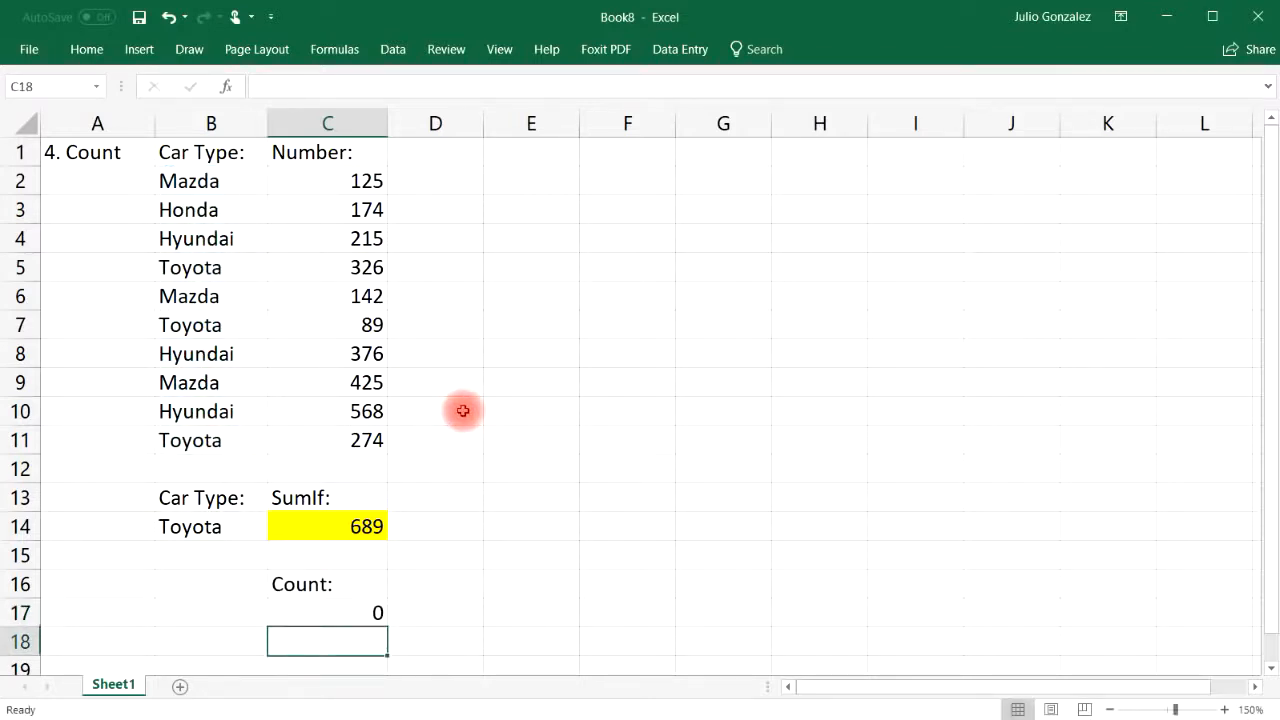
Clear the Count: label in C16 and the COUNT formula in C17
{"action": "left_click", "coordinate": [430, 583]}
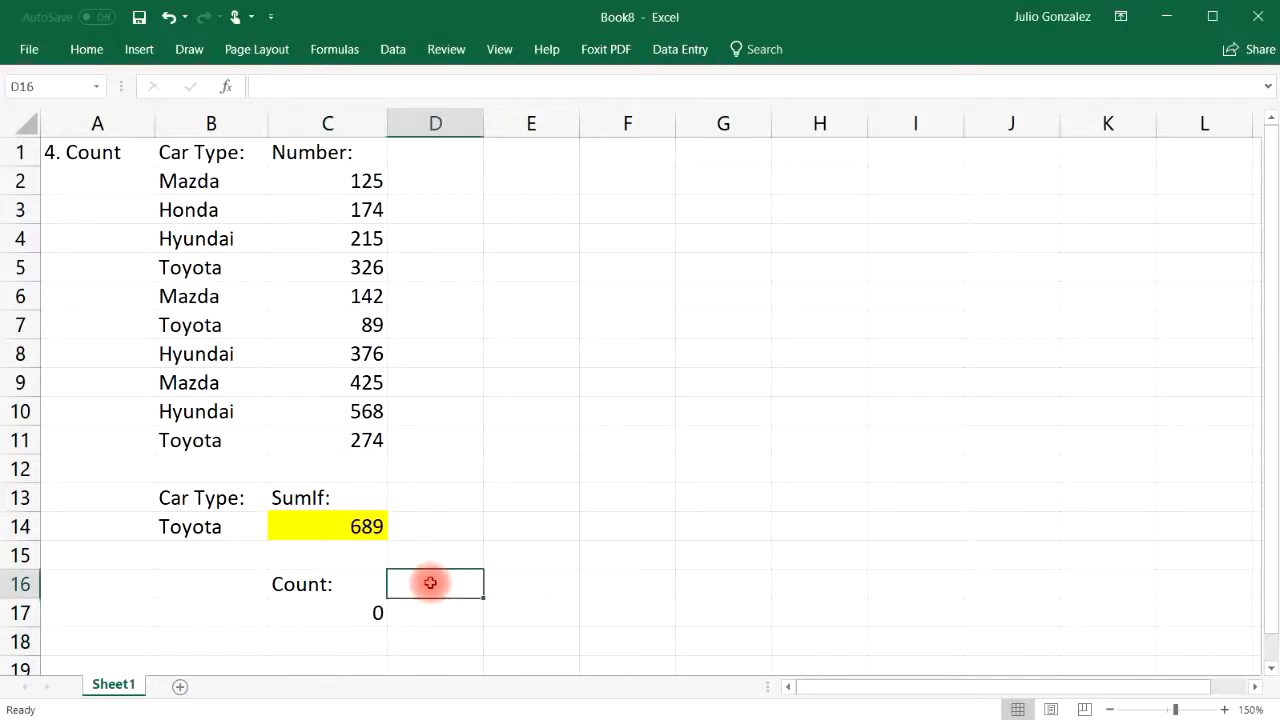
{"action": "left_click", "coordinate": [354, 584]}
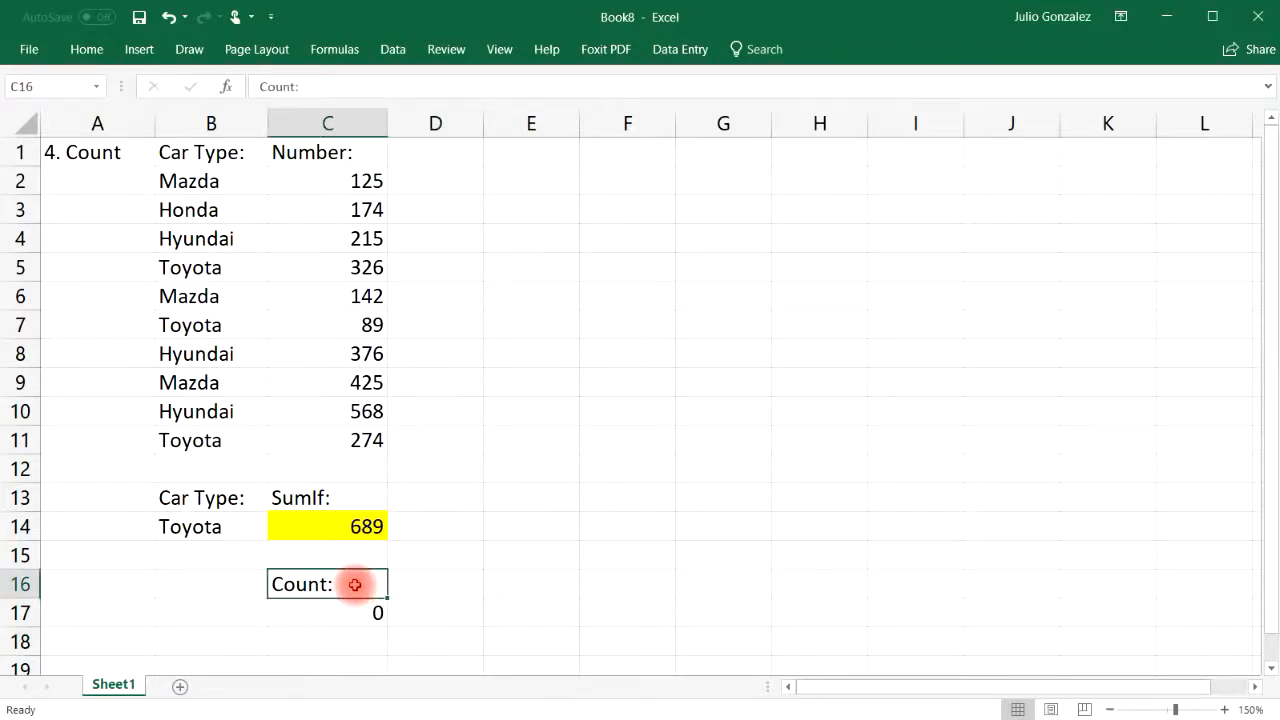
{"action": "key", "text": "Delete"}
{"action": "left_click", "coordinate": [344, 606]}
{"action": "key", "text": "Delete"}
Retitle A1 to '5. Counta' and label C16 'Counta'
{"action": "left_click", "coordinate": [112, 152]}
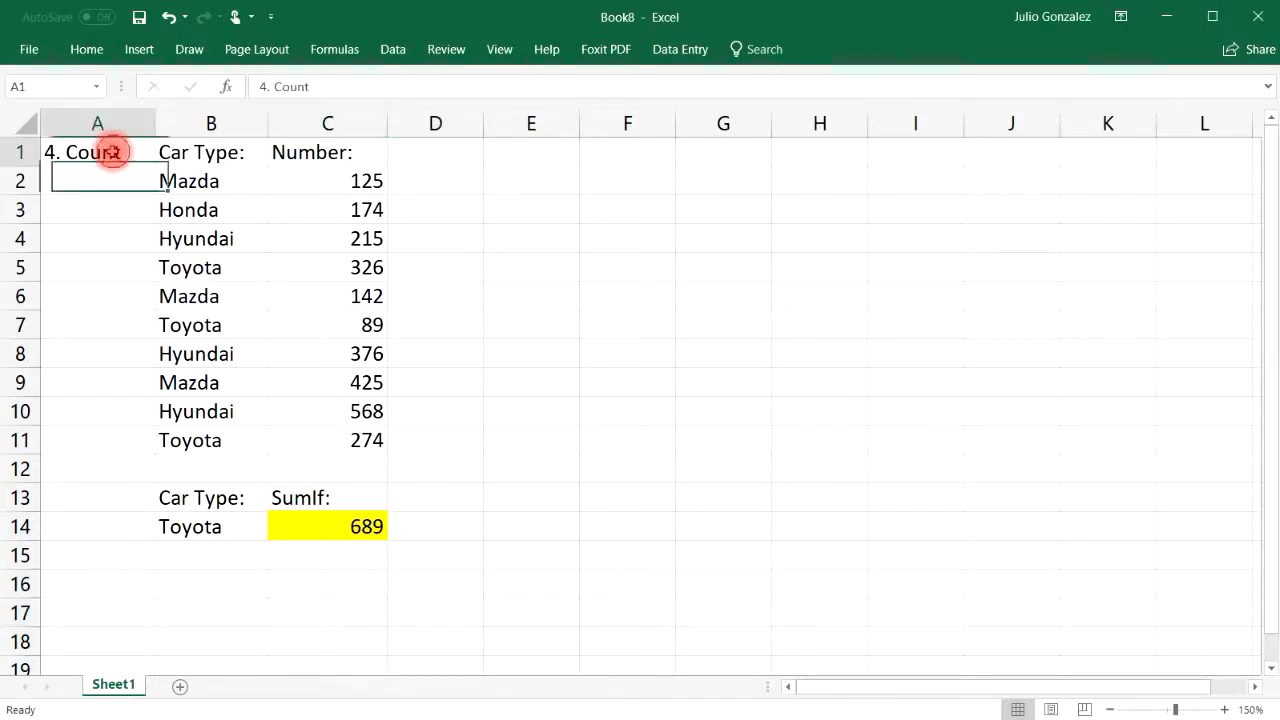
{"action": "key", "text": "Delete"}
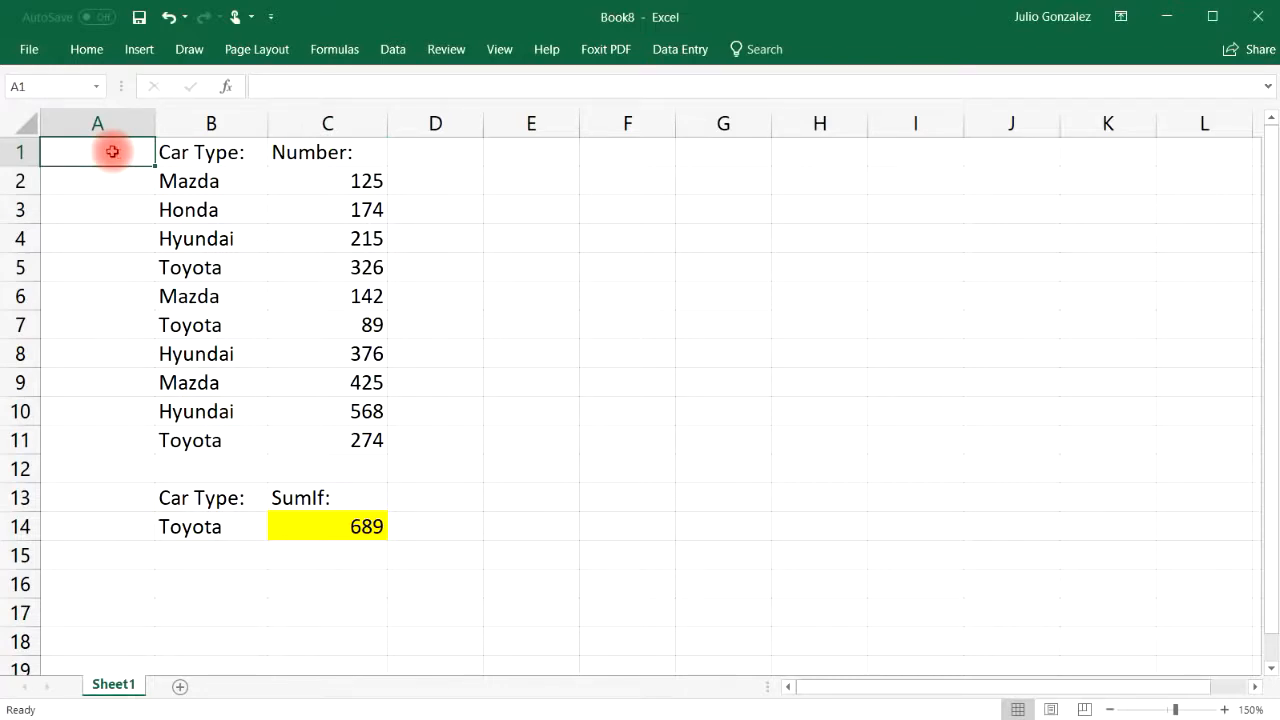
{"action": "type", "text": "5.  Counta"}
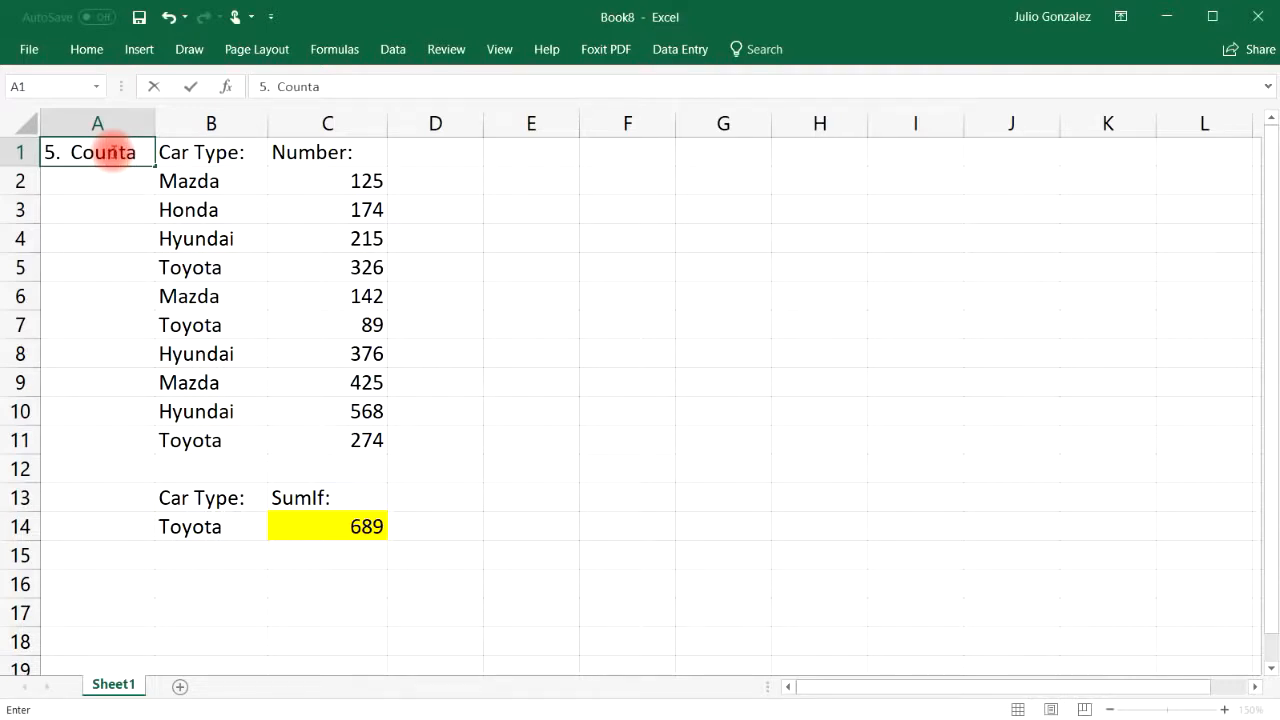
{"action": "key", "text": "Return"}
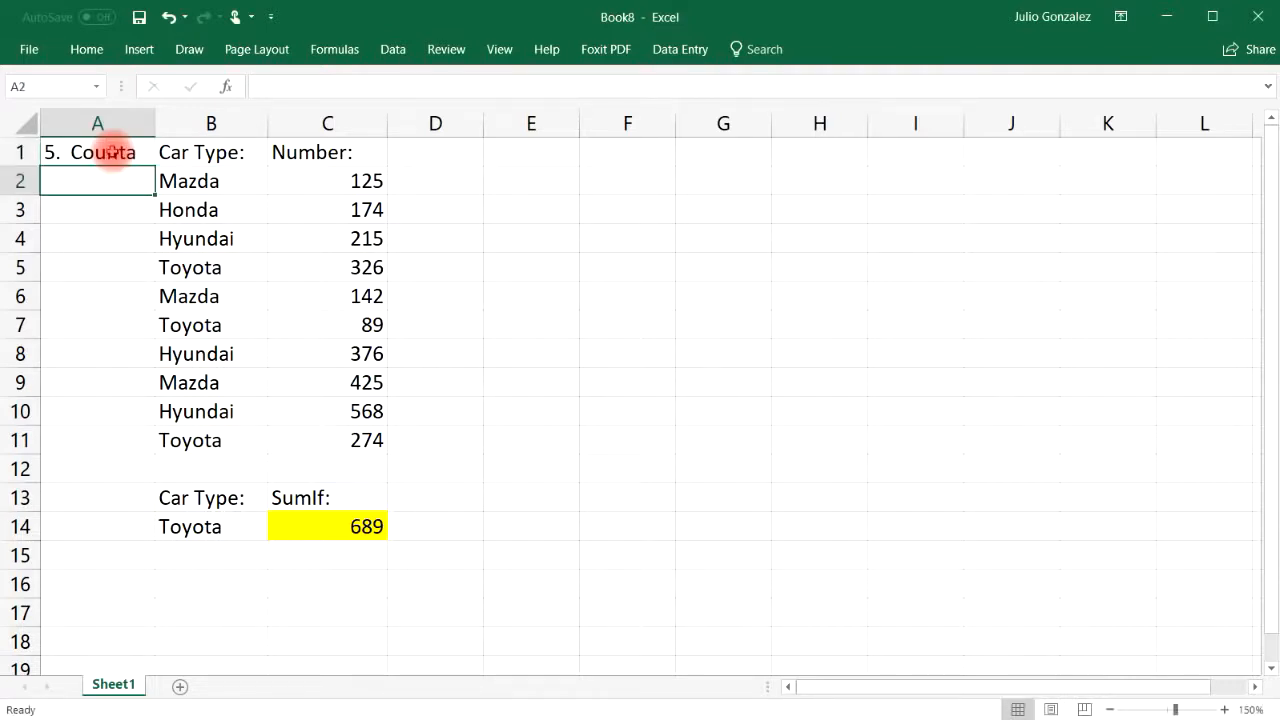
{"action": "left_click", "coordinate": [326, 583]}
{"action": "type", "text": "Co"}
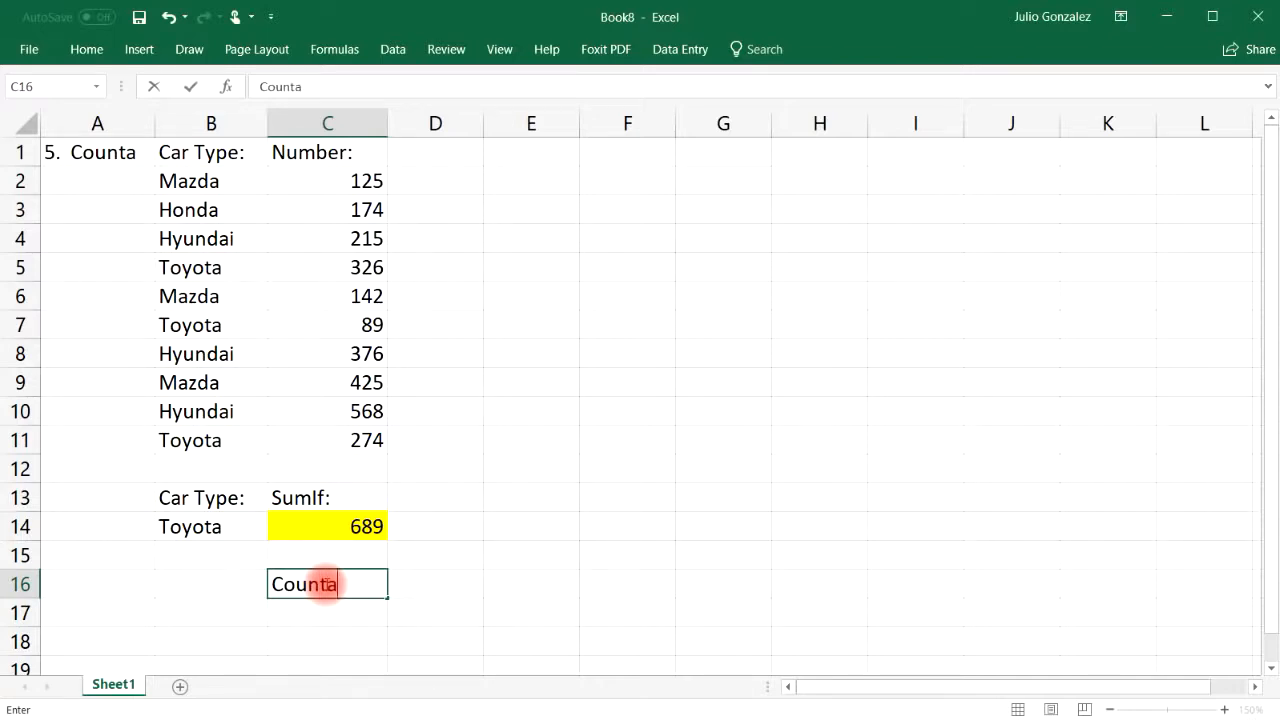
{"action": "type", "text": "unta"}
{"action": "key", "text": "Return"}
Enter =COUNTA(B2:B11) in C17 to count the ten car types
{"action": "type", "text": "=counta"}
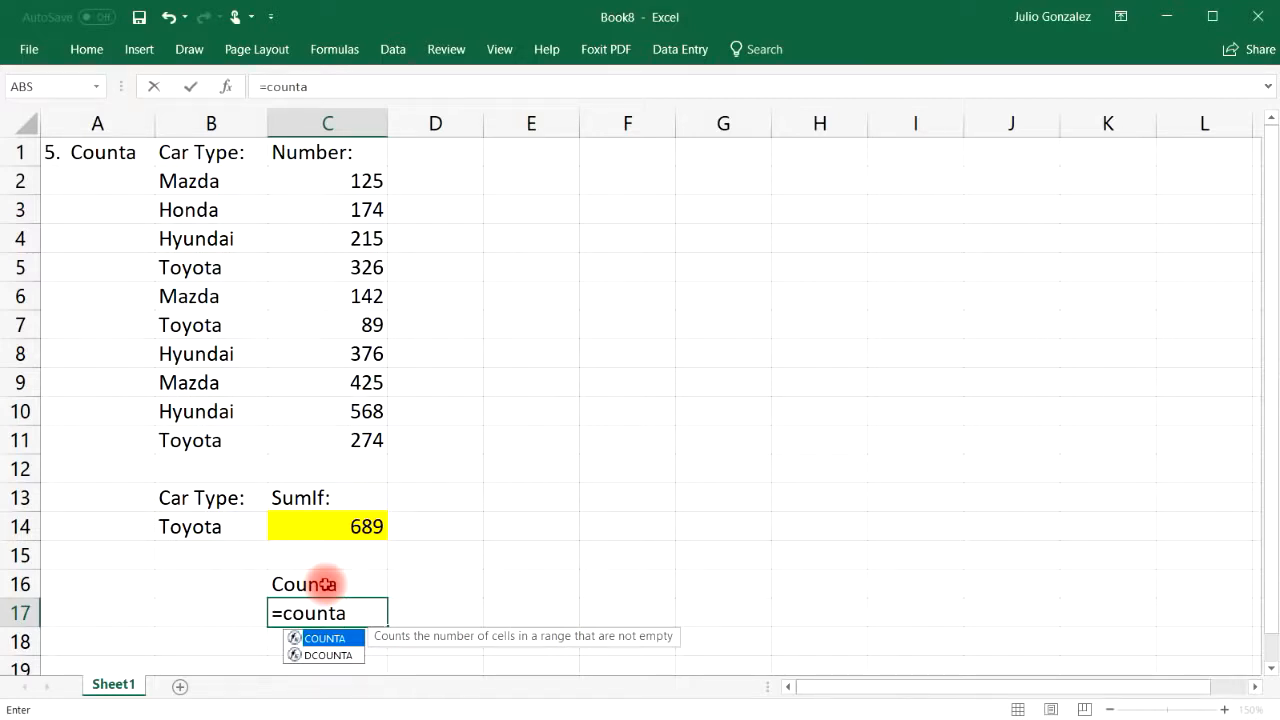
{"action": "type", "text": "("}
{"action": "left_click", "coordinate": [214, 182]}
{"action": "left_click_drag", "start_coordinate": [214, 221], "coordinate": [180, 432]}
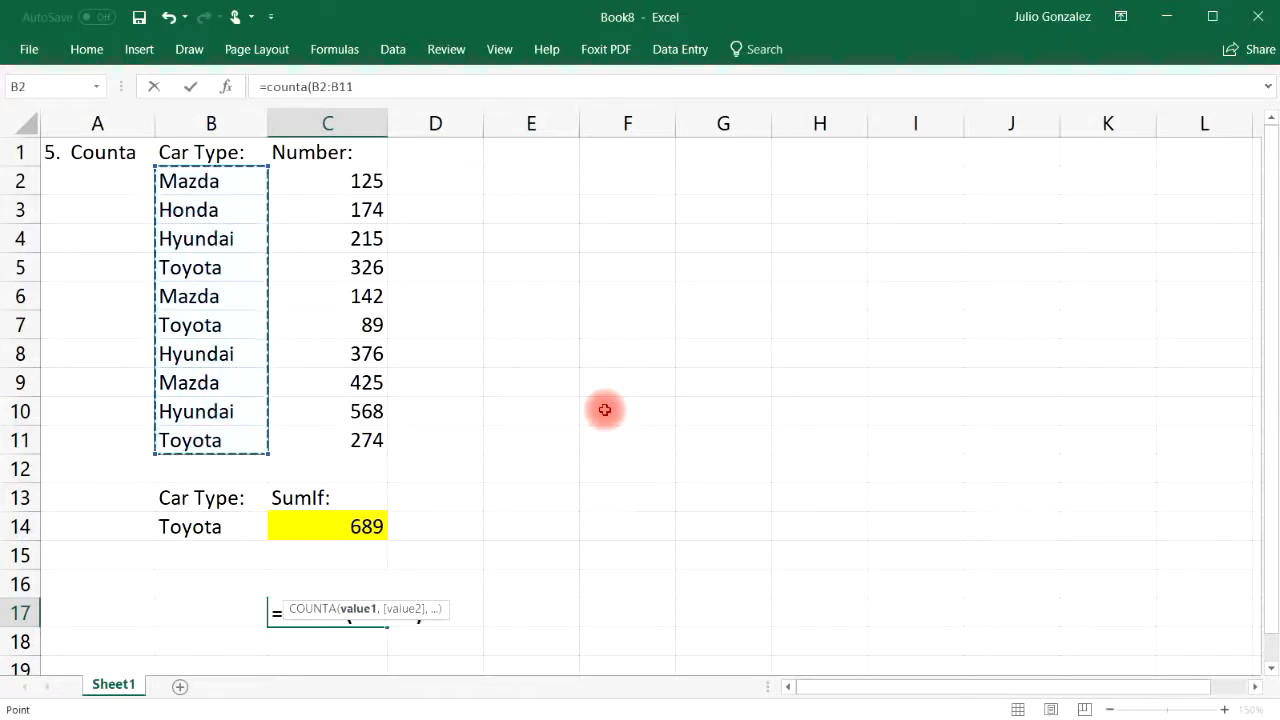
{"action": "key", "text": "Return"}
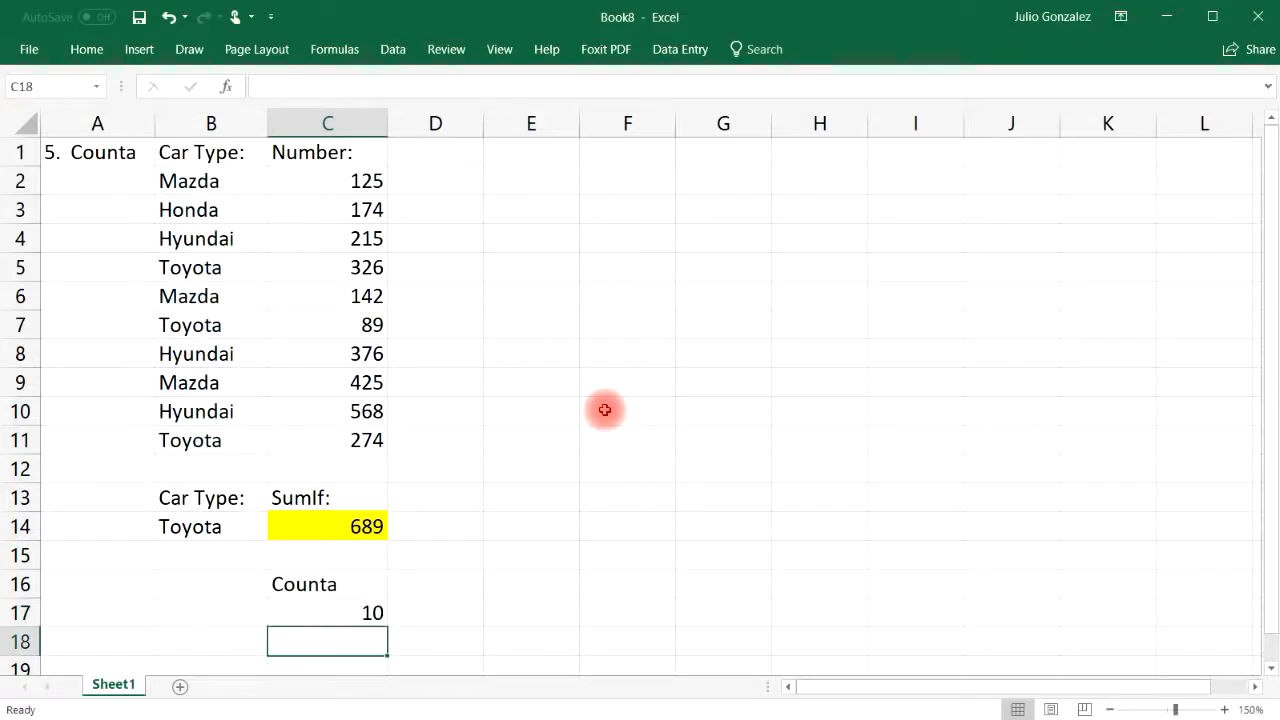
{"action": "left_click", "coordinate": [521, 179]}
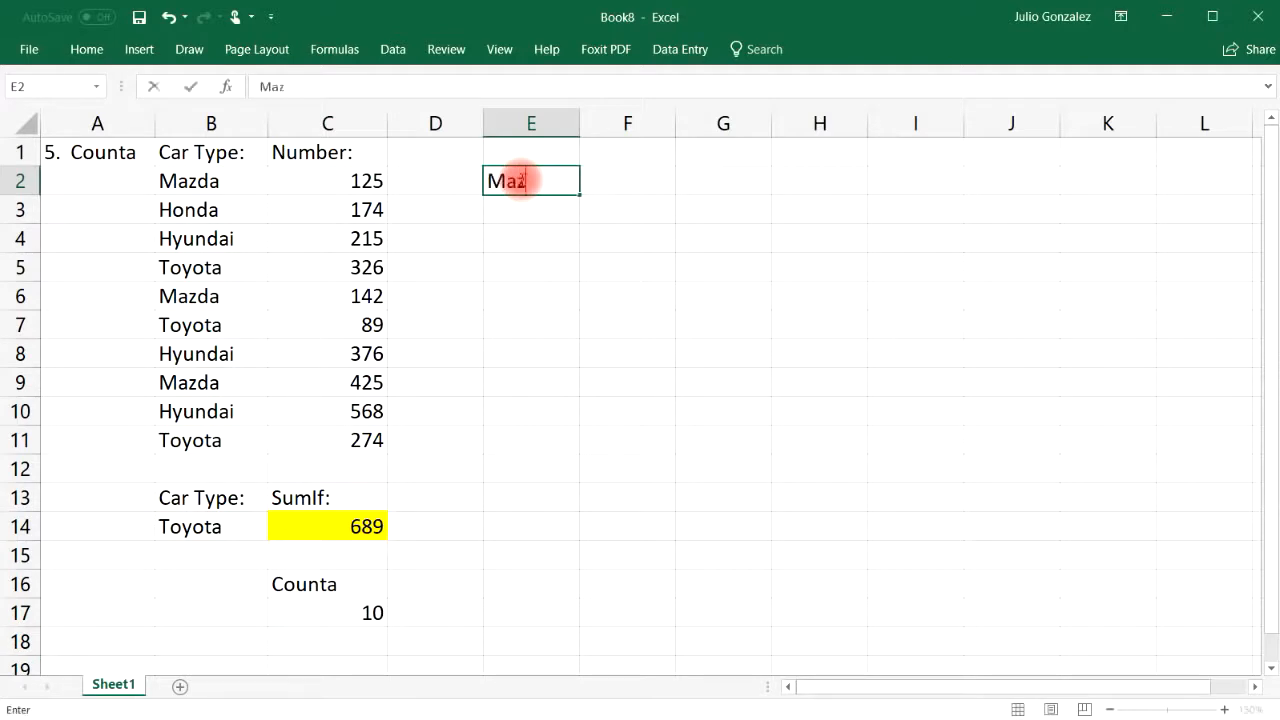
Fill E2:E7 with Mazda, 25, Toyota, 37, a name and a mixed text entry
{"action": "type", "text": "a"}
{"action": "key", "text": "Return"}
{"action": "type", "text": "25"}
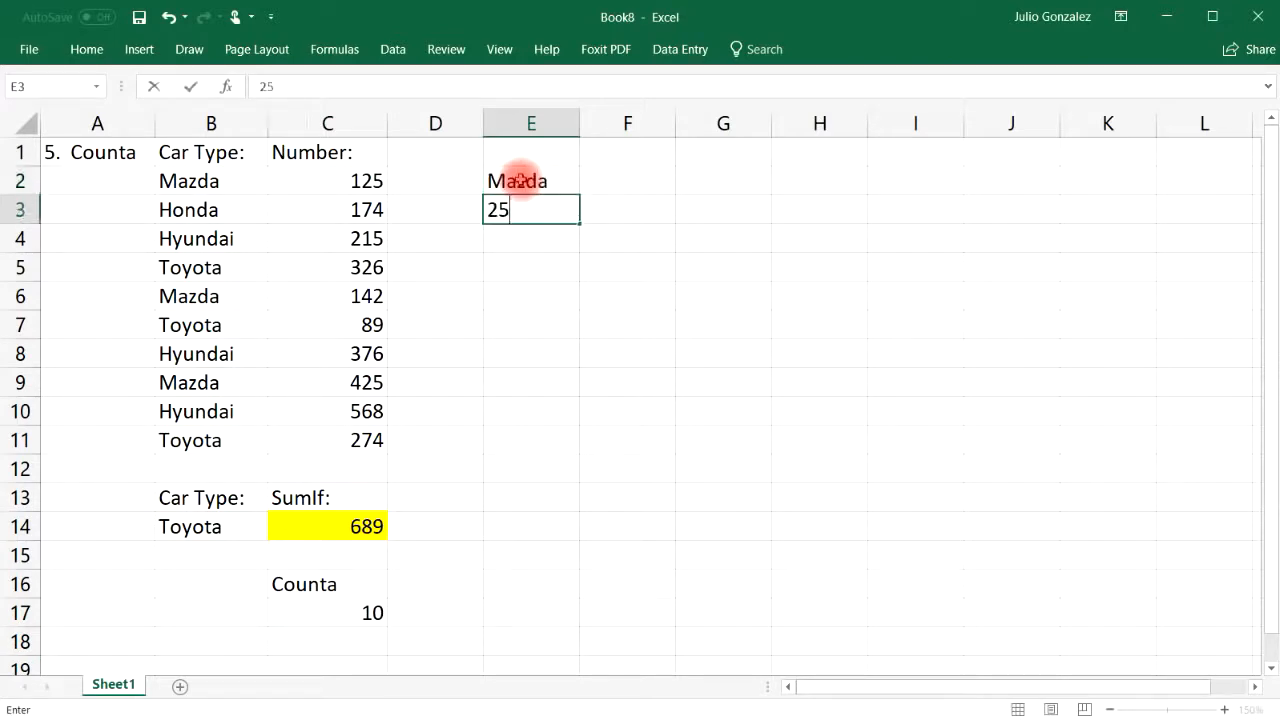
{"action": "key", "text": "Return"}
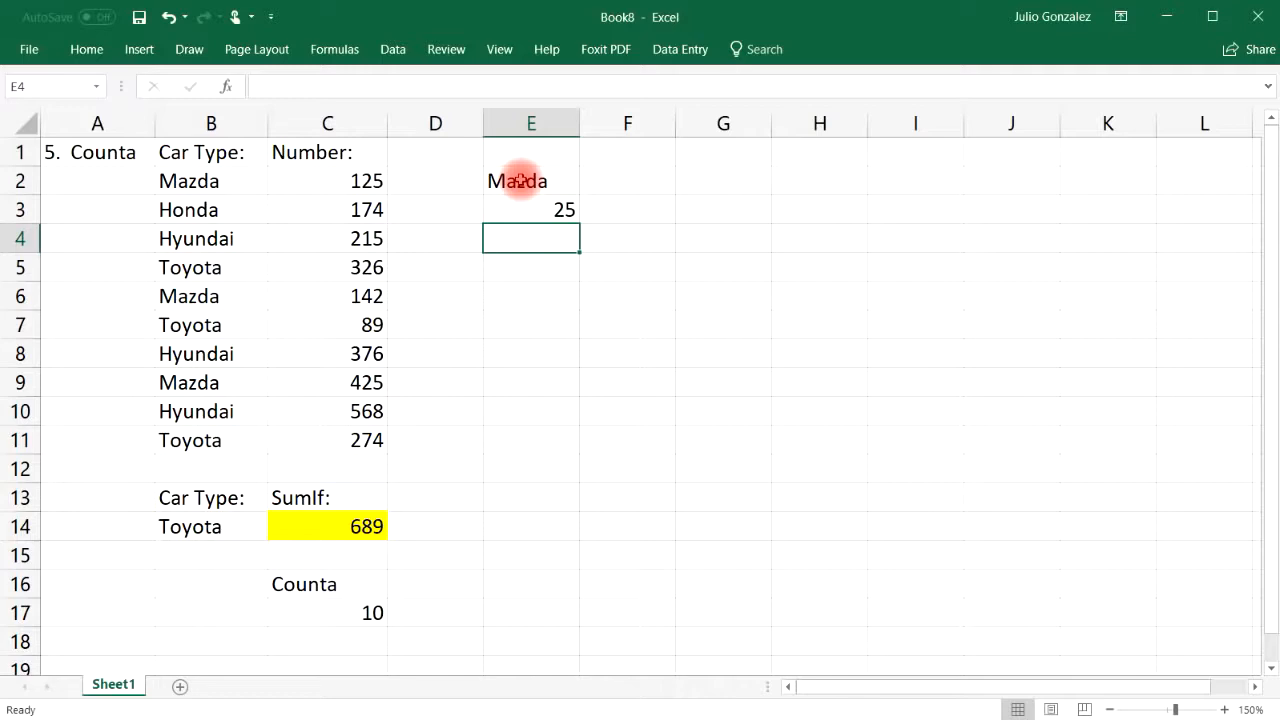
{"action": "type", "text": "Toyota"}
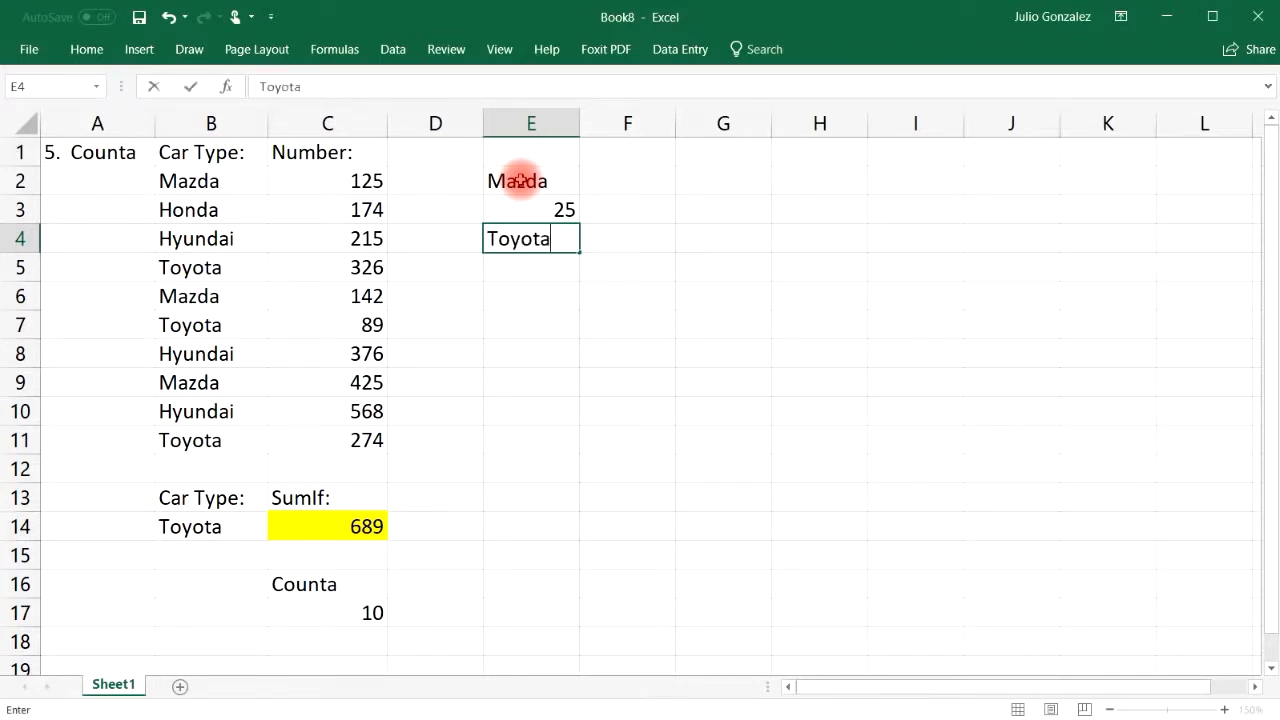
{"action": "key", "text": "Return"}
{"action": "type", "text": "37"}
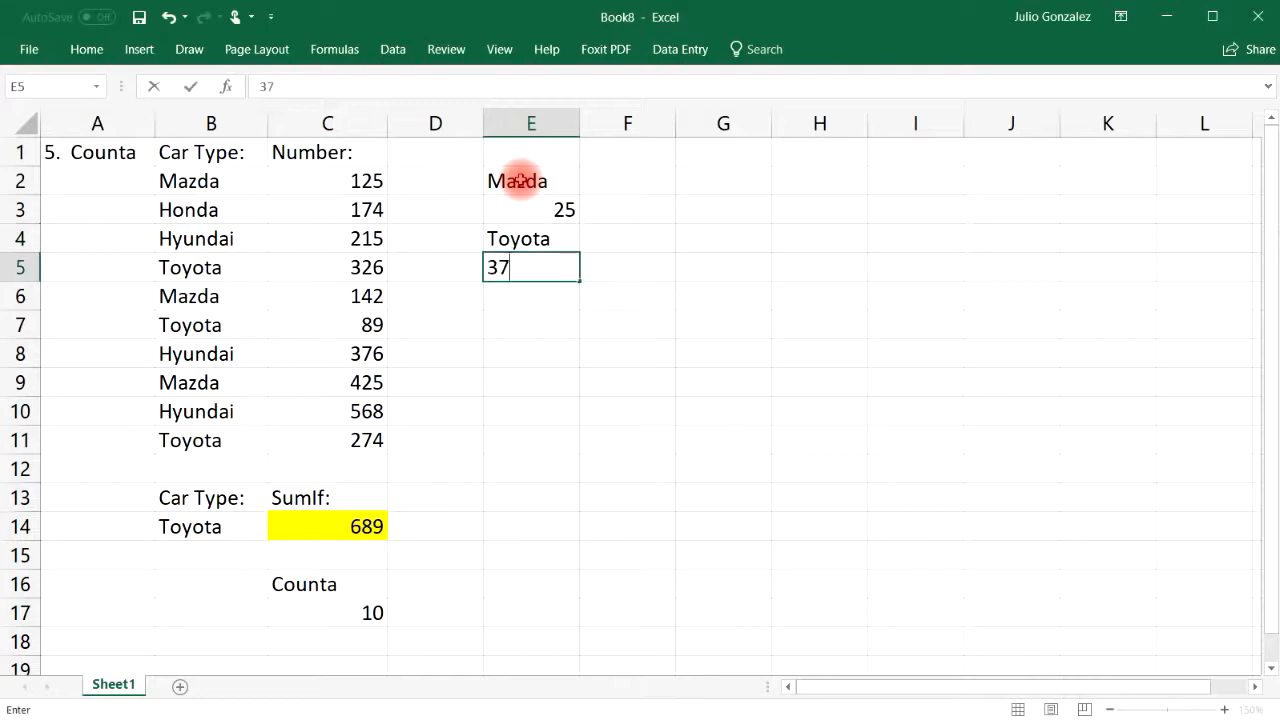
{"action": "key", "text": "Return"}
{"action": "type", "text": "Jim"}
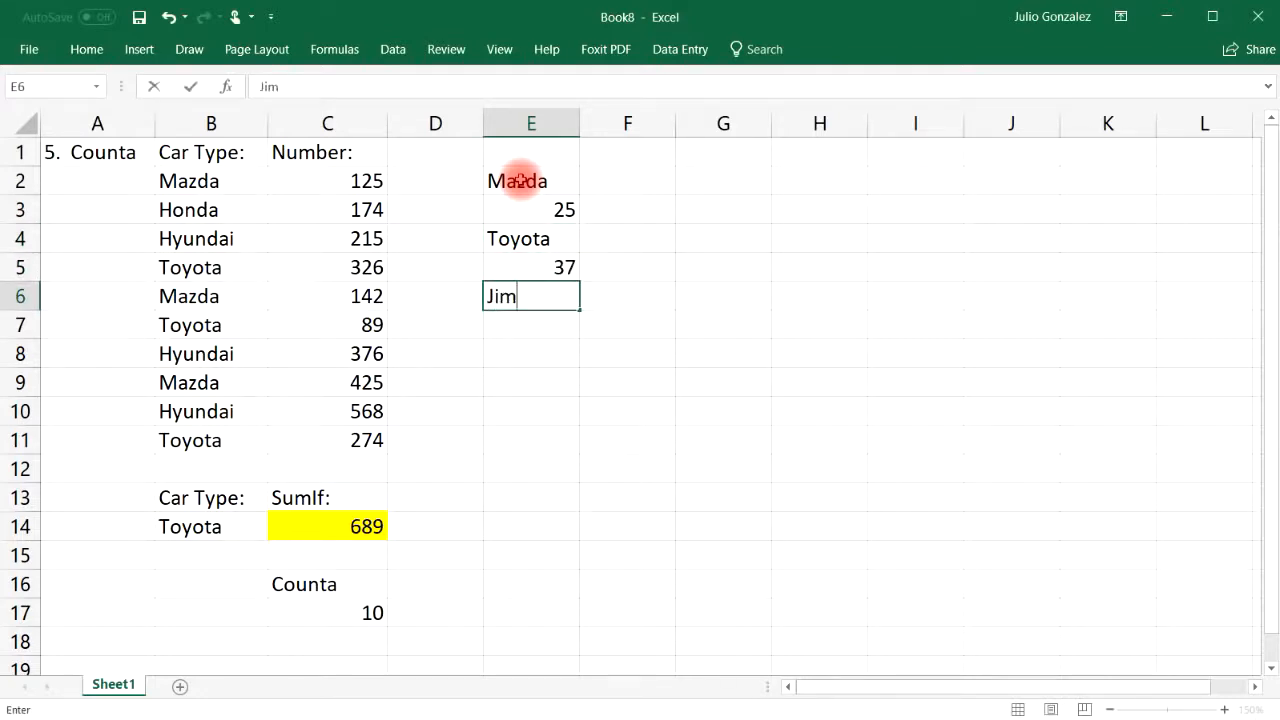
{"action": "key", "text": "Return"}
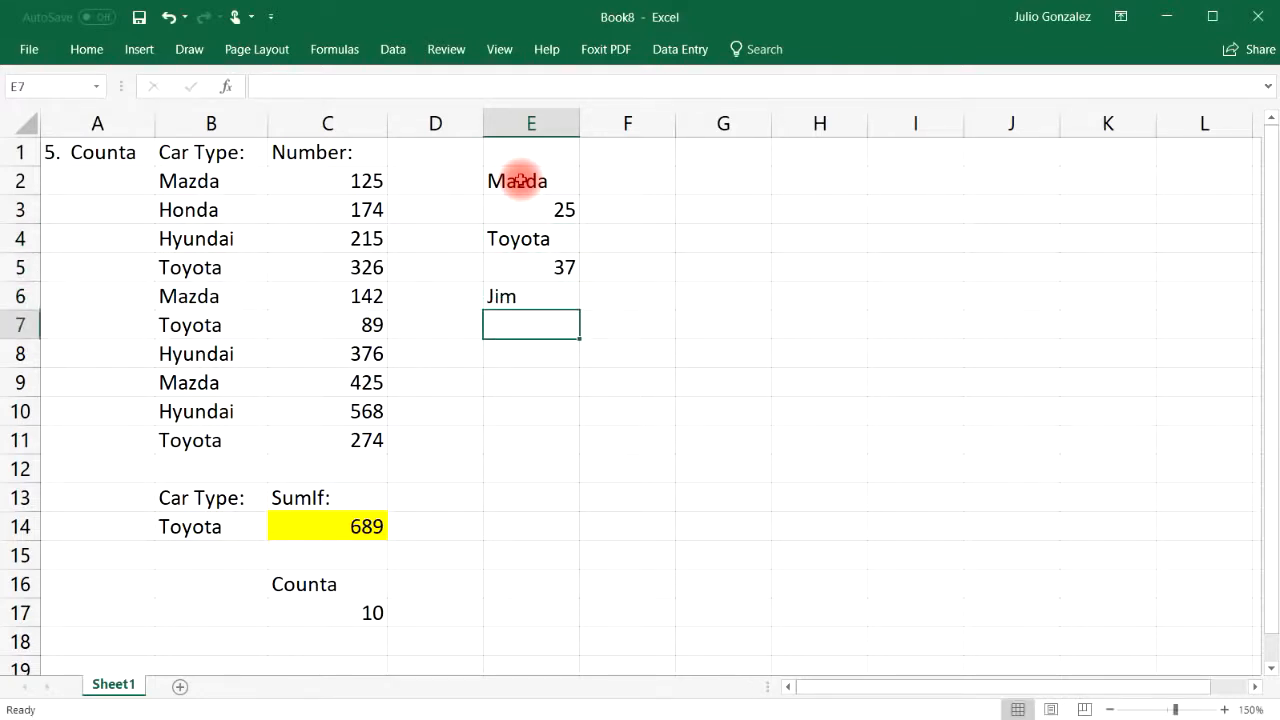
{"action": "type", "text": "Karla-12"}
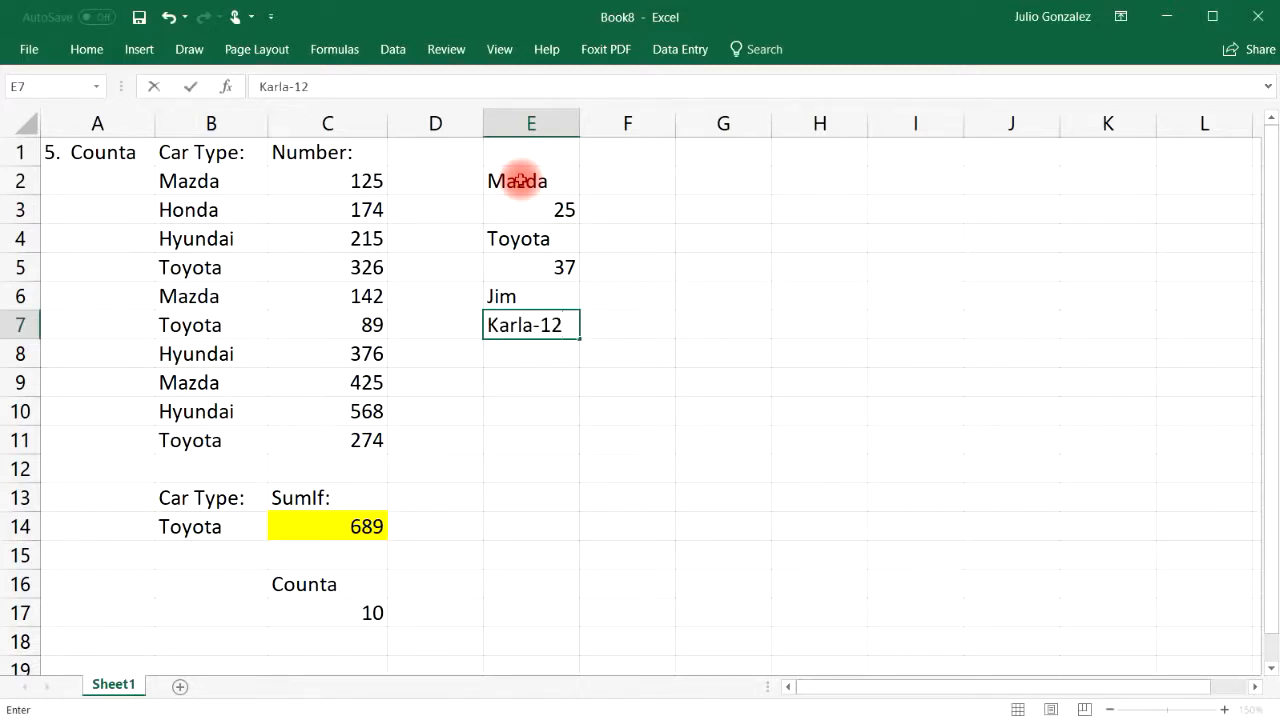
{"action": "key", "text": "Return"}
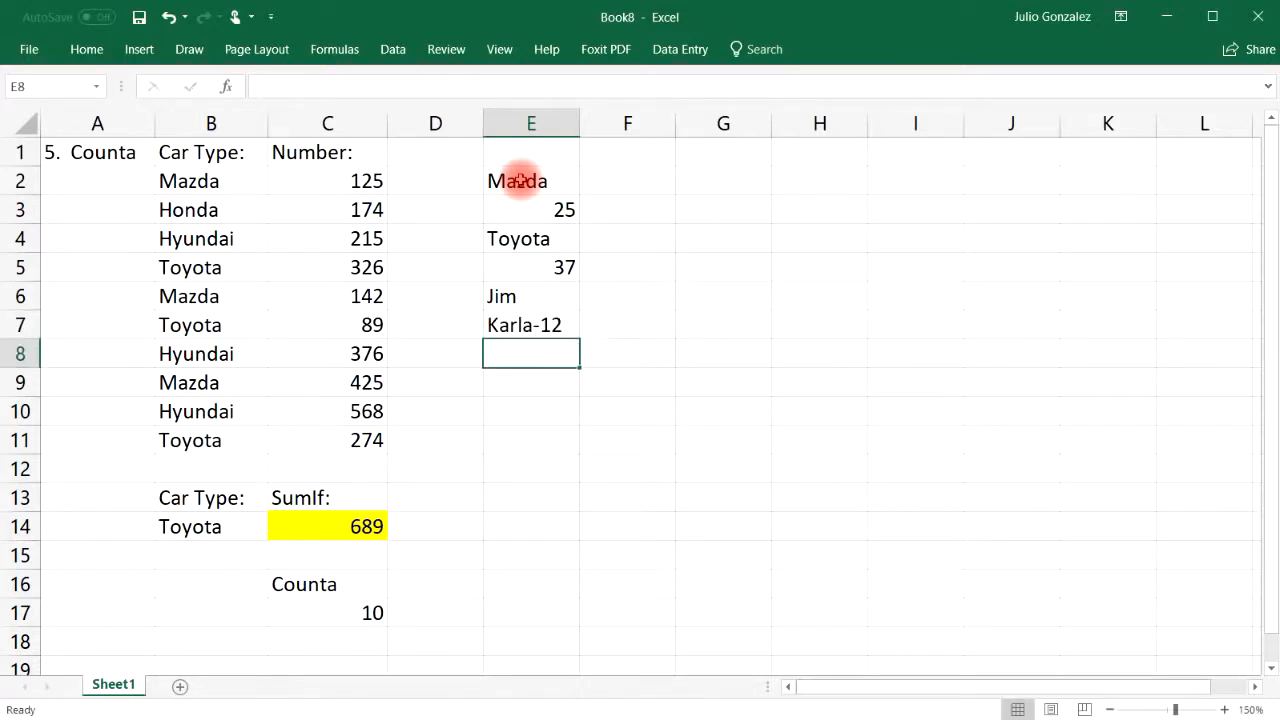
Enter =COUNT(E2:E7) in E9 and check which entries are numeric (25, 37)
{"action": "left_click_drag", "start_coordinate": [520, 180], "coordinate": [534, 330]}
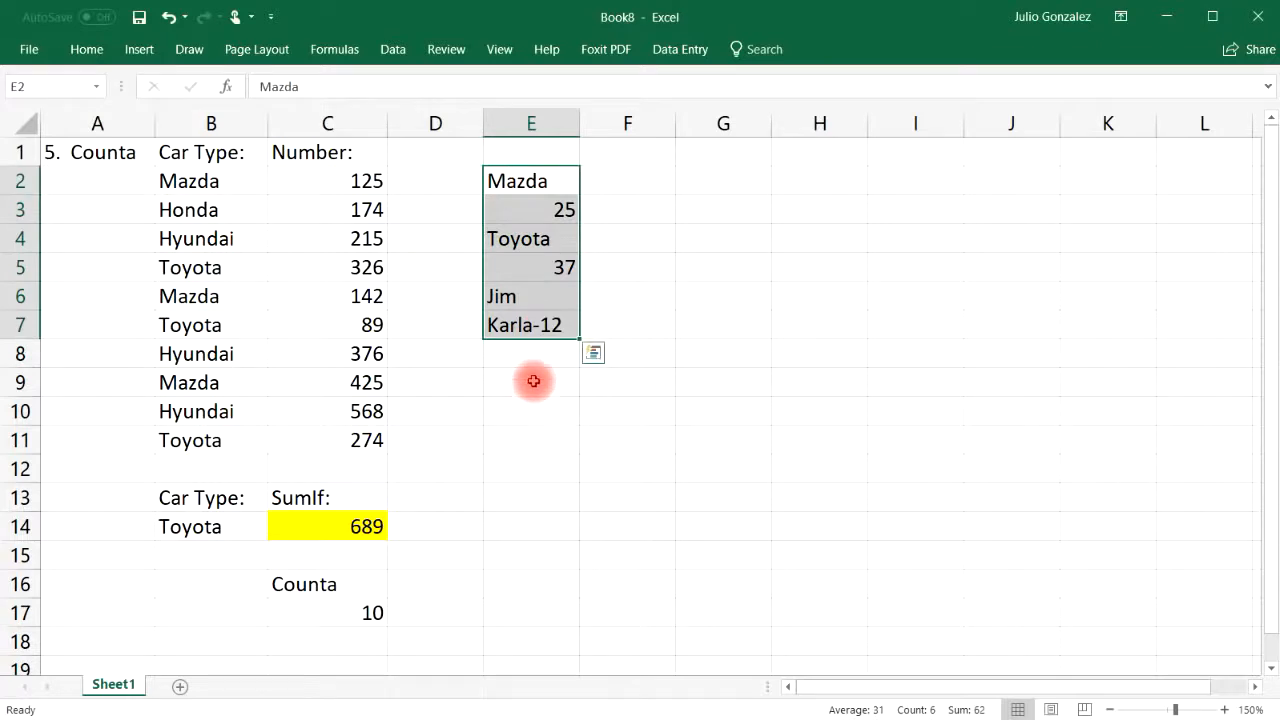
{"action": "left_click", "coordinate": [533, 381]}
{"action": "type", "text": "=count"}
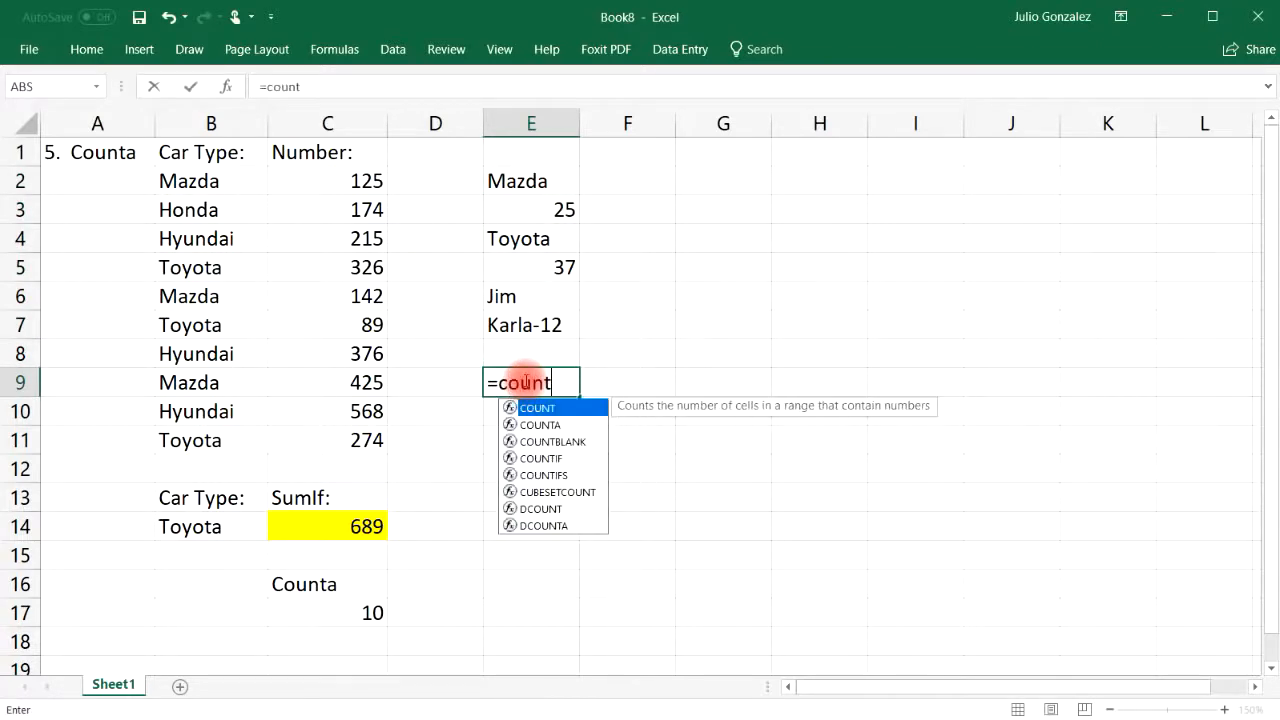
{"action": "type", "text": "("}
{"action": "left_click_drag", "start_coordinate": [566, 180], "coordinate": [574, 330]}
{"action": "type", "text": ")"}
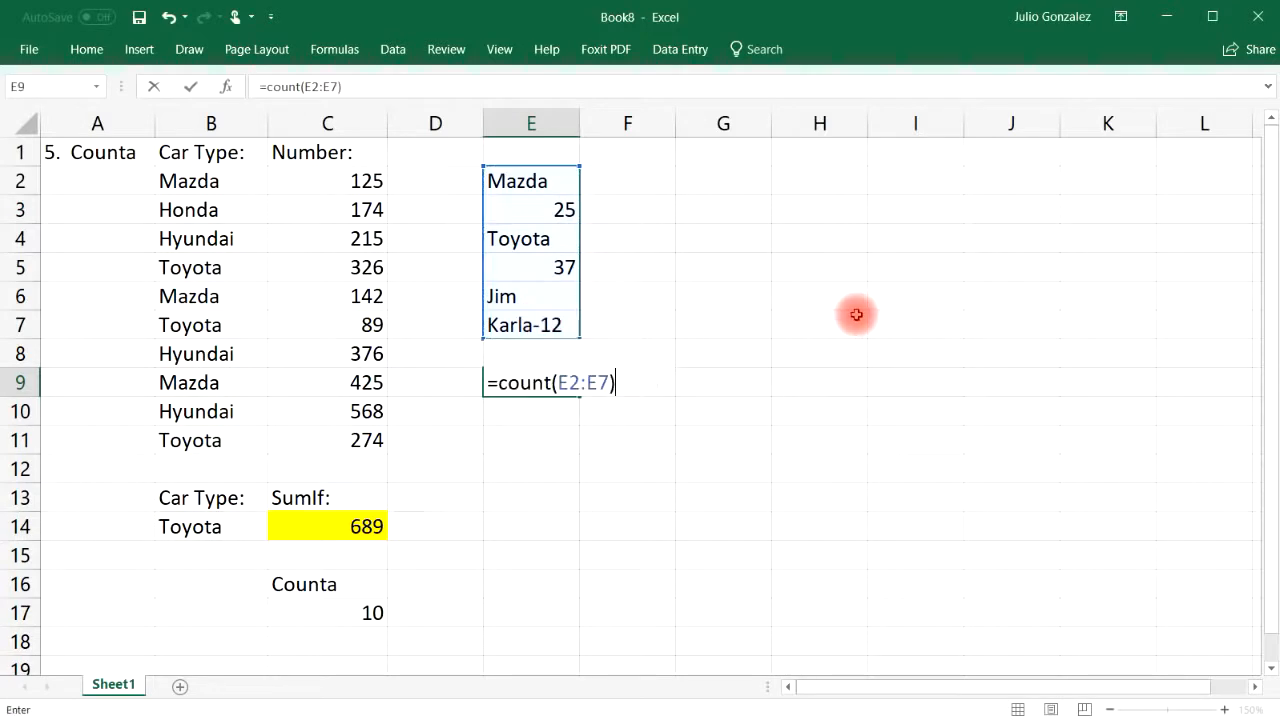
{"action": "key", "text": "Return"}
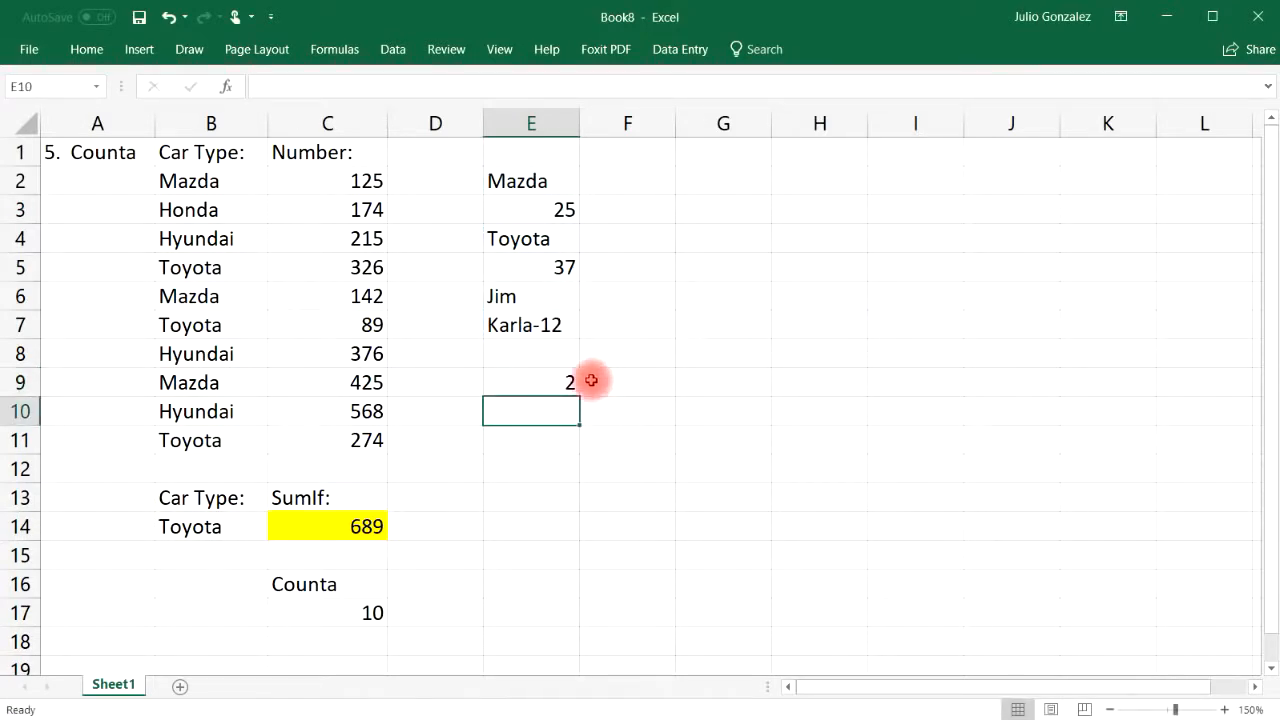
{"action": "left_click", "coordinate": [566, 206]}
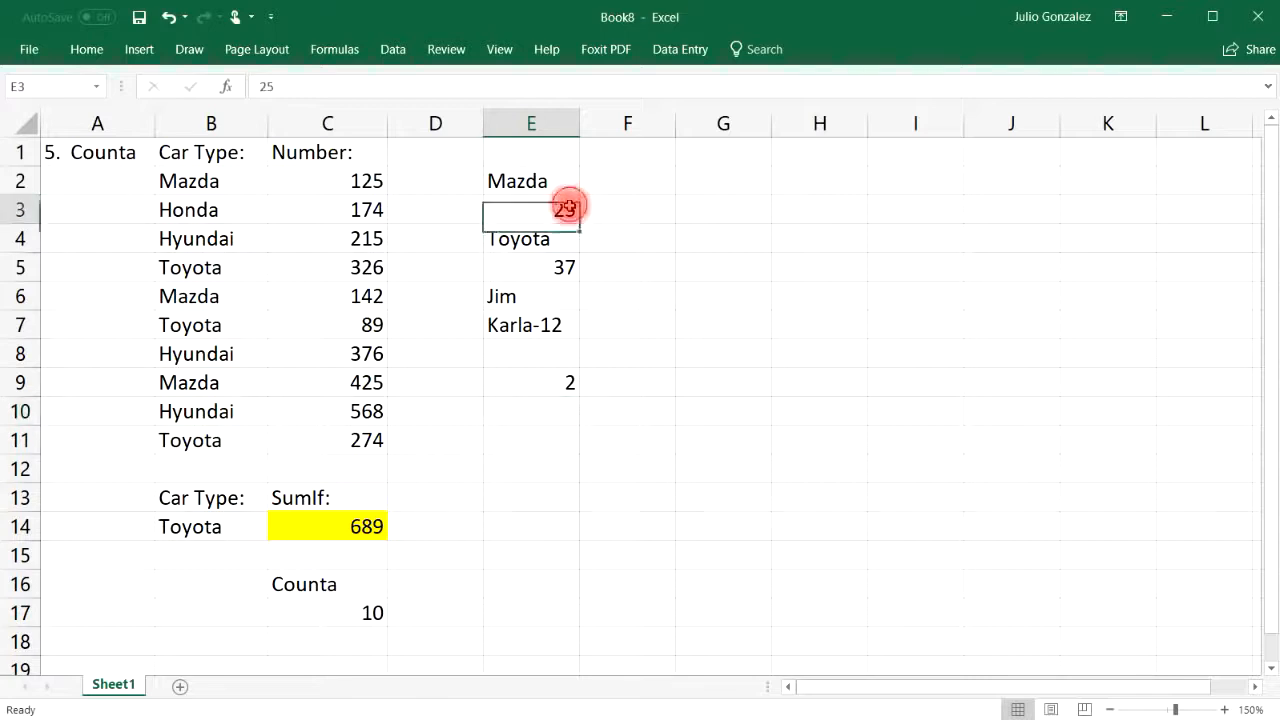
{"action": "left_click", "coordinate": [563, 264]}
{"action": "left_click", "coordinate": [551, 323]}
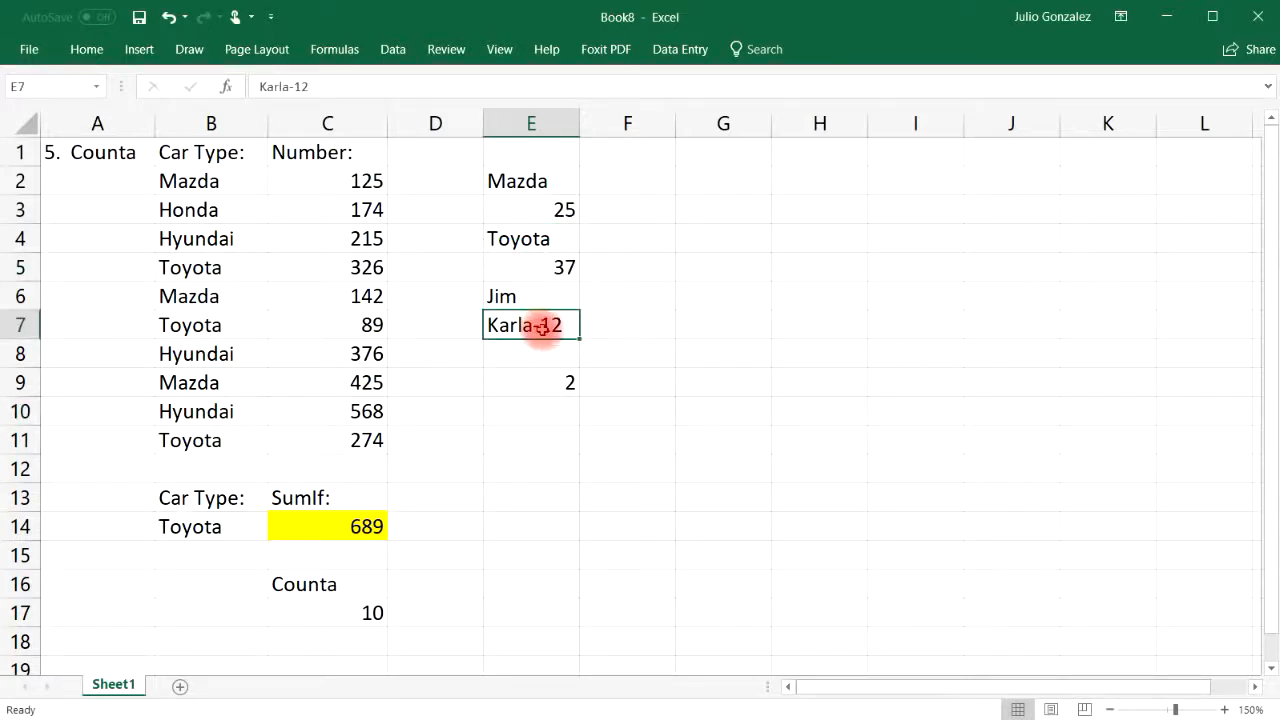
Change E9 to =COUNTA(E2:E7) and review each counted entry
{"action": "left_click", "coordinate": [551, 387]}
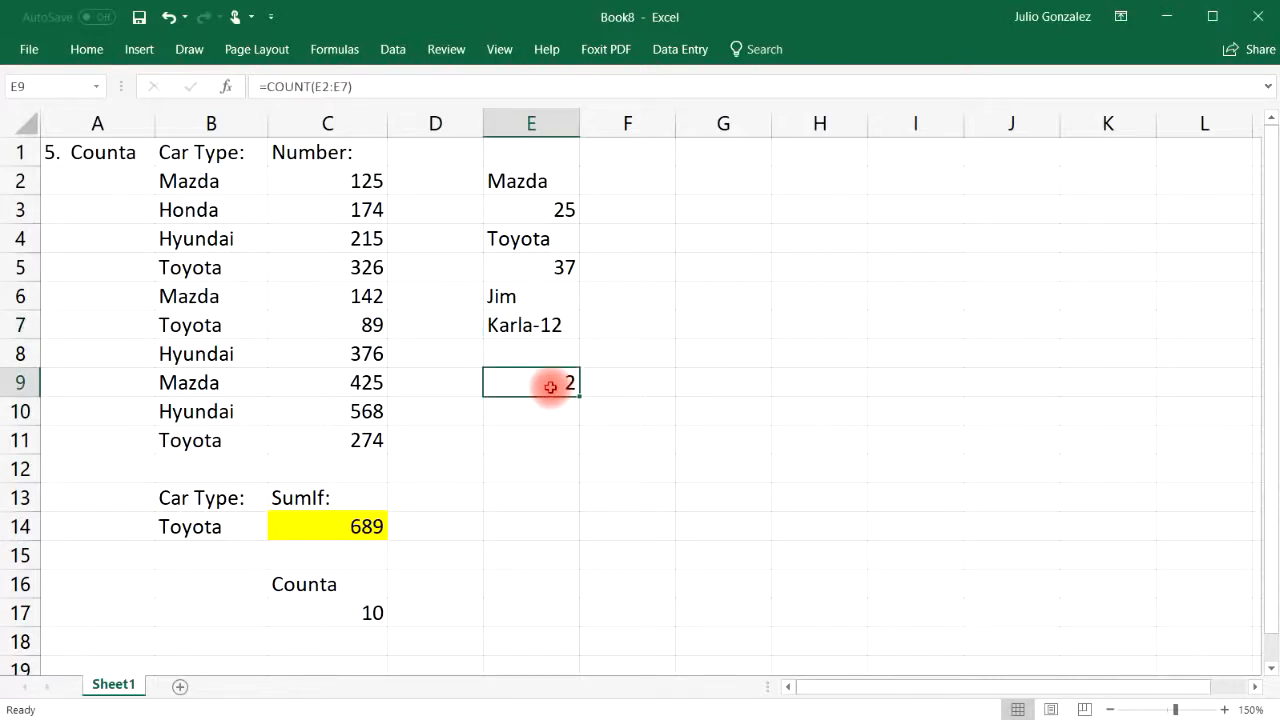
{"action": "type", "text": "=counta("}
{"action": "left_click_drag", "start_coordinate": [530, 180], "coordinate": [544, 323]}
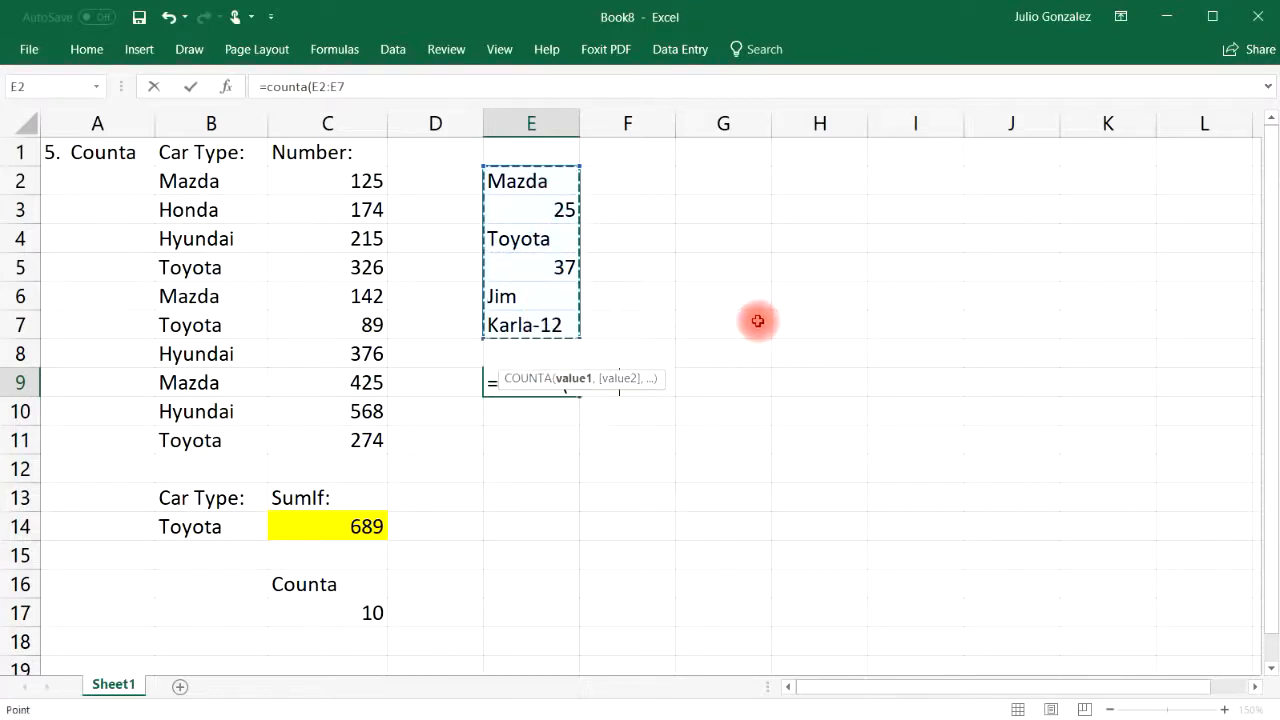
{"action": "type", "text": ")"}
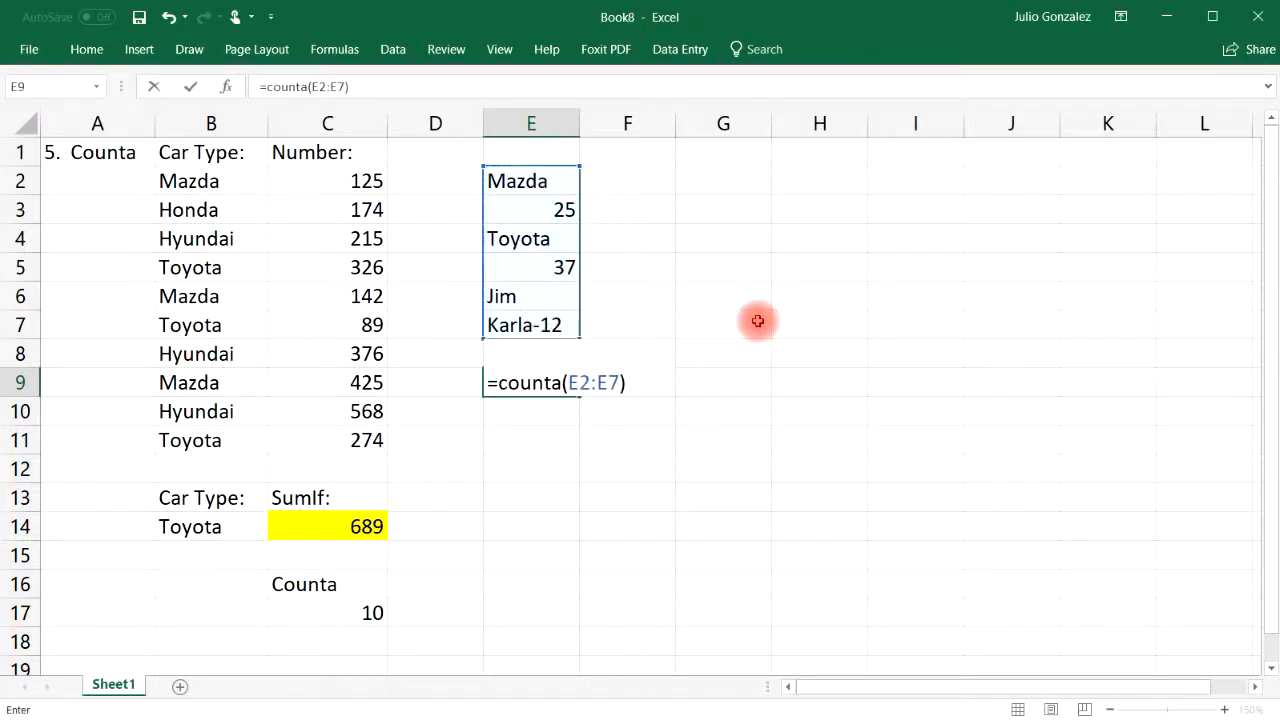
{"action": "key", "text": "Return"}
{"action": "left_click", "coordinate": [549, 183]}
{"action": "left_click", "coordinate": [555, 208]}
{"action": "left_click", "coordinate": [560, 240]}
{"action": "left_click", "coordinate": [558, 267]}
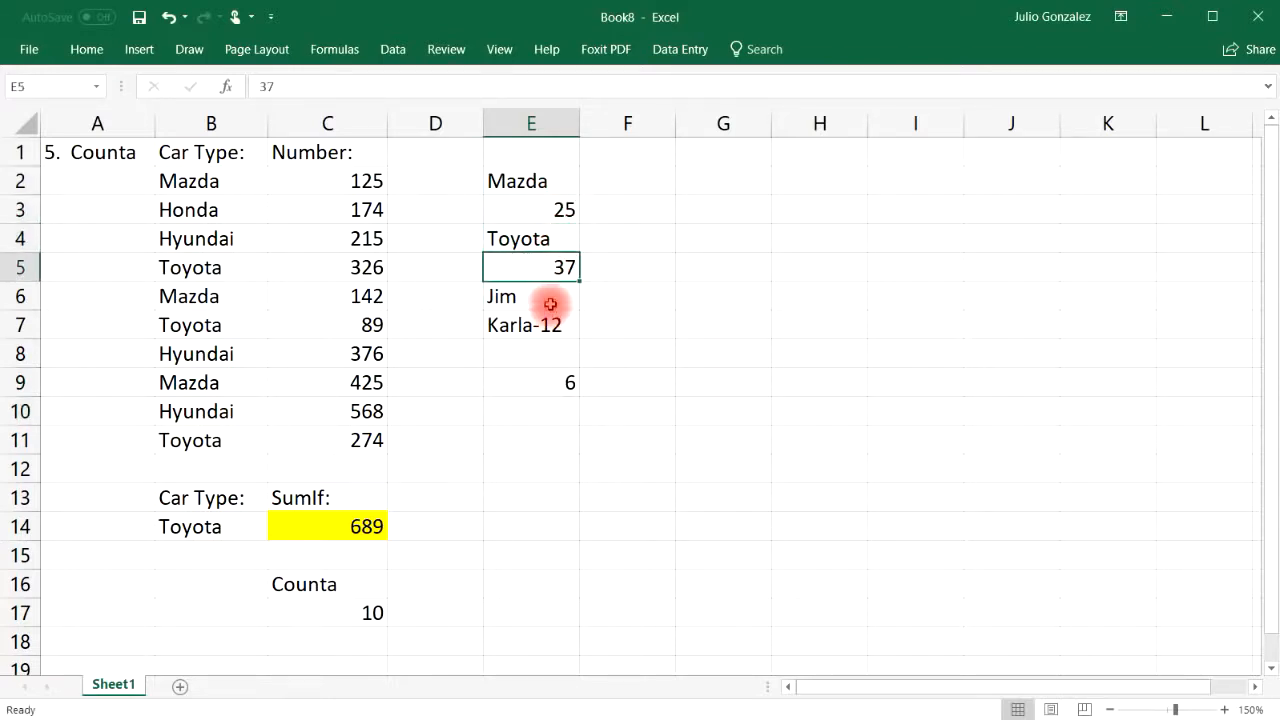
{"action": "left_click", "coordinate": [550, 304]}
{"action": "left_click", "coordinate": [550, 328]}
Widen E9's formula to =COUNTA(E1:E8), returning 6, then delete it
{"action": "left_click", "coordinate": [547, 378]}
{"action": "type", "text": "=counta("}
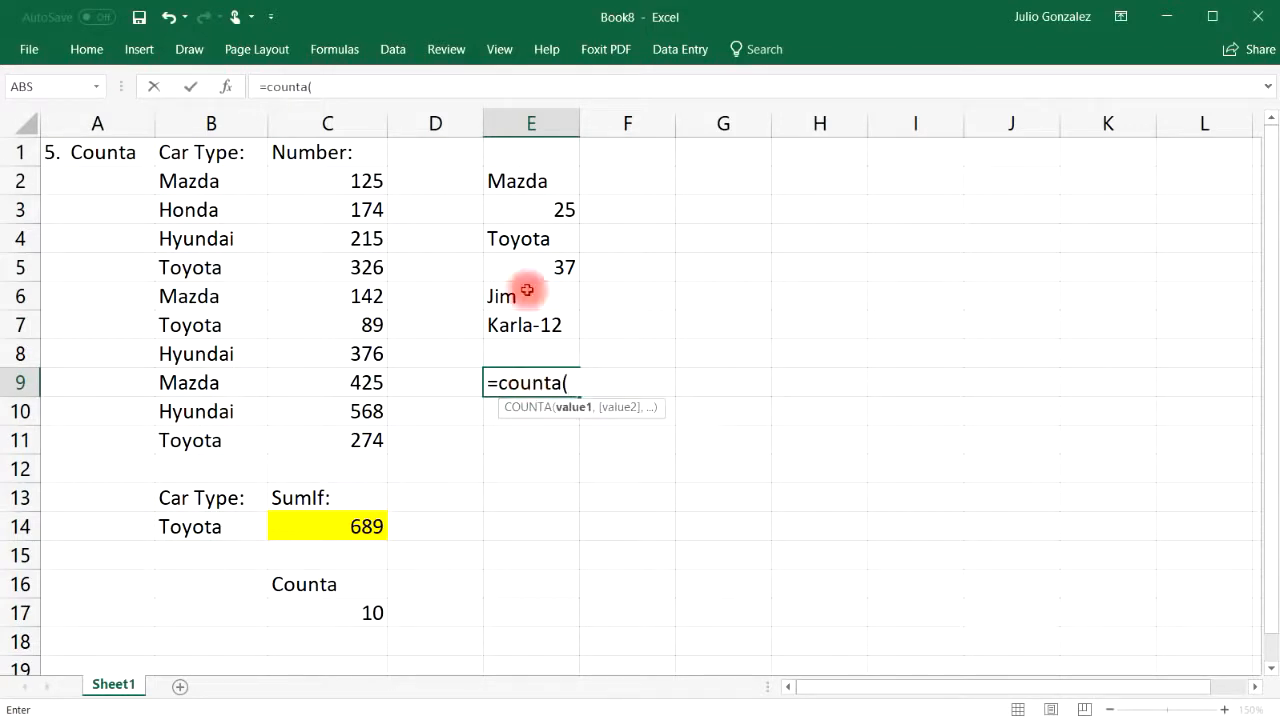
{"action": "left_click_drag", "start_coordinate": [541, 153], "coordinate": [528, 341]}
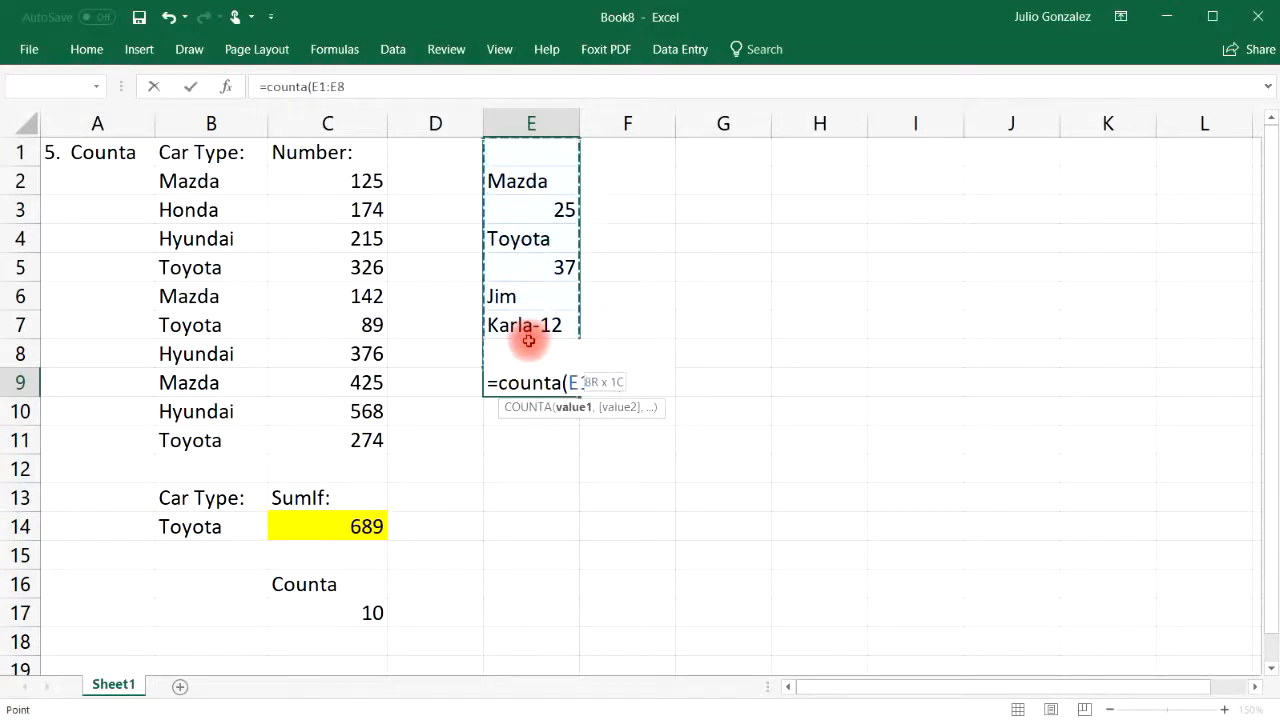
{"action": "key", "text": "Return"}
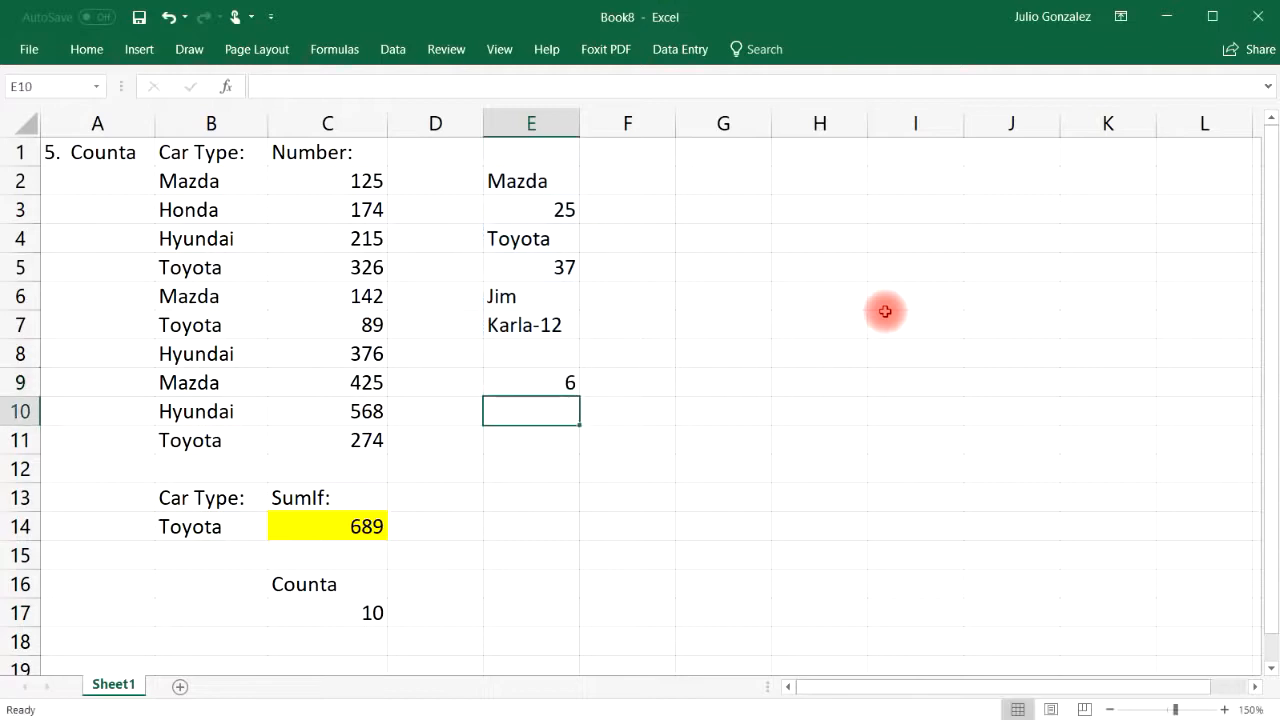
{"action": "left_click", "coordinate": [541, 150]}
{"action": "left_click", "coordinate": [538, 357]}
{"action": "left_click", "coordinate": [551, 377]}
{"action": "key", "text": "Delete"}
Enter =COUNTBLANK(E1:E9) in E12, showing 3 empty cells, then select E1:E12
{"action": "left_click", "coordinate": [538, 474]}
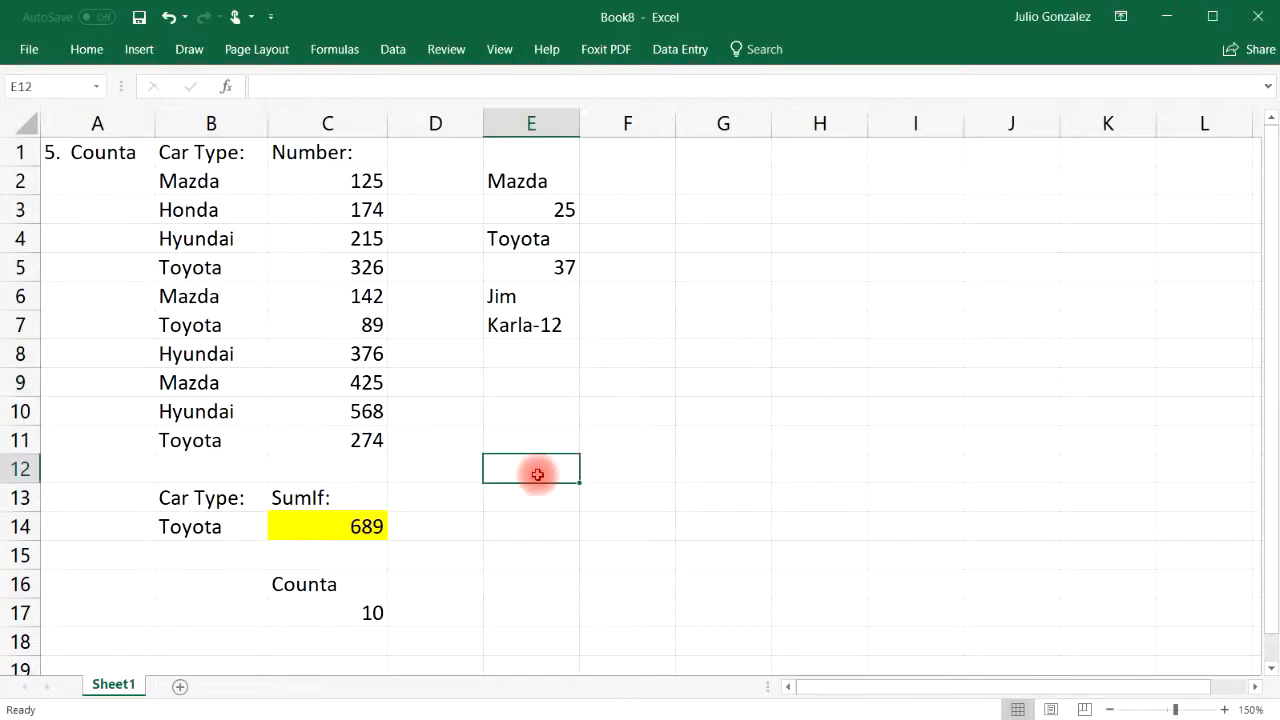
{"action": "type", "text": "=countblank"}
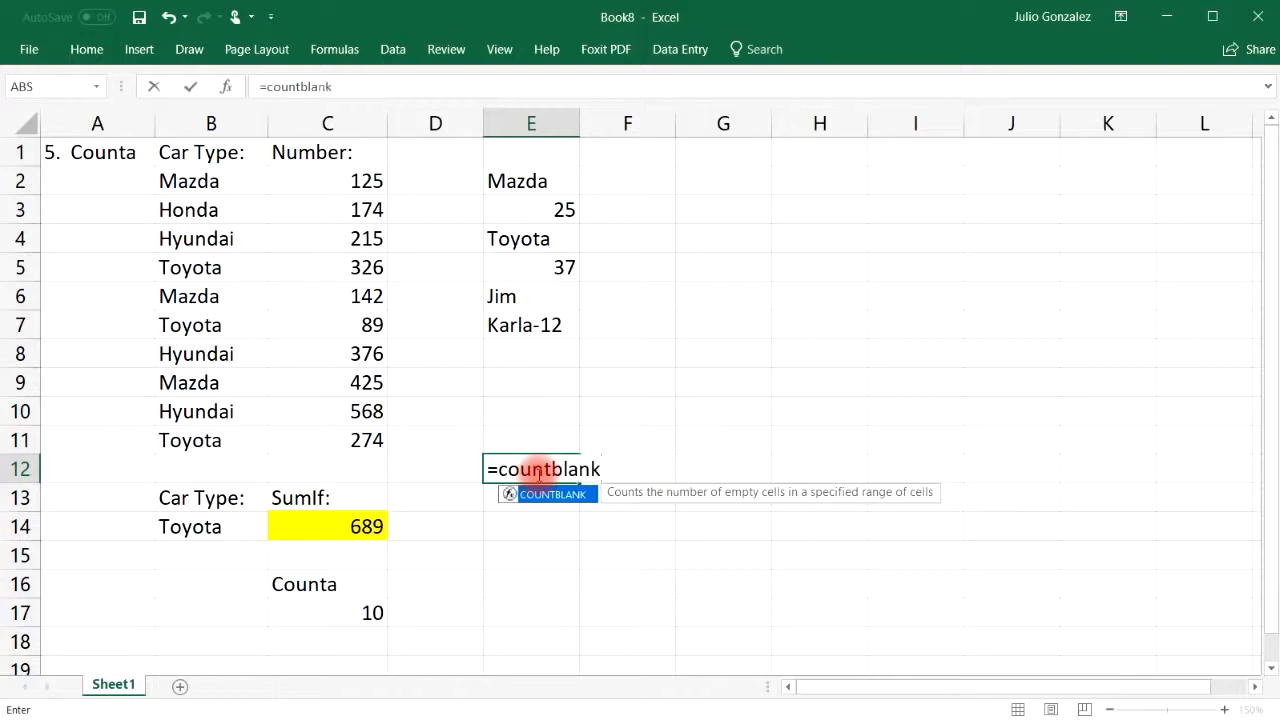
{"action": "type", "text": "("}
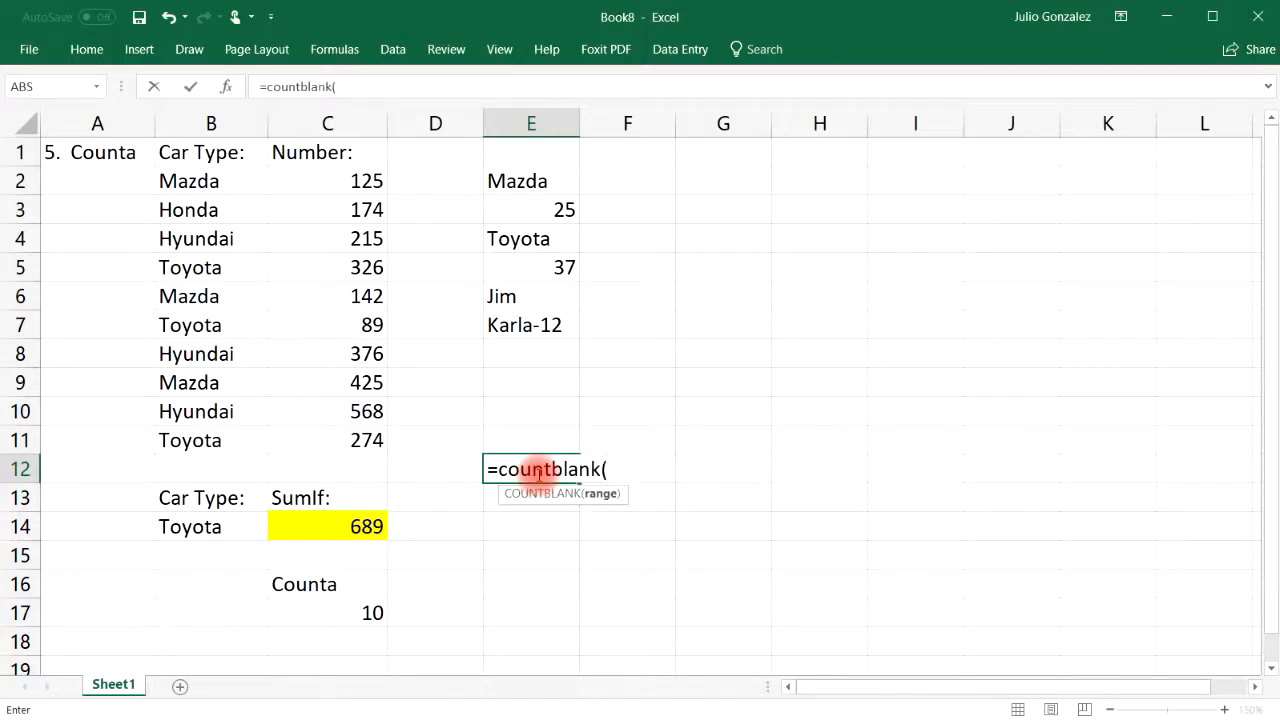
{"action": "left_click_drag", "start_coordinate": [543, 150], "coordinate": [553, 372]}
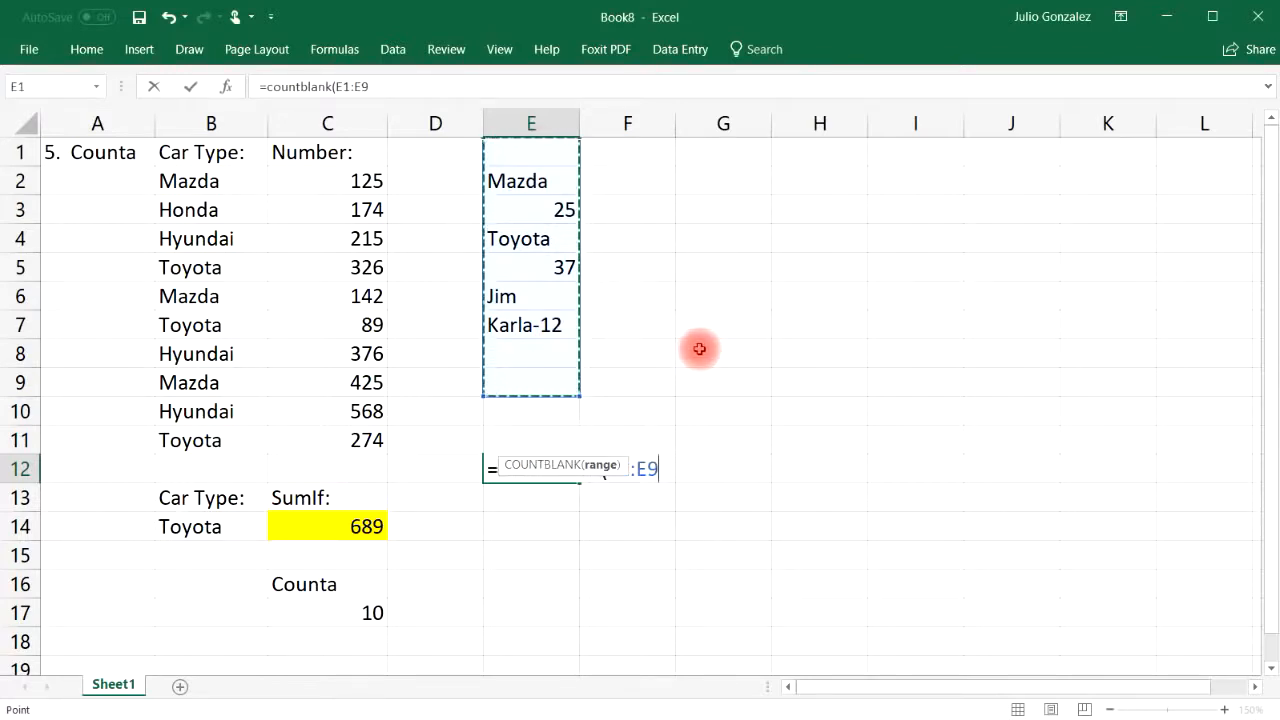
{"action": "key", "text": "Return"}
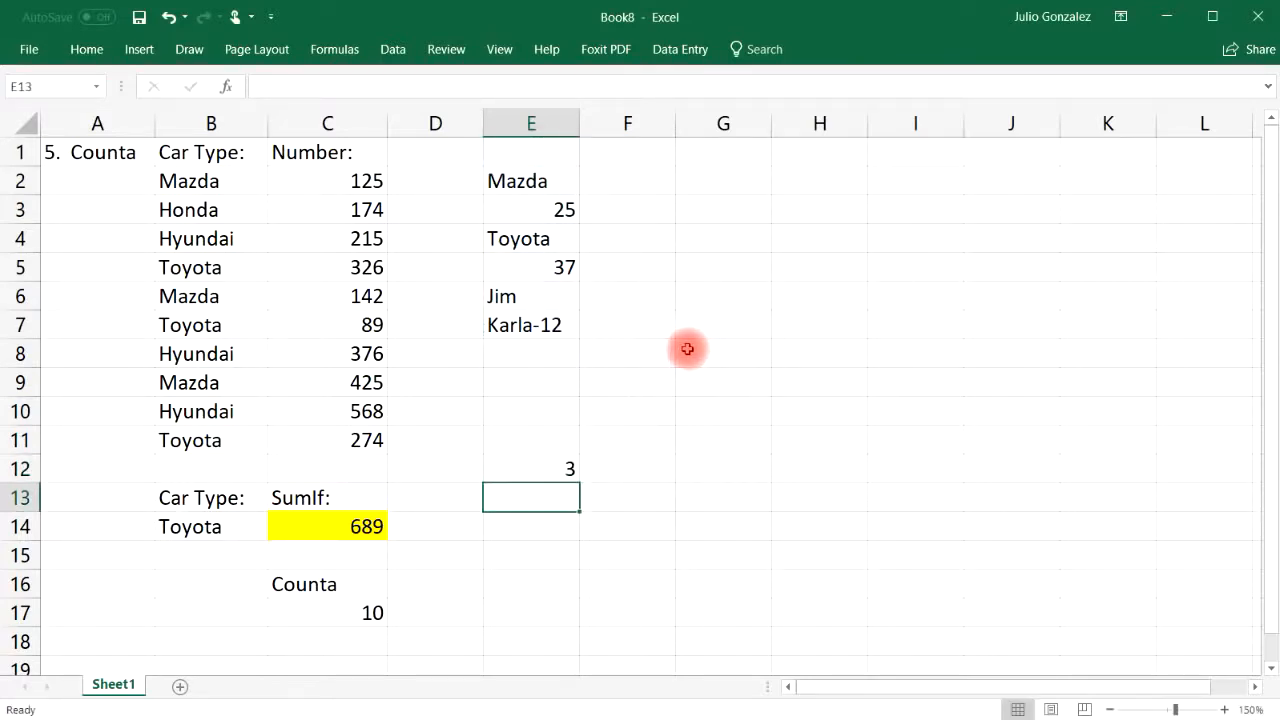
{"action": "left_click", "coordinate": [532, 356]}
{"action": "left_click", "coordinate": [532, 379]}
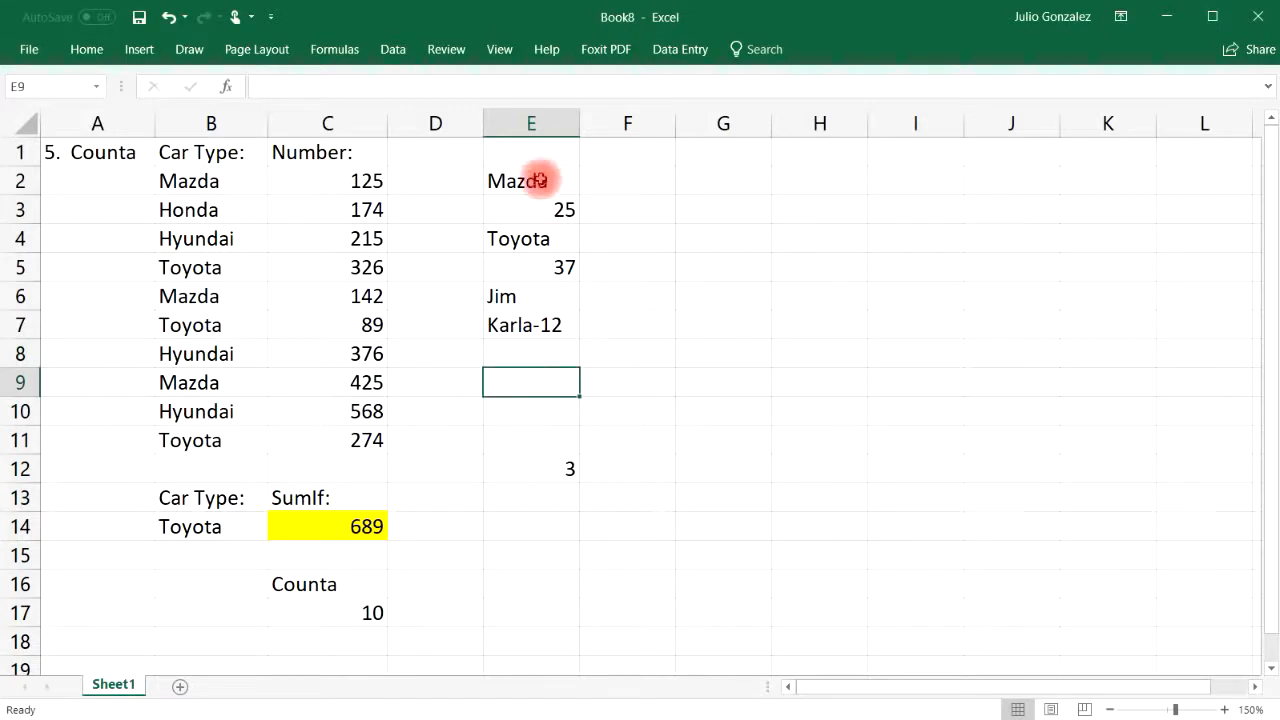
{"action": "left_click", "coordinate": [541, 155]}
{"action": "left_click_drag", "start_coordinate": [537, 149], "coordinate": [555, 464]}
Delete the column E sample entries and the Counta label and result in C16:C17
{"action": "key", "text": "Delete"}
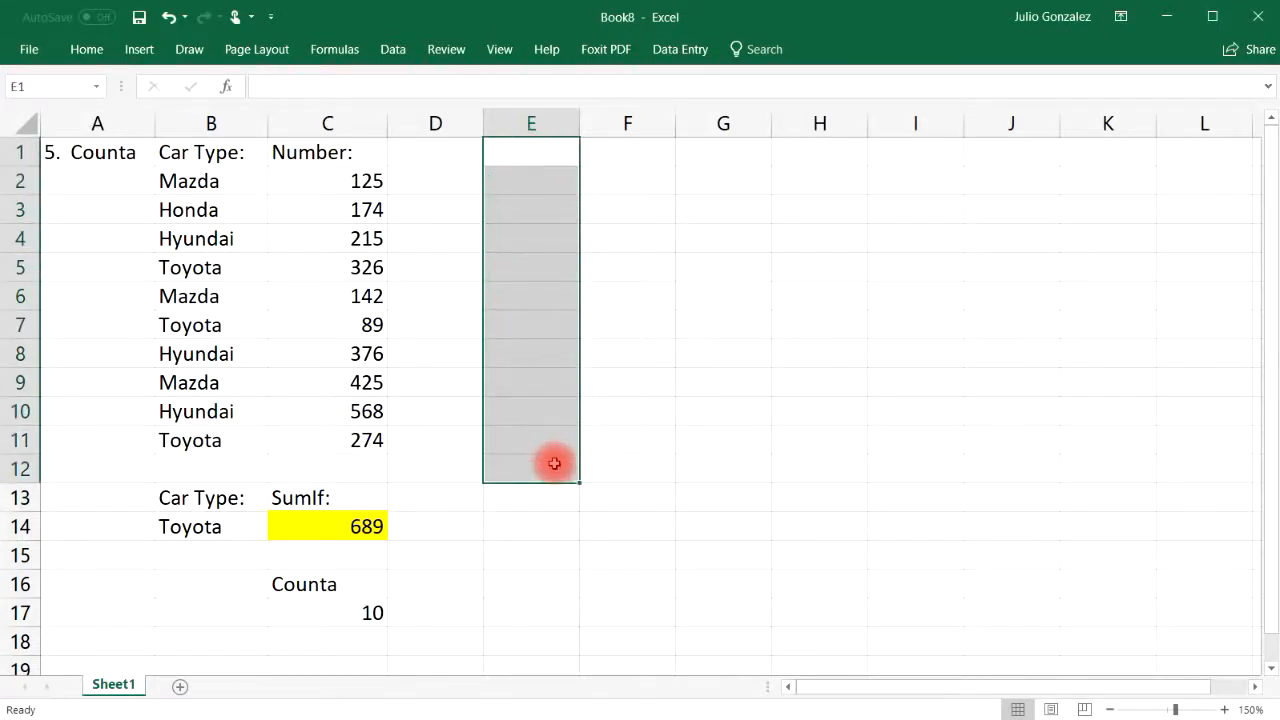
{"action": "left_click", "coordinate": [509, 520]}
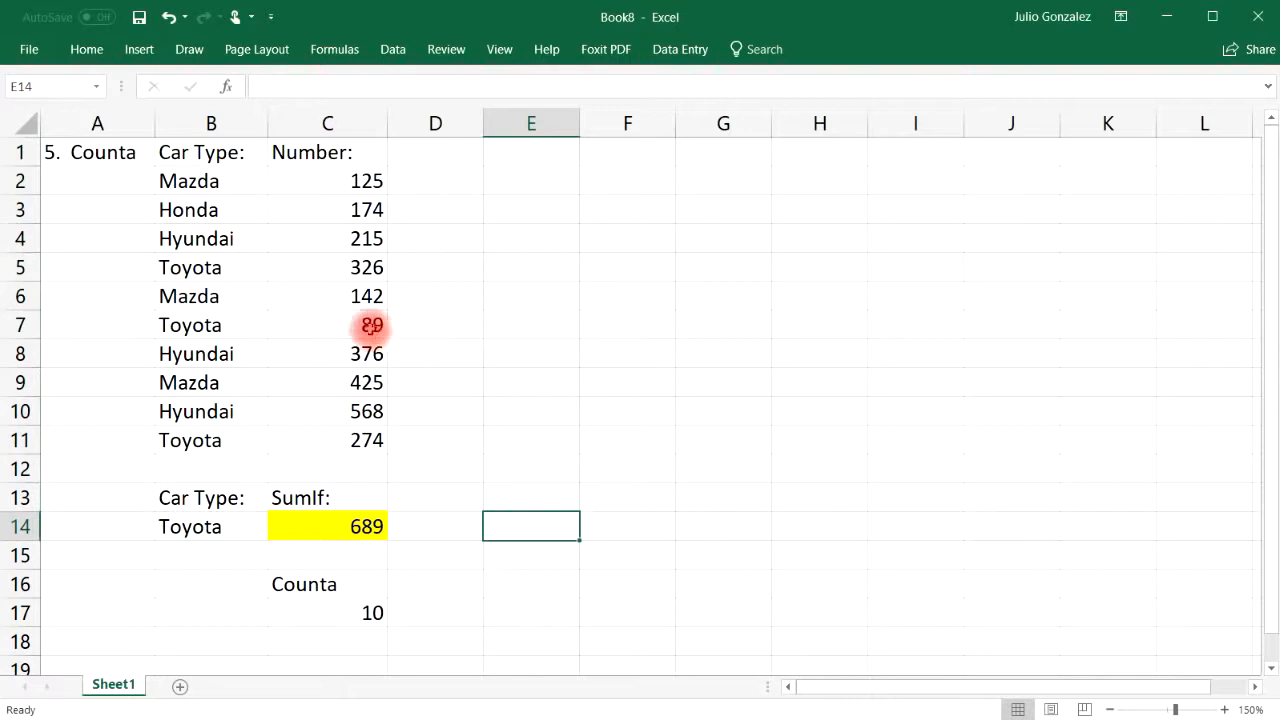
{"action": "left_click_drag", "start_coordinate": [294, 583], "coordinate": [338, 612]}
{"action": "key", "text": "Delete"}
Retitle A1 to '6. CountIf'
{"action": "left_click", "coordinate": [104, 157]}
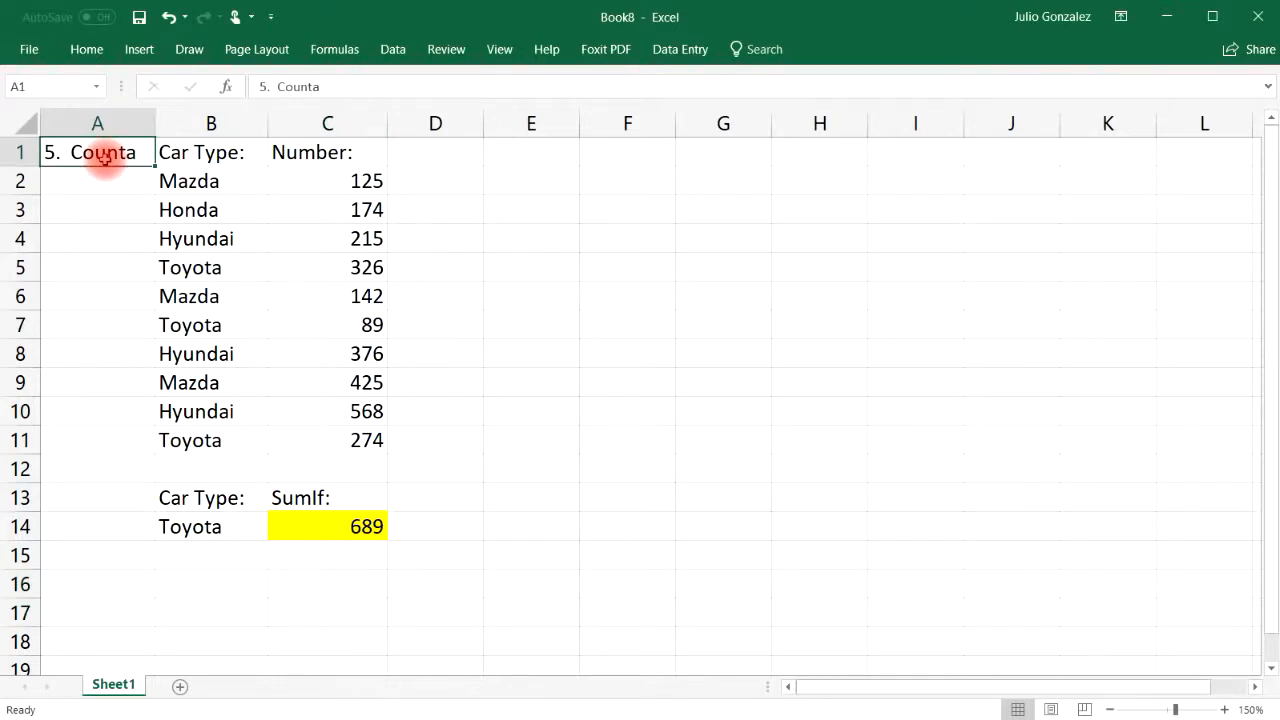
{"action": "type", "text": "6."}
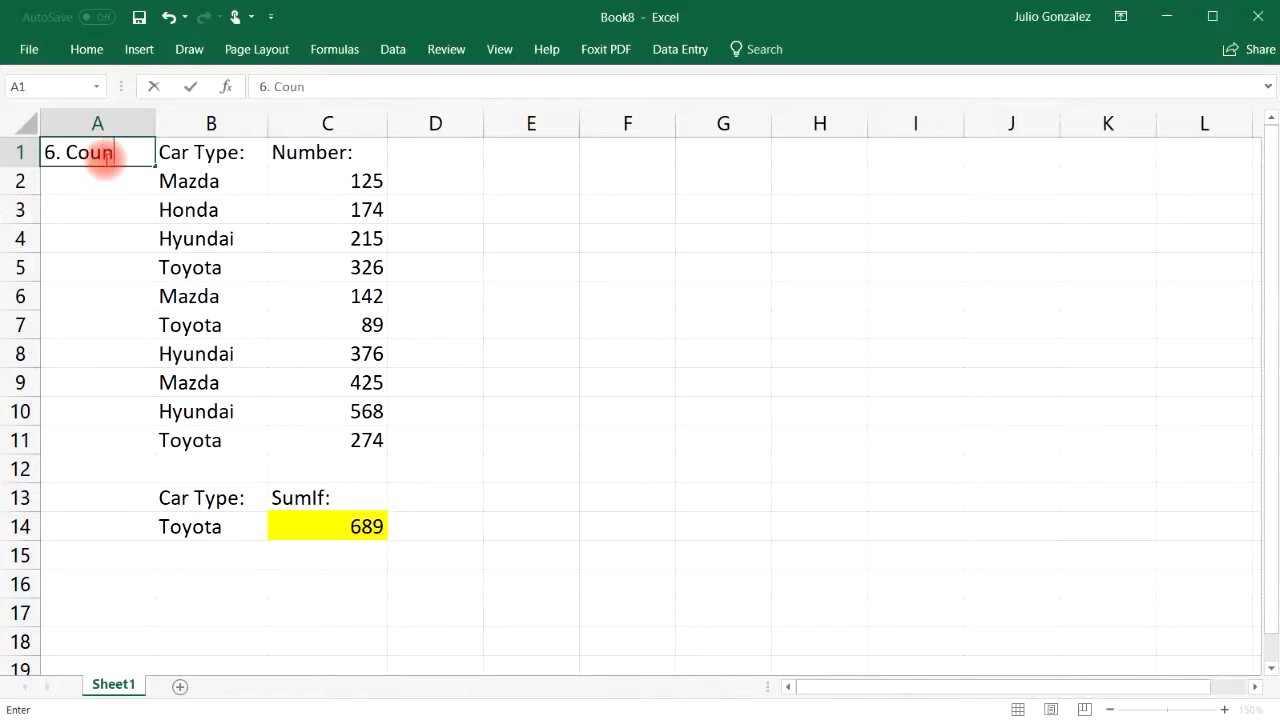
{"action": "key", "text": "Return"}
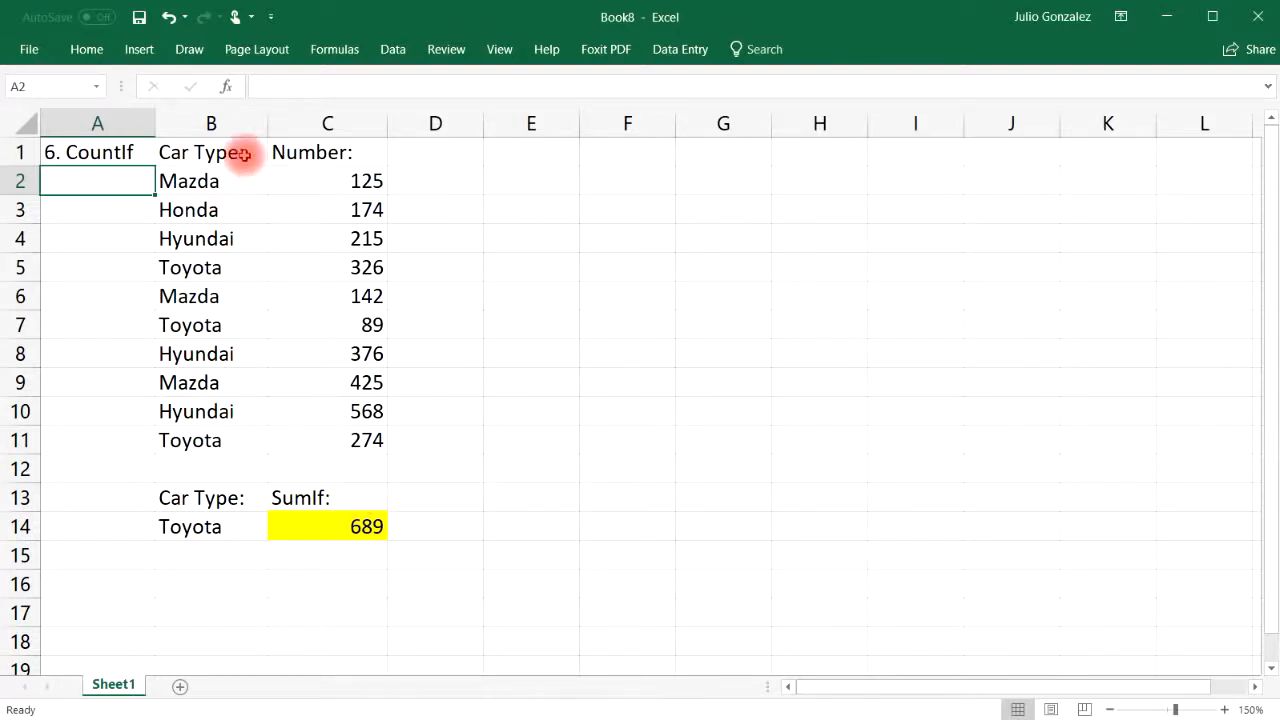
Relabel C13 from the SumIf label to 'CountIf:'
{"action": "left_click_drag", "start_coordinate": [220, 181], "coordinate": [200, 440]}
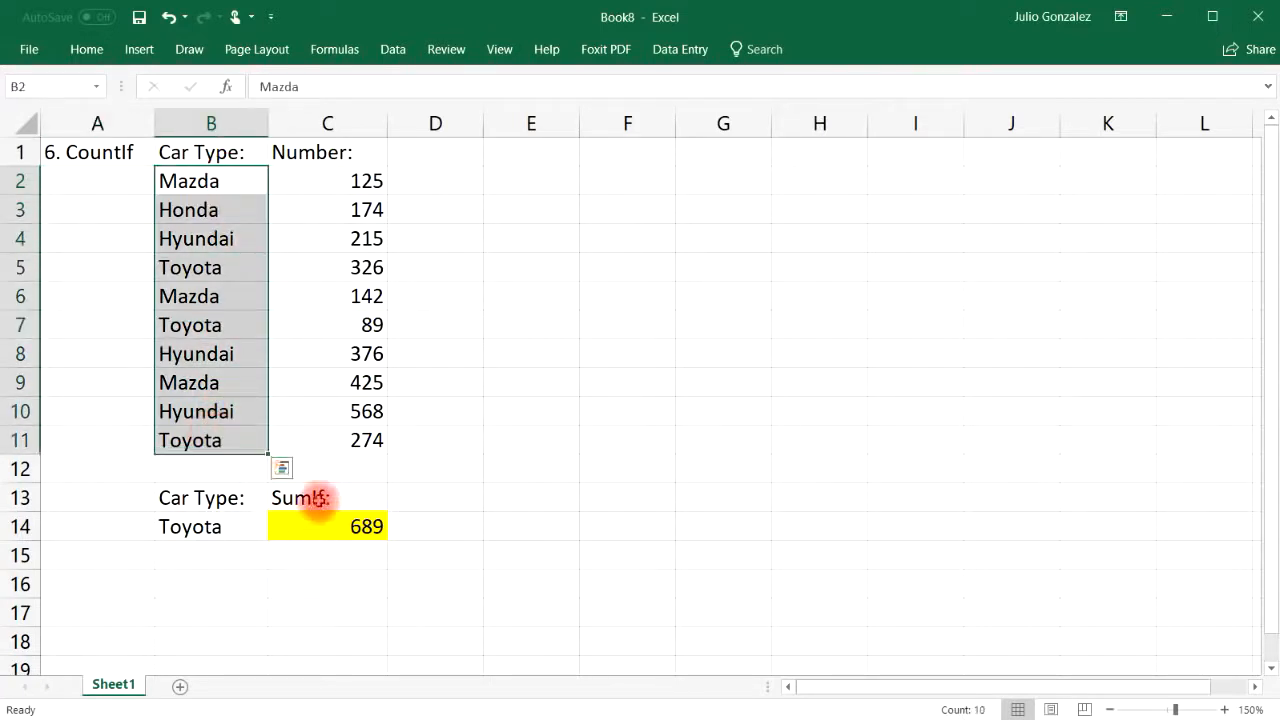
{"action": "left_click", "coordinate": [318, 499]}
{"action": "type", "text": "Cp"}
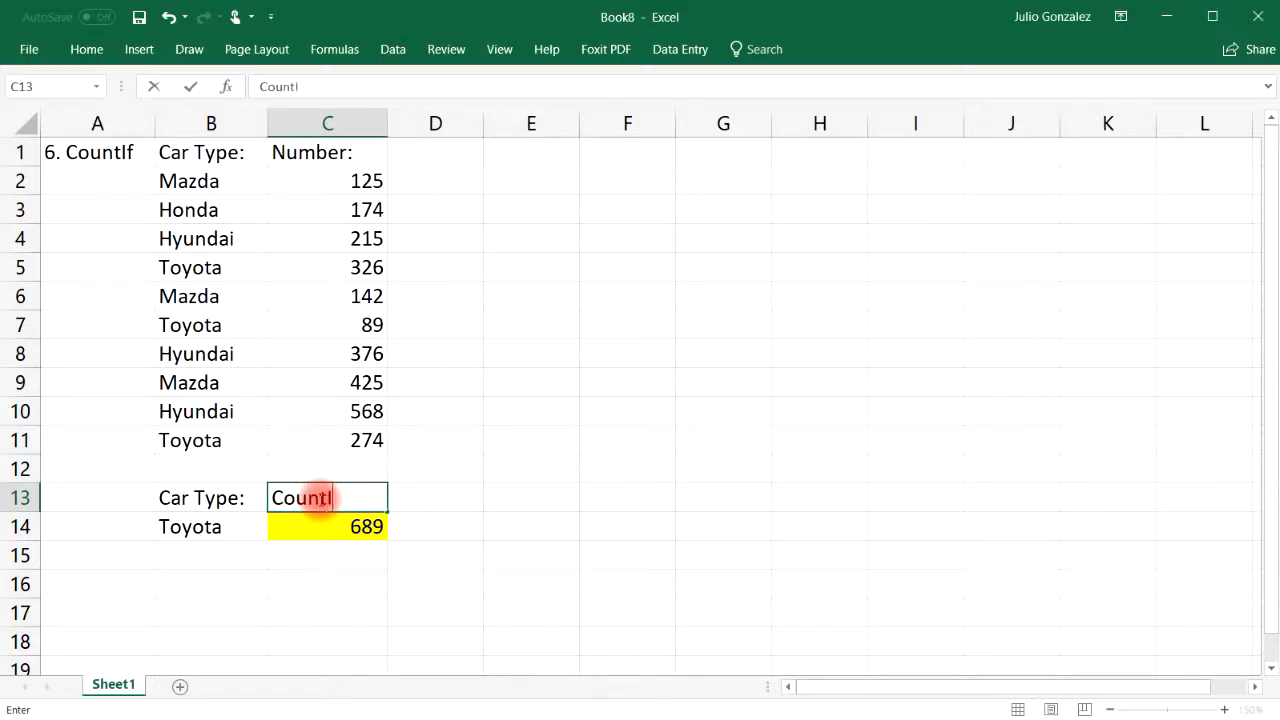
{"action": "key", "text": "Return"}
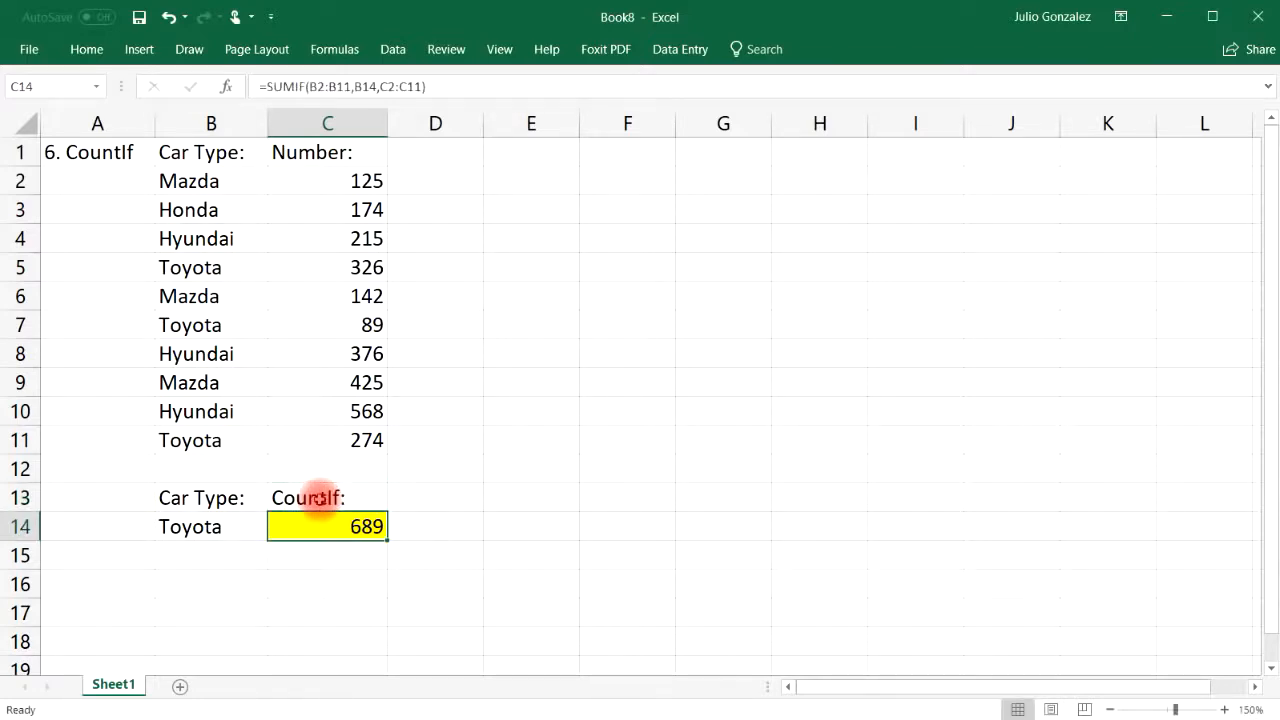
Enter =COUNTIF(B2:B11,B14) in C14, counting 3 Toyota entries
{"action": "type", "text": "=count"}
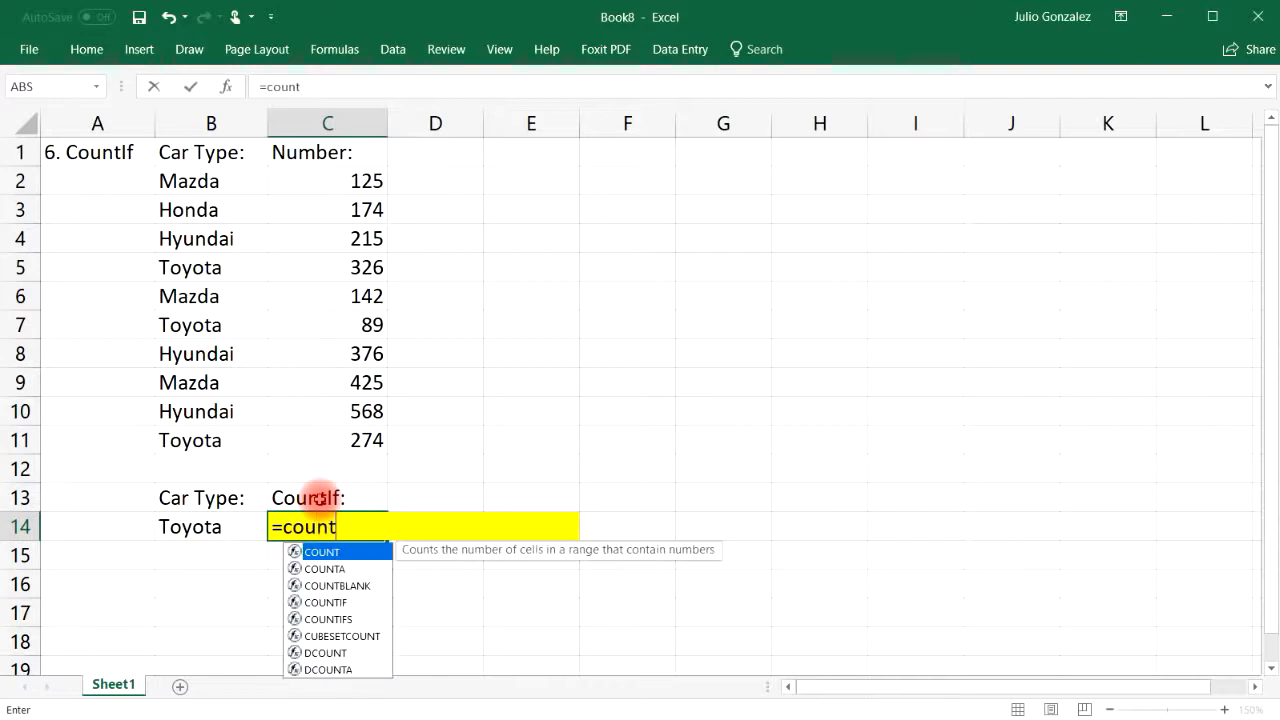
{"action": "type", "text": "if("}
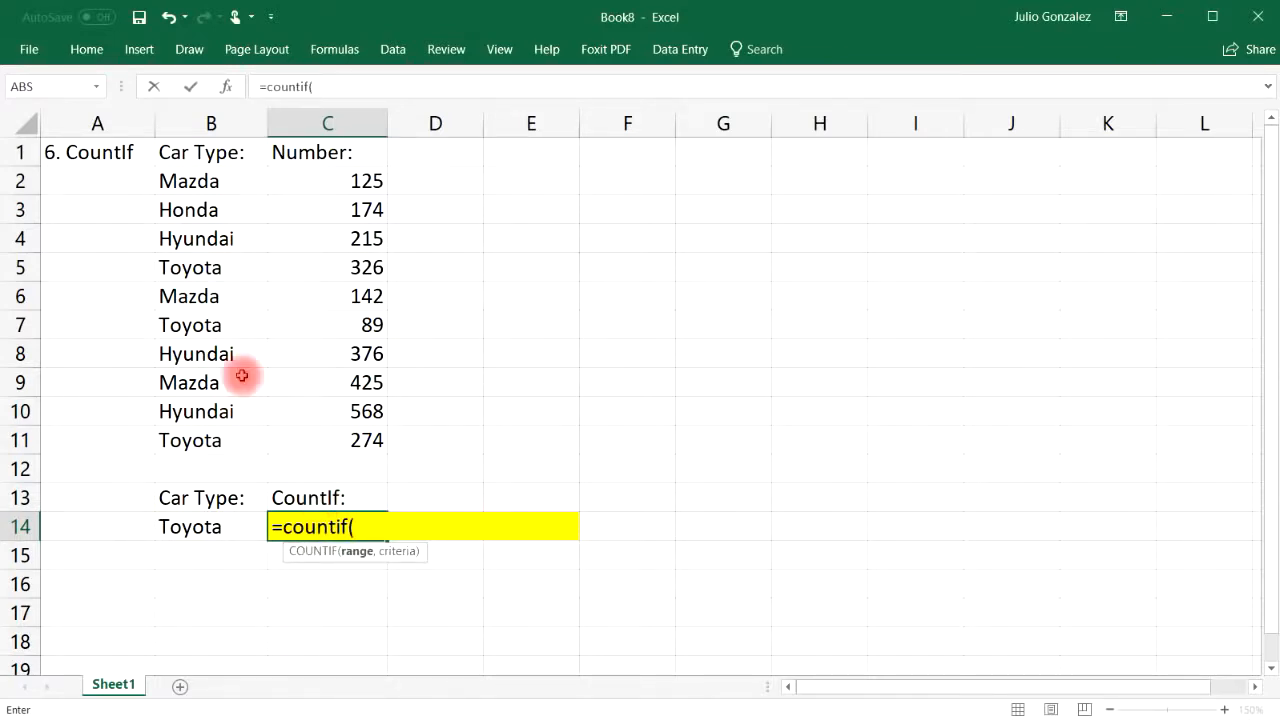
{"action": "left_click_drag", "start_coordinate": [171, 178], "coordinate": [255, 432]}
{"action": "type", "text": ","}
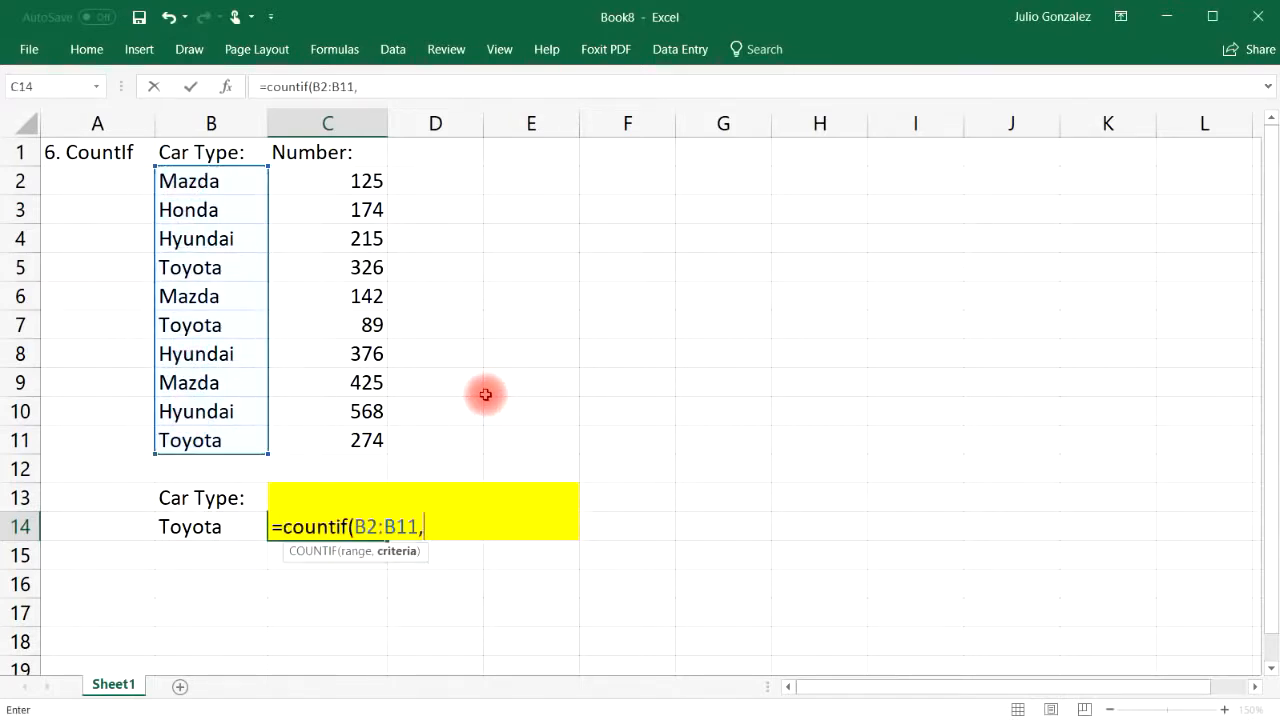
{"action": "left_click", "coordinate": [232, 526]}
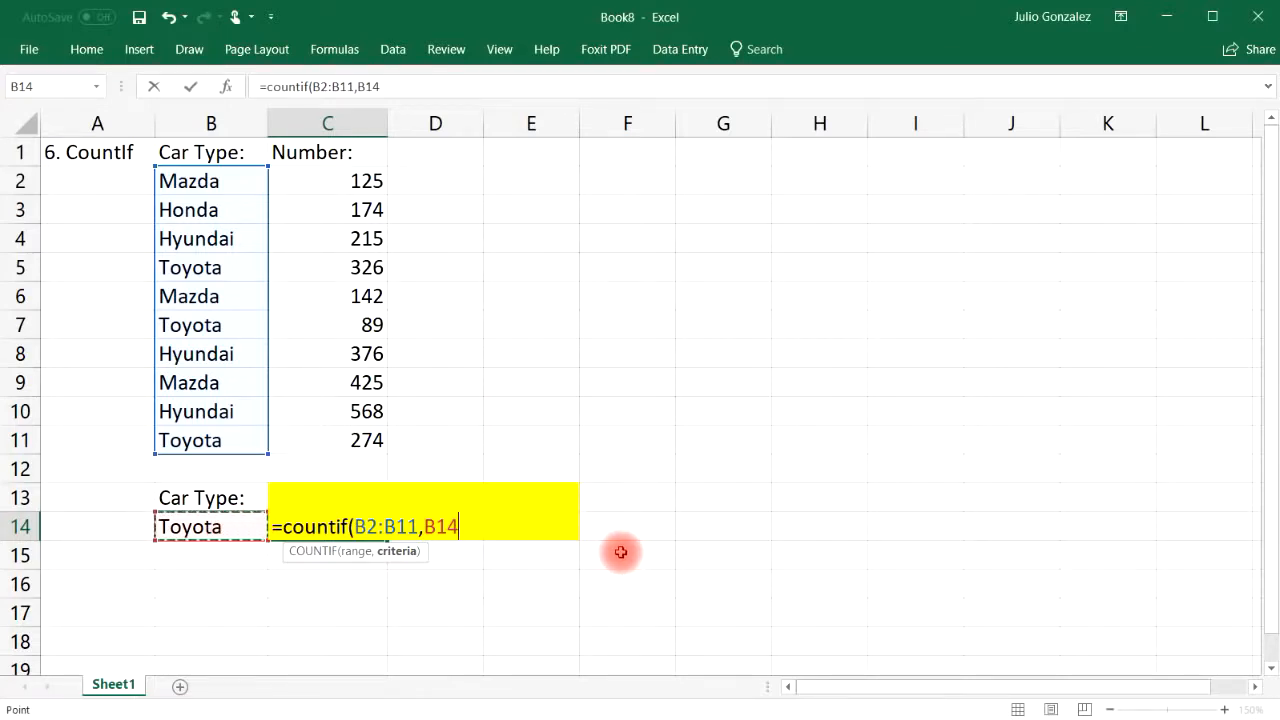
{"action": "type", "text": ")"}
{"action": "key", "text": "Return"}
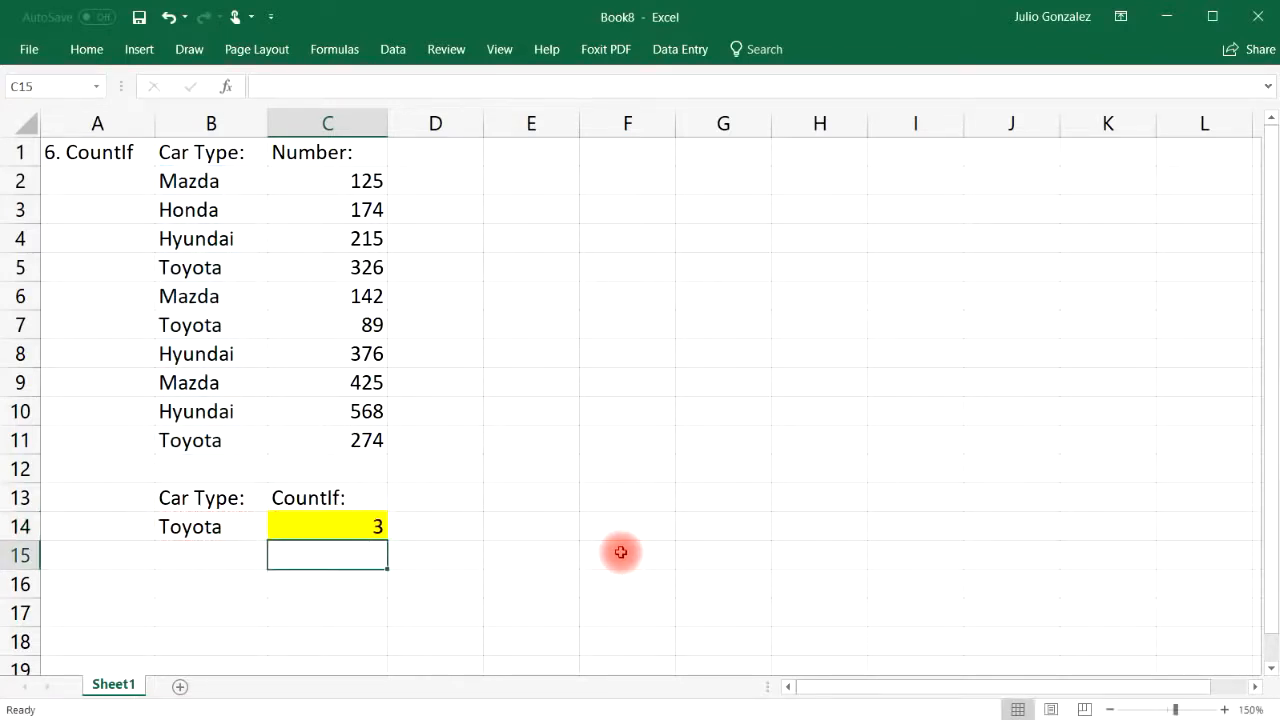
{"action": "left_click", "coordinate": [248, 525]}
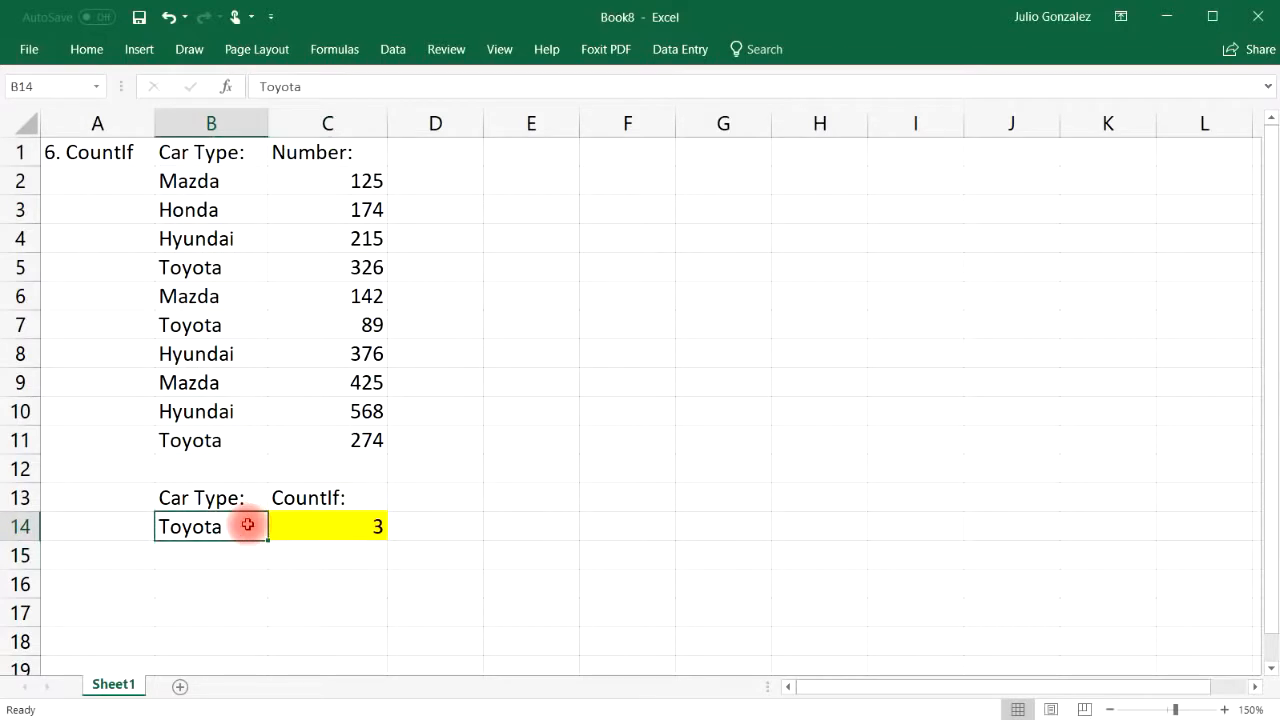
Highlight the car type list B2:B11 and point out the Toyota entries in B5, B7 and B11
{"action": "left_click", "coordinate": [213, 178]}
{"action": "left_click_drag", "start_coordinate": [213, 222], "coordinate": [207, 438]}
{"action": "left_click", "coordinate": [526, 420]}
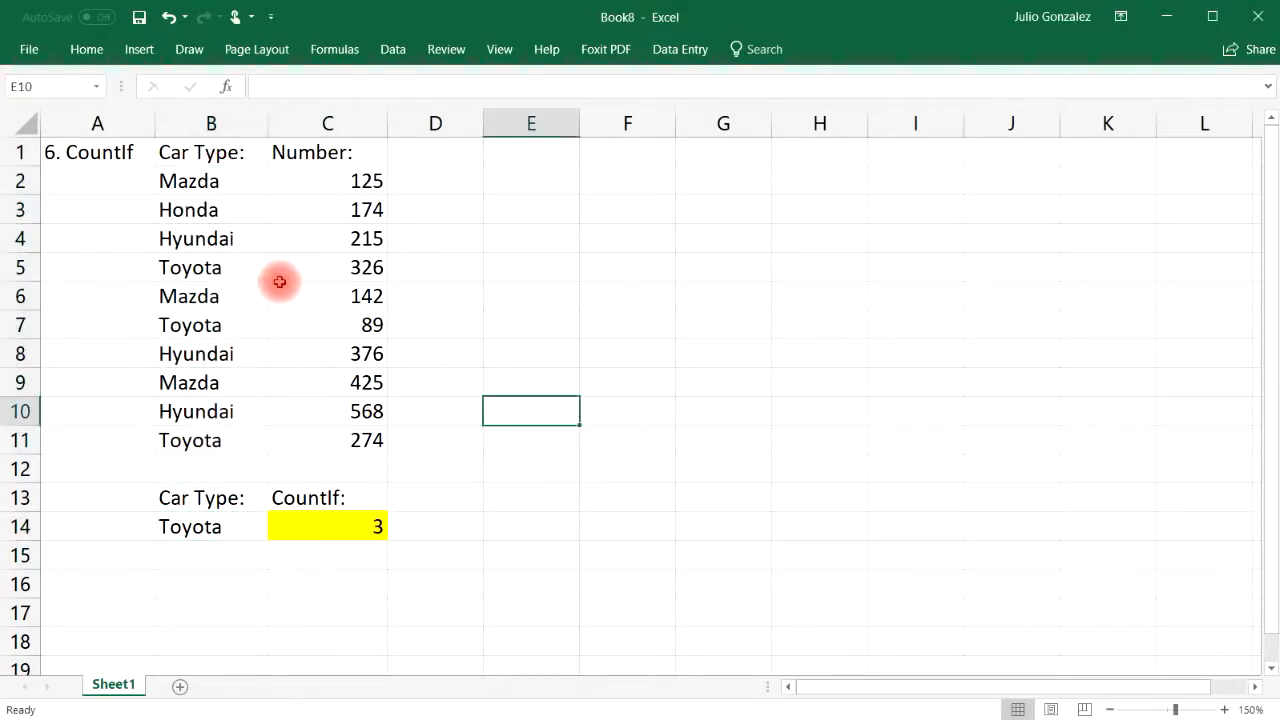
{"action": "left_click", "coordinate": [229, 277]}
{"action": "left_click", "coordinate": [235, 325], "text": "ctrl"}
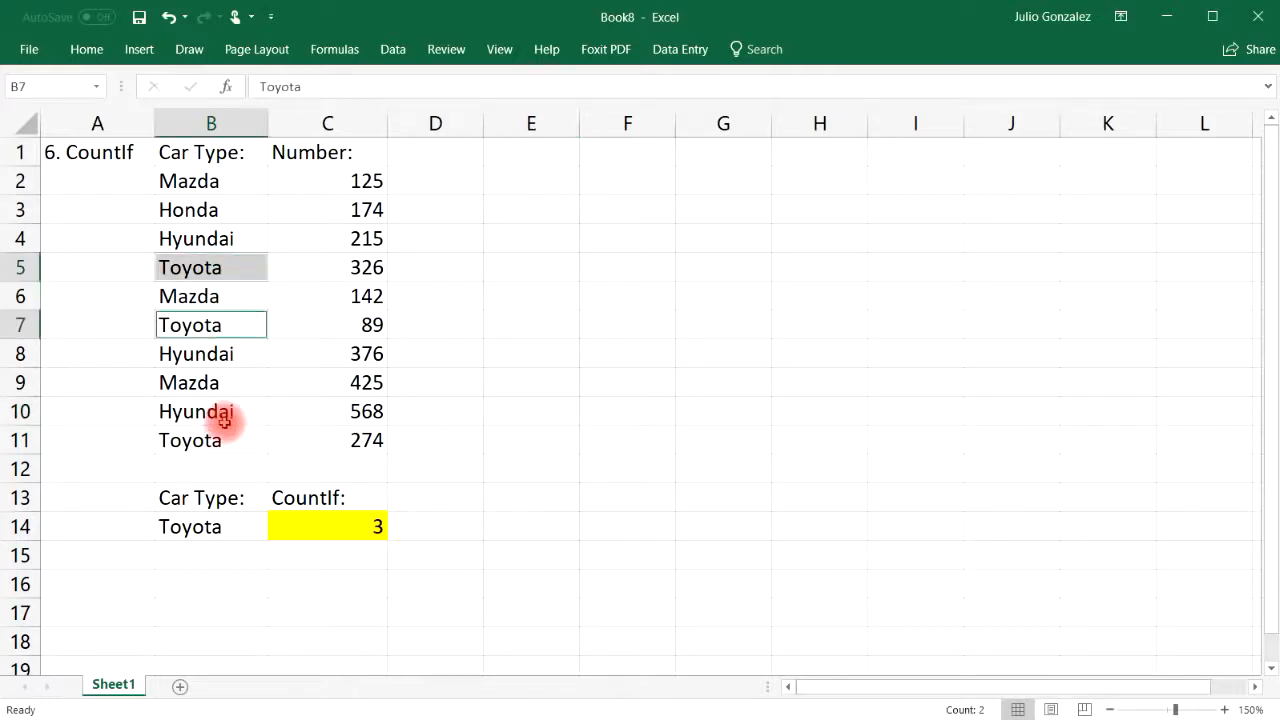
{"action": "left_click", "coordinate": [223, 438], "text": "ctrl"}
{"action": "left_click", "coordinate": [223, 578]}
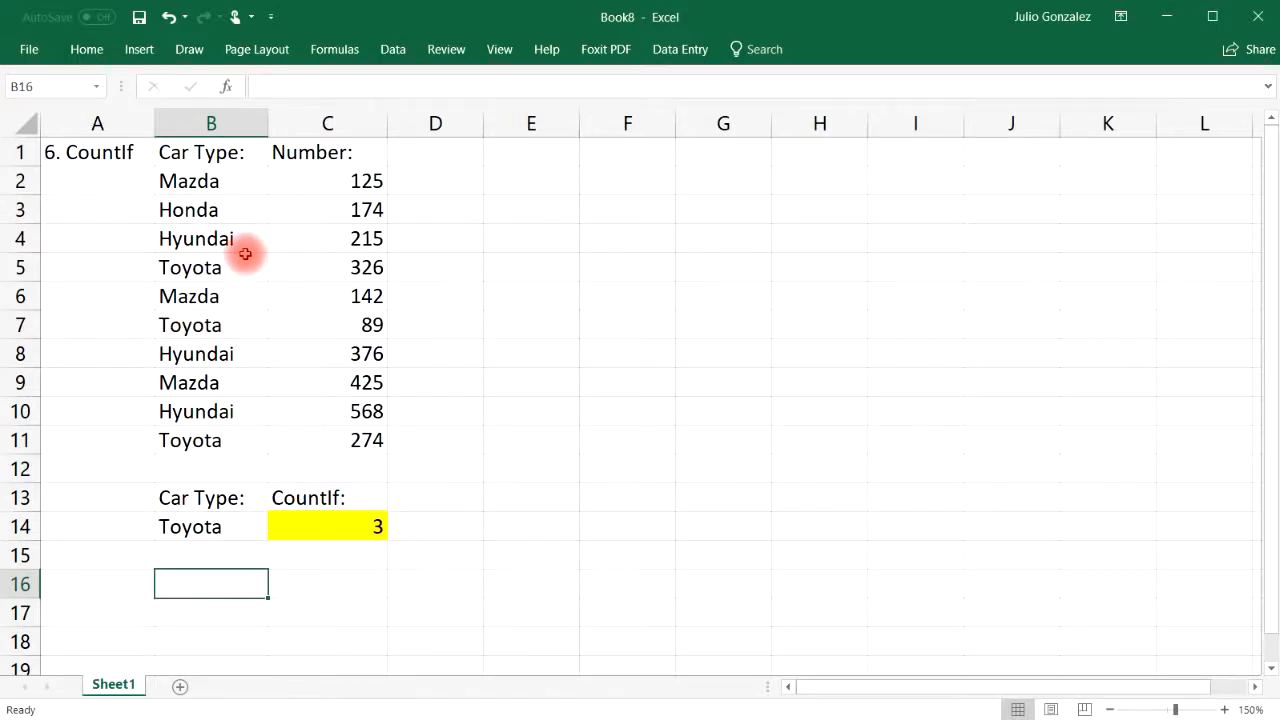
Change the car type criterion in B14 to Honda, giving a count of 1
{"action": "left_click", "coordinate": [214, 212]}
{"action": "left_click", "coordinate": [178, 528]}
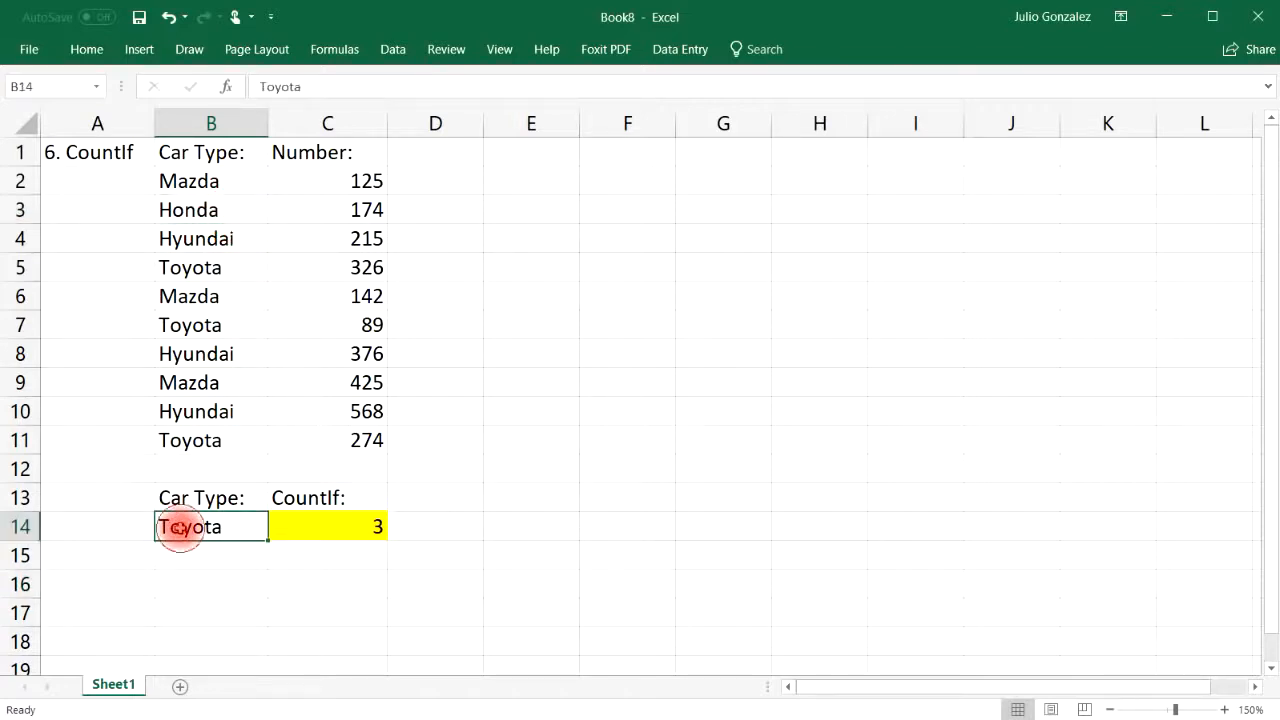
{"action": "type", "text": "Honda"}
{"action": "key", "text": "Return"}
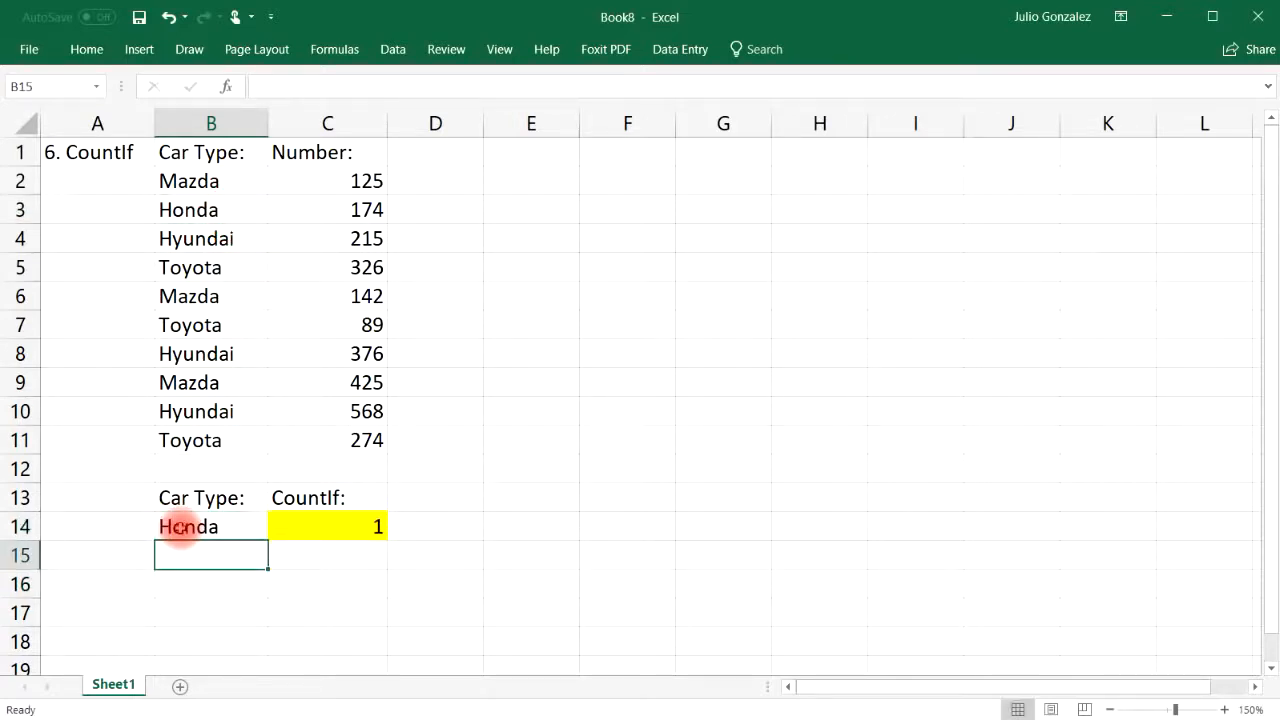
Add Mazda in B12 and point out the Mazda entries in B2, B6, B9 and B12
{"action": "left_click", "coordinate": [200, 466]}
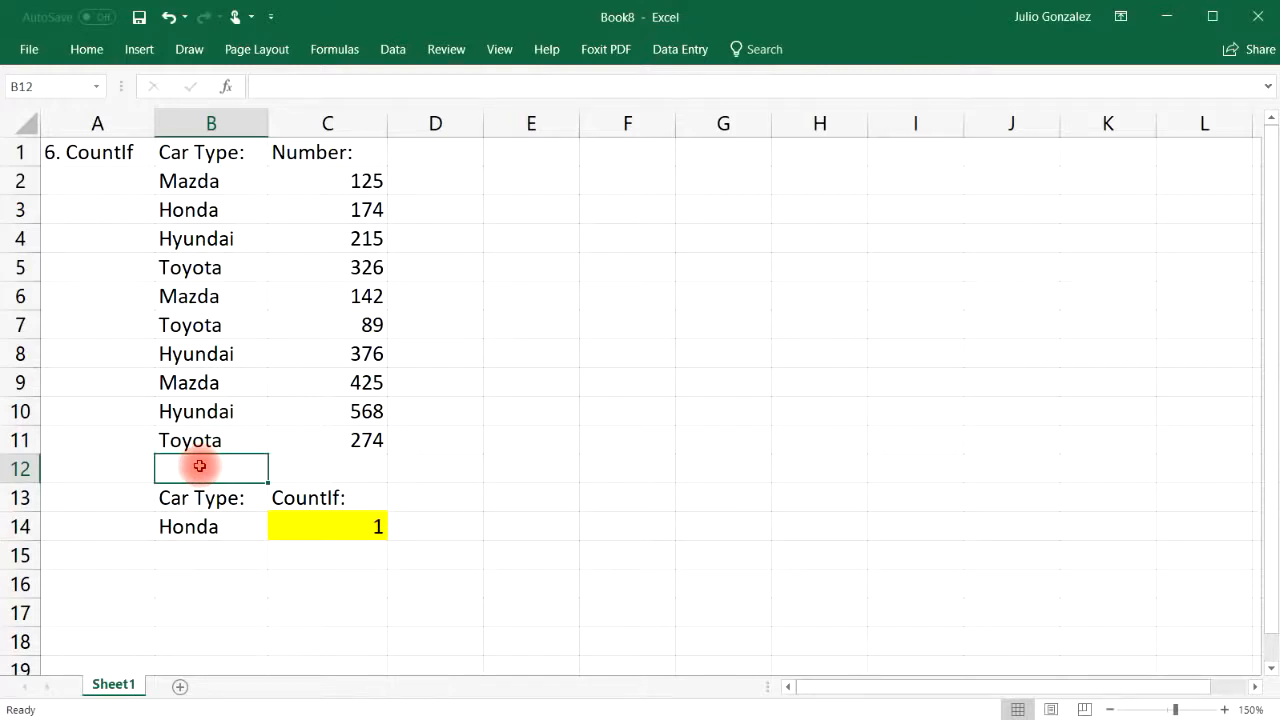
{"action": "type", "text": "Mazda"}
{"action": "key", "text": "Return"}
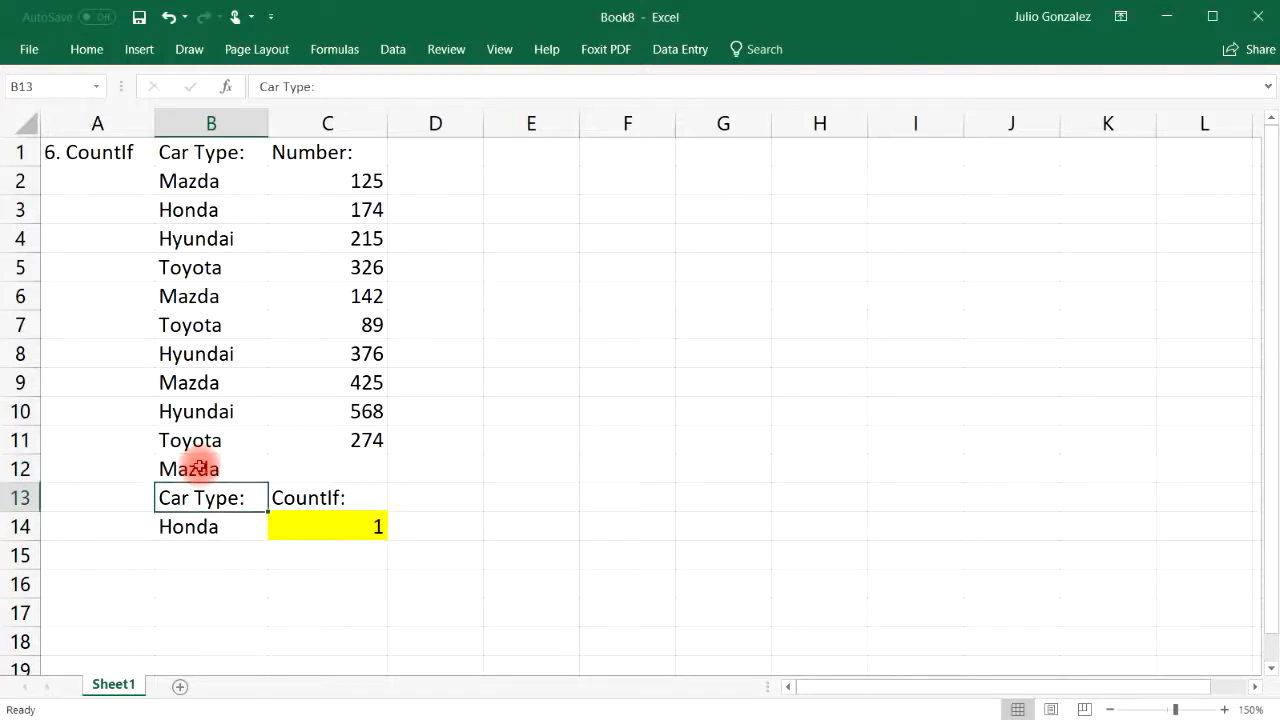
{"action": "left_click", "coordinate": [229, 180]}
{"action": "left_click", "coordinate": [229, 296]}
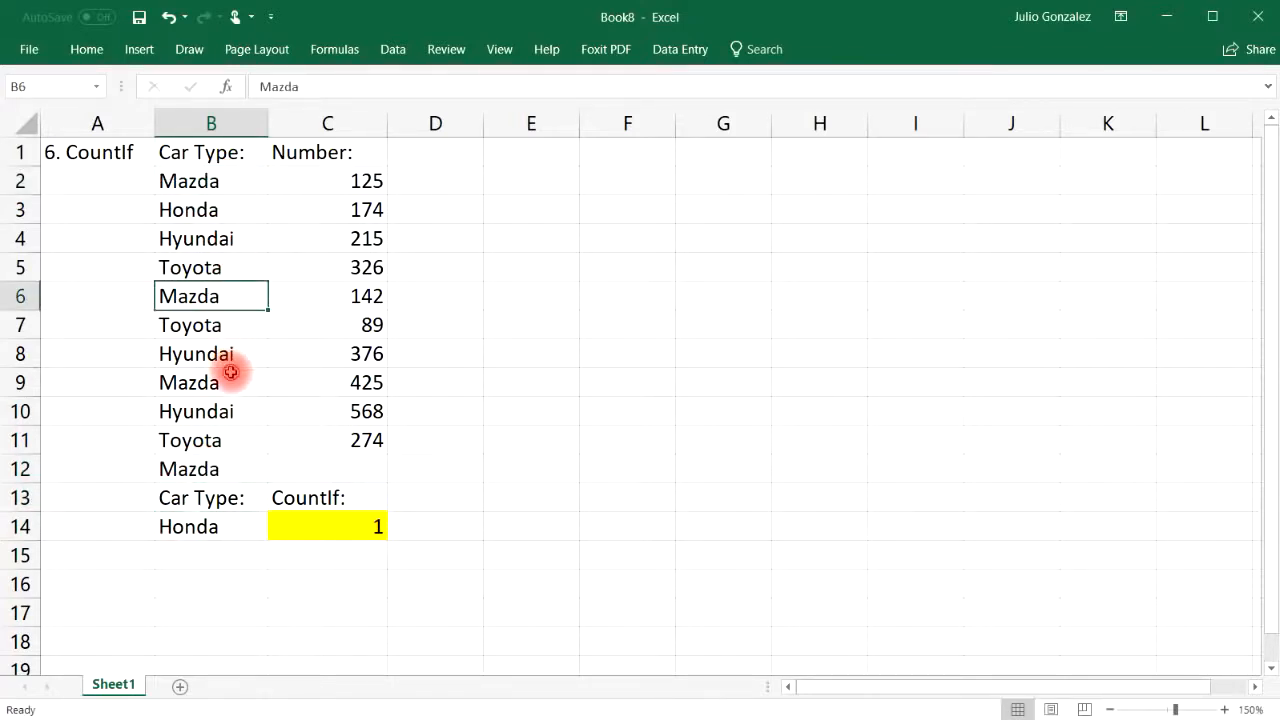
{"action": "left_click", "coordinate": [231, 374]}
{"action": "left_click", "coordinate": [209, 462]}
{"action": "left_click", "coordinate": [204, 178]}
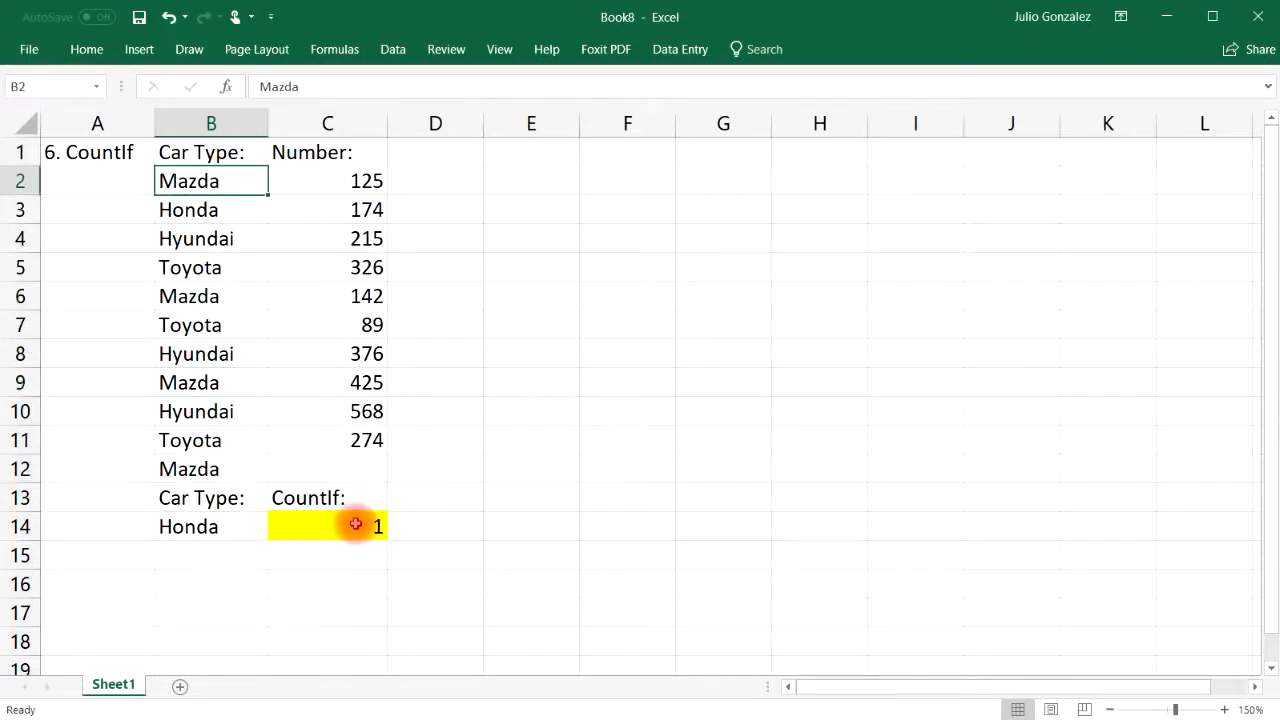
Change the Toyota in B11 to Mazda
{"action": "left_click", "coordinate": [214, 441]}
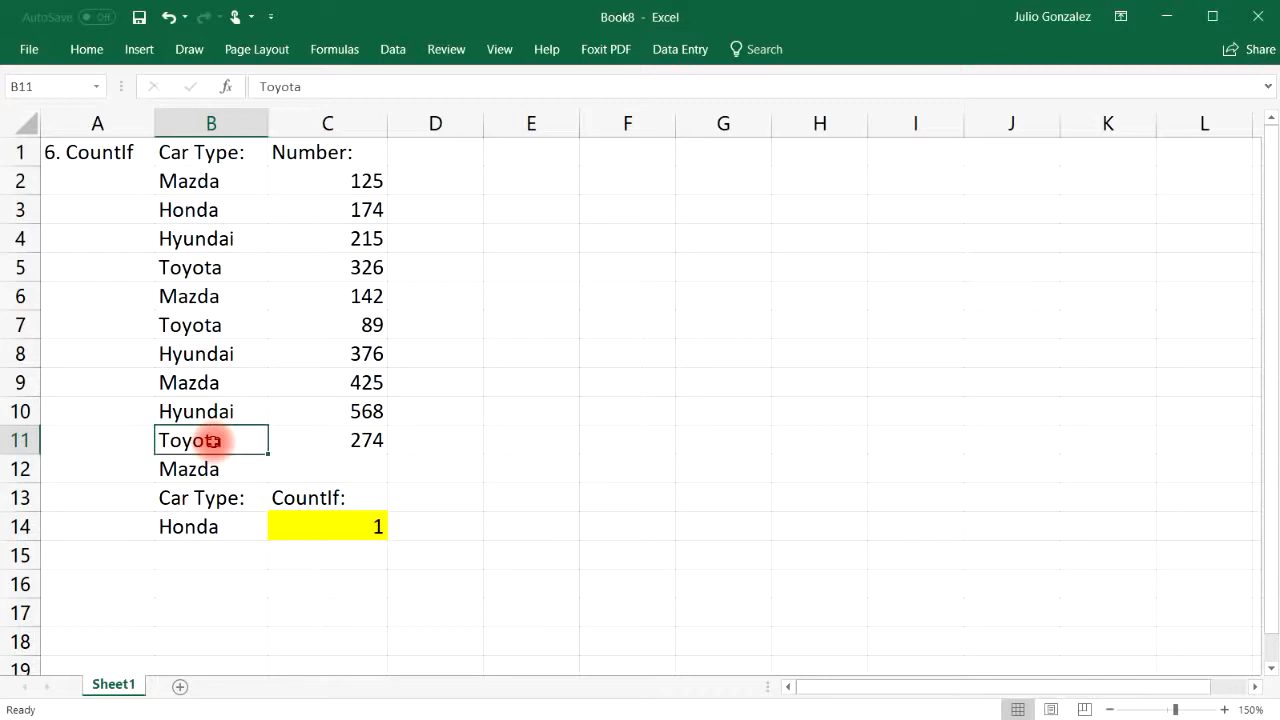
{"action": "type", "text": "Mazda"}
{"action": "key", "text": "Return"}
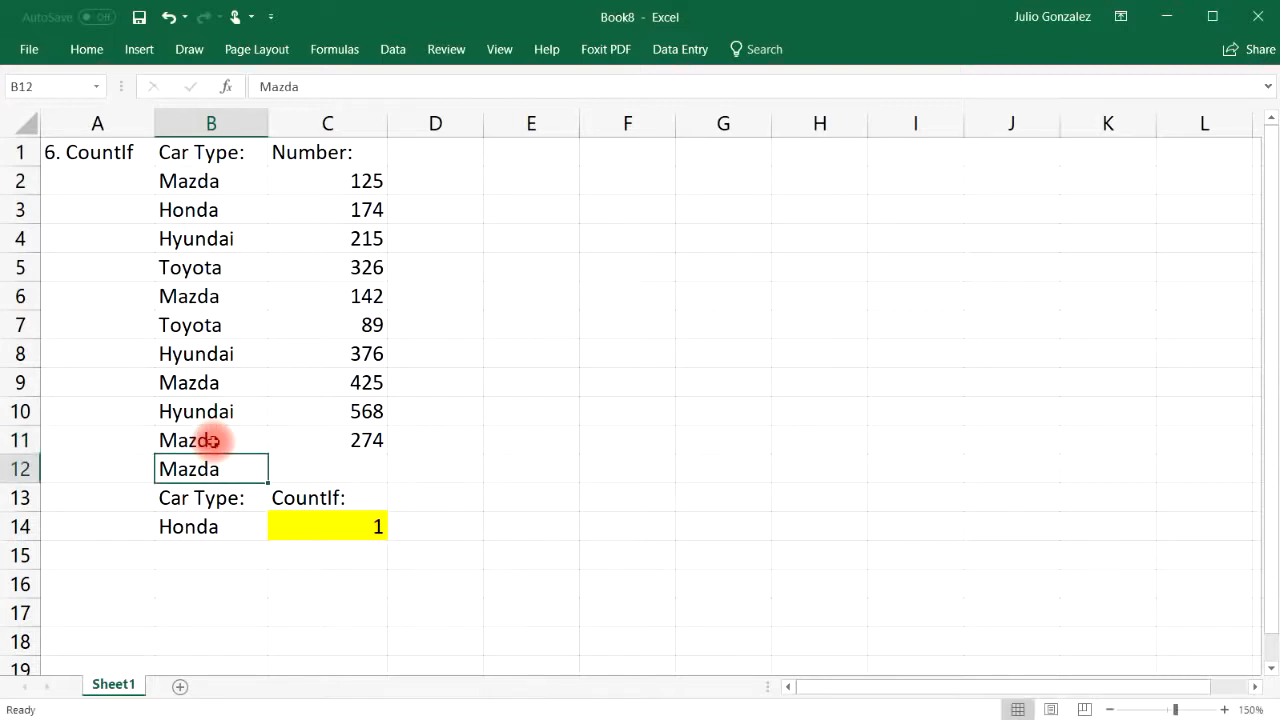
Review the car type list and set the B14 criterion to Mazda, giving a count of 4
{"action": "left_click_drag", "start_coordinate": [171, 177], "coordinate": [200, 432]}
{"action": "left_click", "coordinate": [443, 436]}
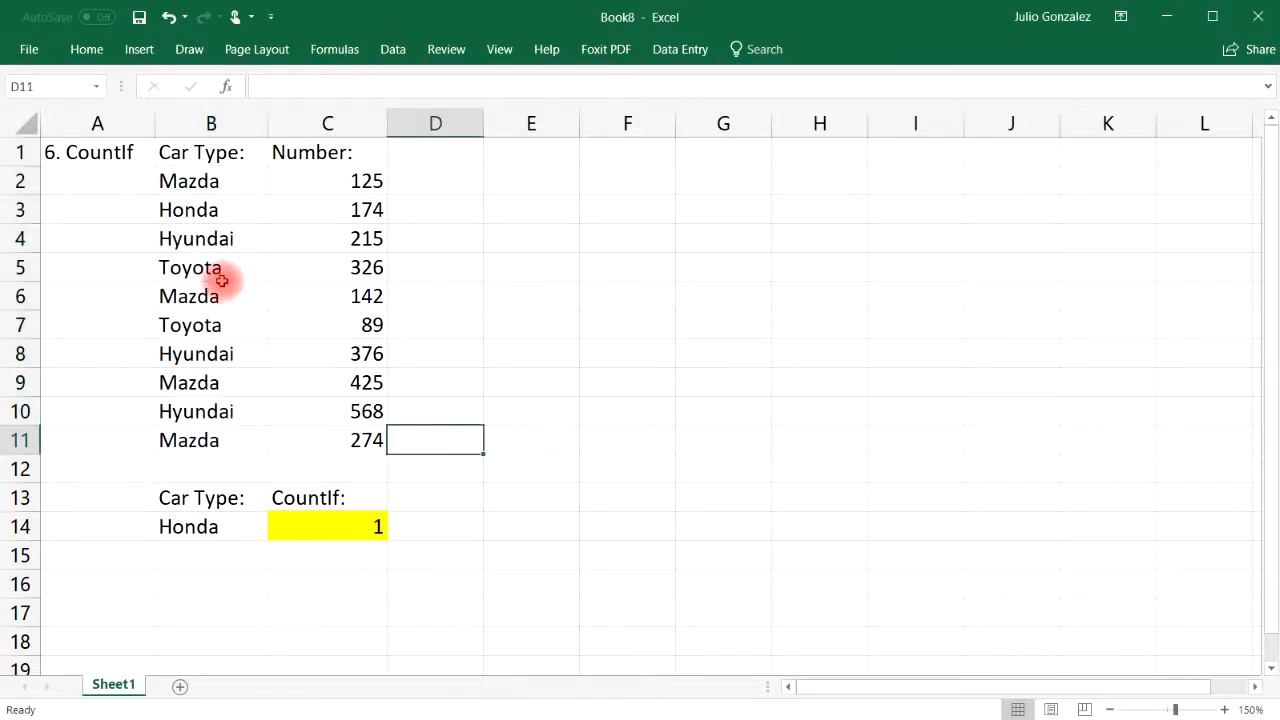
{"action": "left_click", "coordinate": [207, 185]}
{"action": "left_click", "coordinate": [206, 276]}
{"action": "left_click", "coordinate": [198, 300]}
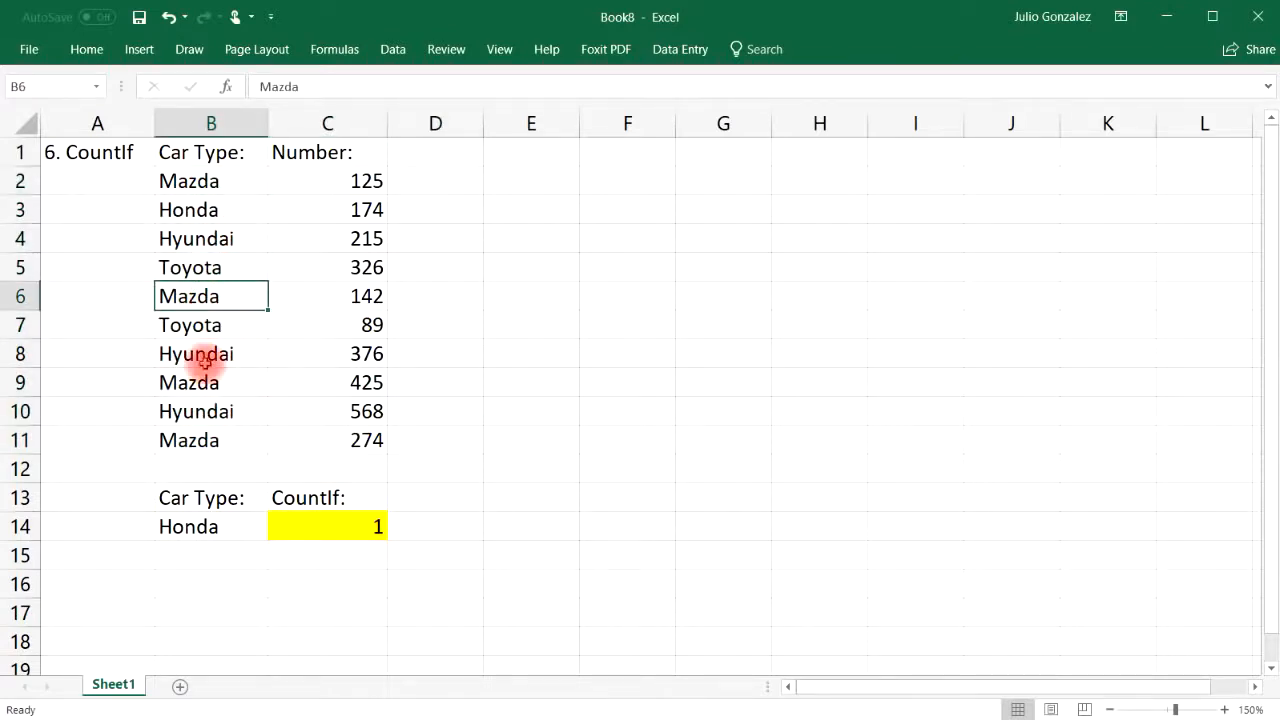
{"action": "left_click", "coordinate": [200, 382]}
{"action": "left_click", "coordinate": [204, 440]}
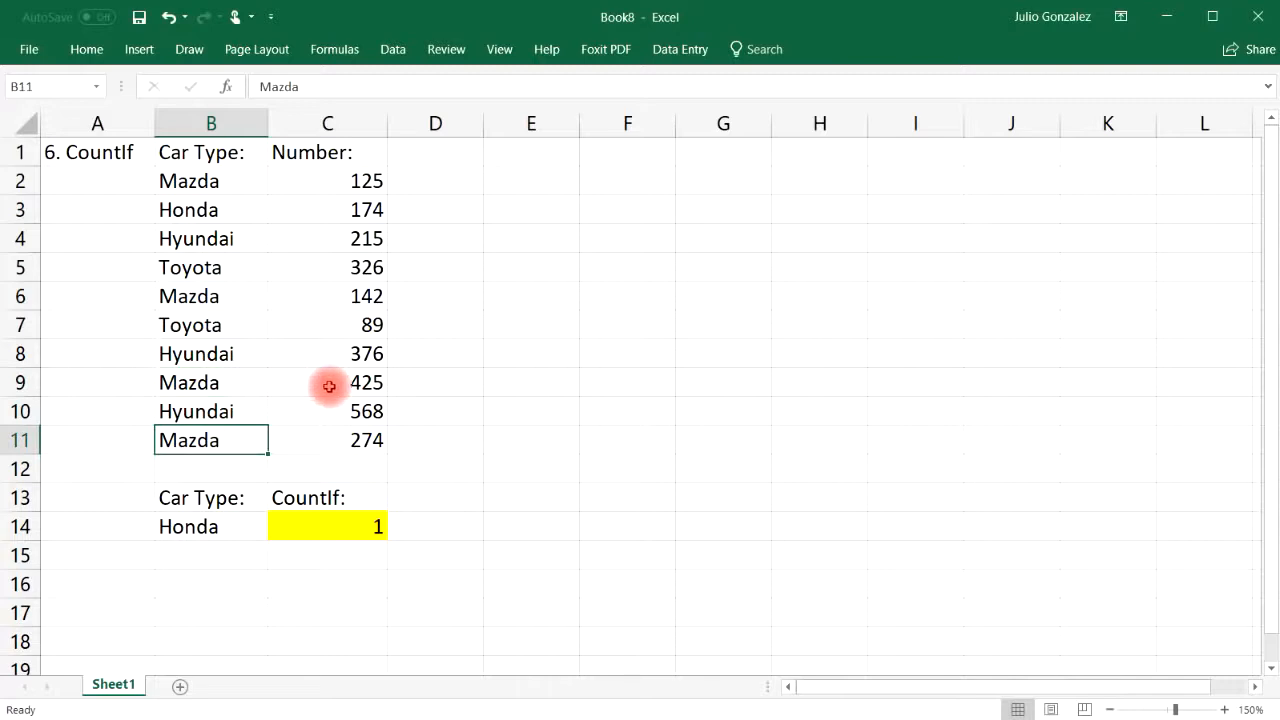
{"action": "left_click", "coordinate": [189, 526]}
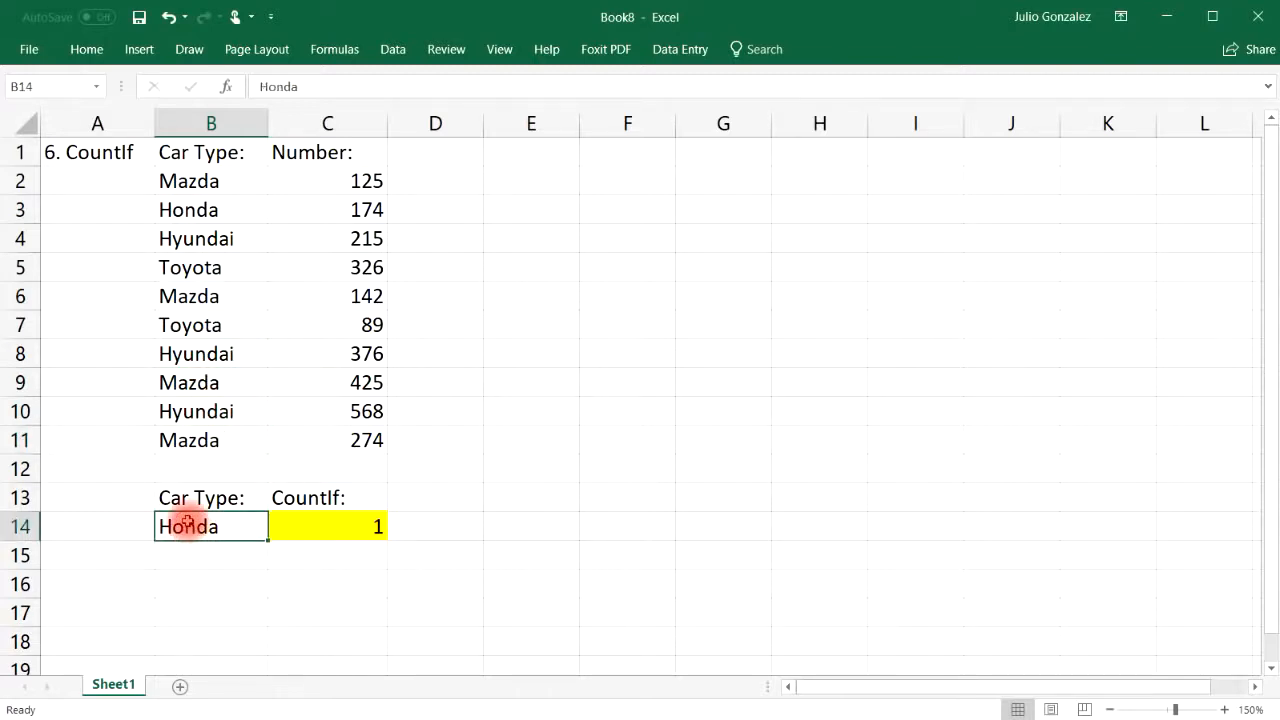
{"action": "type", "text": "M"}
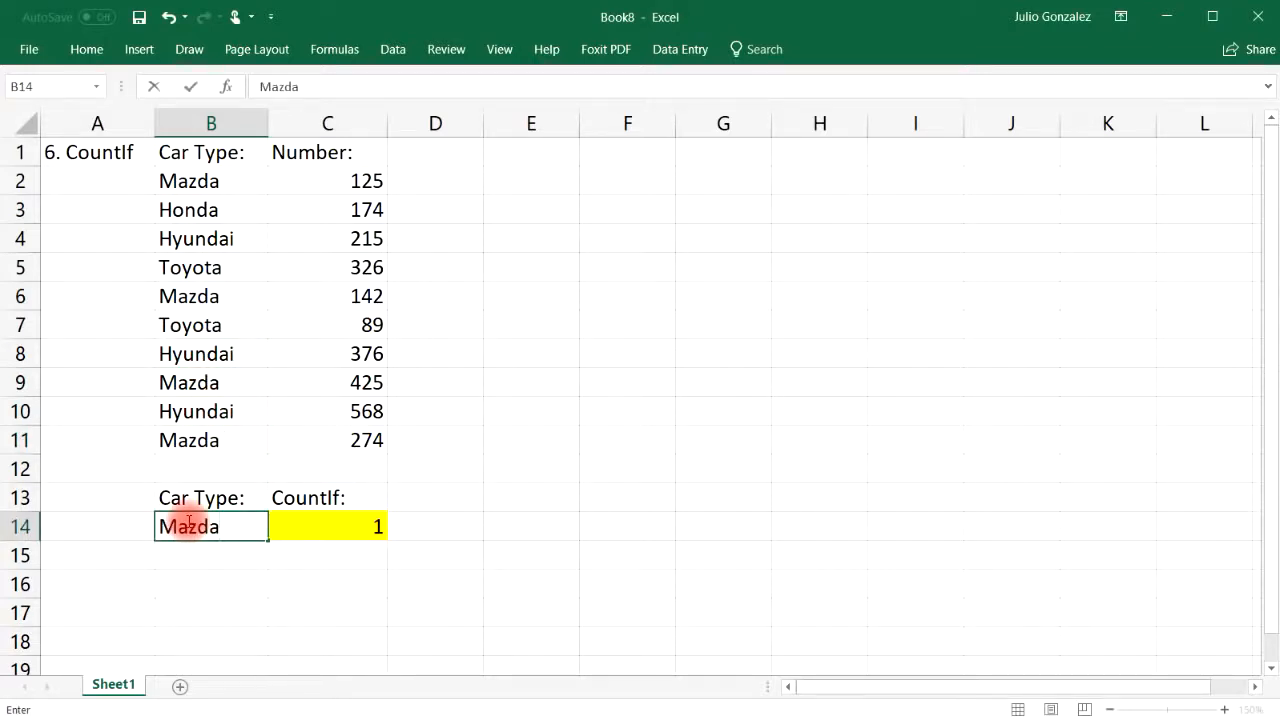
{"action": "type", "text": "azda"}
{"action": "key", "text": "Return"}
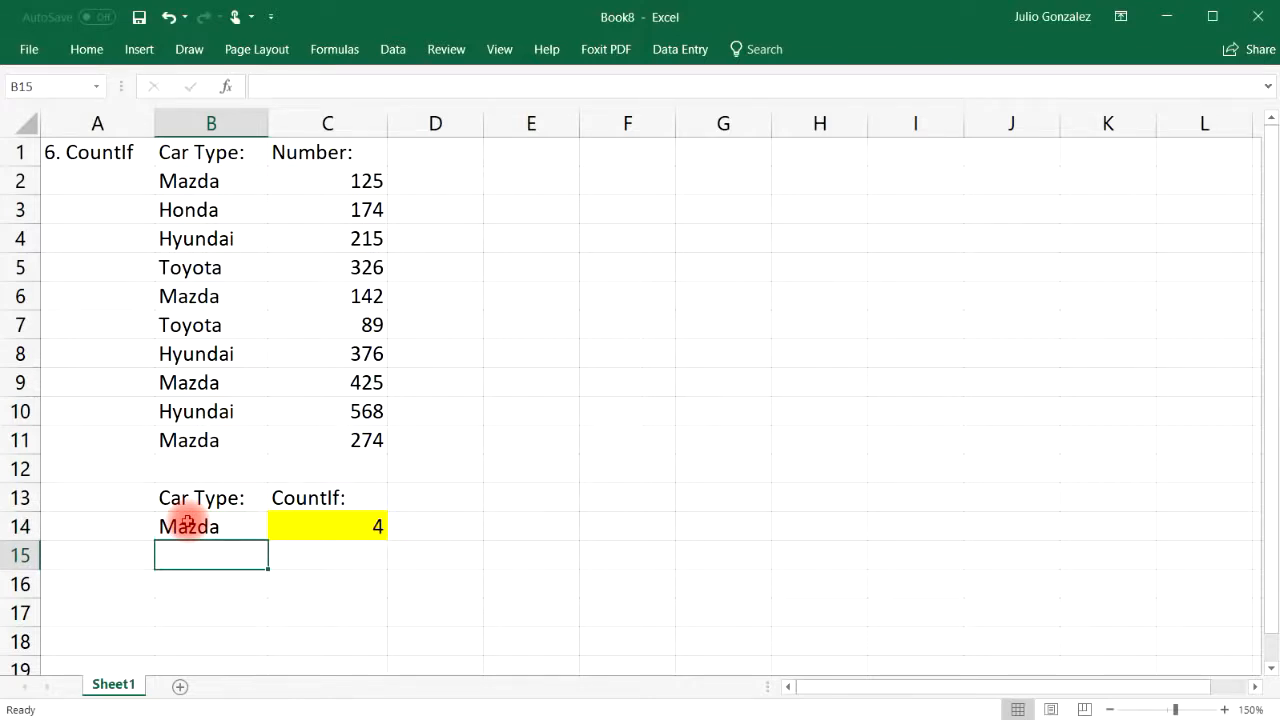
Point out the Toyota entries and set the B14 criterion back to Toyota, giving 2
{"action": "left_click", "coordinate": [190, 327]}
{"action": "left_click", "coordinate": [189, 268]}
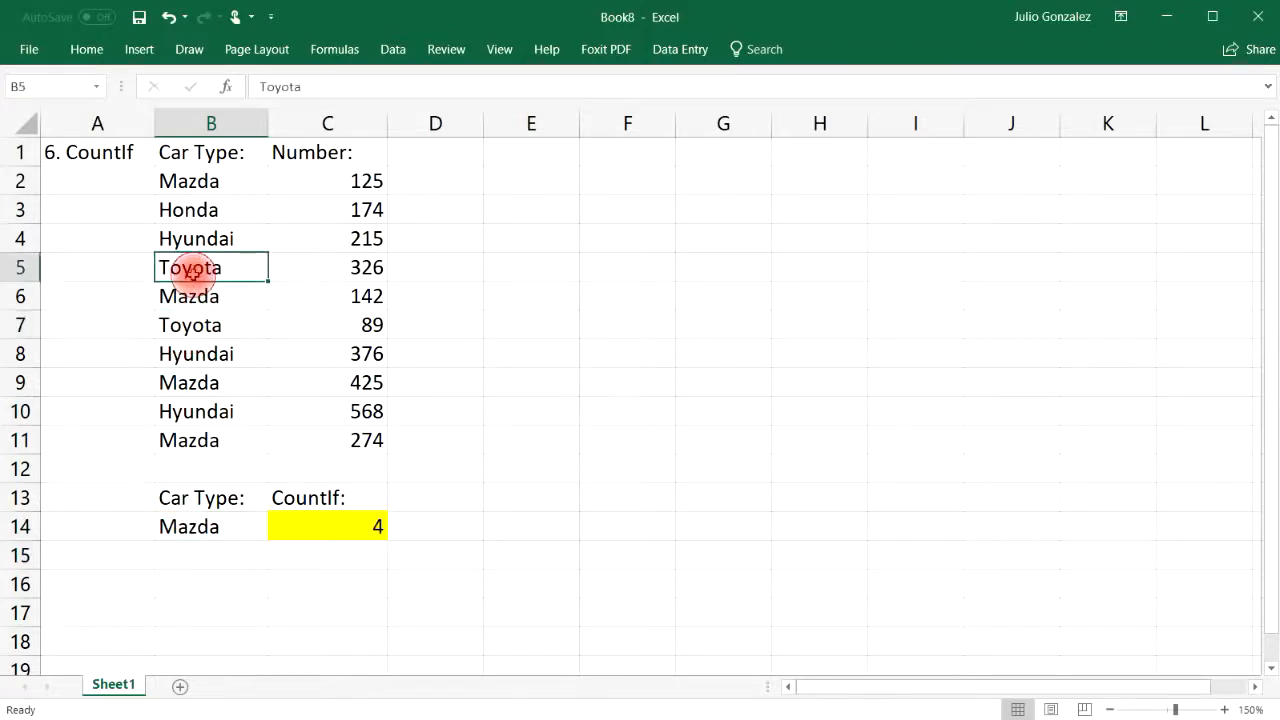
{"action": "left_click", "coordinate": [192, 520]}
{"action": "type", "text": "Toyota"}
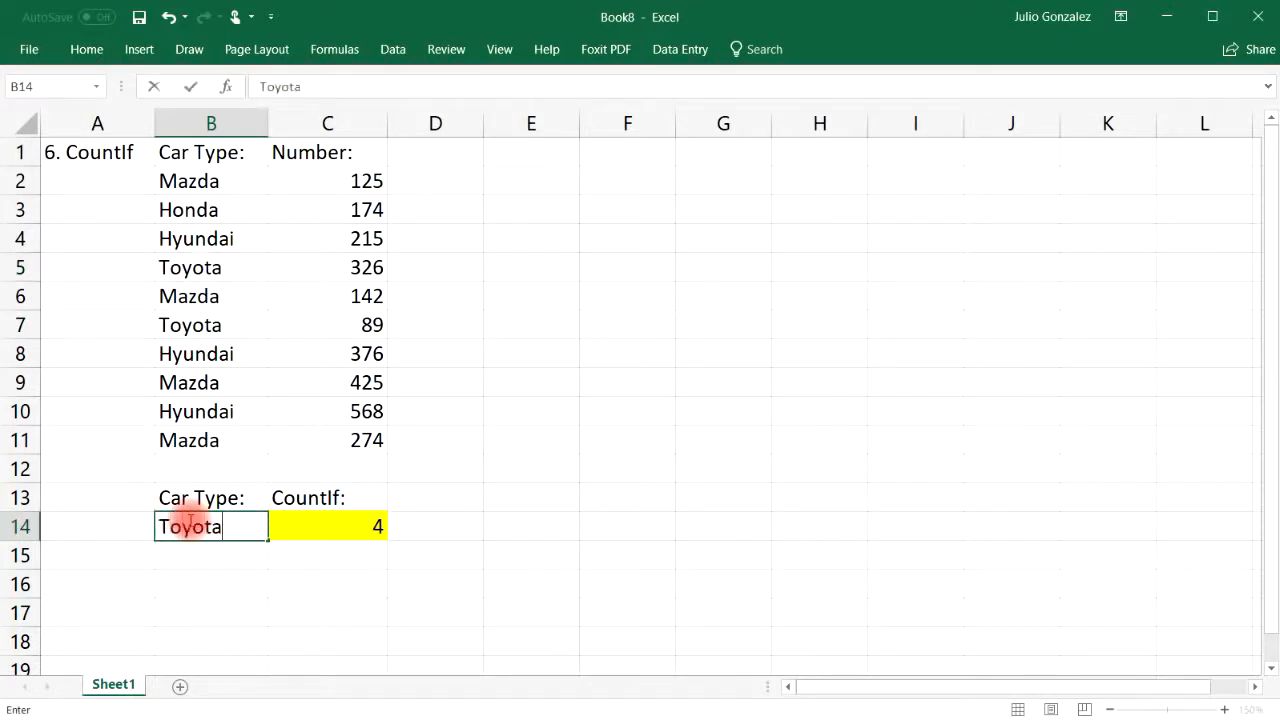
{"action": "key", "text": "Return"}
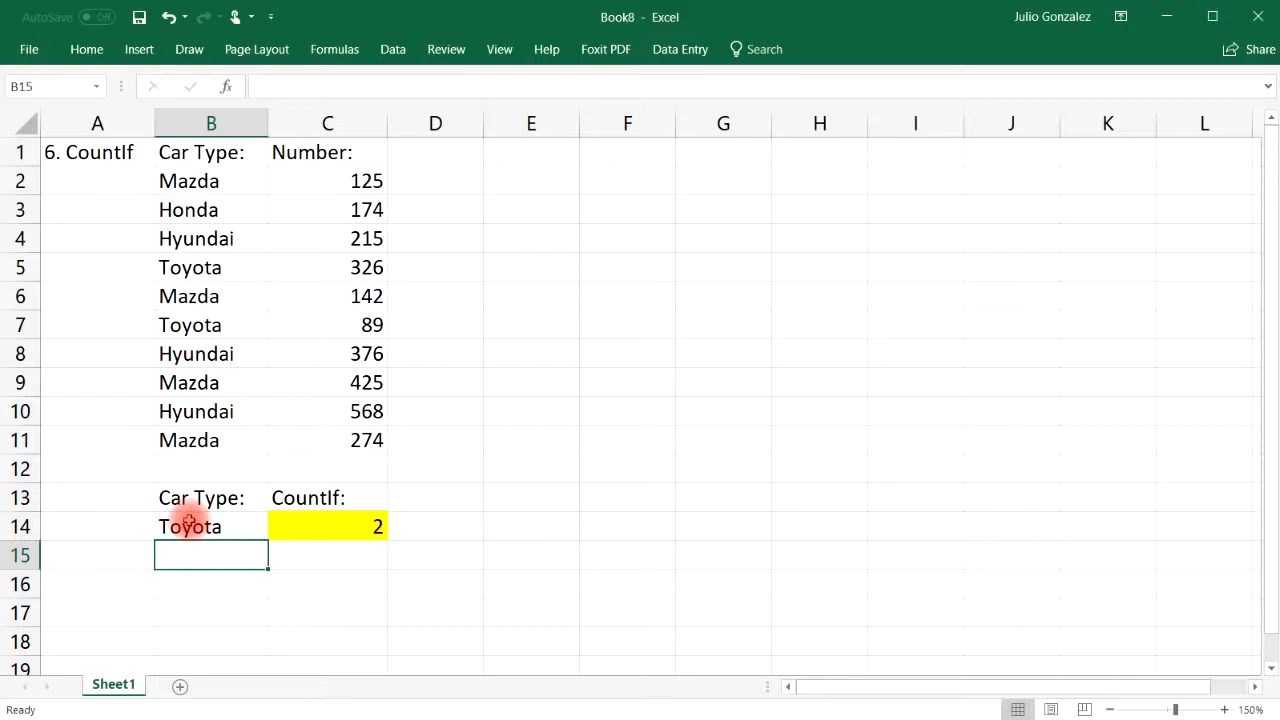
{"action": "left_click_drag", "start_coordinate": [223, 180], "coordinate": [235, 432]}
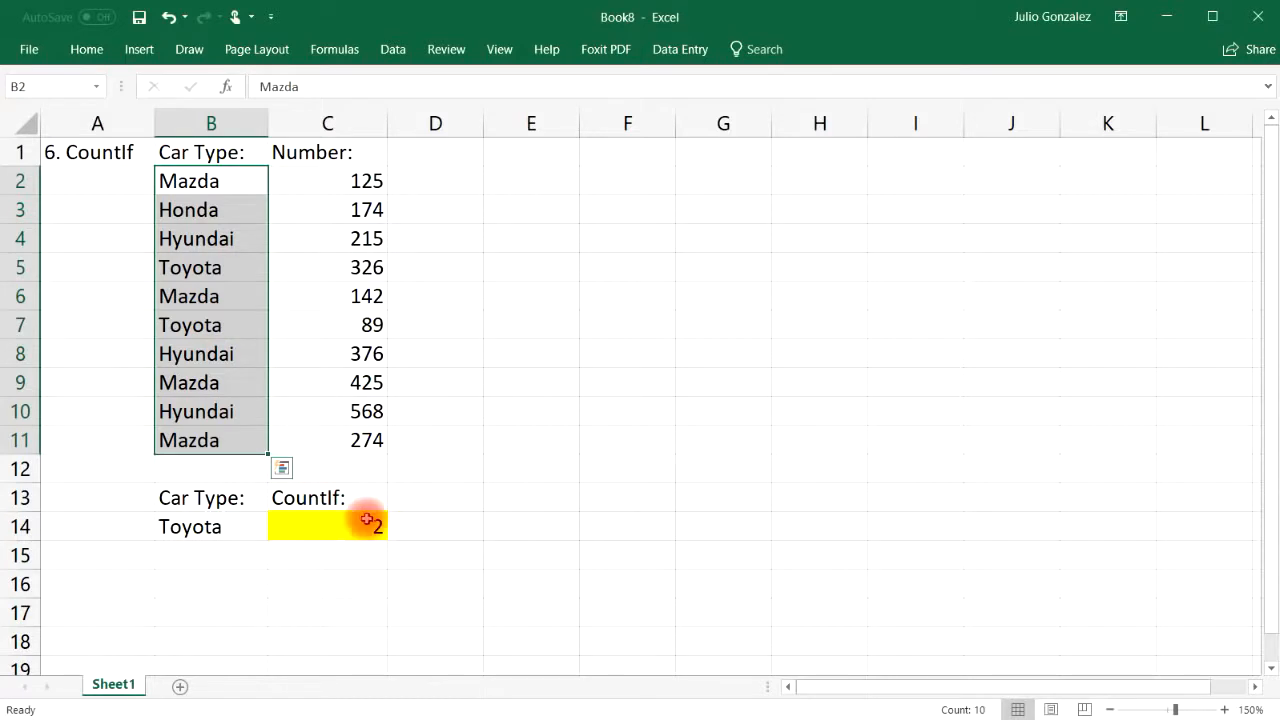
{"action": "left_click", "coordinate": [337, 552]}
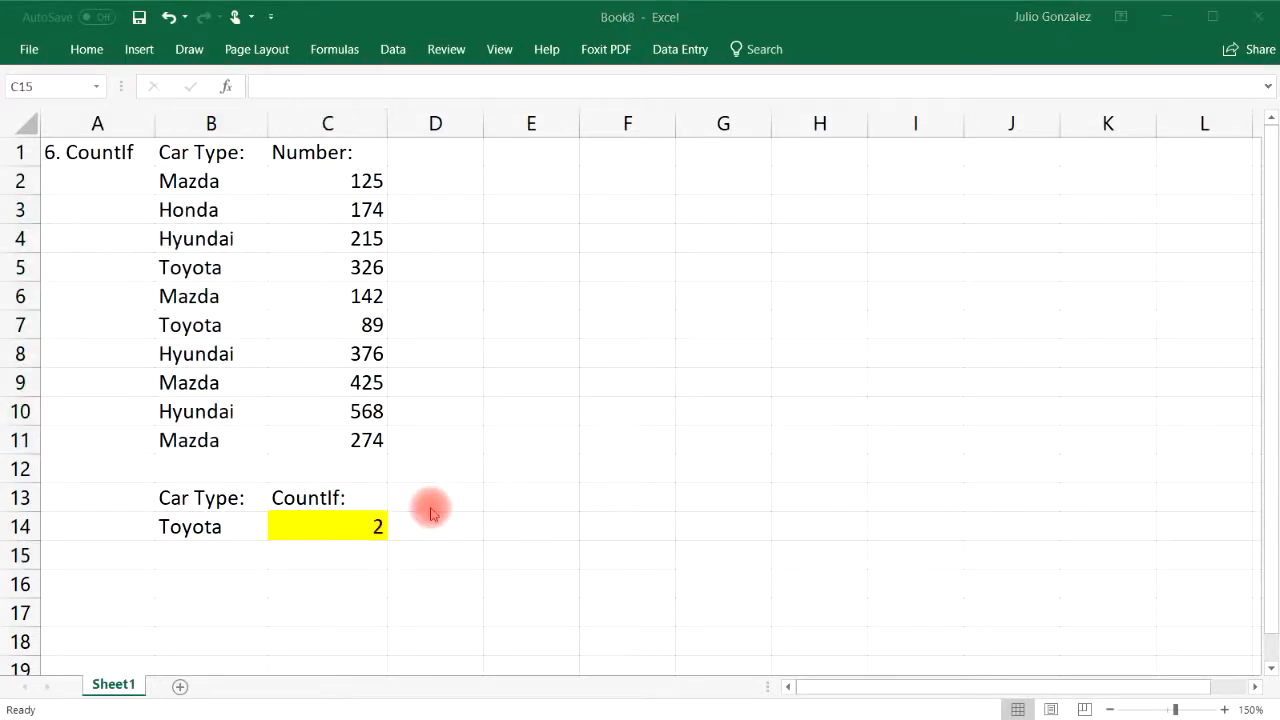
Clear the CountIf example in A1:C14 and enter the heading '7. Concatenate' in A1
{"action": "left_click_drag", "start_coordinate": [94, 150], "coordinate": [337, 526]}
{"action": "key", "text": "Delete"}
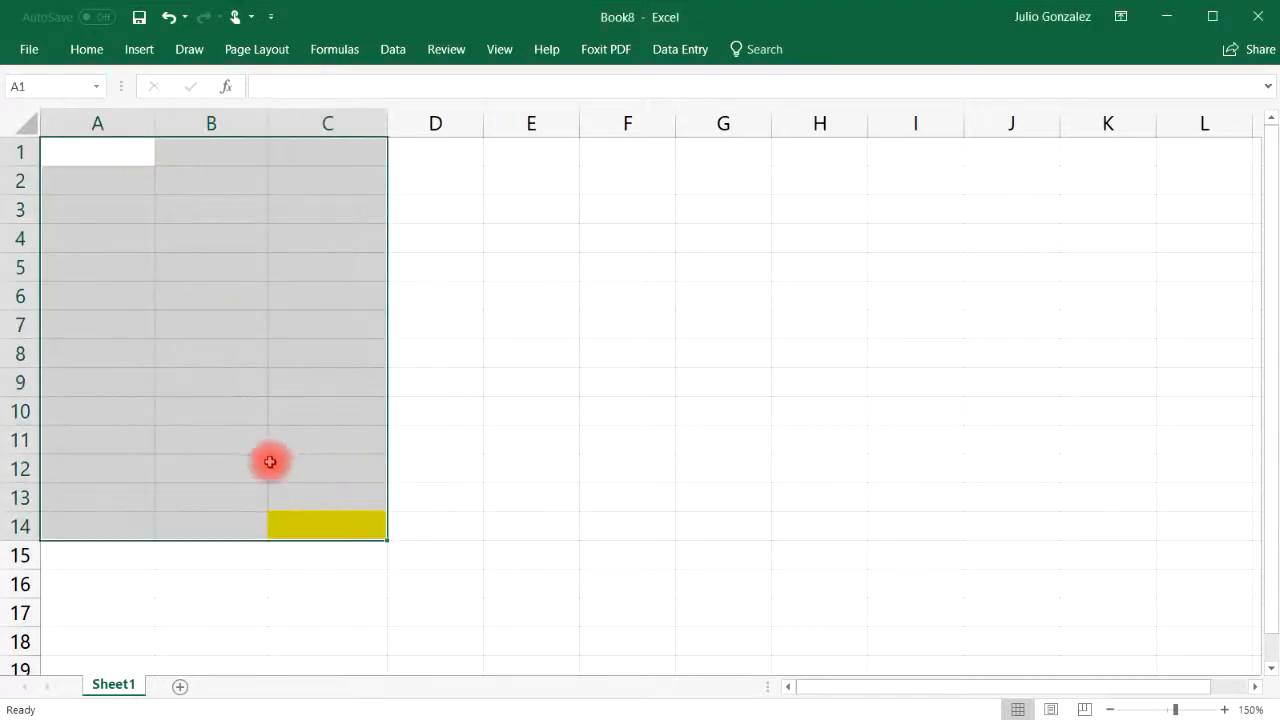
{"action": "left_click", "coordinate": [80, 160]}
{"action": "type", "text": "7.  Conca"}
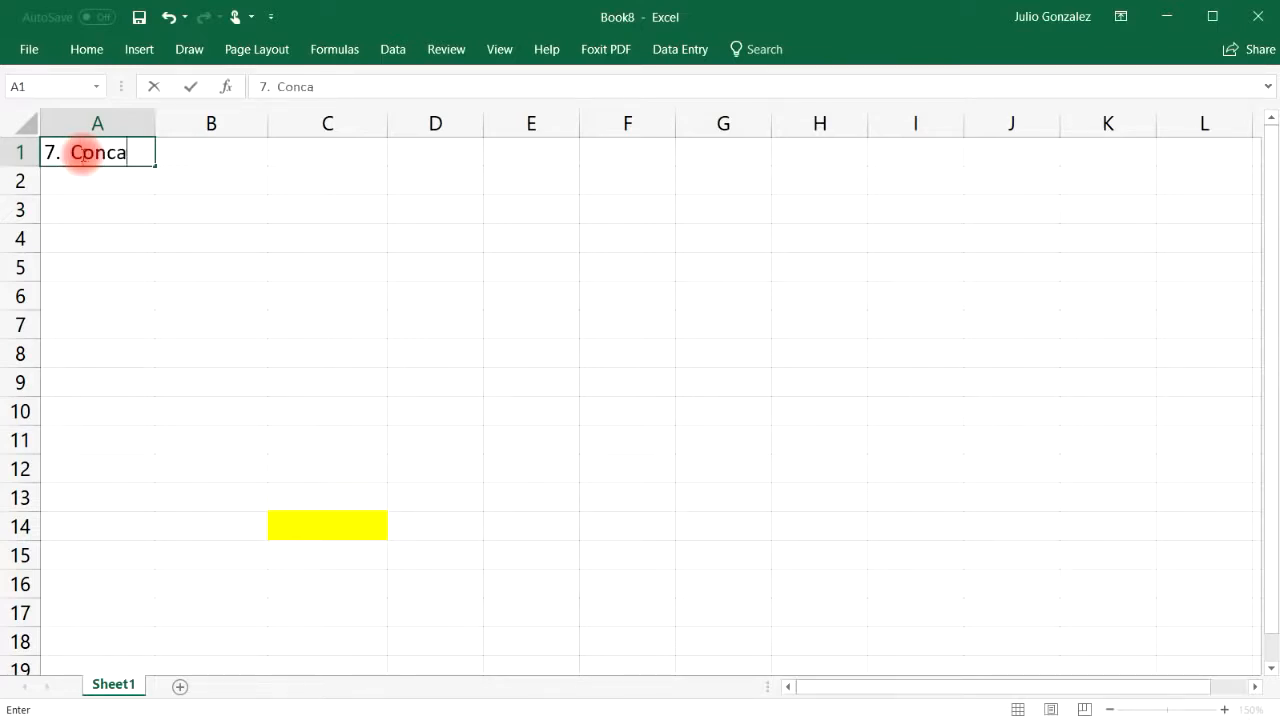
{"action": "type", "text": "tenate"}
{"action": "key", "text": "ctrl+Return"}
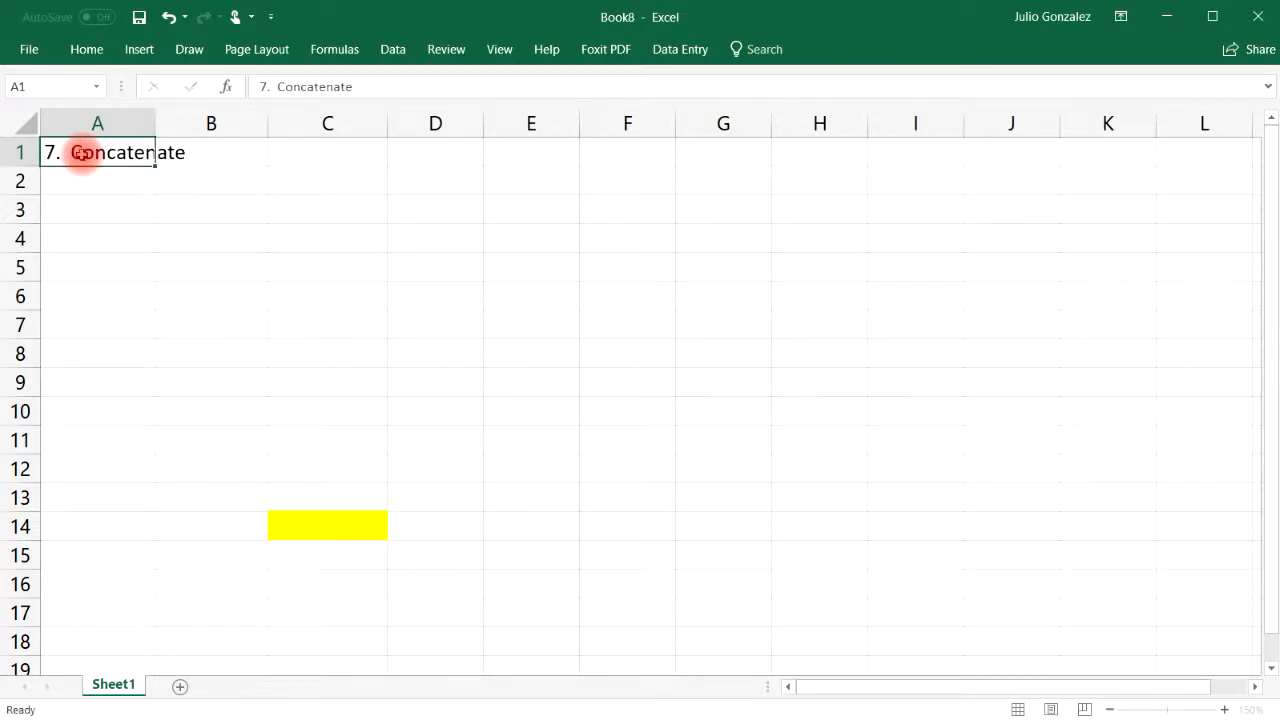
Widen column A to fit the heading and select the yellow cell C14
{"action": "key", "text": "Right"}
{"action": "left_click_drag", "start_coordinate": [155, 123], "coordinate": [202, 126]}
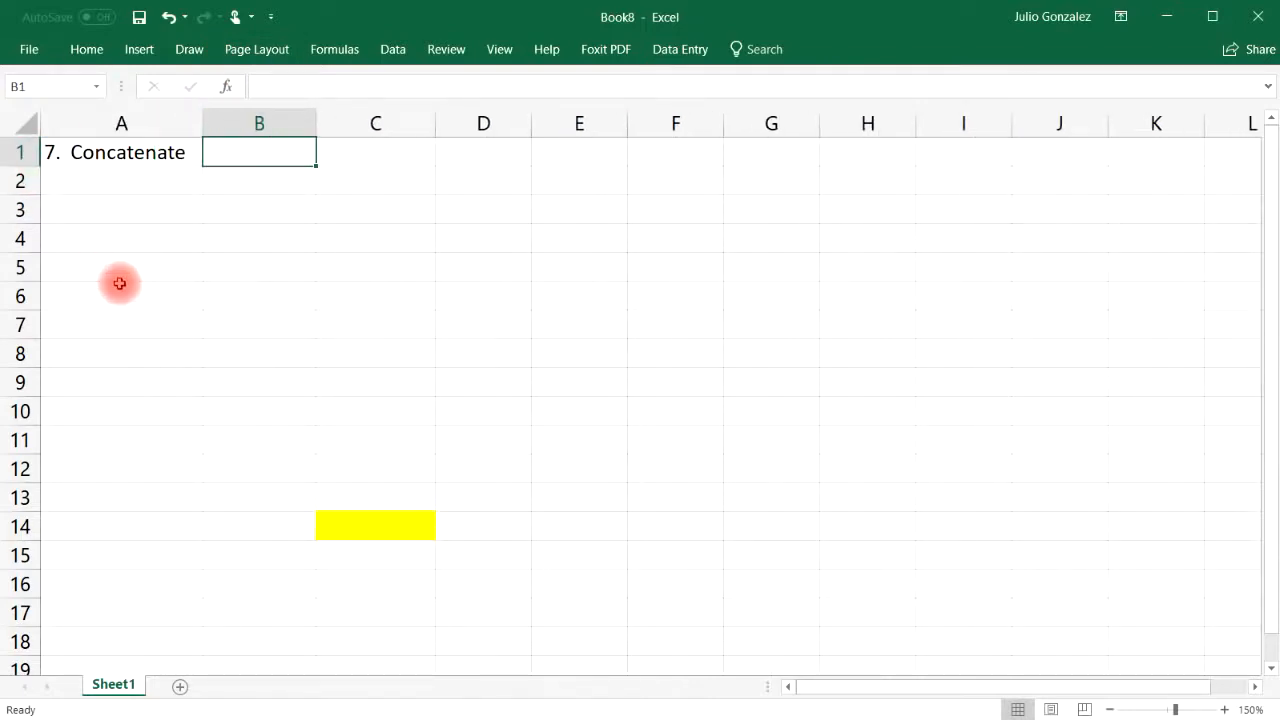
{"action": "left_click", "coordinate": [340, 526]}
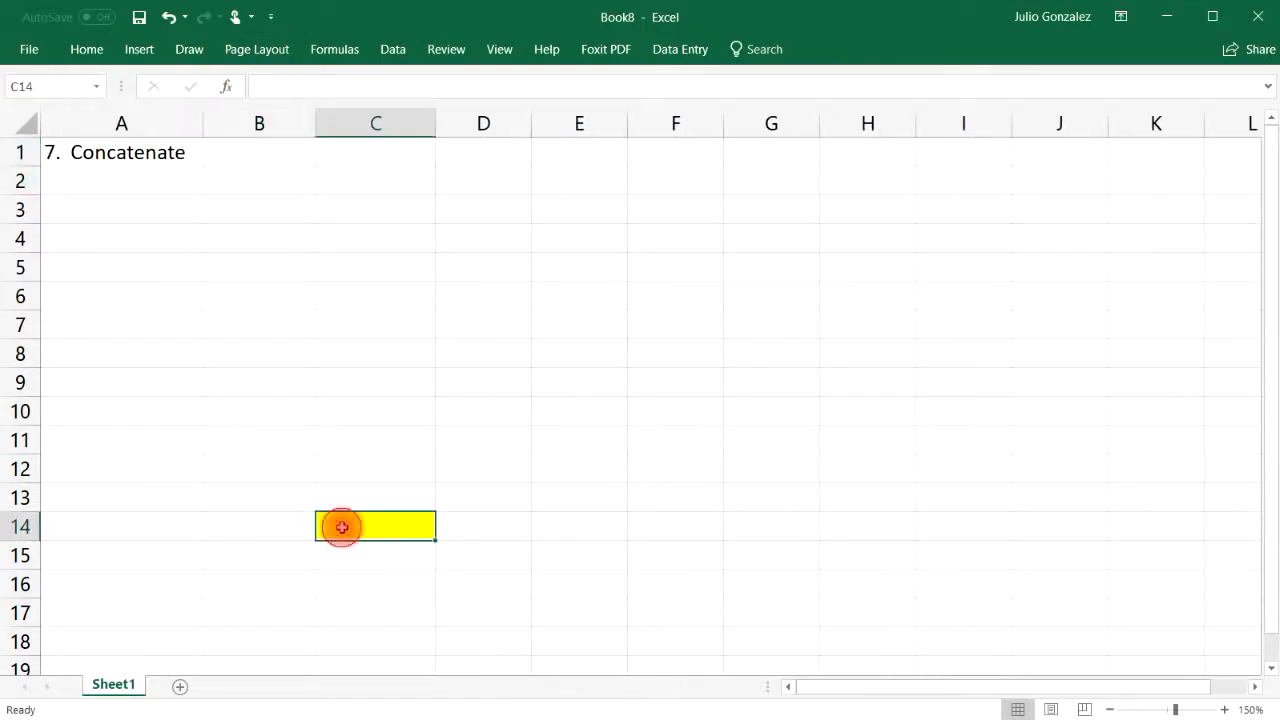
Remove the yellow fill from C14 using a white fill colour
{"action": "left_click", "coordinate": [87, 50]}
{"action": "left_click", "coordinate": [297, 116]}
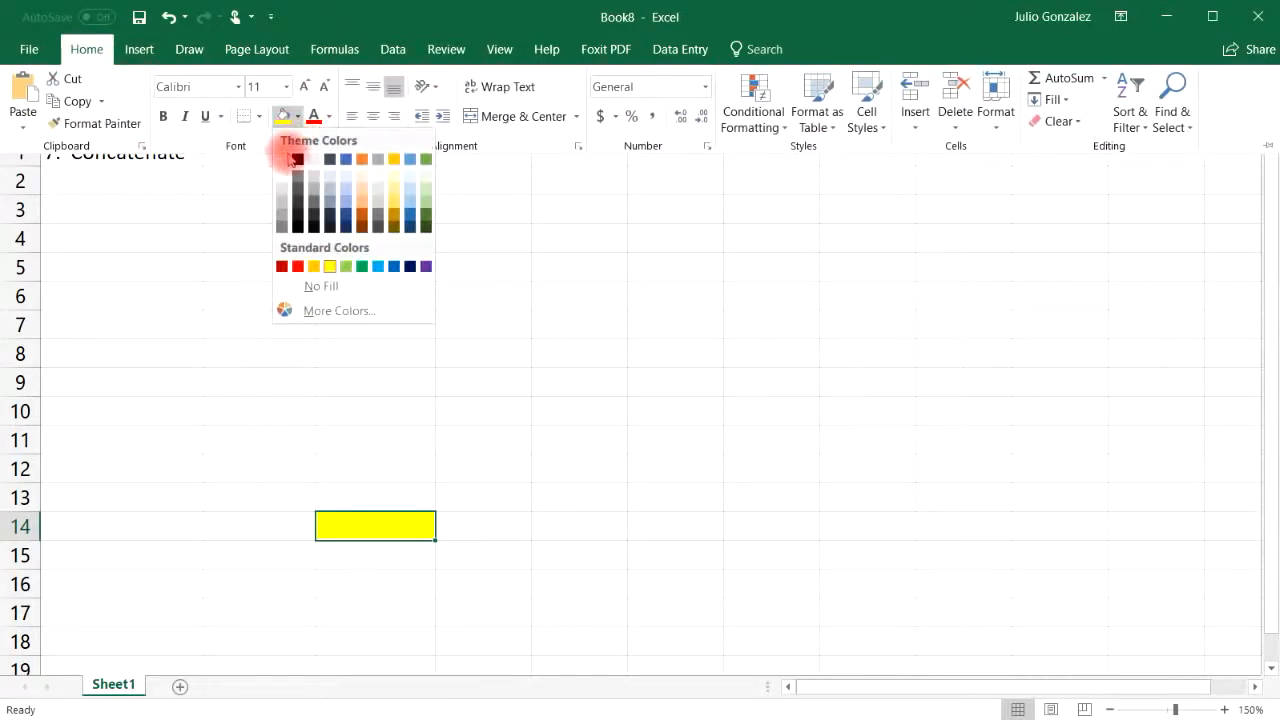
{"action": "left_click", "coordinate": [288, 159]}
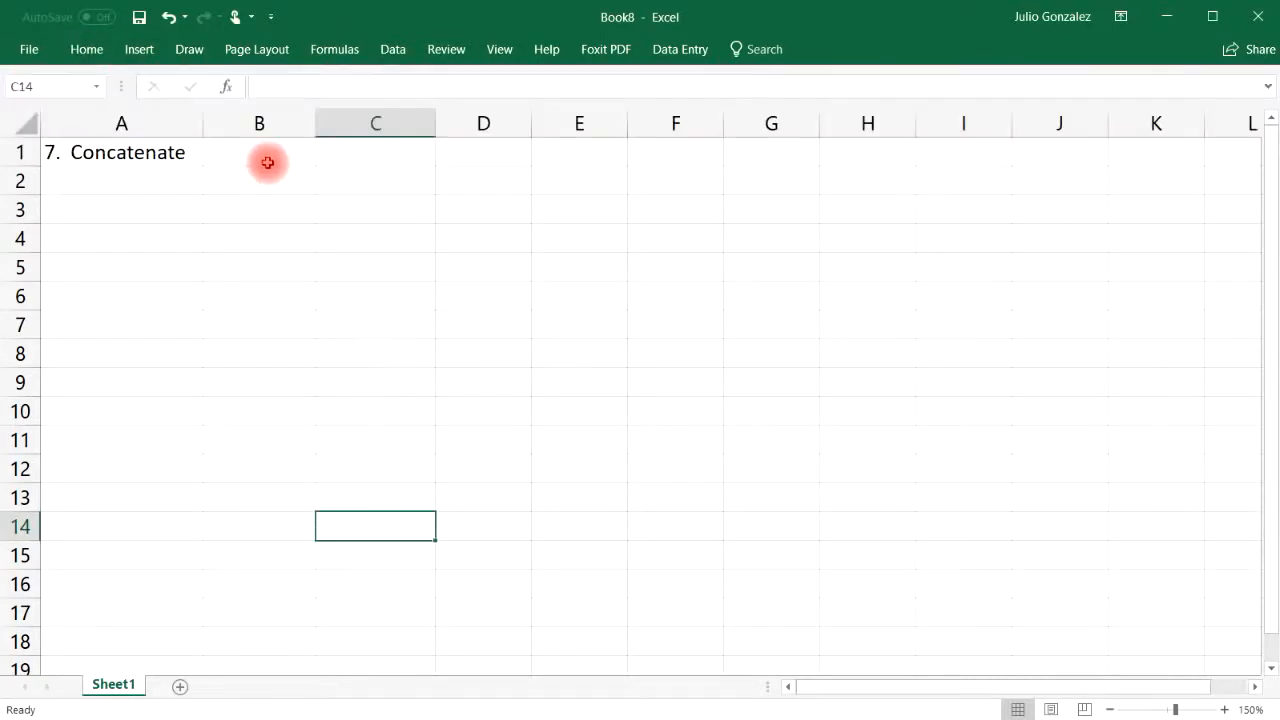
Enter the headers 'First Name' in B1 and 'Last Name' in C1, and widen column D
{"action": "left_click", "coordinate": [268, 163]}
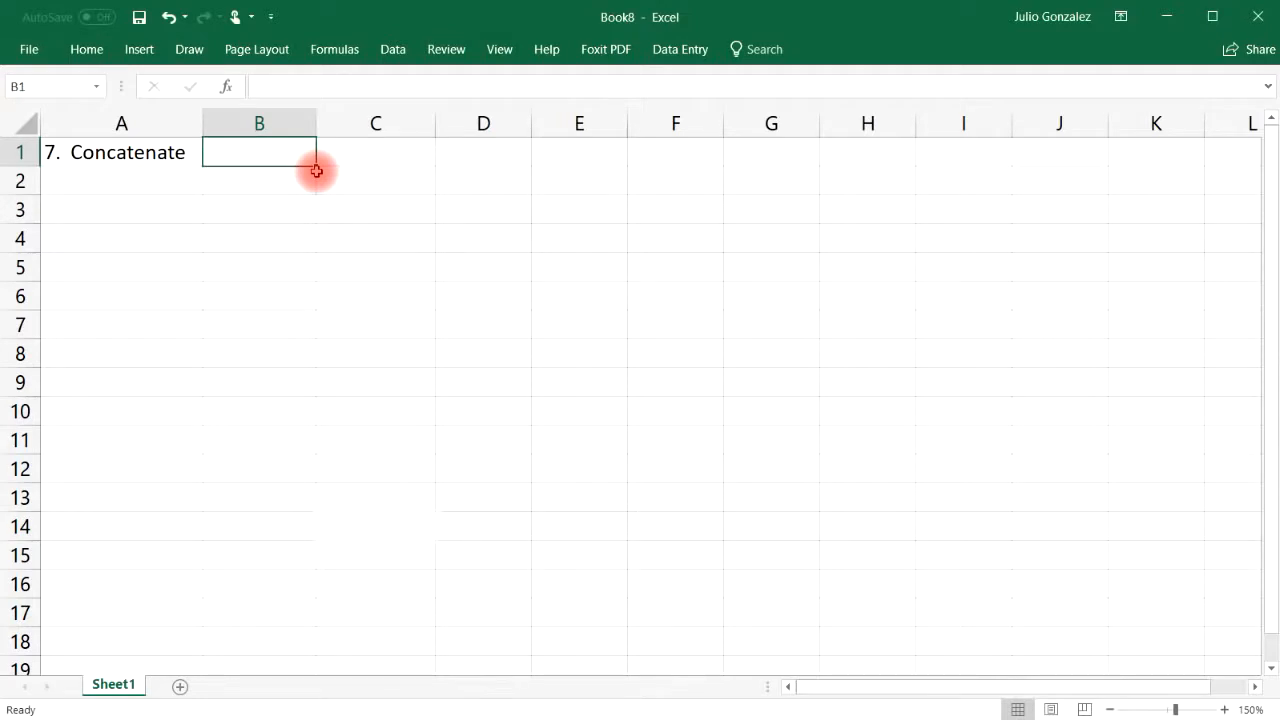
{"action": "type", "text": "F"}
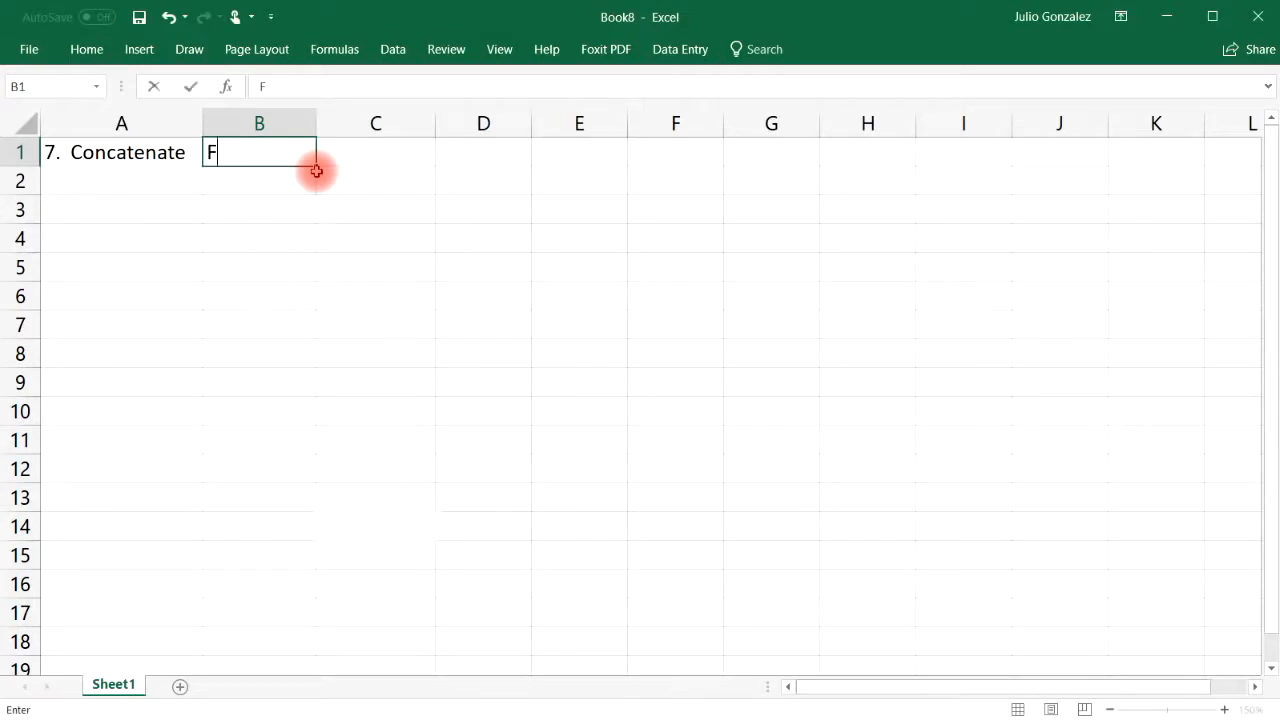
{"action": "type", "text": "irst Name"}
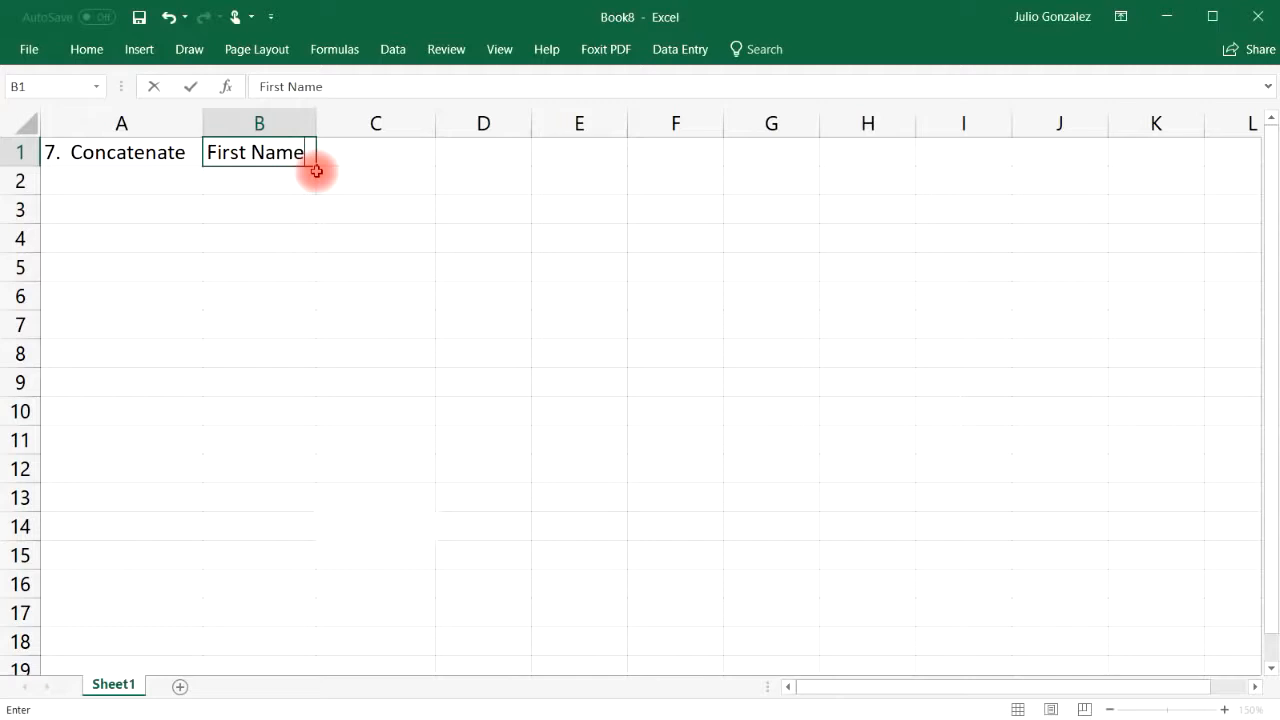
{"action": "key", "text": "Tab"}
{"action": "type", "text": "L"}
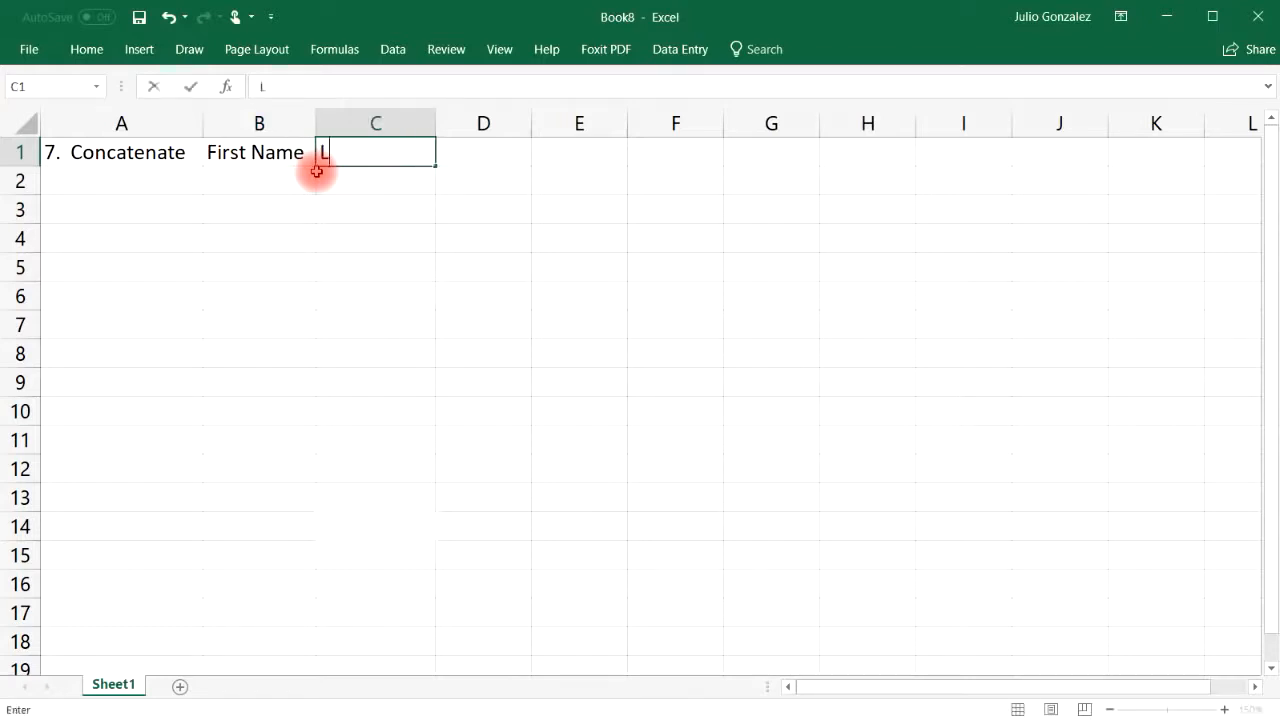
{"action": "type", "text": "ast Name"}
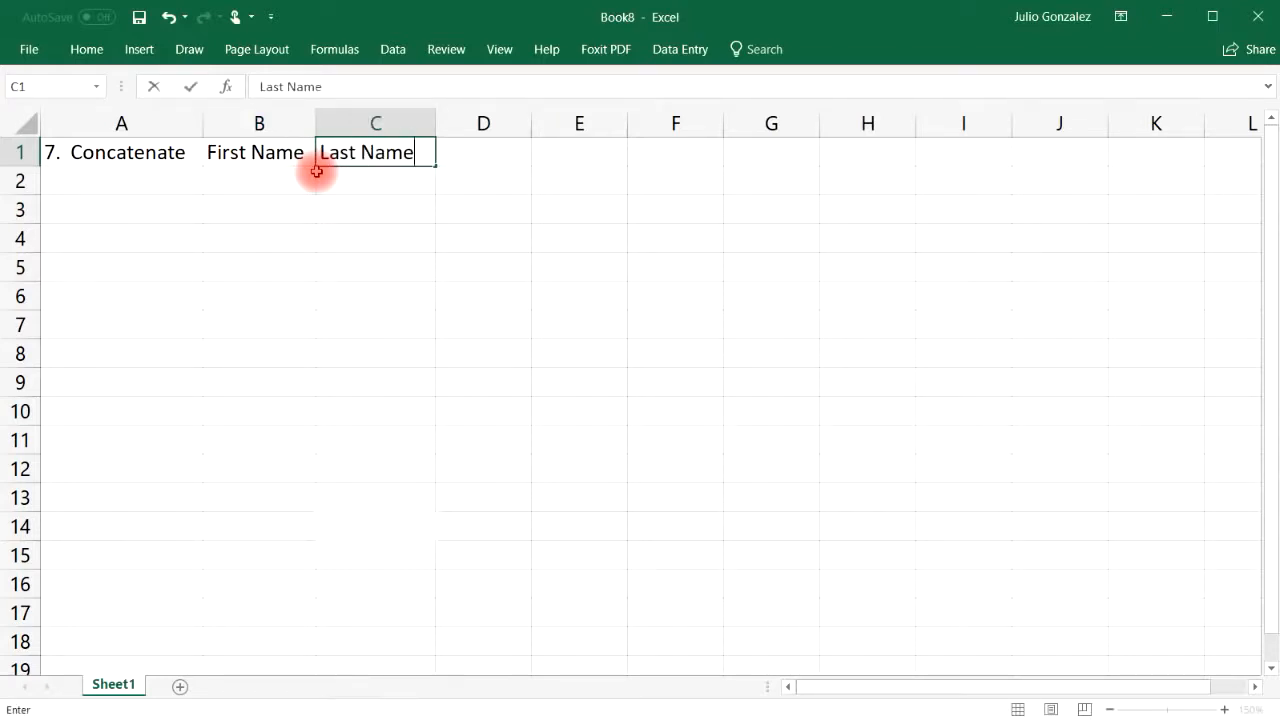
{"action": "key", "text": "Tab"}
{"action": "left_click_drag", "start_coordinate": [529, 120], "coordinate": [653, 120]}
Enter the first two people's first and last names in rows 2 and 3
{"action": "left_click", "coordinate": [234, 176]}
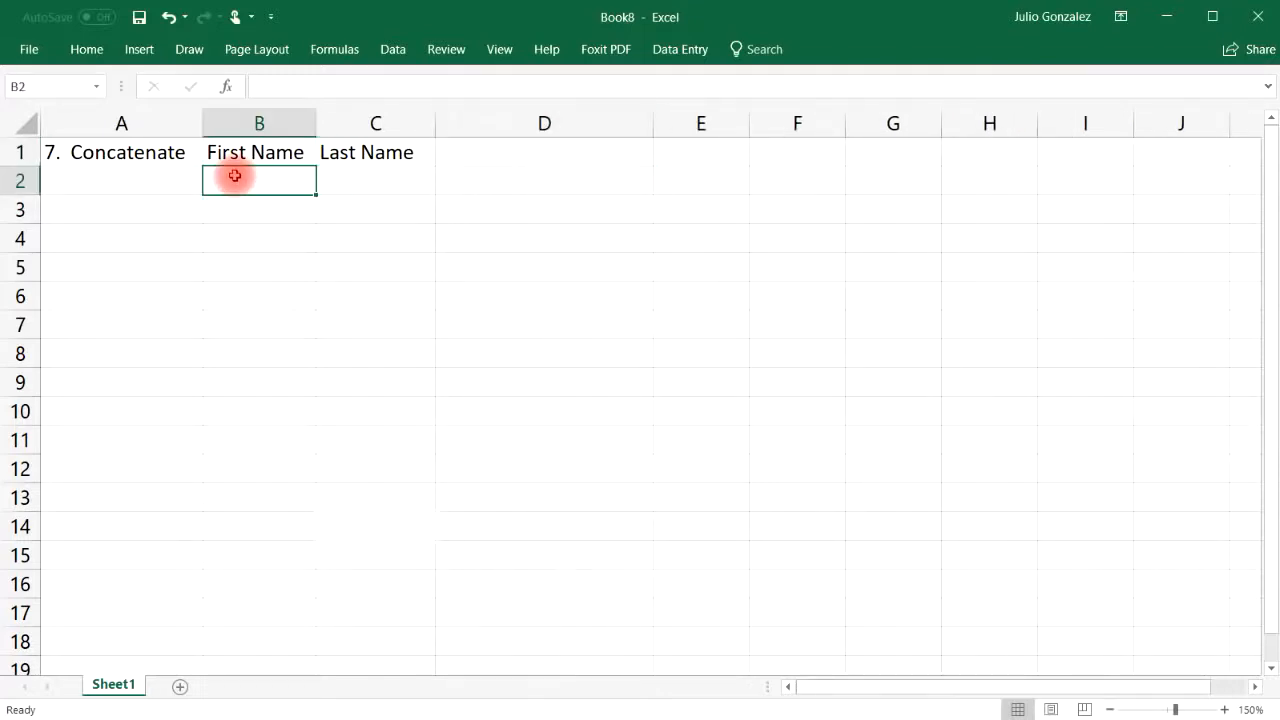
{"action": "type", "text": "John"}
{"action": "key", "text": "Tab"}
{"action": "type", "text": "Smith"}
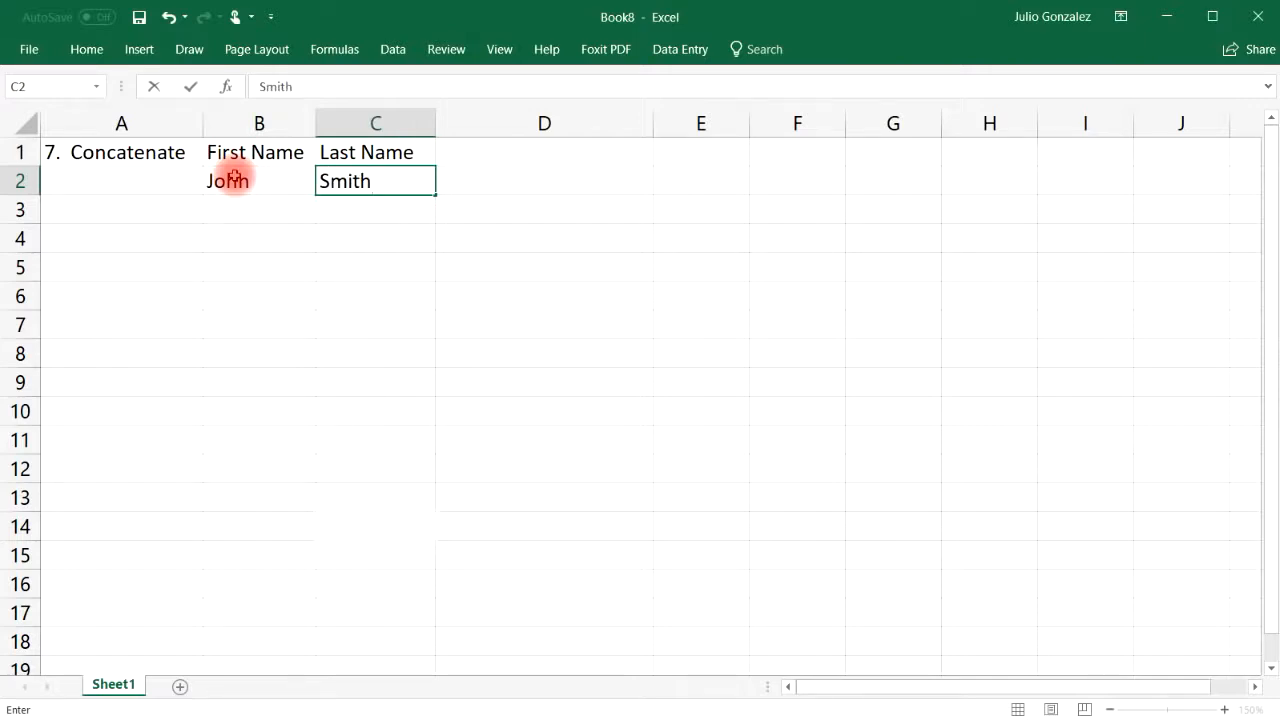
{"action": "key", "text": "Return"}
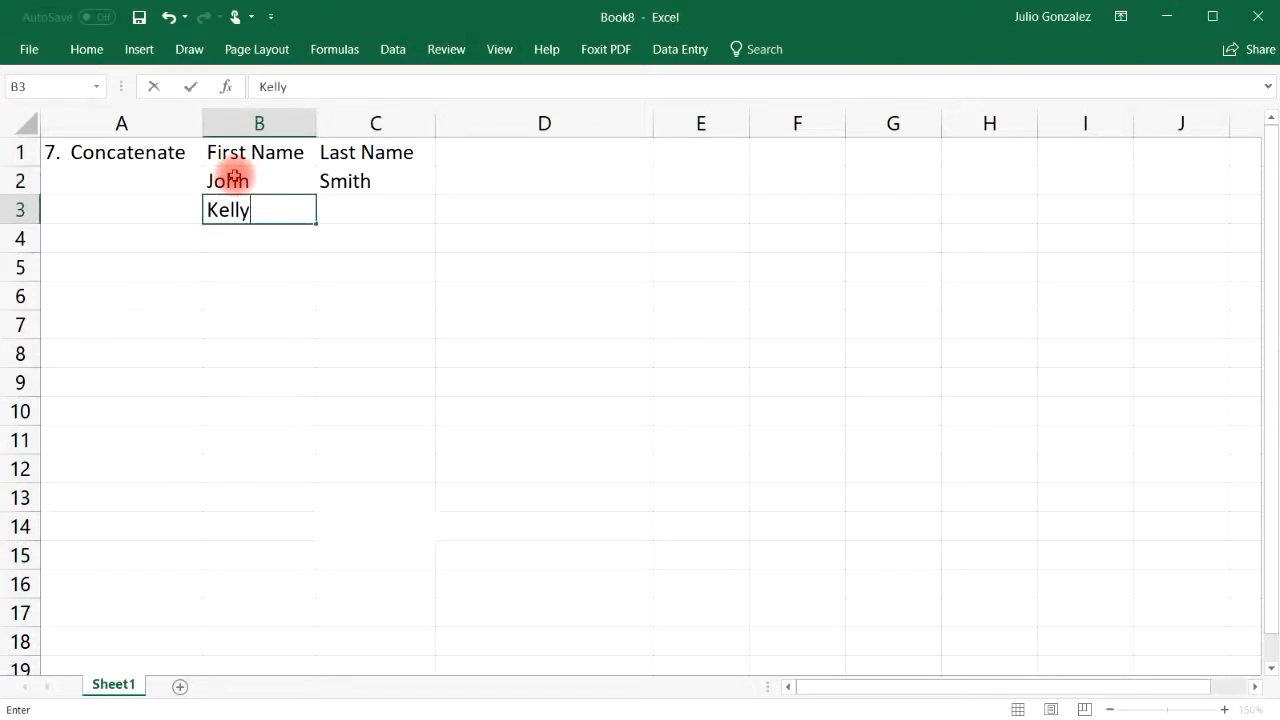
{"action": "key", "text": "Tab"}
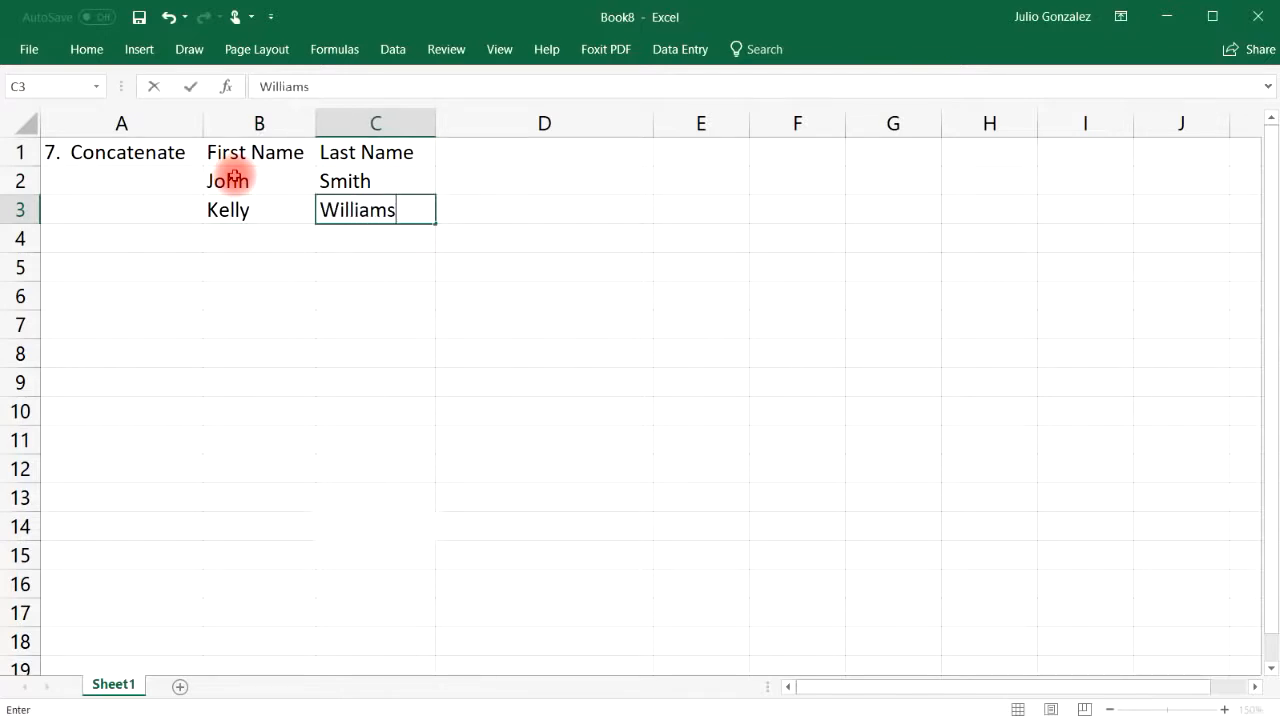
{"action": "key", "text": "Down"}
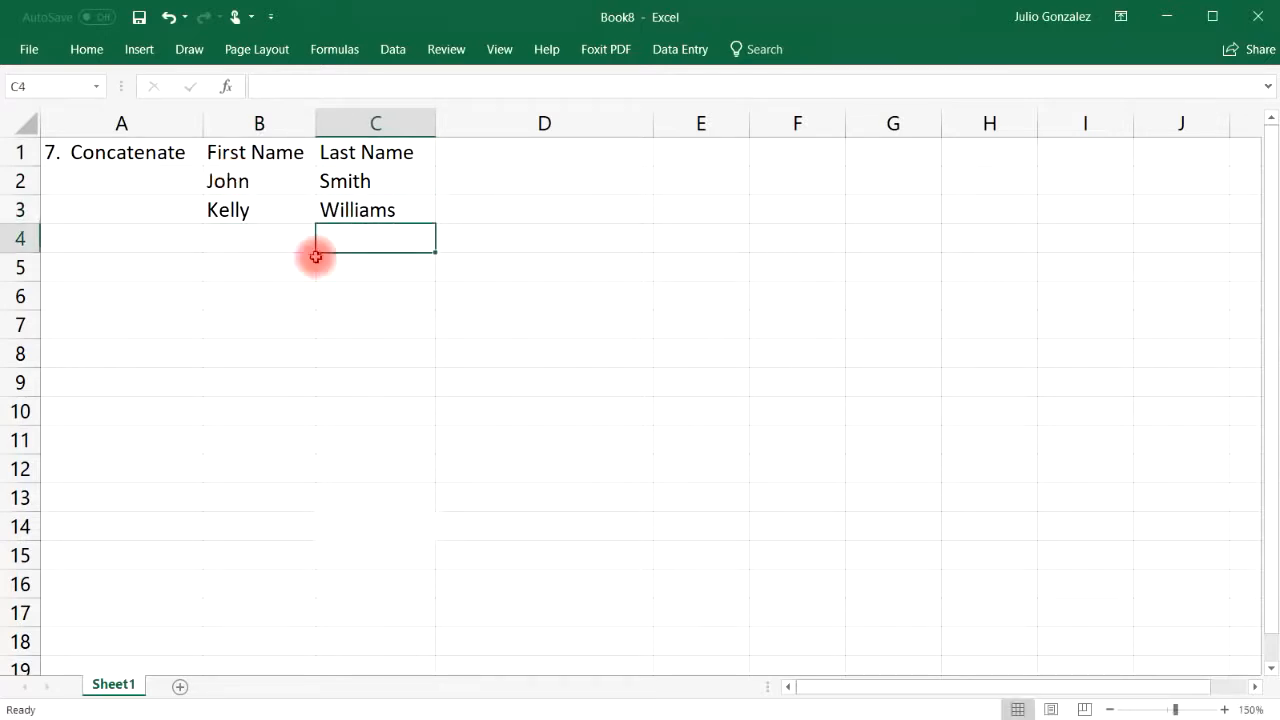
Enter the next two people's first and last names in rows 4 and 5
{"action": "left_click", "coordinate": [271, 241]}
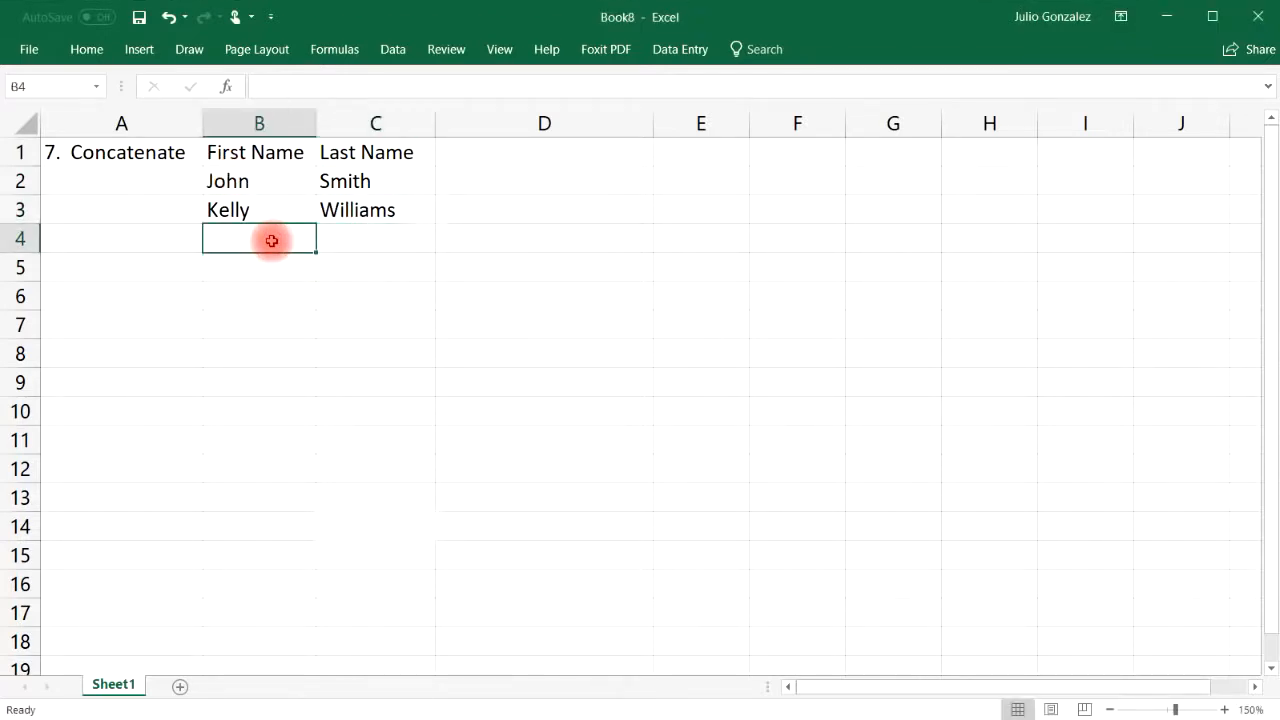
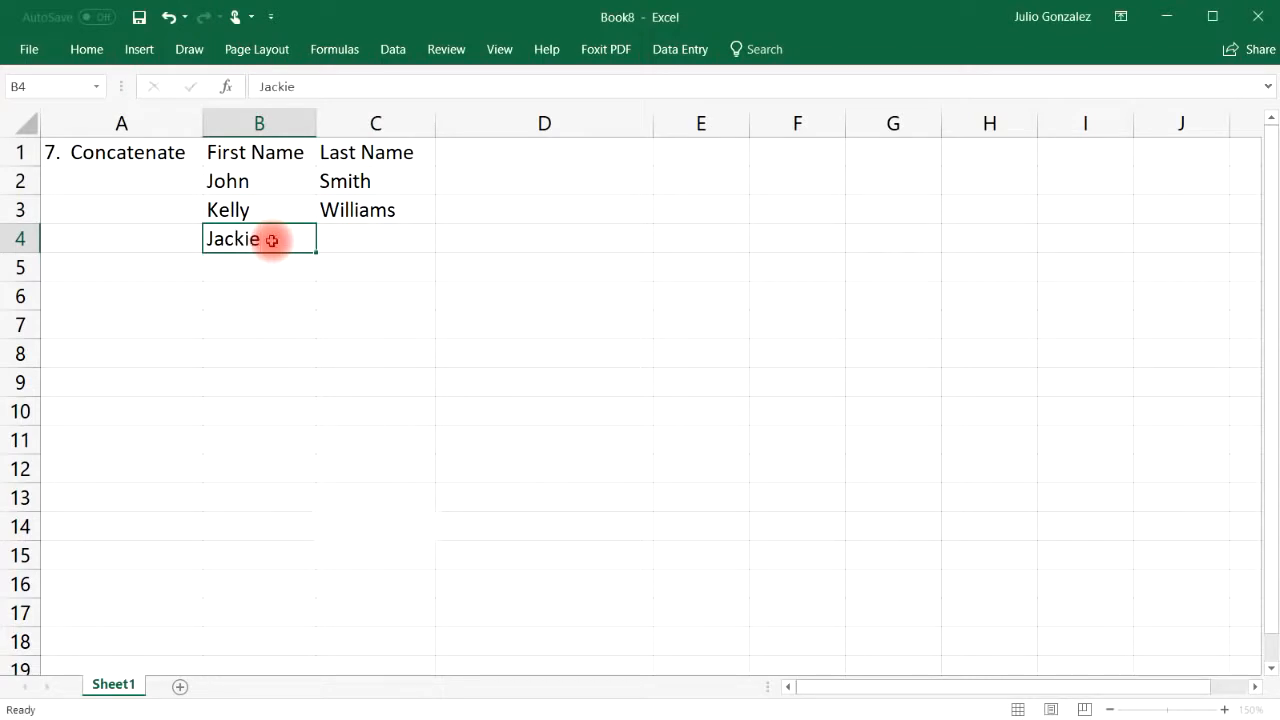
{"action": "key", "text": "Right"}
{"action": "key", "text": "Down"}
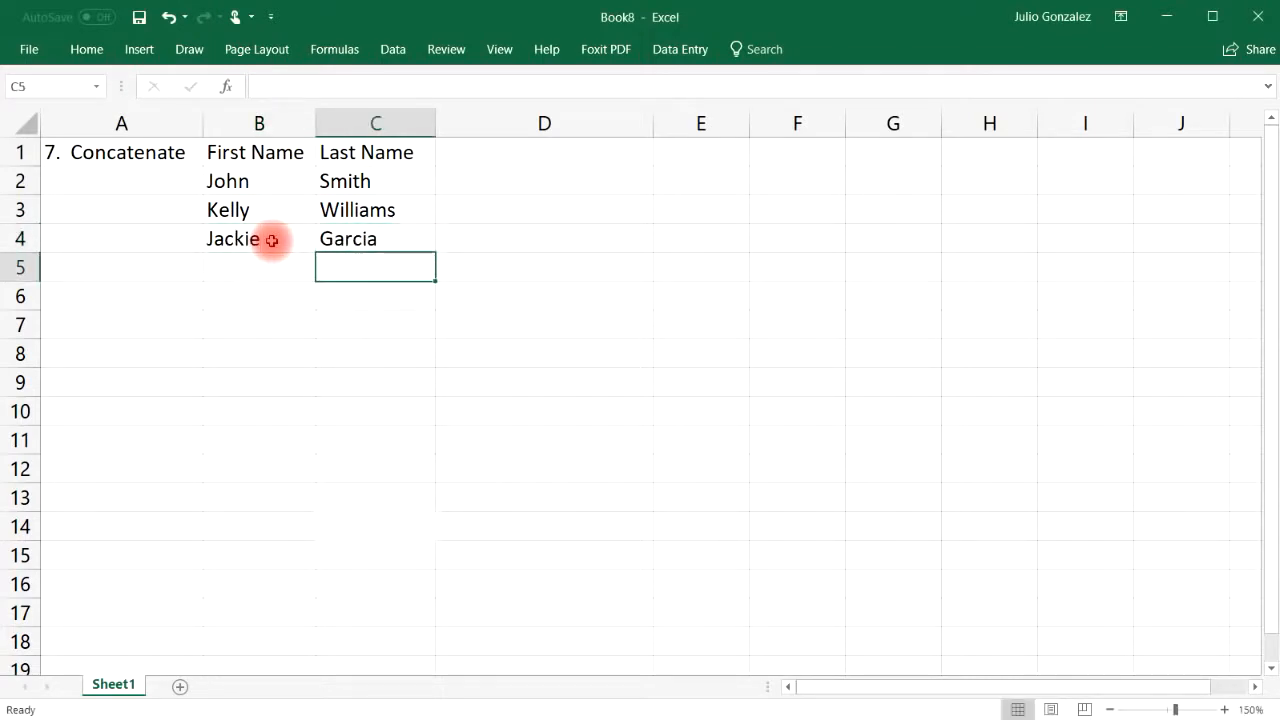
{"action": "key", "text": "Left"}
{"action": "key", "text": "Right"}
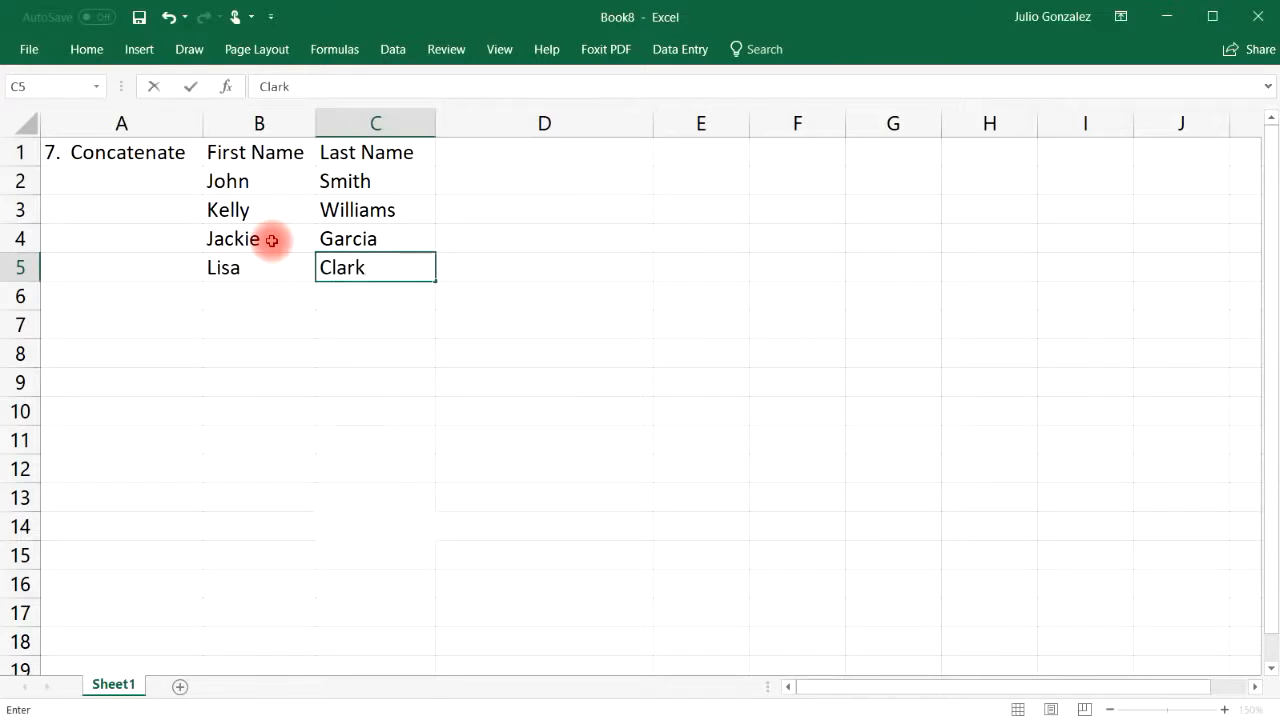
{"action": "key", "text": "Down"}
Enter the fifth person's first and last name in row 6
{"action": "key", "text": "Left"}
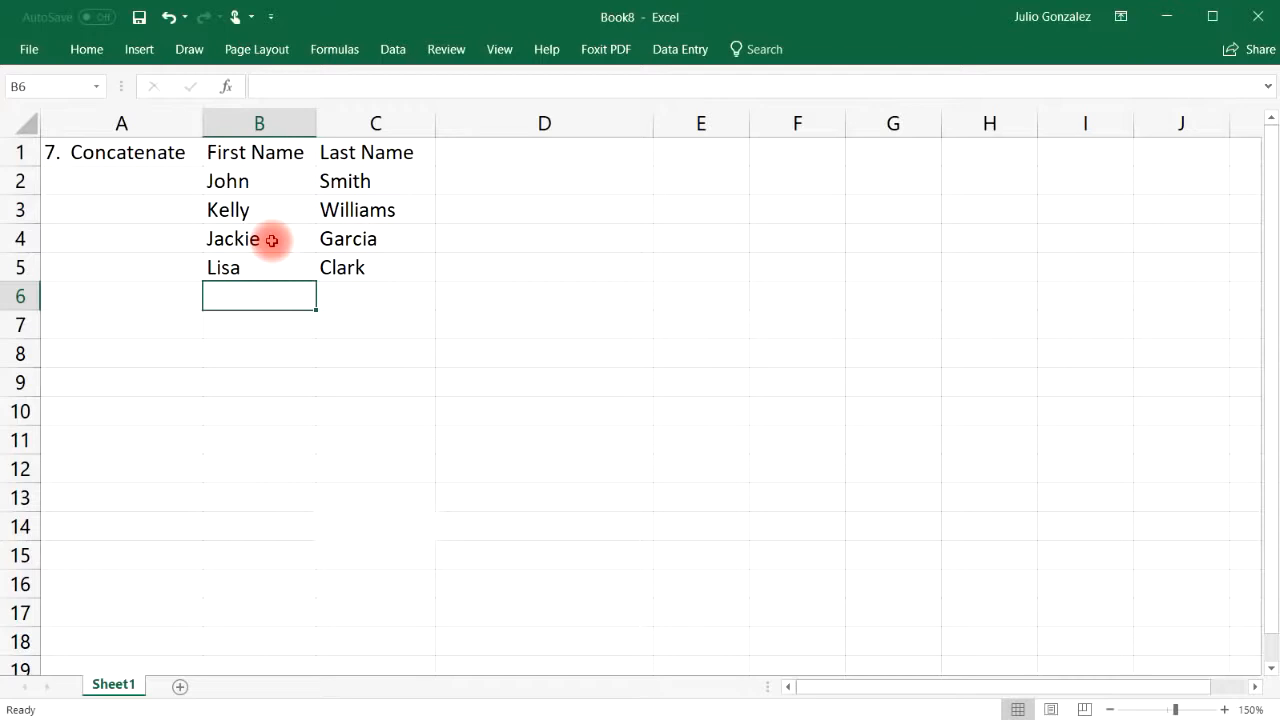
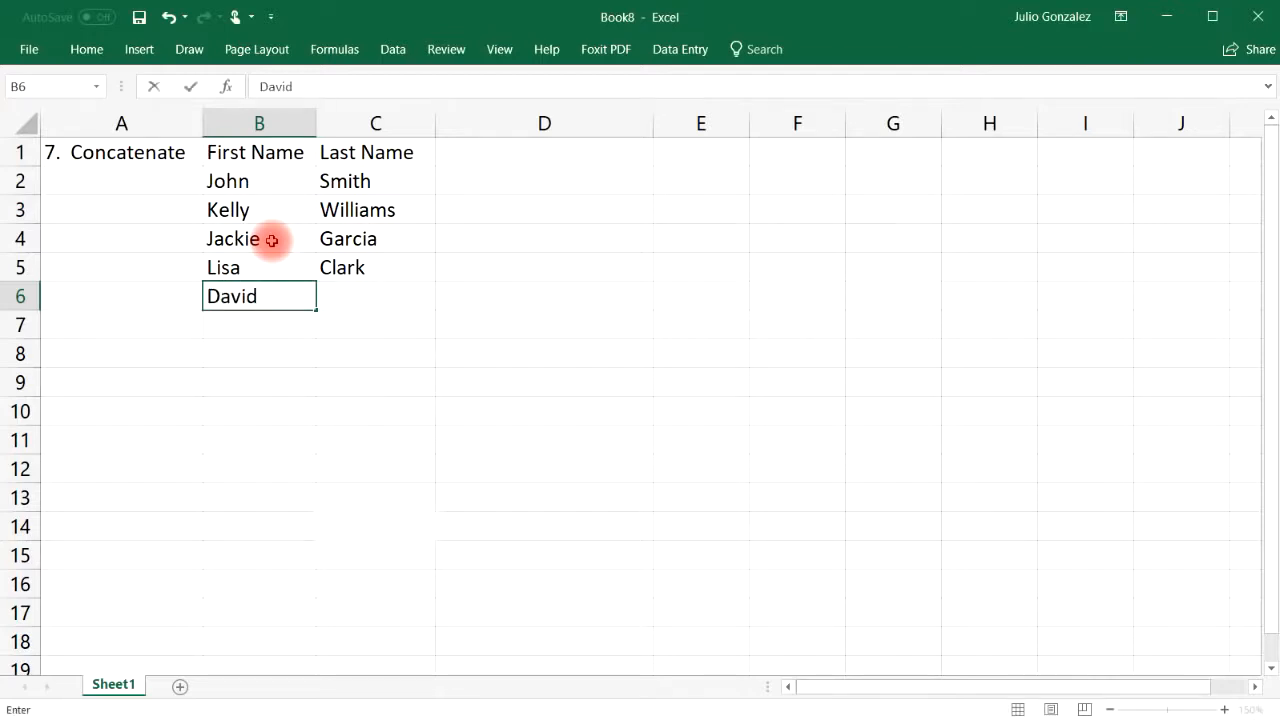
{"action": "key", "text": "Tab"}
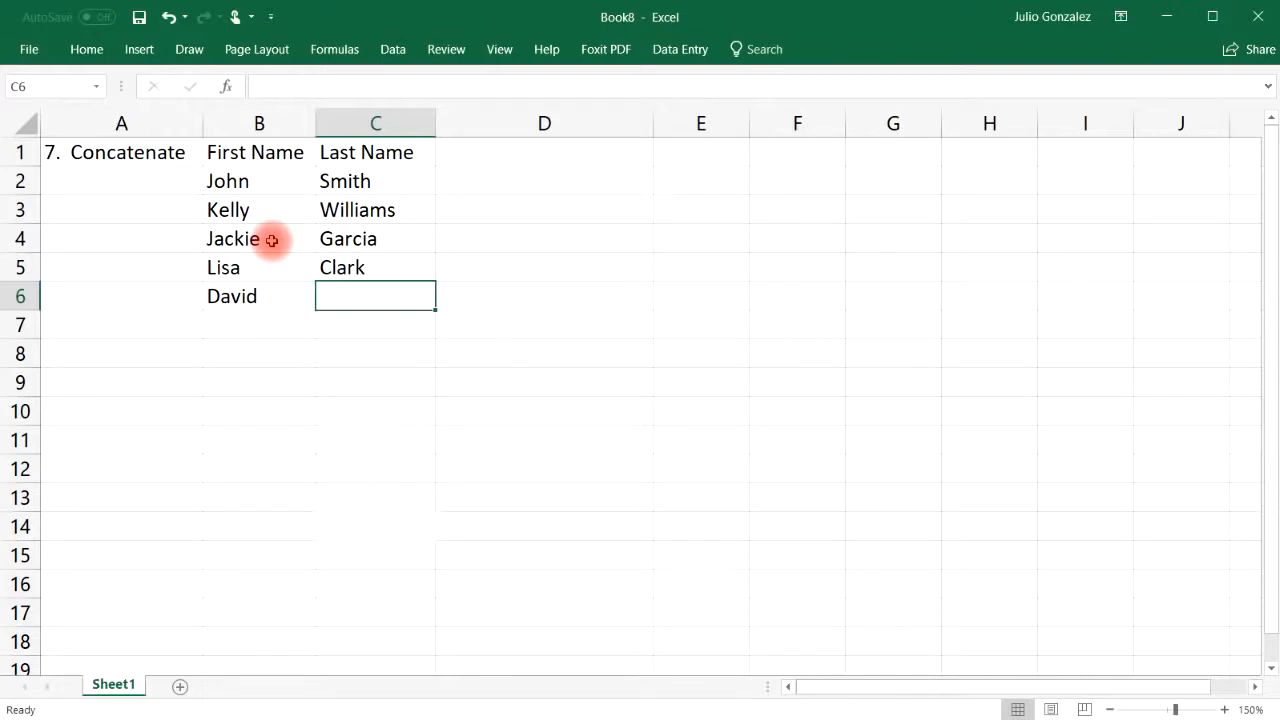
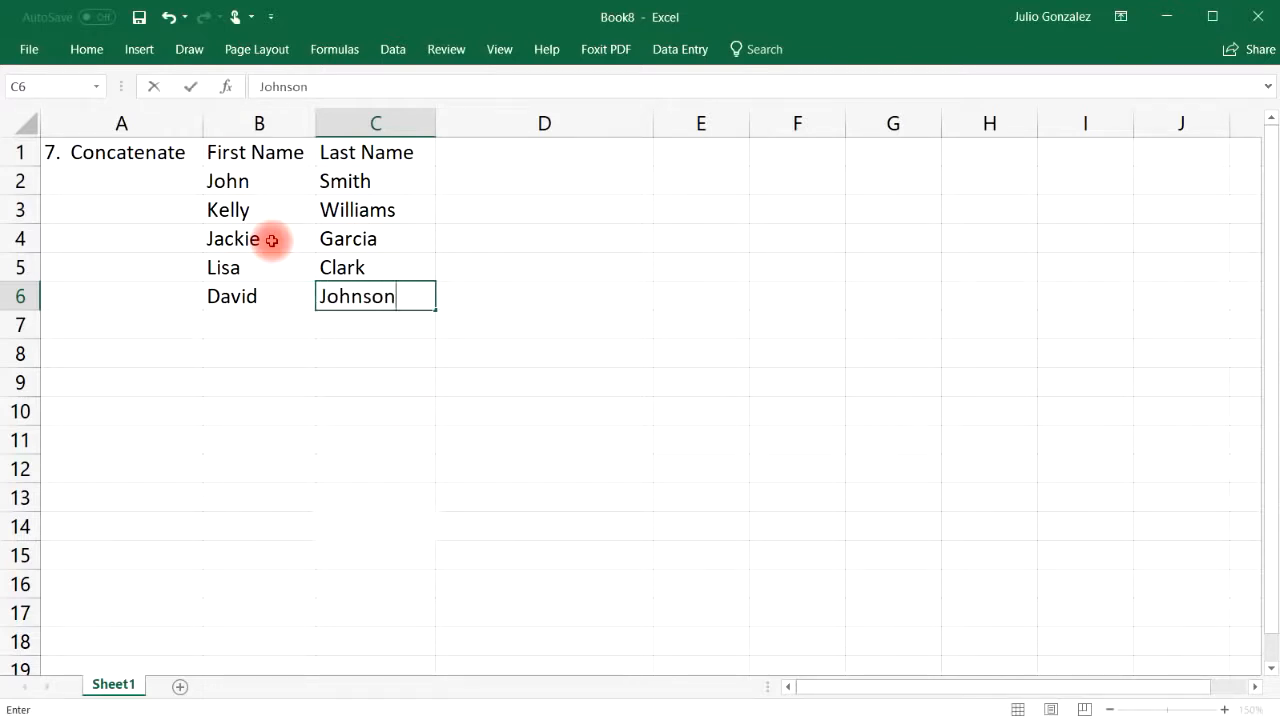
{"action": "key", "text": "Tab"}
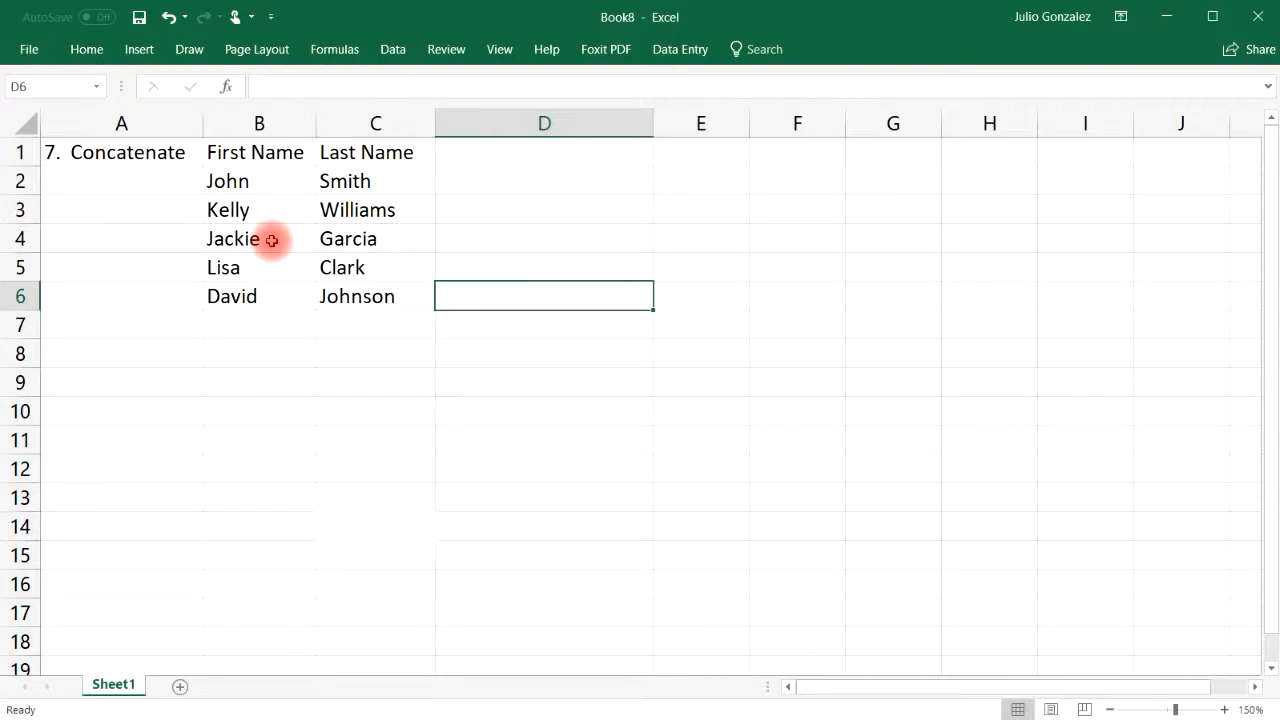
{"action": "key", "text": "Up"}
{"action": "key", "text": "Up"}
{"action": "key", "text": "Up"}
{"action": "key", "text": "Up"}
{"action": "key", "text": "Up"}
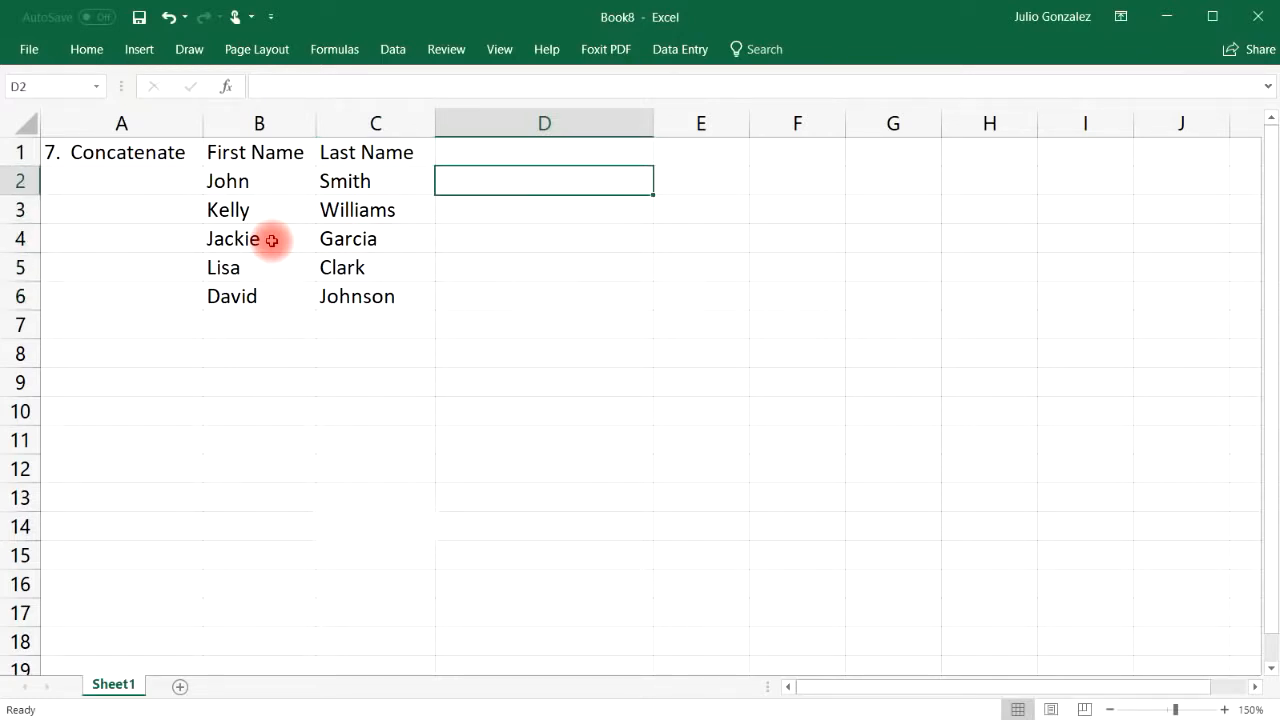
Enter =concatenate(B2,C2) in D2 to join the first and last names with no space
{"action": "key", "text": "Down"}
{"action": "type", "text": "=c"}
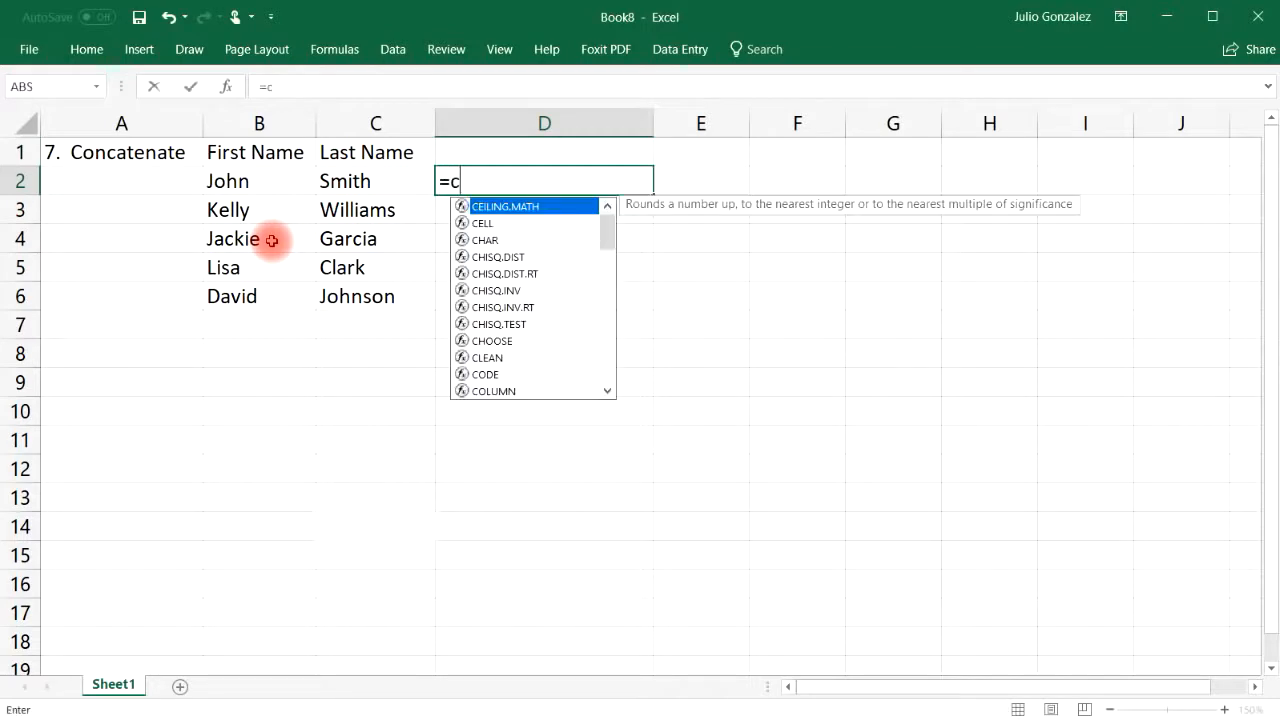
{"action": "type", "text": "onc"}
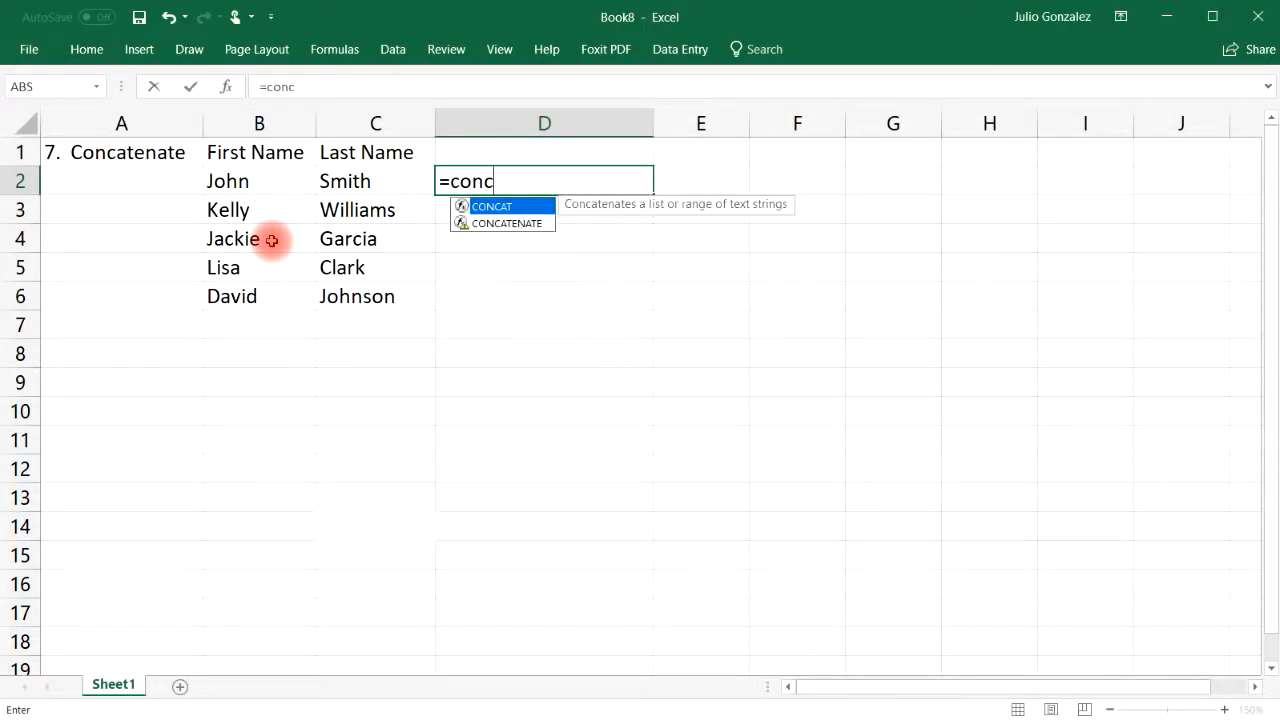
{"action": "type", "text": "ate"}
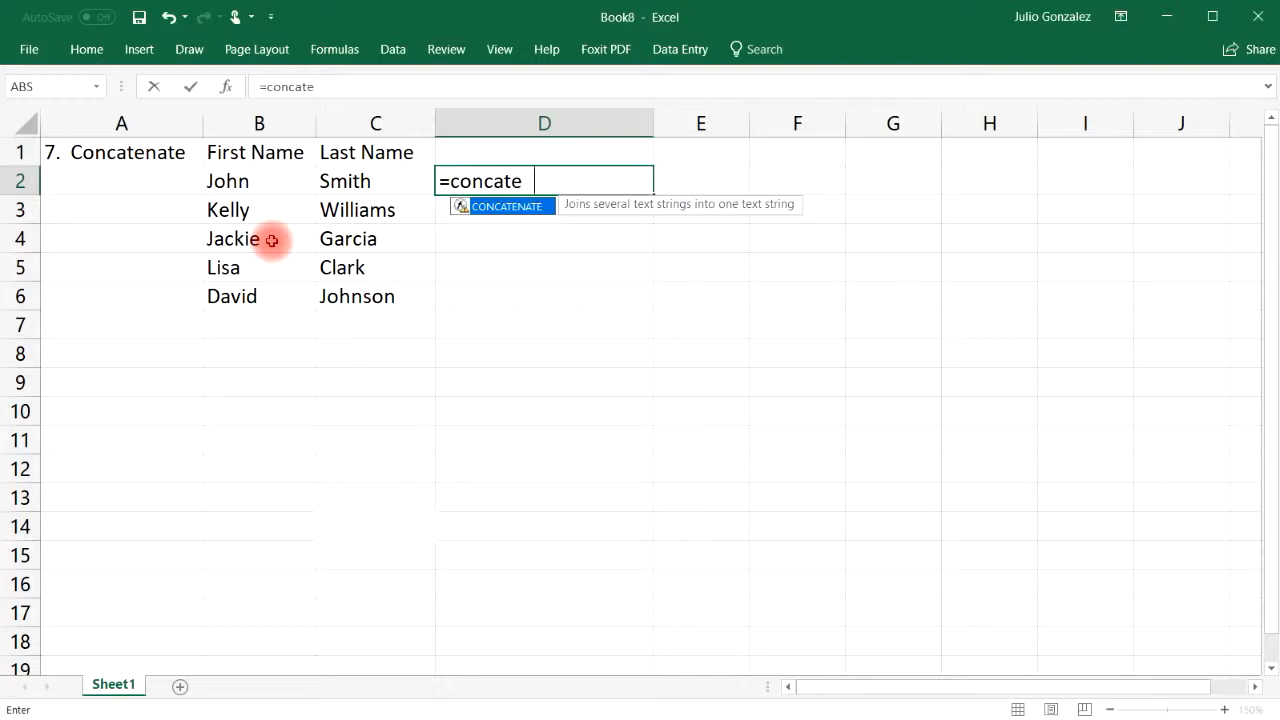
{"action": "type", "text": "nate("}
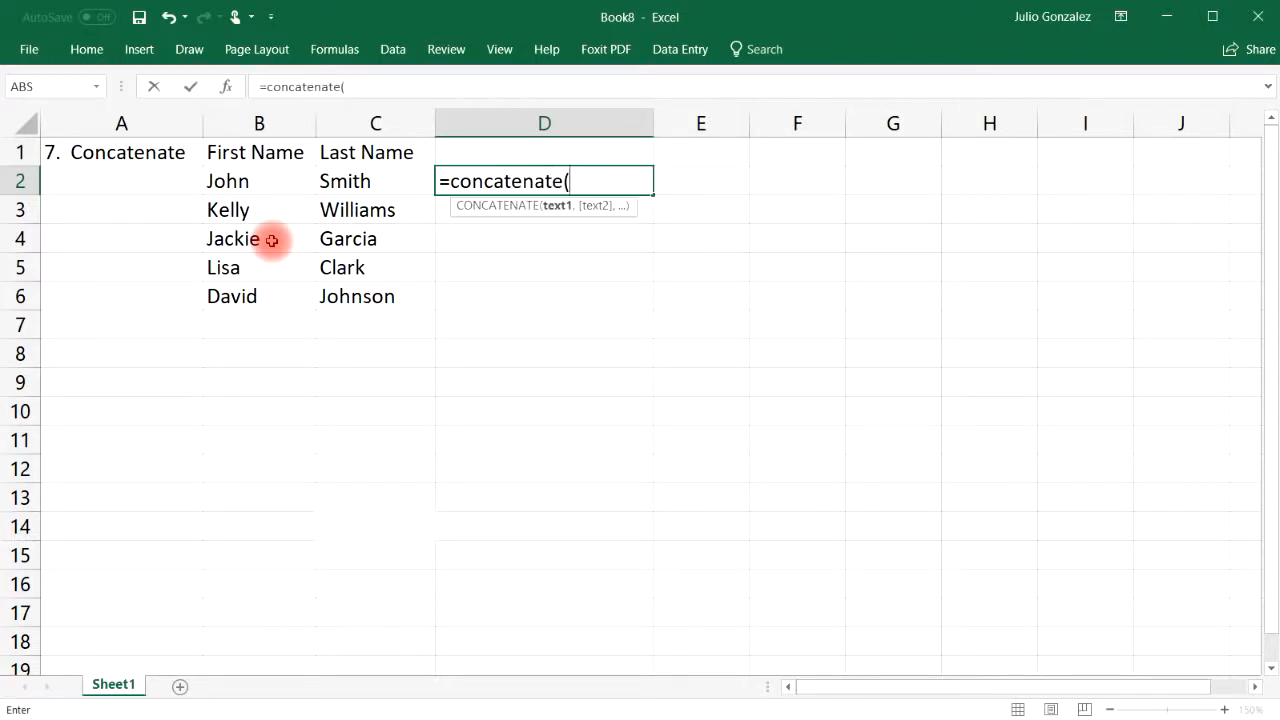
{"action": "left_click", "coordinate": [250, 180]}
{"action": "type", "text": ","}
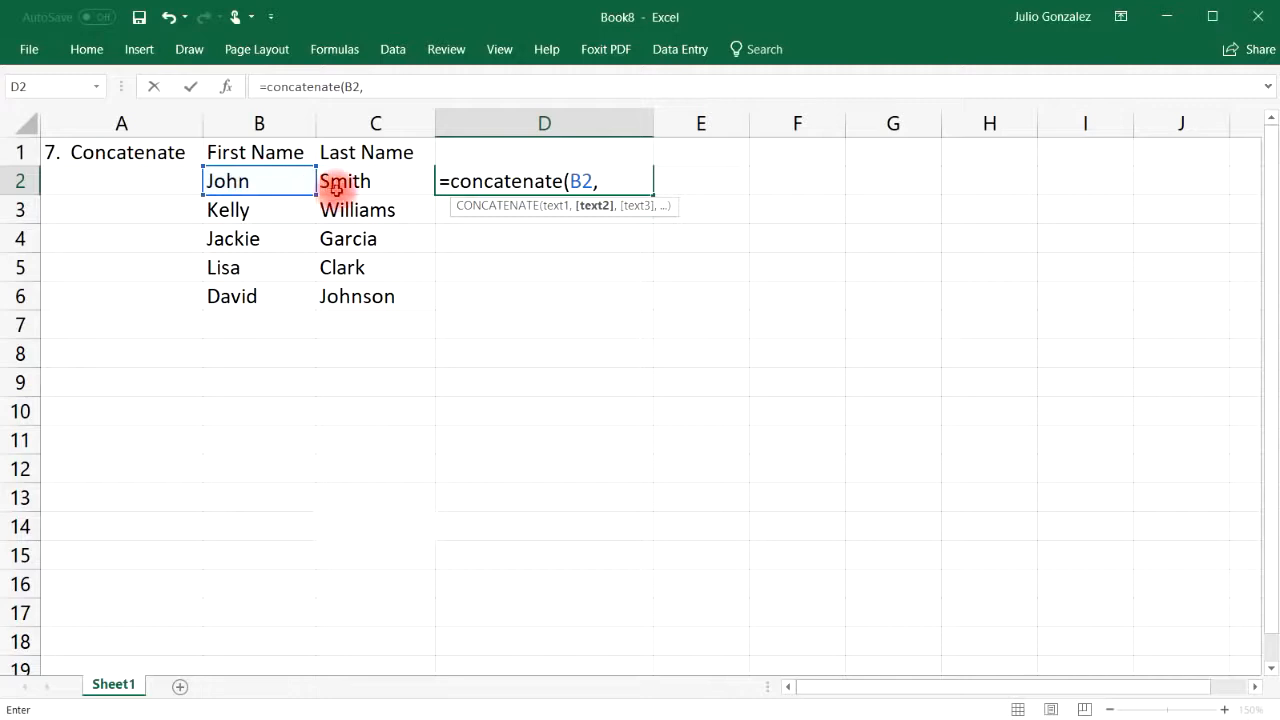
{"action": "left_click", "coordinate": [345, 183]}
{"action": "type", "text": ")"}
{"action": "key", "text": "Return"}
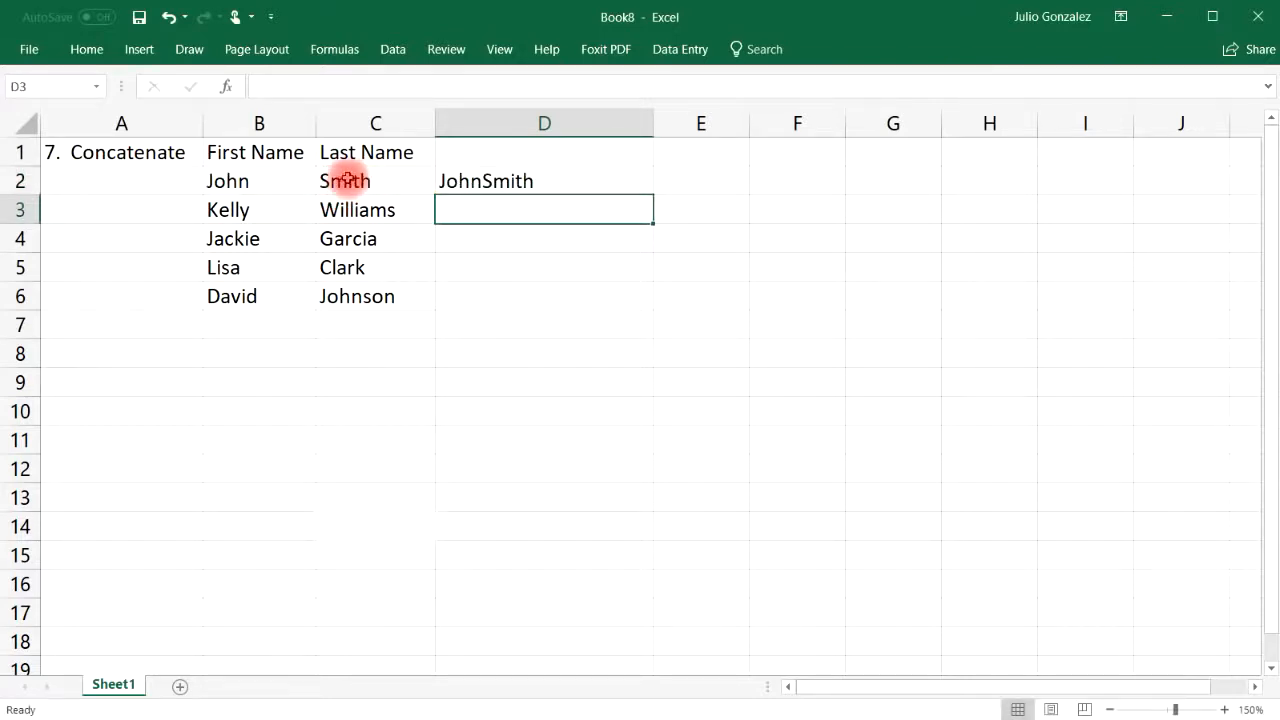
{"action": "left_click", "coordinate": [237, 181]}
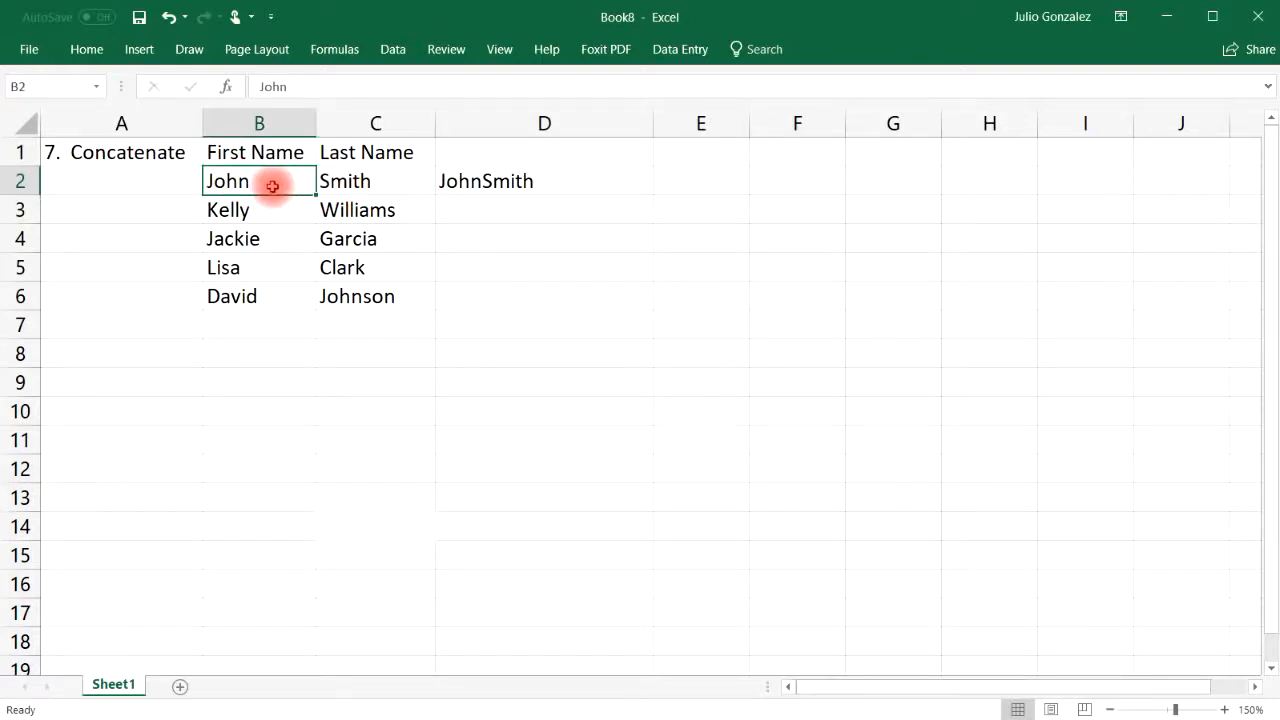
Fill the D2 concatenate formula down to D6 and widen column E
{"action": "left_click", "coordinate": [341, 184]}
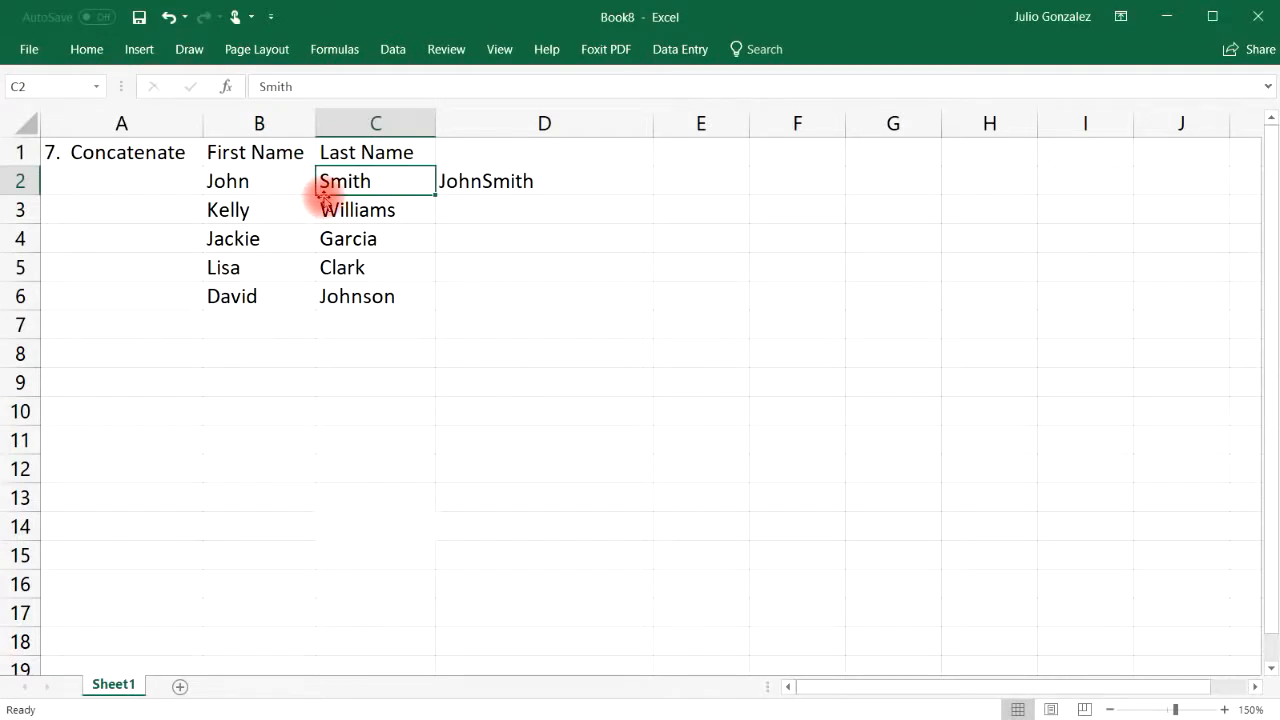
{"action": "left_click", "coordinate": [540, 190]}
{"action": "left_click_drag", "start_coordinate": [651, 192], "coordinate": [674, 294]}
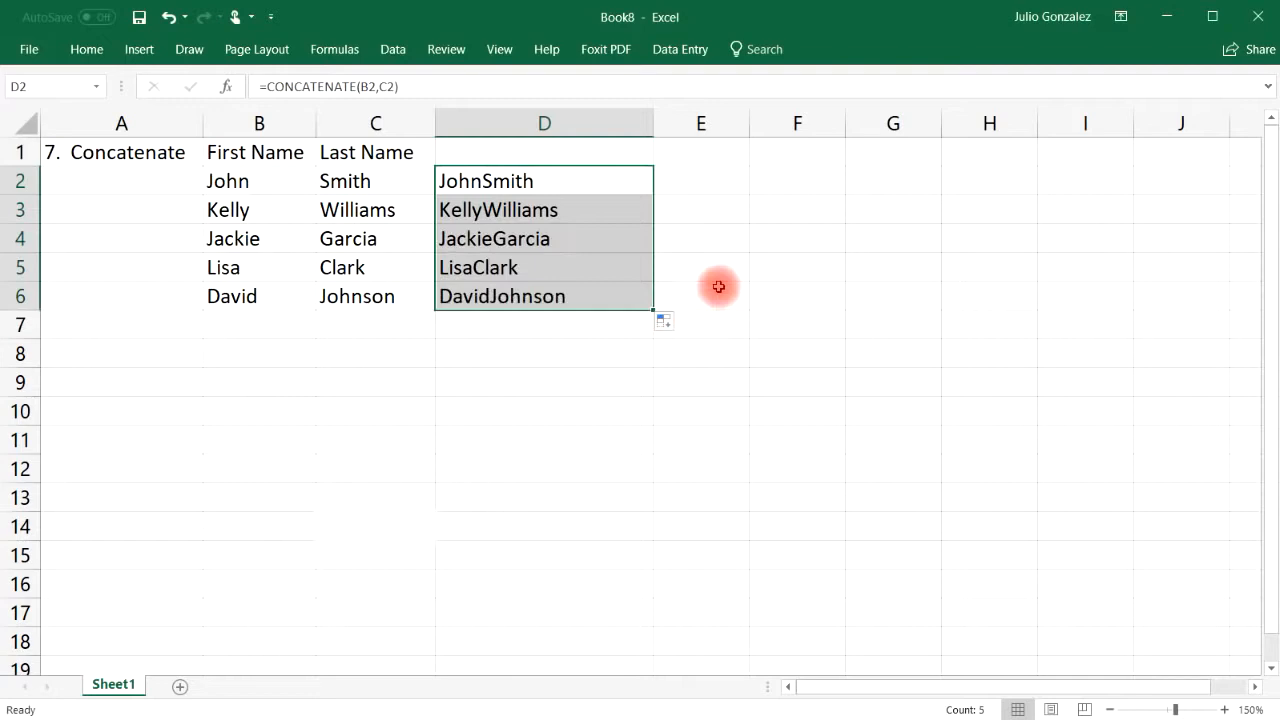
{"action": "left_click_drag", "start_coordinate": [751, 117], "coordinate": [886, 121]}
{"action": "left_click", "coordinate": [720, 181]}
{"action": "left_click", "coordinate": [452, 180]}
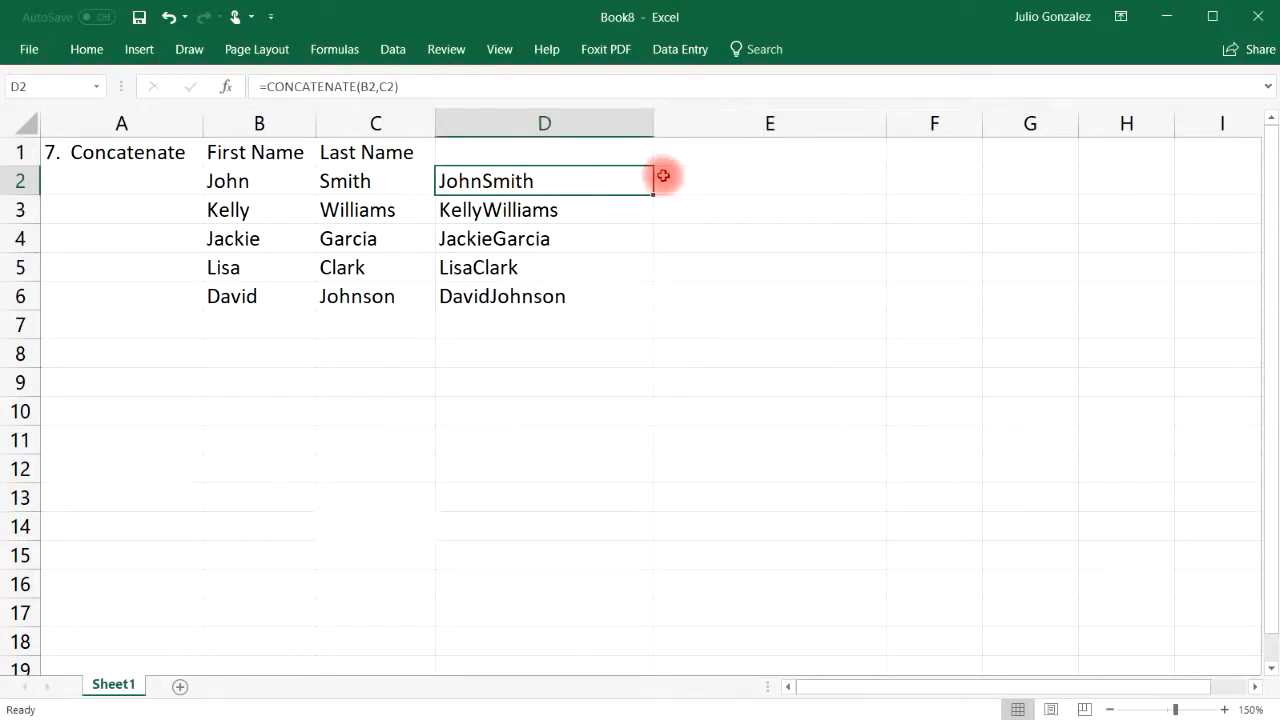
{"action": "left_click", "coordinate": [696, 176]}
Enter =concatenate(B2," ",C2) in E2 and fill it down to E6
{"action": "type", "text": "="}
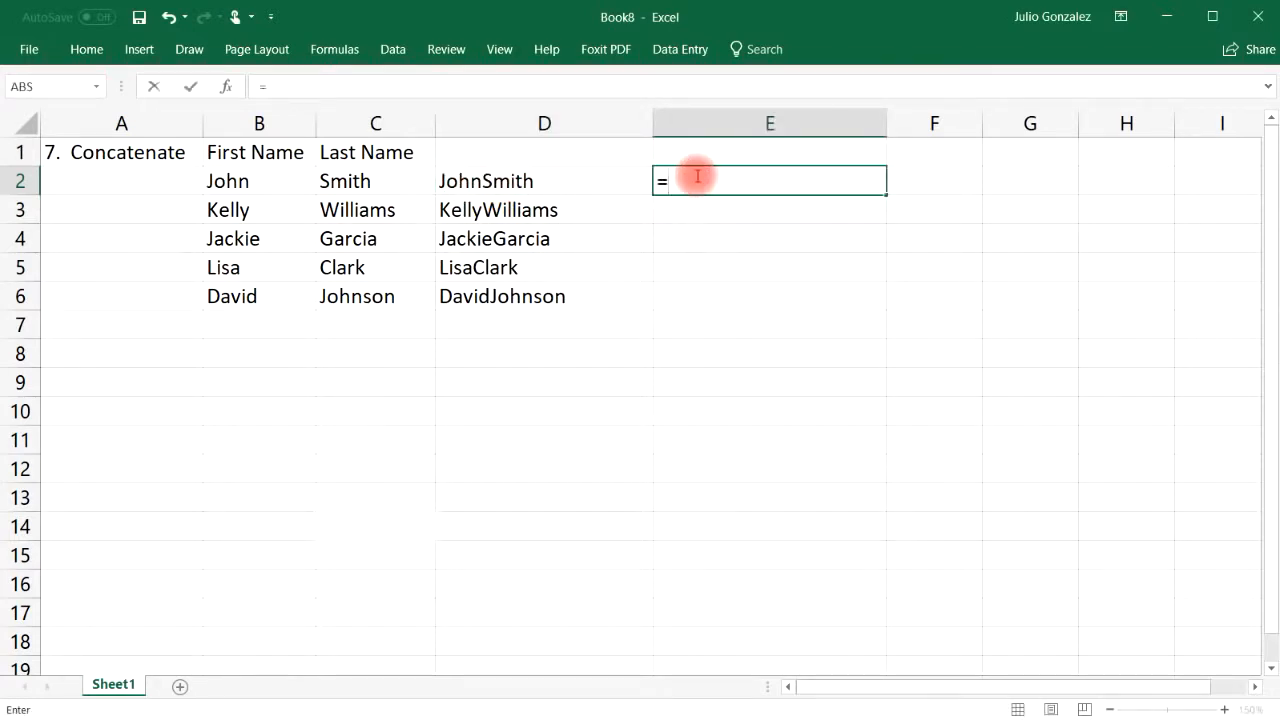
{"action": "type", "text": "conc"}
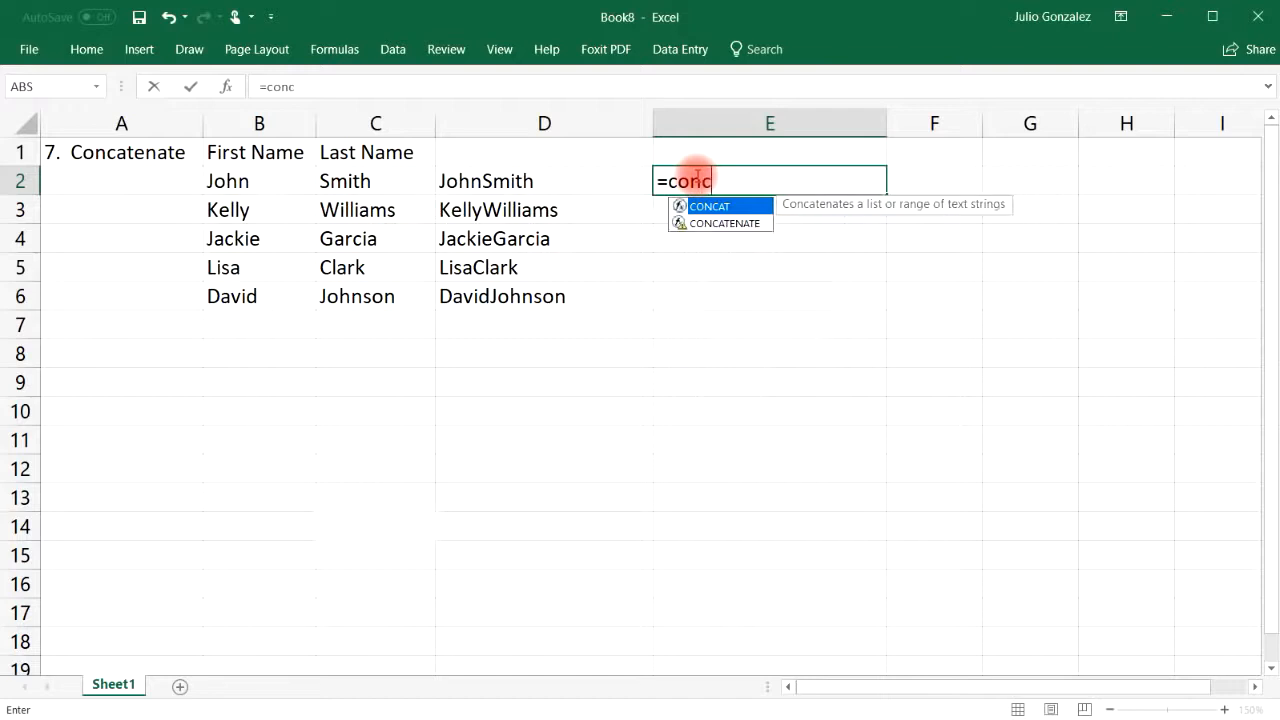
{"action": "type", "text": "atenate("}
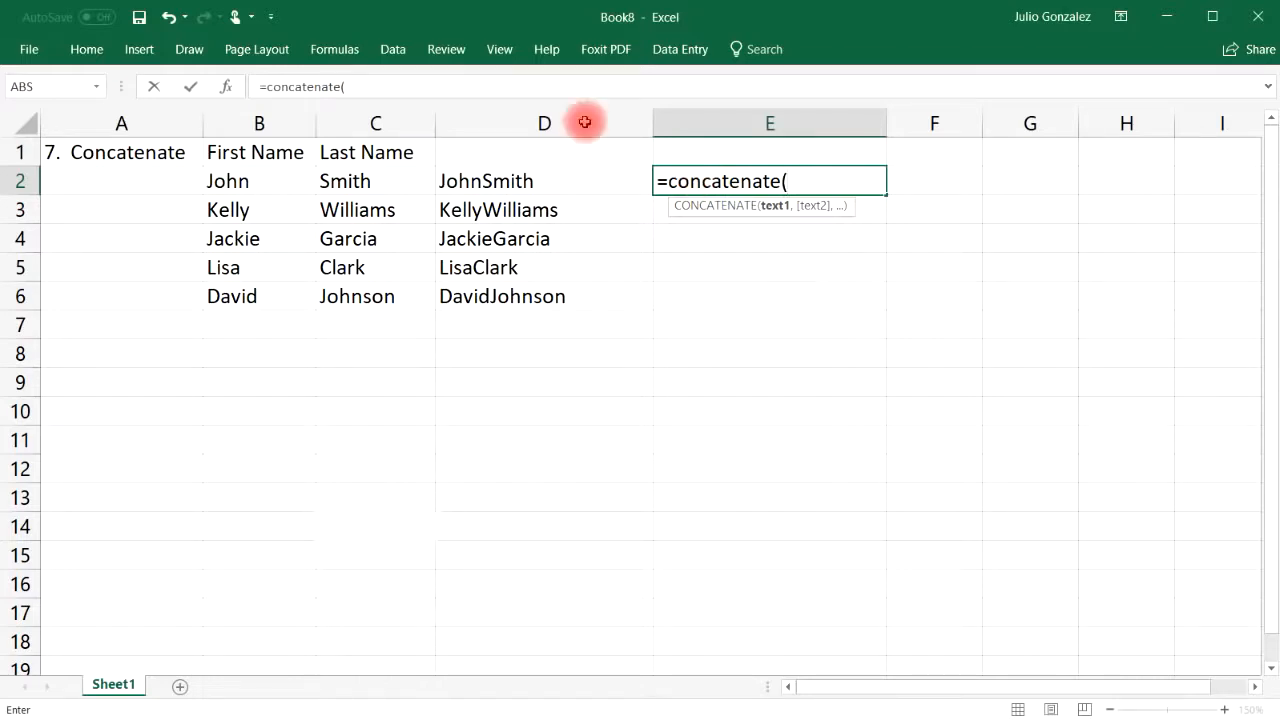
{"action": "left_click", "coordinate": [222, 182]}
{"action": "type", "text": ","}
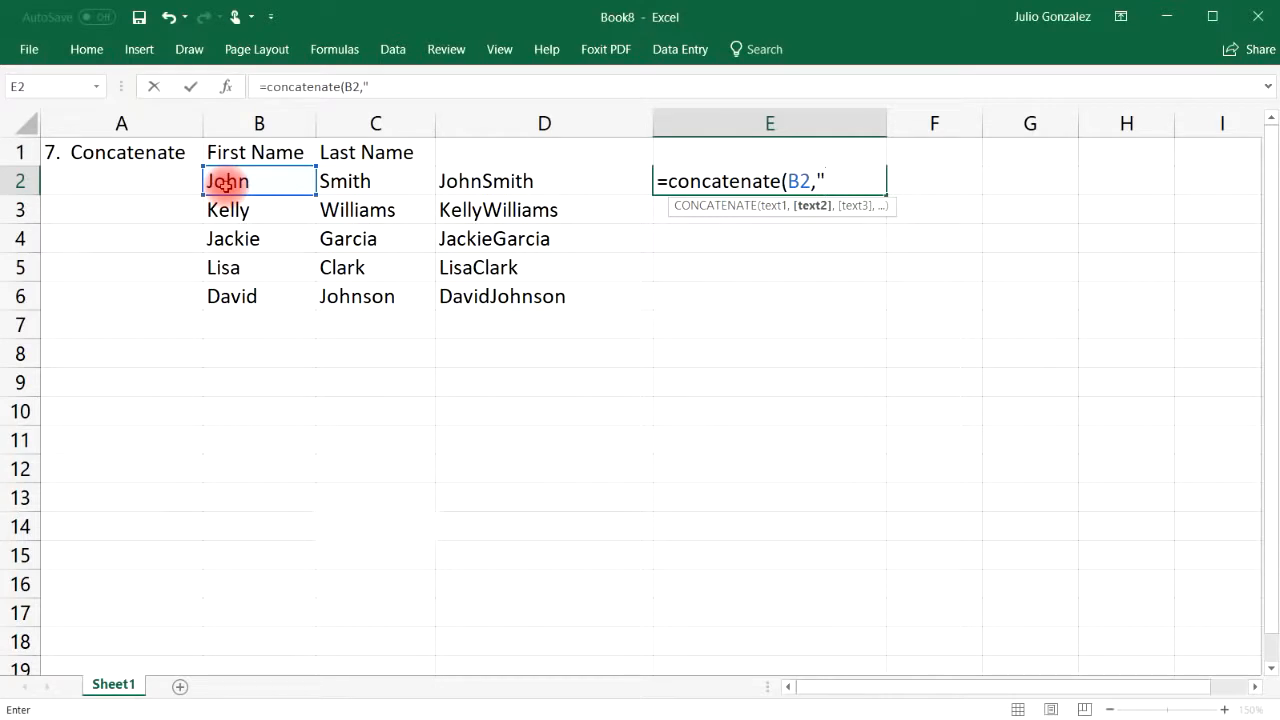
{"action": "type", "text": "\" \","}
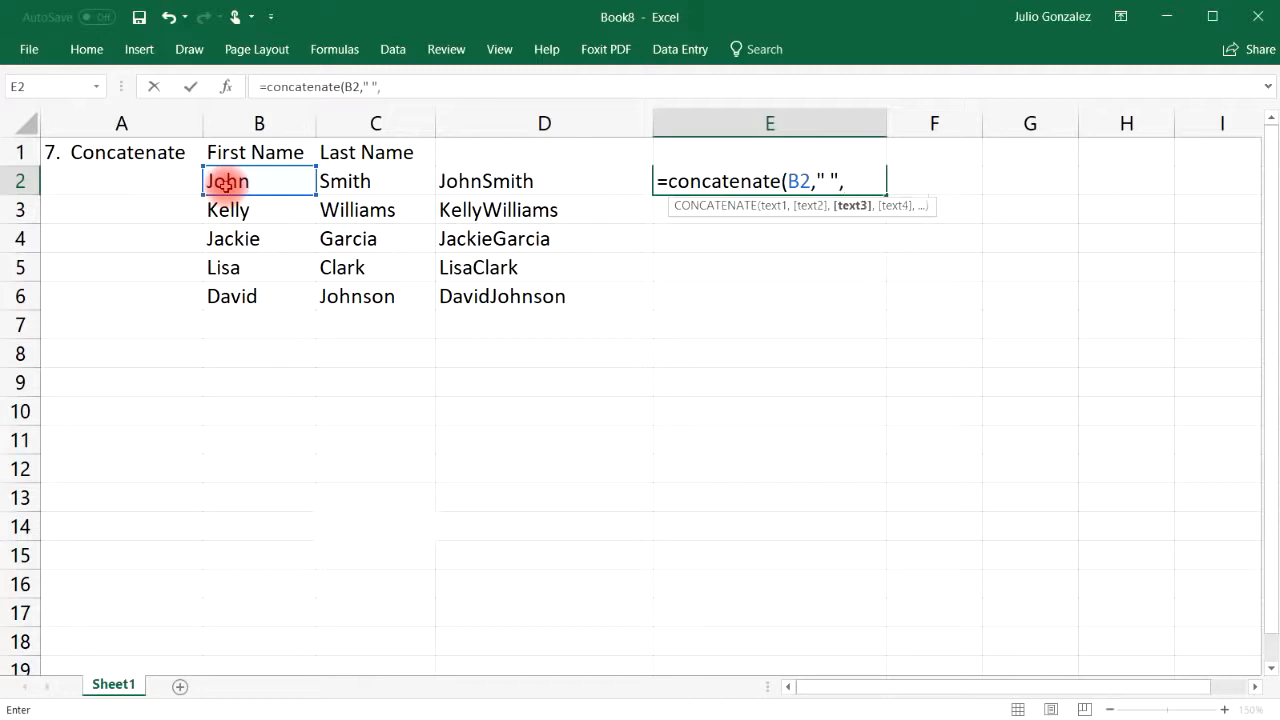
{"action": "type", "text": "C2)"}
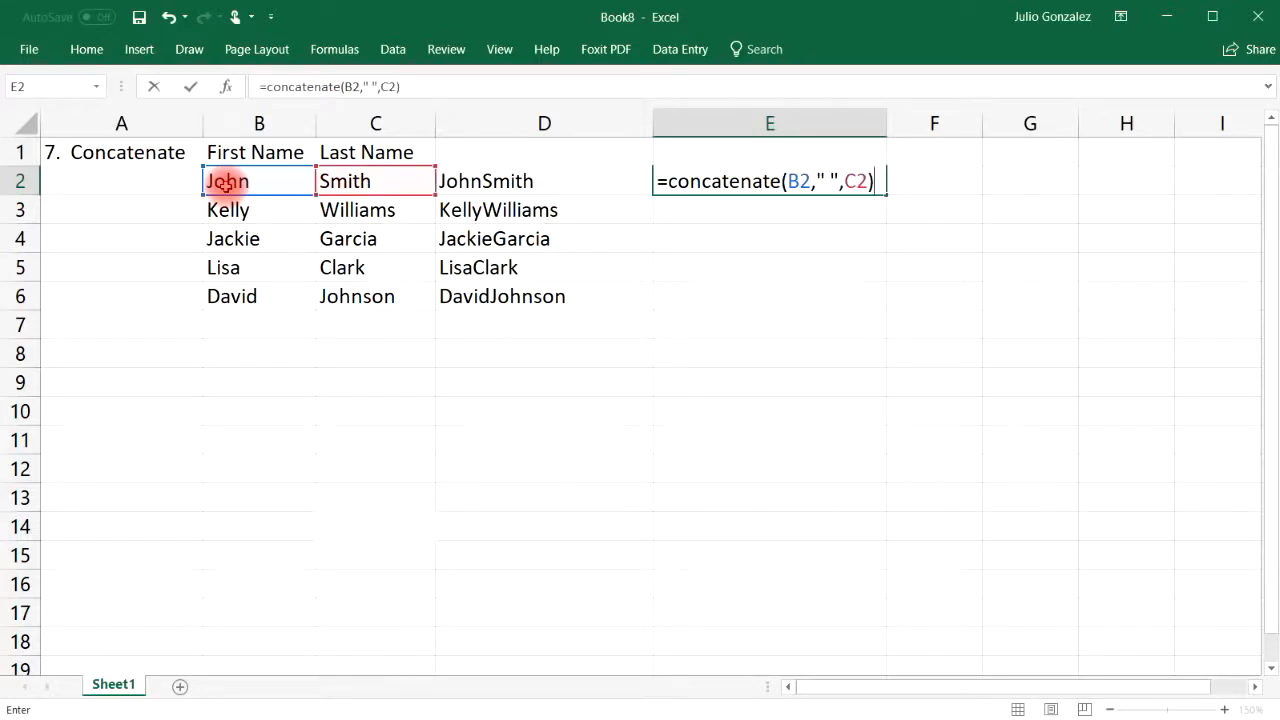
{"action": "key", "text": "Return"}
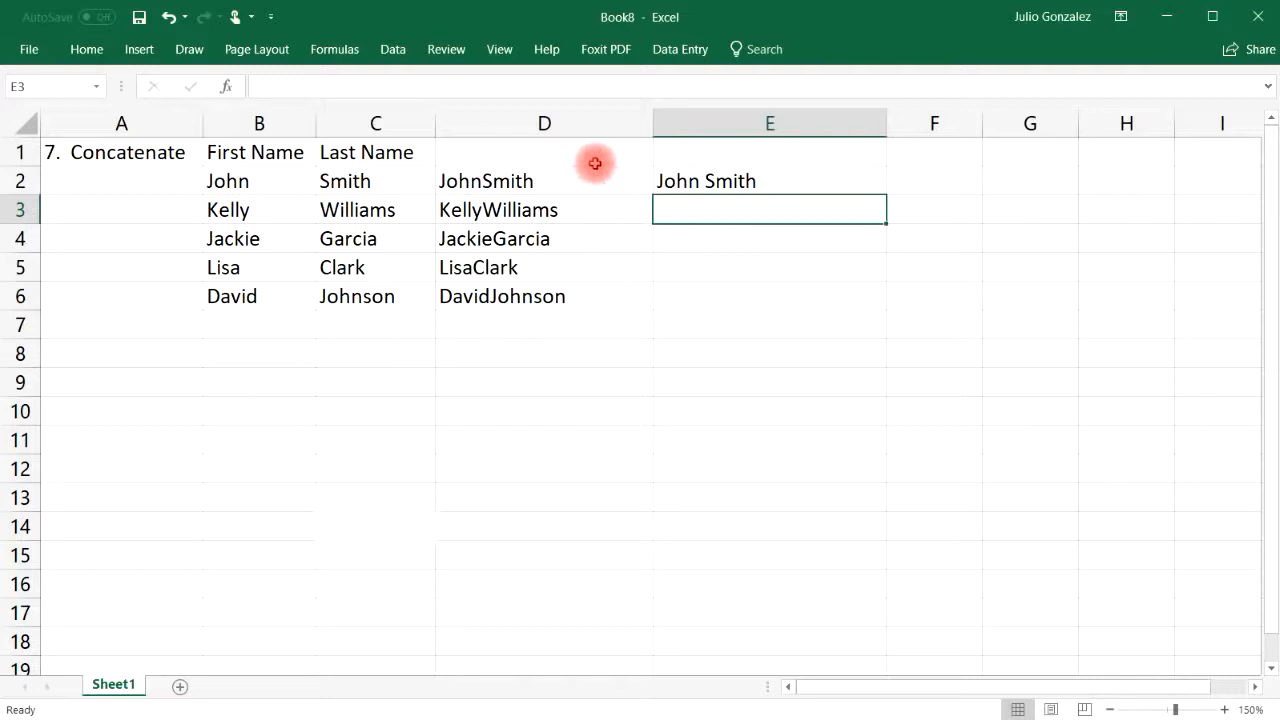
{"action": "left_click", "coordinate": [680, 181]}
{"action": "left_click_drag", "start_coordinate": [888, 192], "coordinate": [888, 309]}
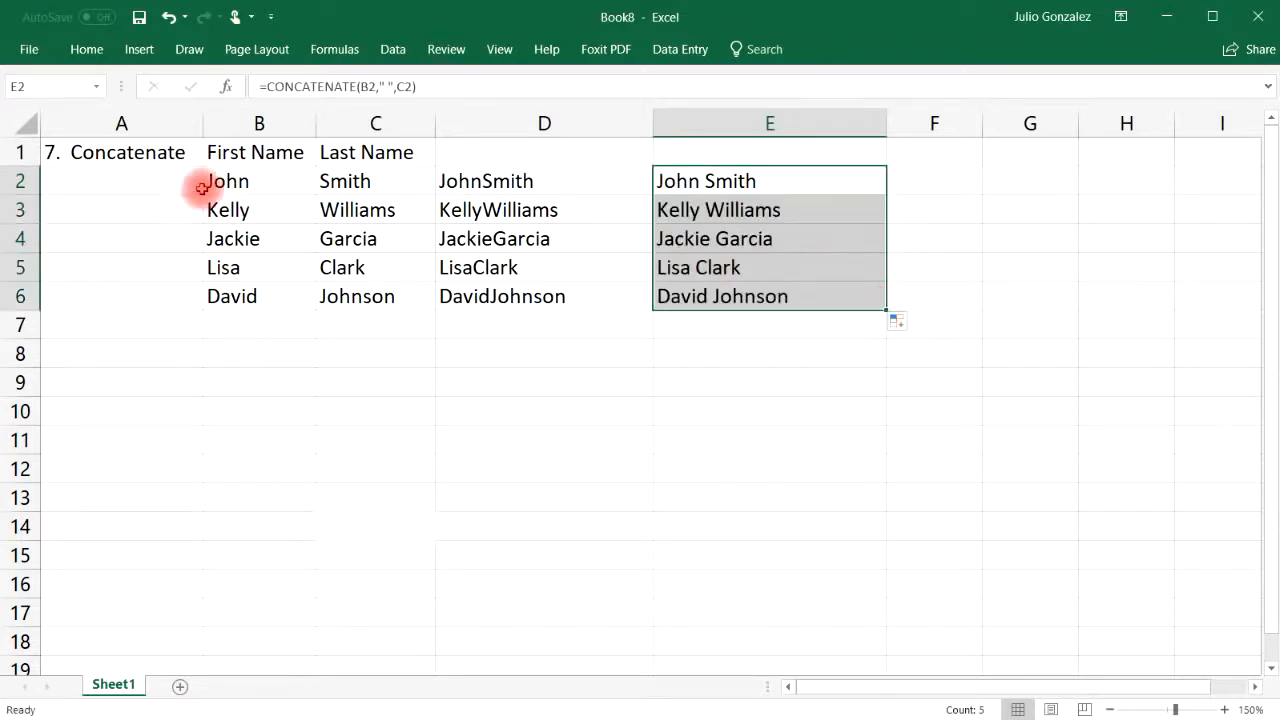
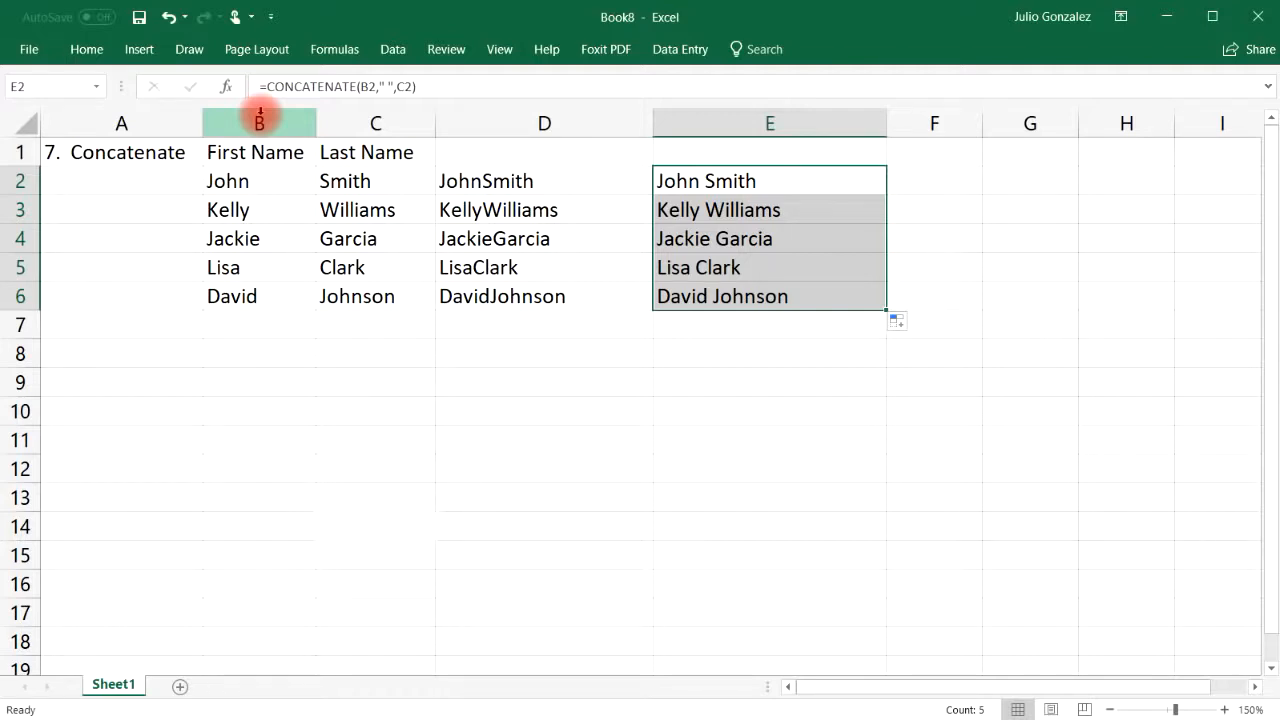
Clear the old Concatenate example from cells A1:E6
{"action": "left_click_drag", "start_coordinate": [74, 151], "coordinate": [694, 294]}
{"action": "key", "text": "Delete"}
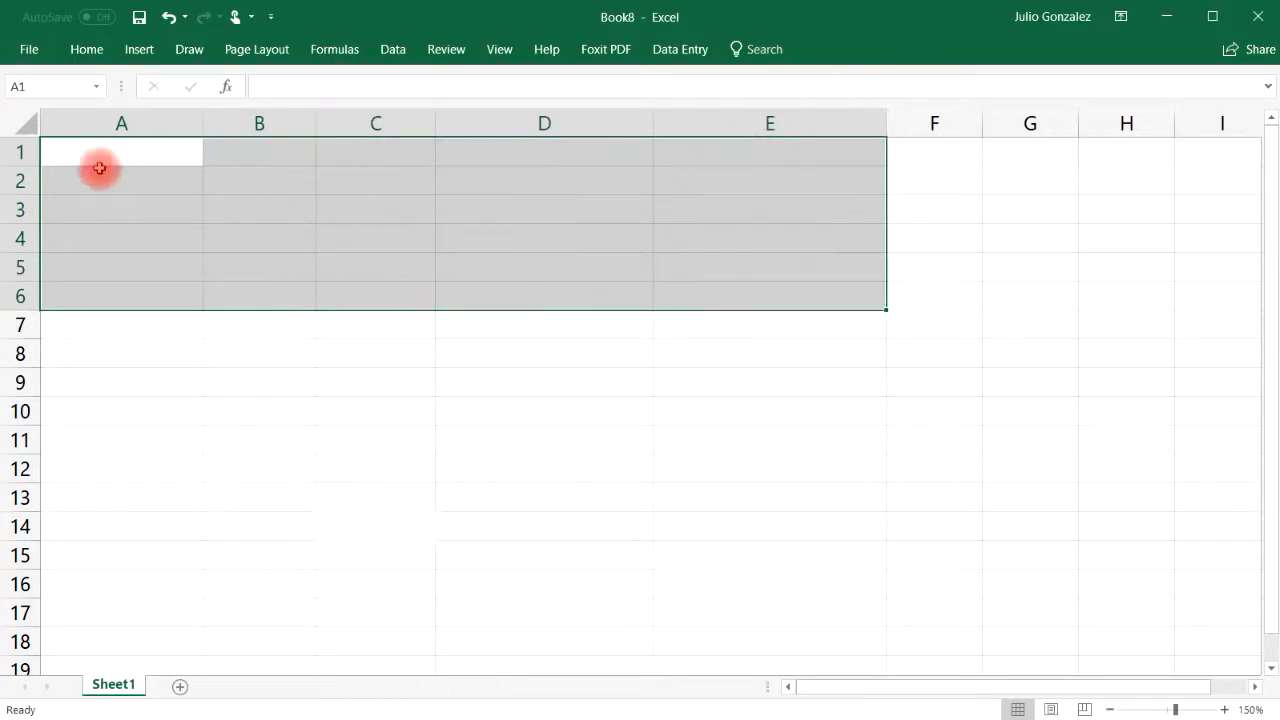
Type the heading '8. If' in A1 and the label 'Fruit:' in B2
{"action": "left_click", "coordinate": [100, 160]}
{"action": "type", "text": "8. If"}
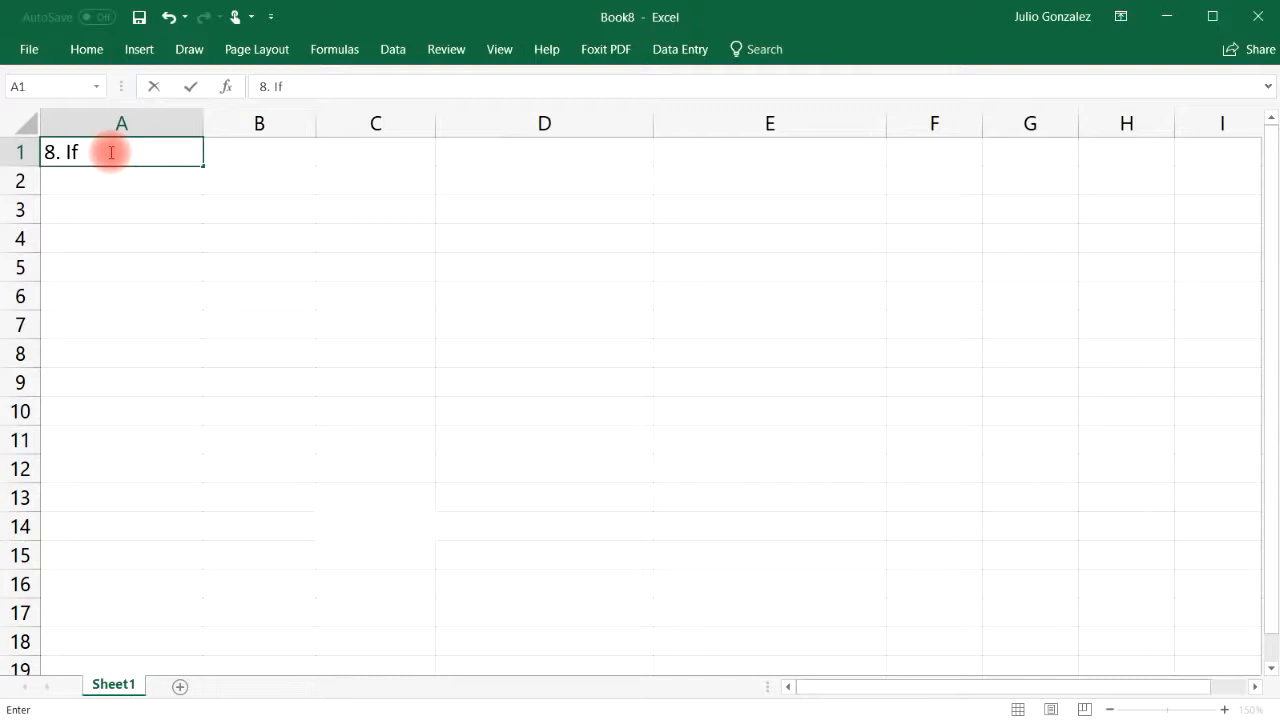
{"action": "key", "text": "Tab"}
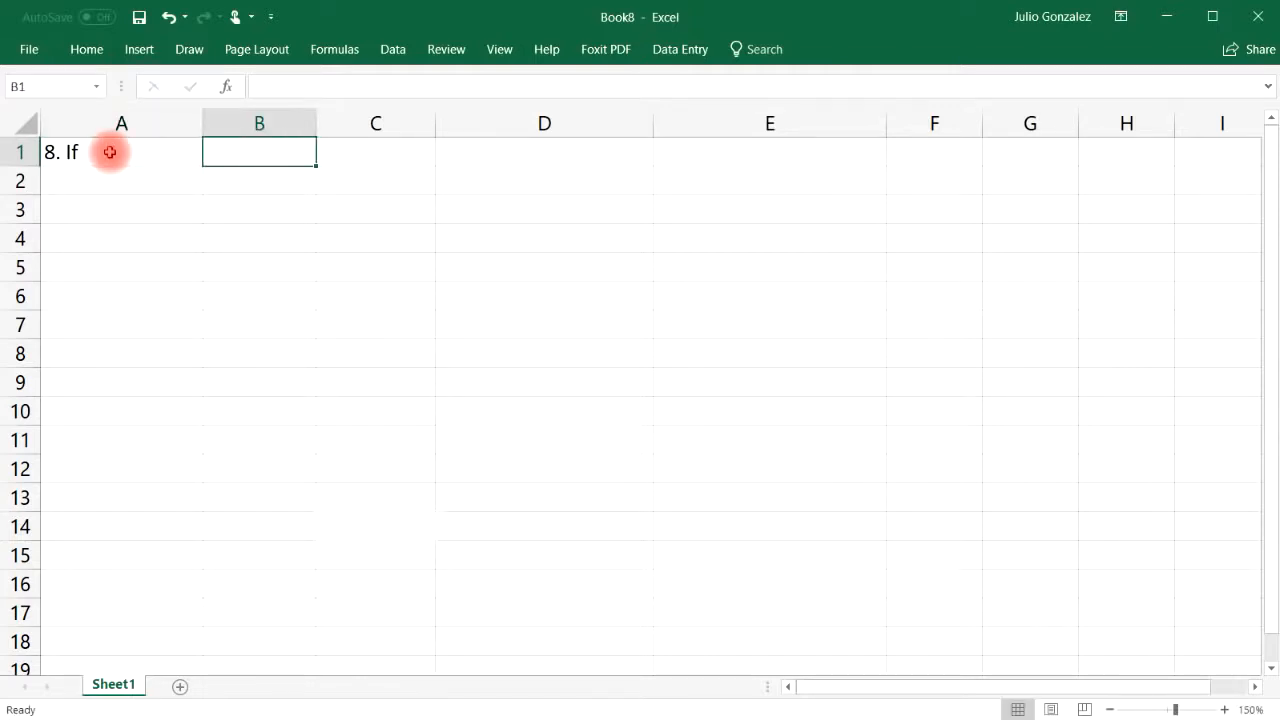
{"action": "key", "text": "Down"}
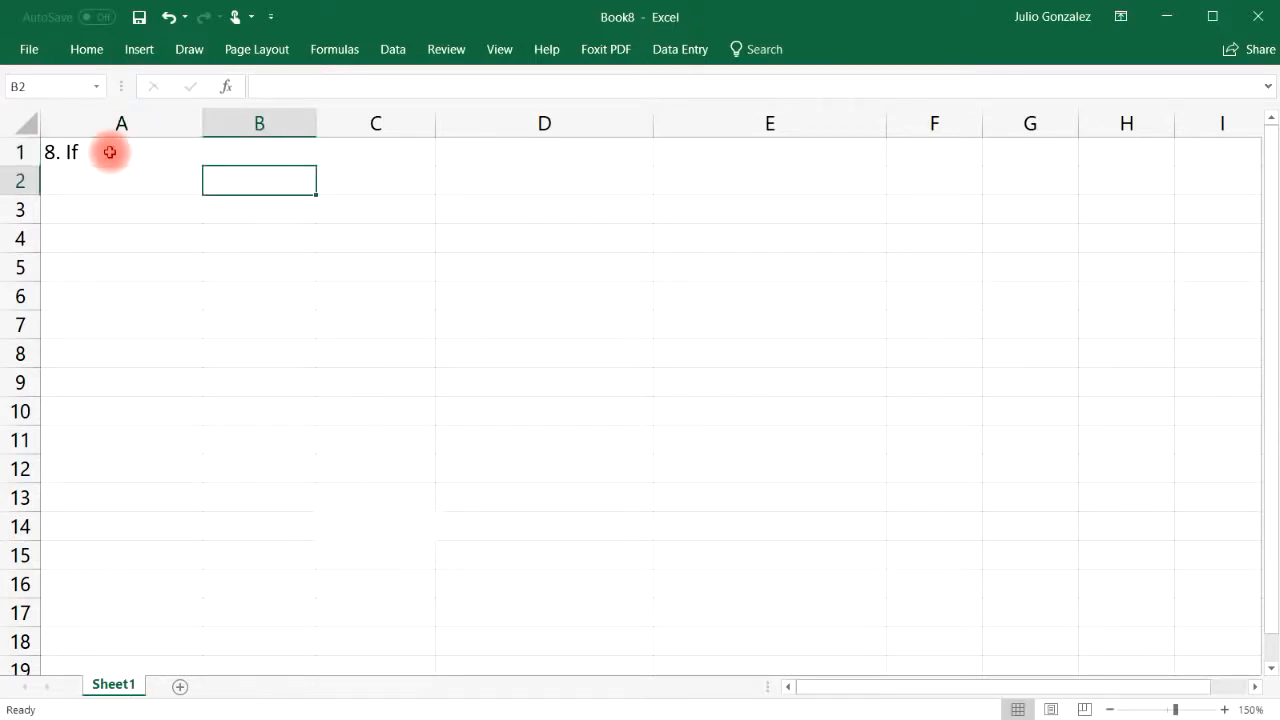
{"action": "type", "text": "Fruit:"}
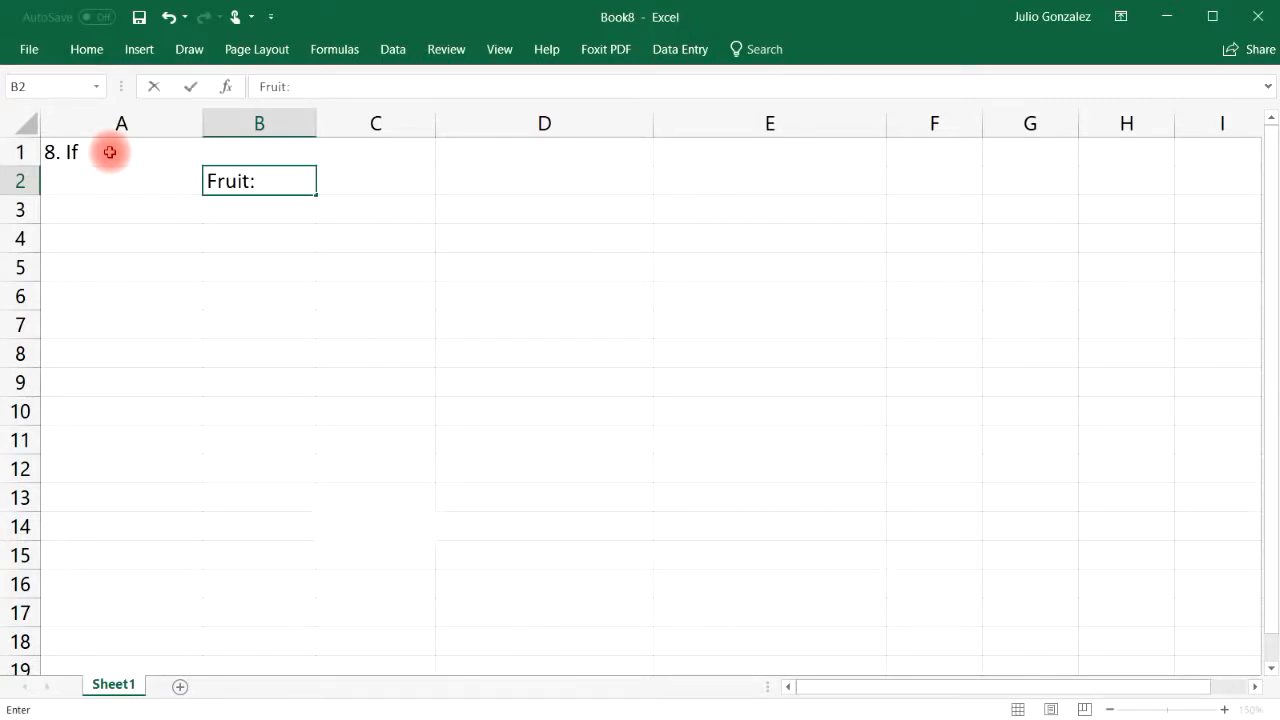
{"action": "key", "text": "Return"}
List Apple, Orange, Lemon and Banana in B3:B6
{"action": "type", "text": "Apple"}
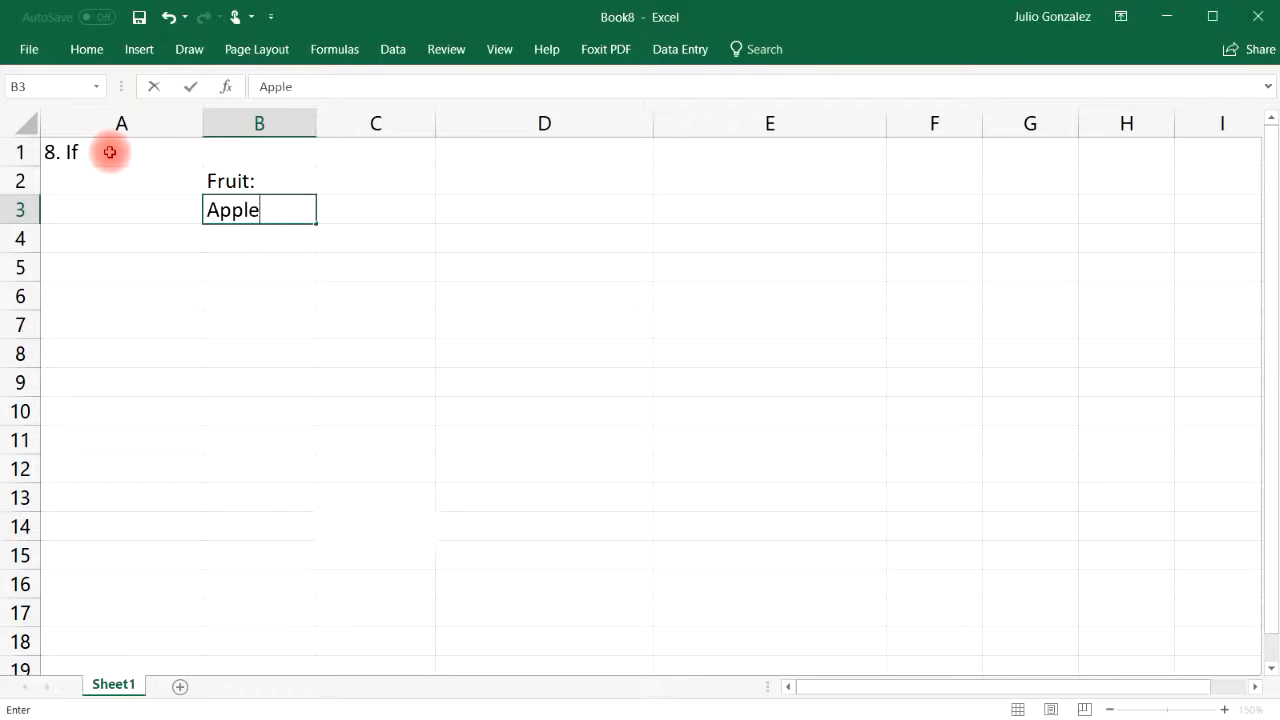
{"action": "key", "text": "Return"}
{"action": "type", "text": "Orange"}
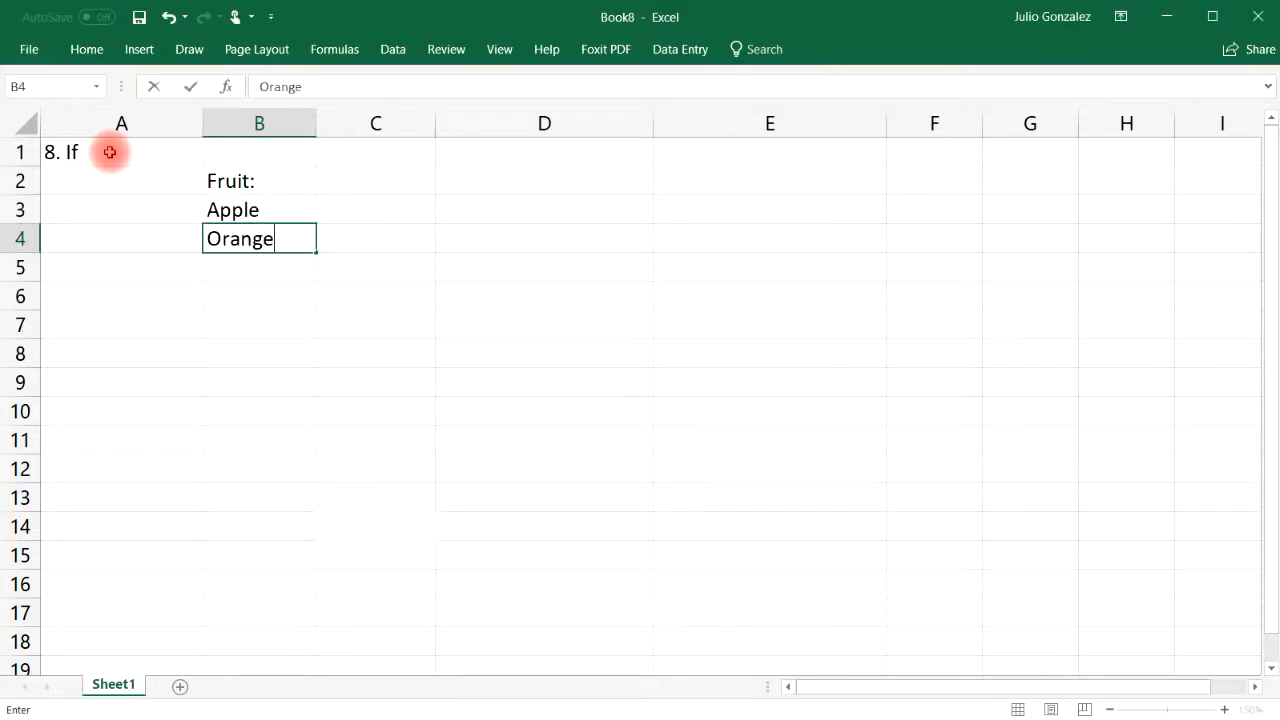
{"action": "key", "text": "Return"}
{"action": "type", "text": "Lemon"}
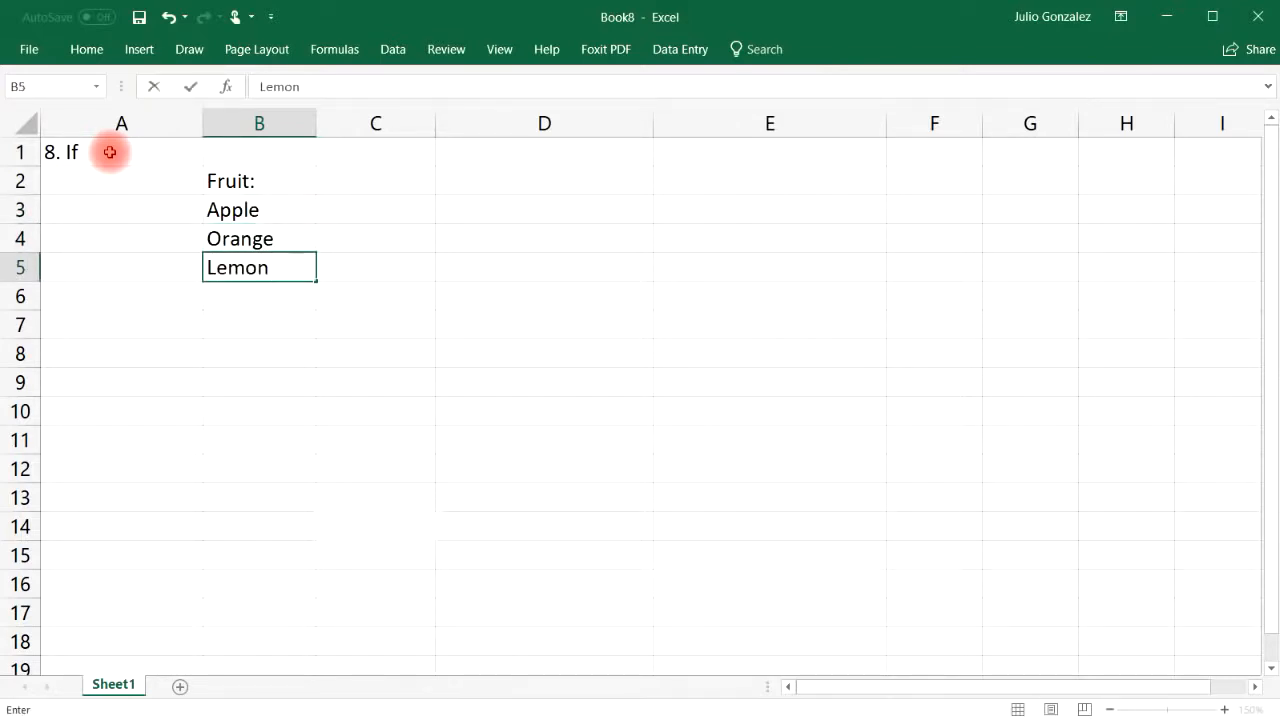
{"action": "key", "text": "Return"}
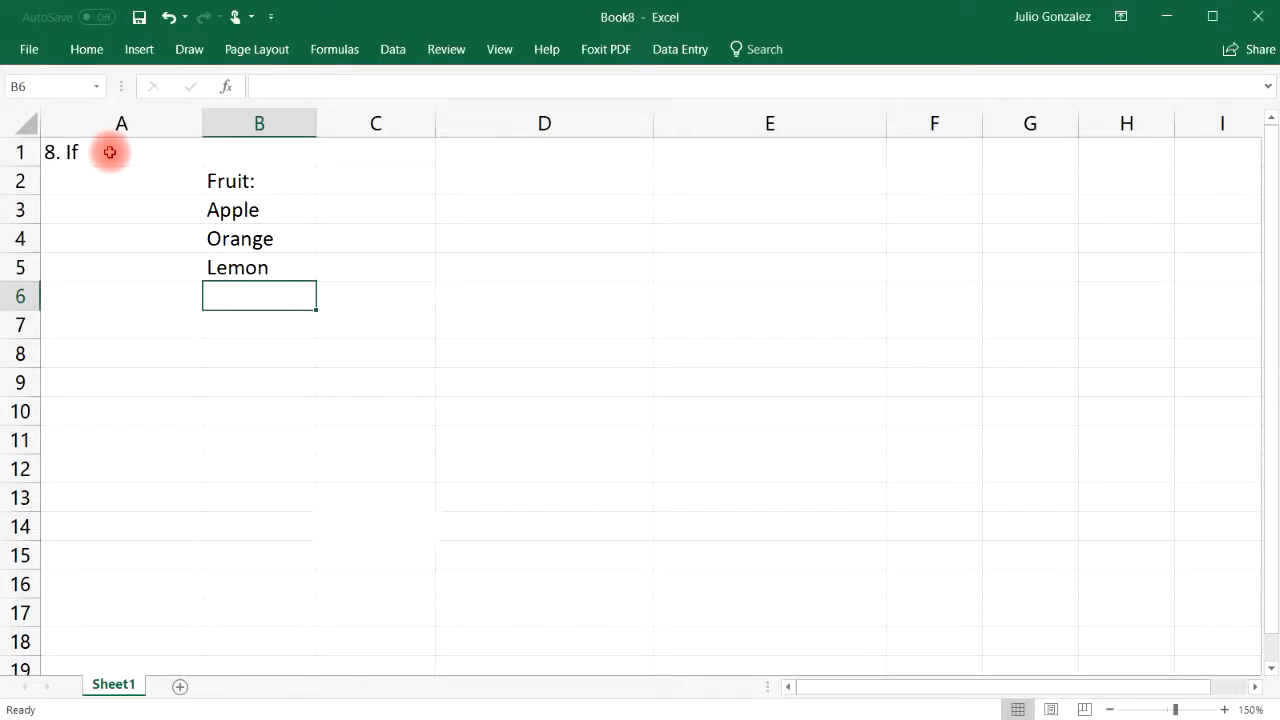
{"action": "type", "text": "Banana"}
{"action": "key", "text": "Up"}
{"action": "key", "text": "Up"}
{"action": "key", "text": "Up"}
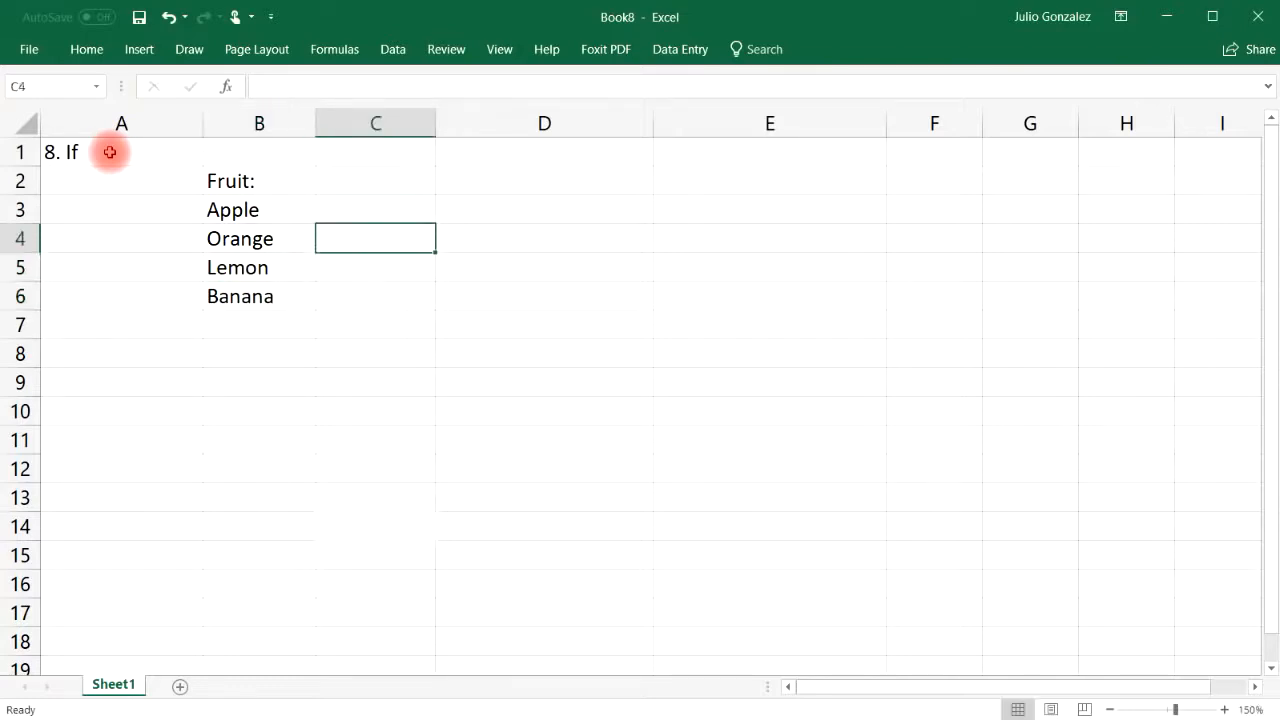
Enter =IF(B3="Orange",True,False) in C3 to test whether B3 is Orange
{"action": "type", "text": "="}
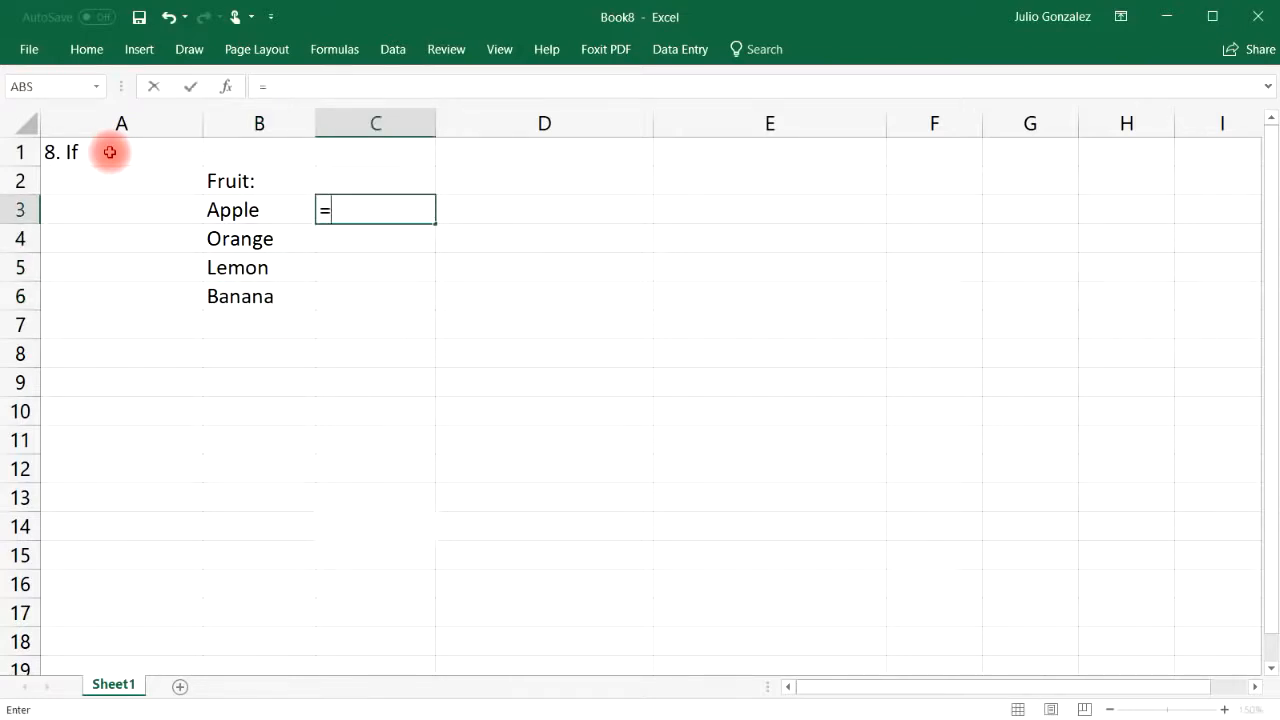
{"action": "type", "text": "if("}
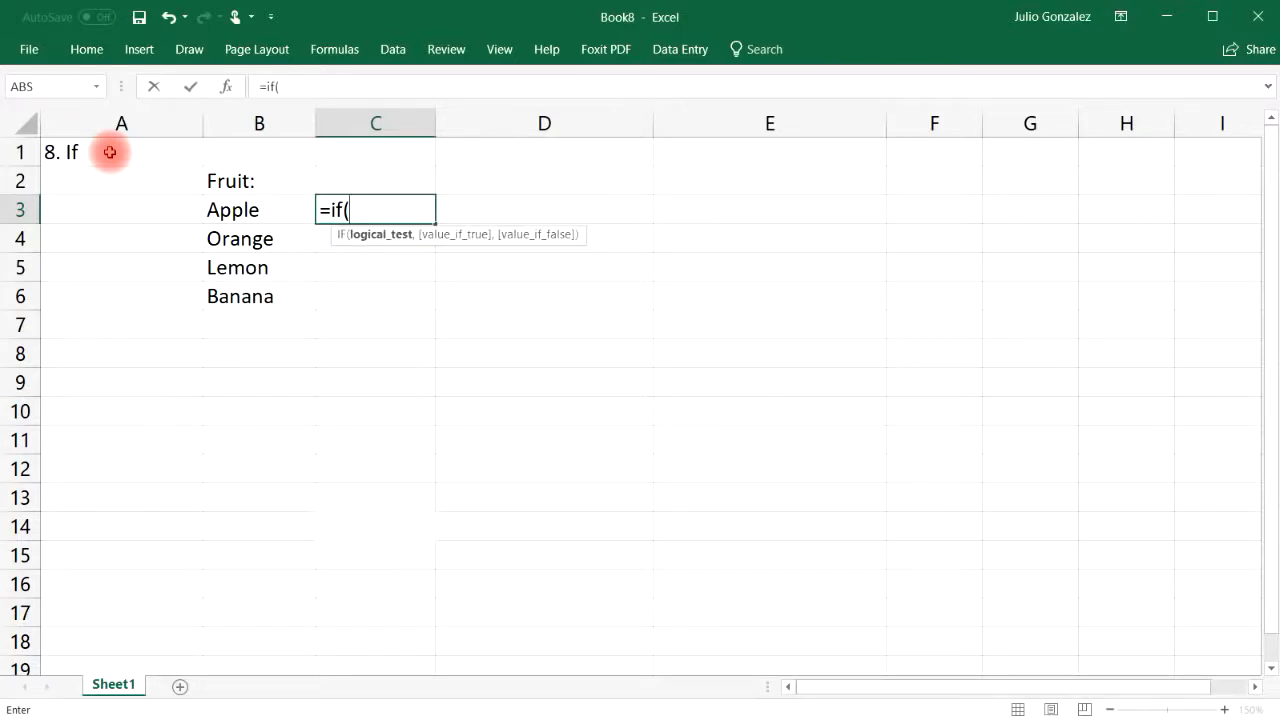
{"action": "type", "text": "B"}
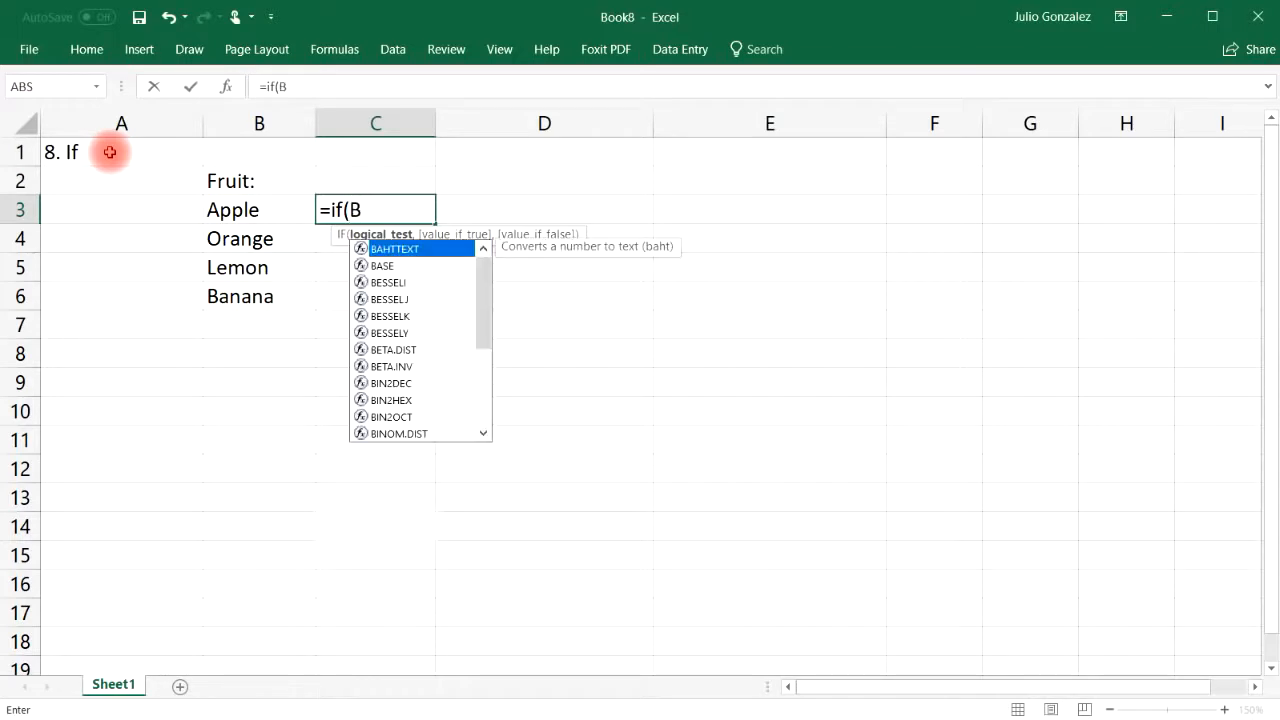
{"action": "type", "text": "3="}
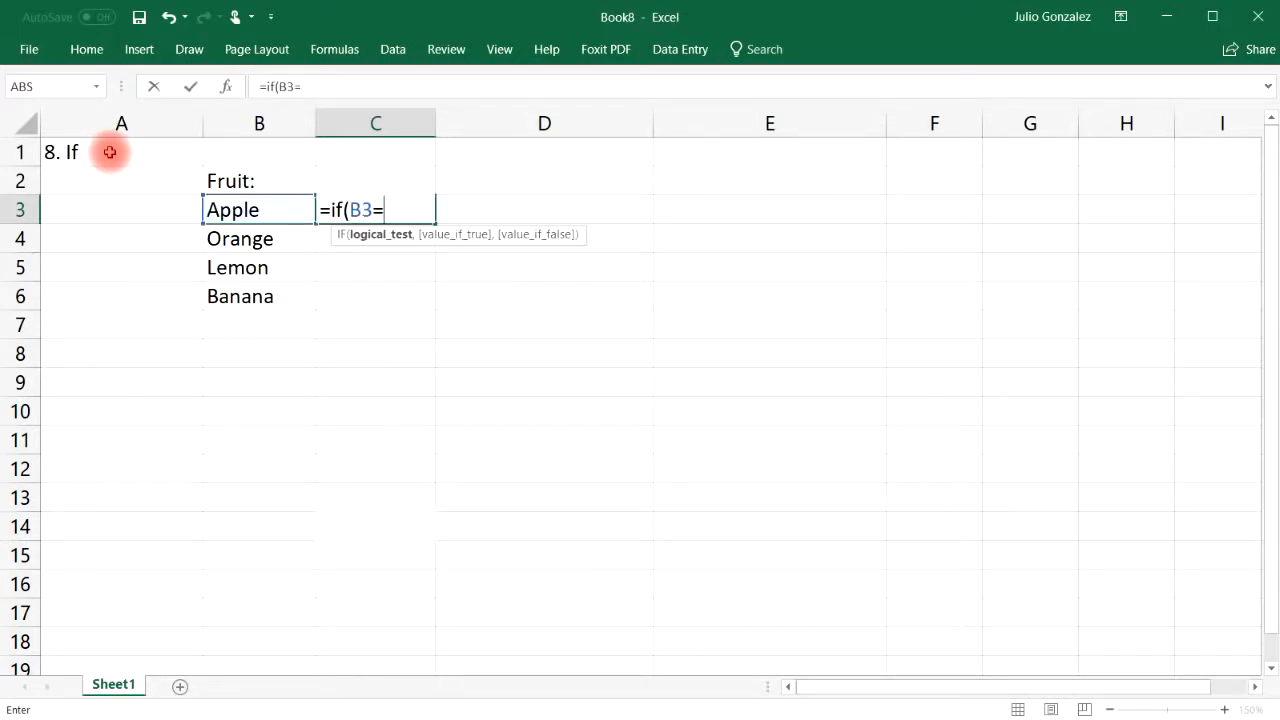
{"action": "type", "text": "\"Orange\",True,"}
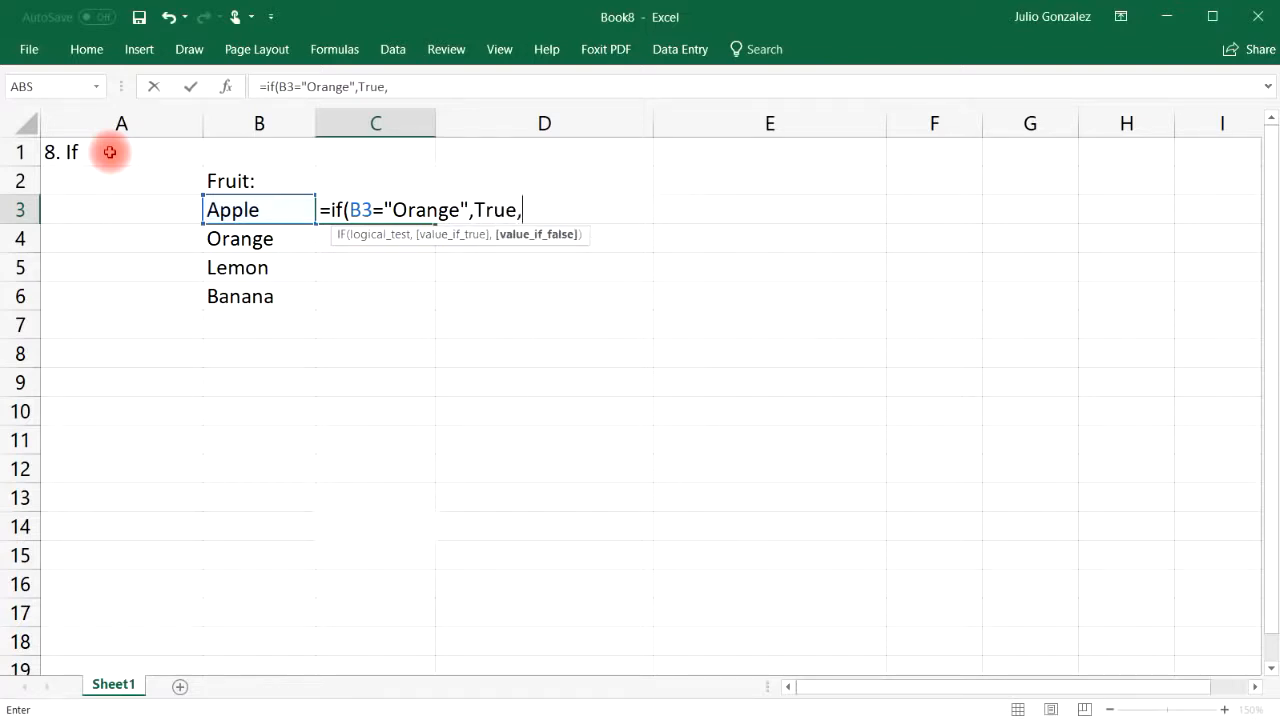
{"action": "type", "text": "False"}
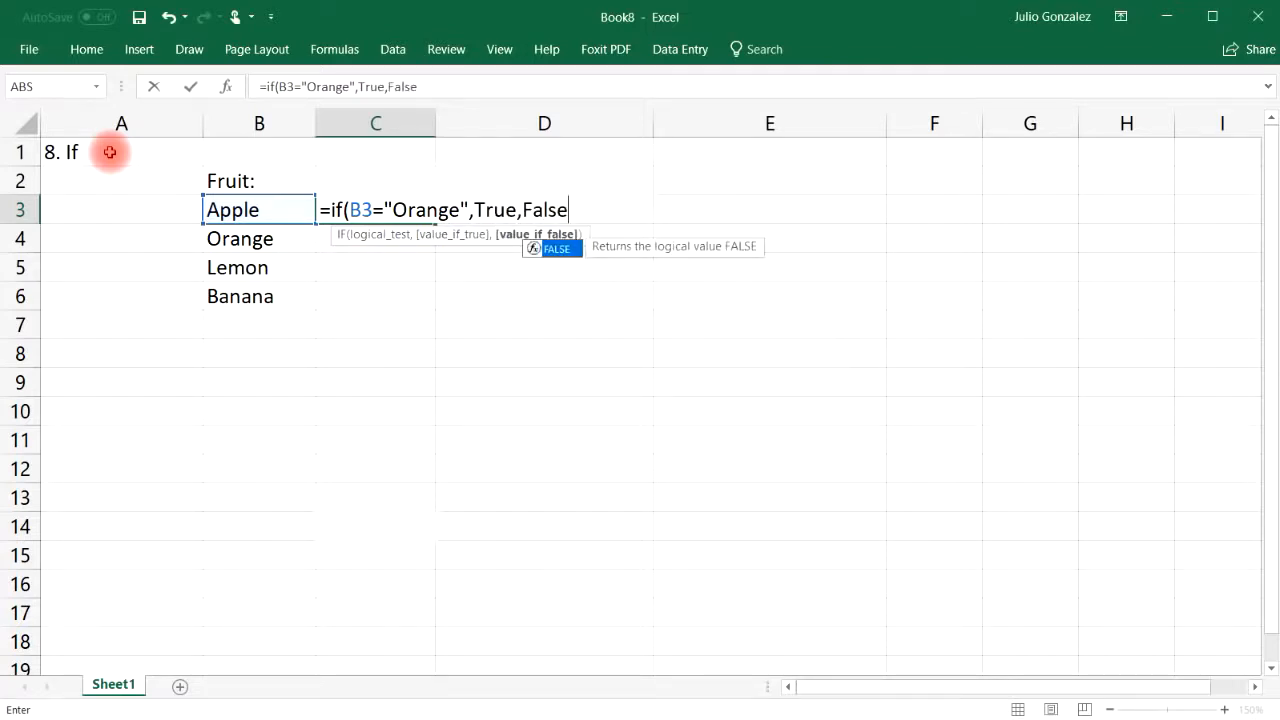
{"action": "type", "text": ")"}
{"action": "key", "text": "Return"}
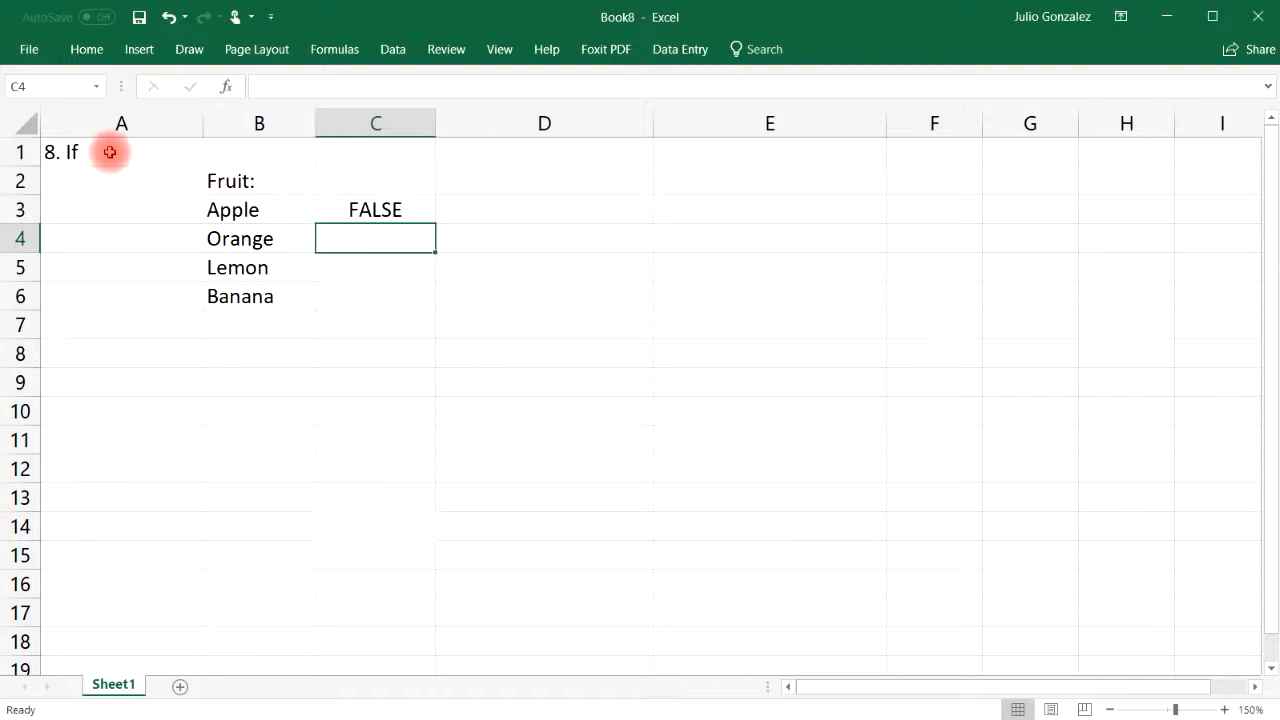
{"action": "left_click", "coordinate": [355, 210]}
Fill the Orange IF formula from C3 down to C6
{"action": "left_click", "coordinate": [267, 212]}
{"action": "left_click", "coordinate": [410, 210]}
{"action": "left_click_drag", "start_coordinate": [435, 232], "coordinate": [432, 306]}
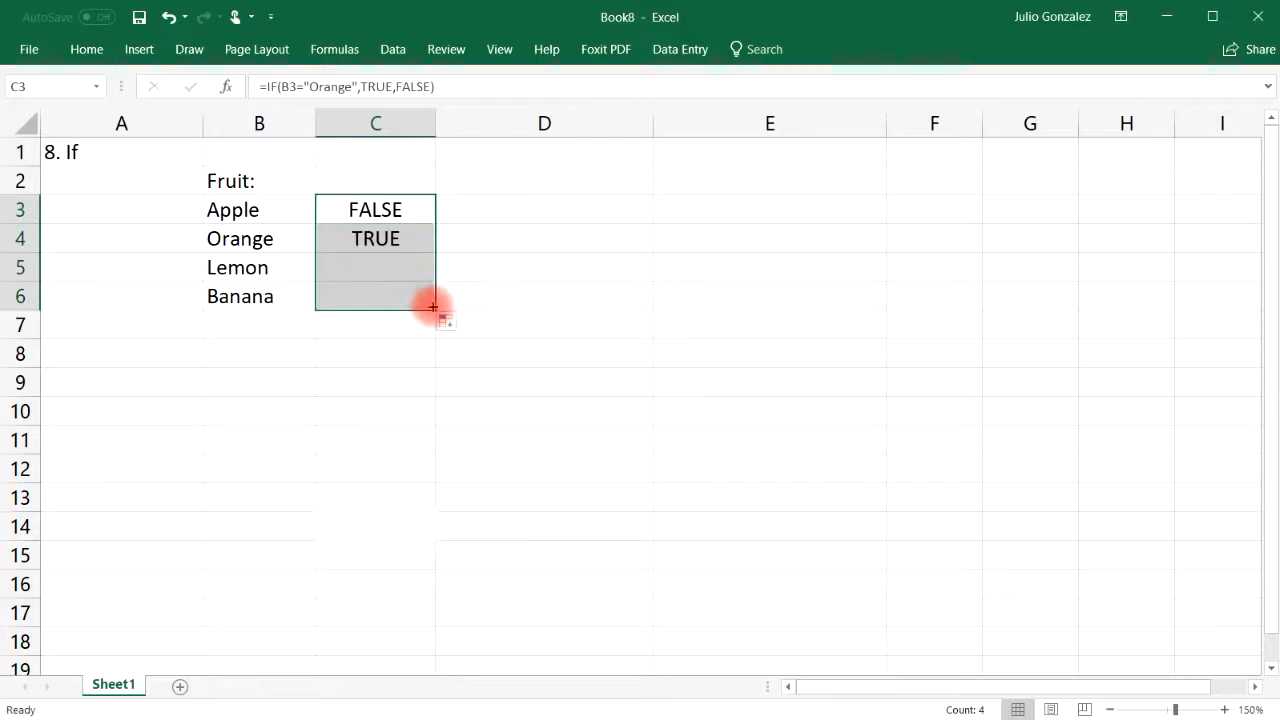
{"action": "left_click", "coordinate": [403, 242]}
{"action": "left_click", "coordinate": [270, 240]}
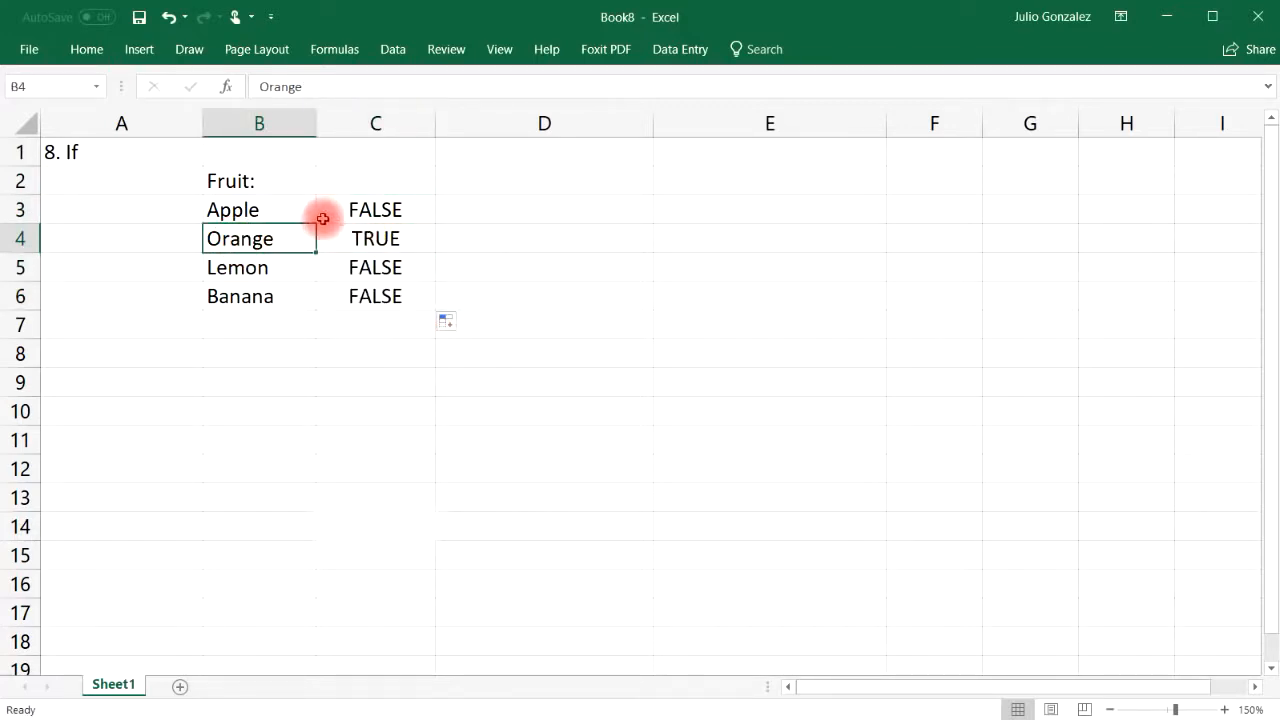
Change B3 to Orange and B4 to Apple so only C3 shows TRUE
{"action": "left_click", "coordinate": [277, 203]}
{"action": "type", "text": "Orange"}
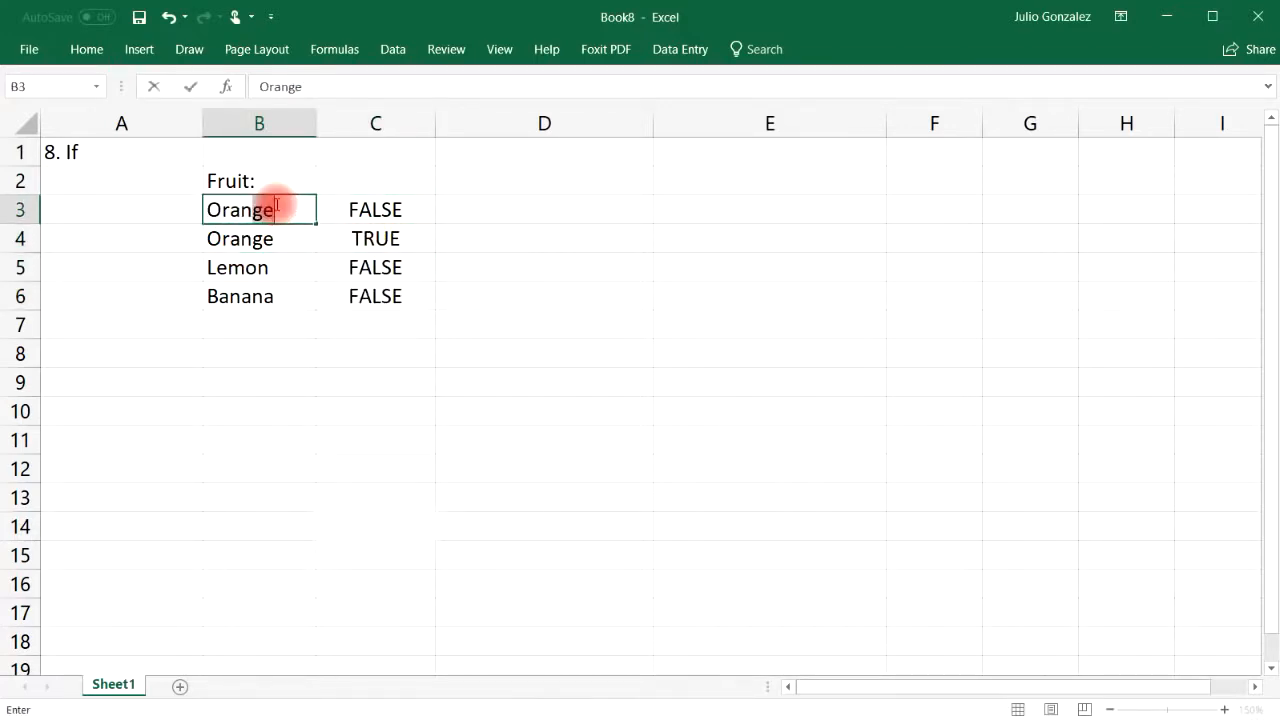
{"action": "key", "text": "Return"}
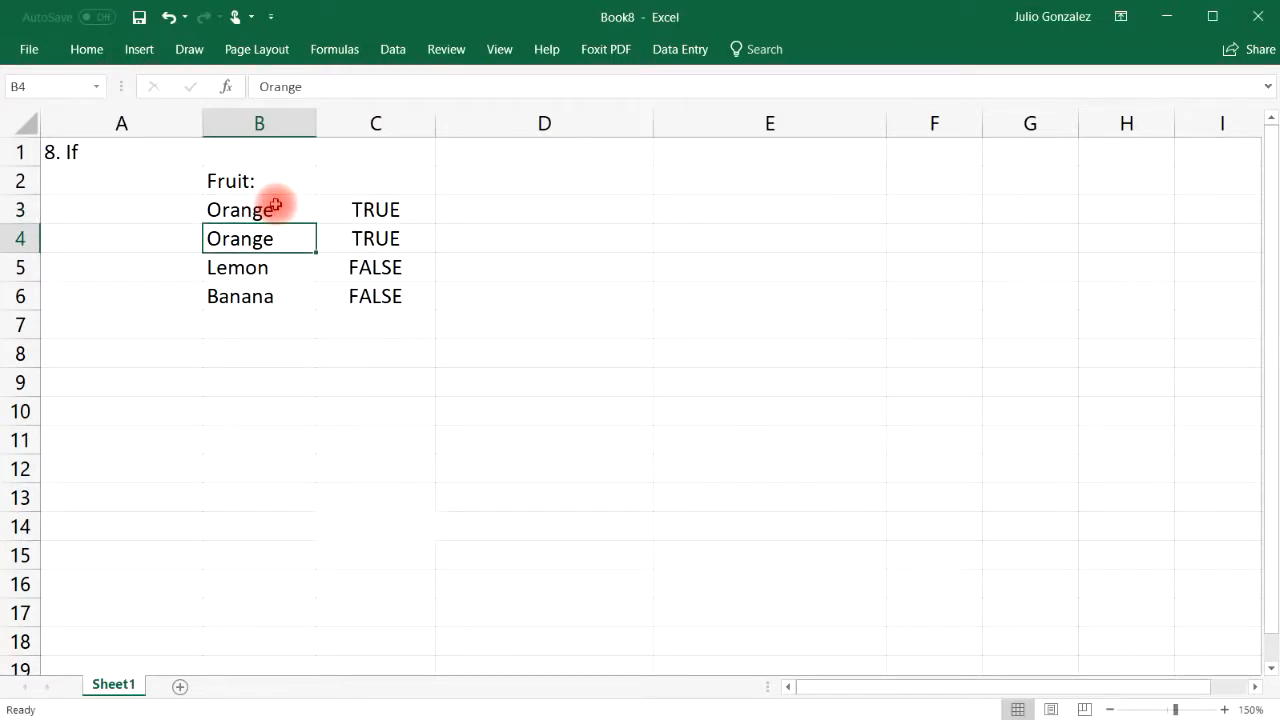
{"action": "type", "text": "Apple"}
{"action": "key", "text": "Return"}
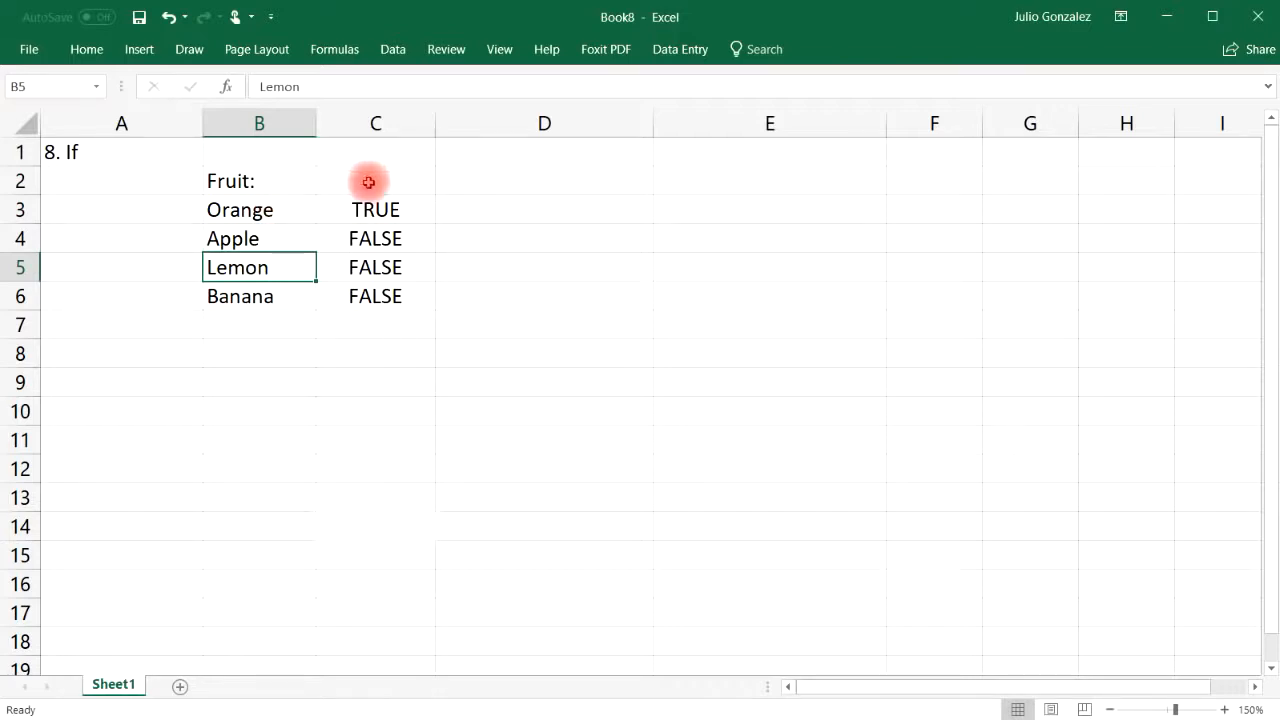
{"action": "left_click", "coordinate": [491, 210]}
Enter =IF(B3="Lemon","Yes","It is not a lemon") in D3
{"action": "type", "text": "="}
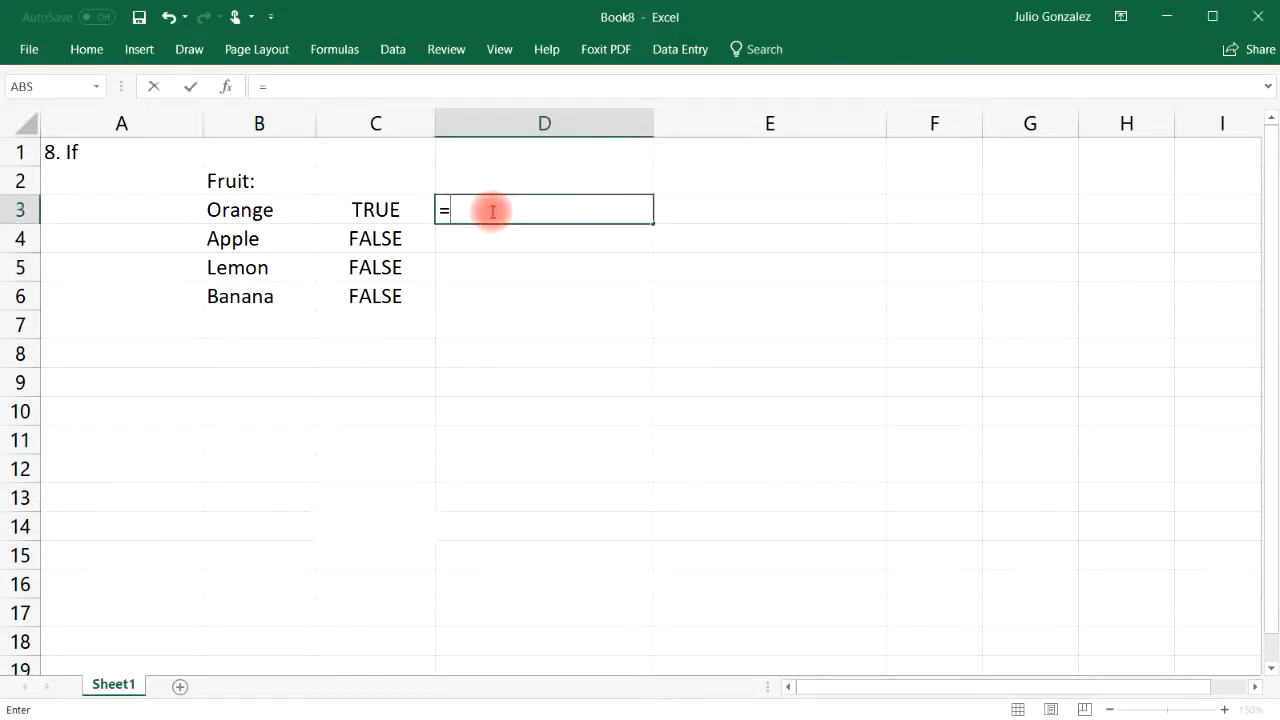
{"action": "type", "text": "if("}
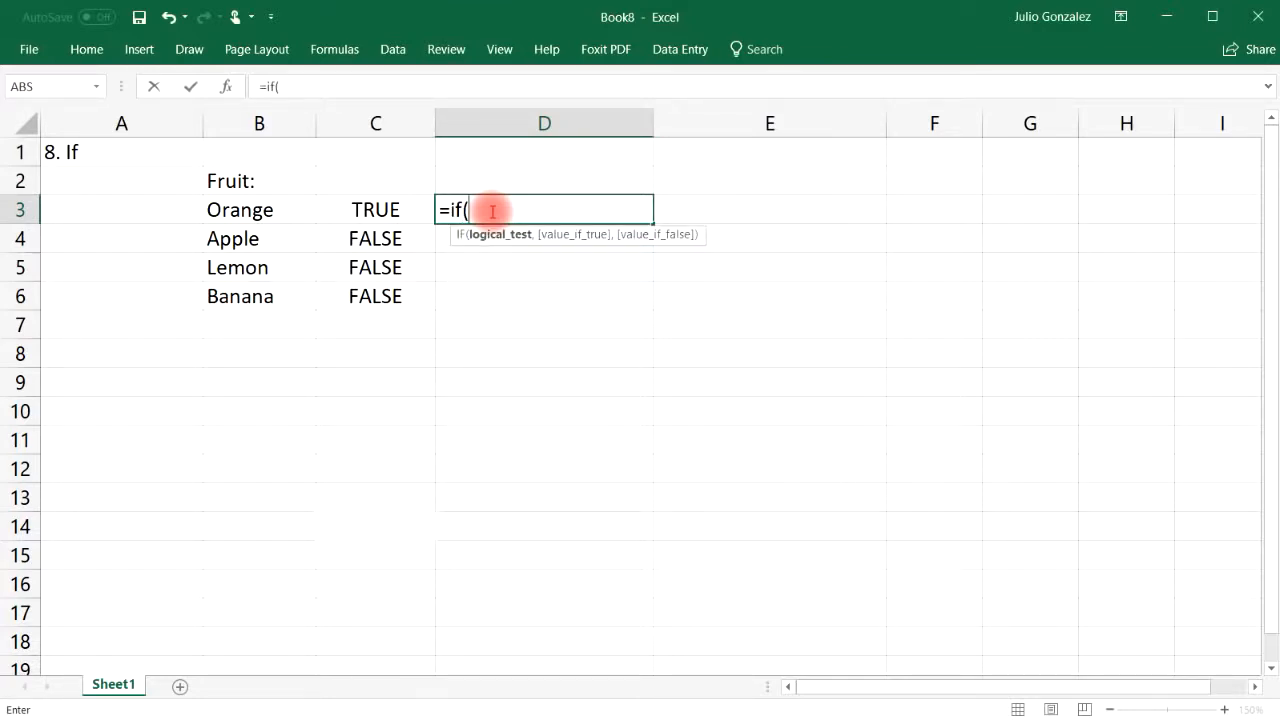
{"action": "type", "text": "l"}
{"action": "key", "text": "BackSpace"}
{"action": "type", "text": "B3"}
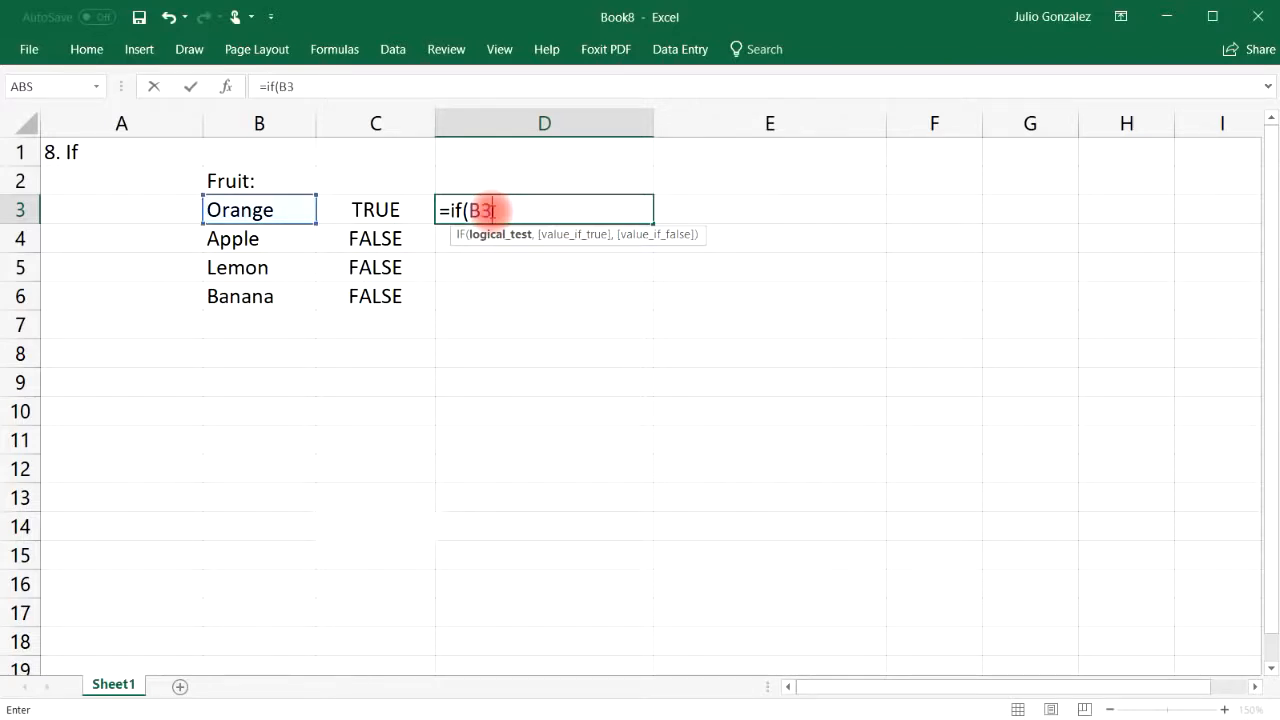
{"action": "type", "text": "=\"L"}
{"action": "key", "text": "BackSpace"}
{"action": "type", "text": "\"Lemon"}
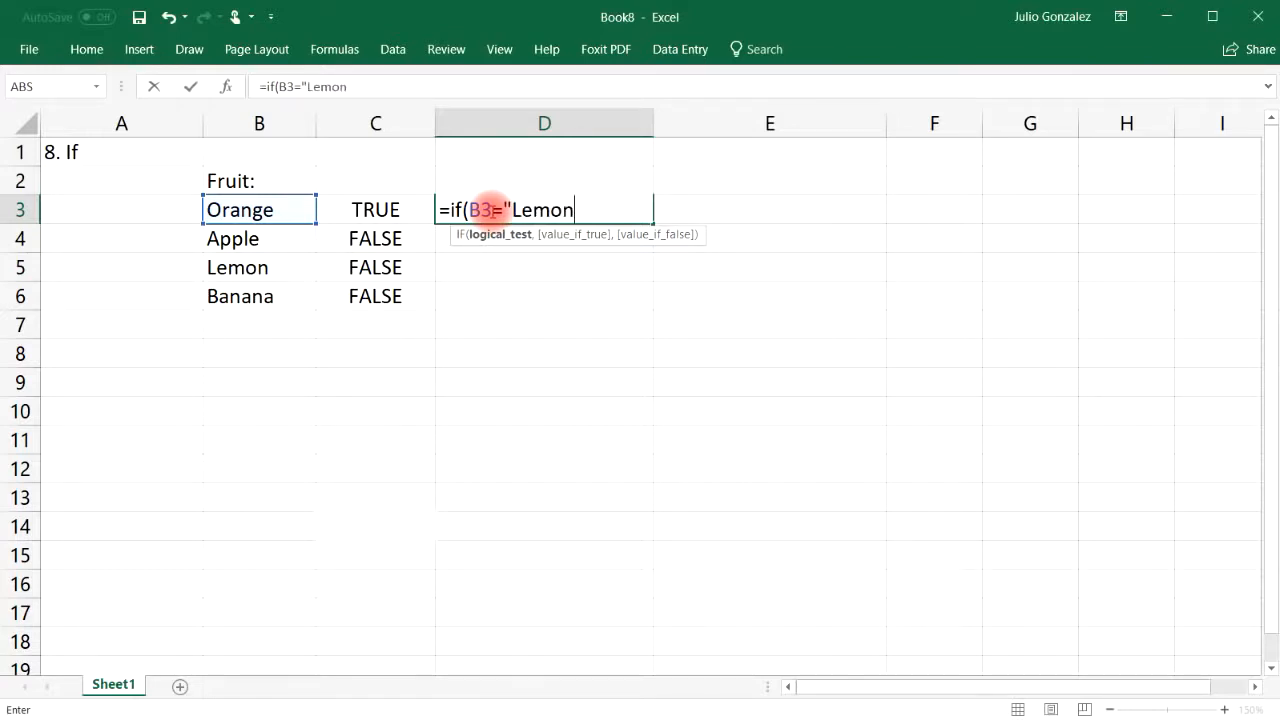
{"action": "type", "text": "\","}
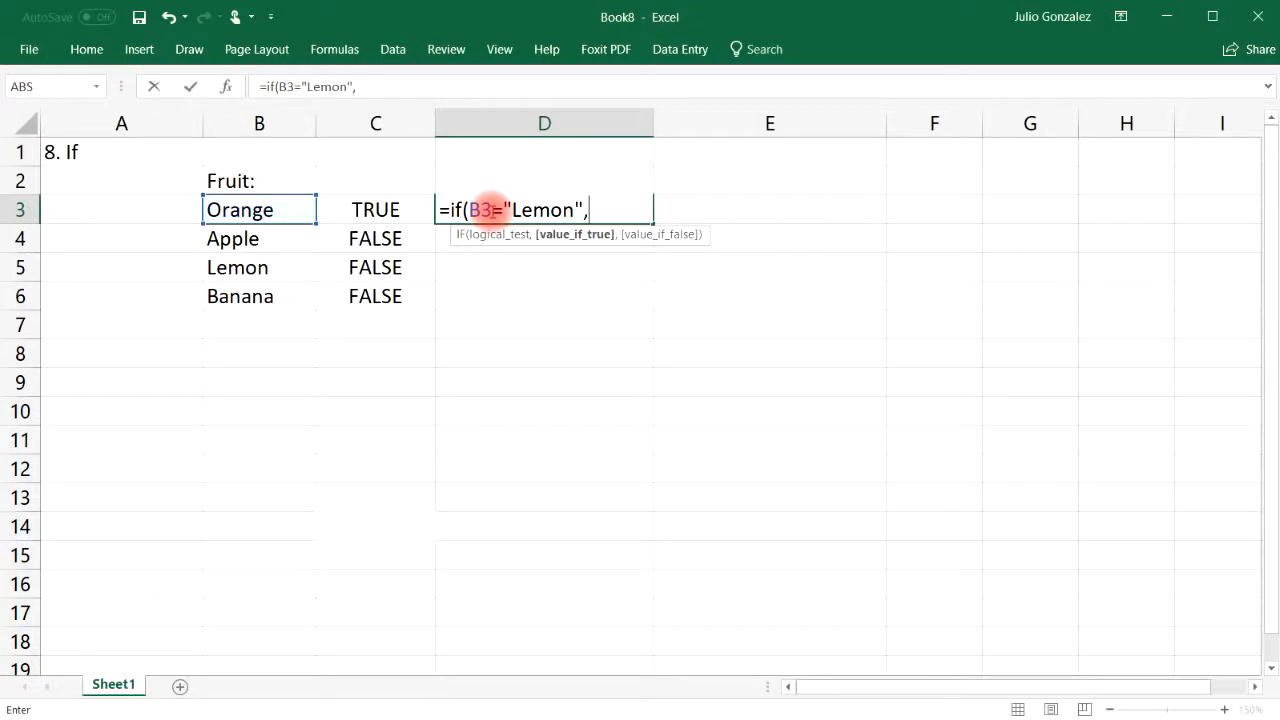
{"action": "type", "text": "\"Yes\","}
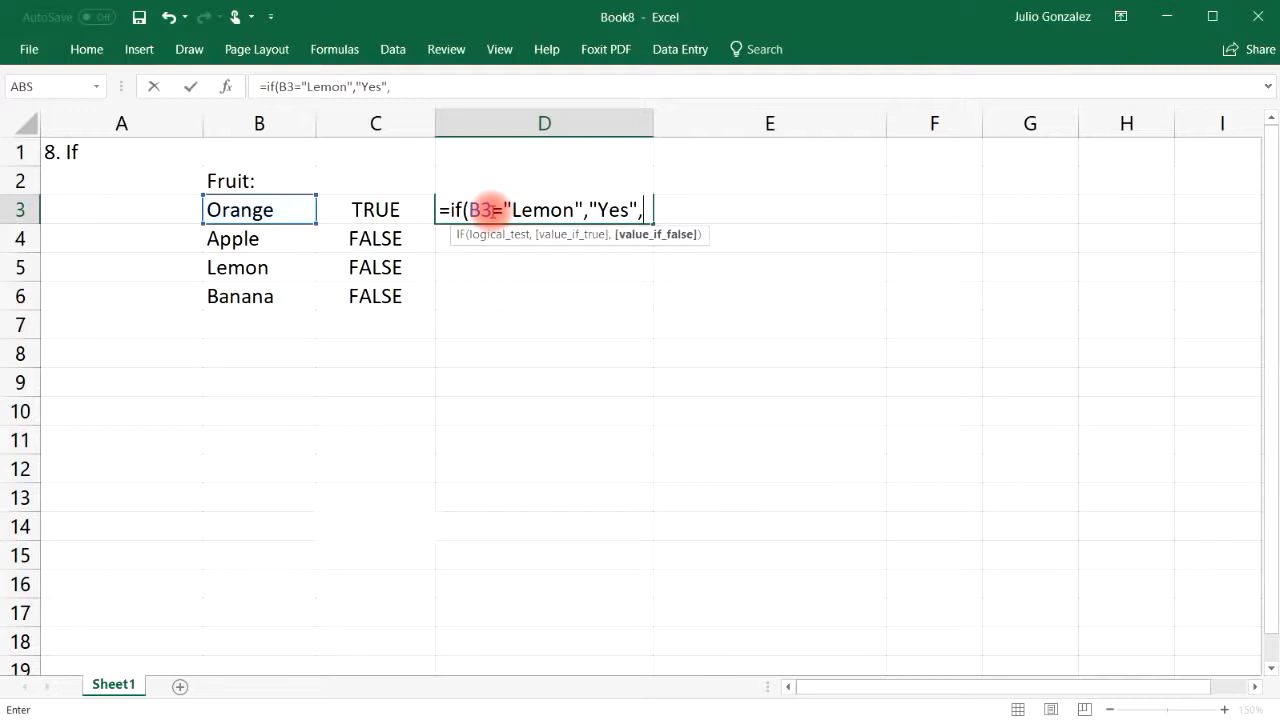
{"action": "type", "text": "\"It is not a lemon"}
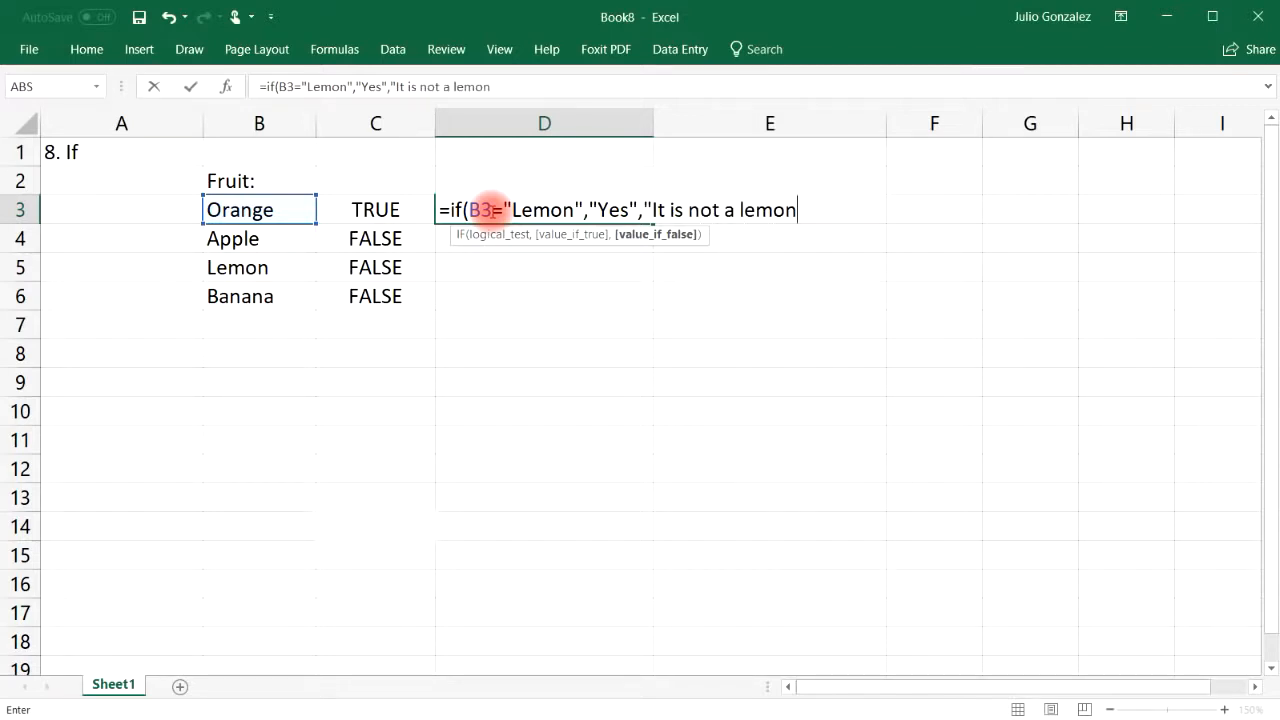
{"action": "type", "text": "\")"}
{"action": "key", "text": "Return"}
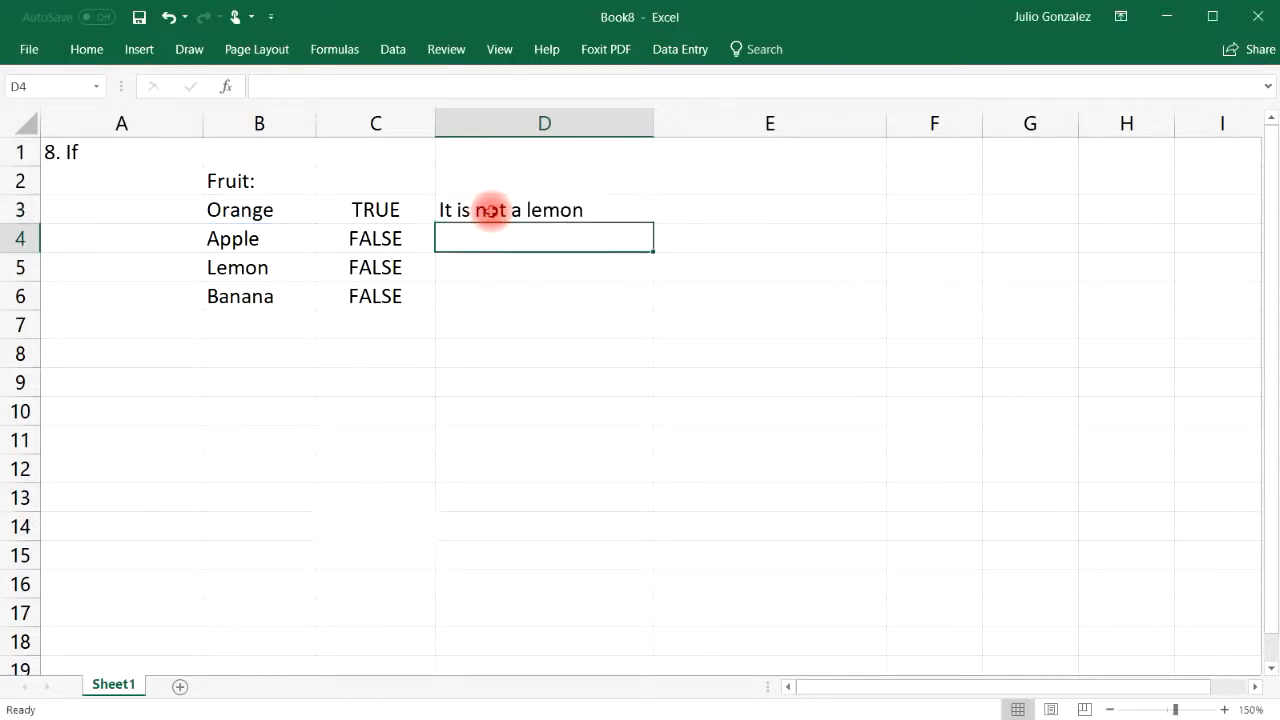
Fill the Lemon formula down to D6 and check the Yes result beside Lemon
{"action": "left_click", "coordinate": [266, 209]}
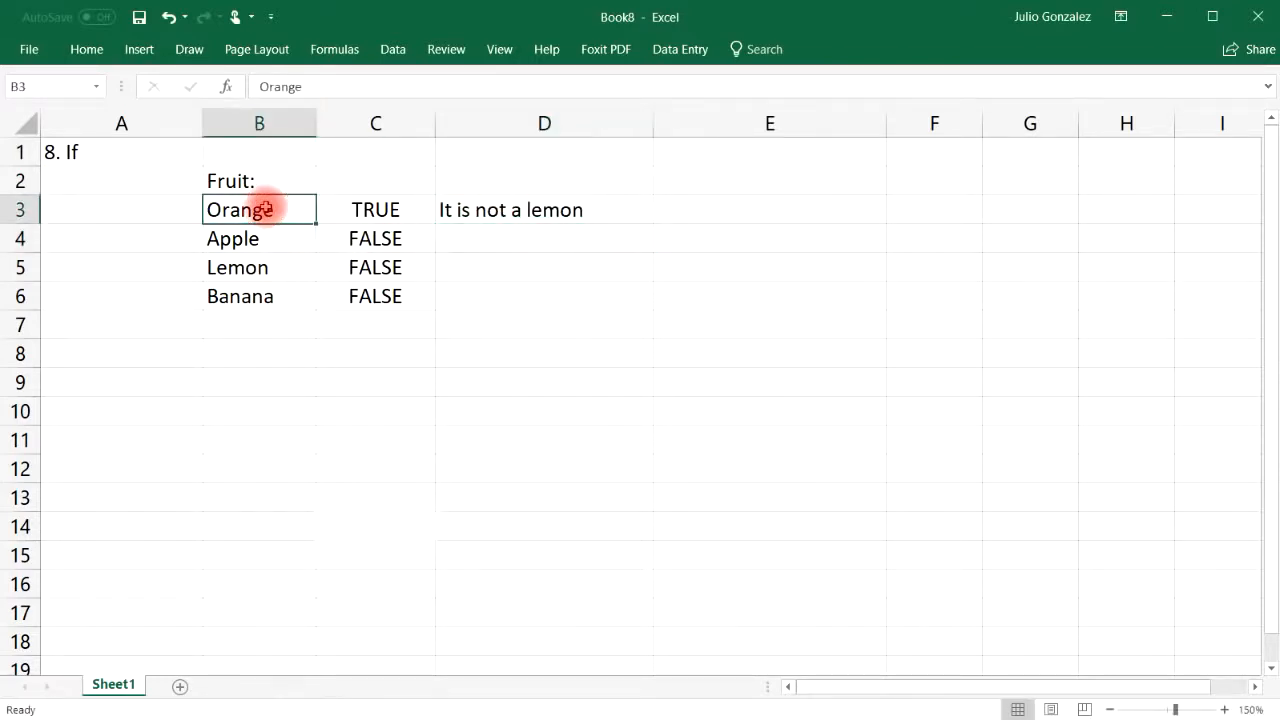
{"action": "left_click", "coordinate": [543, 208]}
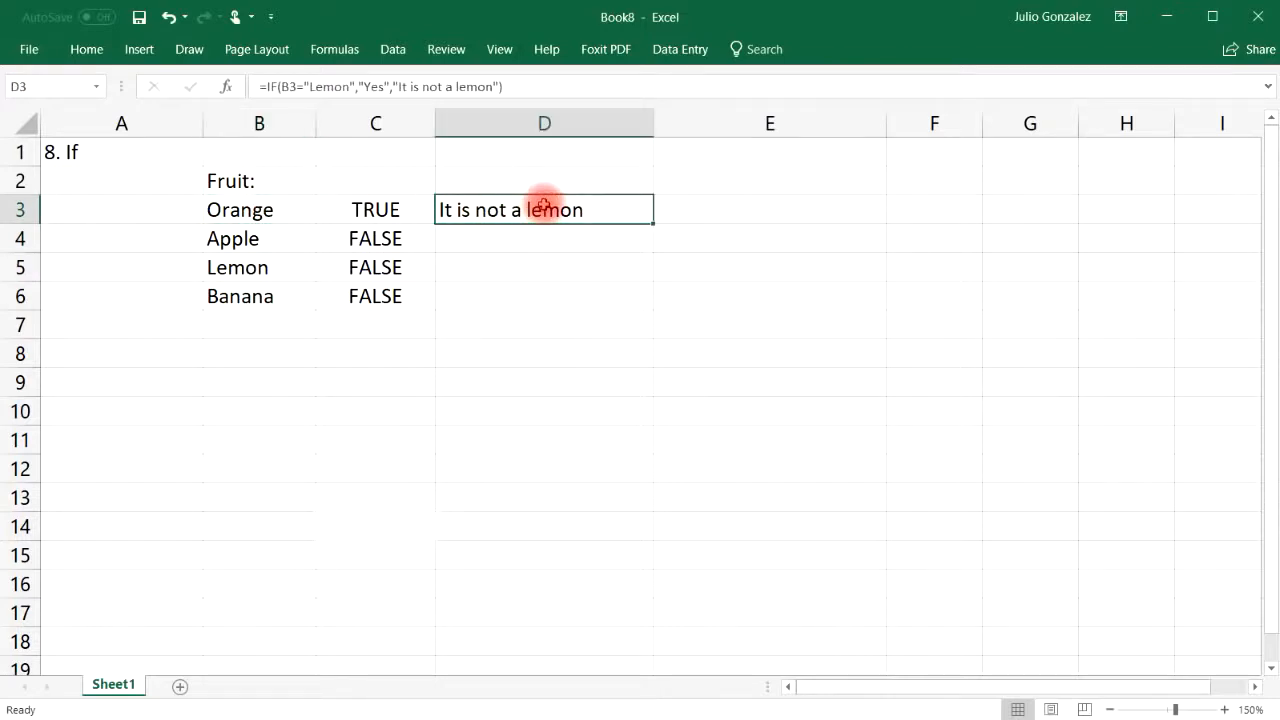
{"action": "left_click_drag", "start_coordinate": [655, 224], "coordinate": [652, 308]}
{"action": "left_click", "coordinate": [225, 266]}
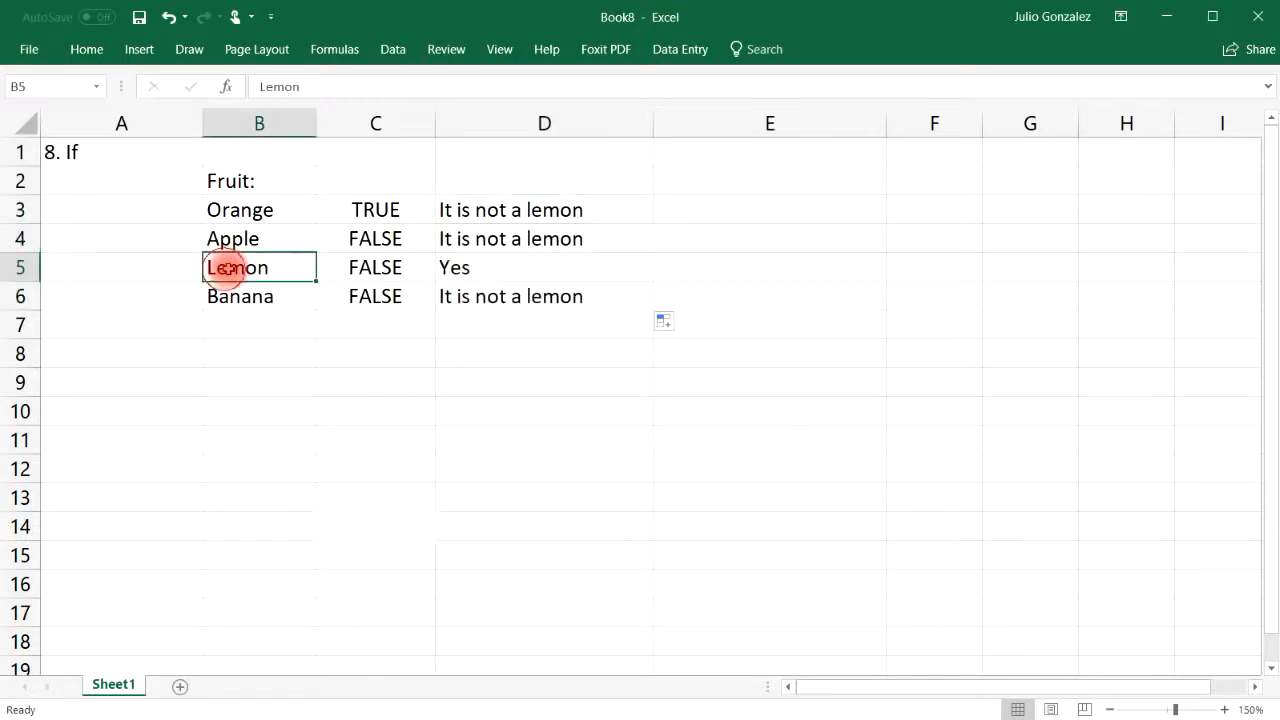
{"action": "left_click", "coordinate": [455, 265]}
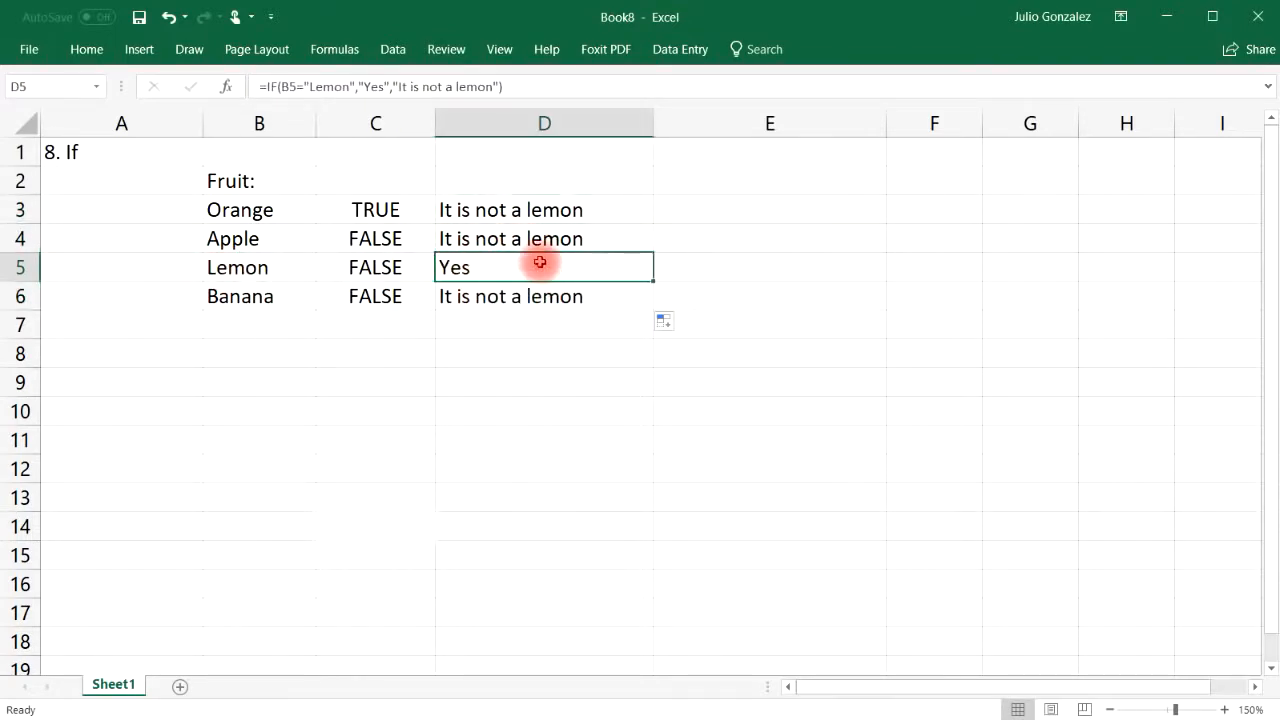
Enter the numbers 15, 25, 50 and 84 in B9:B12
{"action": "left_click", "coordinate": [278, 383]}
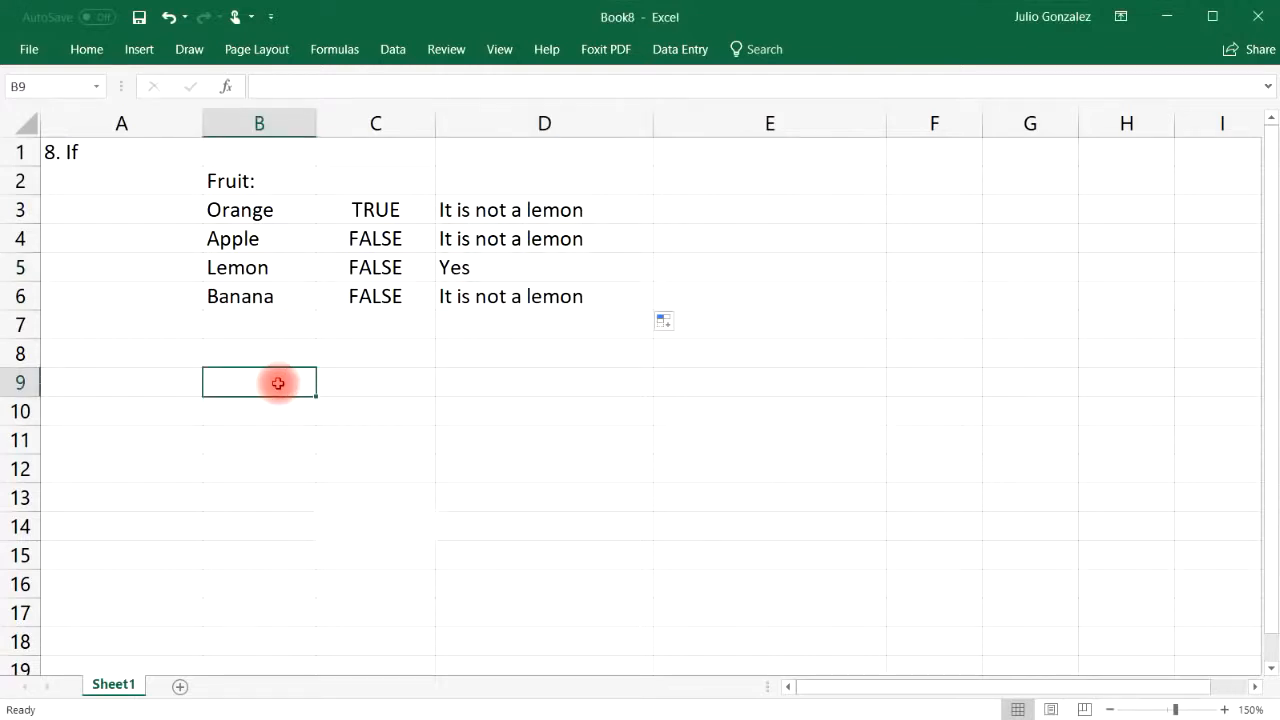
{"action": "type", "text": "15"}
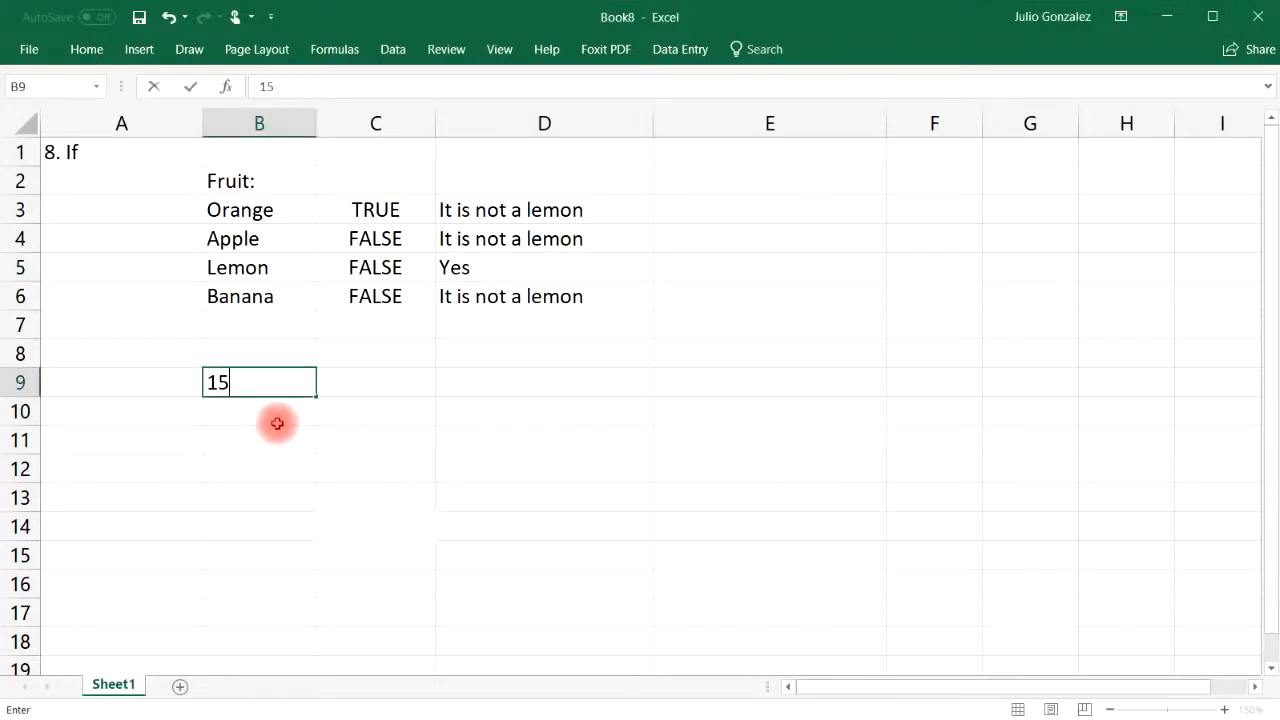
{"action": "key", "text": "Return"}
{"action": "type", "text": "25"}
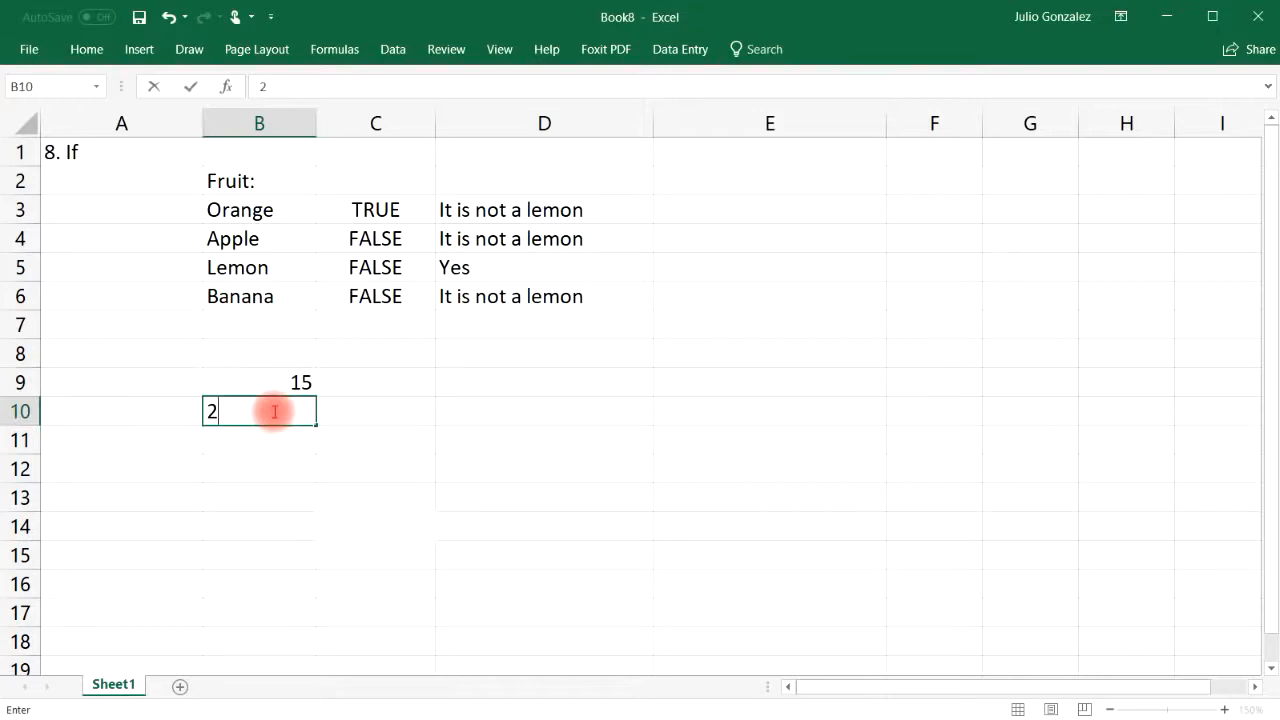
{"action": "key", "text": "Return"}
{"action": "type", "text": "50"}
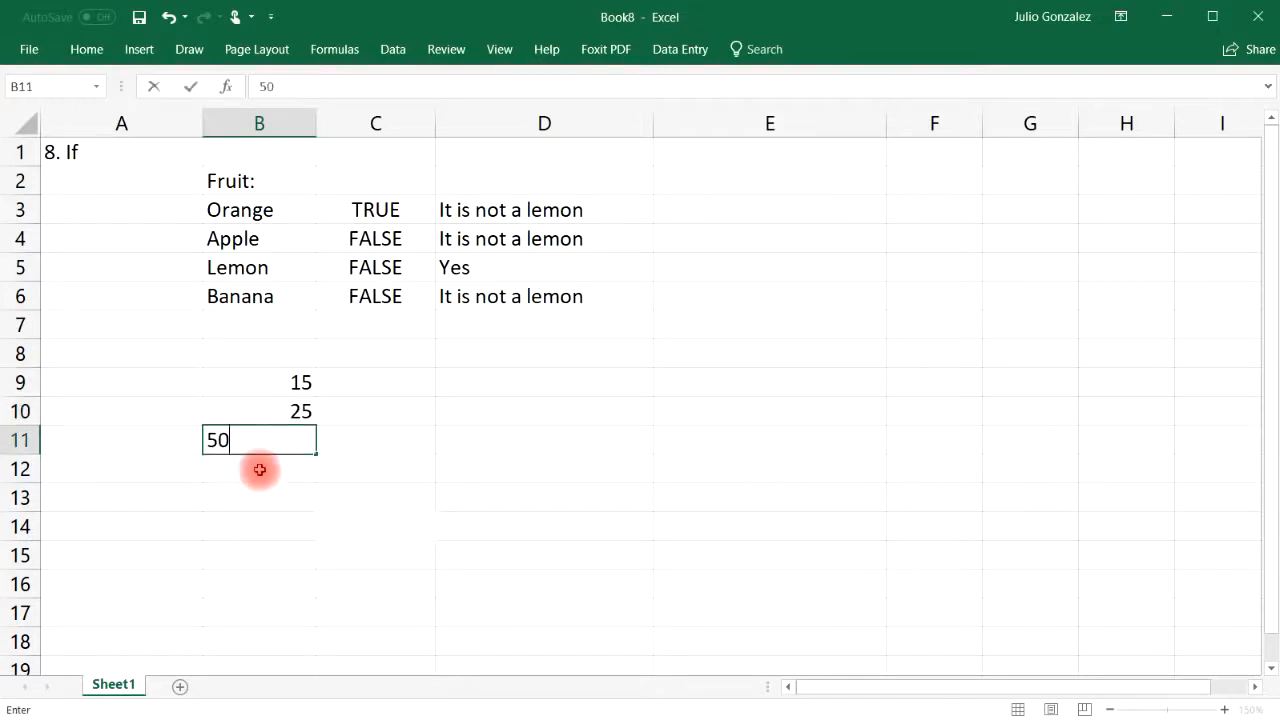
{"action": "key", "text": "Return"}
{"action": "type", "text": "84"}
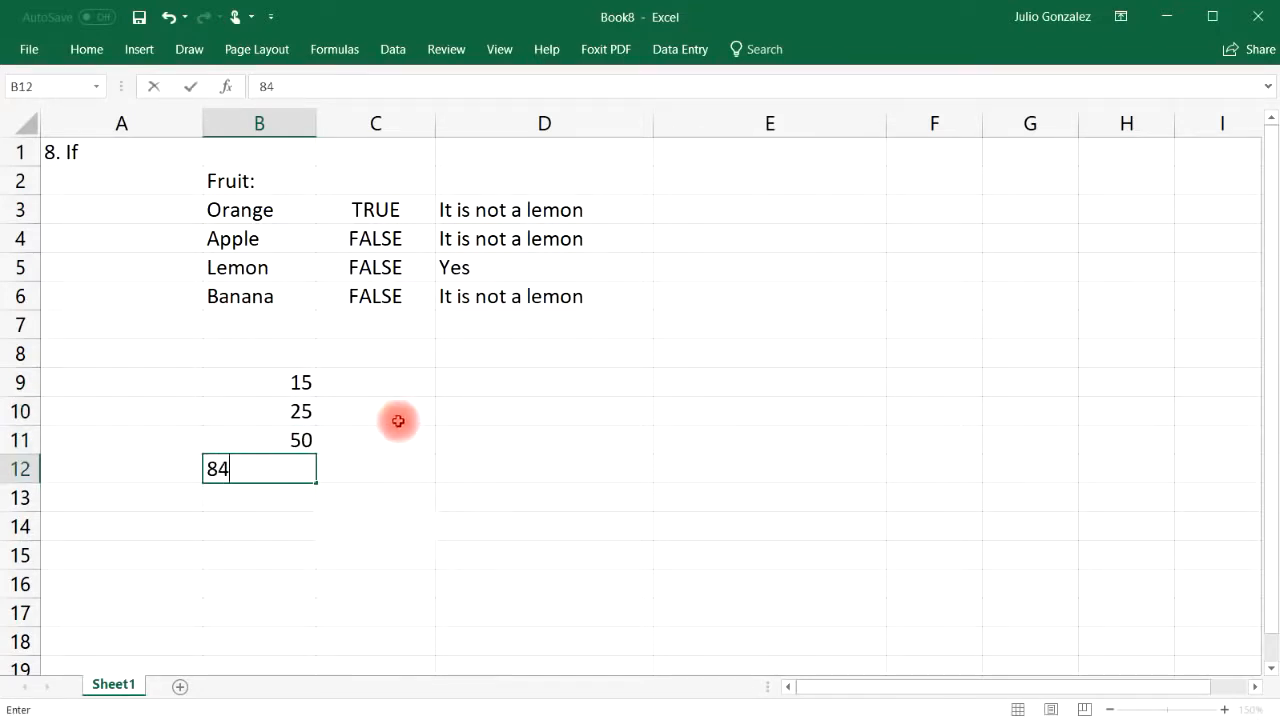
Enter =IF(B9>30,B9*10,0) in C9, which shows 0
{"action": "left_click", "coordinate": [403, 381]}
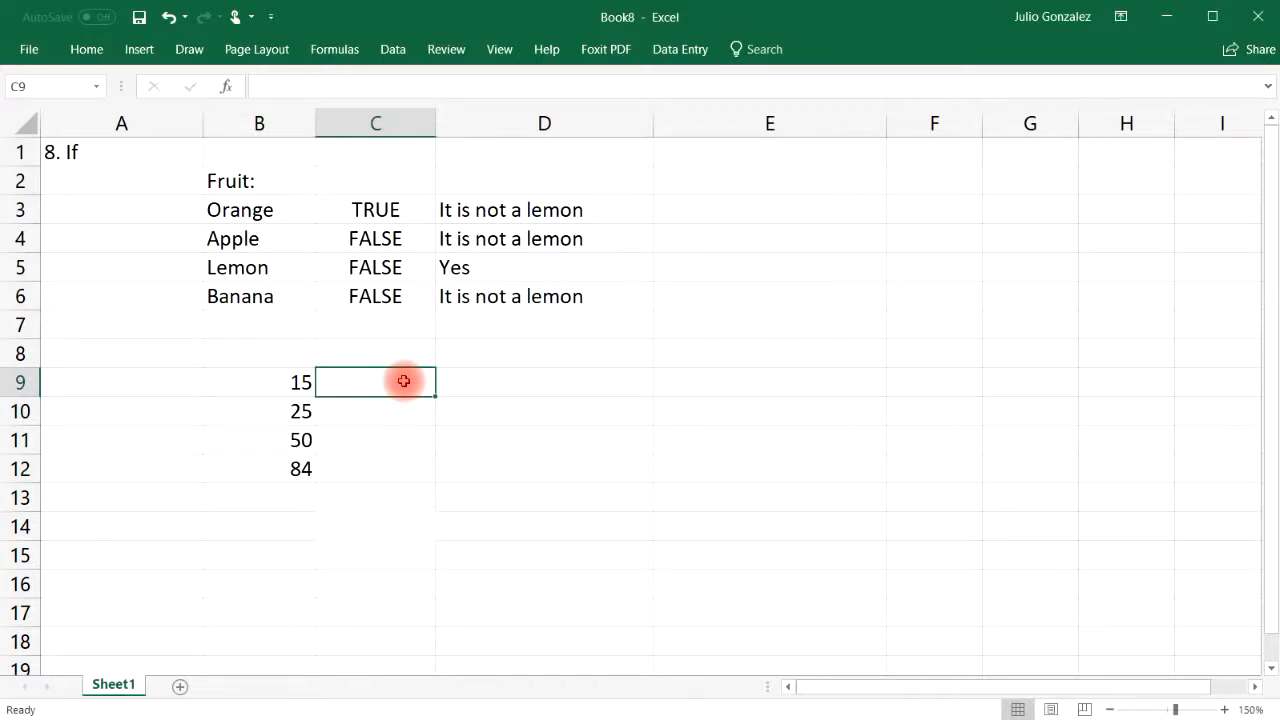
{"action": "type", "text": "=if"}
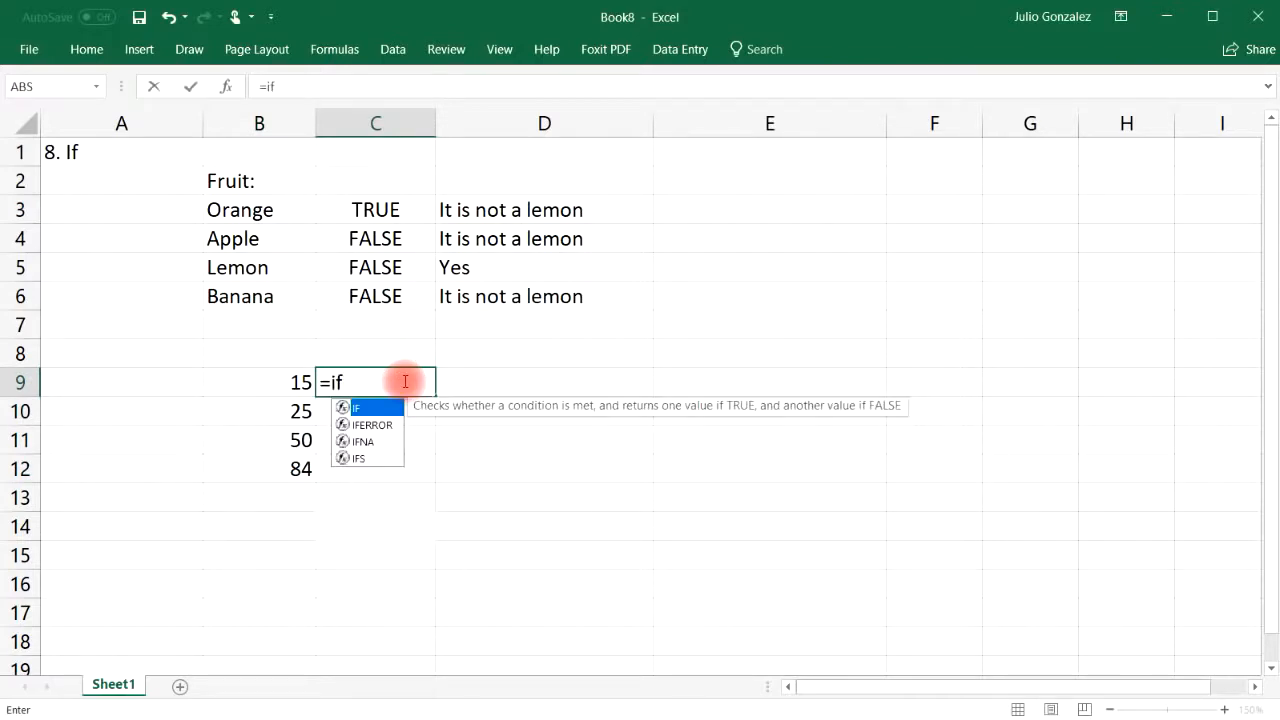
{"action": "type", "text": "("}
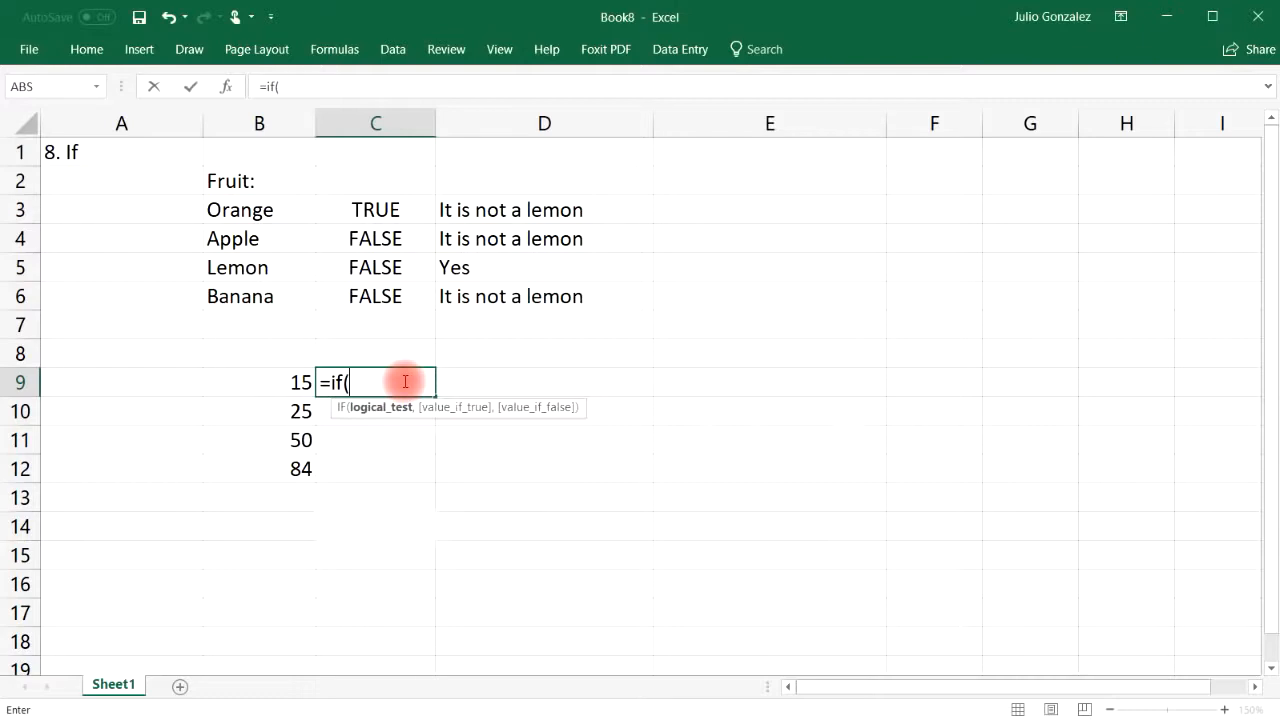
{"action": "type", "text": "B9"}
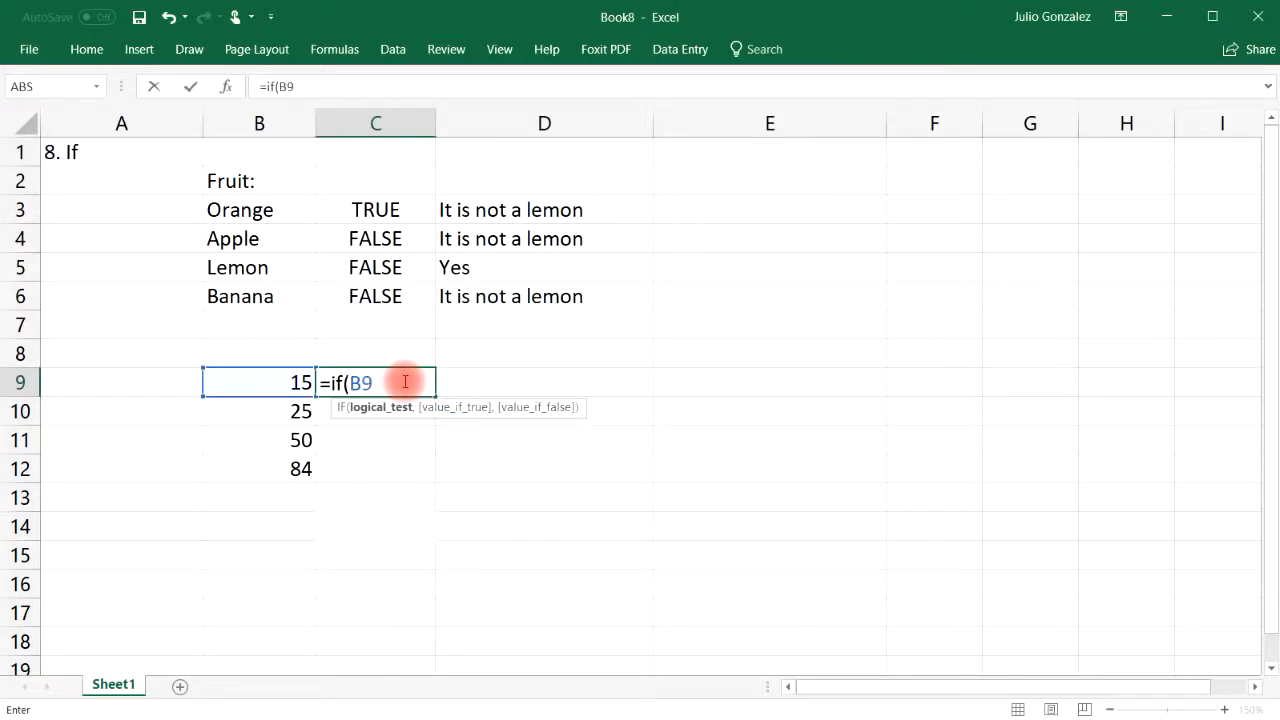
{"action": "type", "text": ">30,"}
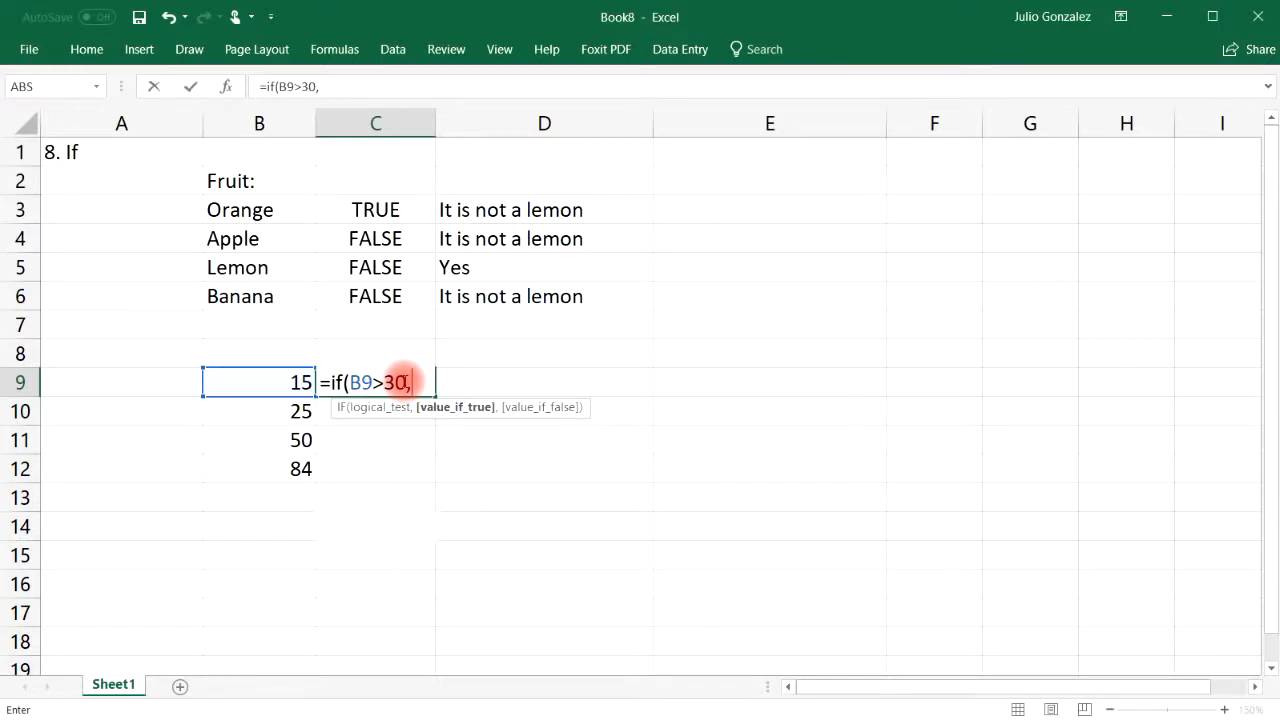
{"action": "type", "text": "B9*"}
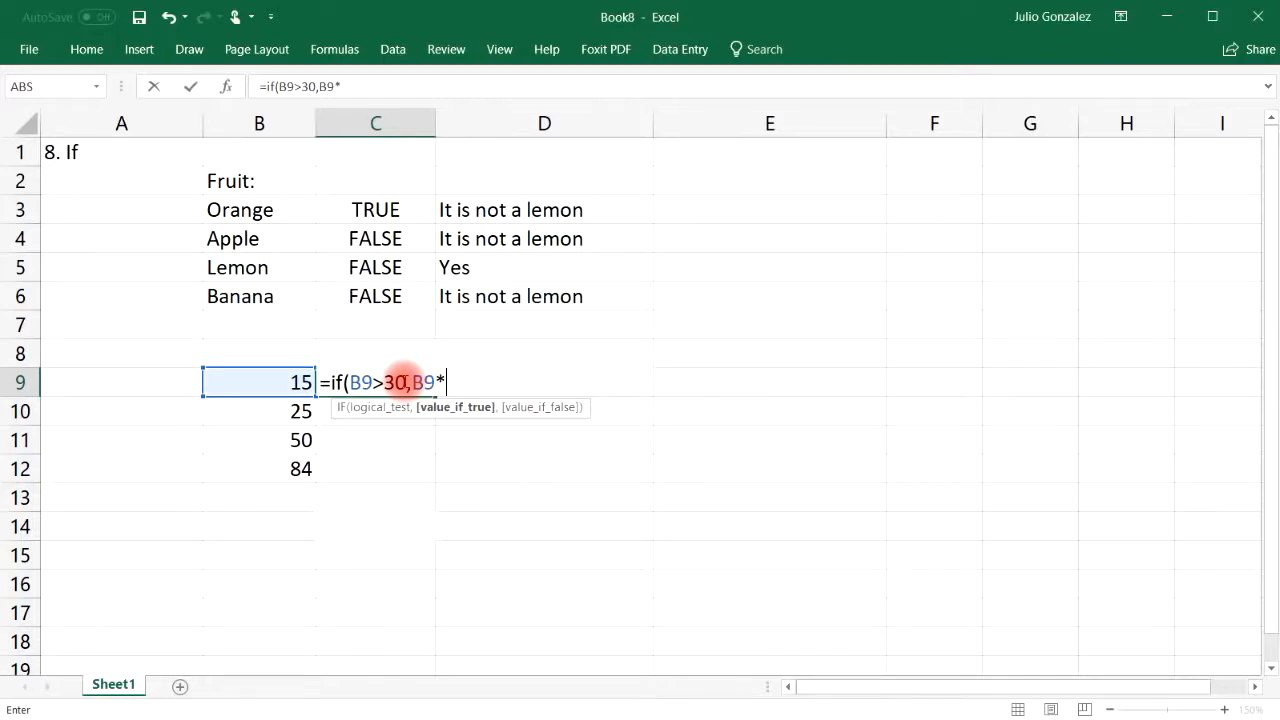
{"action": "type", "text": "10,"}
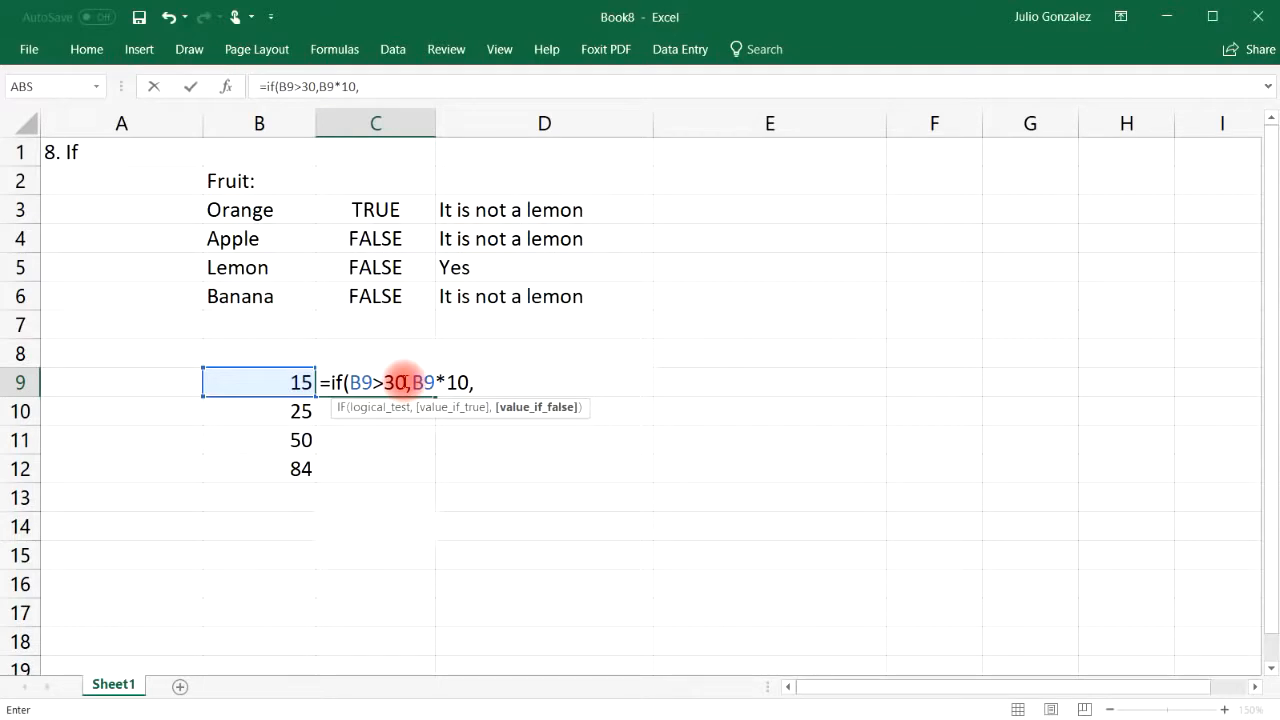
{"action": "type", "text": "0"}
{"action": "key", "text": "Return"}
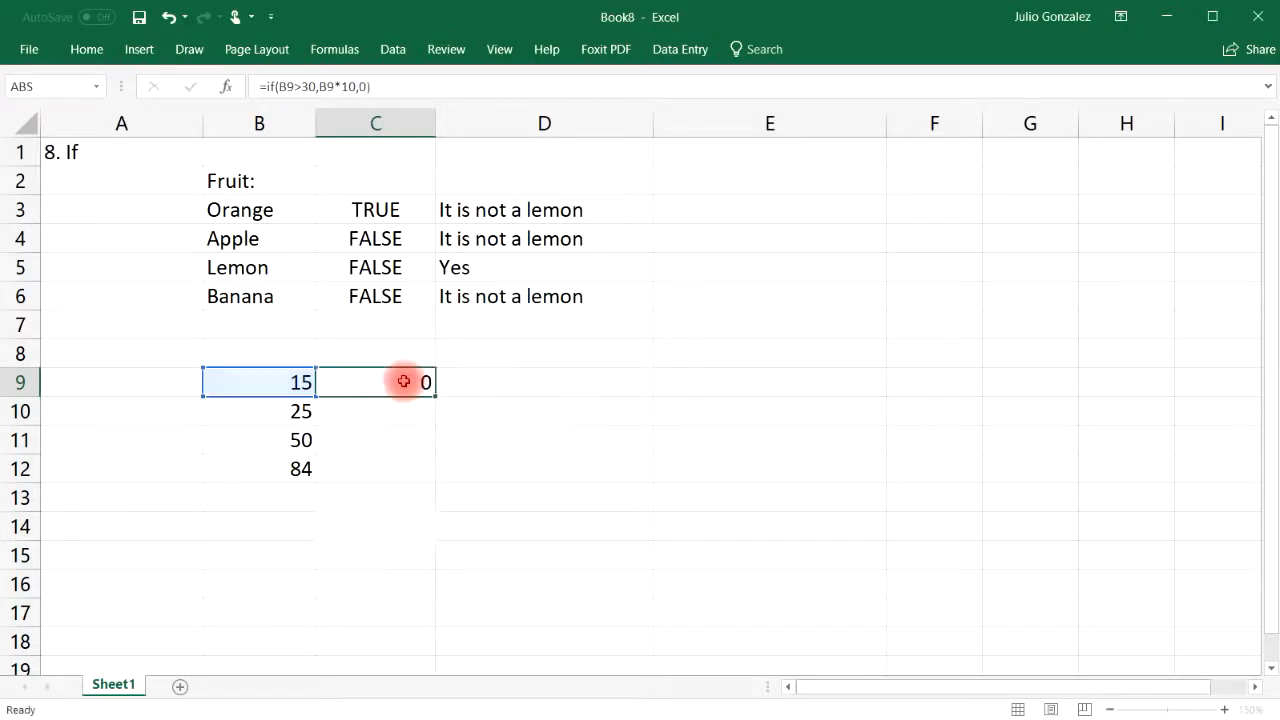
{"action": "left_click", "coordinate": [403, 381]}
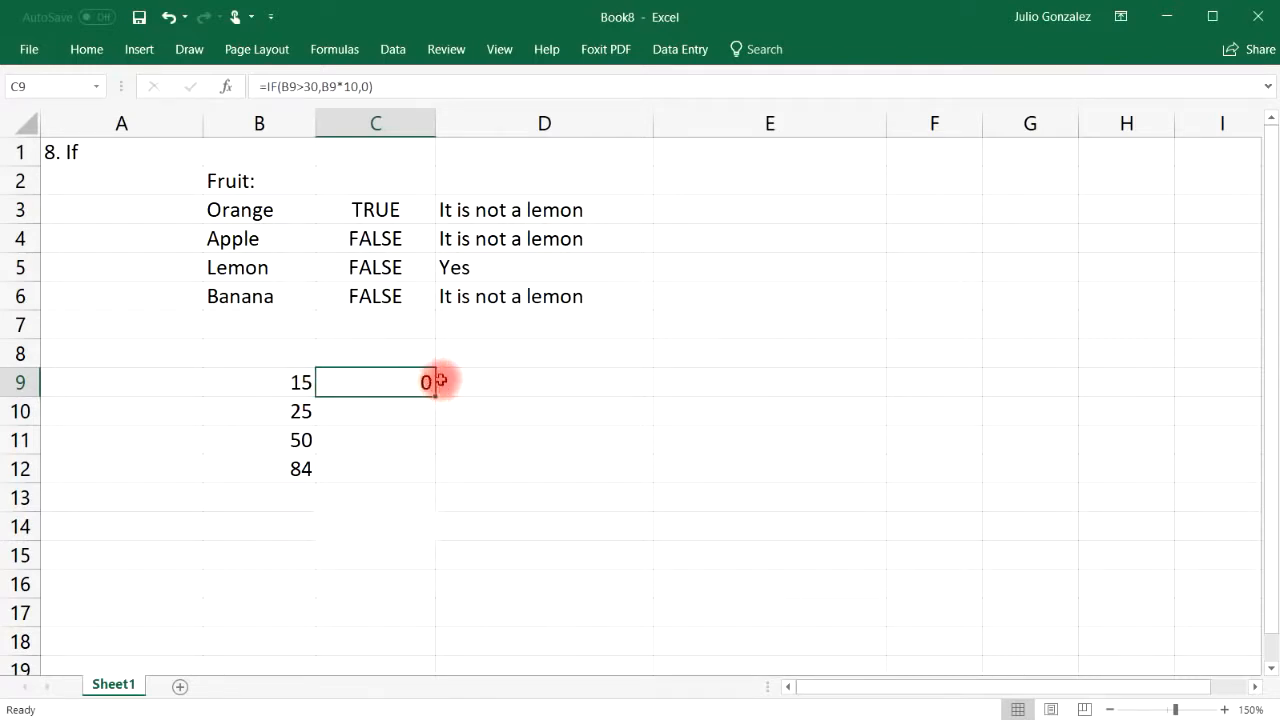
Fill C9's formula down to C12, giving 0, 0, 500 and 840, and check the copies
{"action": "left_click_drag", "start_coordinate": [435, 392], "coordinate": [437, 478]}
{"action": "left_click", "coordinate": [290, 436]}
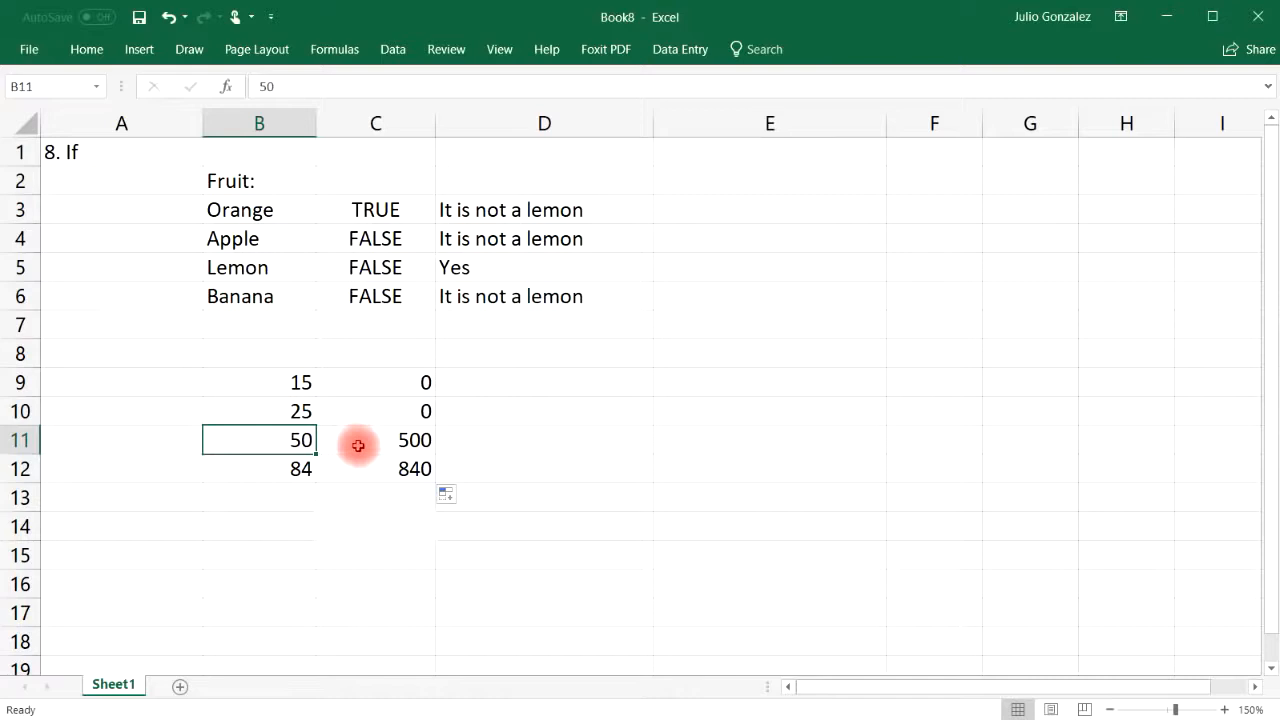
{"action": "left_click", "coordinate": [395, 442]}
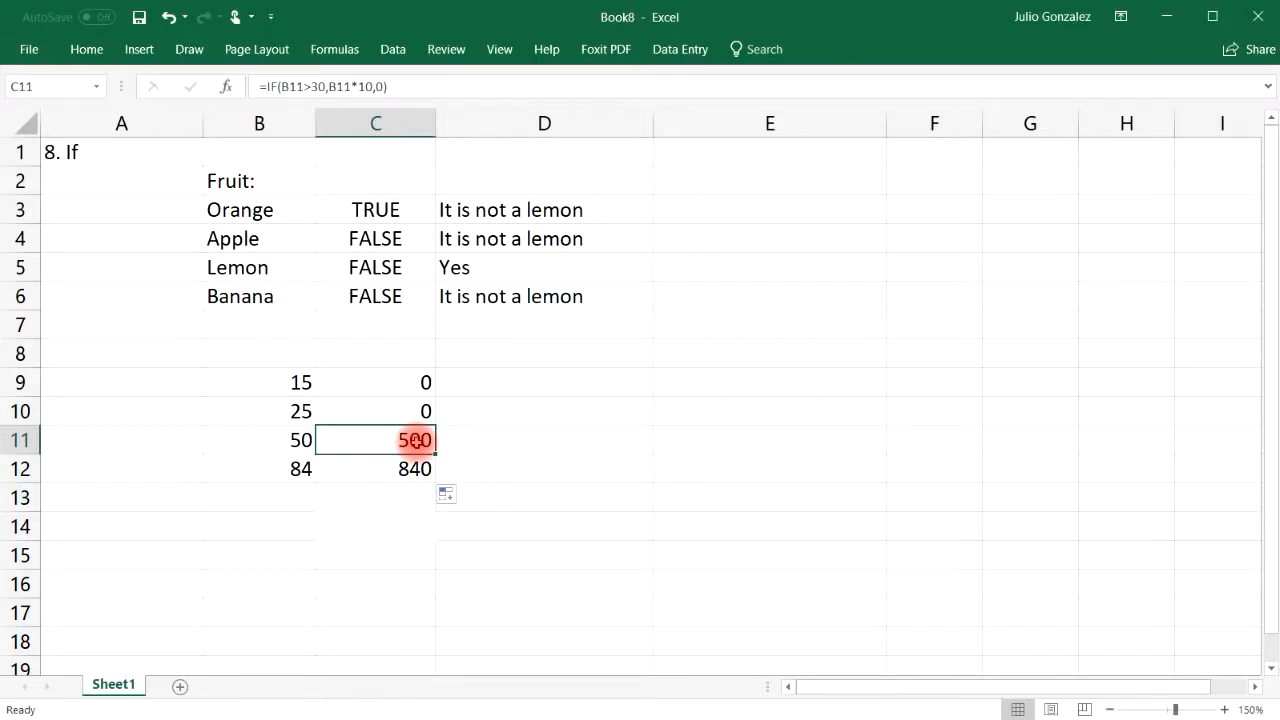
{"action": "left_click", "coordinate": [308, 469]}
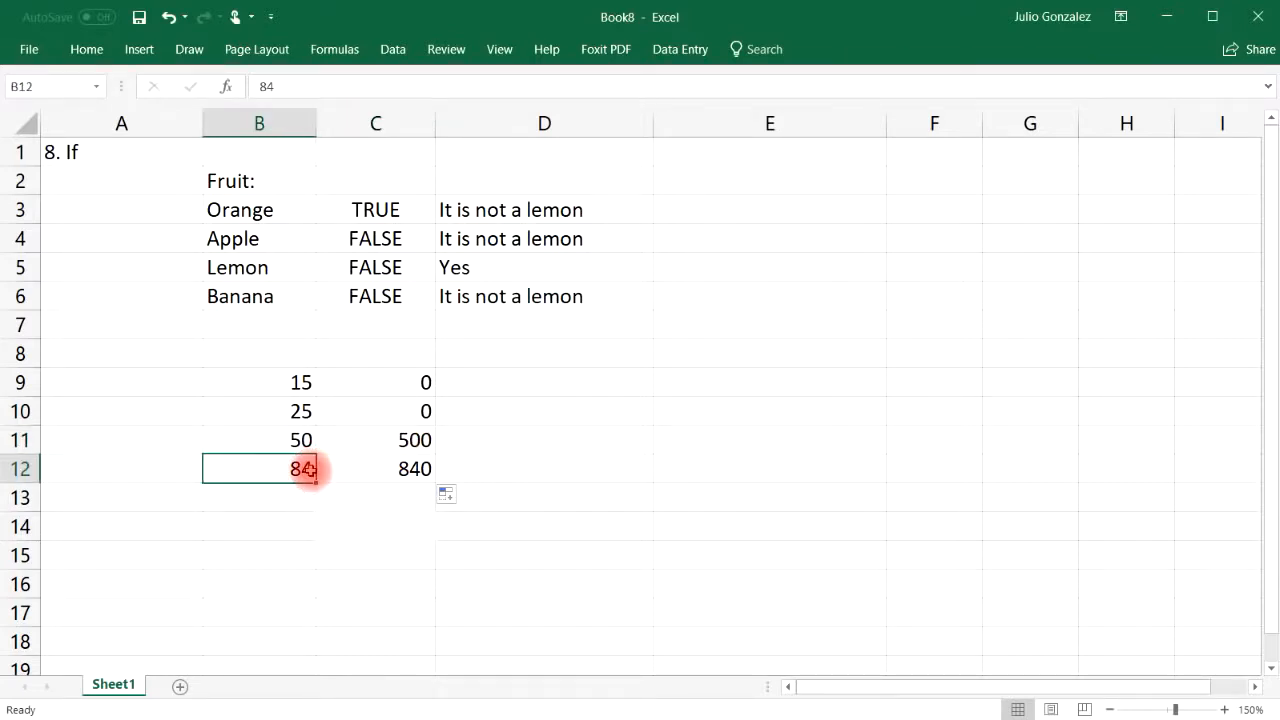
{"action": "left_click", "coordinate": [395, 468]}
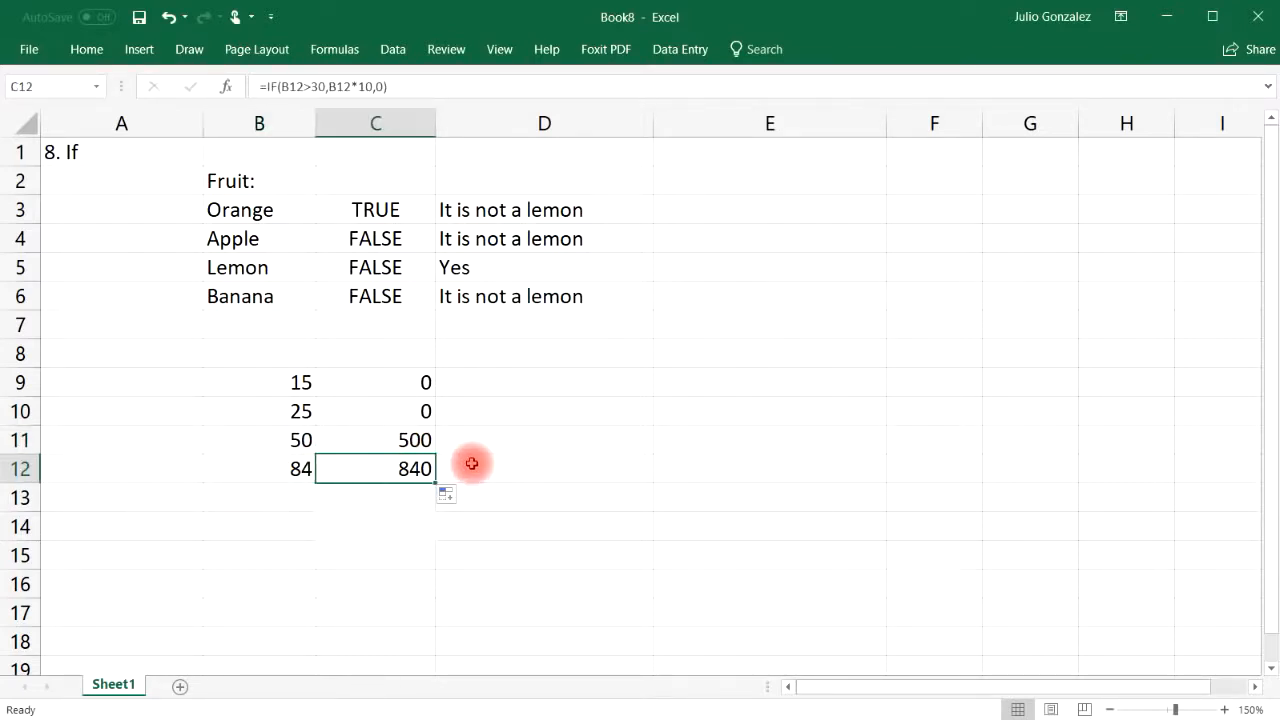
Enter =IF(B9<30,B9-10,B9/10) in D9, which returns 5
{"action": "left_click", "coordinate": [577, 383]}
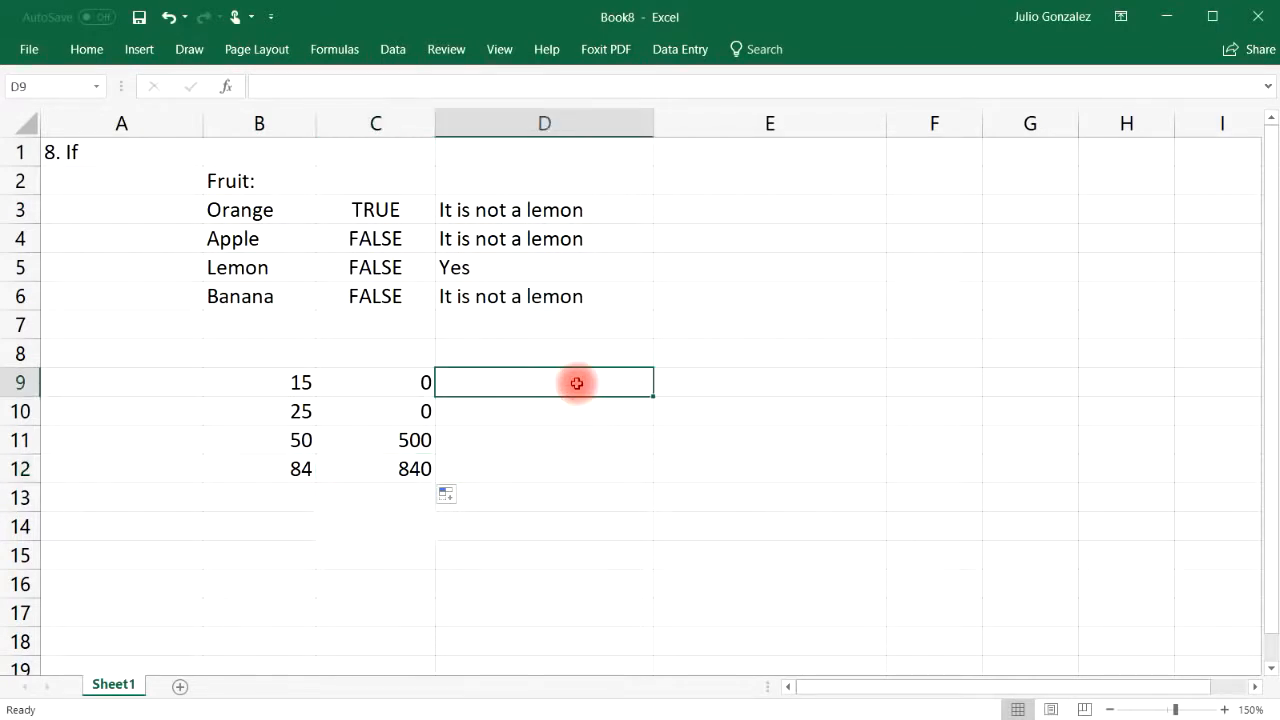
{"action": "type", "text": "=if"}
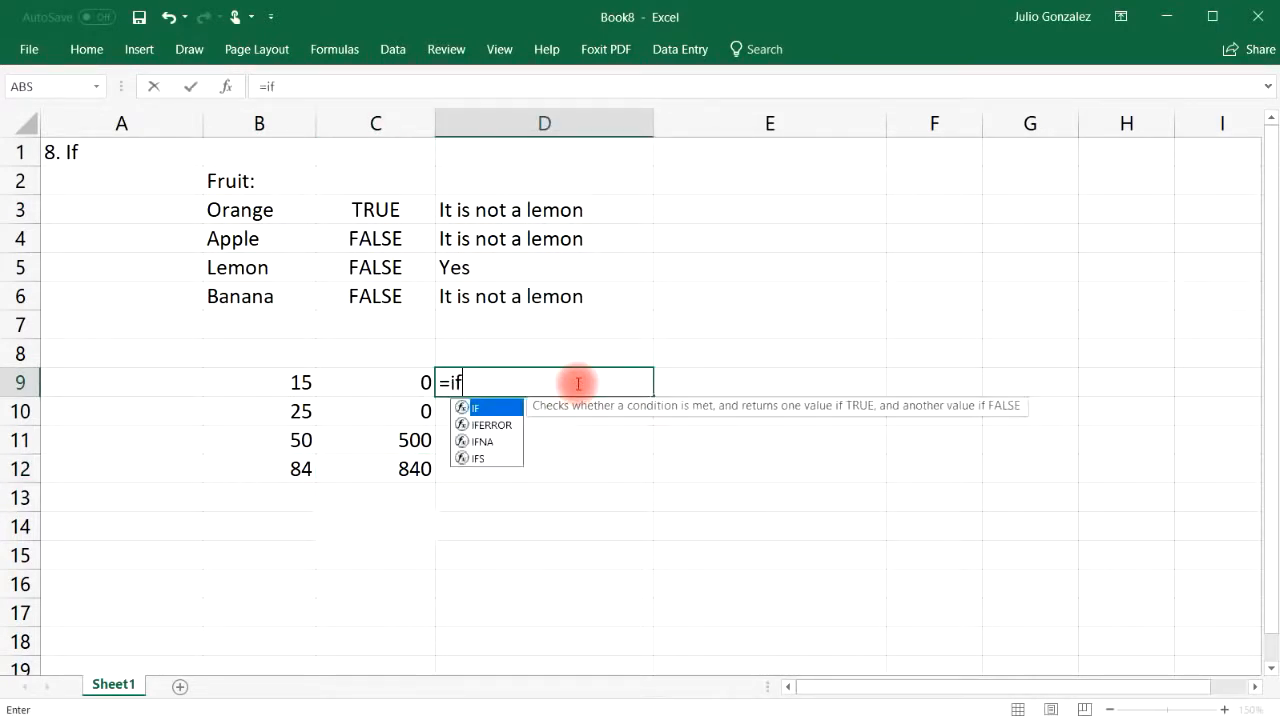
{"action": "type", "text": "("}
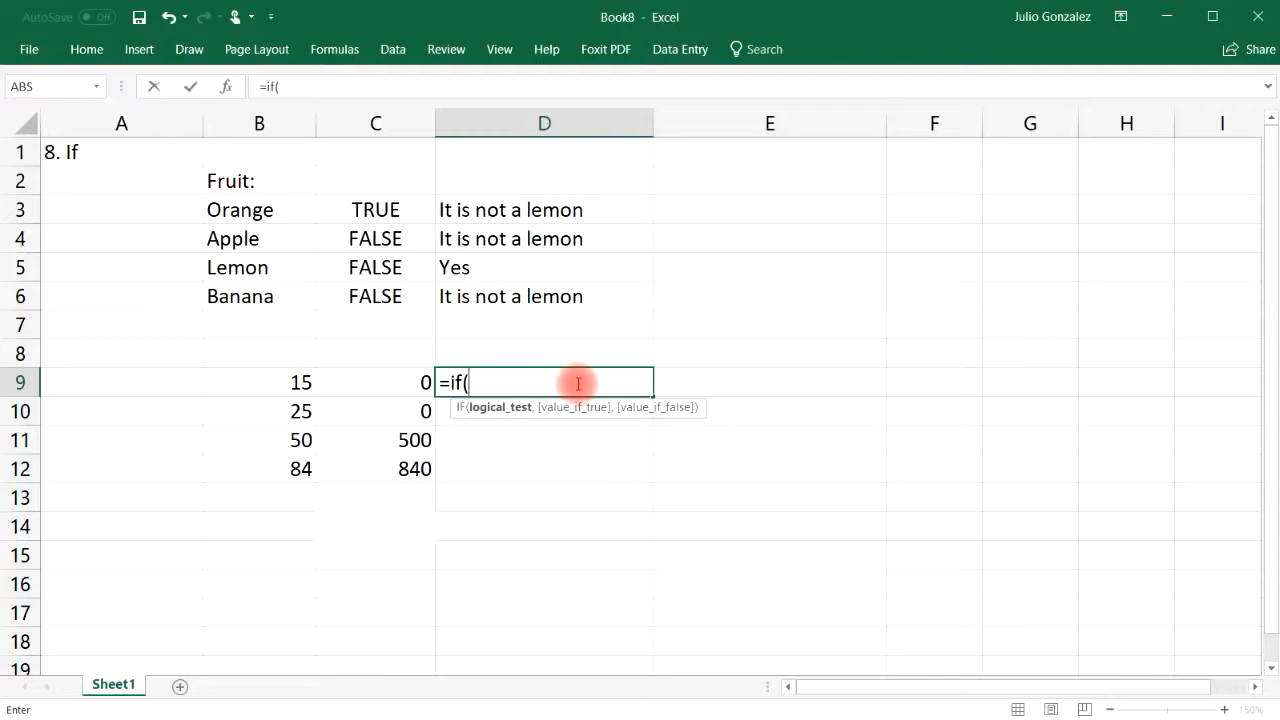
{"action": "type", "text": "B9"}
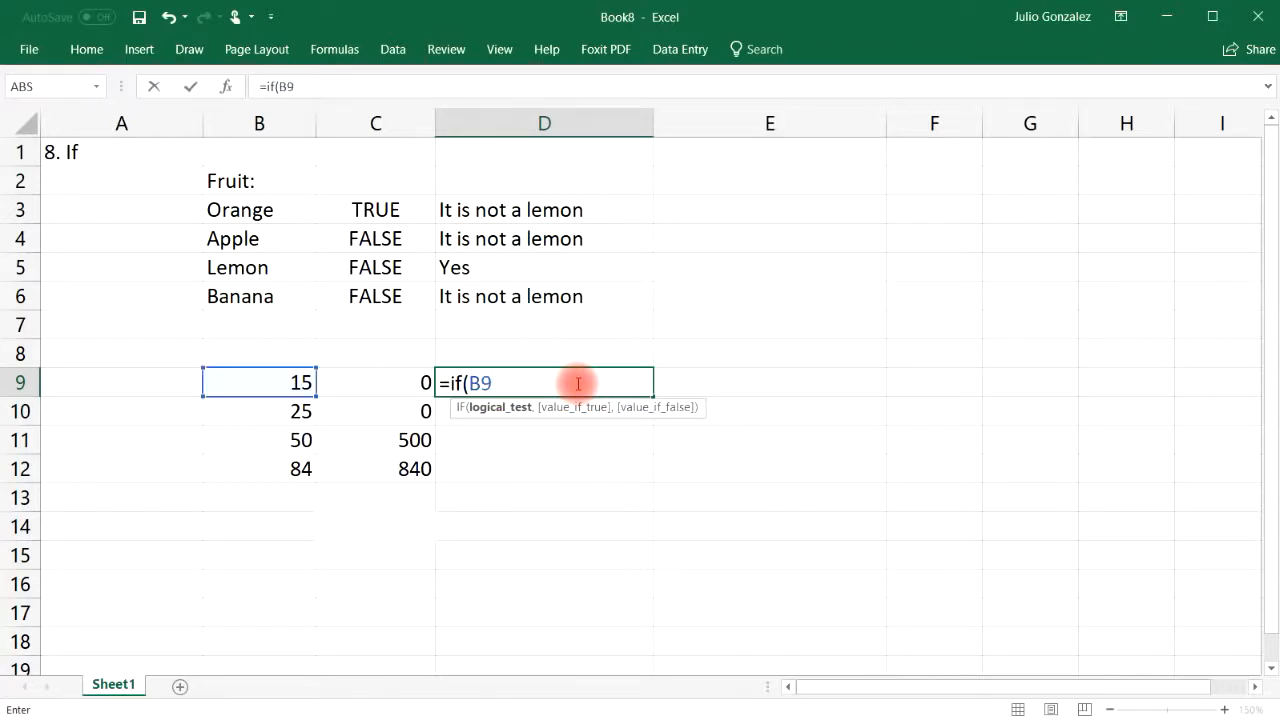
{"action": "type", "text": "<30,"}
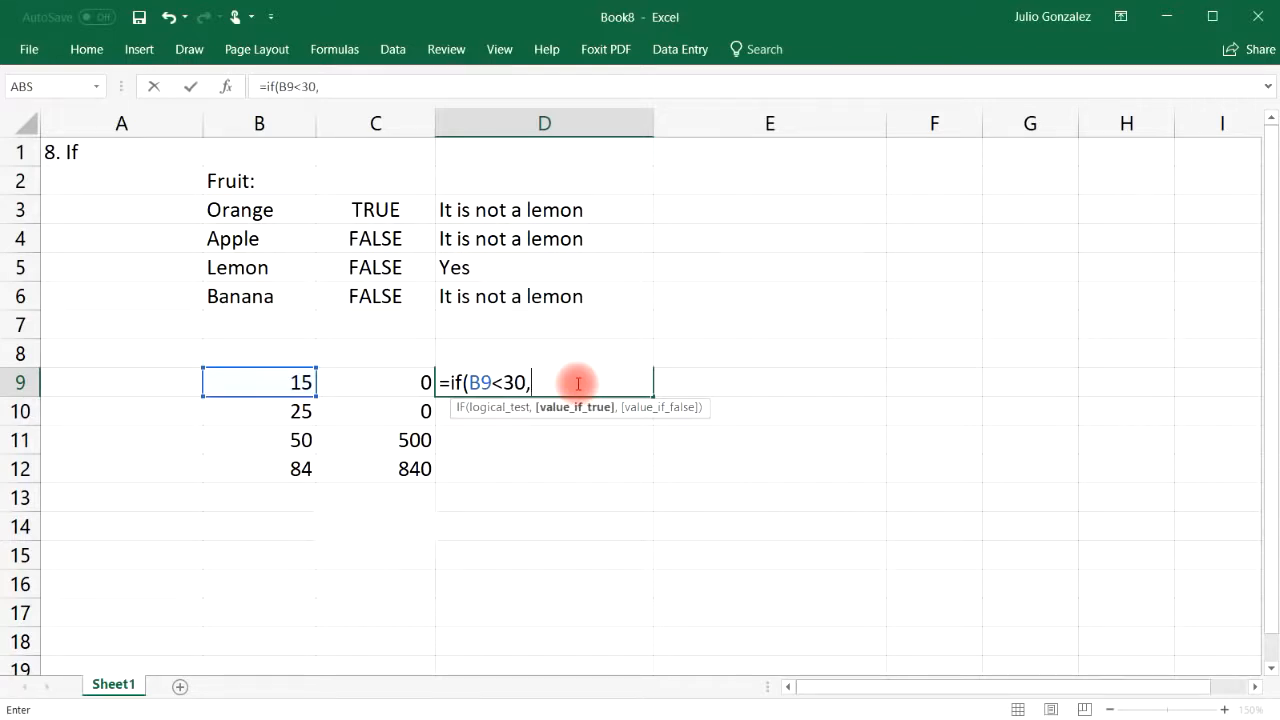
{"action": "type", "text": "B9*"}
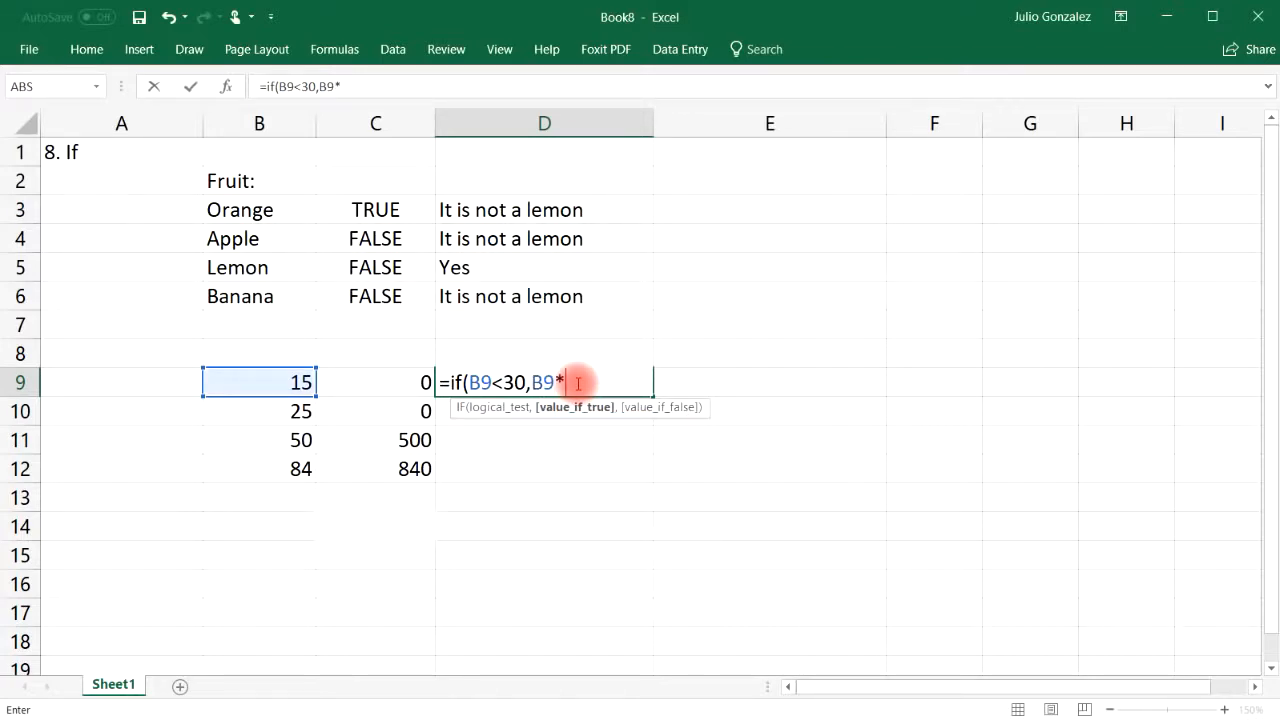
{"action": "key", "text": "BackSpace"}
{"action": "type", "text": "-10,"}
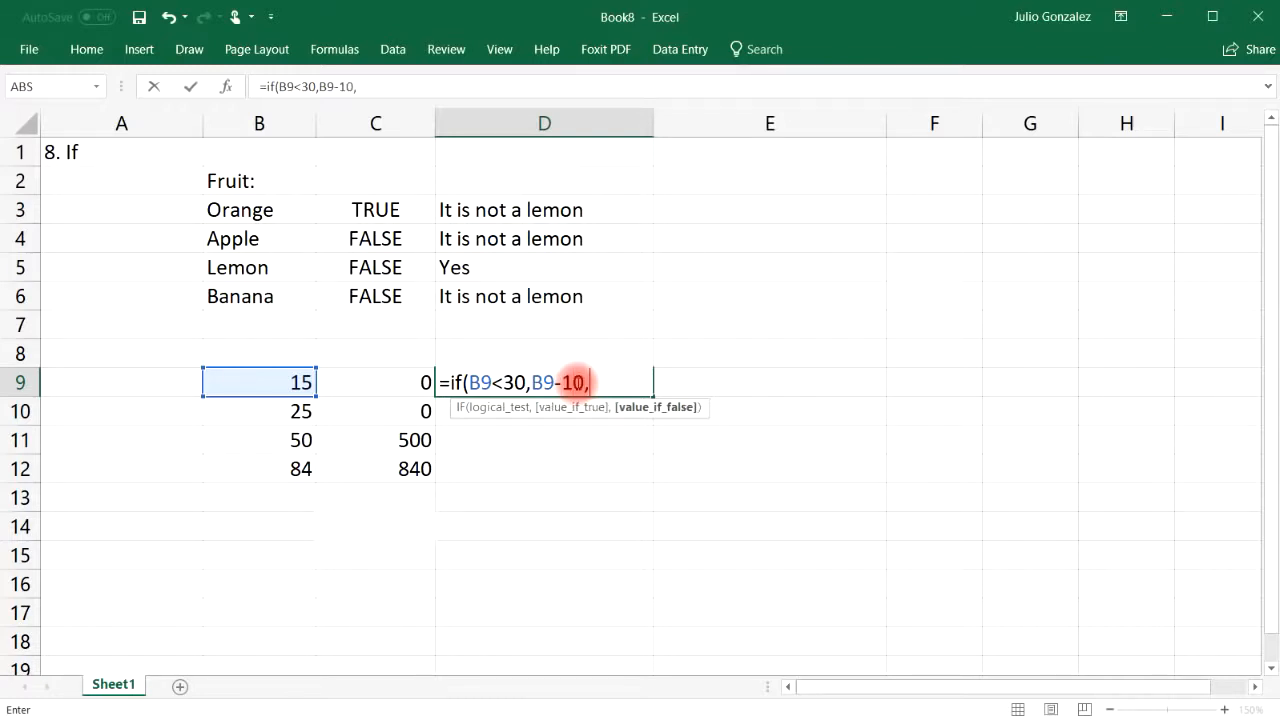
{"action": "type", "text": "B9"}
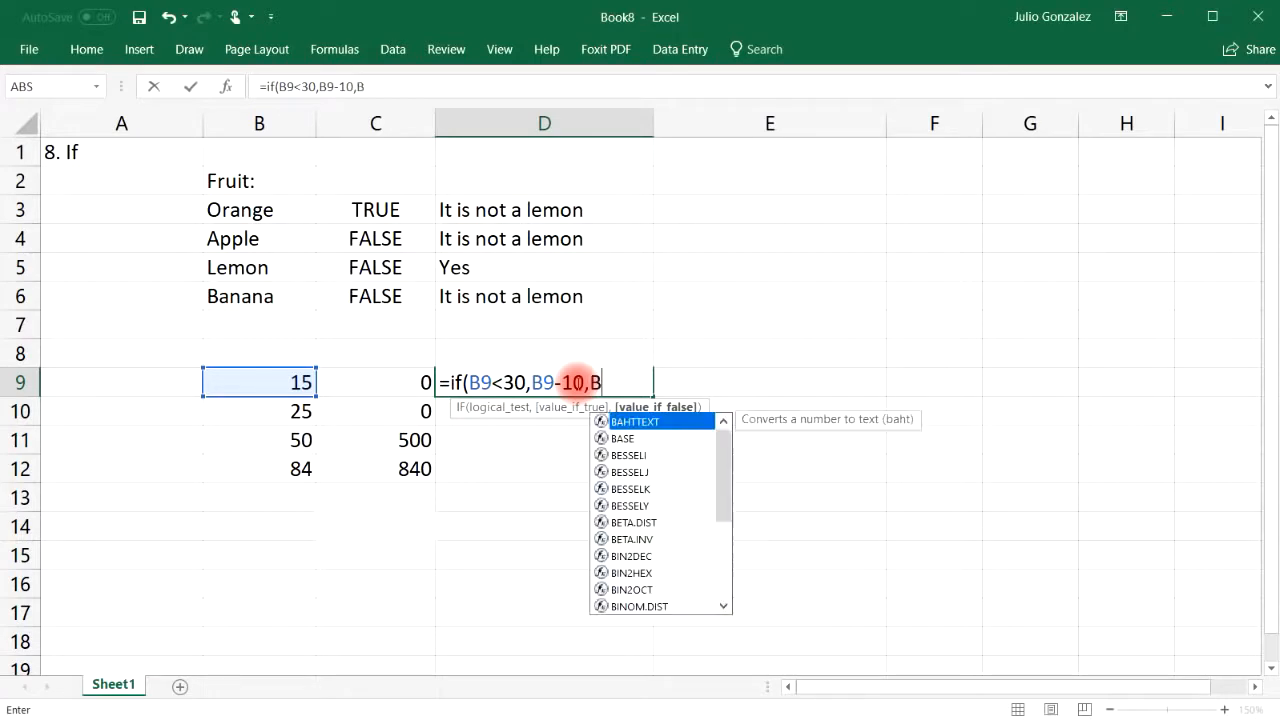
{"action": "type", "text": "*"}
{"action": "key", "text": "BackSpace"}
{"action": "type", "text": "/"}
{"action": "type", "text": "10"}
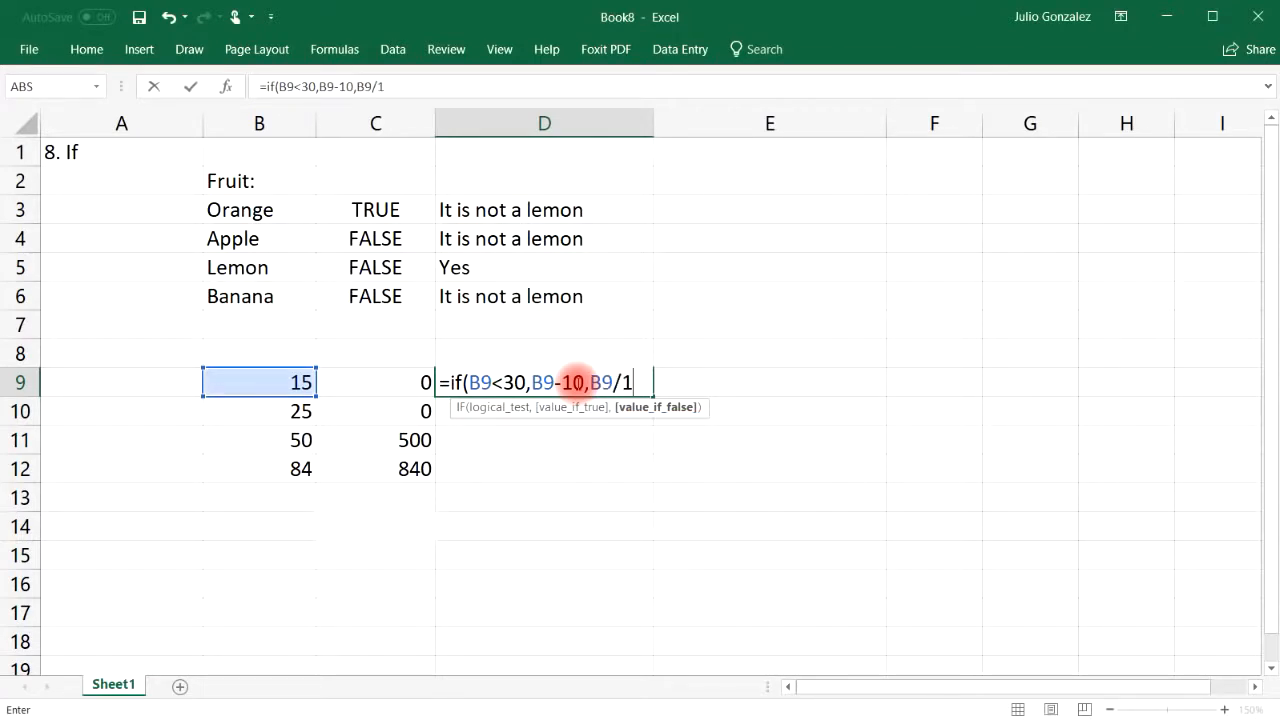
{"action": "type", "text": ")"}
{"action": "key", "text": "Return"}
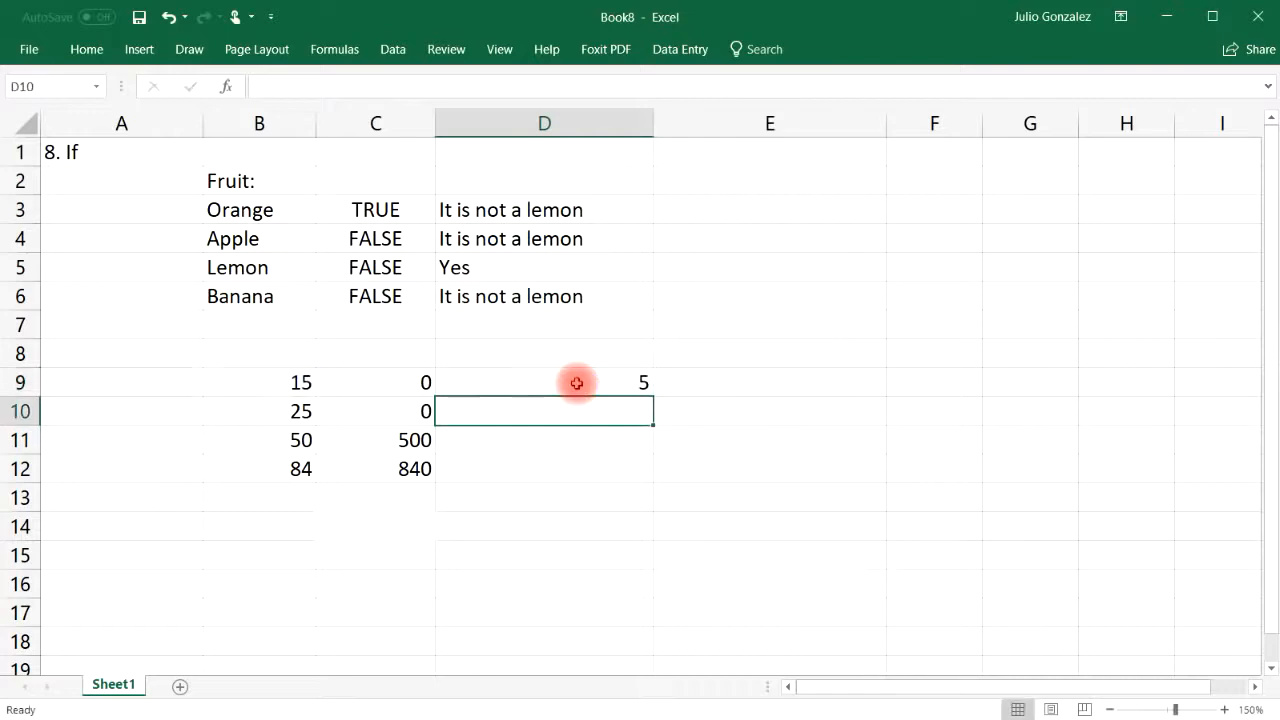
Fill the D9 formula down to D12 and check the results for 15 and 25
{"action": "left_click", "coordinate": [605, 382]}
{"action": "left_click_drag", "start_coordinate": [653, 397], "coordinate": [646, 484]}
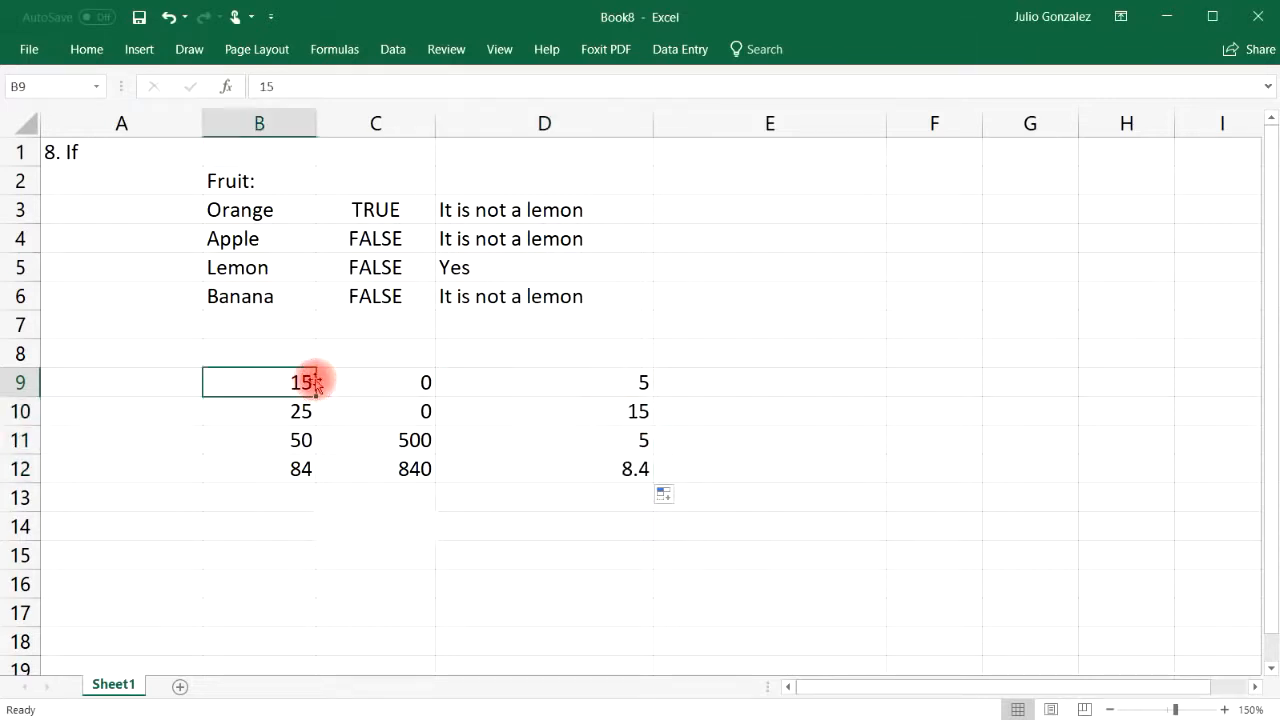
{"action": "left_click", "coordinate": [530, 382]}
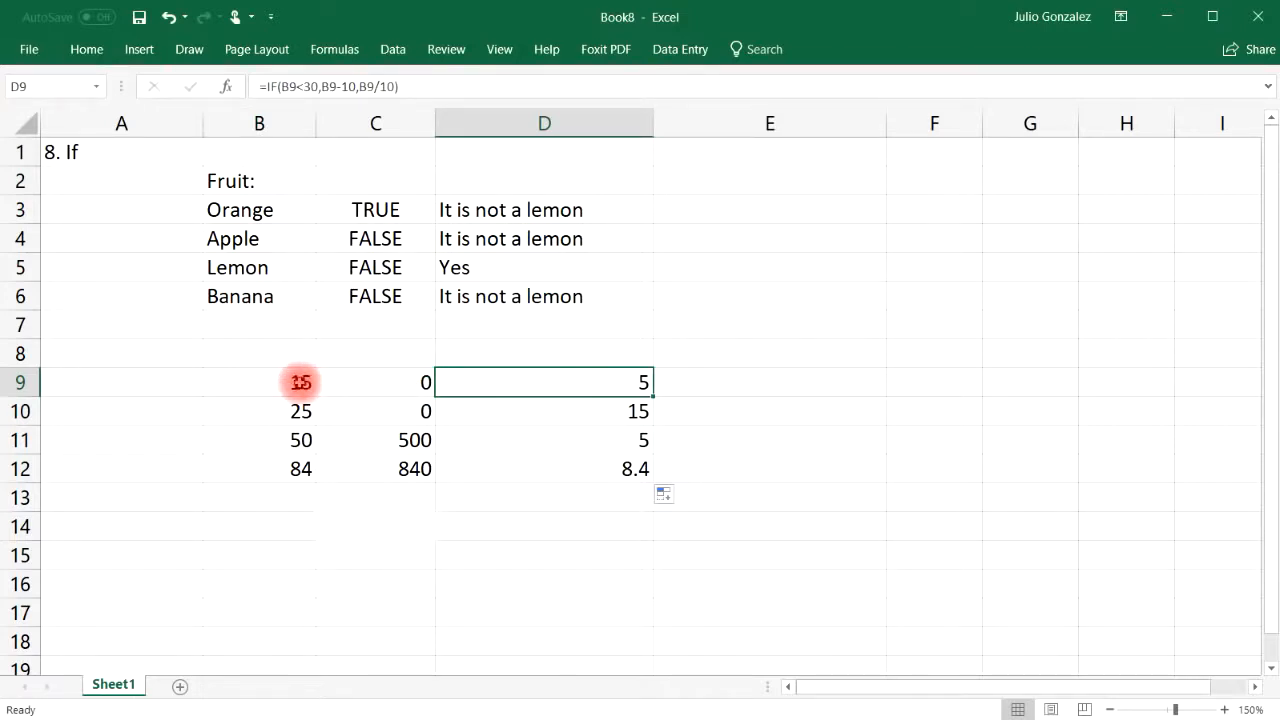
{"action": "left_click", "coordinate": [300, 382]}
{"action": "left_click", "coordinate": [606, 392]}
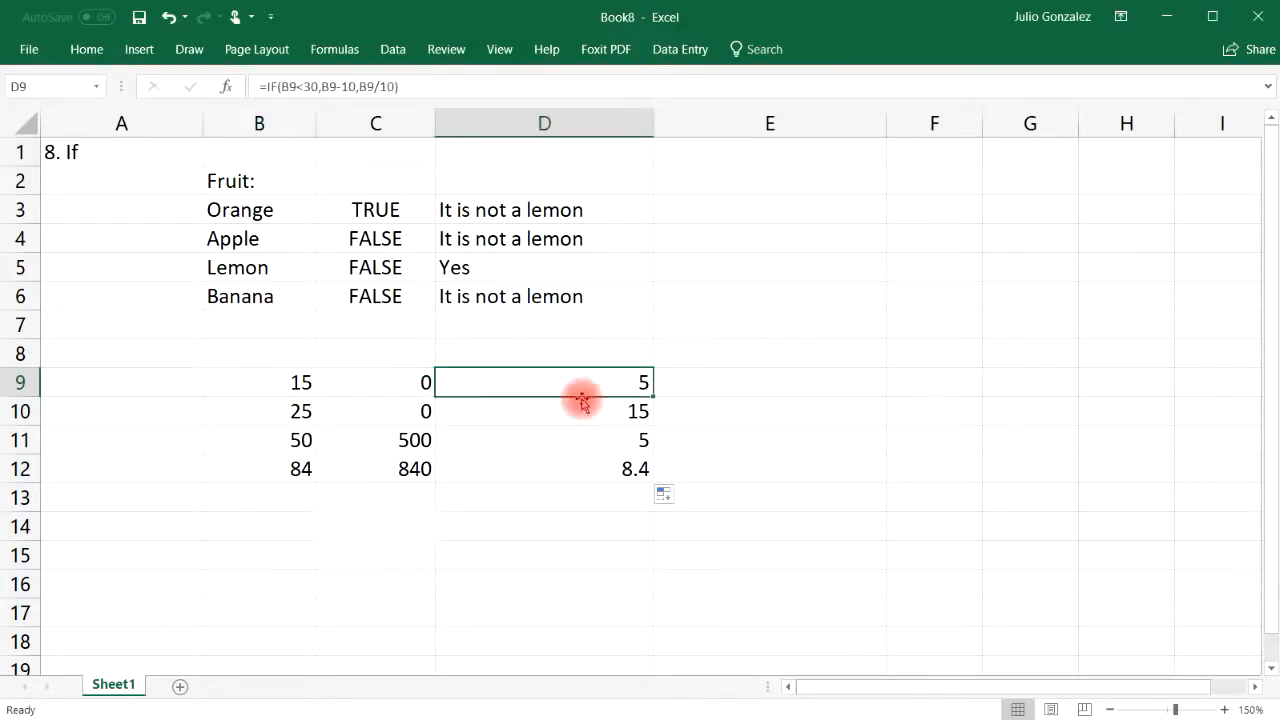
{"action": "left_click", "coordinate": [302, 411]}
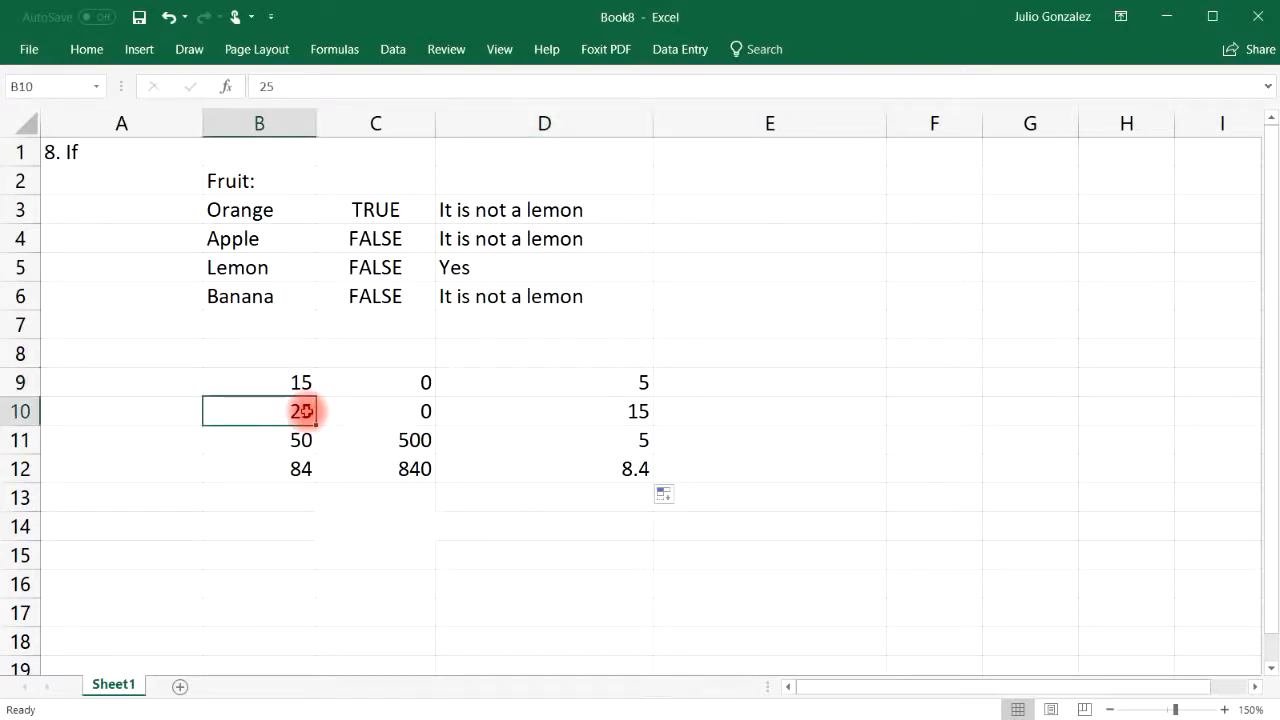
{"action": "left_click", "coordinate": [601, 412]}
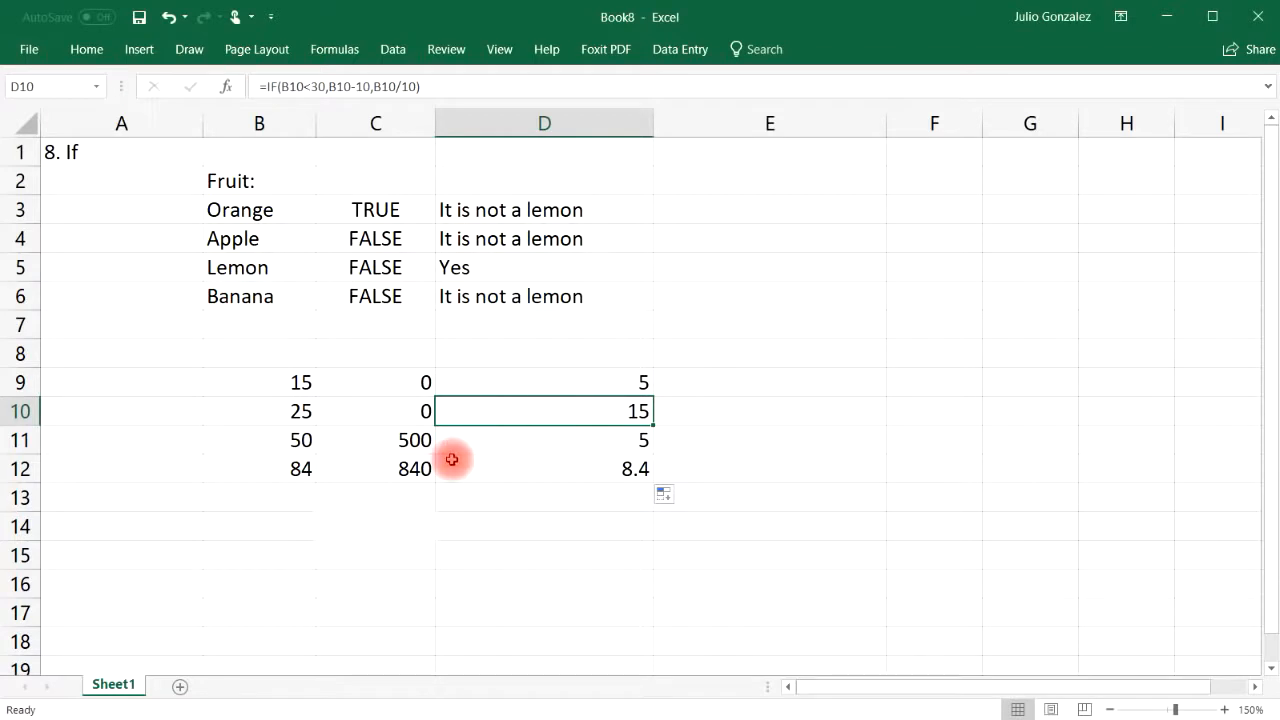
Check the D11 and D12 results, 5 and 8.4, against the values 50 and 84
{"action": "left_click", "coordinate": [542, 440]}
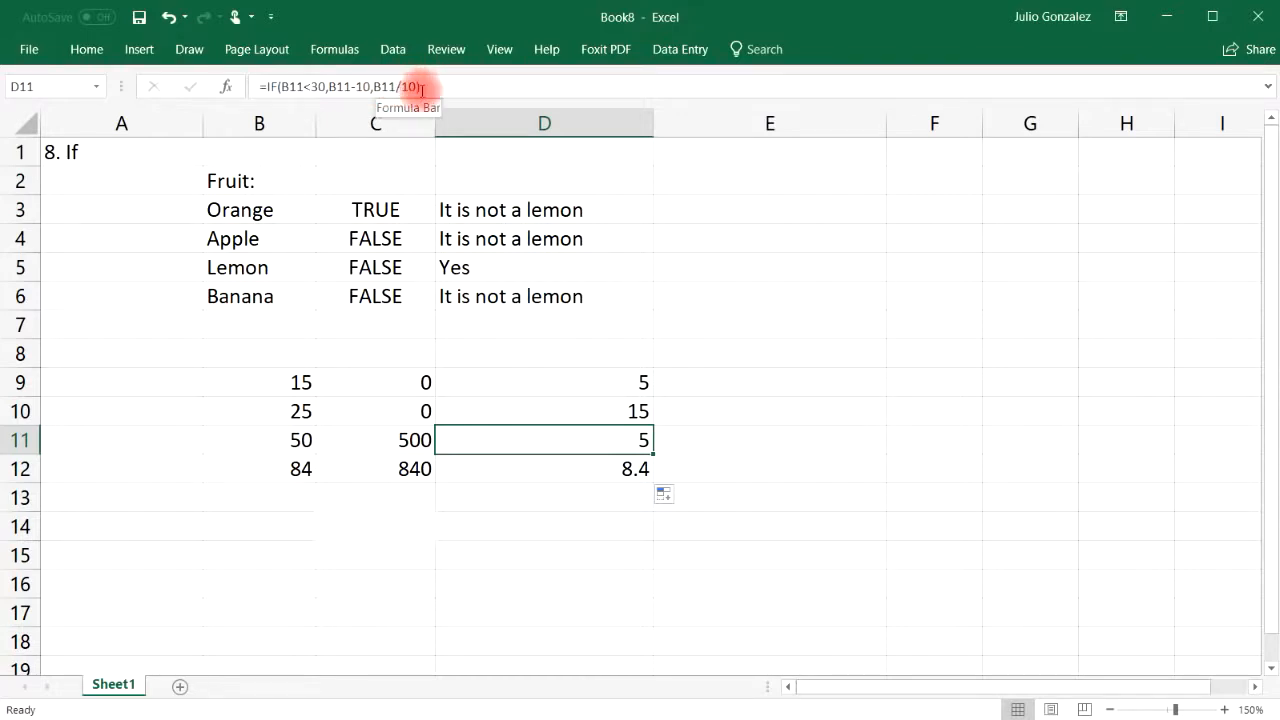
{"action": "left_click", "coordinate": [306, 437]}
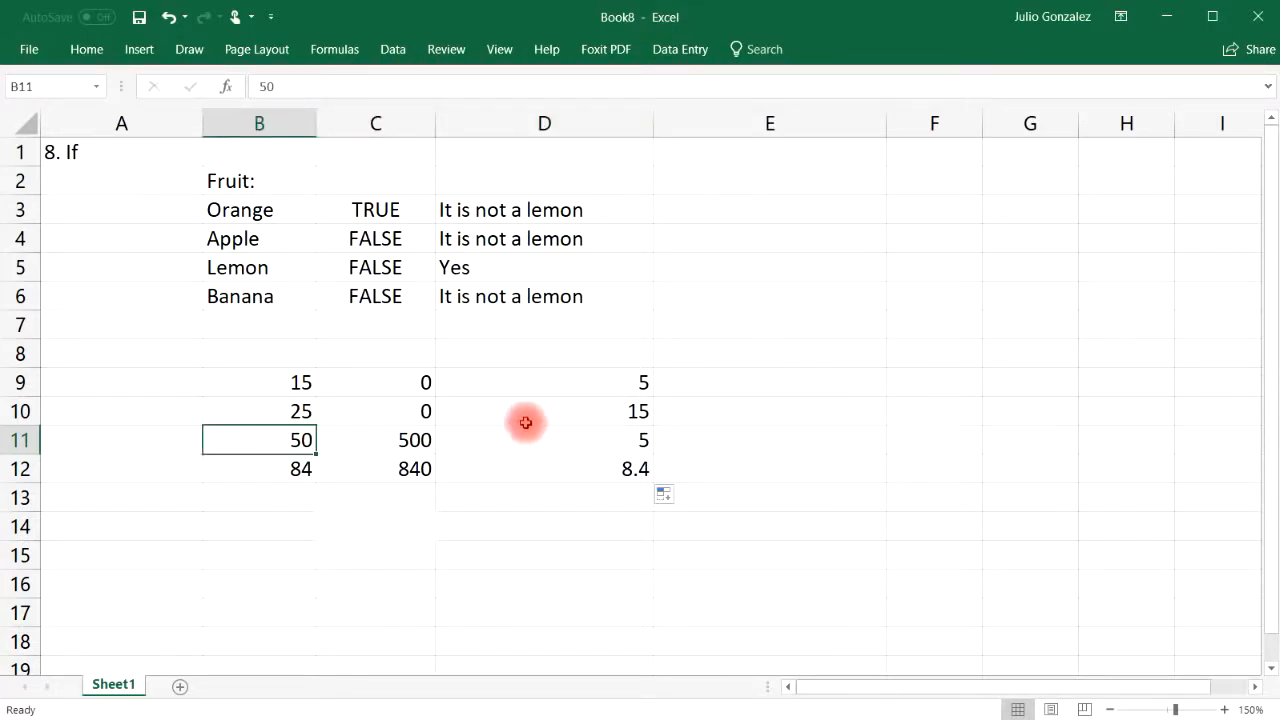
{"action": "left_click", "coordinate": [636, 437]}
{"action": "left_click", "coordinate": [306, 467]}
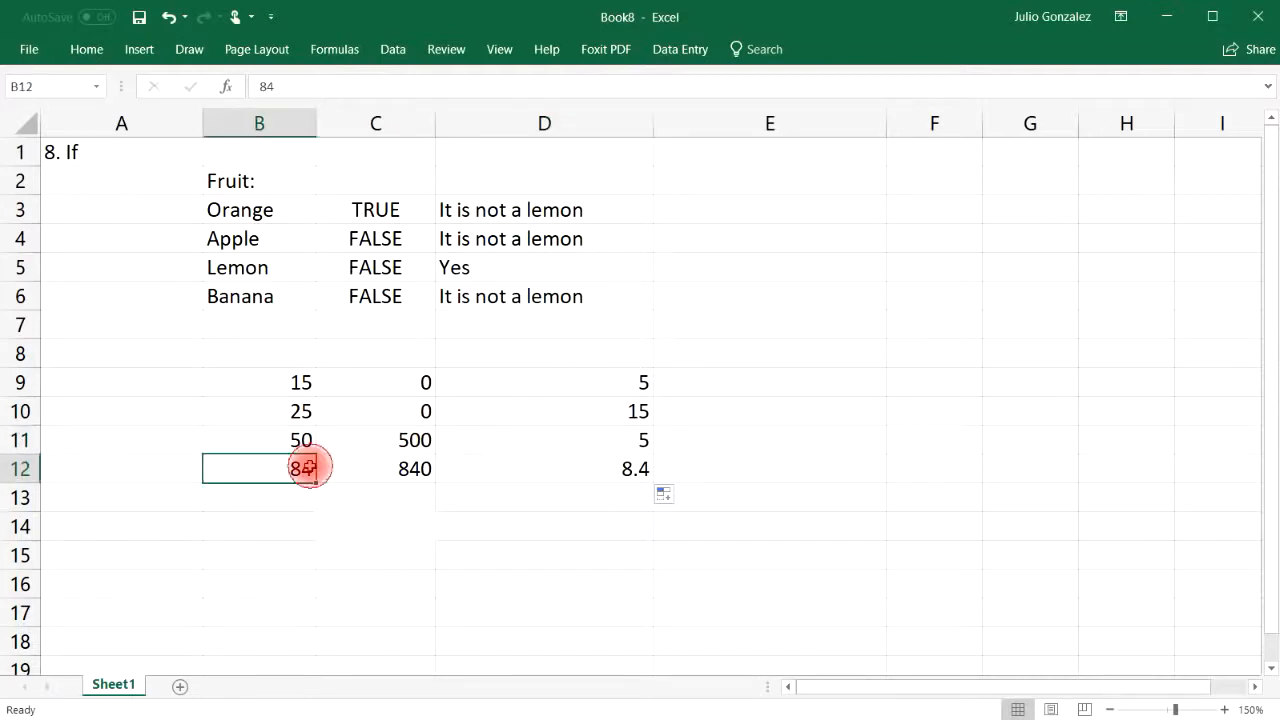
{"action": "left_click", "coordinate": [607, 476]}
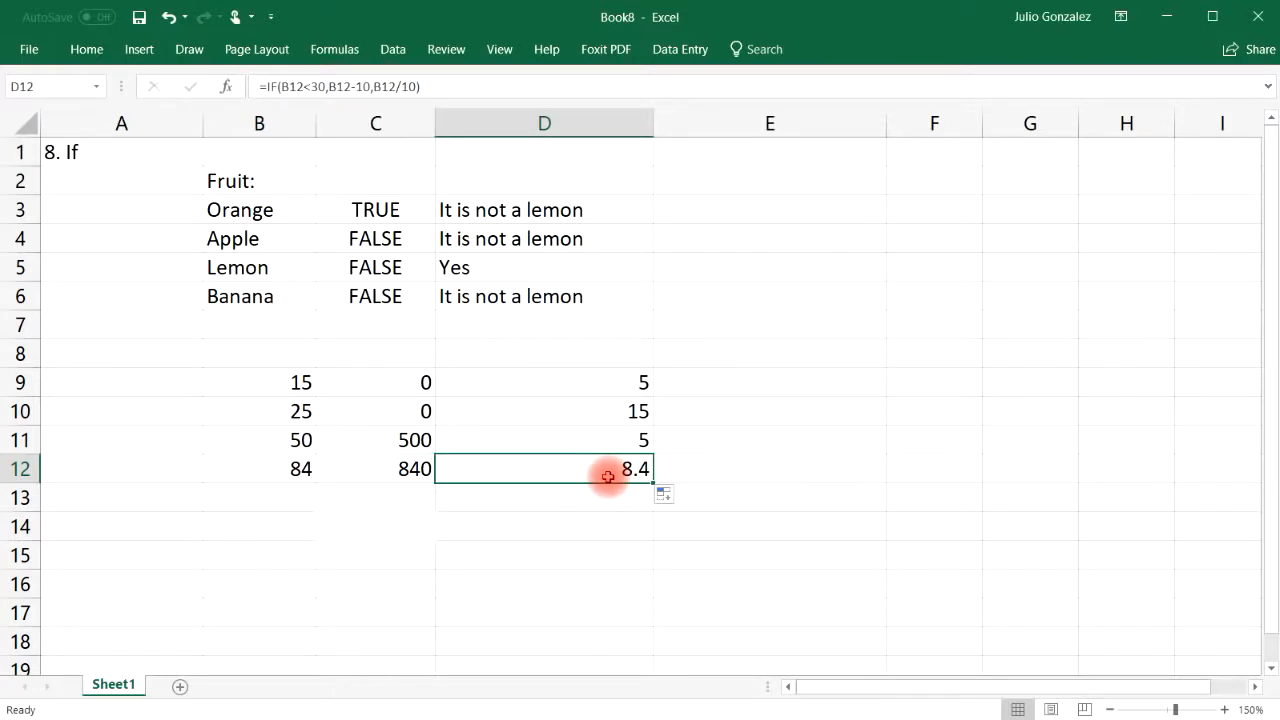
{"action": "left_click", "coordinate": [301, 382]}
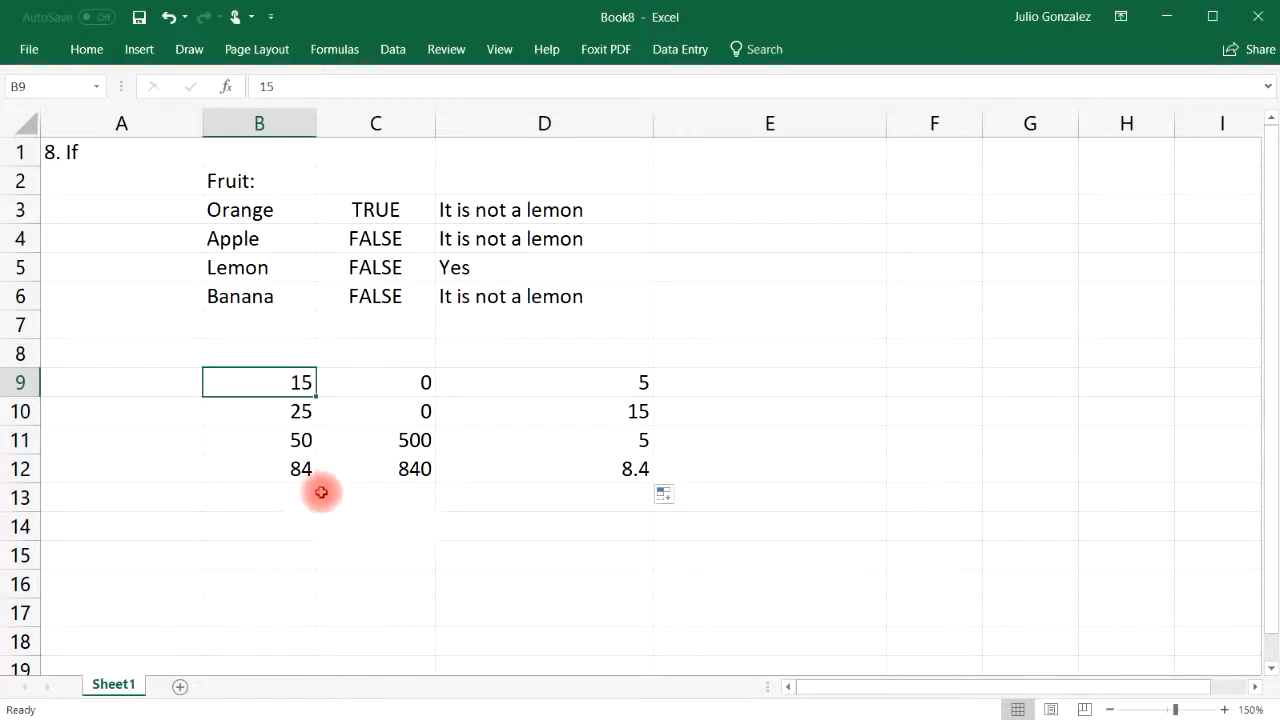
Type Yes in B14 as the condition cell
{"action": "left_click", "coordinate": [298, 523]}
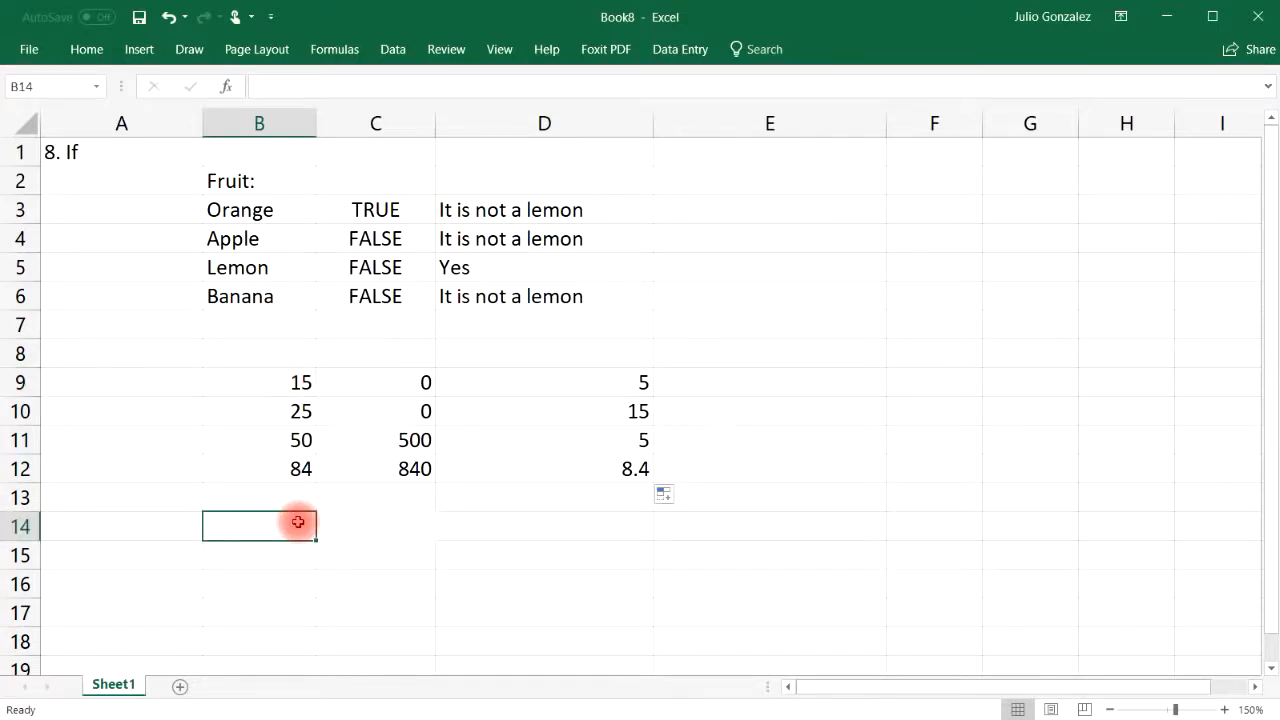
{"action": "type", "text": "Yes"}
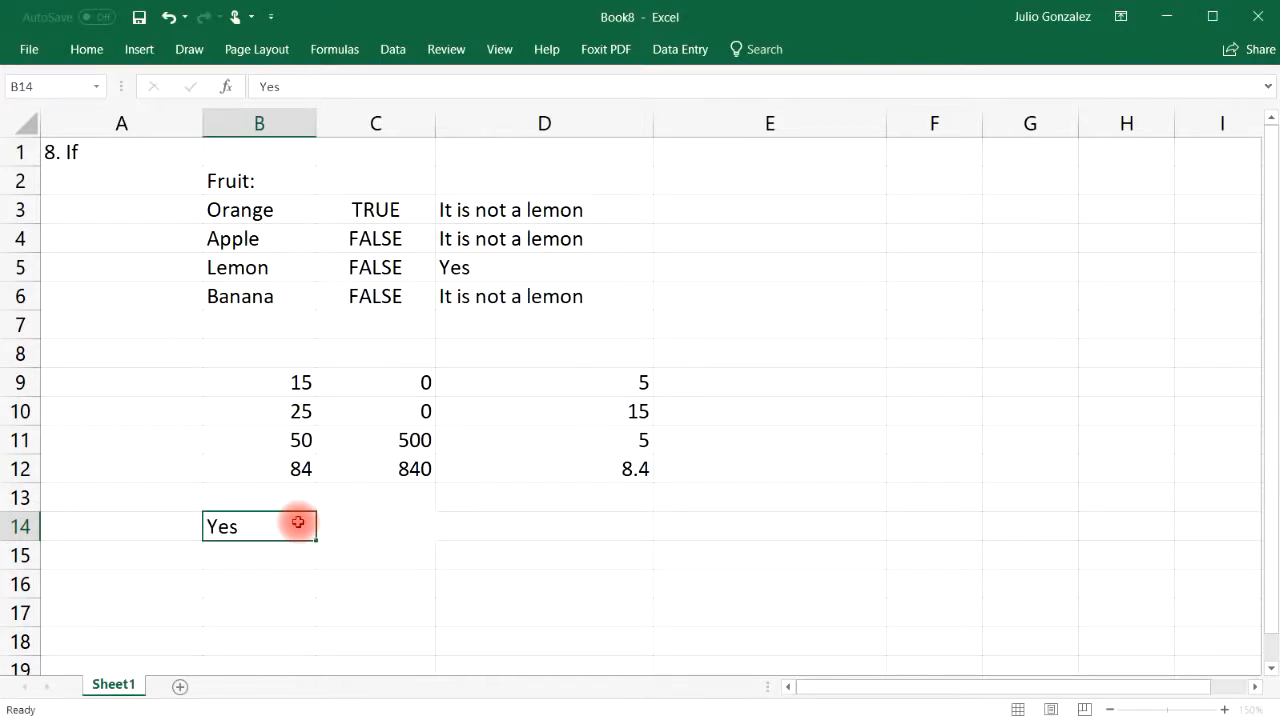
{"action": "key", "text": "Tab"}
Enter =IF(B14="Yes",SUM(B9:B12),AVERAGE(B9:B12)) in C14, returning 174
{"action": "type", "text": "=If("}
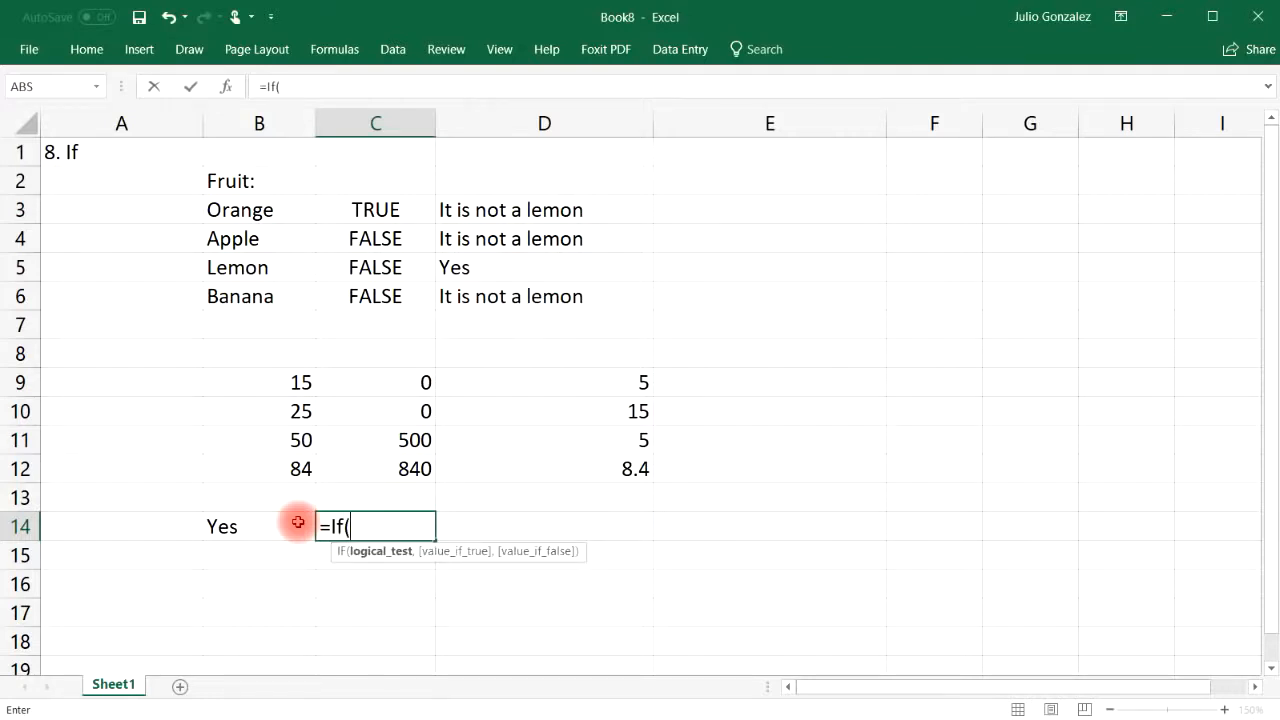
{"action": "type", "text": "B14"}
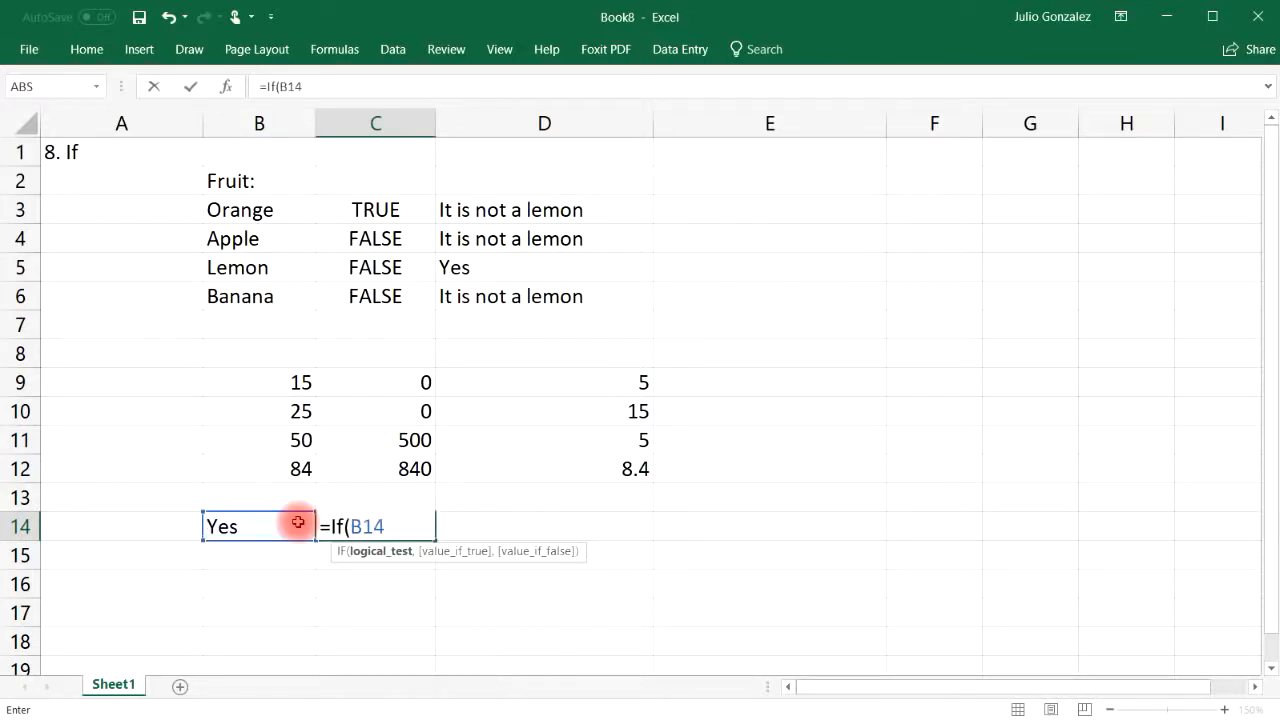
{"action": "type", "text": "=\"Yes\","}
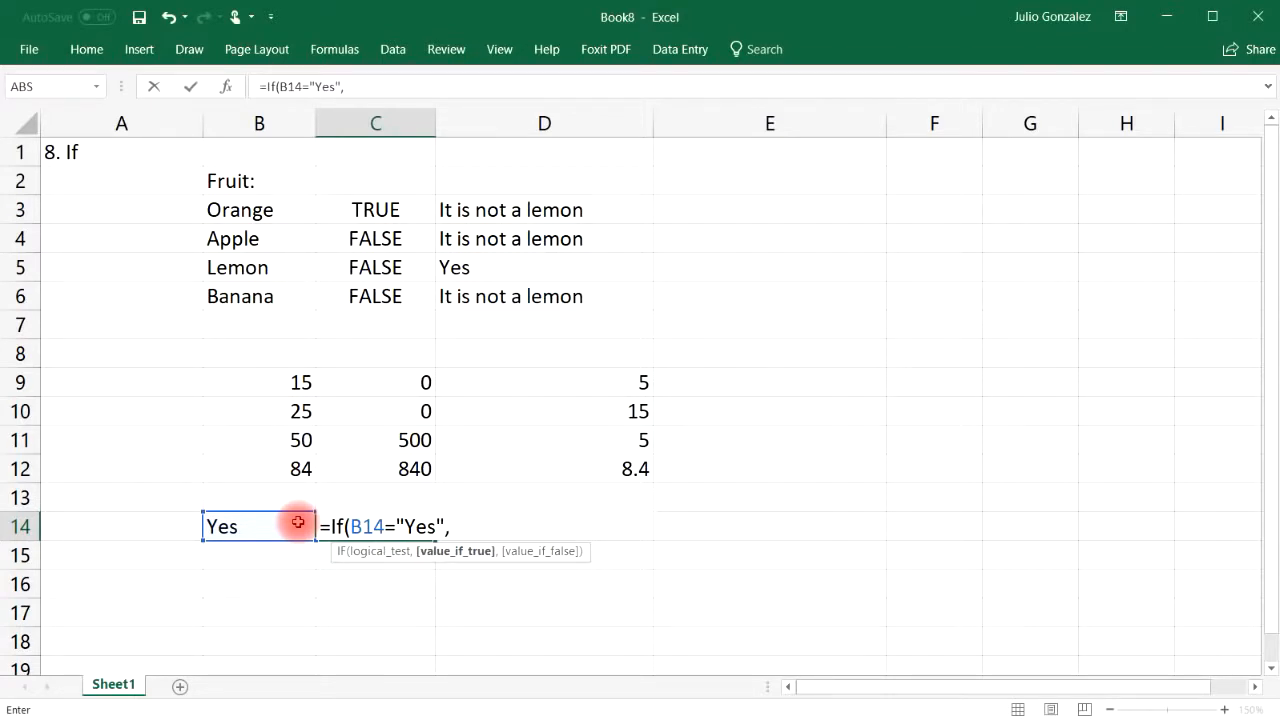
{"action": "type", "text": "sum("}
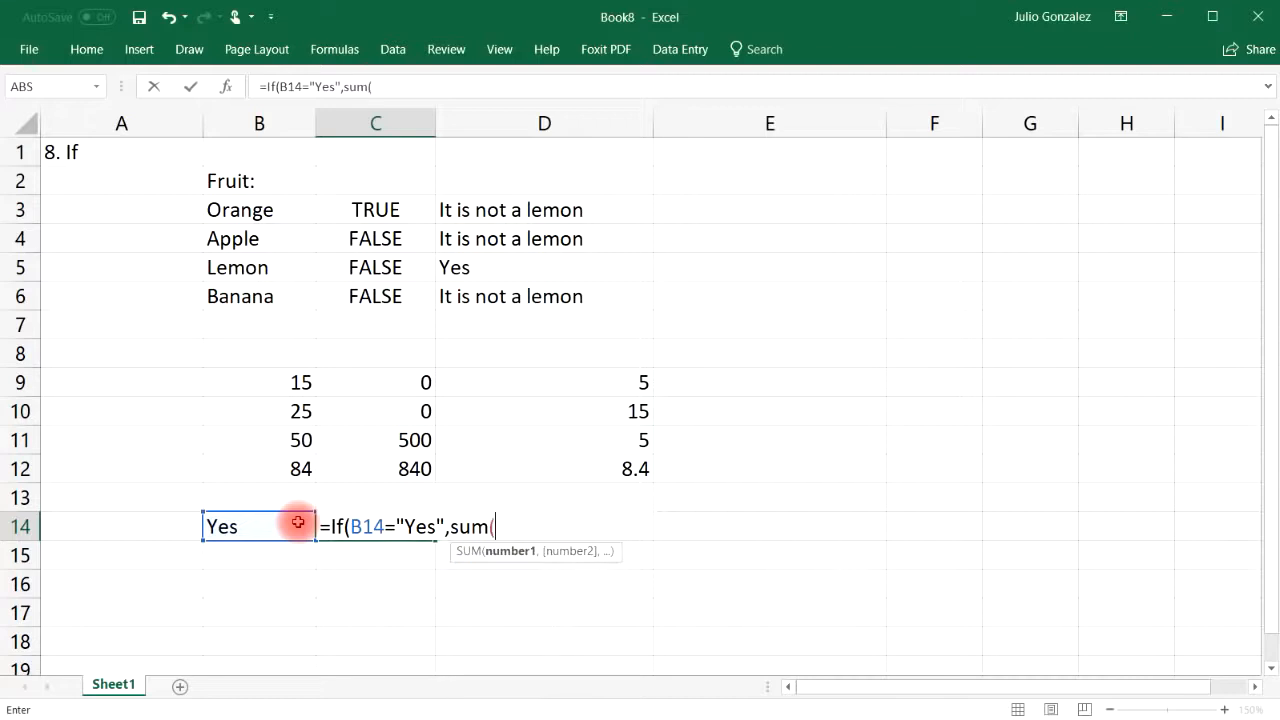
{"action": "left_click_drag", "start_coordinate": [280, 380], "coordinate": [294, 470]}
{"action": "type", "text": "),"}
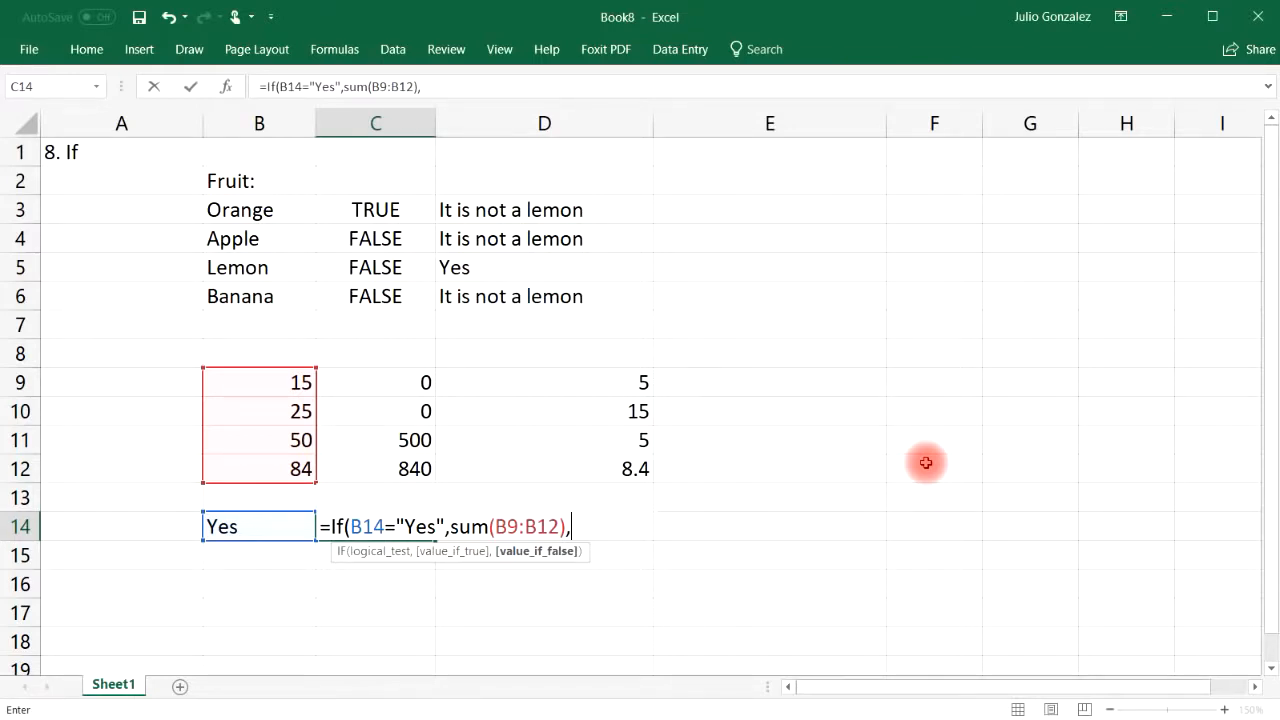
{"action": "type", "text": "average("}
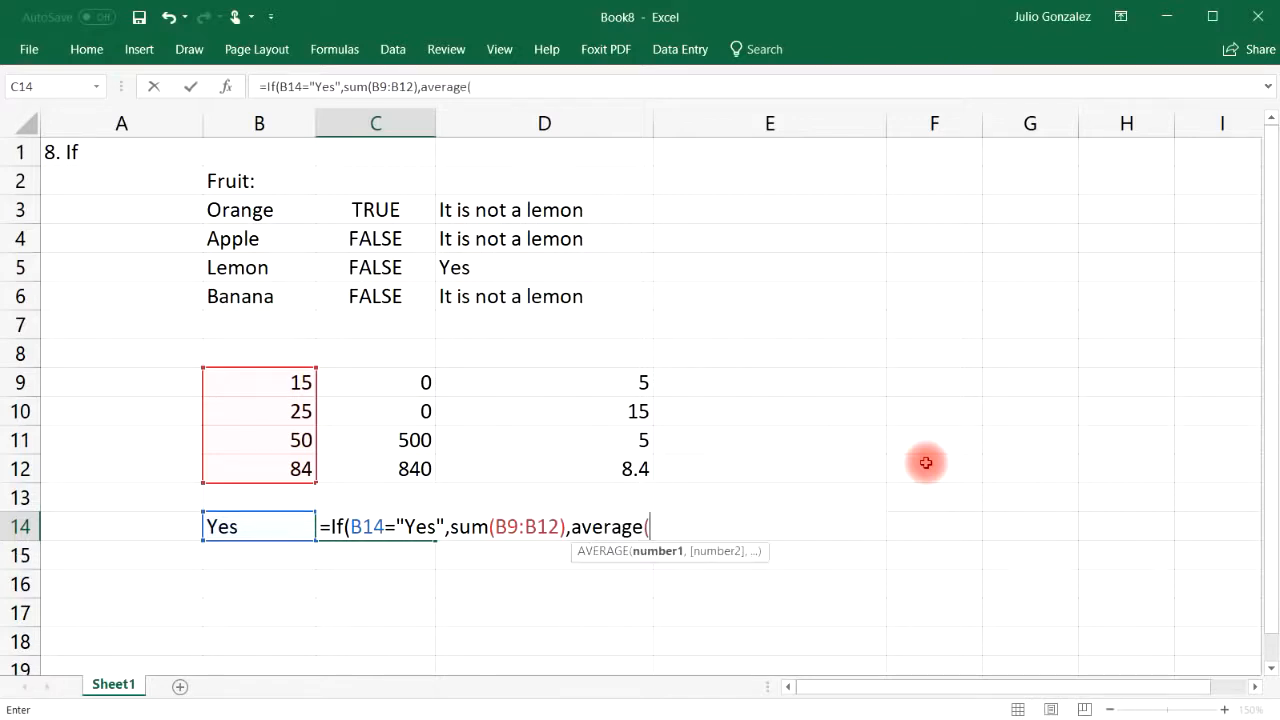
{"action": "left_click_drag", "start_coordinate": [251, 374], "coordinate": [262, 467]}
{"action": "type", "text": "))"}
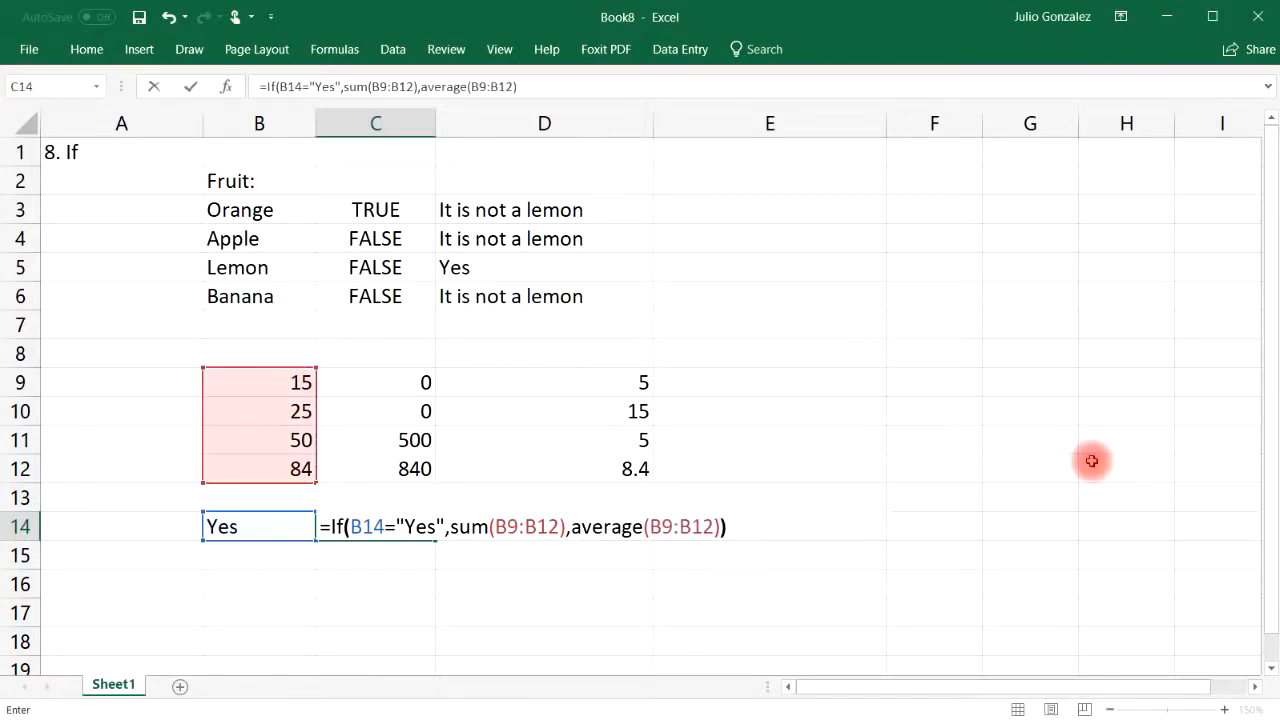
{"action": "key", "text": "Return"}
{"action": "left_click", "coordinate": [417, 530]}
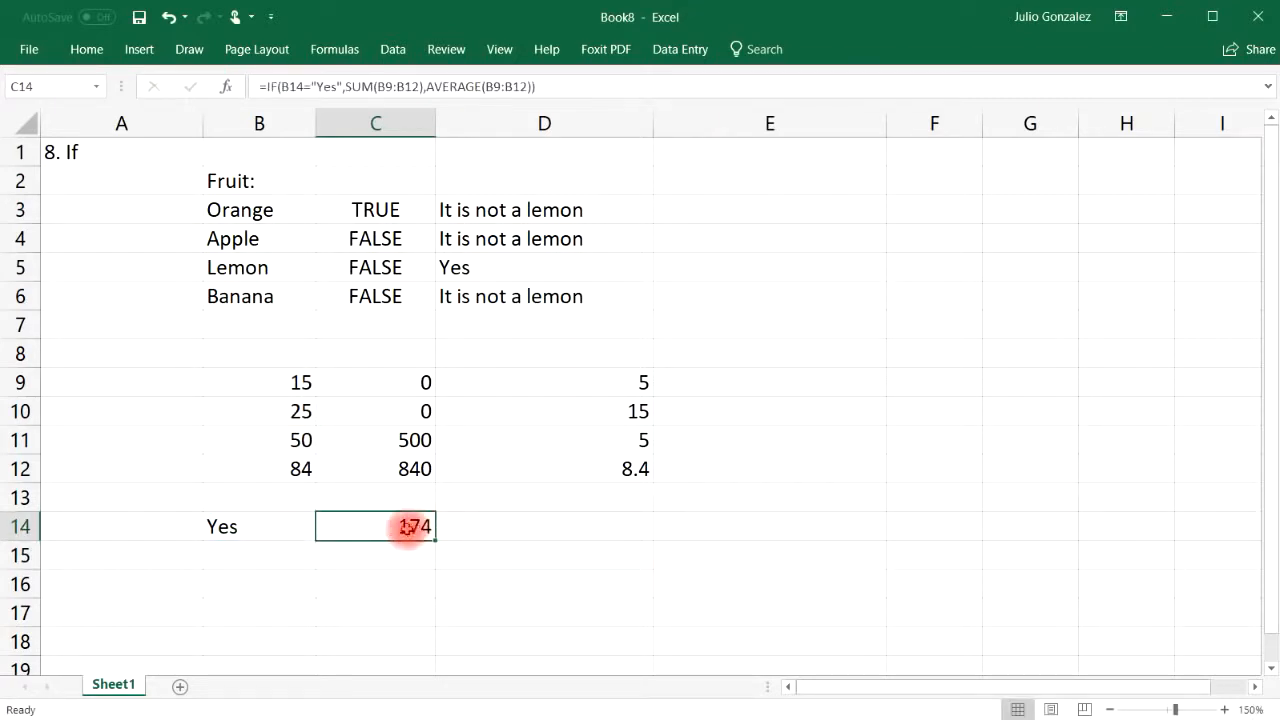
{"action": "double_click", "coordinate": [380, 553]}
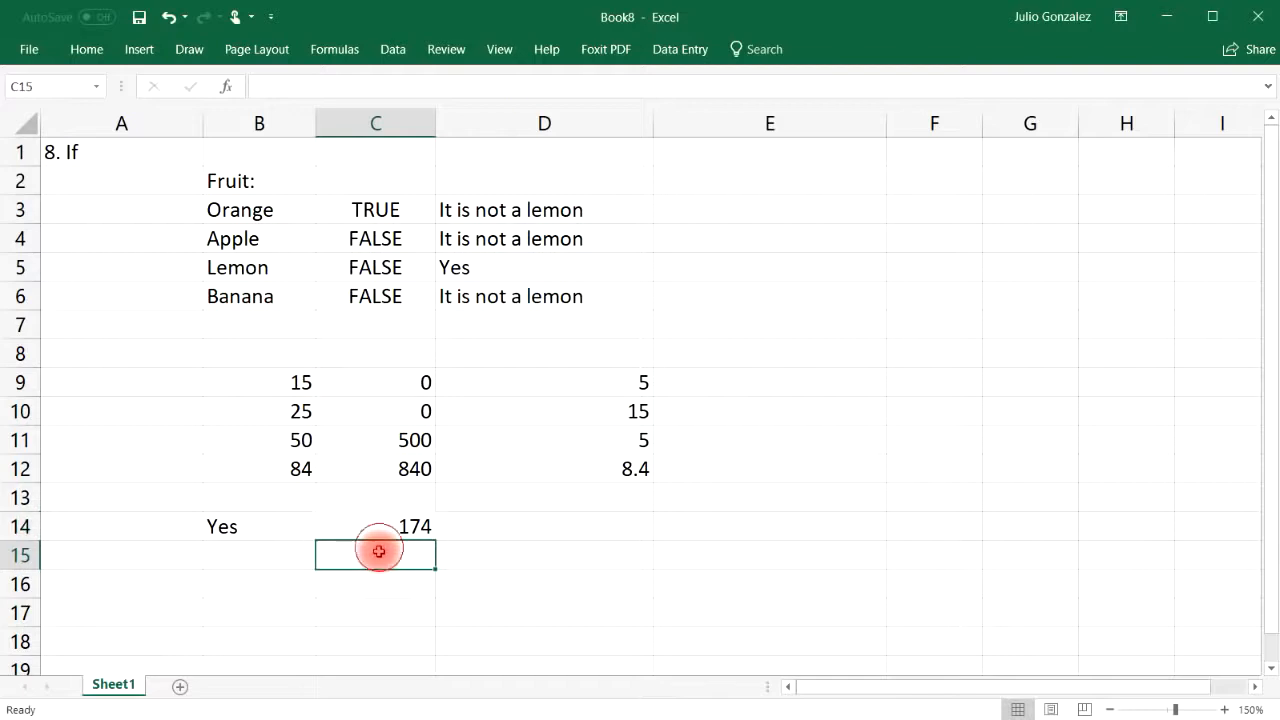
{"action": "type", "text": "=s"}
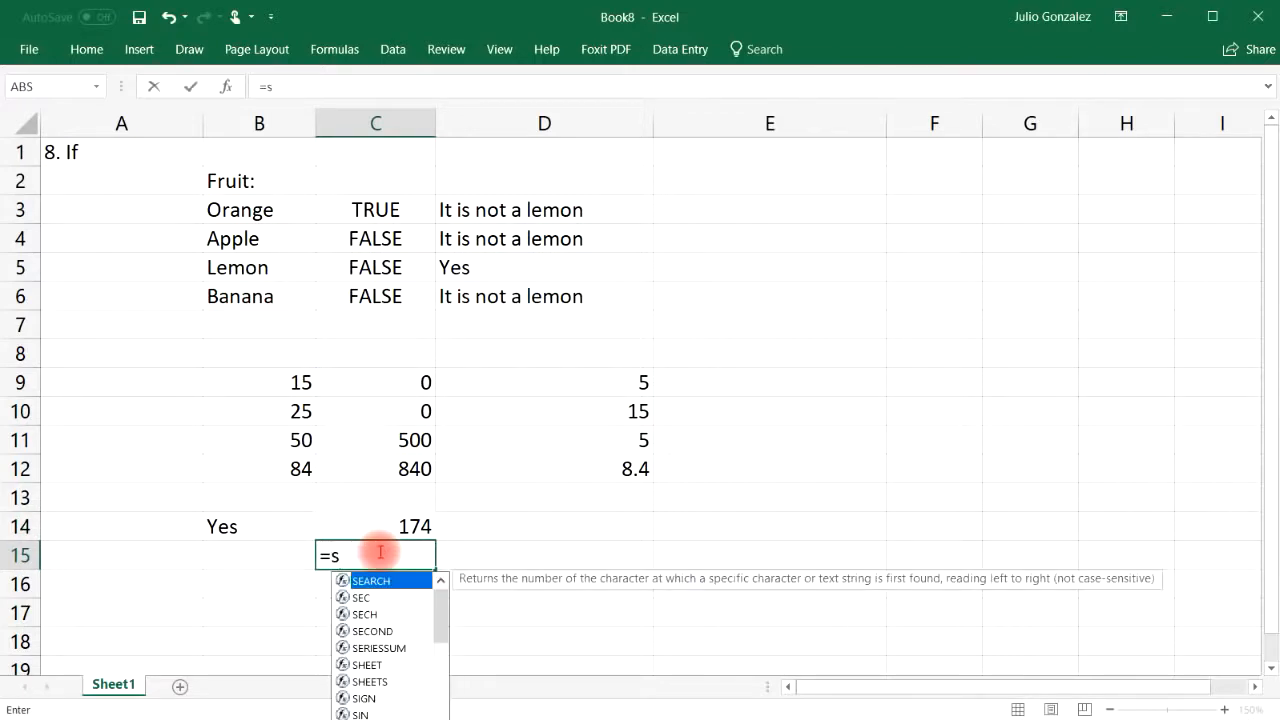
{"action": "key", "text": "BackSpace"}
{"action": "type", "text": "15+"}
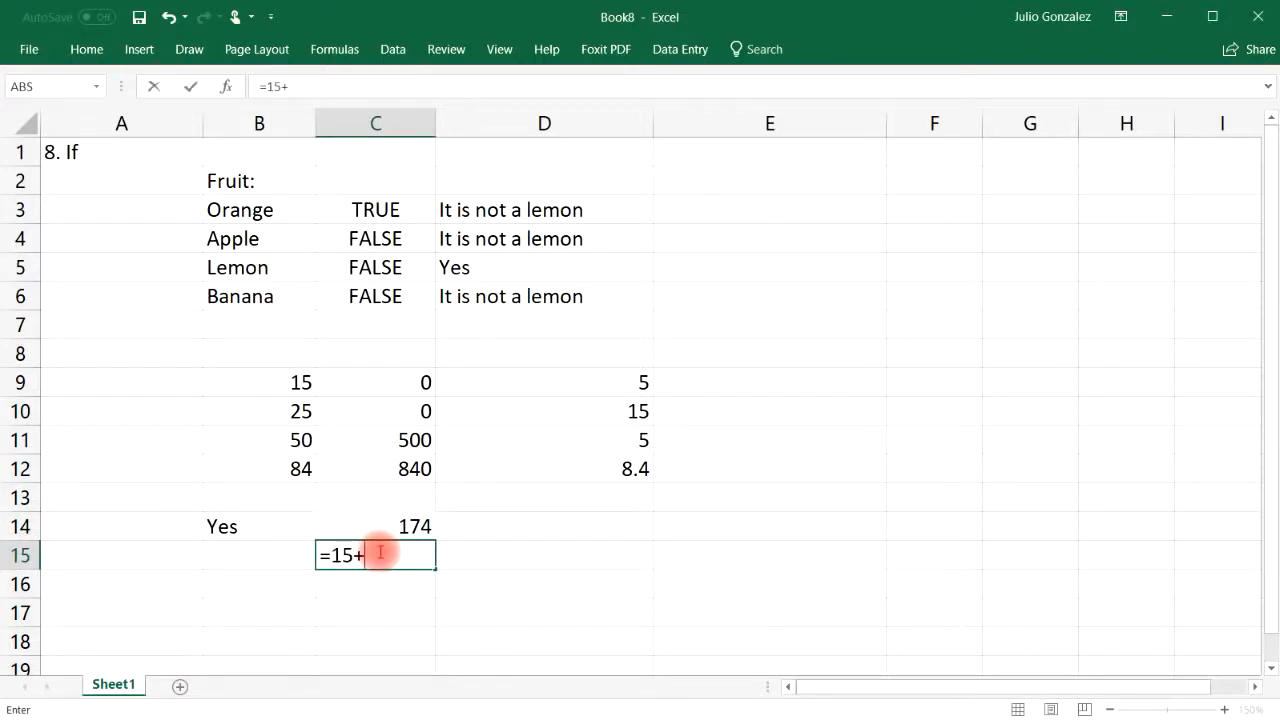
{"action": "type", "text": "25+50+84"}
{"action": "key", "text": "Return"}
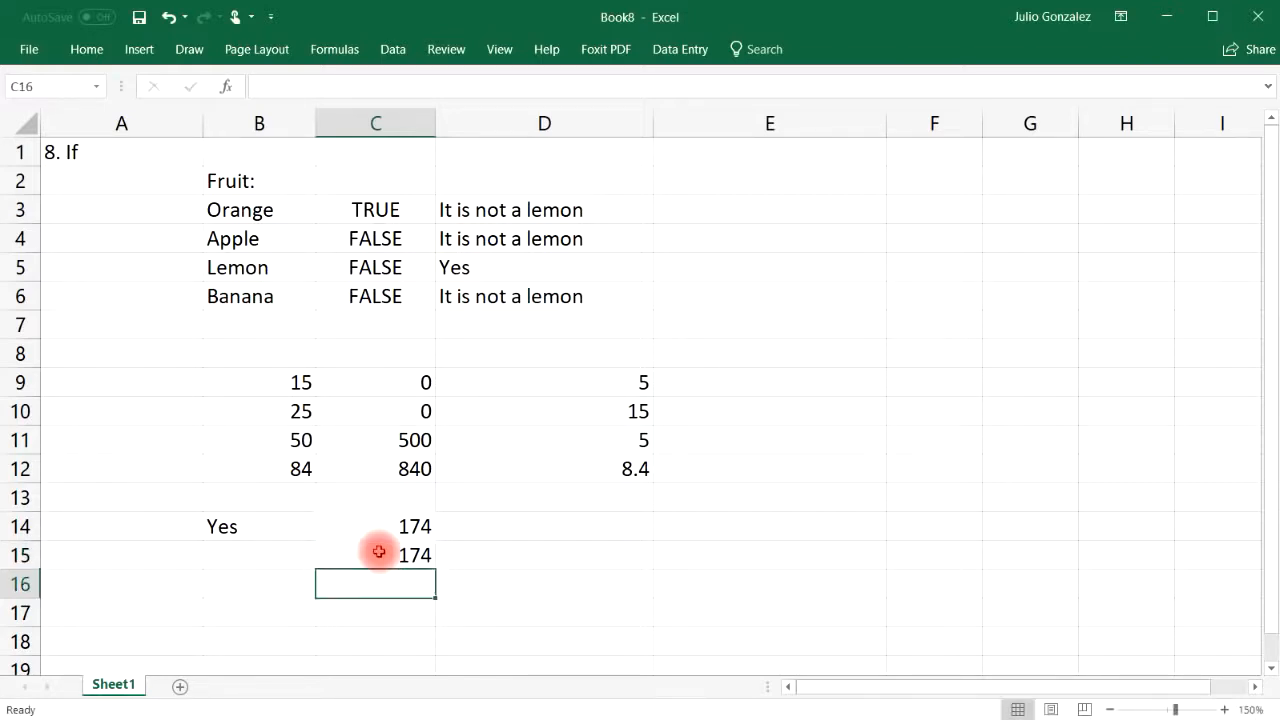
{"action": "left_click", "coordinate": [229, 526]}
{"action": "type", "text": "No"}
{"action": "key", "text": "Return"}
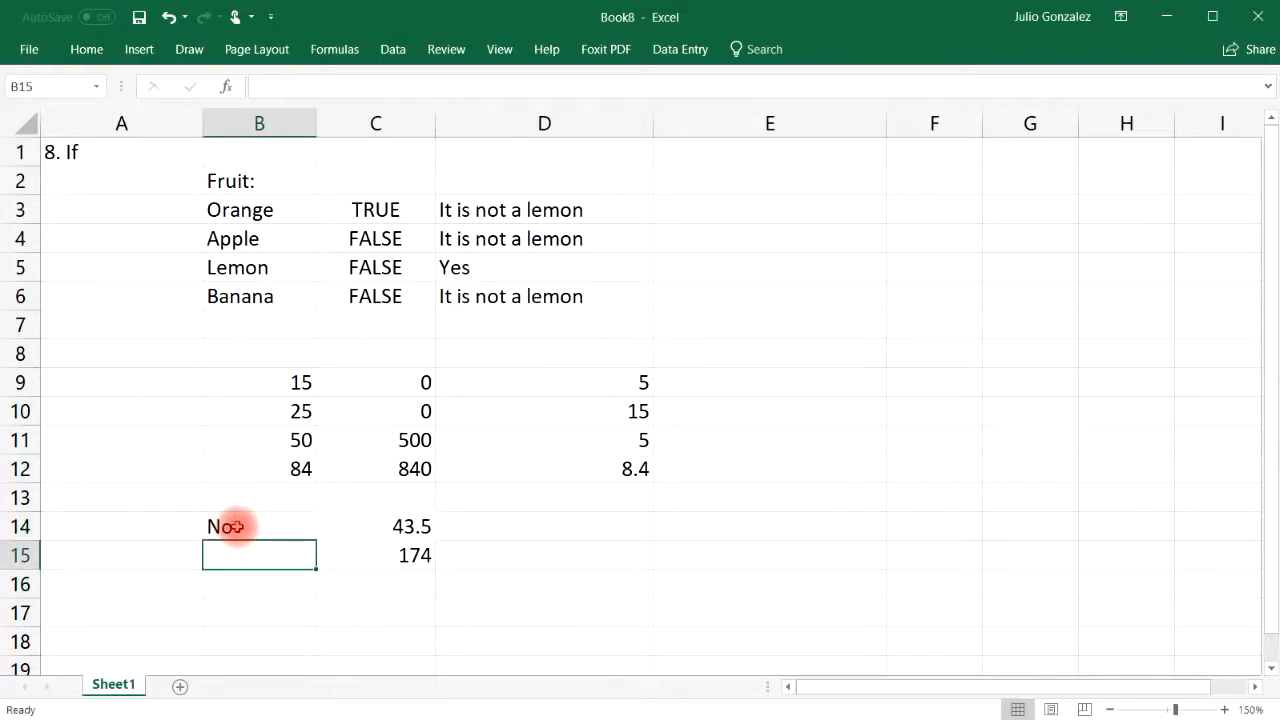
{"action": "left_click", "coordinate": [404, 583]}
{"action": "type", "text": "=a"}
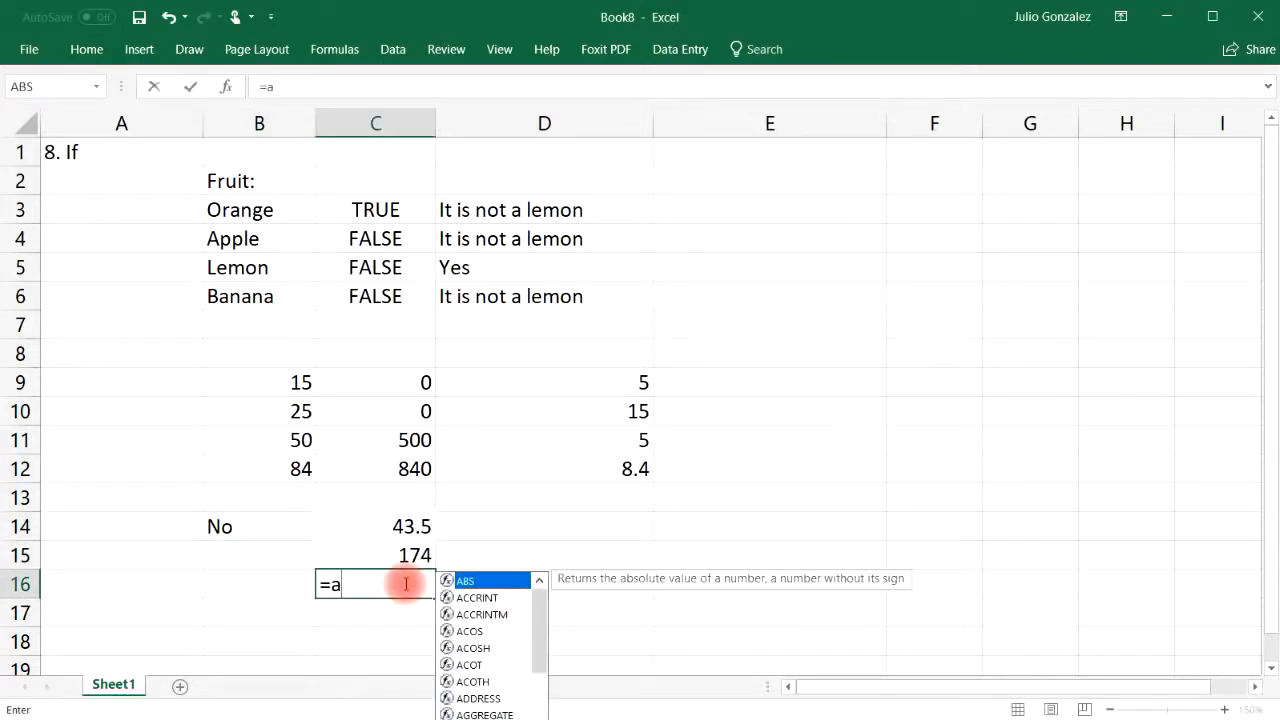
{"action": "type", "text": "verage(1"}
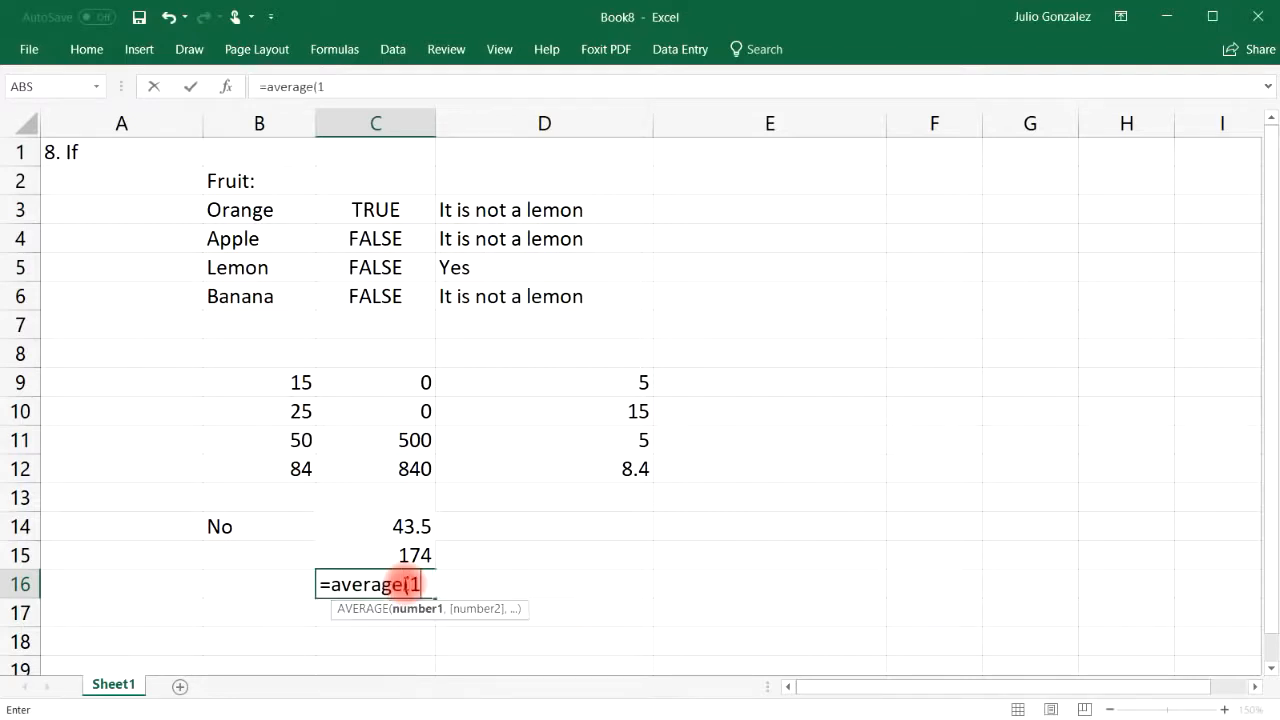
{"action": "type", "text": "5,25,5"}
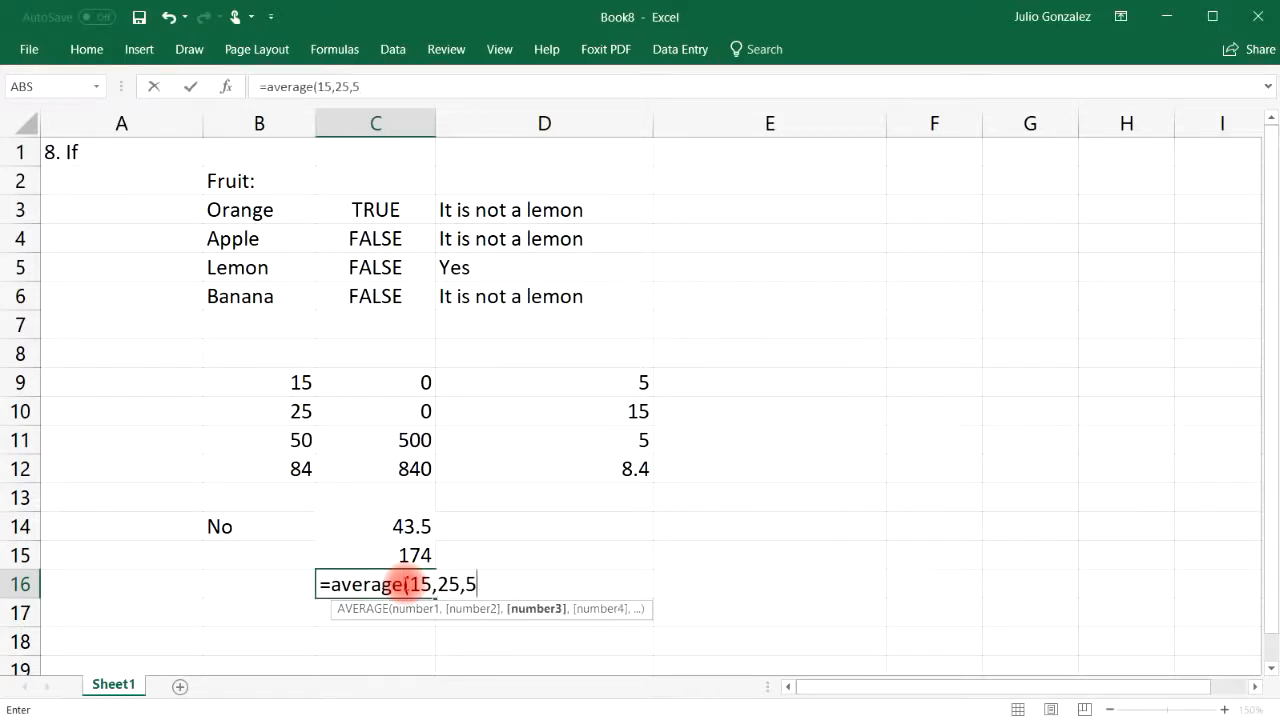
{"action": "type", "text": "0,84"}
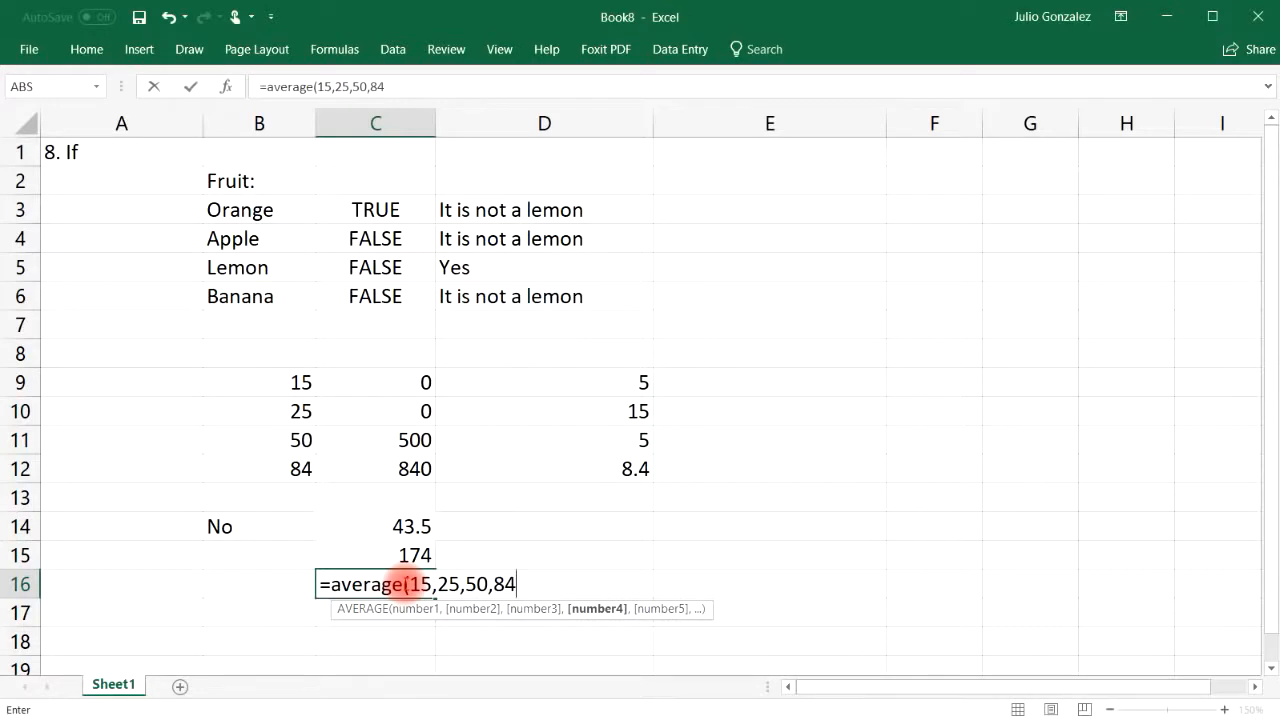
{"action": "key", "text": "Return"}
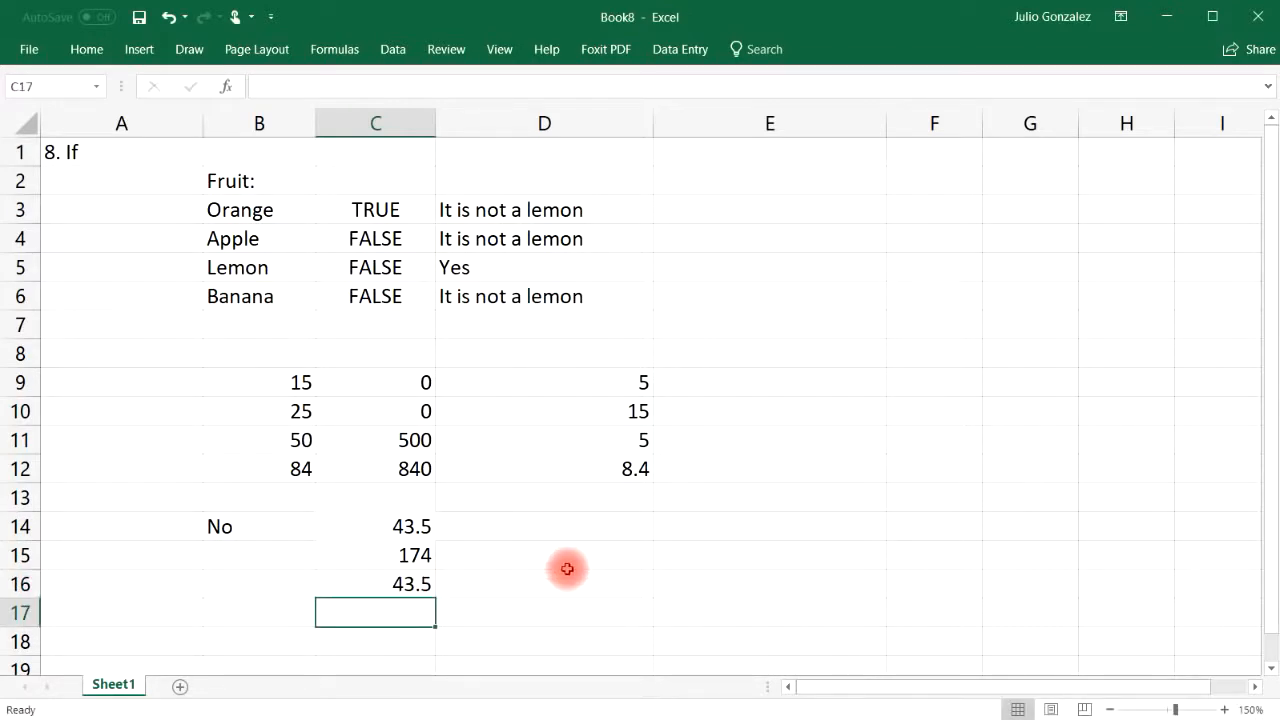
{"action": "left_click", "coordinate": [252, 530]}
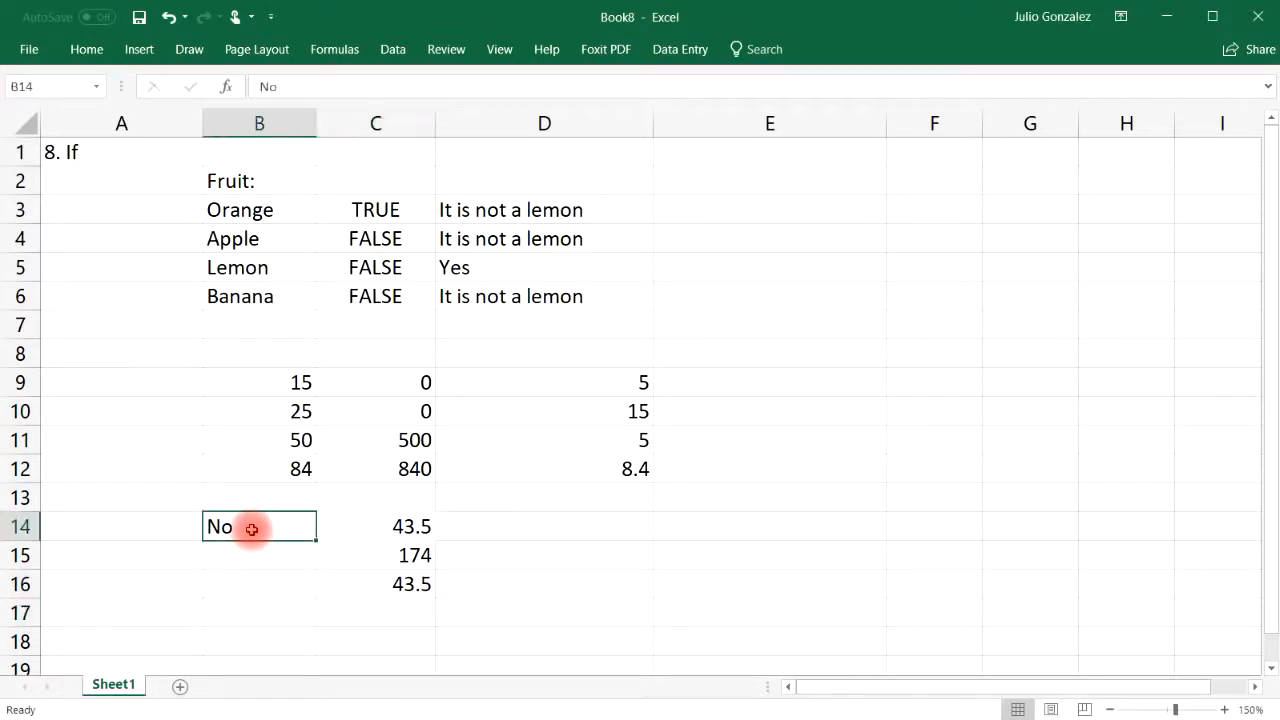
{"action": "left_click", "coordinate": [408, 527]}
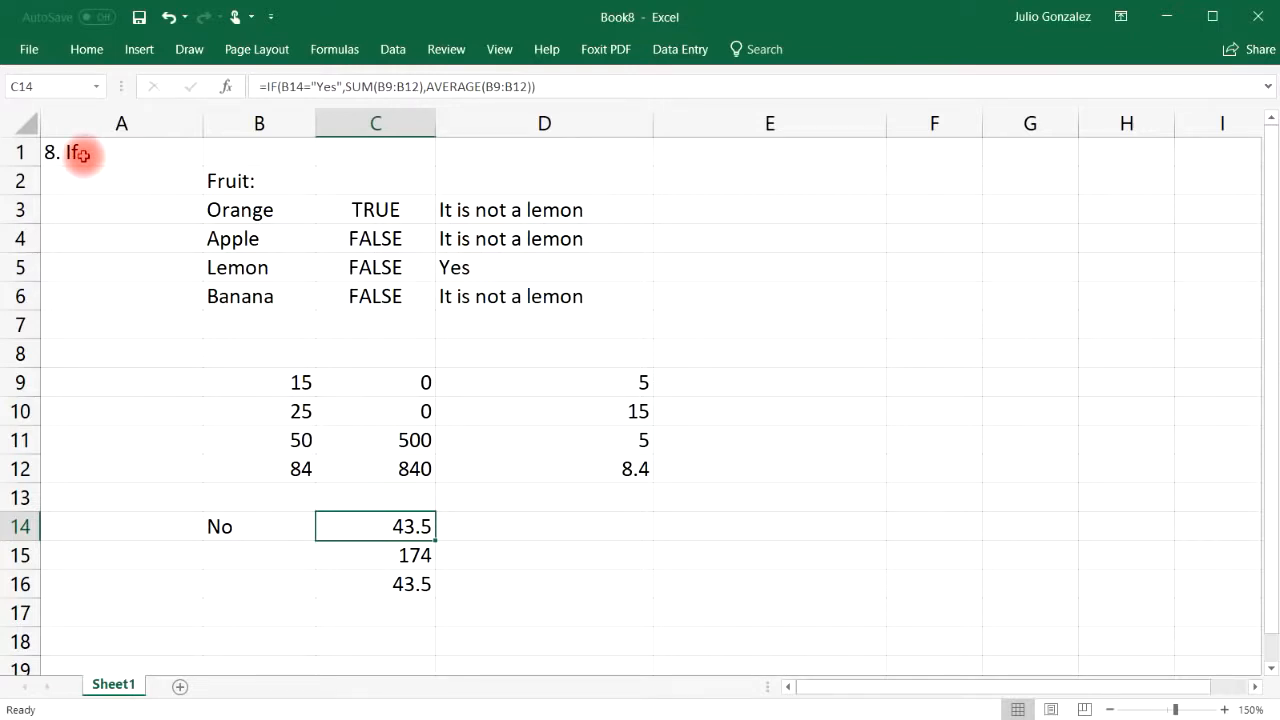
Clear the old IF examples and title A1 '9. Vlookup', narrowing column A to fit
{"action": "left_click_drag", "start_coordinate": [82, 155], "coordinate": [560, 606]}
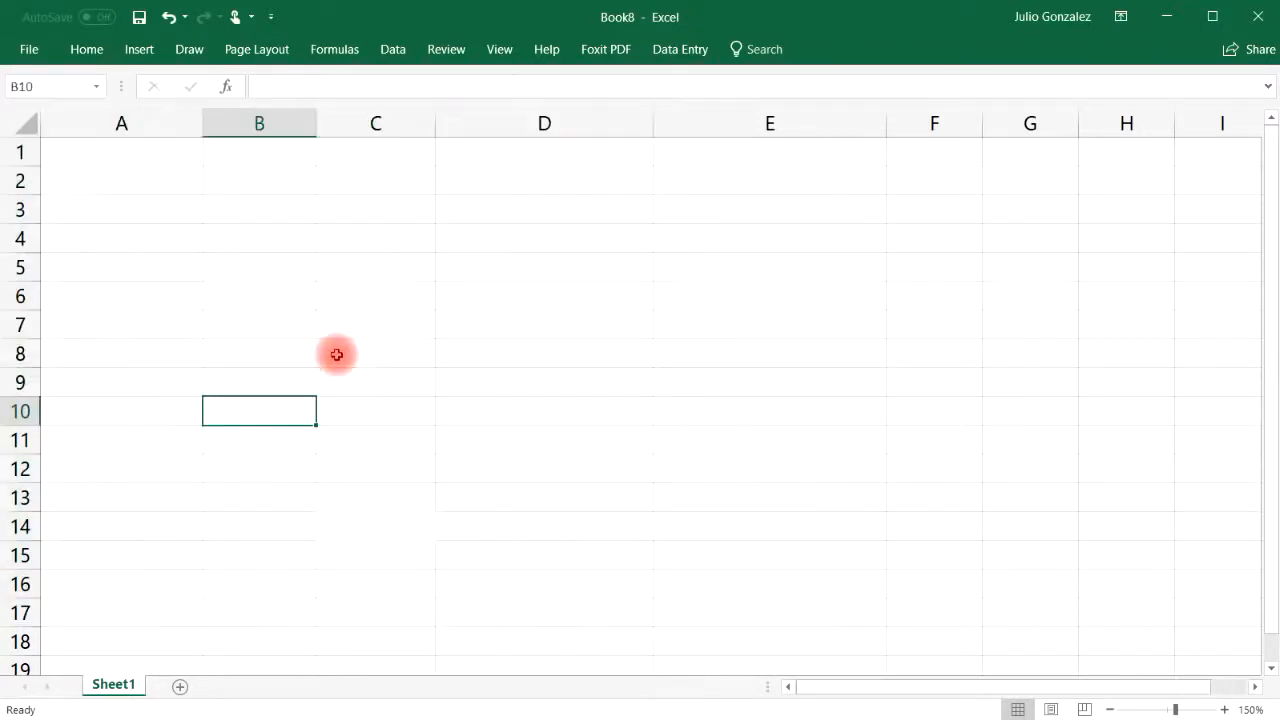
{"action": "left_click", "coordinate": [120, 150]}
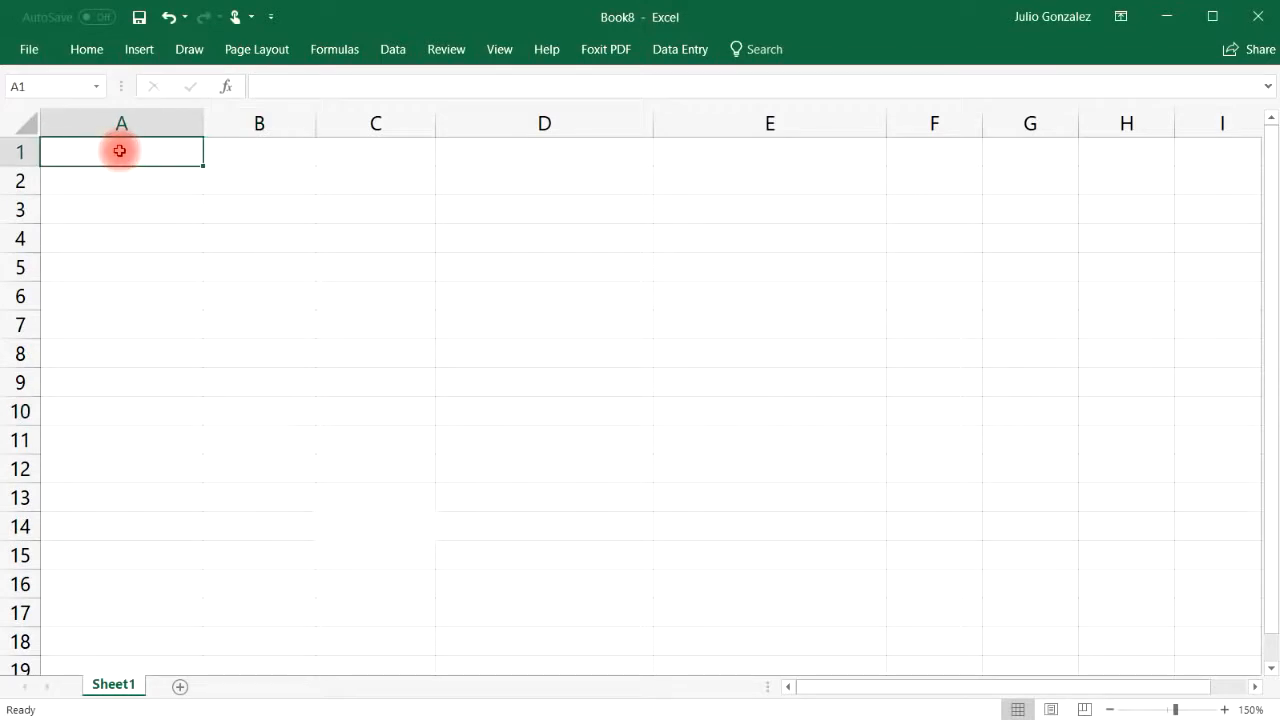
{"action": "type", "text": "9"}
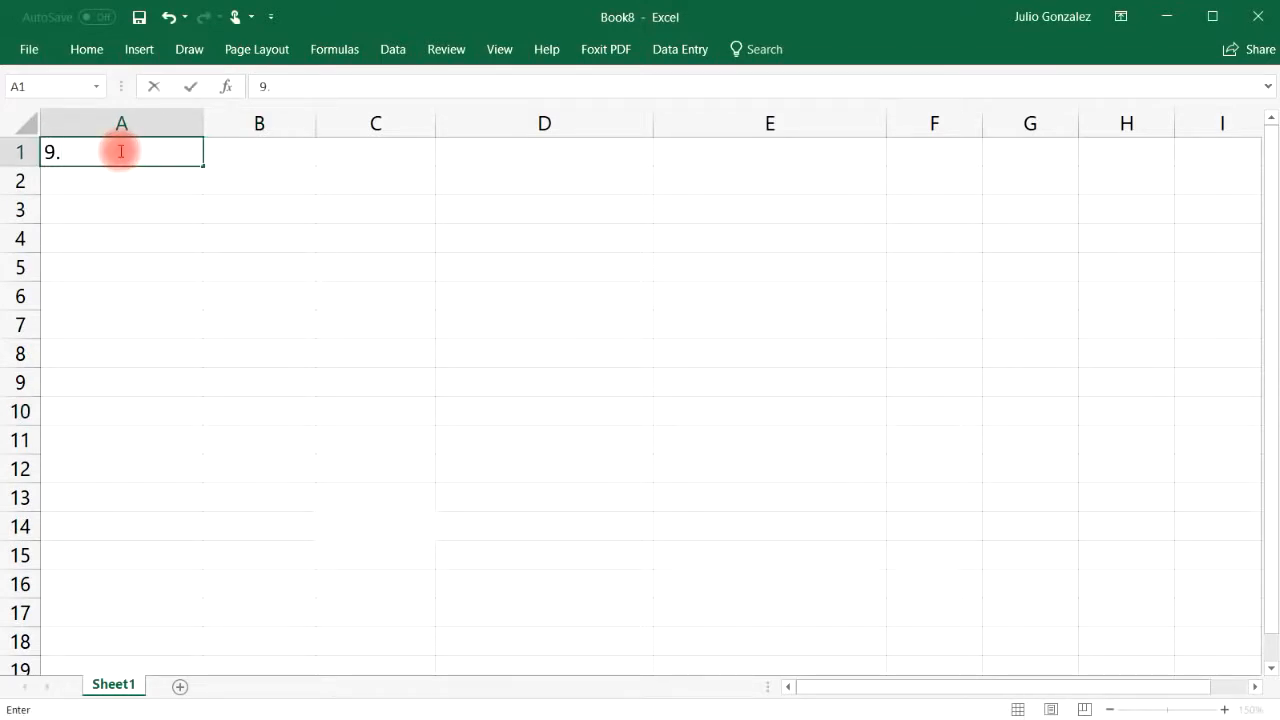
{"action": "type", "text": ". Vlookup"}
{"action": "key", "text": "Return"}
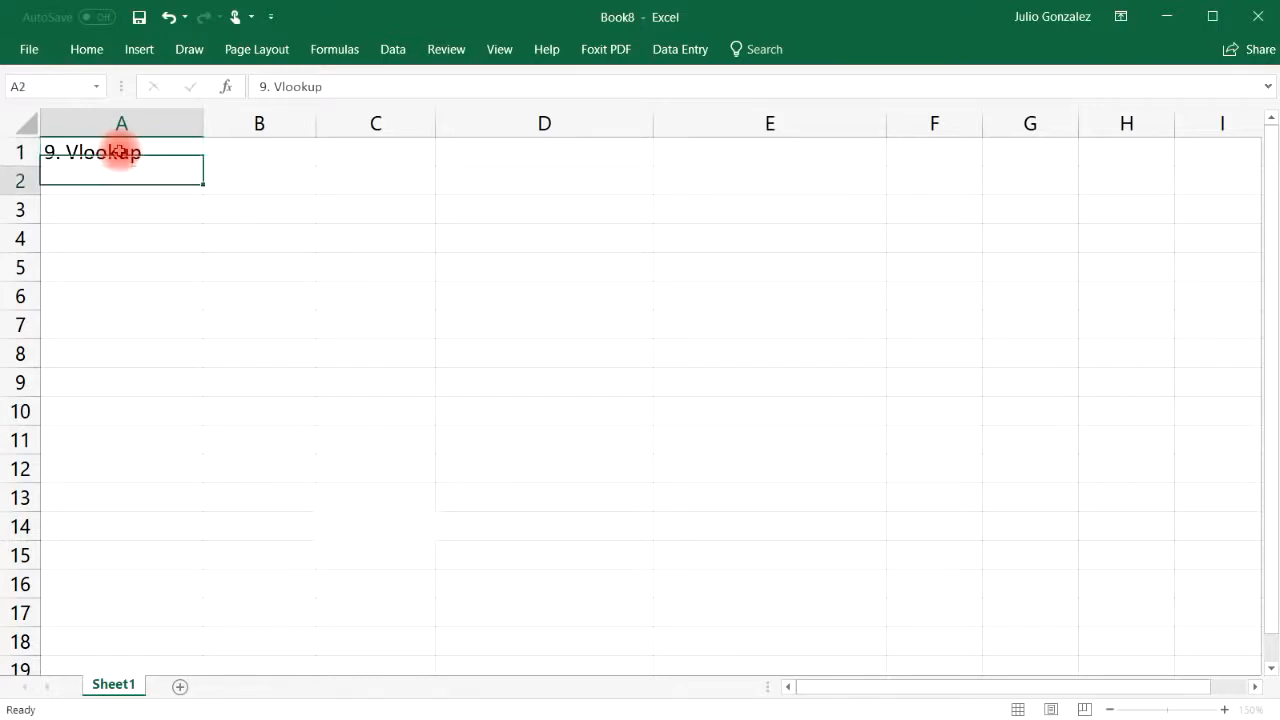
{"action": "left_click_drag", "start_coordinate": [206, 115], "coordinate": [143, 117]}
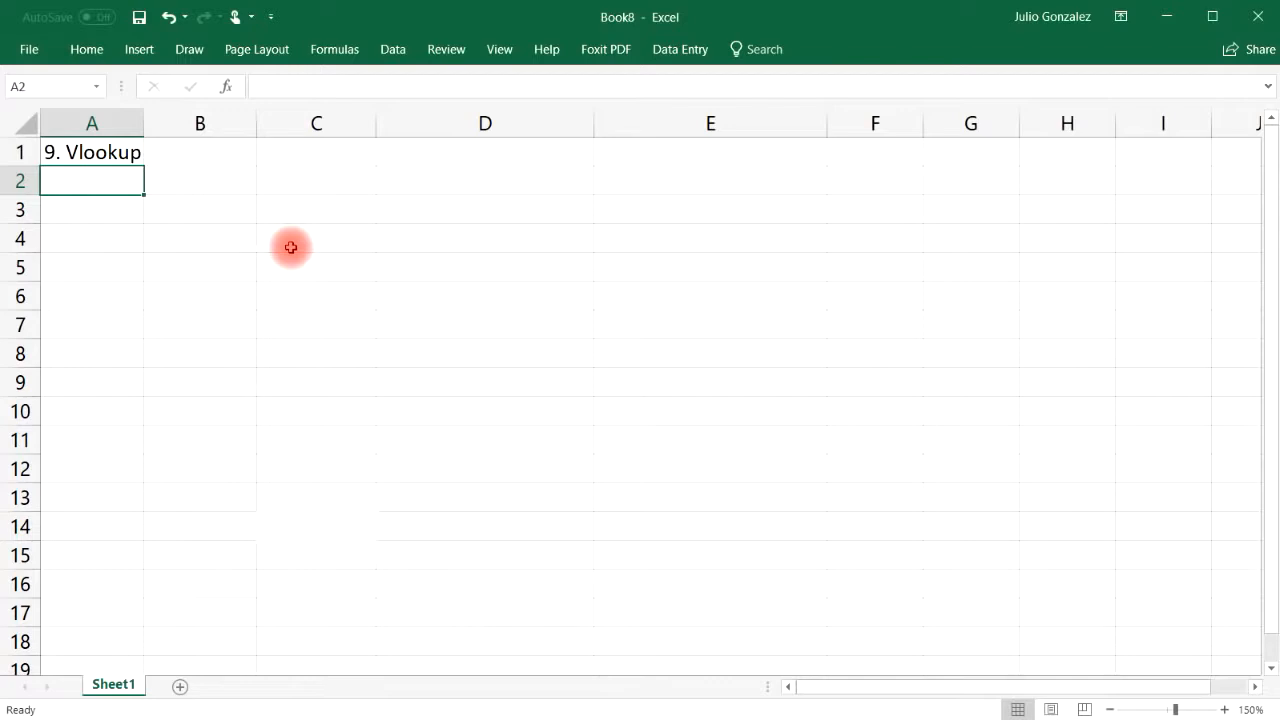
Enter the headings Name:, Email:, Phone Number and Revenue across B1:E1
{"action": "left_click", "coordinate": [224, 152]}
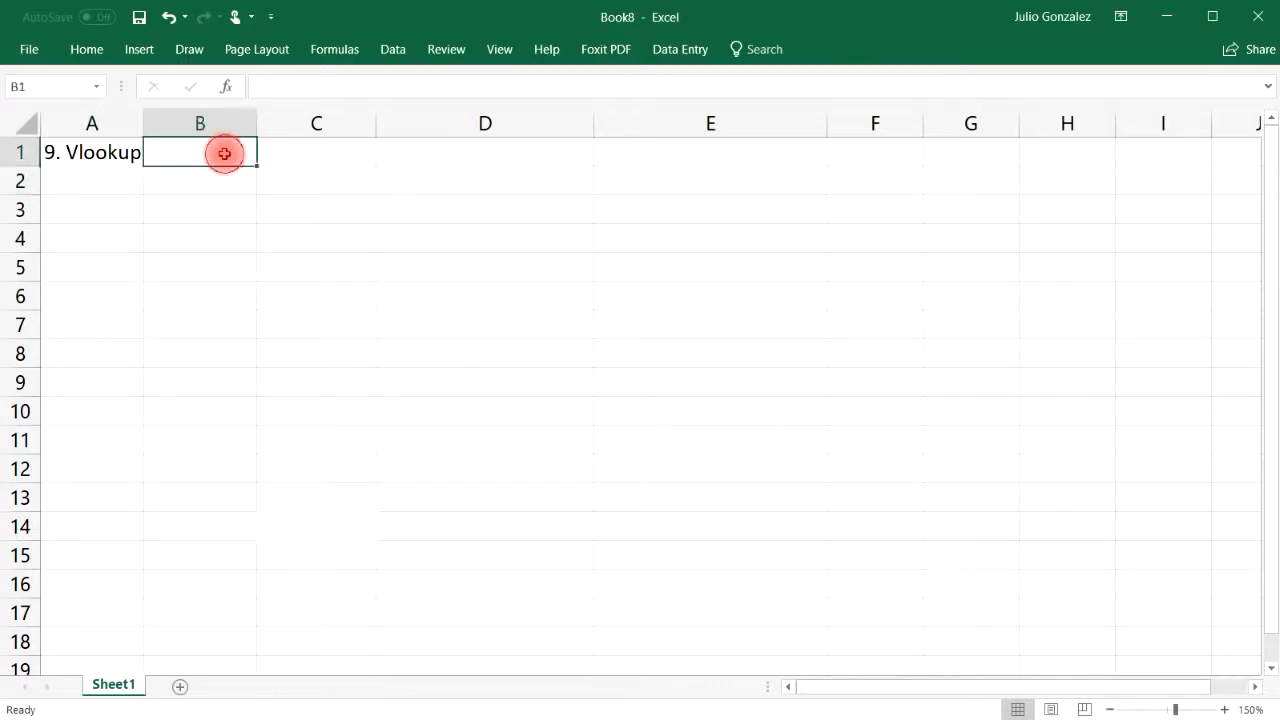
{"action": "type", "text": "F"}
{"action": "key", "text": "BackSpace"}
{"action": "type", "text": "Name:"}
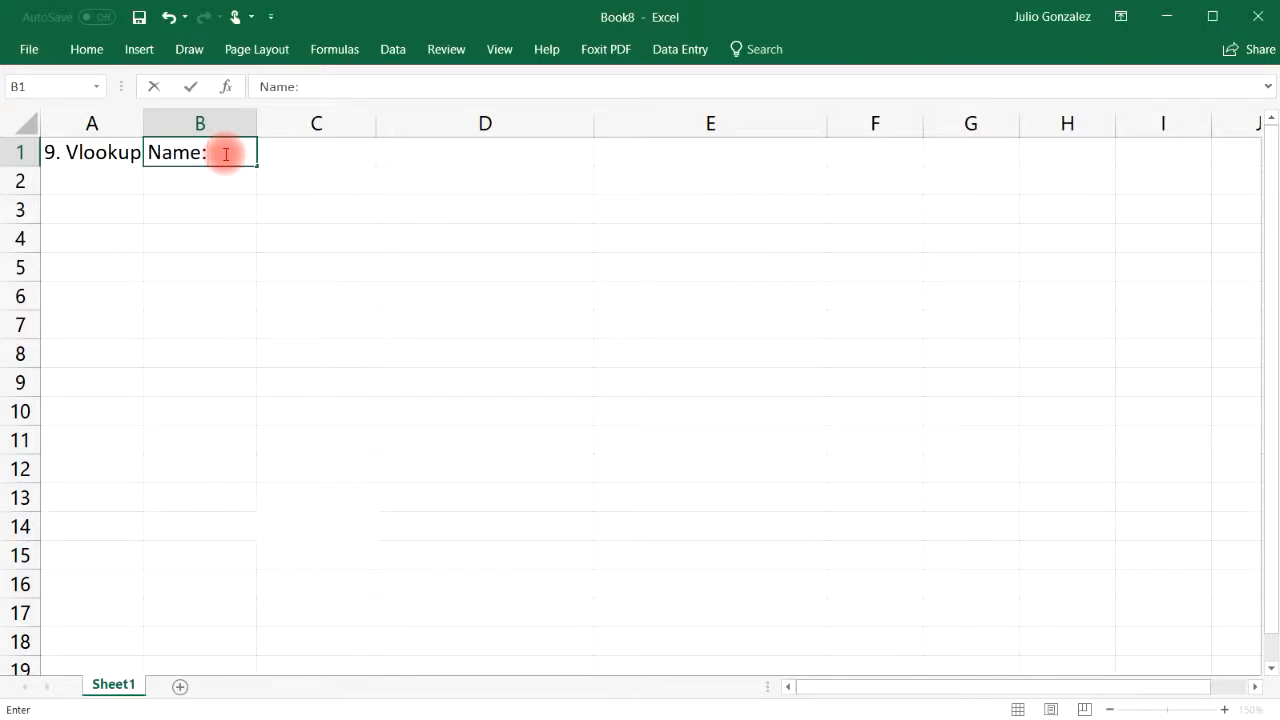
{"action": "key", "text": "Tab"}
{"action": "type", "text": "Ema"}
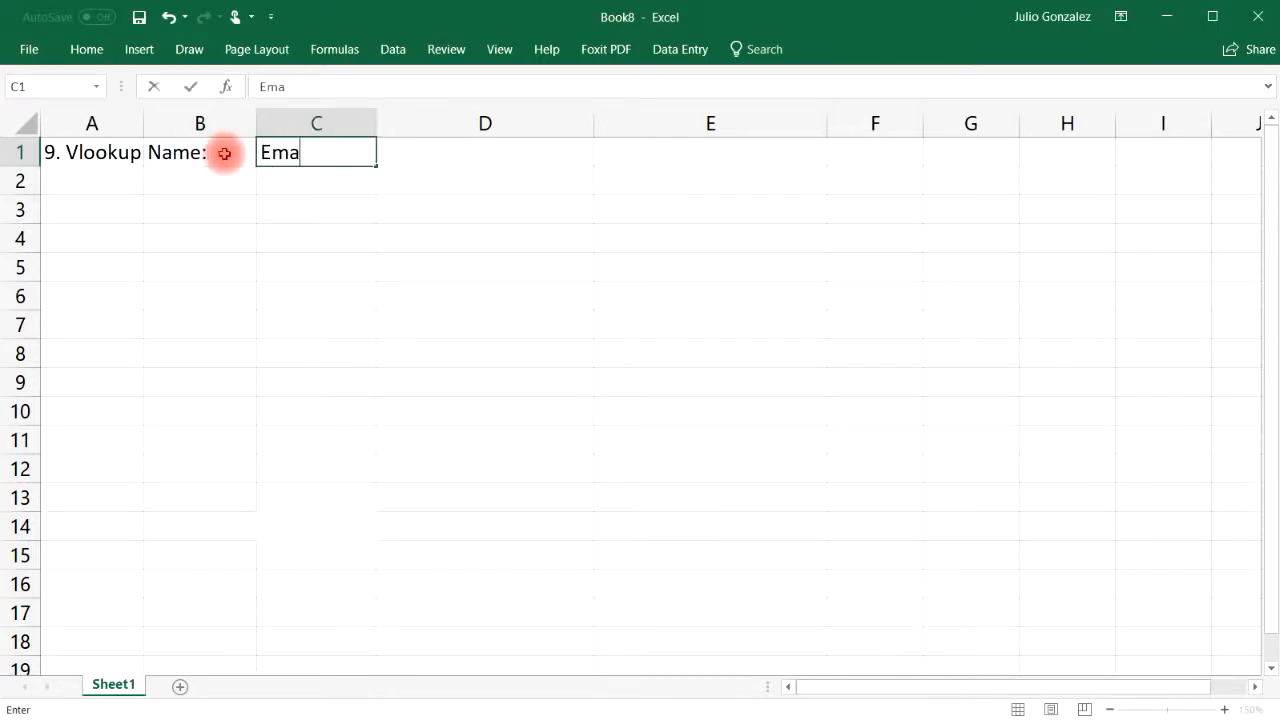
{"action": "type", "text": "il:"}
{"action": "key", "text": "Tab"}
{"action": "type", "text": "Phone Number"}
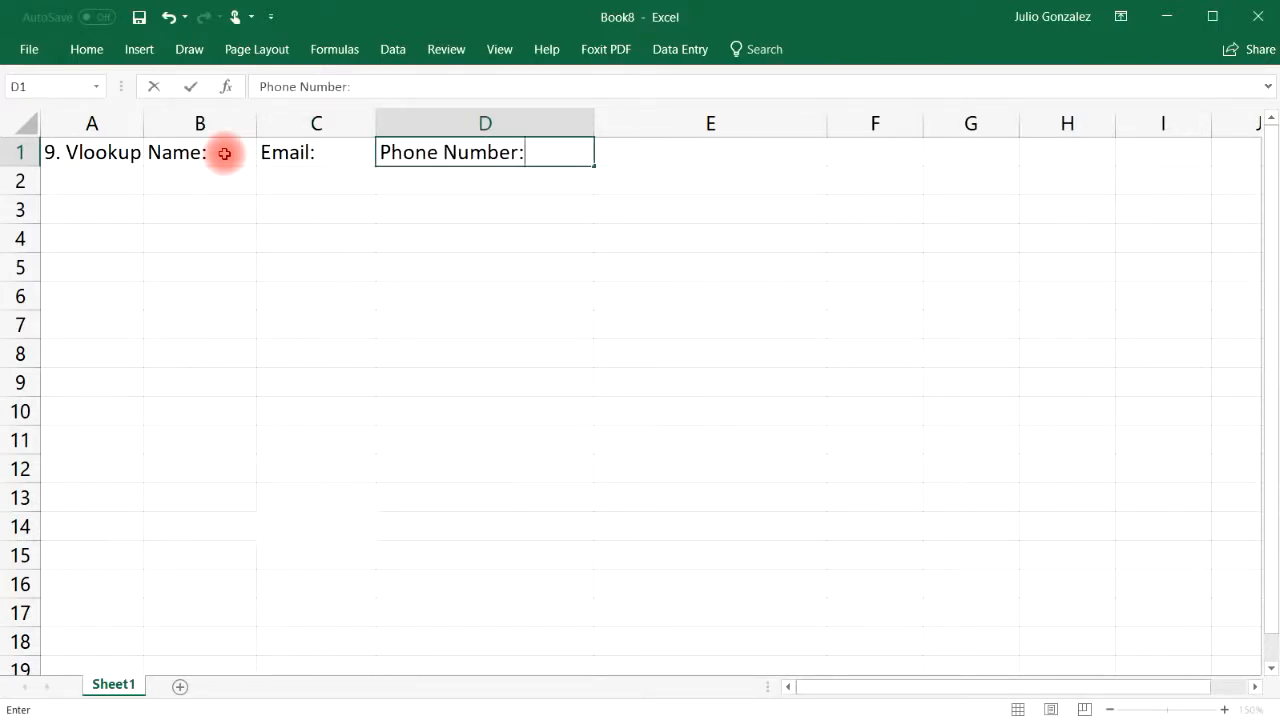
{"action": "key", "text": "Tab"}
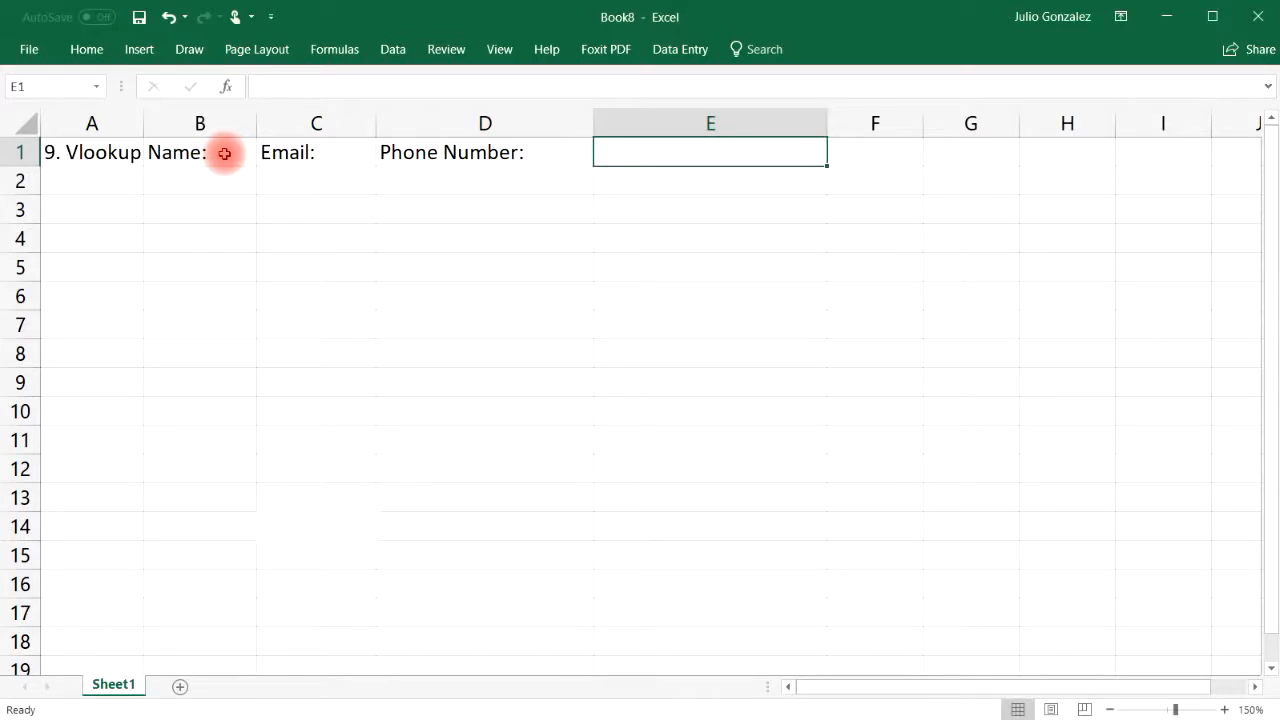
{"action": "type", "text": "Revenue"}
{"action": "key", "text": "Tab"}
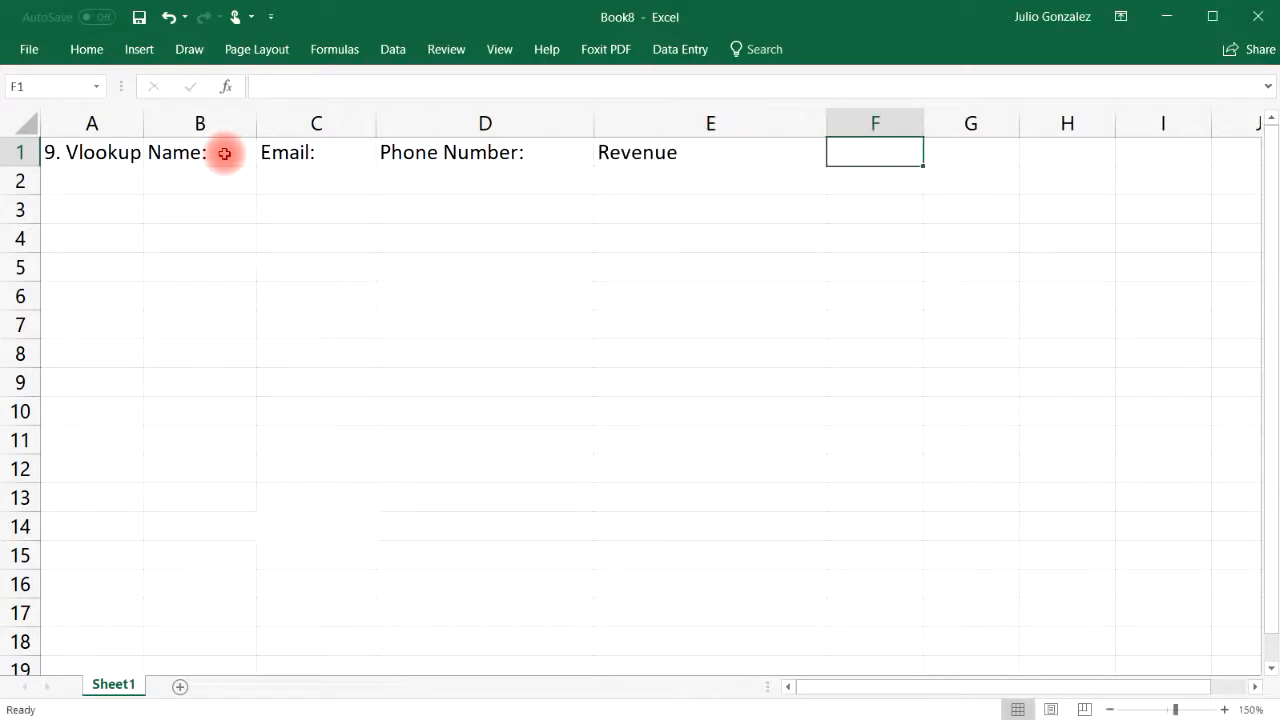
Resize columns B, D and E to fit names, phone numbers and revenue
{"action": "left_click_drag", "start_coordinate": [258, 121], "coordinate": [350, 118]}
{"action": "left_click_drag", "start_coordinate": [687, 126], "coordinate": [635, 122]}
{"action": "left_click_drag", "start_coordinate": [868, 121], "coordinate": [771, 131]}
Enter five sample people's full names down B2:B6 under the Name: heading
{"action": "left_click", "coordinate": [183, 172]}
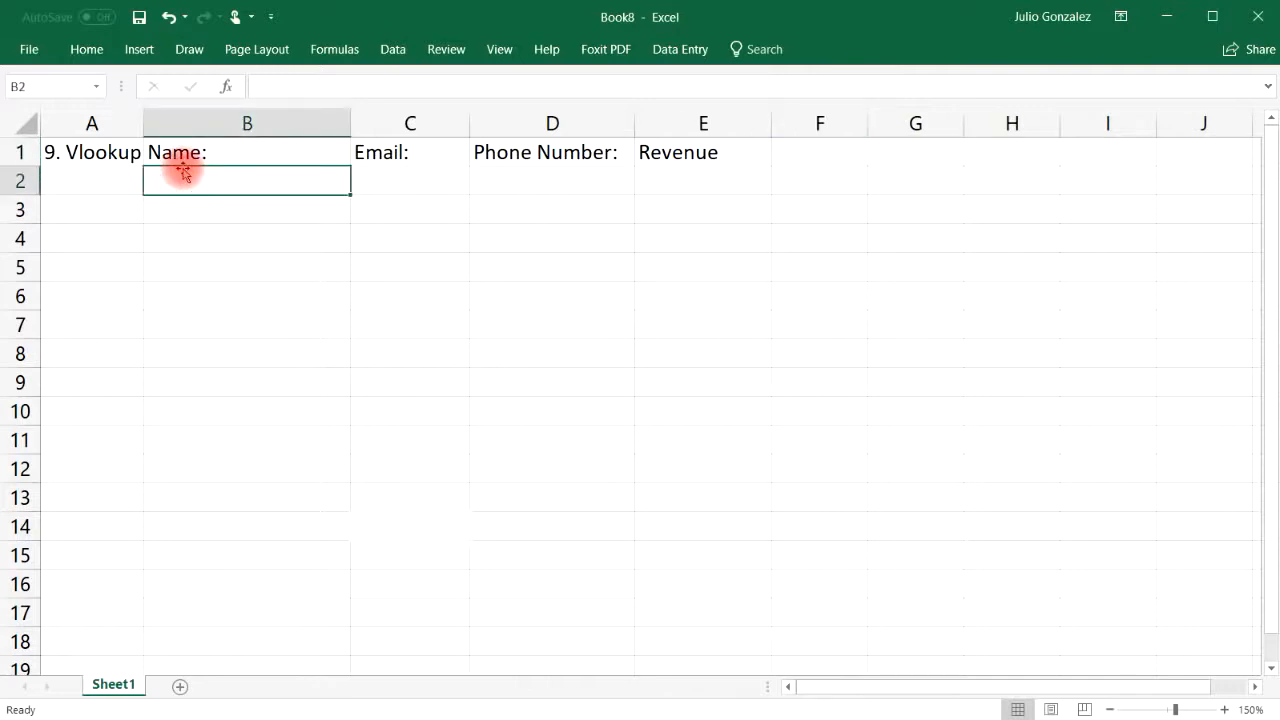
{"action": "type", "text": "John S"}
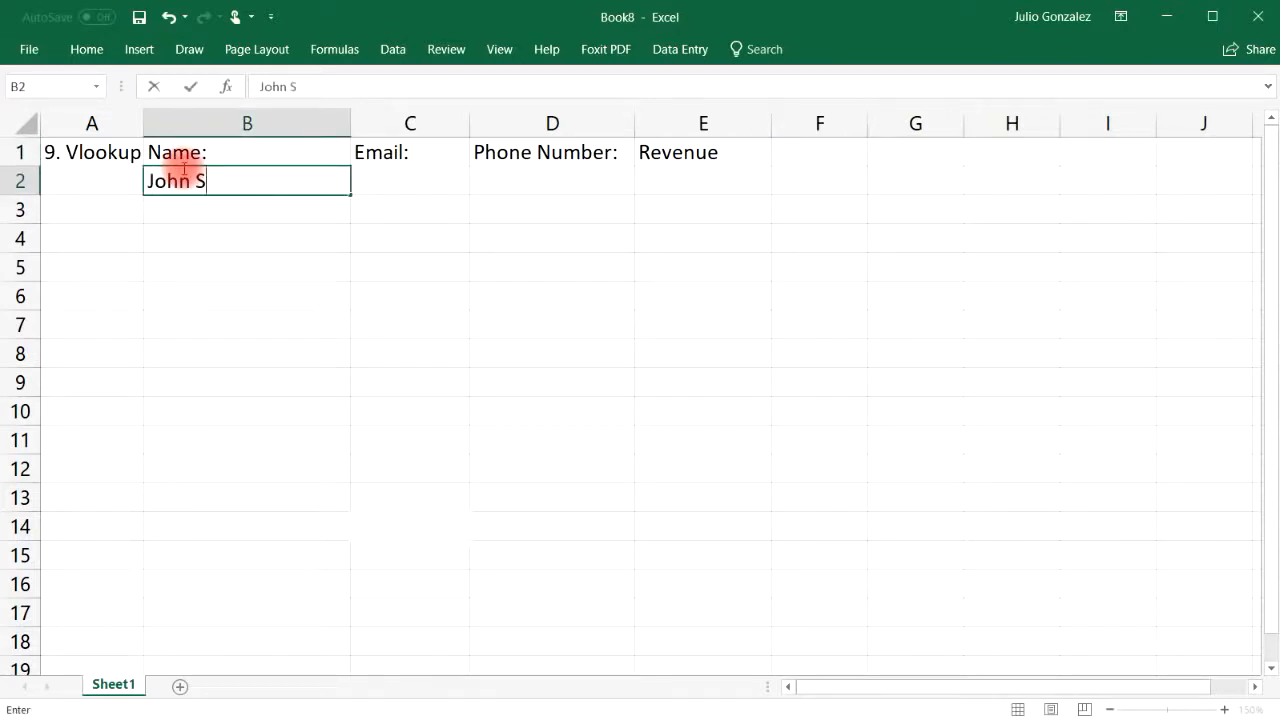
{"action": "type", "text": "mith"}
{"action": "key", "text": "Return"}
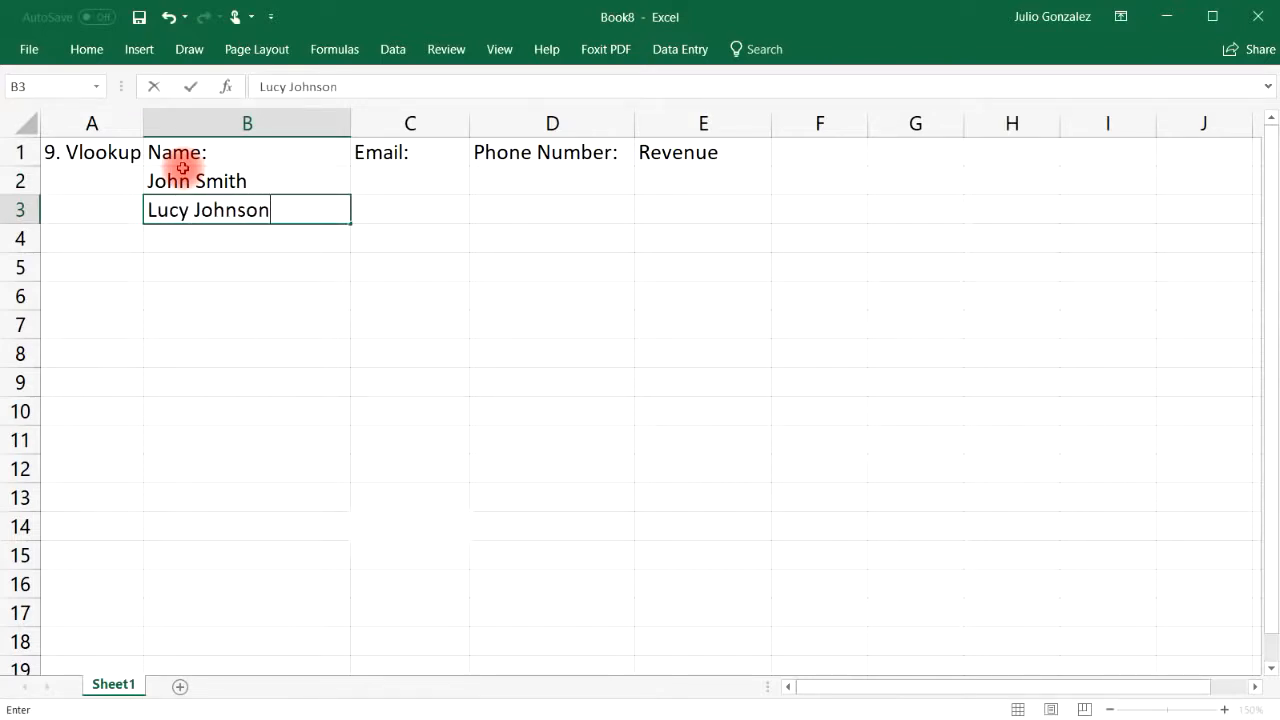
{"action": "key", "text": "Return"}
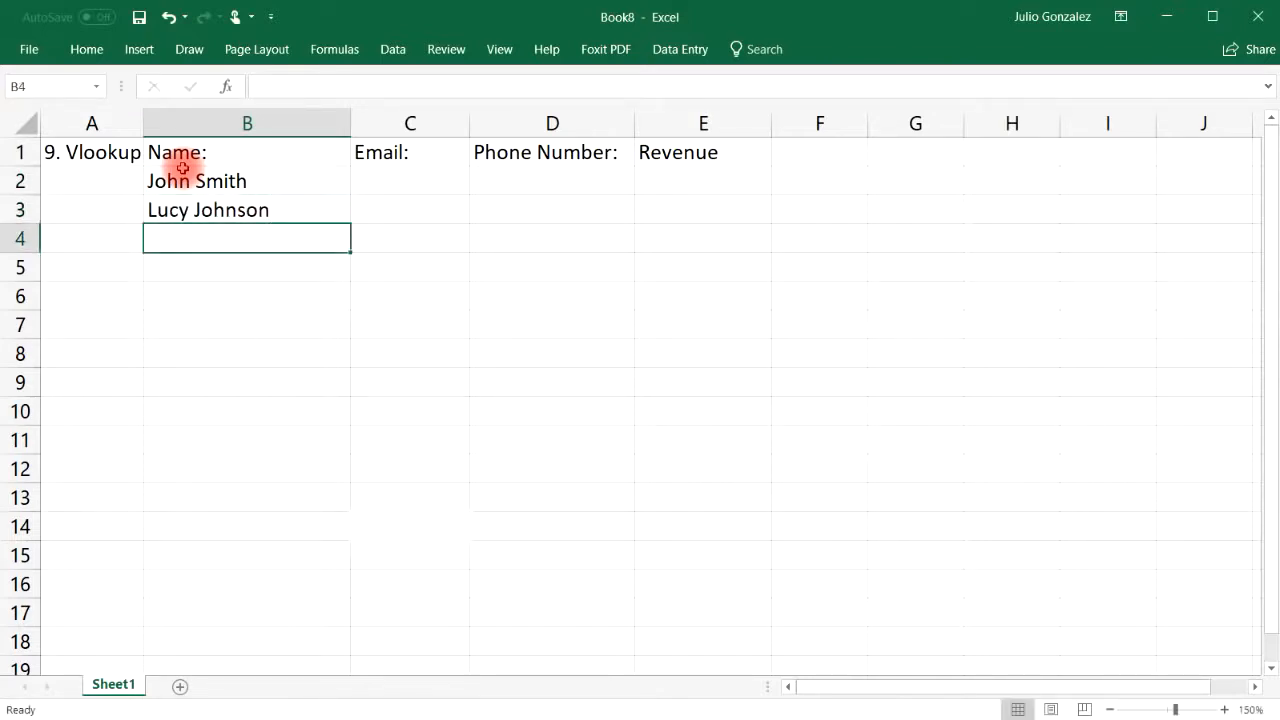
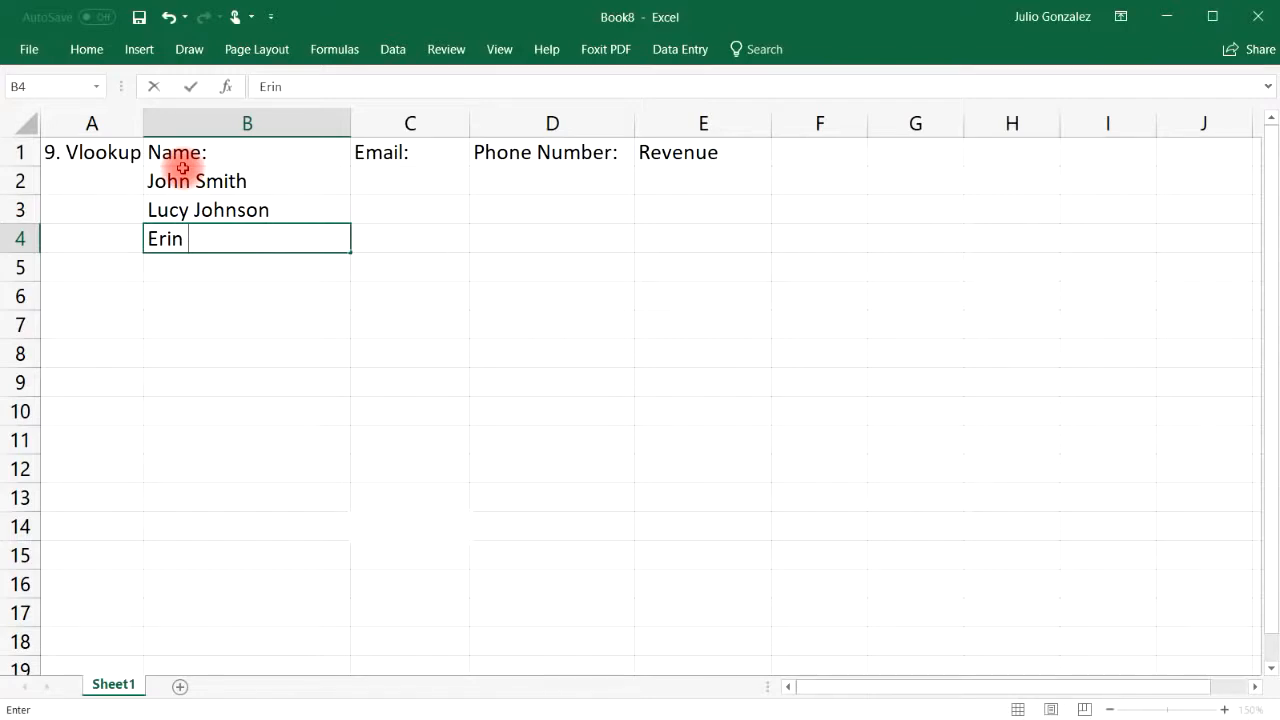
{"action": "key", "text": "Return"}
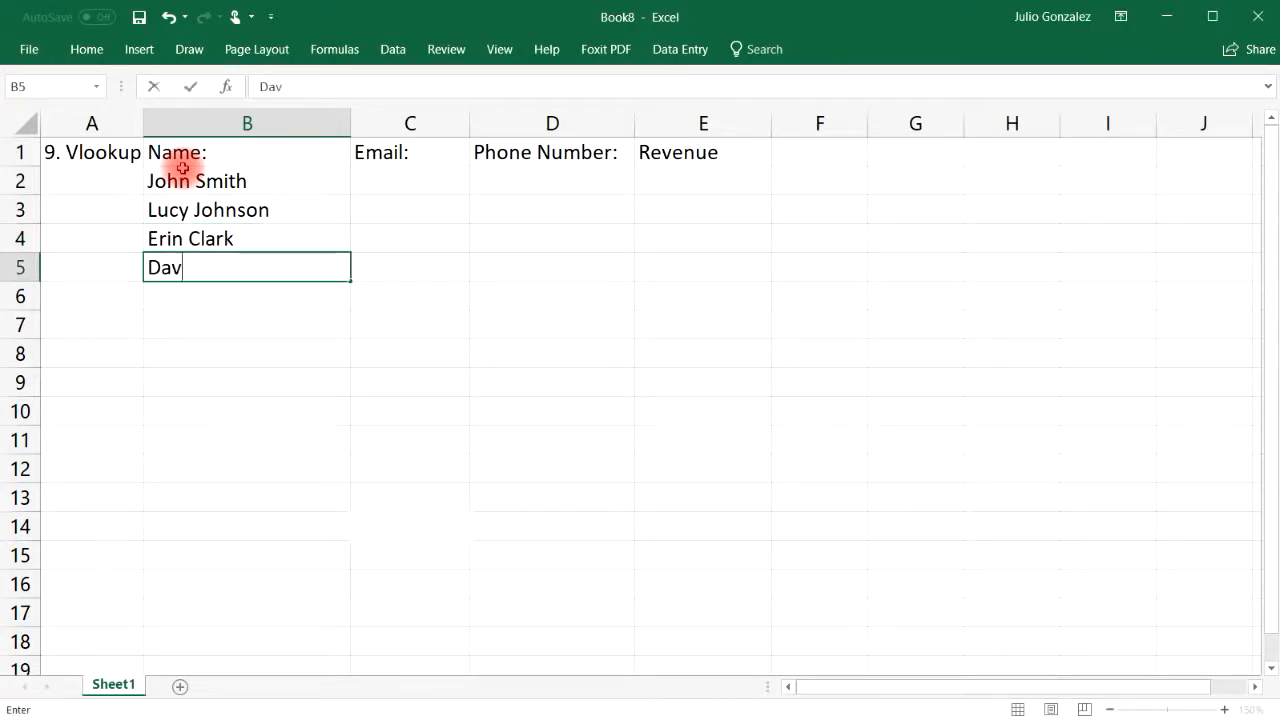
{"action": "key", "text": "Return"}
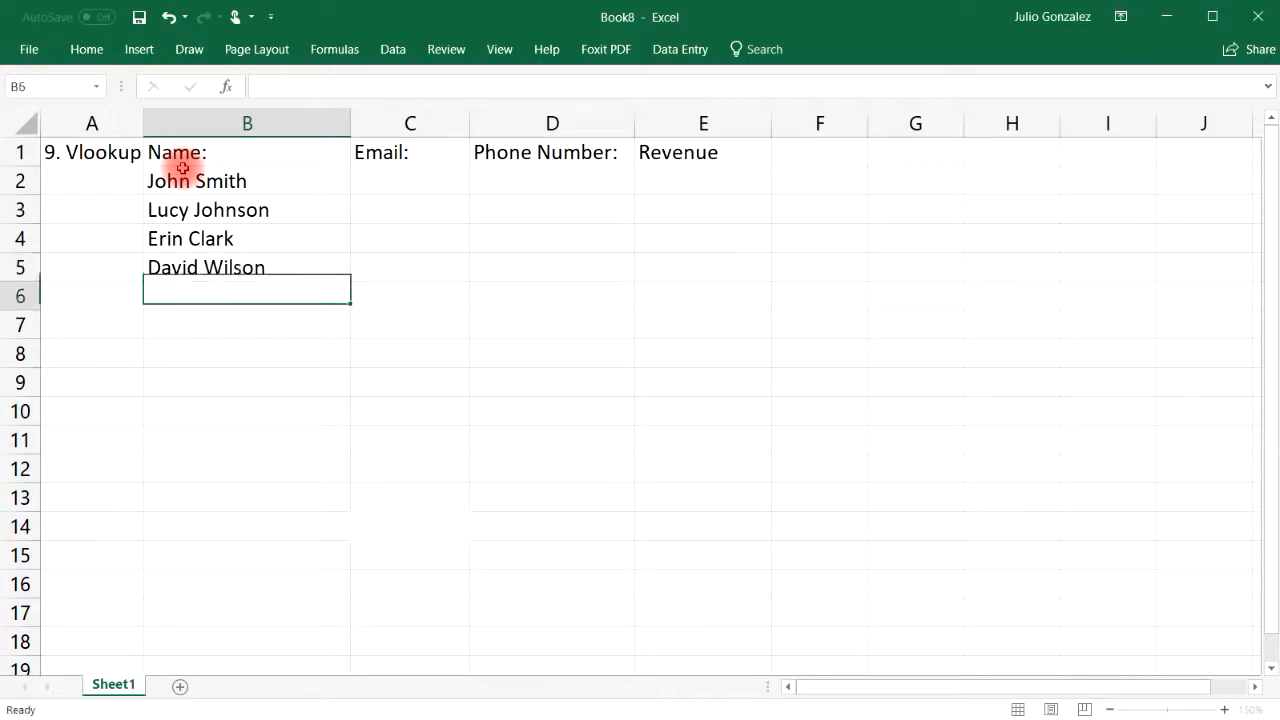
{"action": "key", "text": "Return"}
{"action": "key", "text": "Up"}
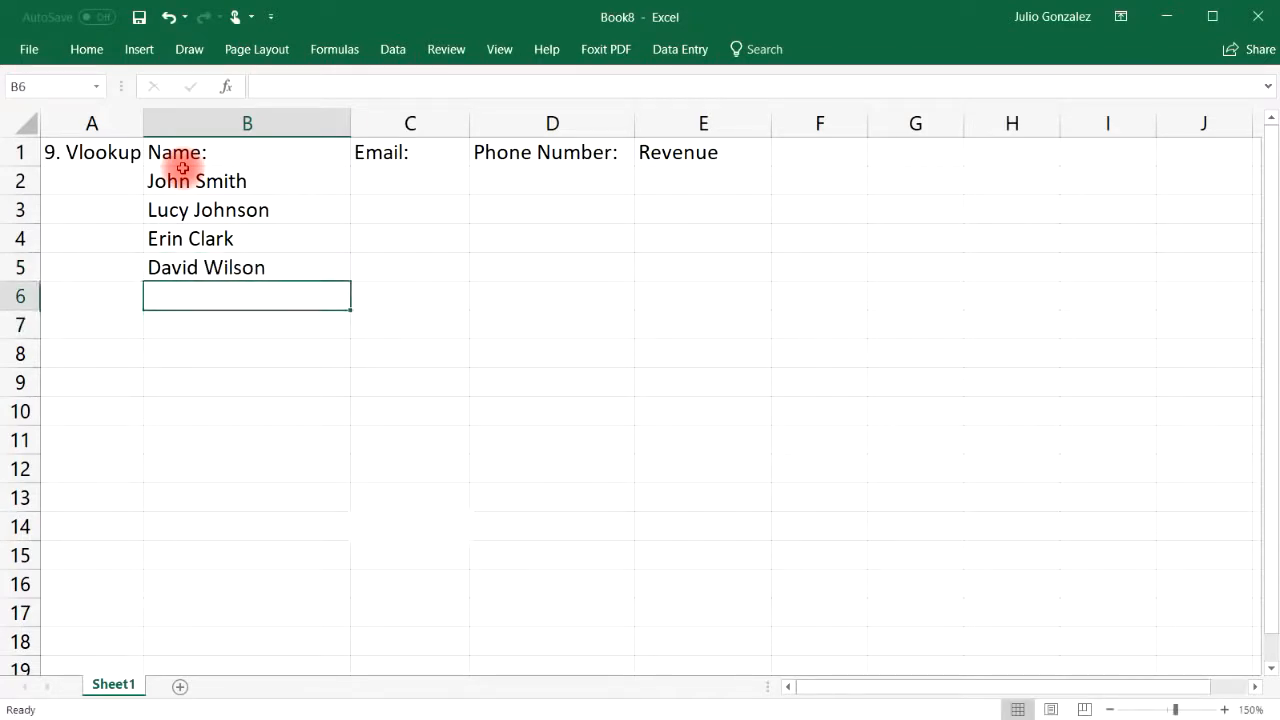
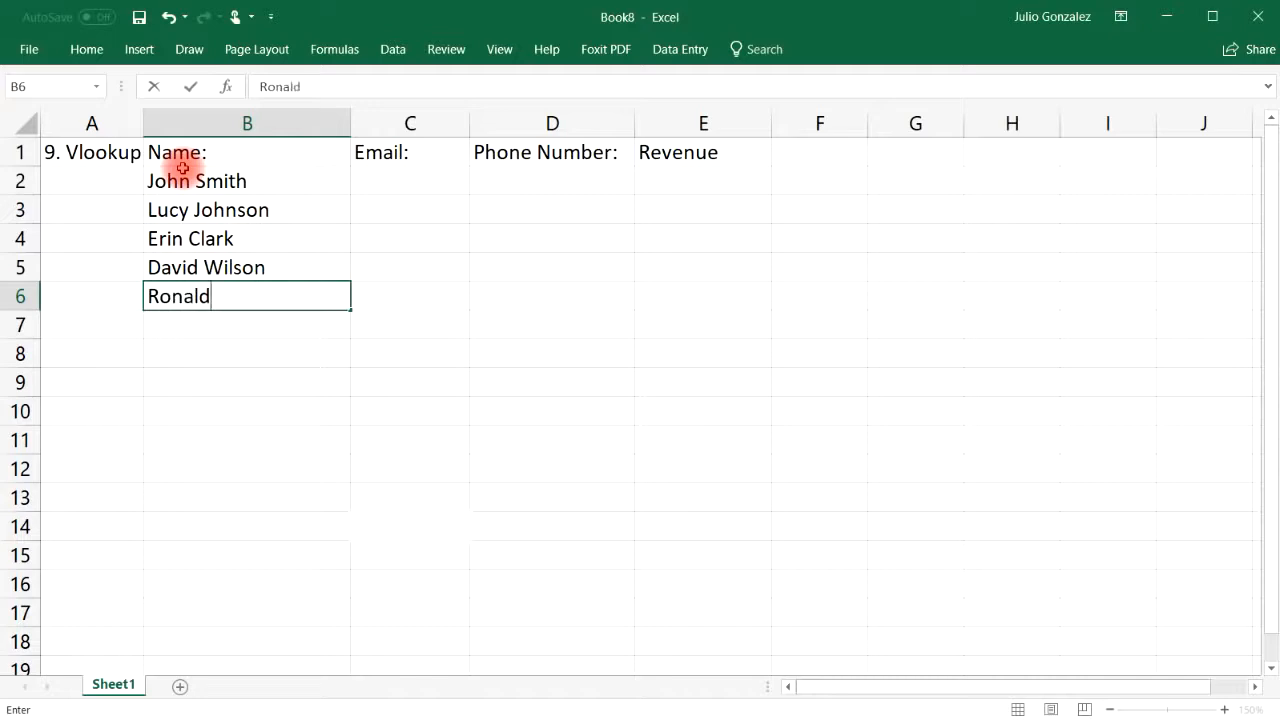
{"action": "key", "text": "Tab"}
{"action": "key", "text": "Up"}
{"action": "key", "text": "Up"}
{"action": "key", "text": "Up"}
{"action": "key", "text": "Up"}
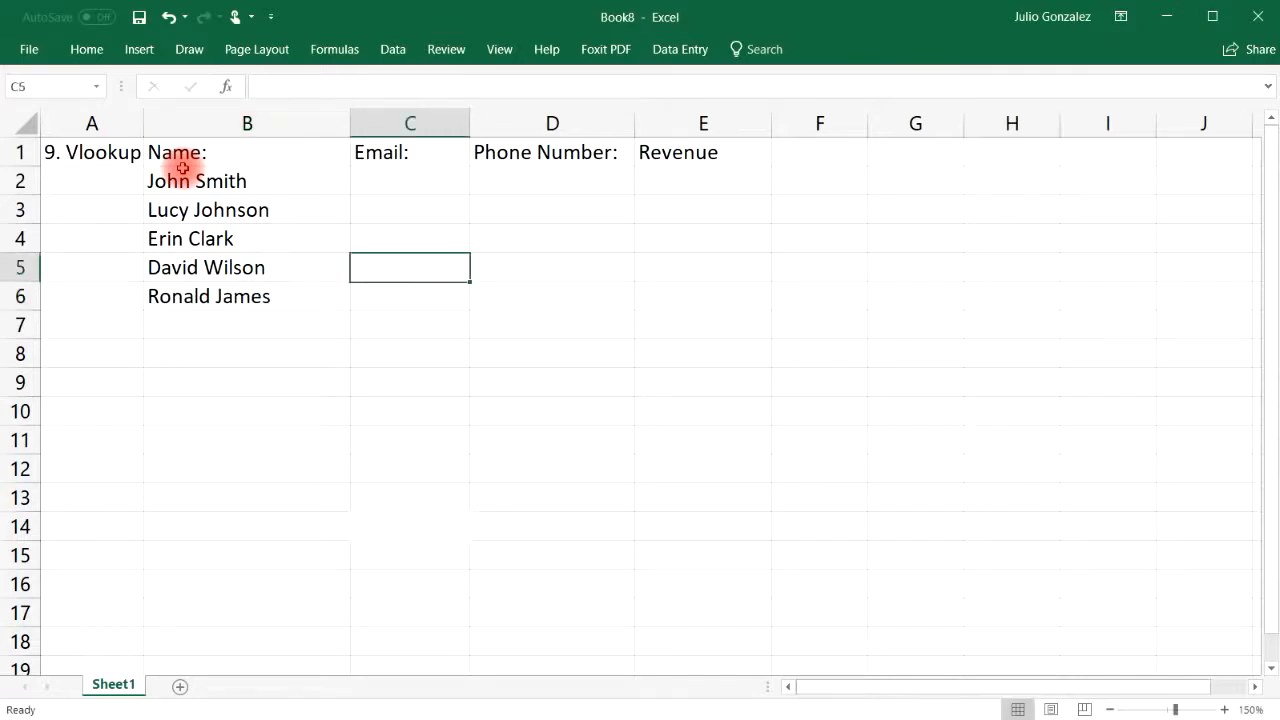
Resize columns B and C, enter the first two e-mail addresses, and undo the auto-filled entries
{"action": "left_click_drag", "start_coordinate": [350, 125], "coordinate": [289, 127]}
{"action": "left_click_drag", "start_coordinate": [411, 122], "coordinate": [513, 122]}
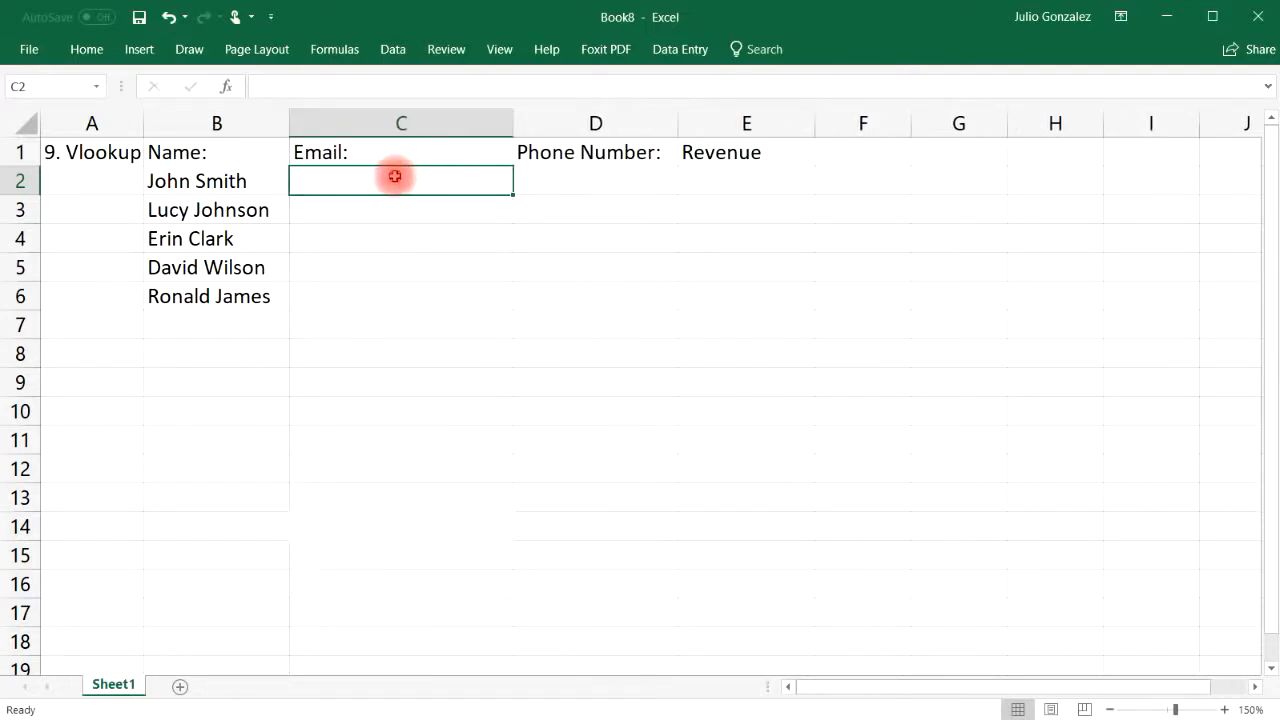
{"action": "key", "text": "Return"}
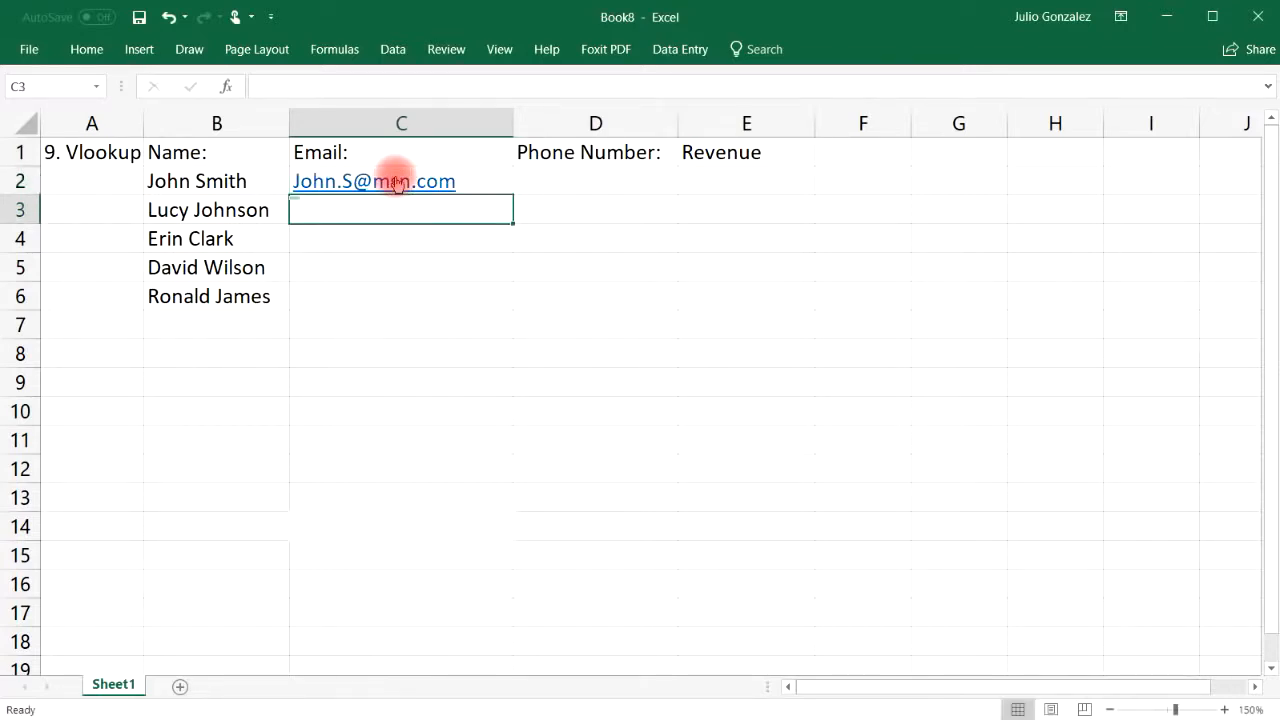
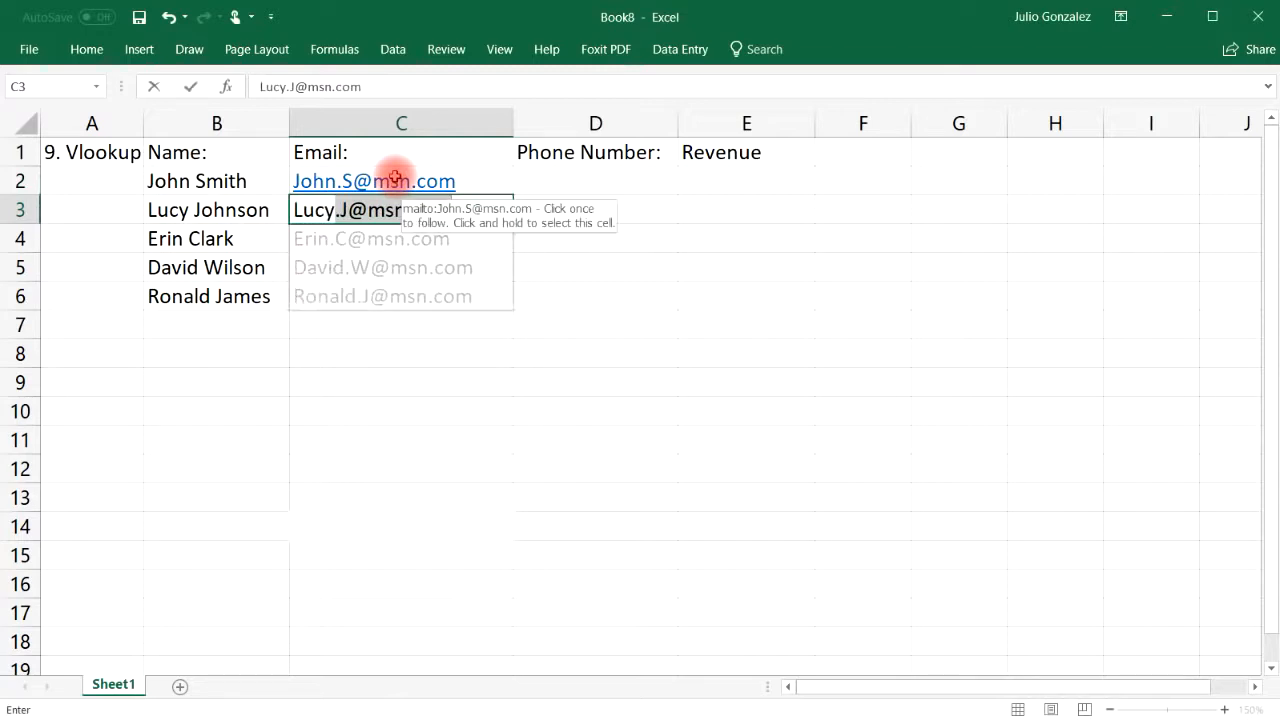
{"action": "key", "text": "Tab"}
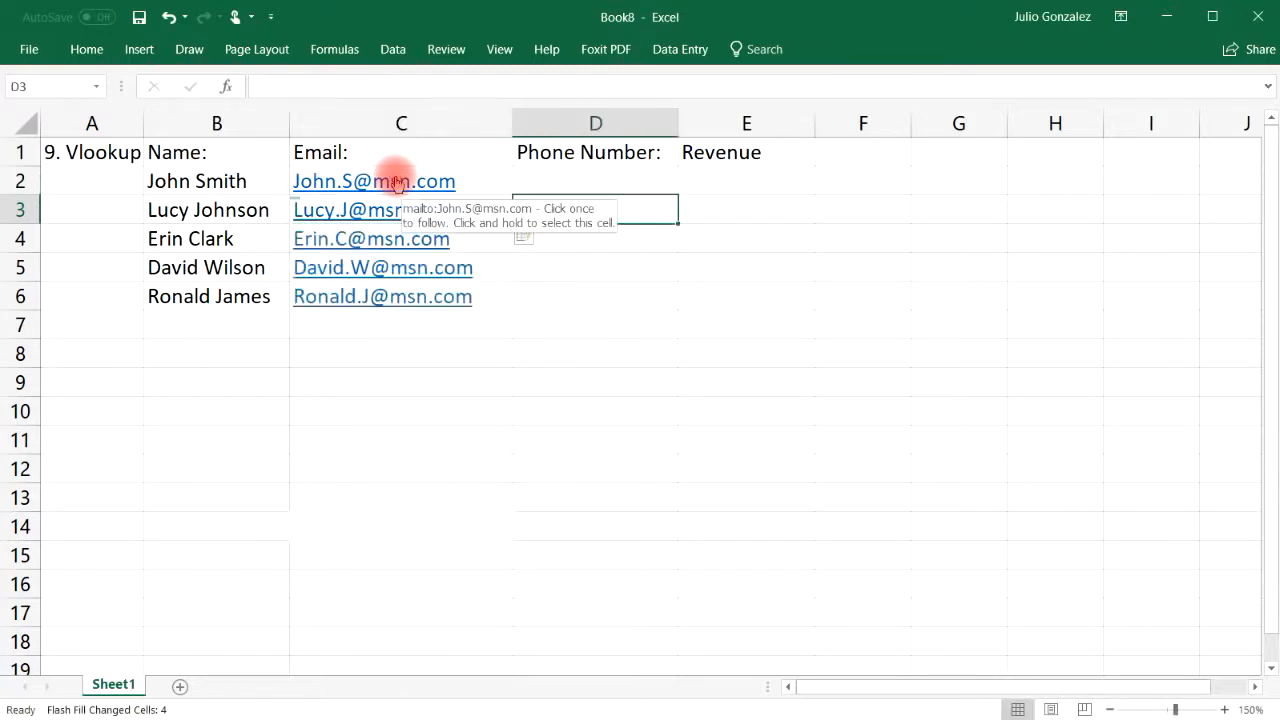
{"action": "left_click_drag", "start_coordinate": [395, 187], "coordinate": [422, 247]}
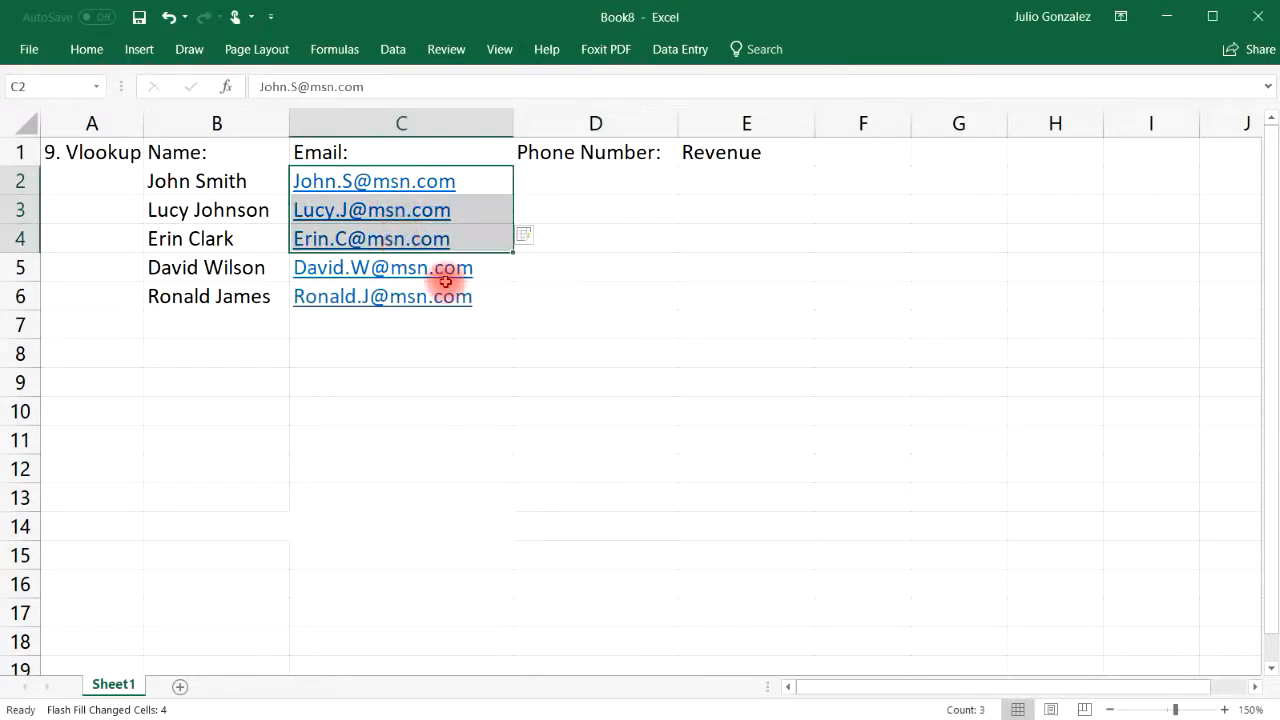
{"action": "left_click_drag", "start_coordinate": [446, 294], "coordinate": [443, 264]}
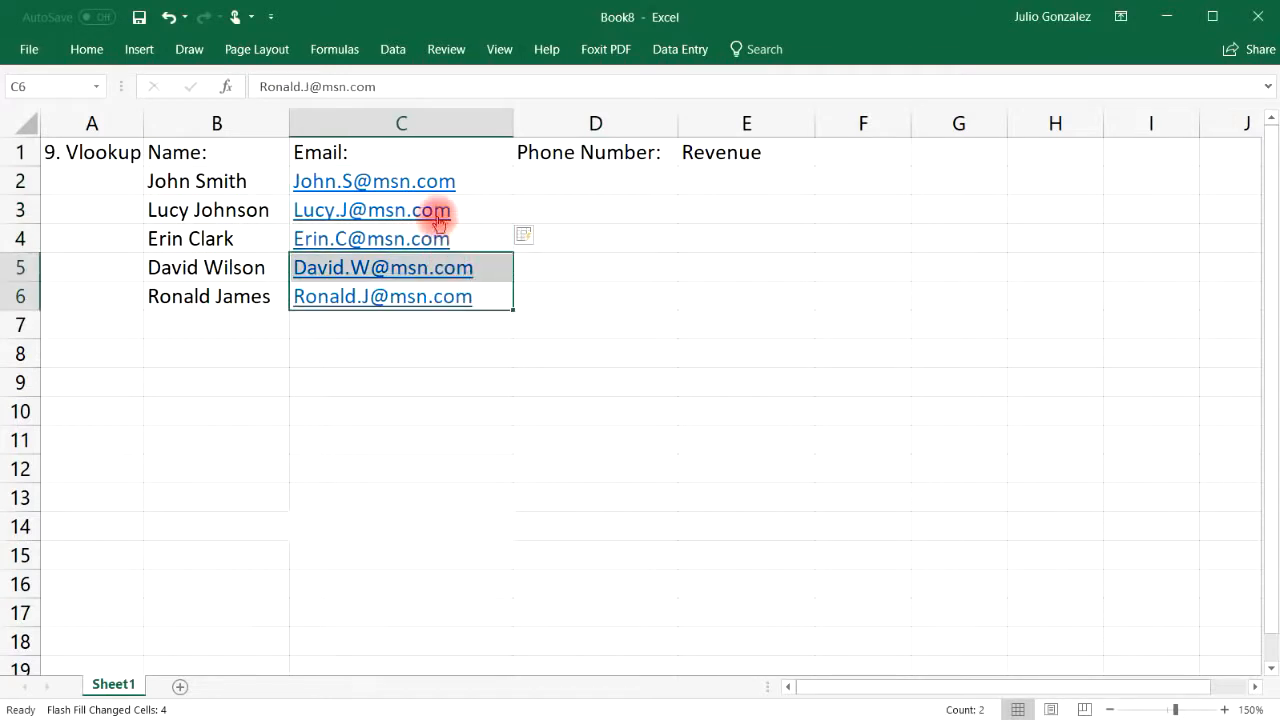
{"action": "left_click", "coordinate": [169, 17]}
Change the second e-mail to a live.com domain and enter the remaining three addresses in C4:C6
{"action": "double_click", "coordinate": [451, 208]}
{"action": "key", "text": "BackSpace"}
{"action": "key", "text": "BackSpace"}
{"action": "key", "text": "BackSpace"}
{"action": "key", "text": "BackSpace"}
{"action": "key", "text": "BackSpace"}
{"action": "key", "text": "BackSpace"}
{"action": "key", "text": "BackSpace"}
{"action": "type", "text": "live.com"}
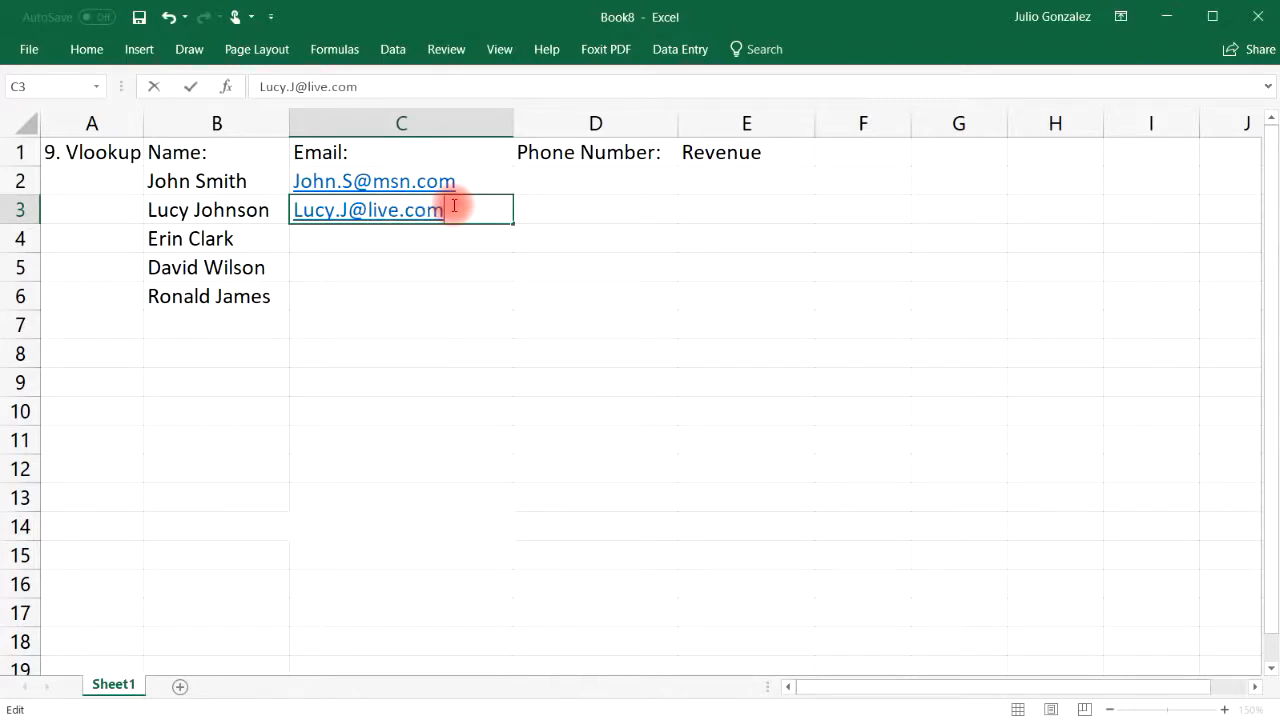
{"action": "left_click", "coordinate": [386, 236]}
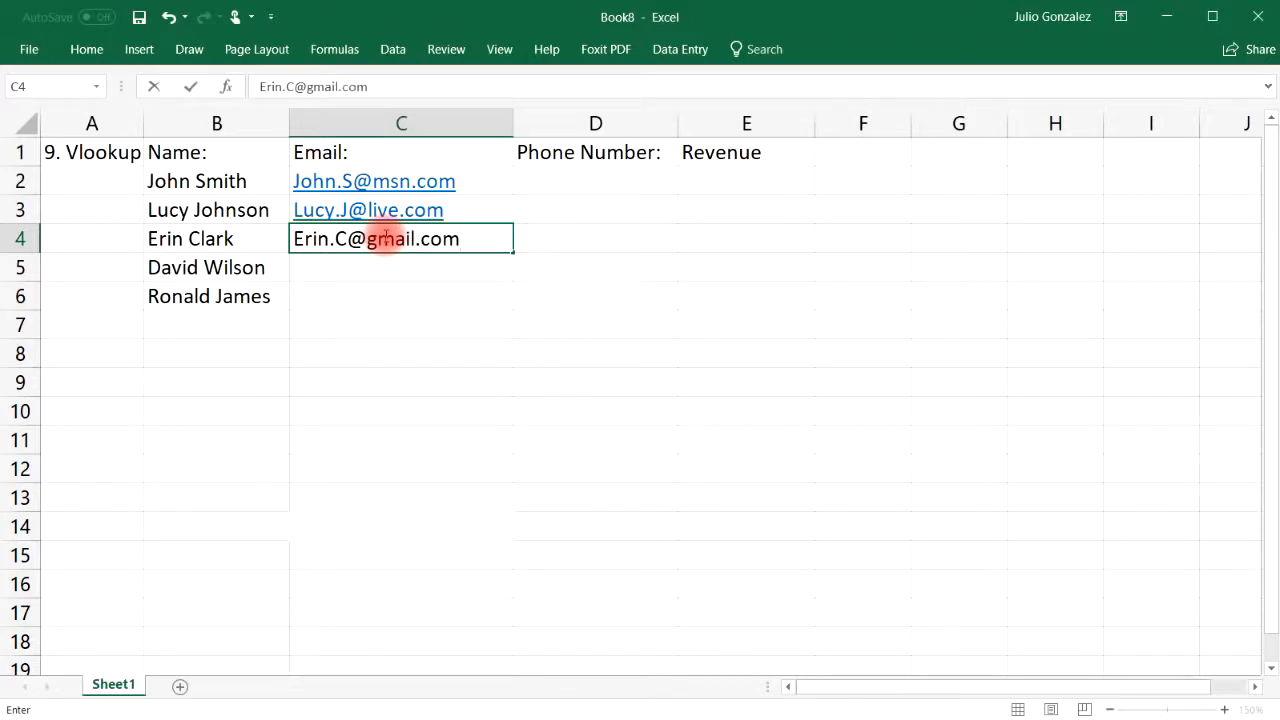
{"action": "key", "text": "Return"}
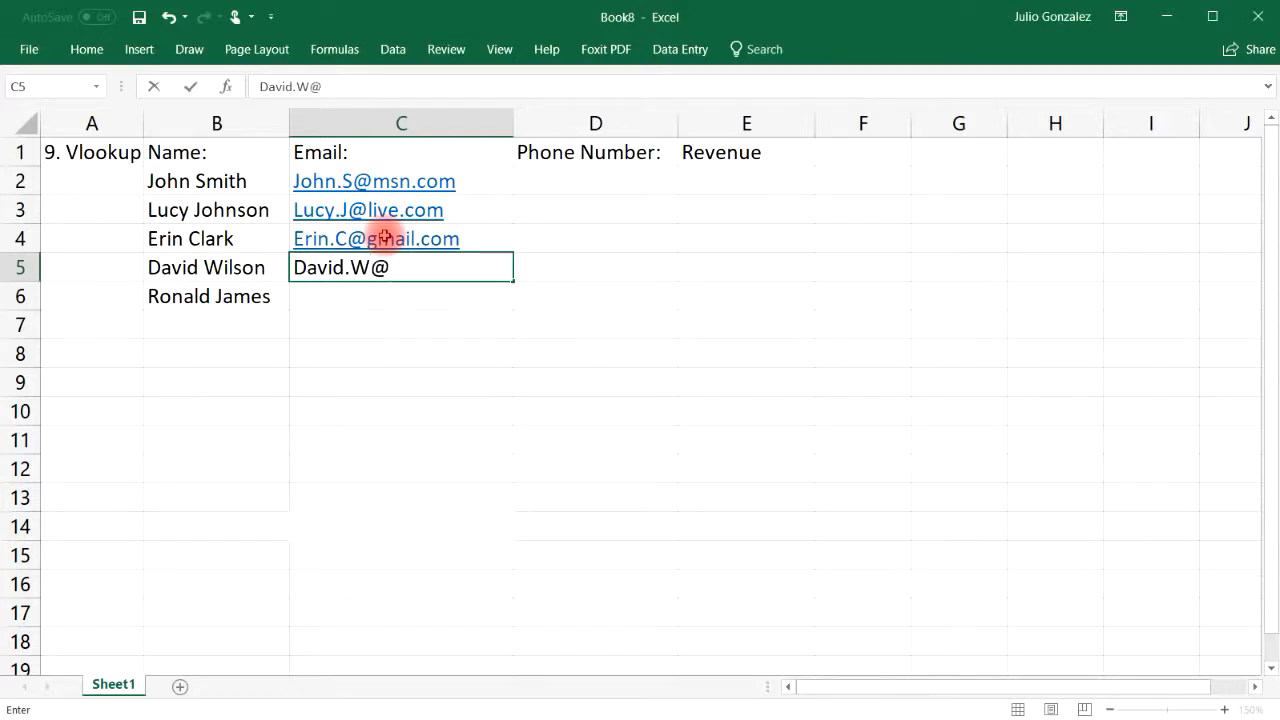
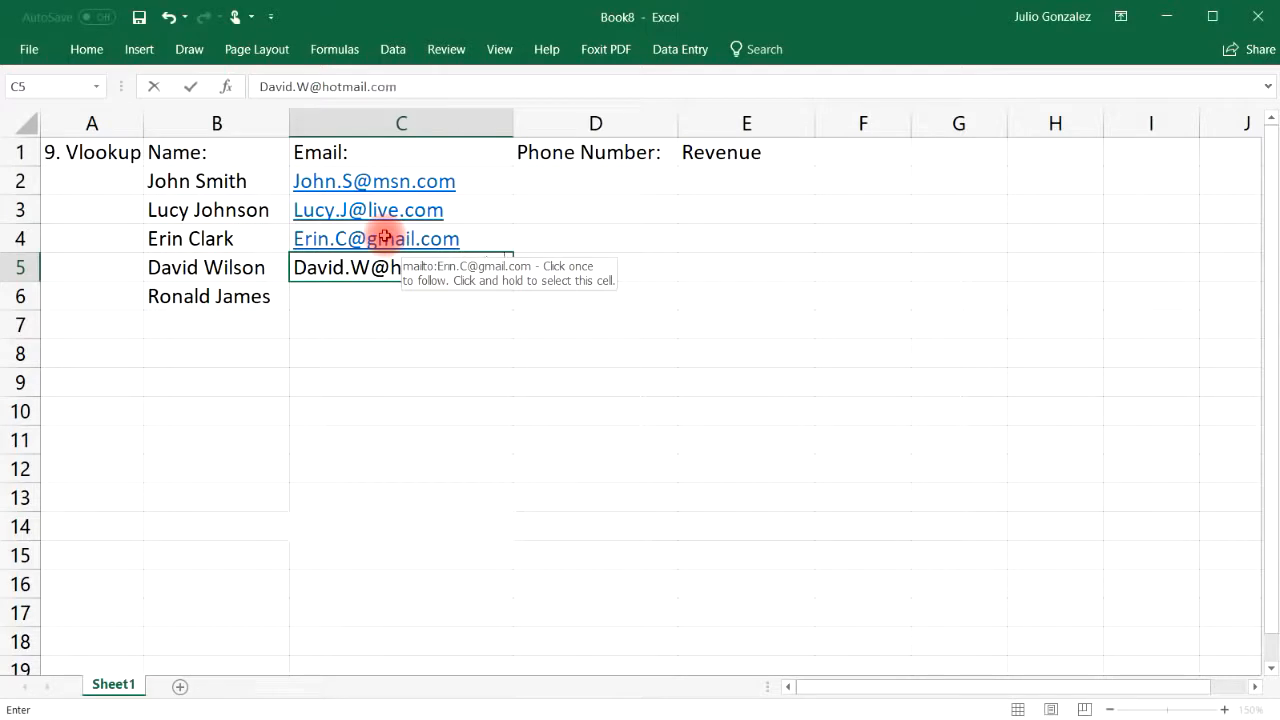
{"action": "key", "text": "Return"}
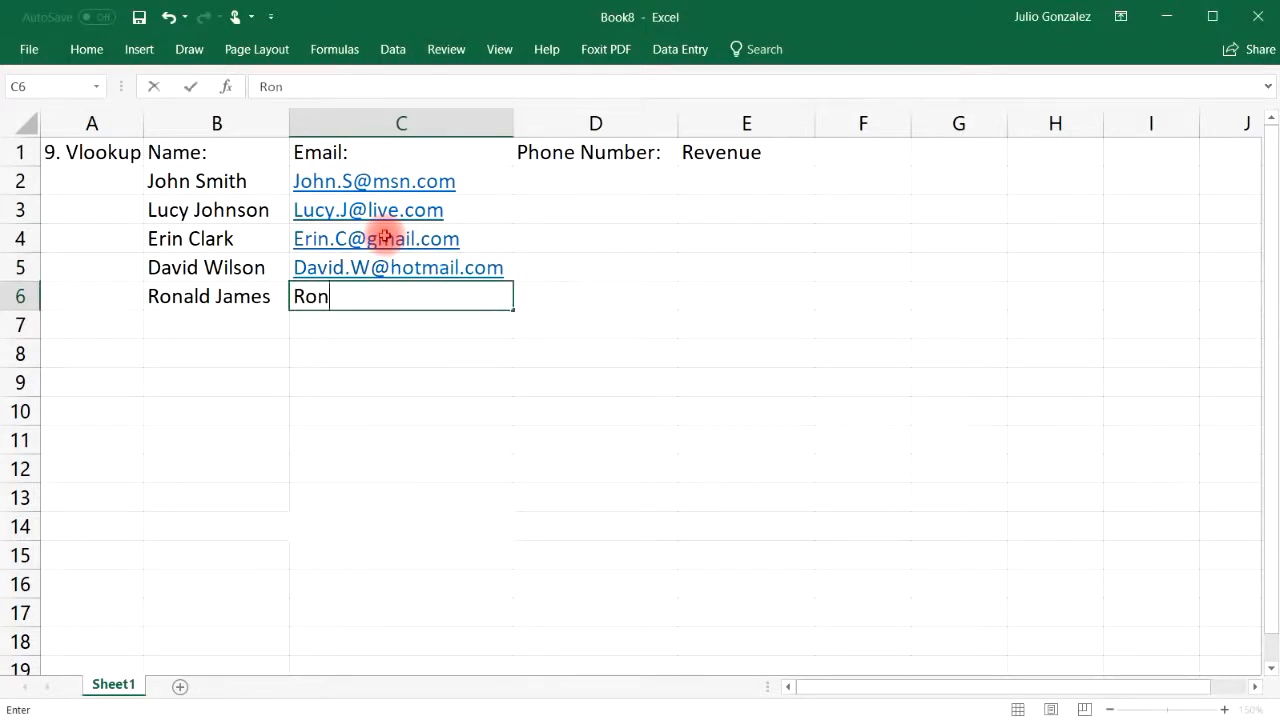
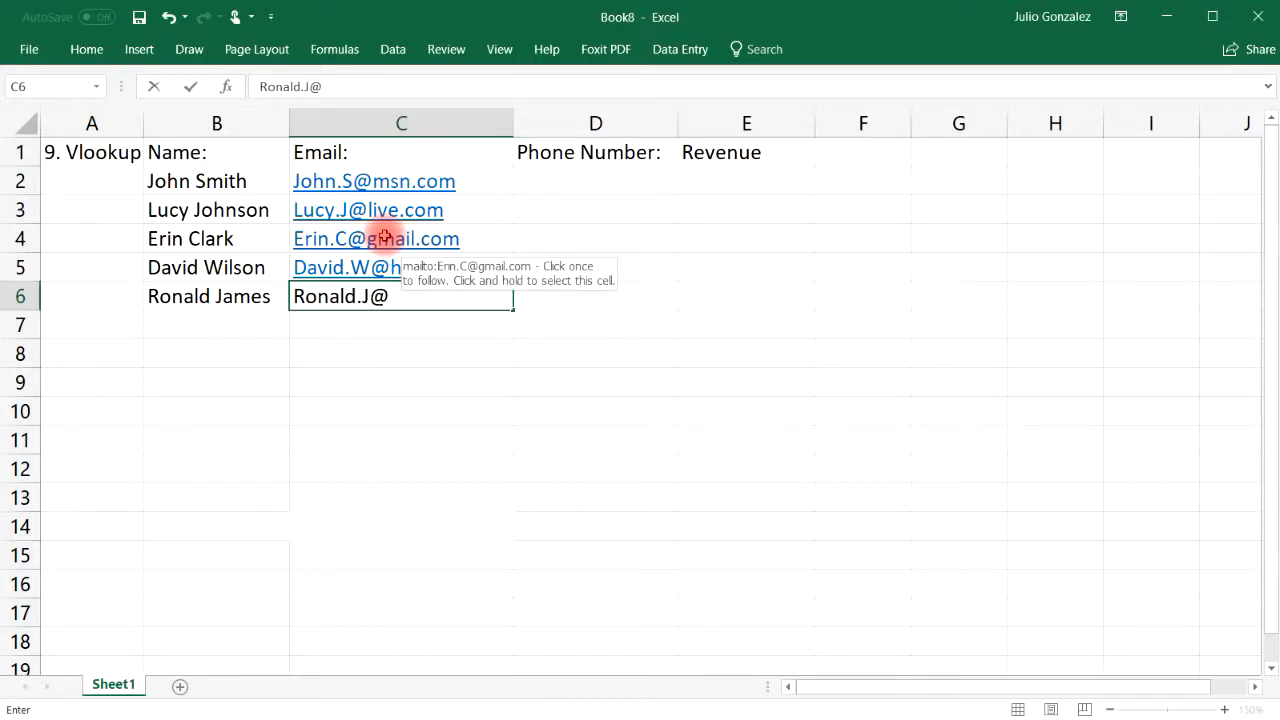
{"action": "key", "text": "Tab"}
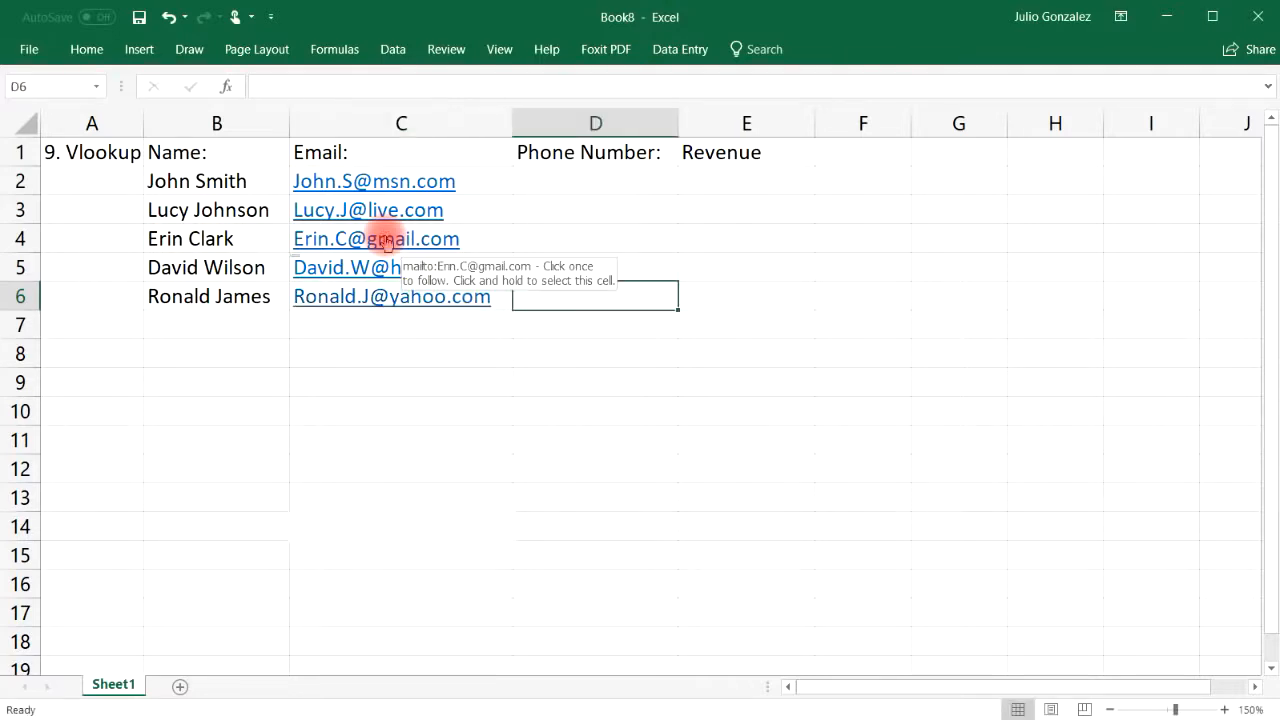
{"action": "key", "text": "Up"}
{"action": "key", "text": "Up"}
{"action": "key", "text": "Up"}
{"action": "key", "text": "Up"}
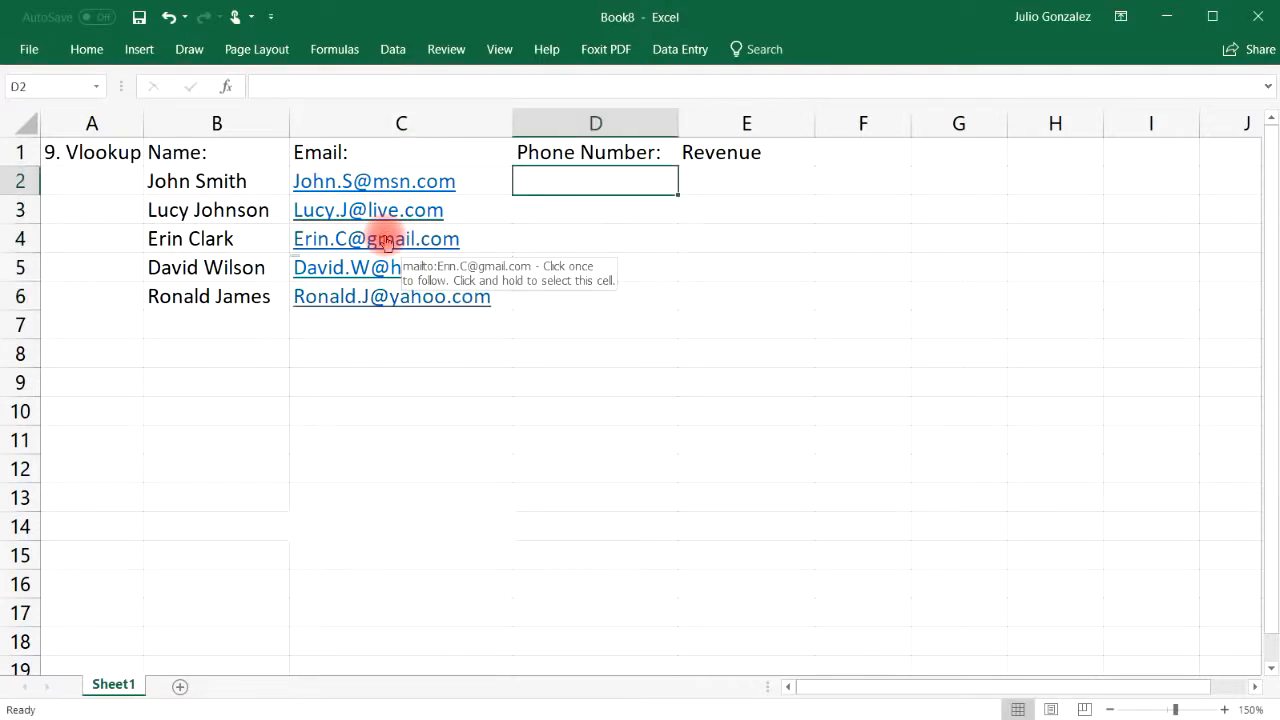
Type the first two phone numbers into D2:D3, correcting typing mistakes
{"action": "key", "text": "Return"}
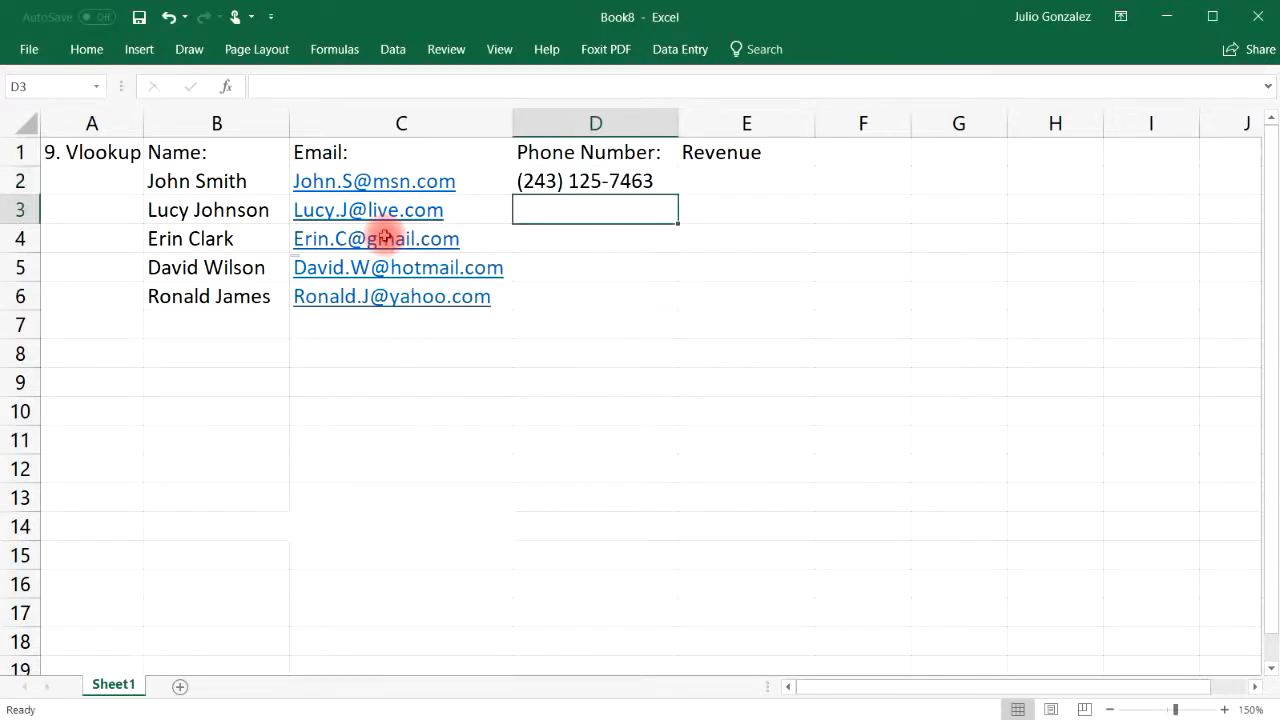
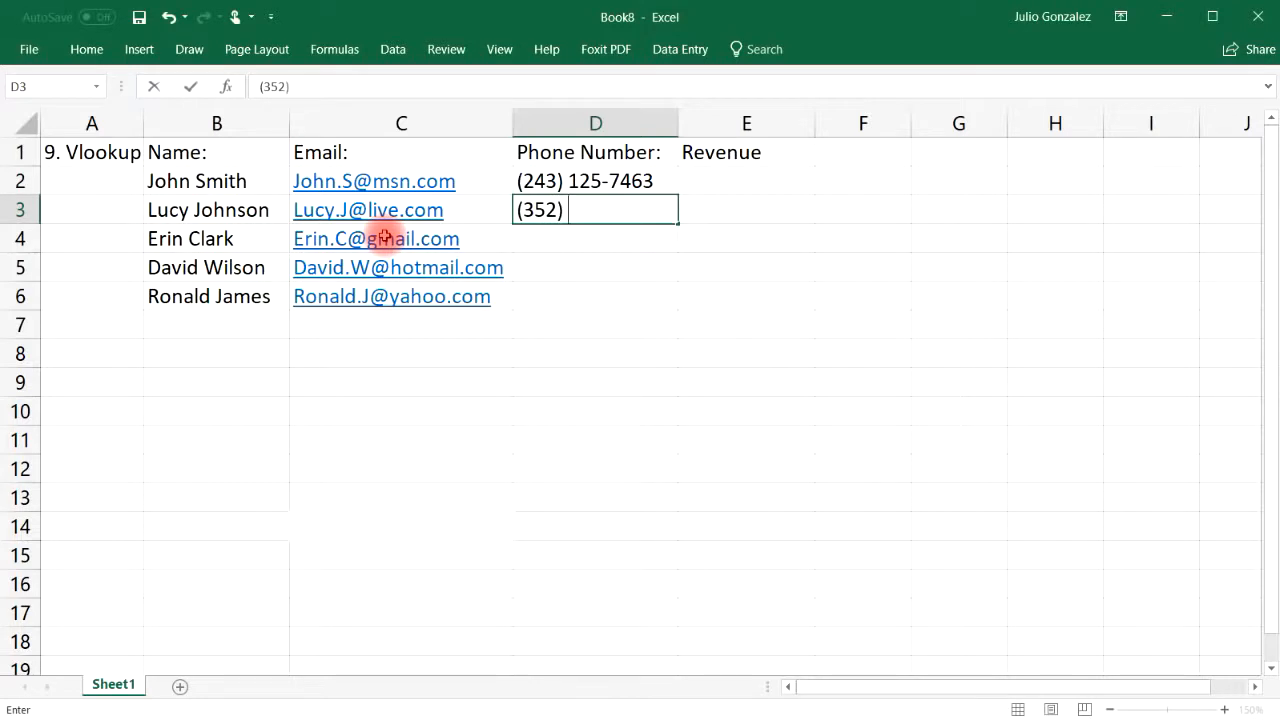
{"action": "key", "text": "Return"}
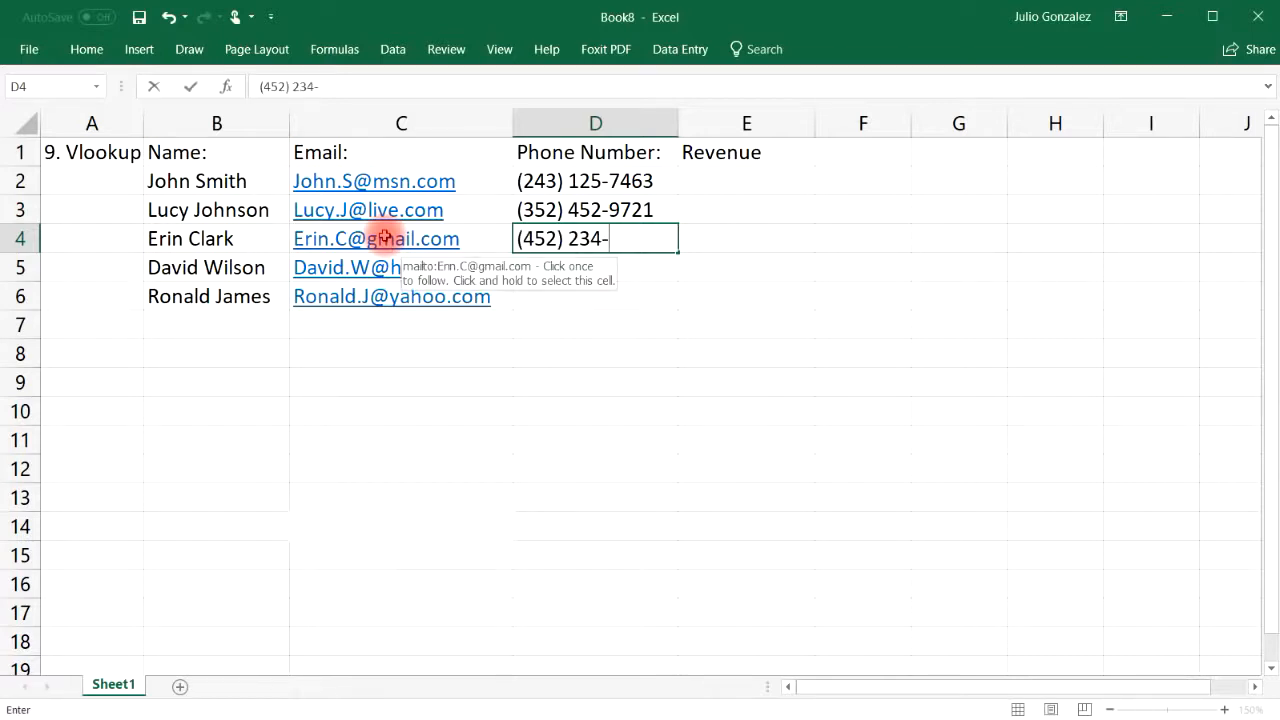
Type the remaining three phone numbers into D4:D6, fixing mistyped digits
{"action": "key", "text": "Return"}
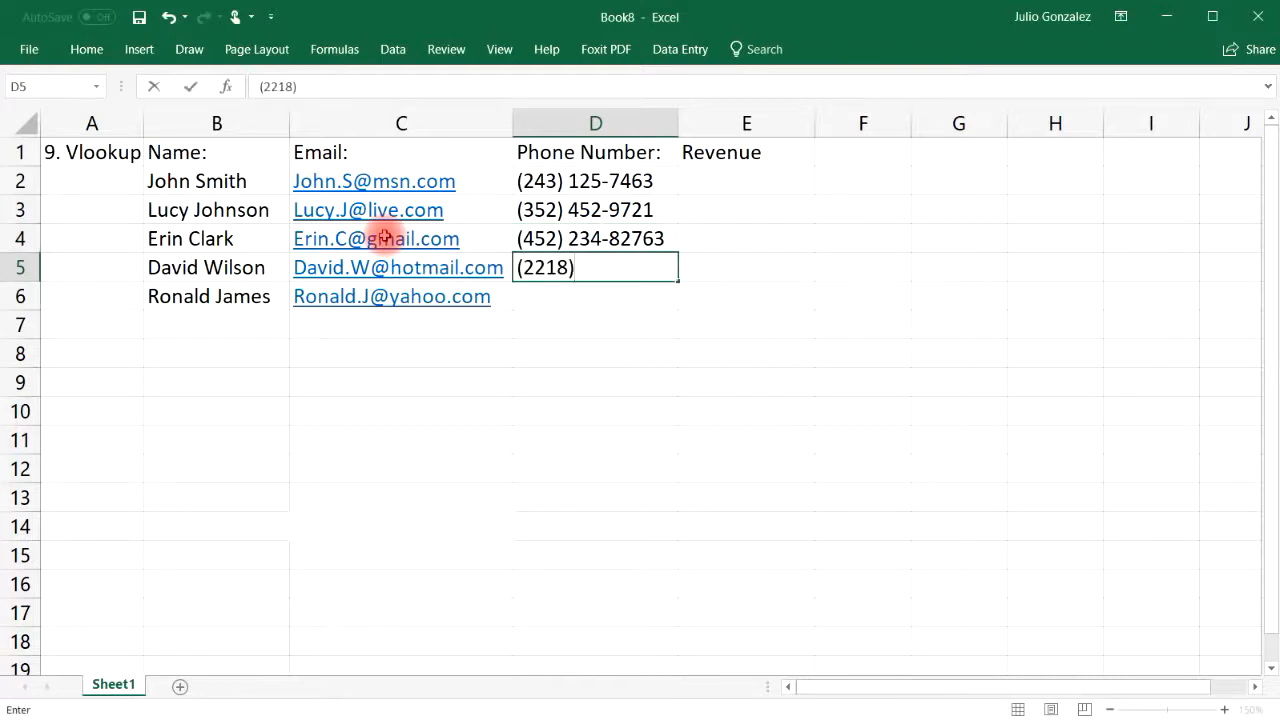
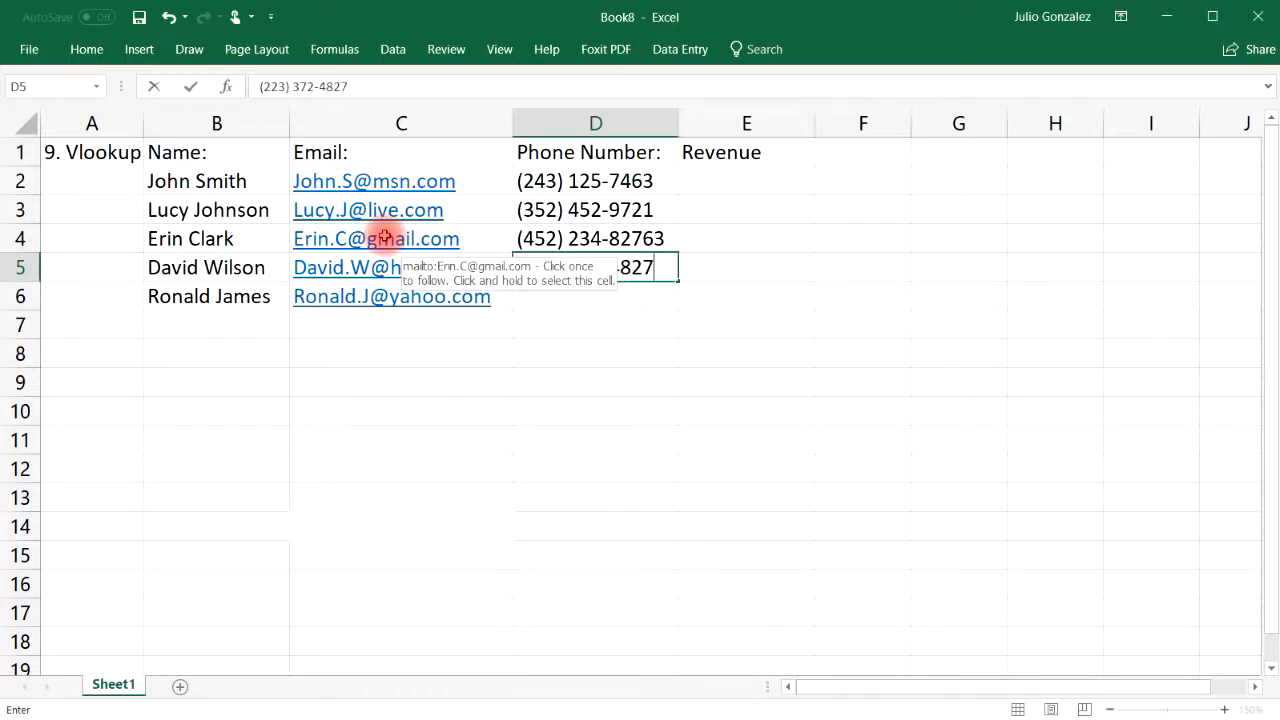
{"action": "key", "text": "Return"}
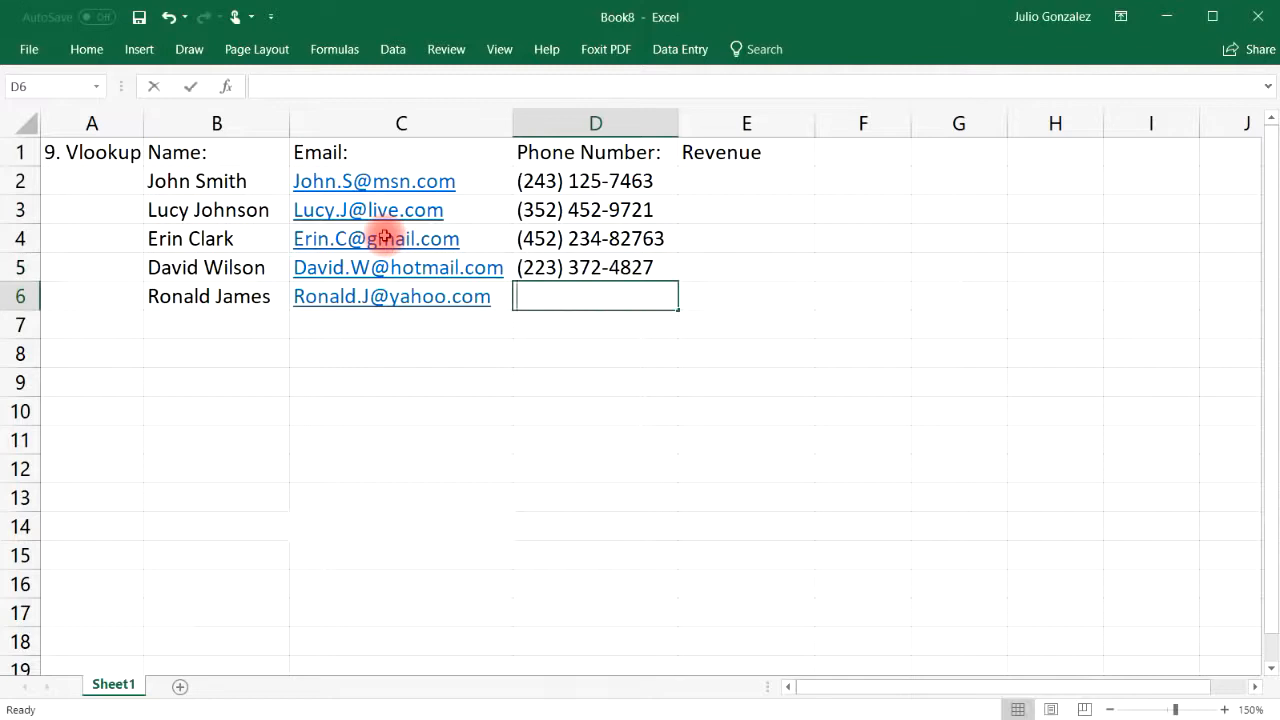
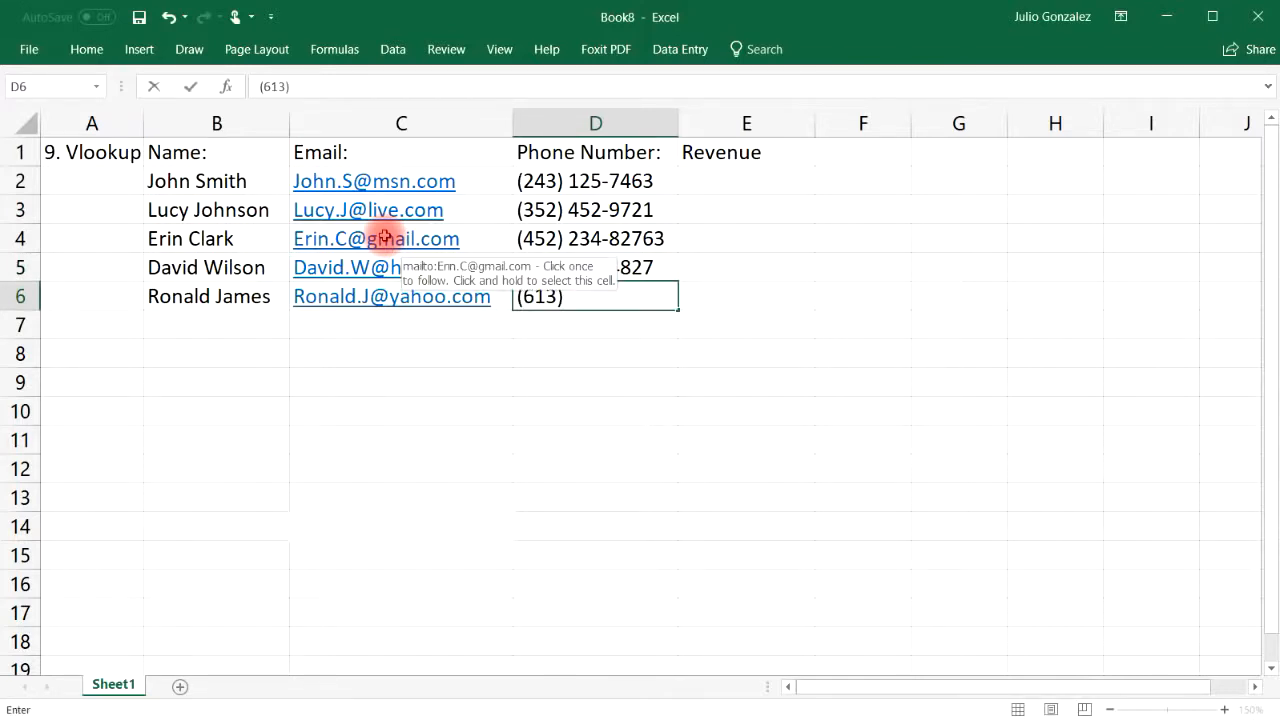
{"action": "key", "text": "Tab"}
Enter revenues $56,000, $74,000, $82,000, $93,000 and $47,000 down E2:E6
{"action": "key", "text": "Up"}
{"action": "key", "text": "Up"}
{"action": "key", "text": "Up"}
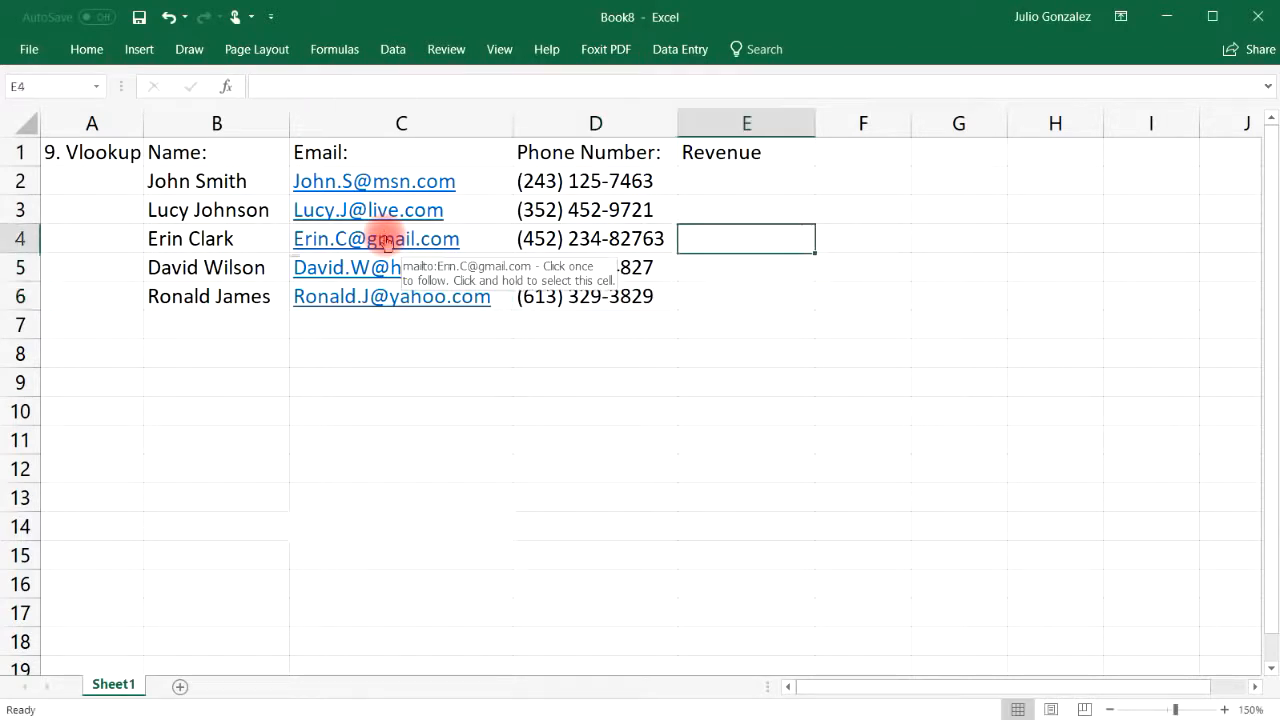
{"action": "key", "text": "Up"}
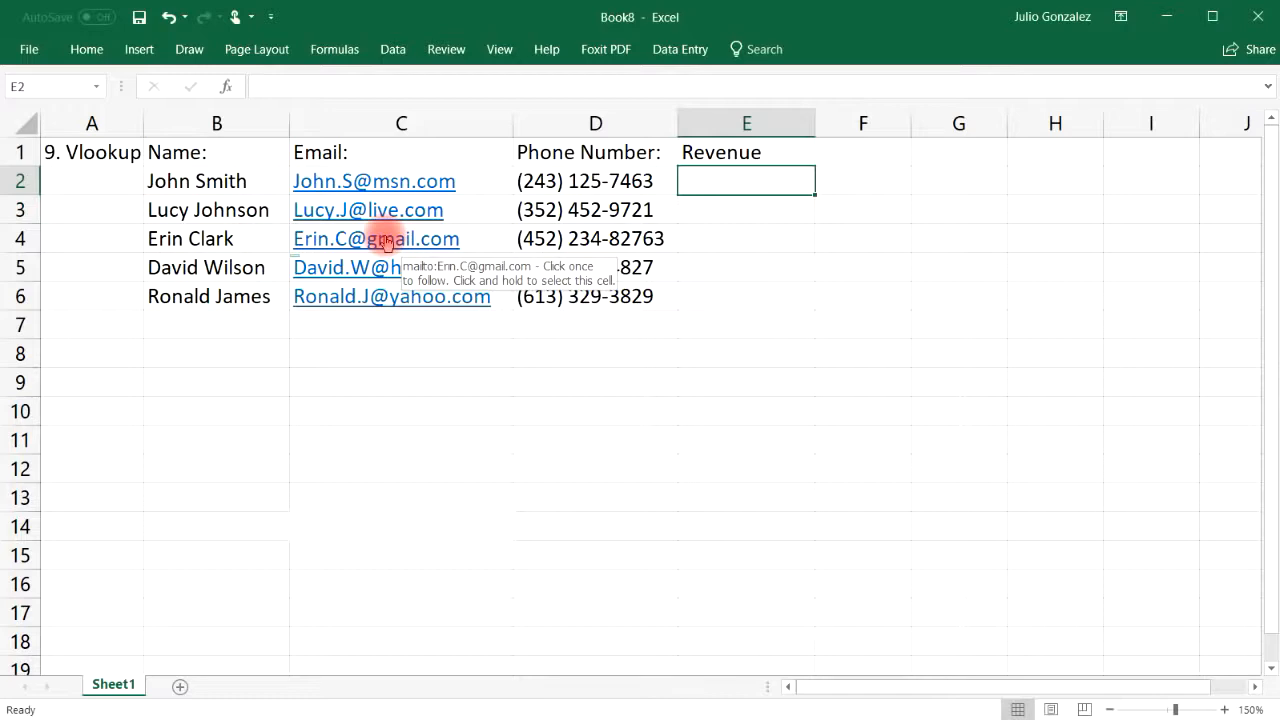
{"action": "type", "text": "$56"}
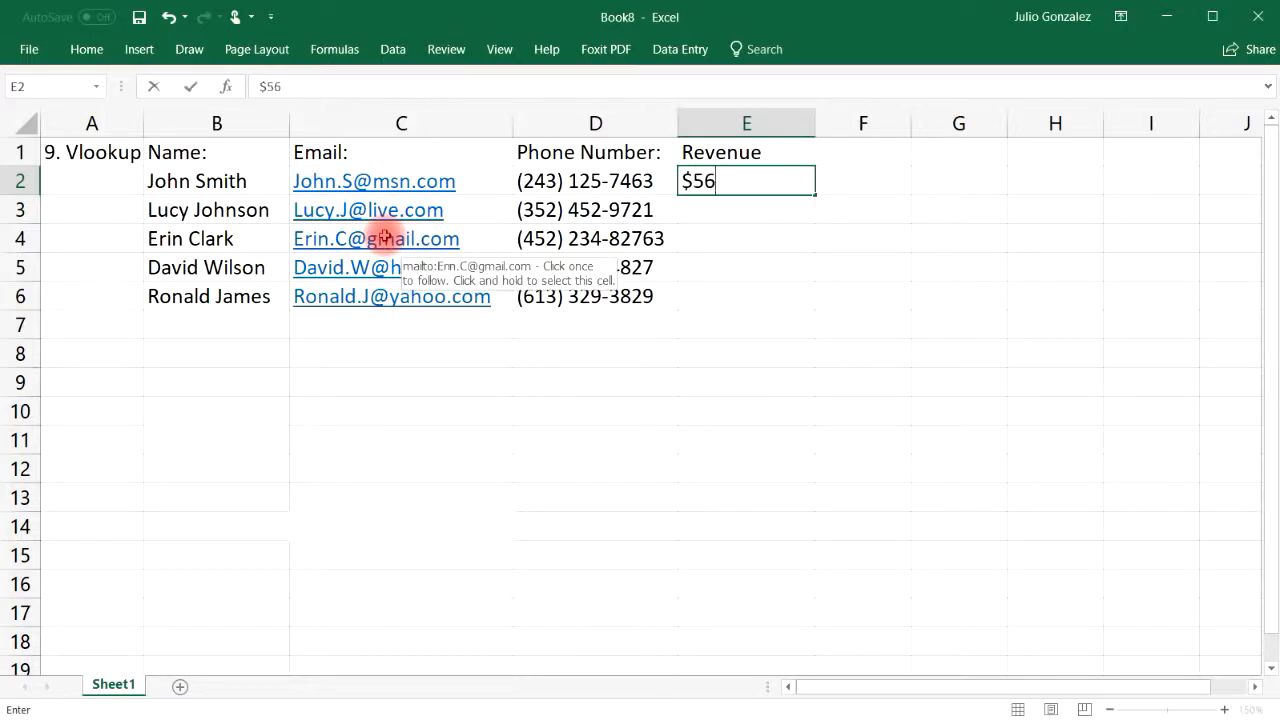
{"action": "type", "text": ",000"}
{"action": "key", "text": "Return"}
{"action": "type", "text": "$"}
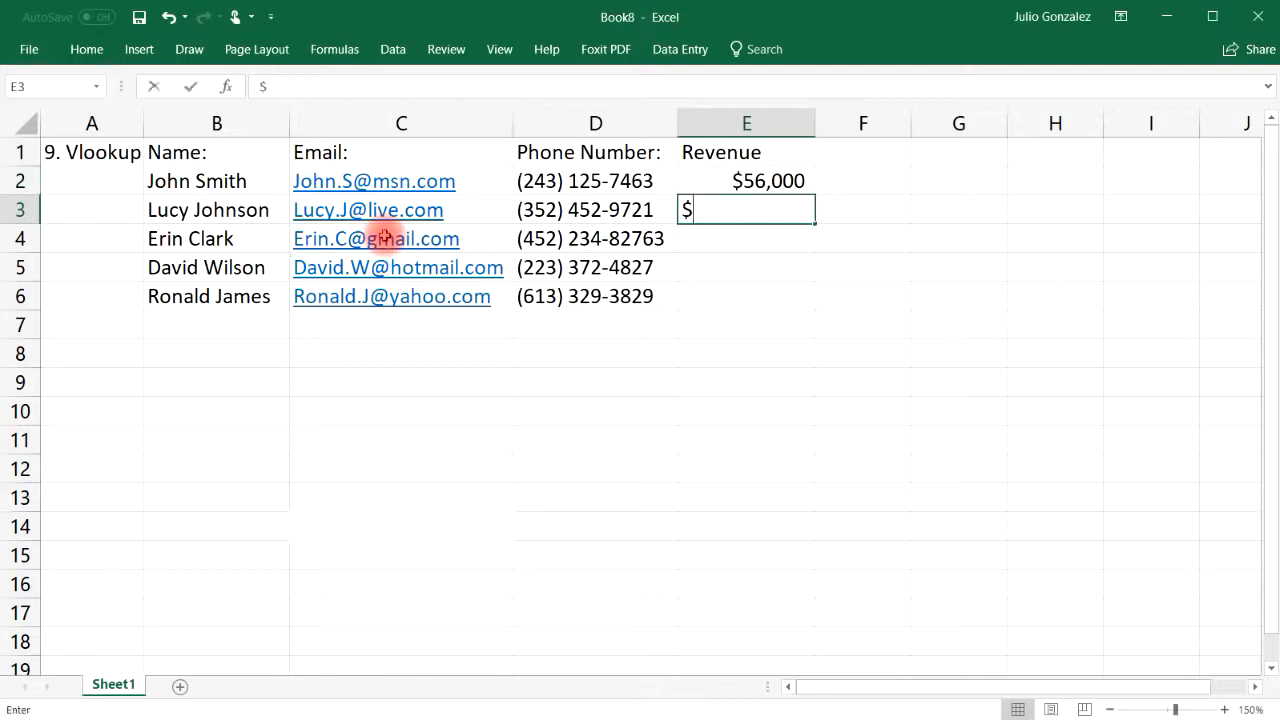
{"action": "type", "text": "74,000"}
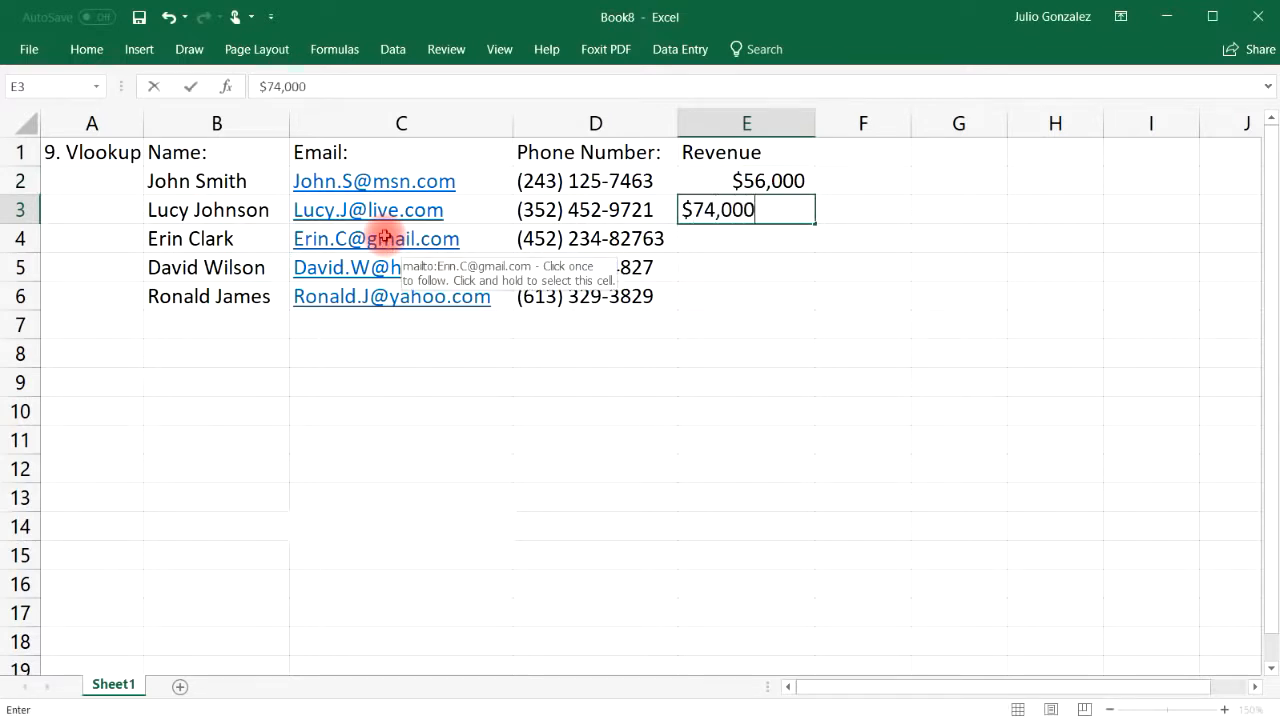
{"action": "key", "text": "Return"}
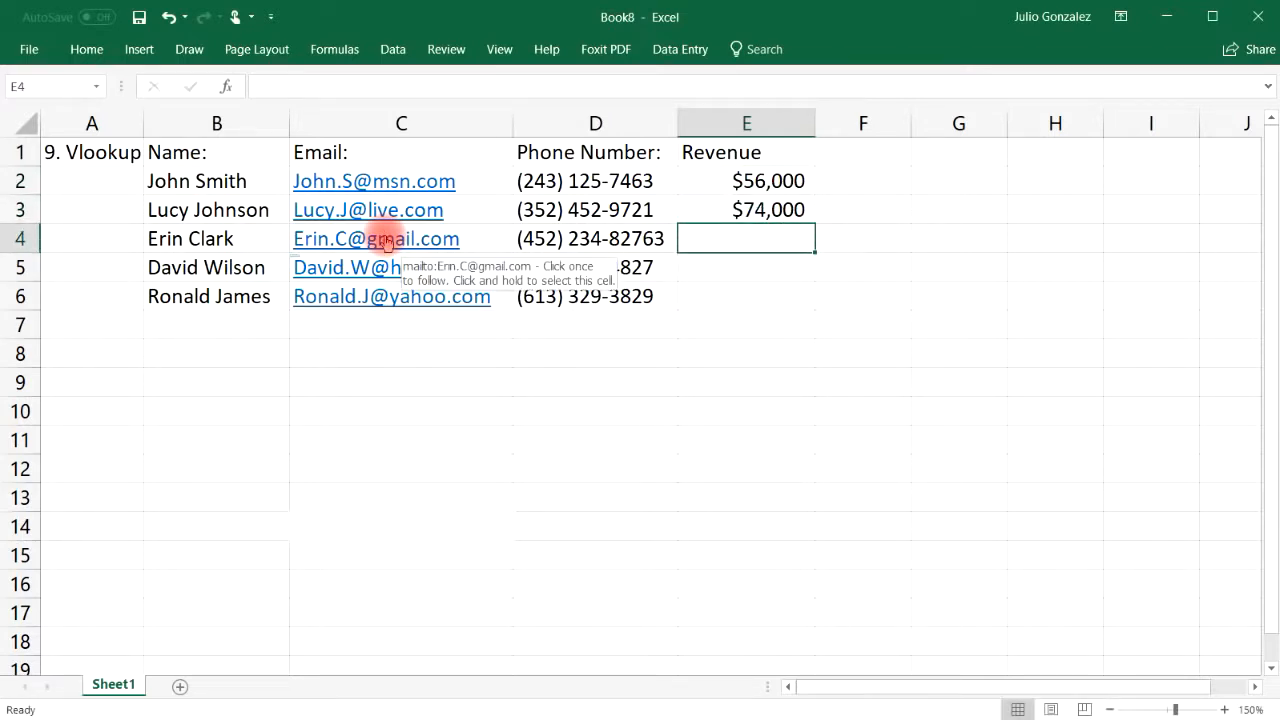
{"action": "type", "text": "$82,000"}
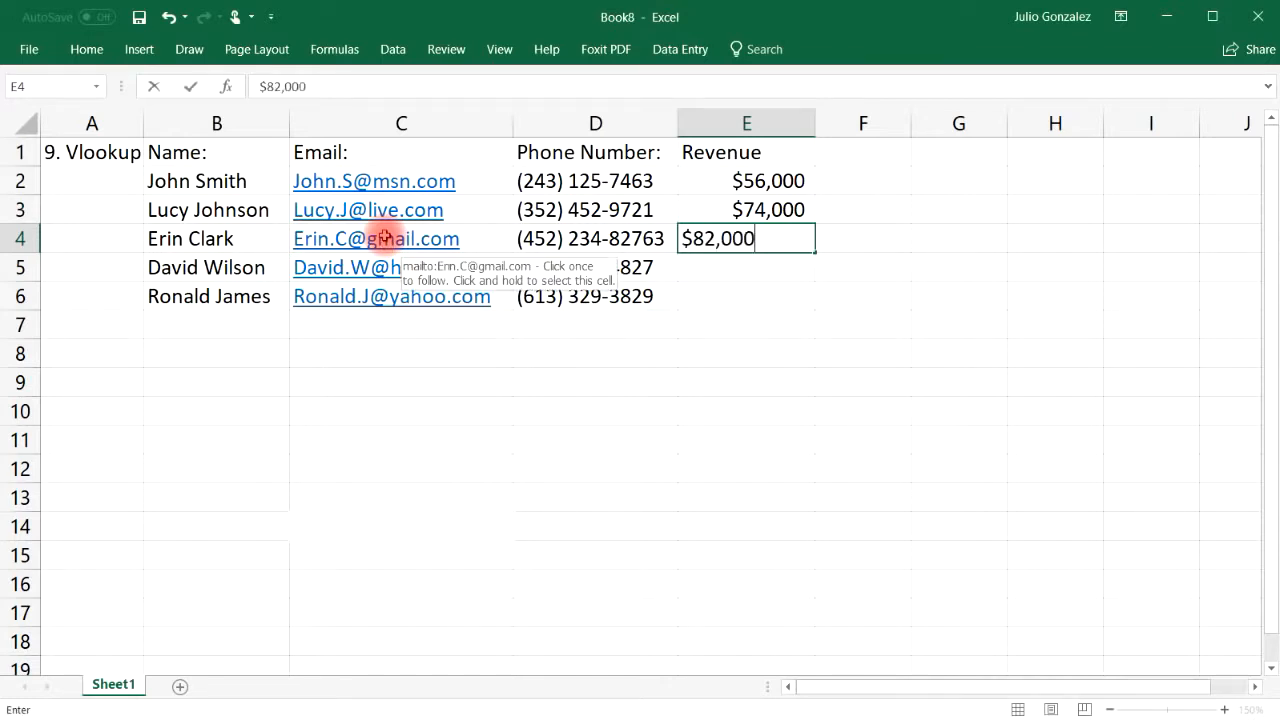
{"action": "key", "text": "Return"}
{"action": "type", "text": "$"}
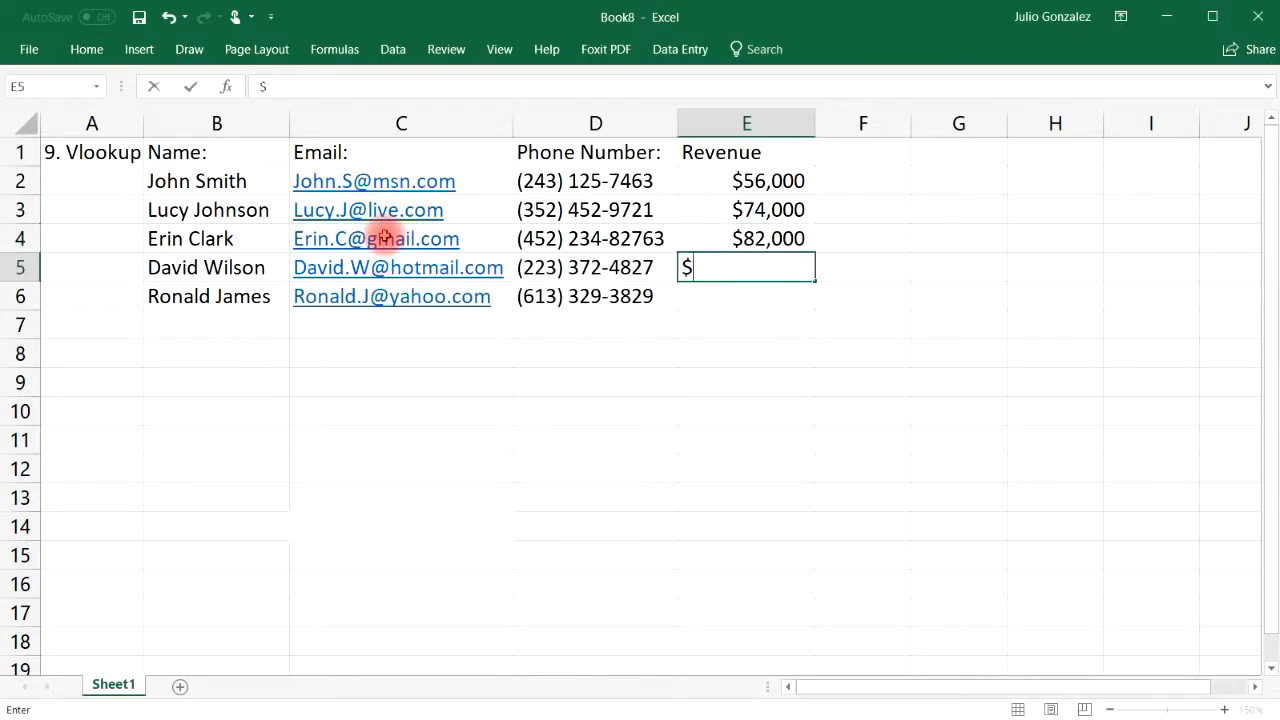
{"action": "type", "text": "93,000"}
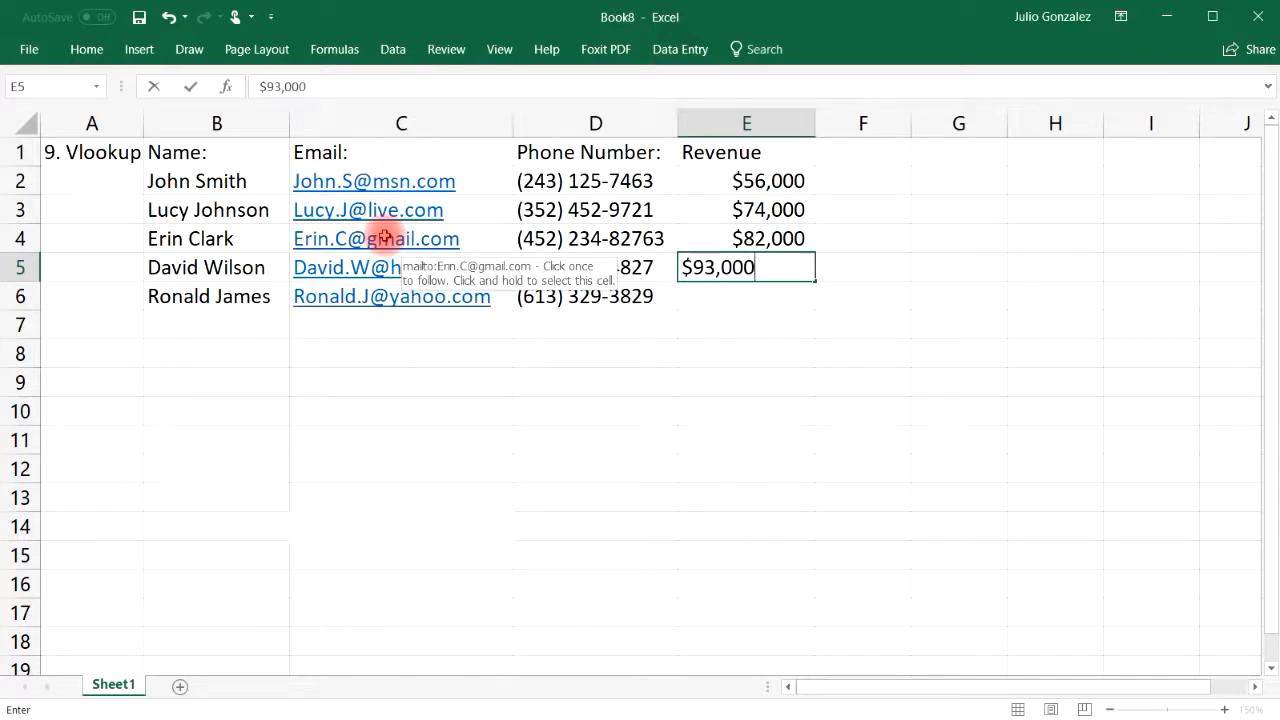
{"action": "key", "text": "Return"}
{"action": "type", "text": "$"}
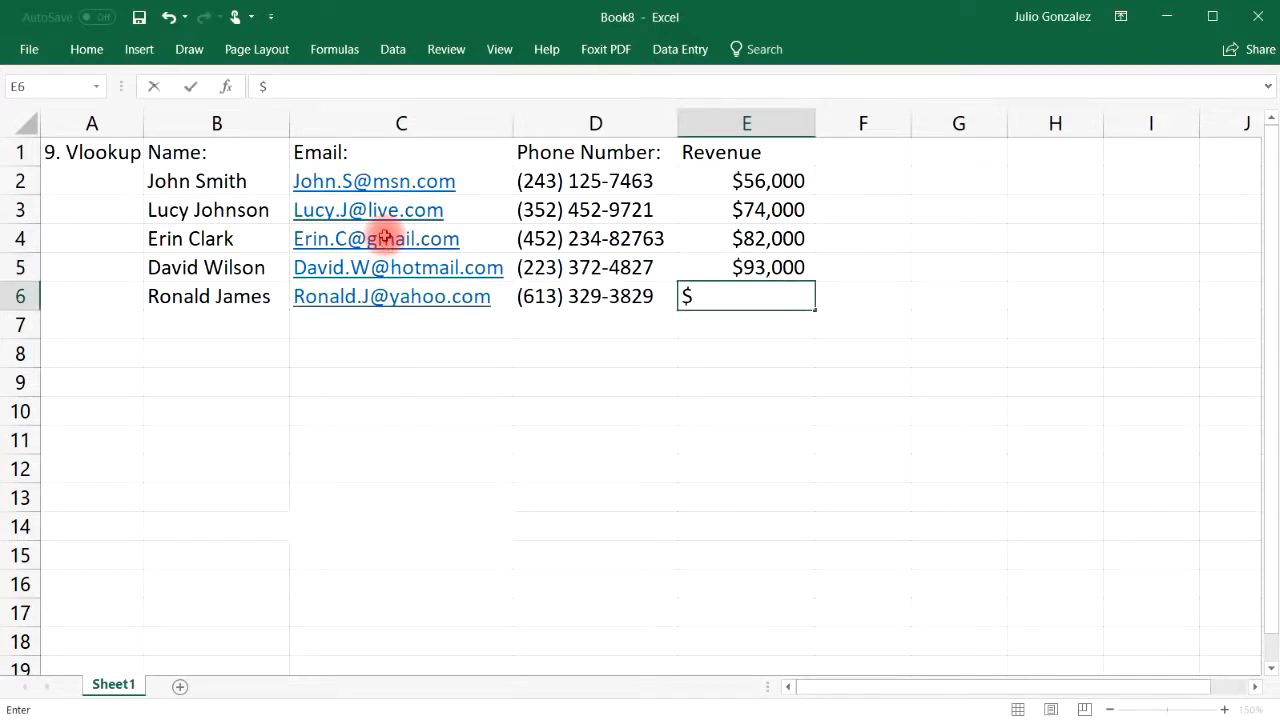
{"action": "type", "text": "47,000"}
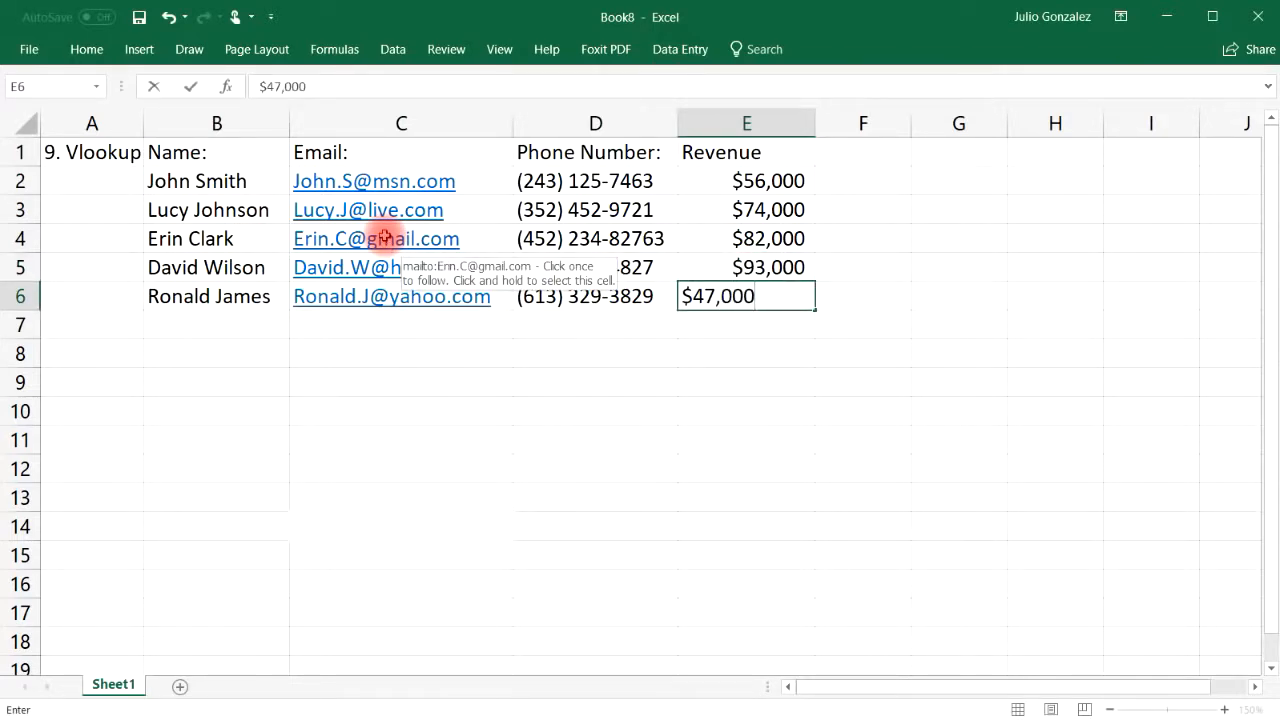
{"action": "key", "text": "Tab"}
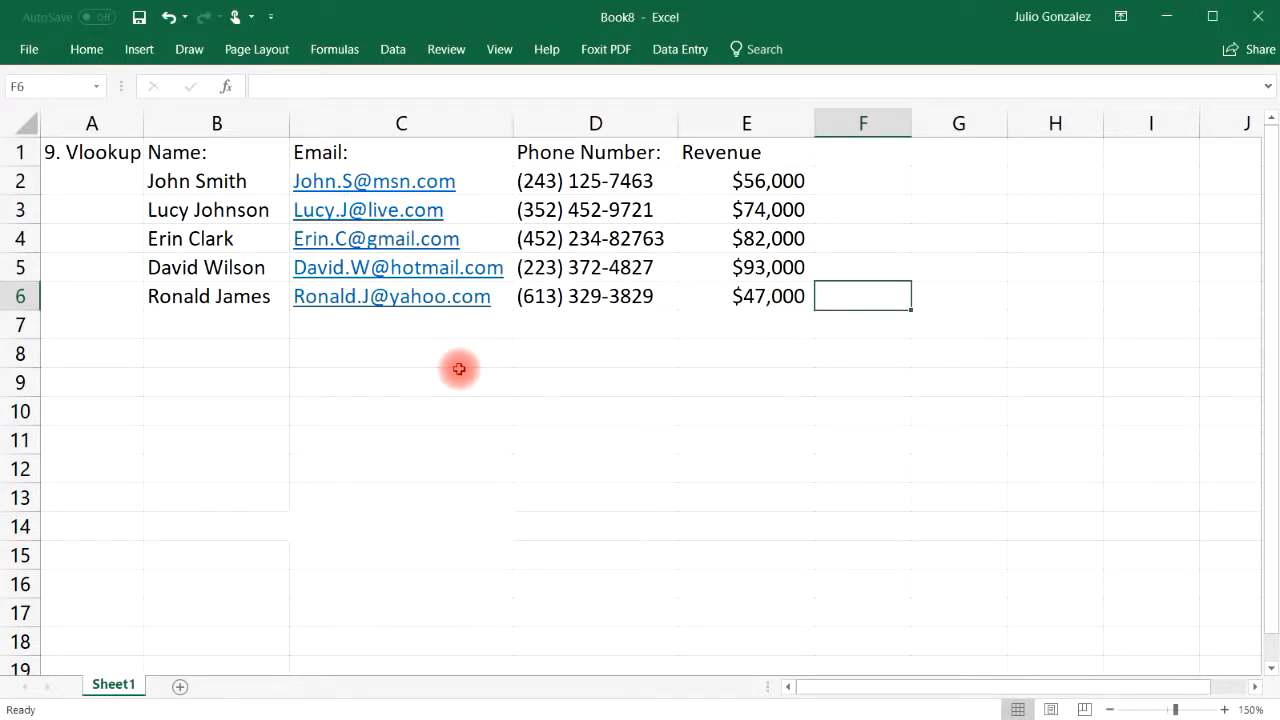
Label B8:B11 of the lookup area Name:, Email:, Phone: and Revenue:
{"action": "left_click", "coordinate": [354, 355]}
{"action": "left_click", "coordinate": [237, 360]}
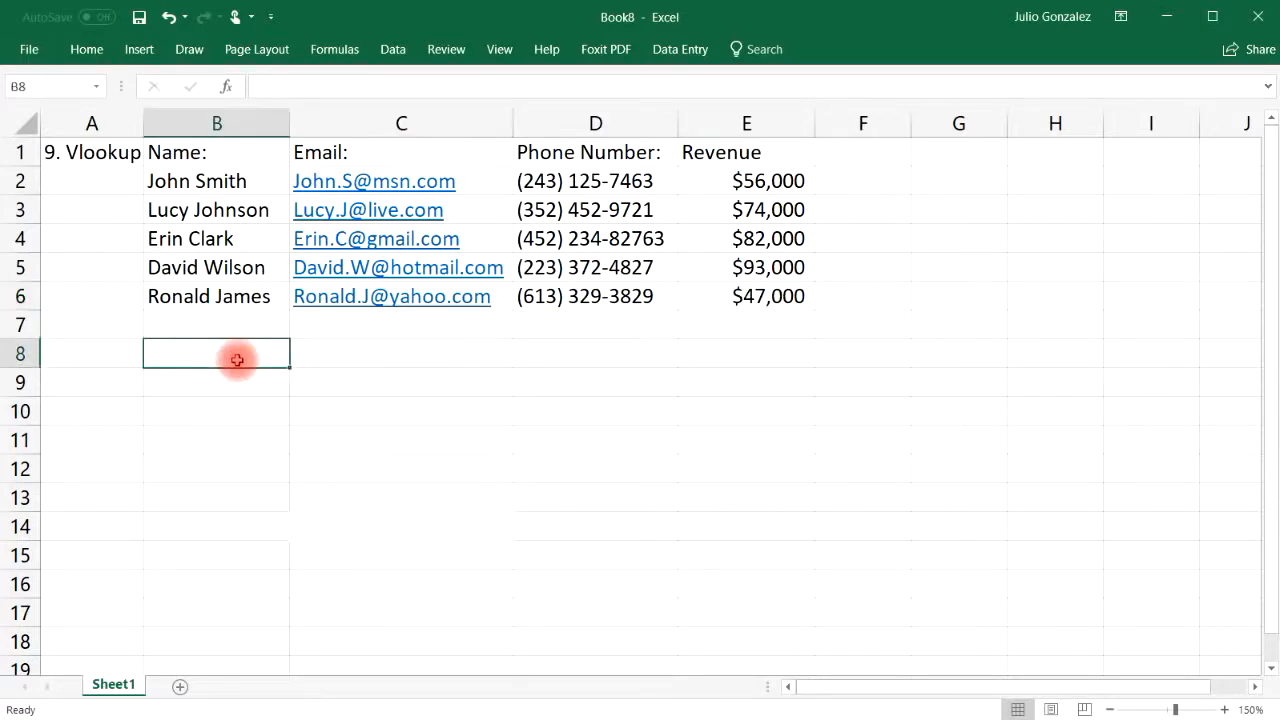
{"action": "type", "text": "Name"}
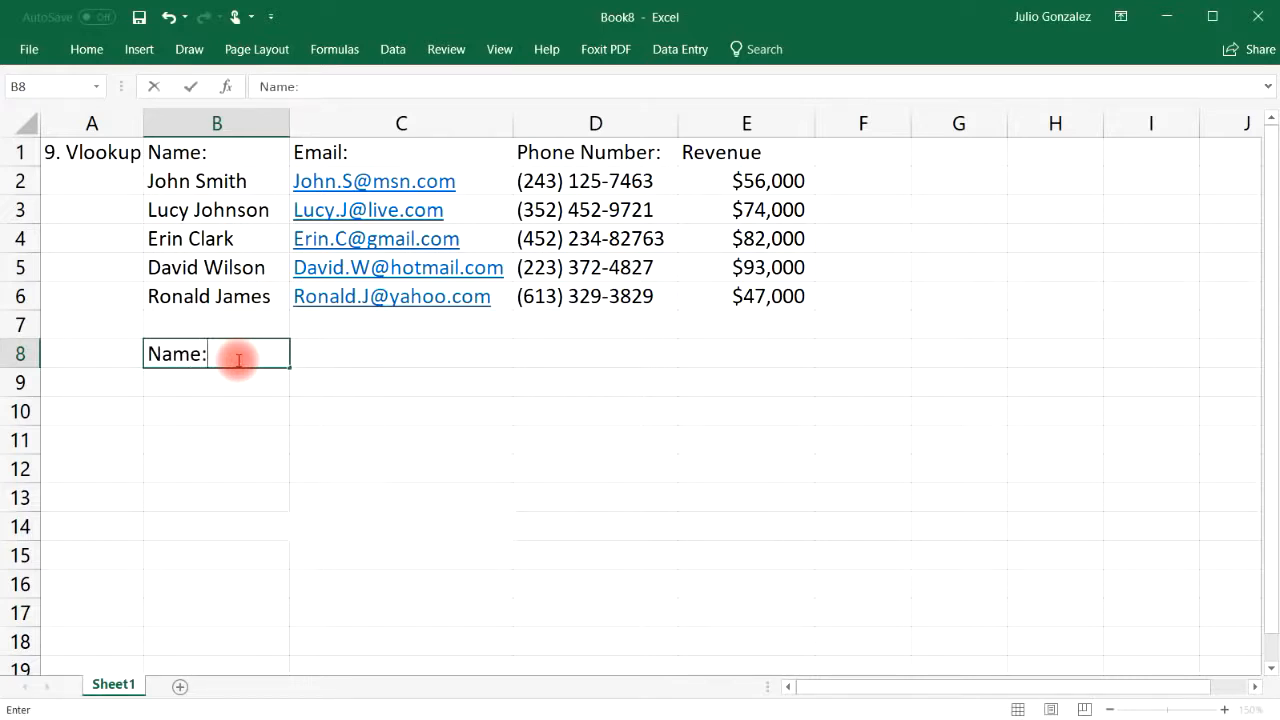
{"action": "type", "text": ":"}
{"action": "key", "text": "Return"}
{"action": "type", "text": "Emain"}
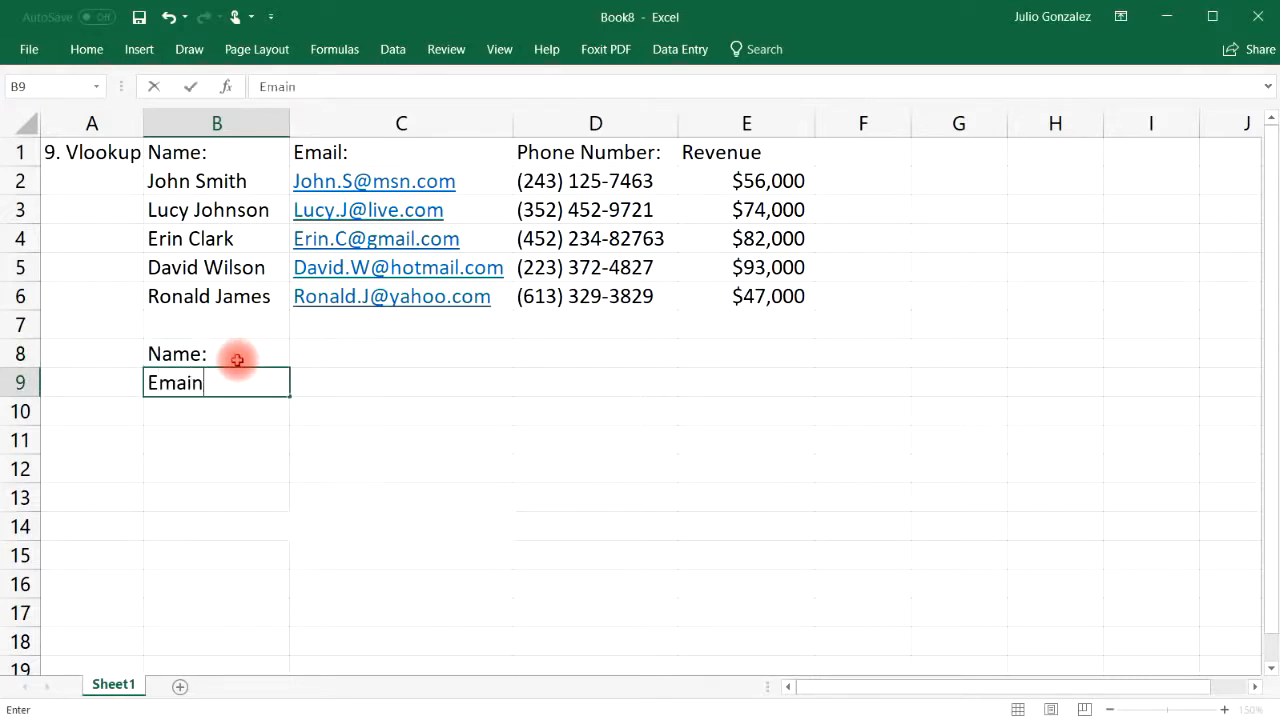
{"action": "key", "text": "BackSpace"}
{"action": "type", "text": ";"}
{"action": "key", "text": "BackSpace"}
{"action": "type", "text": "l:"}
{"action": "key", "text": "Return"}
{"action": "type", "text": "P"}
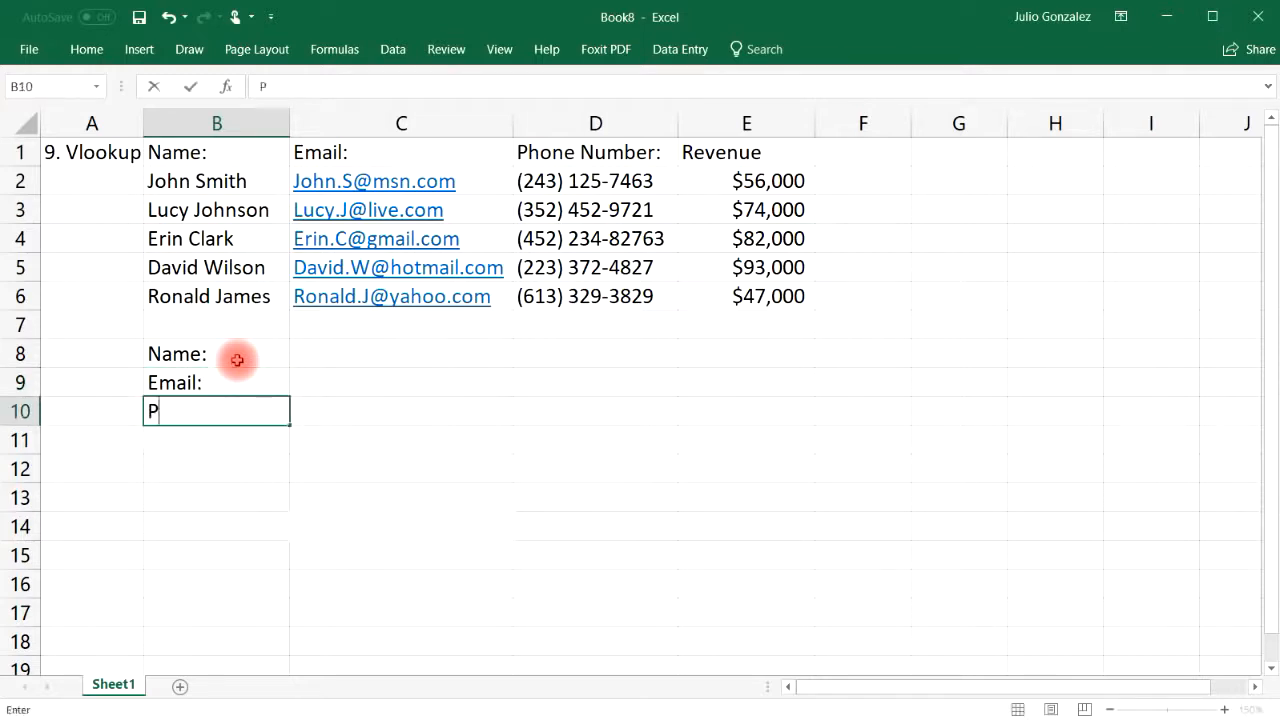
{"action": "type", "text": "hone:"}
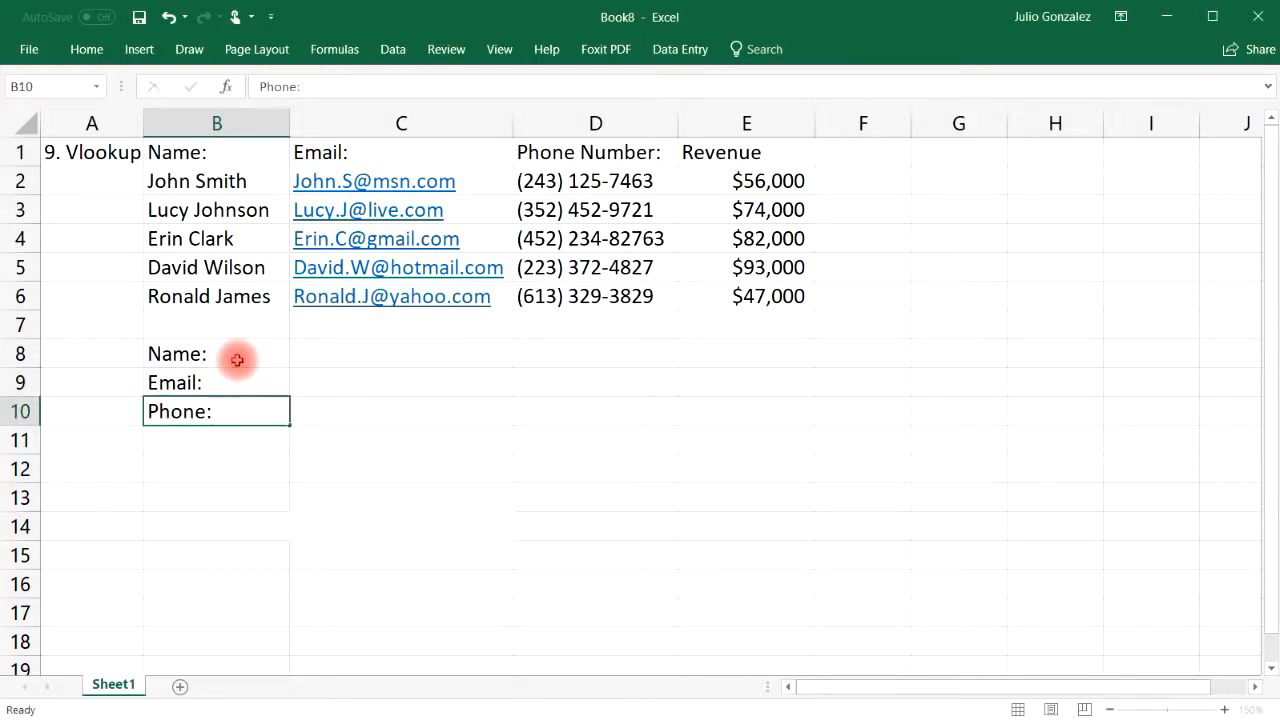
{"action": "key", "text": "Return"}
{"action": "type", "text": "Revenue:"}
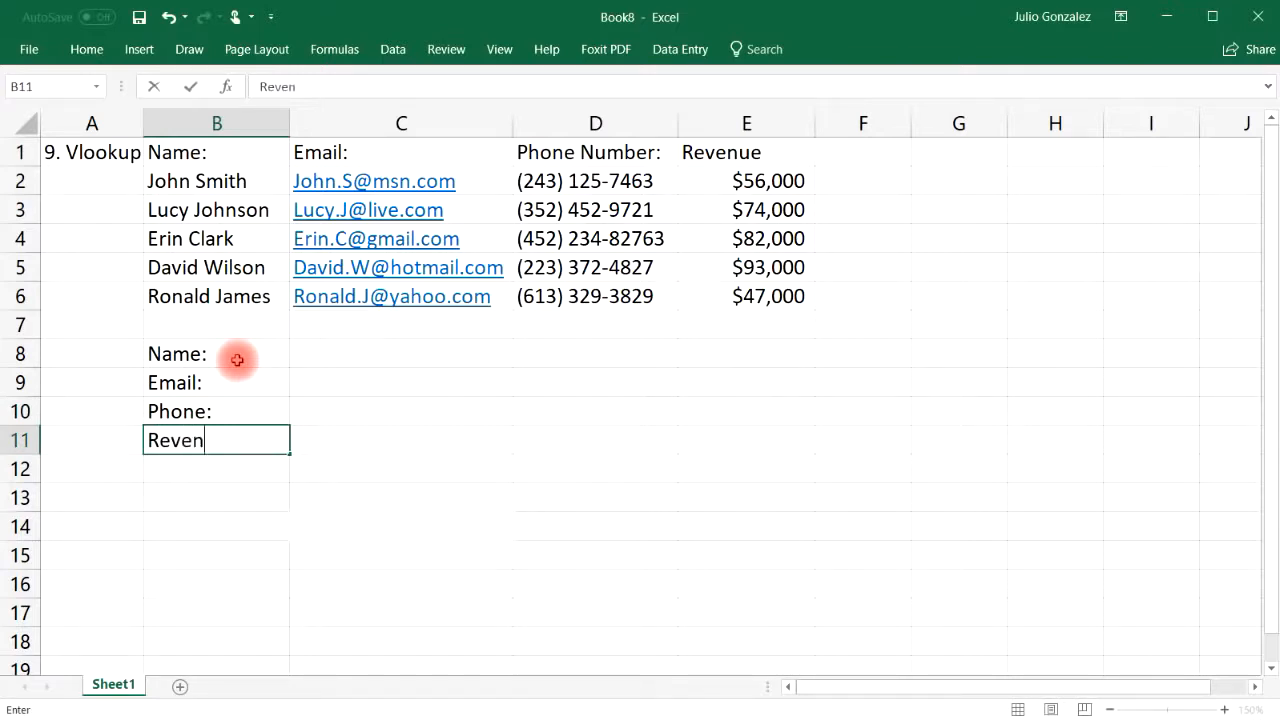
{"action": "key", "text": "Tab"}
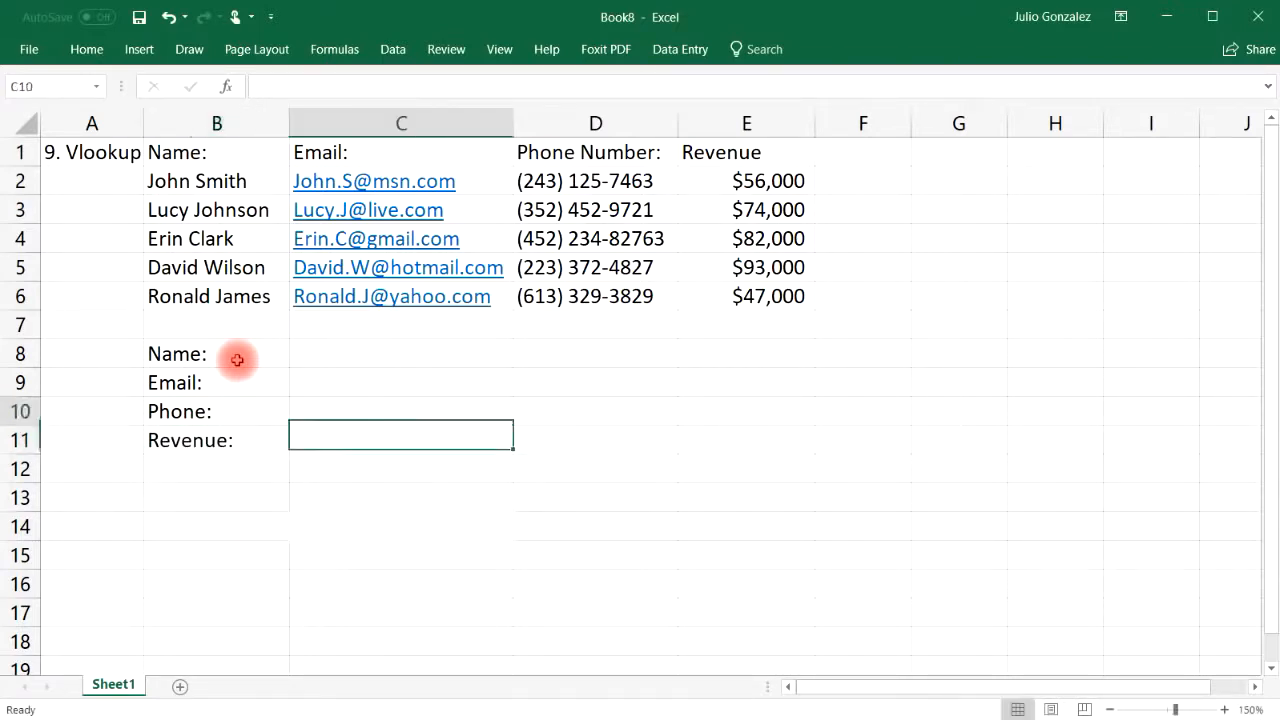
Enter the first person's name in C8 as the lookup value
{"action": "key", "text": "Up"}
{"action": "key", "text": "Up"}
{"action": "key", "text": "Up"}
{"action": "type", "text": "Jo"}
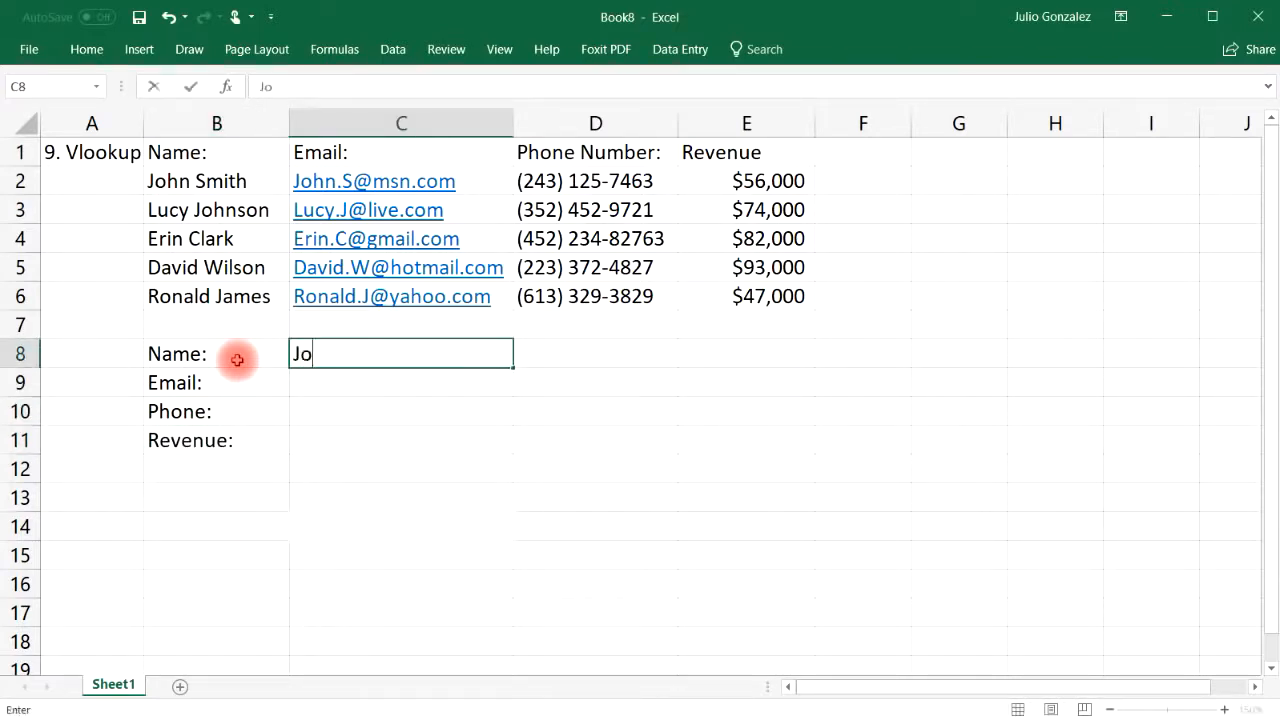
{"action": "type", "text": "hn Smith"}
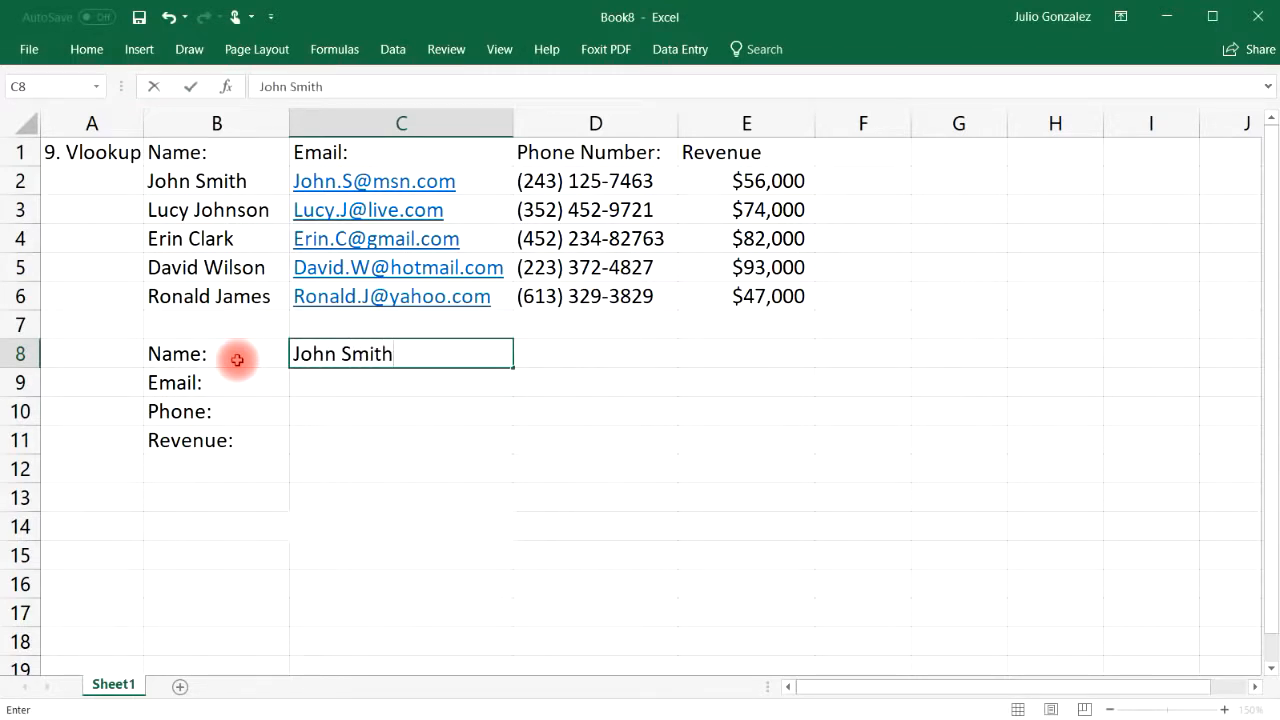
{"action": "key", "text": "Return"}
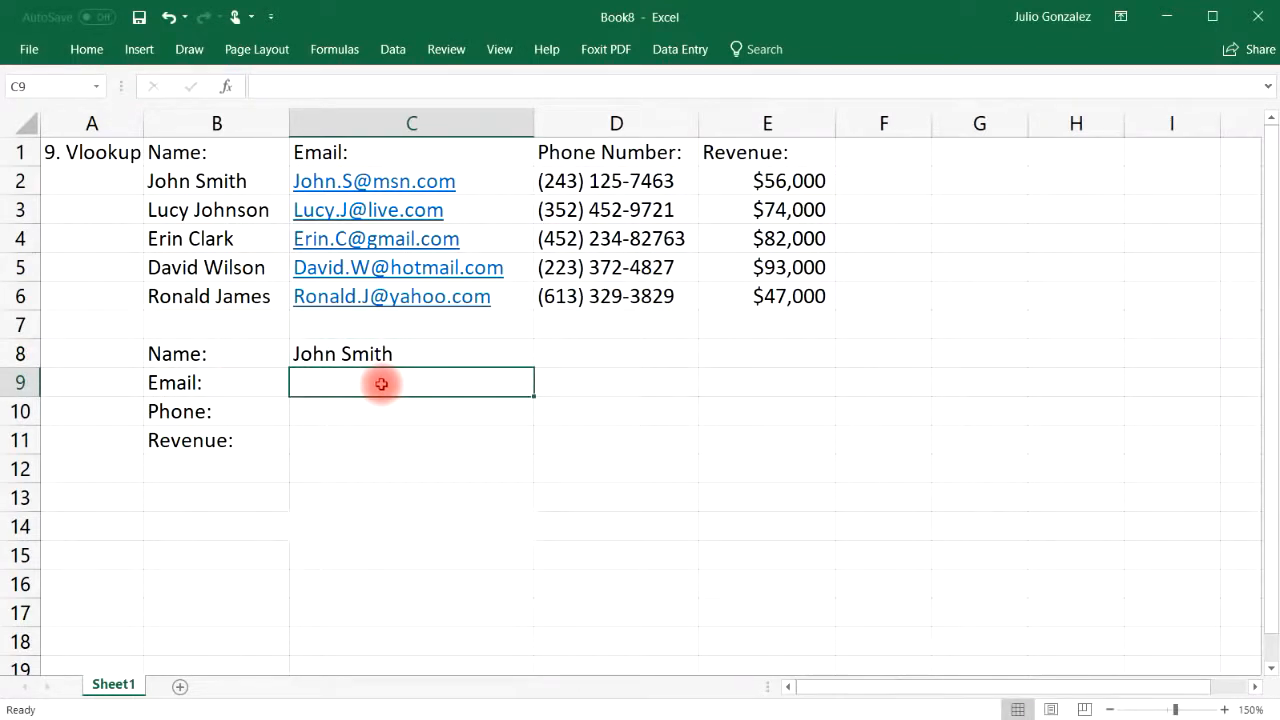
{"action": "left_click", "coordinate": [382, 384]}
{"action": "double_click", "coordinate": [382, 384]}
Enter =VLOOKUP(C8,B2:E6,2,FALSE) in C9 to return the matching e-mail address
{"action": "type", "text": "=vlookup("}
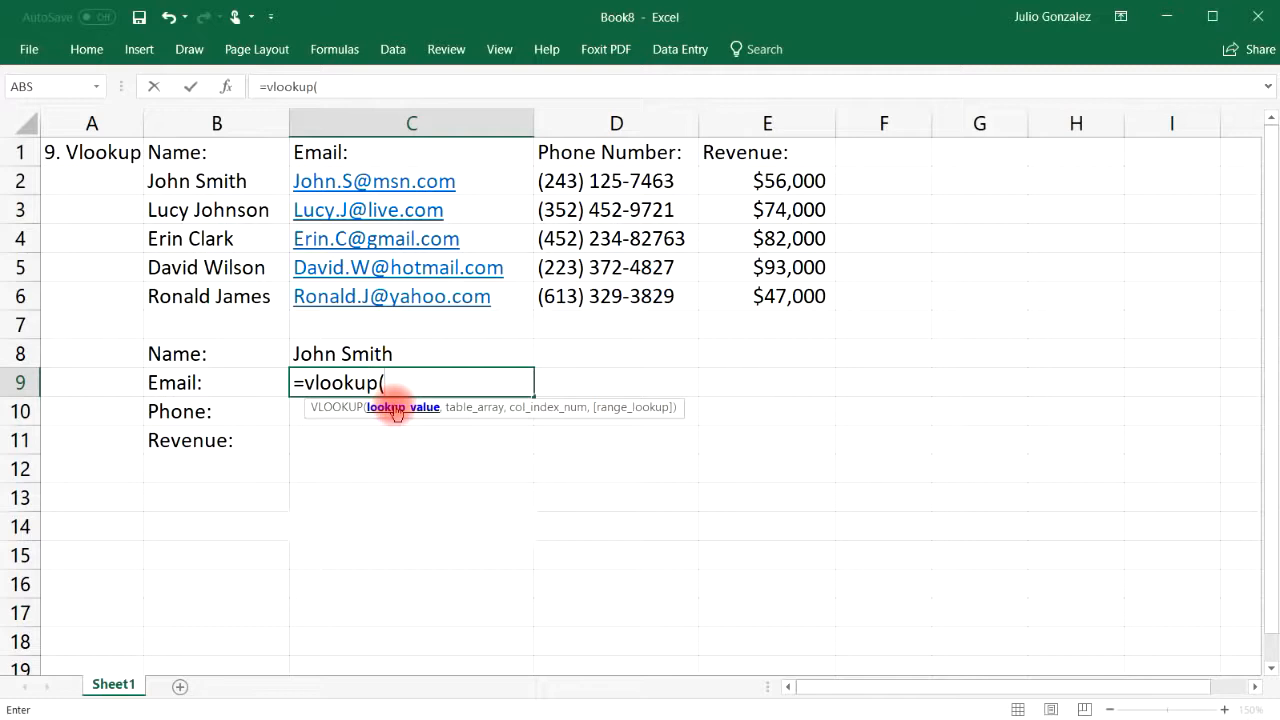
{"action": "left_click", "coordinate": [388, 349]}
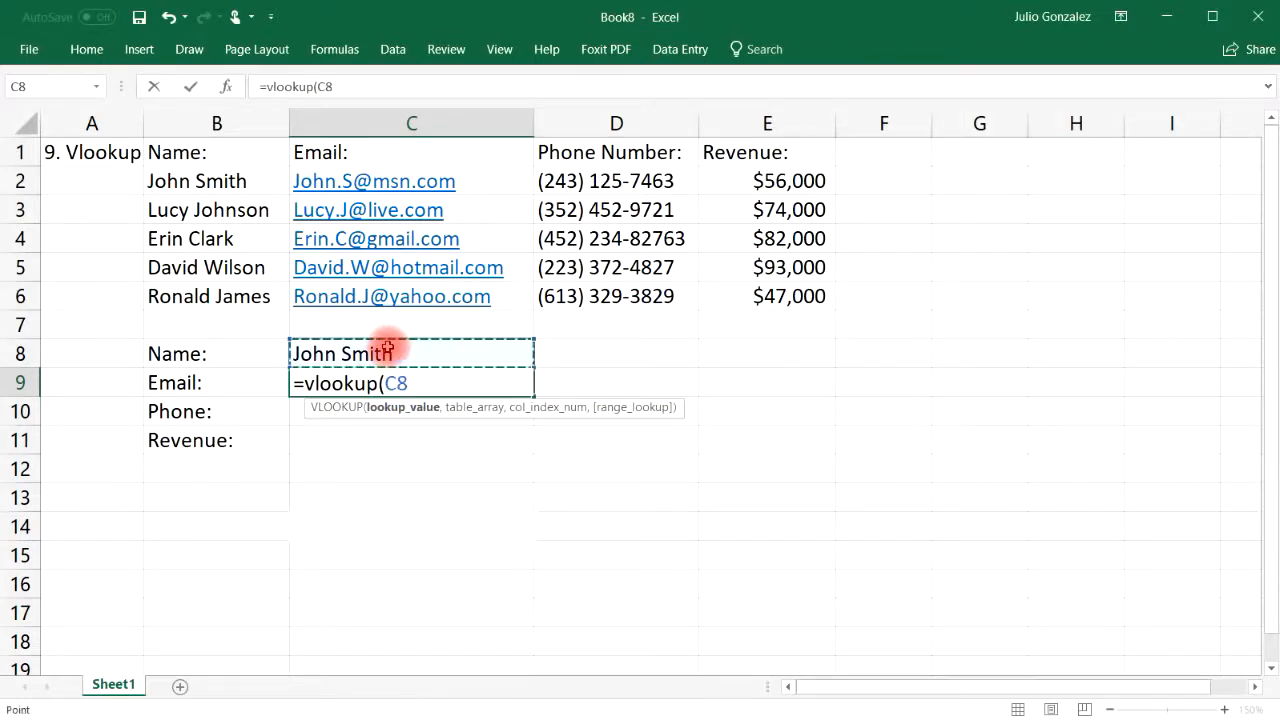
{"action": "type", "text": ","}
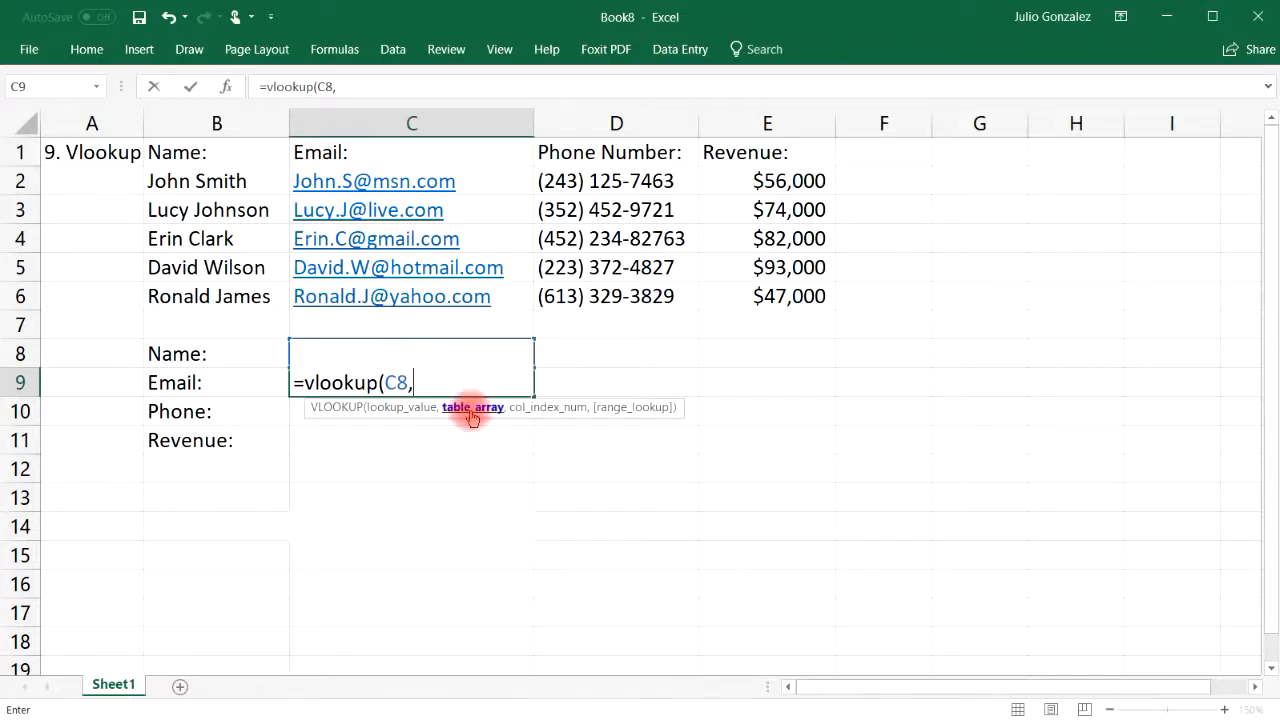
{"action": "left_click_drag", "start_coordinate": [206, 178], "coordinate": [723, 292]}
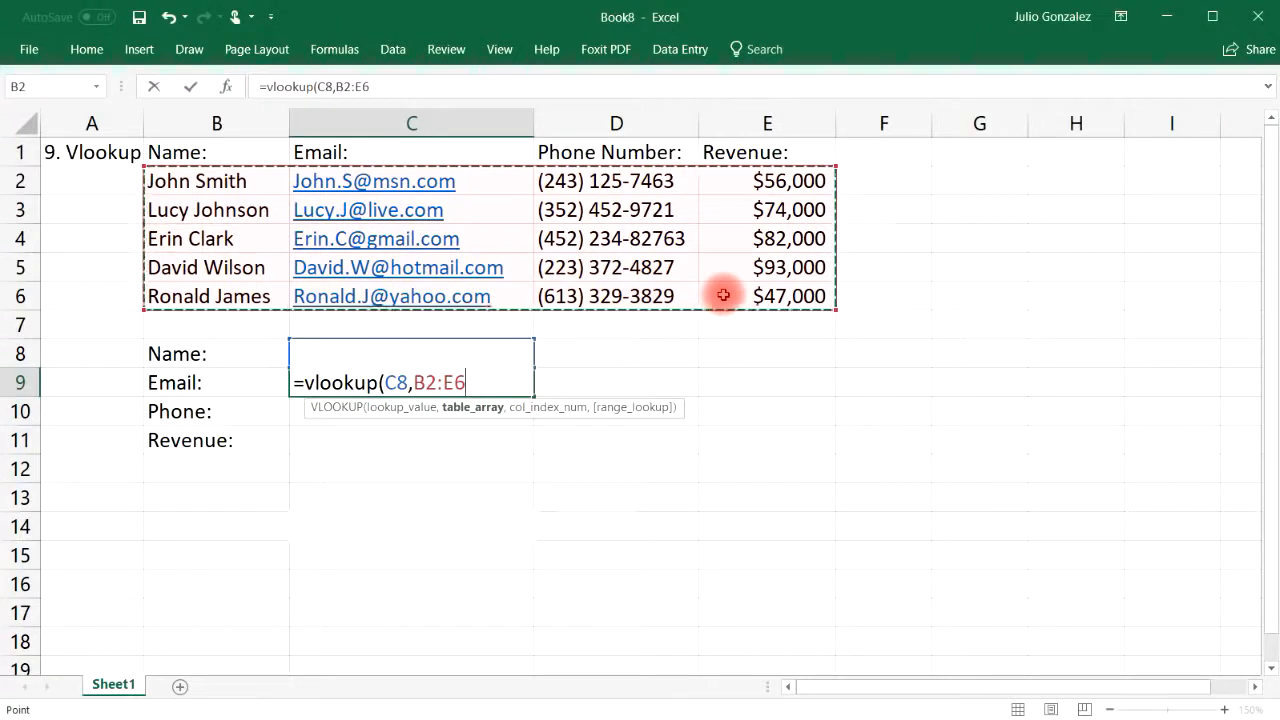
{"action": "type", "text": ","}
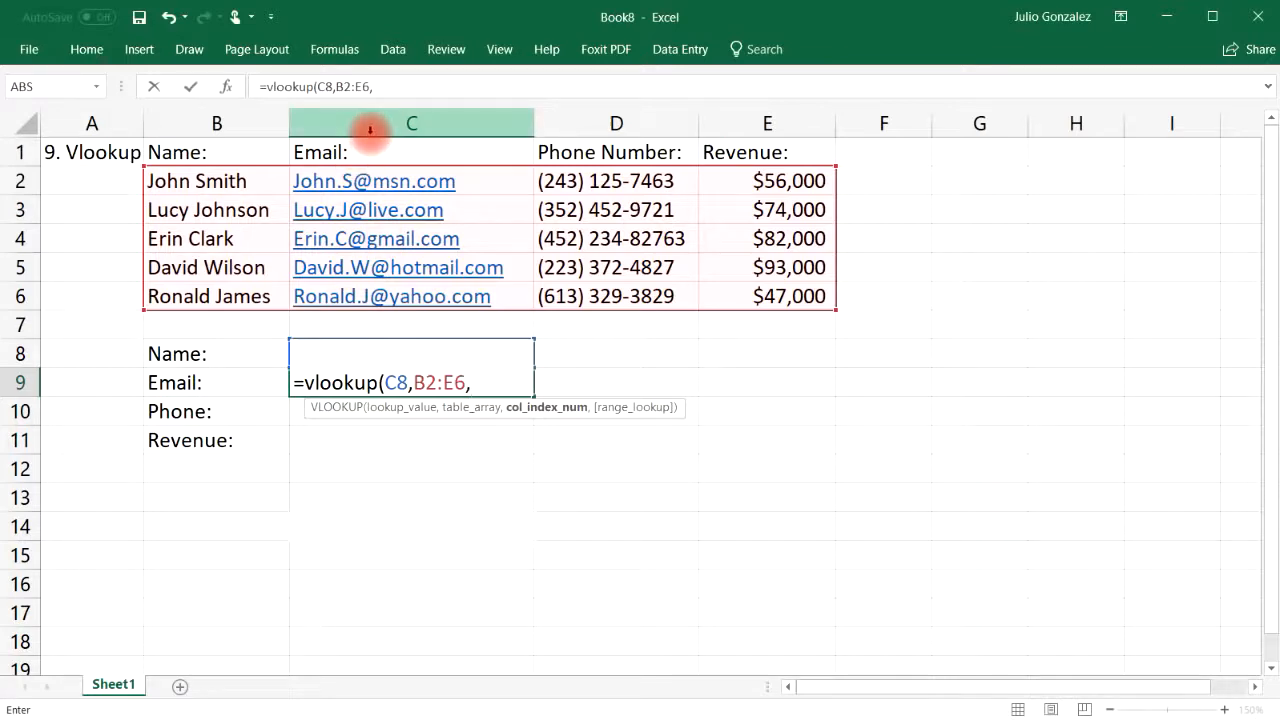
{"action": "type", "text": "2,"}
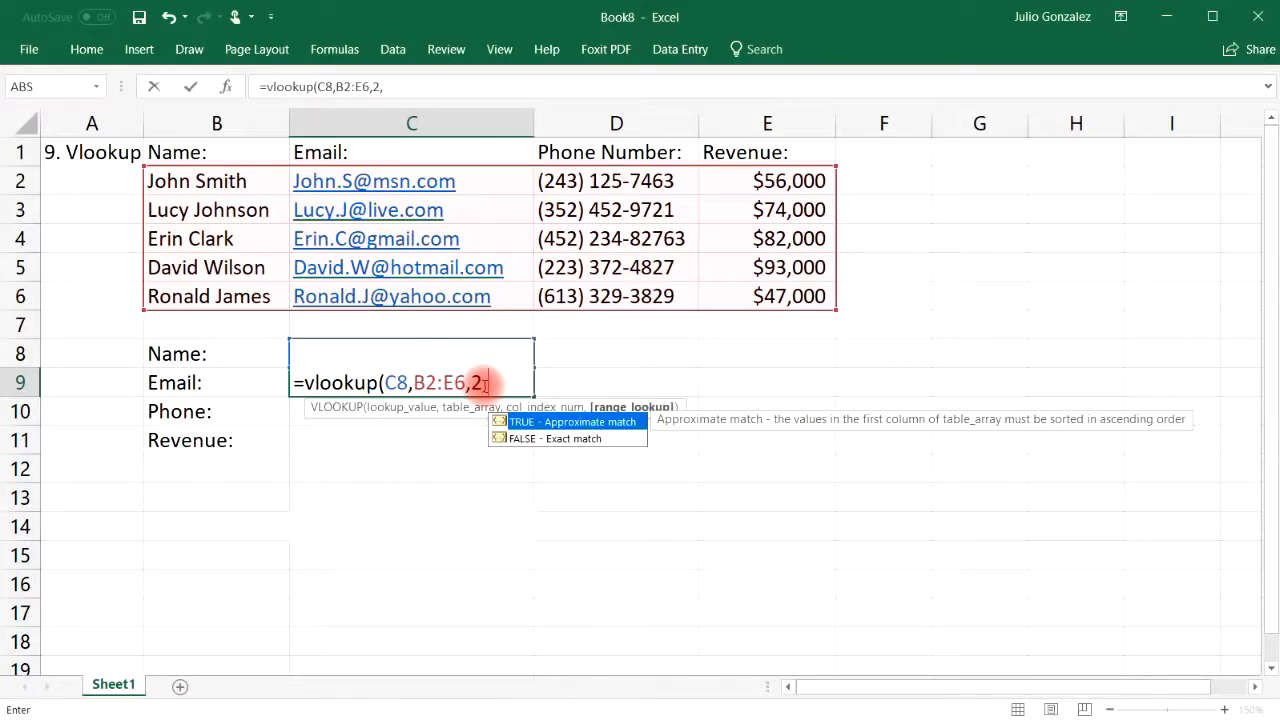
{"action": "type", "text": "false)"}
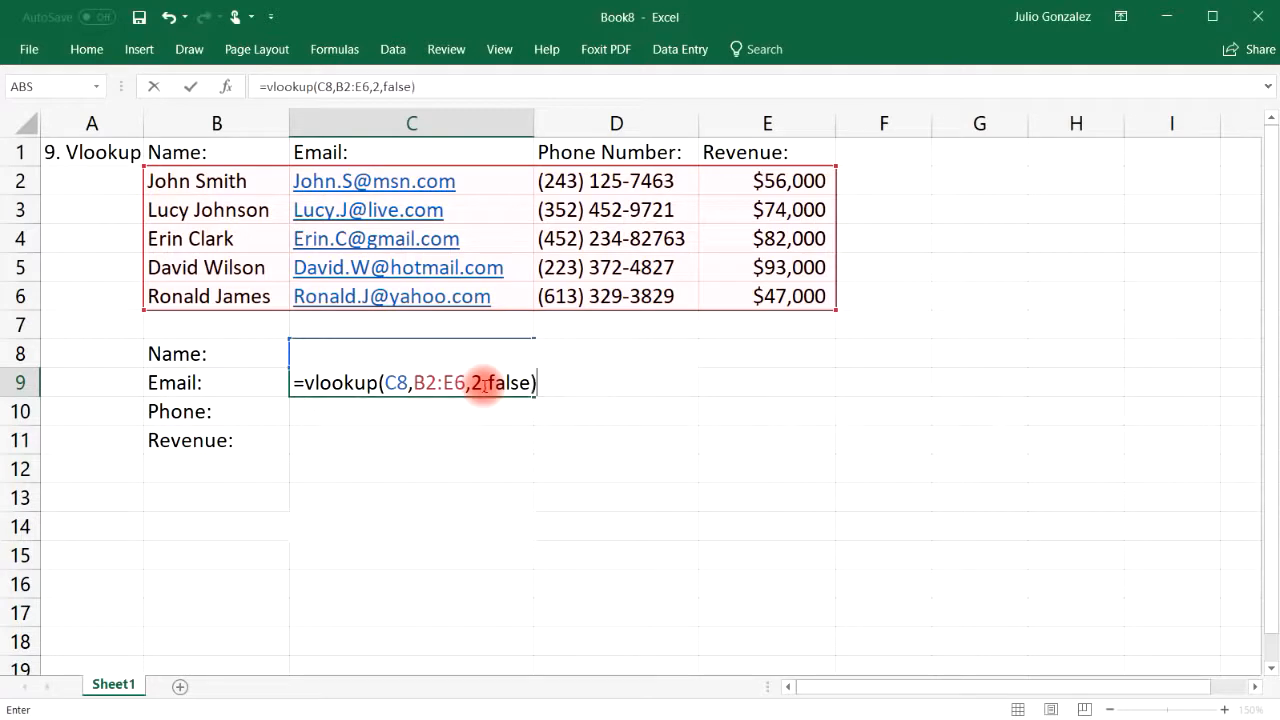
{"action": "key", "text": "Return"}
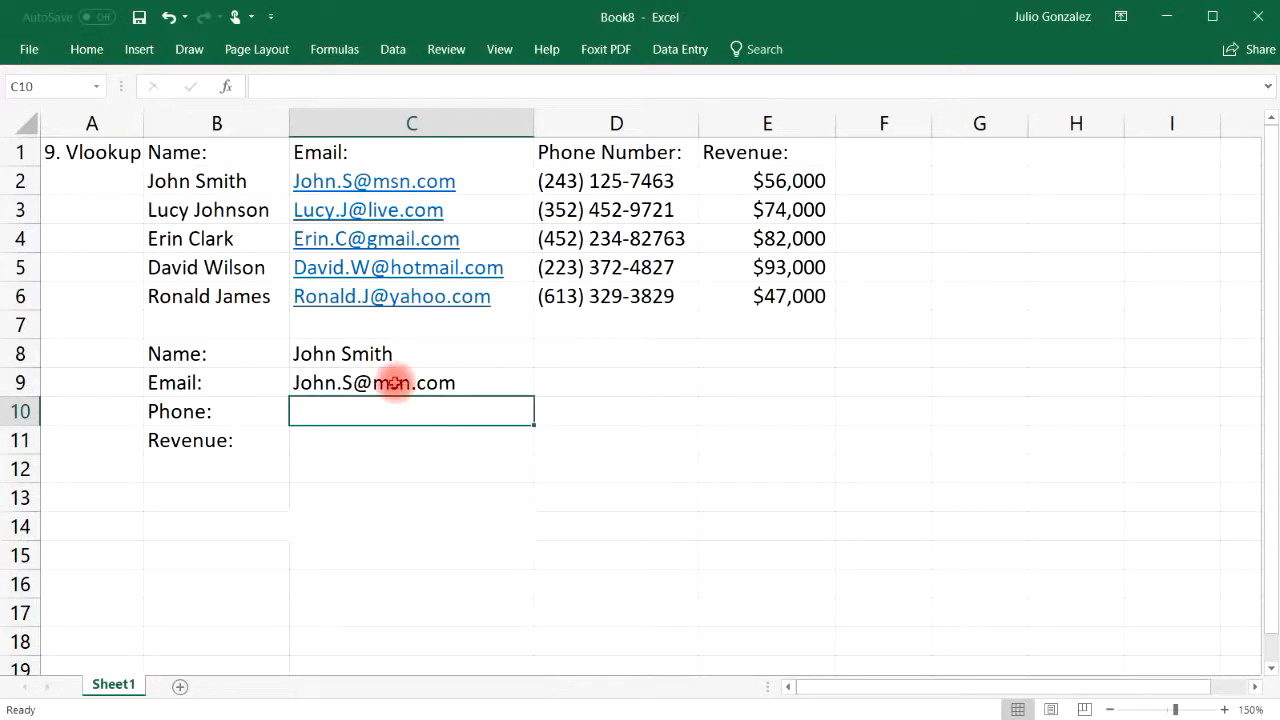
Dismiss the e-mail link prompt and replace C8 with the second person's name
{"action": "left_click", "coordinate": [335, 188]}
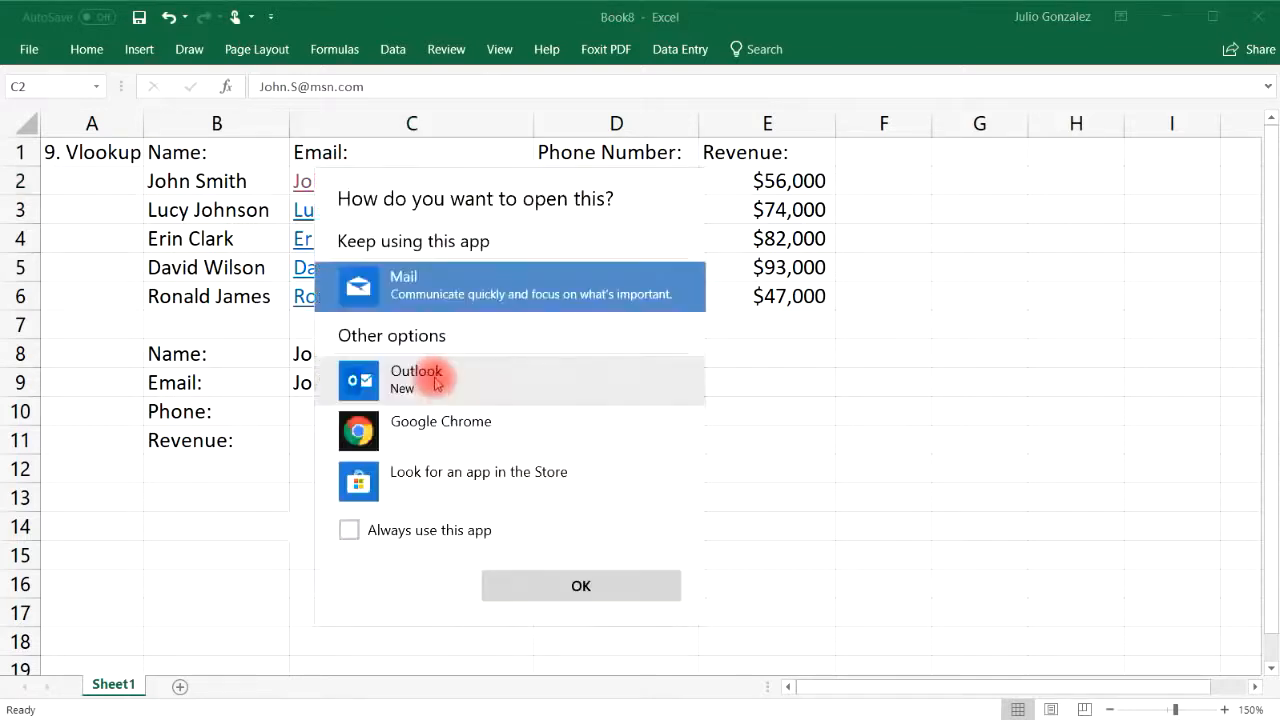
{"action": "left_click", "coordinate": [907, 502]}
{"action": "left_click", "coordinate": [400, 380]}
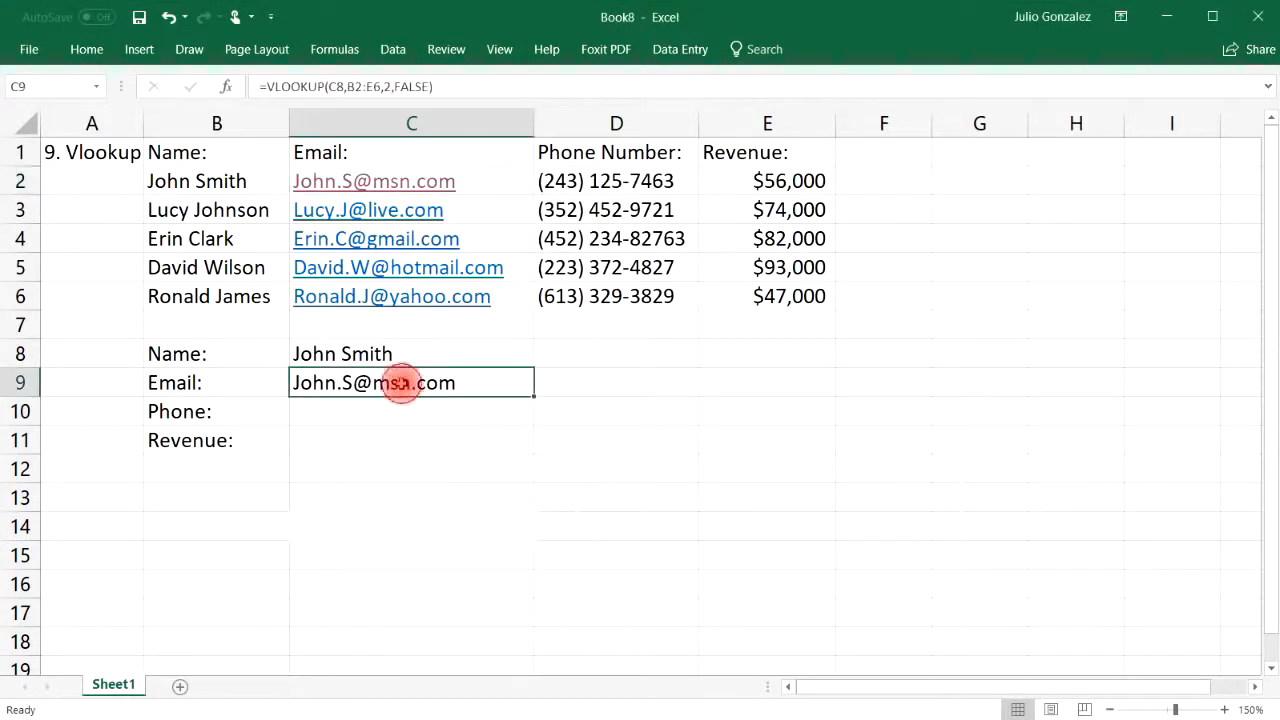
{"action": "left_click", "coordinate": [406, 350]}
{"action": "double_click", "coordinate": [408, 350]}
{"action": "left_click_drag", "start_coordinate": [408, 350], "coordinate": [298, 352]}
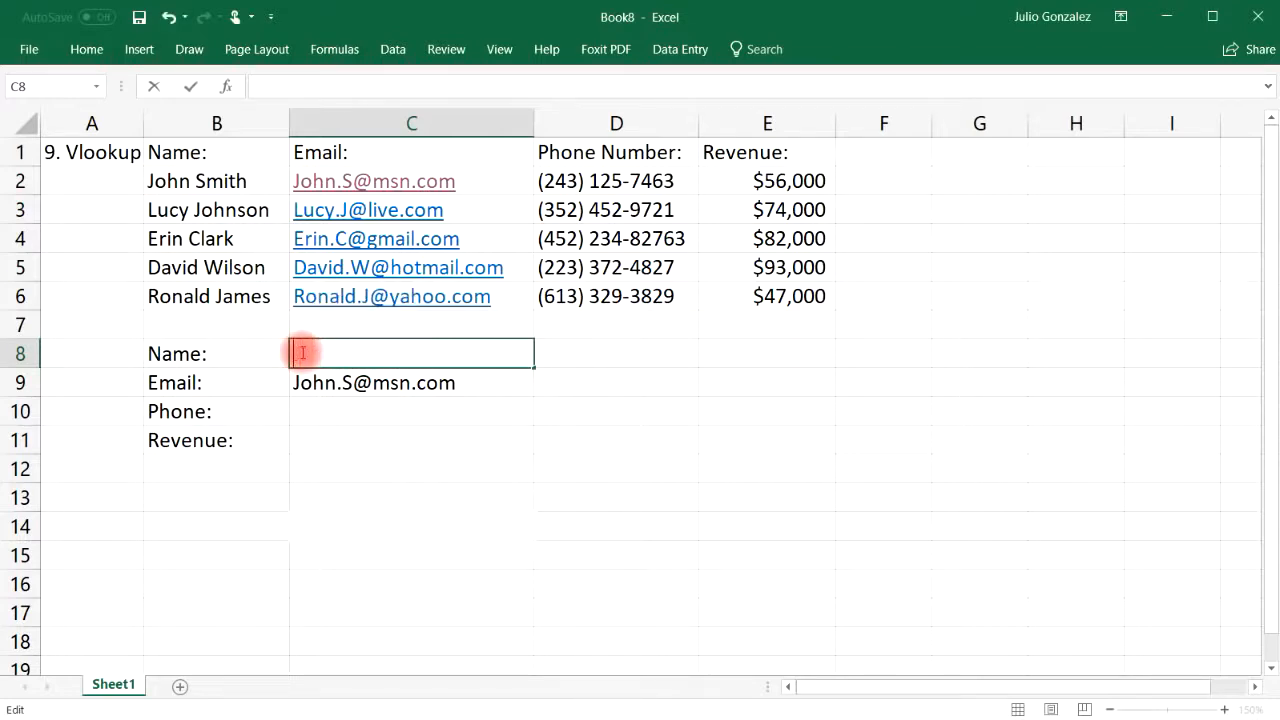
{"action": "key", "text": "Return"}
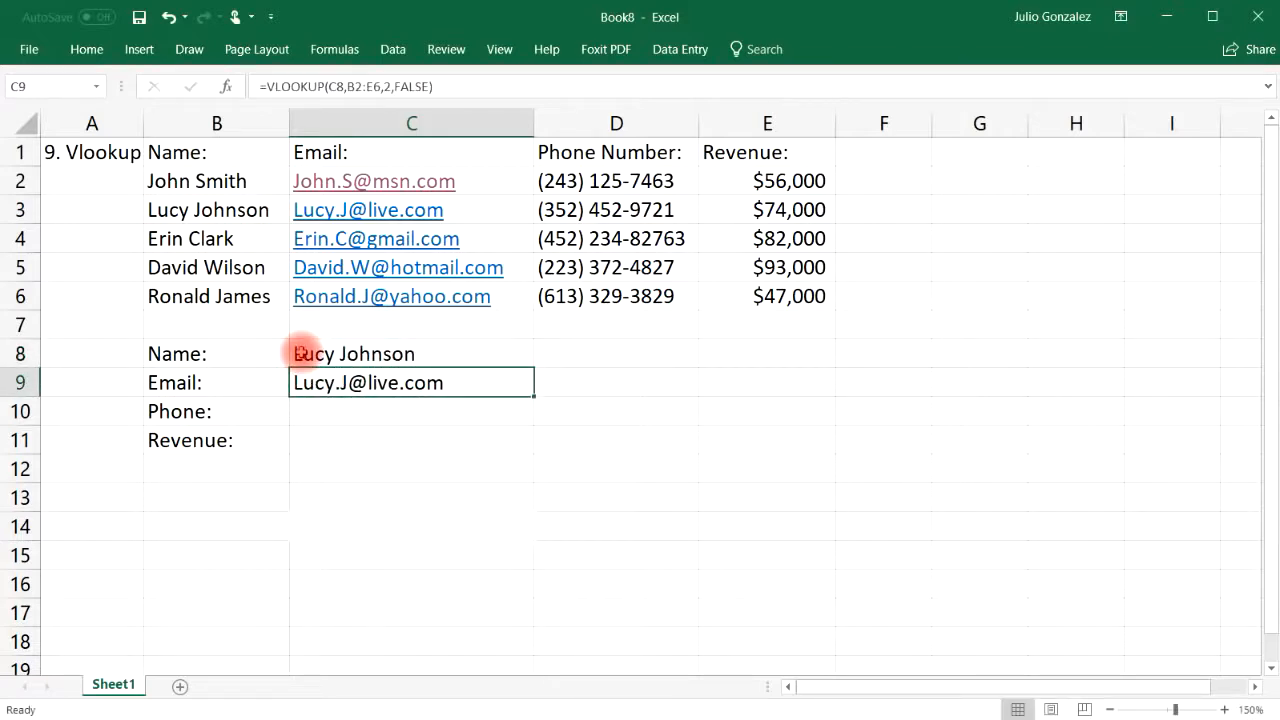
{"action": "left_click", "coordinate": [346, 414]}
Enter =VLOOKUP(C8,B2:E6,3,FALSE) in C10 and check the phone result against D3
{"action": "type", "text": "=vlook"}
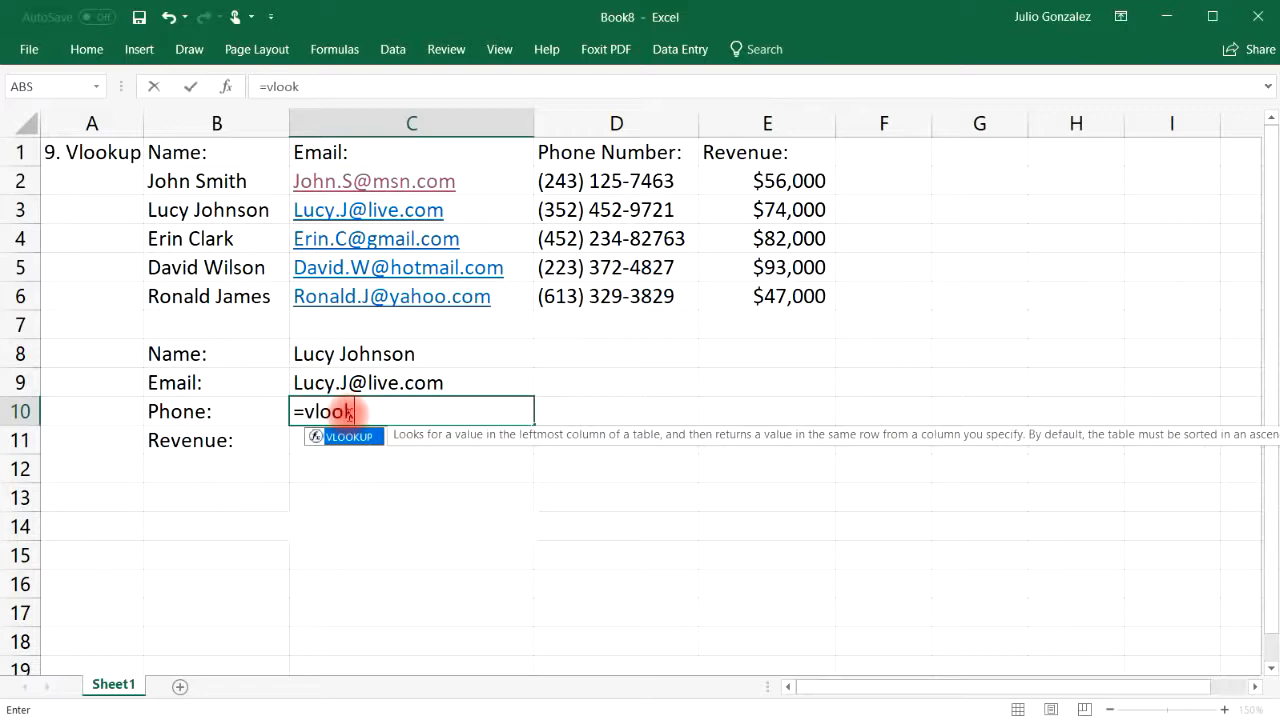
{"action": "type", "text": "up("}
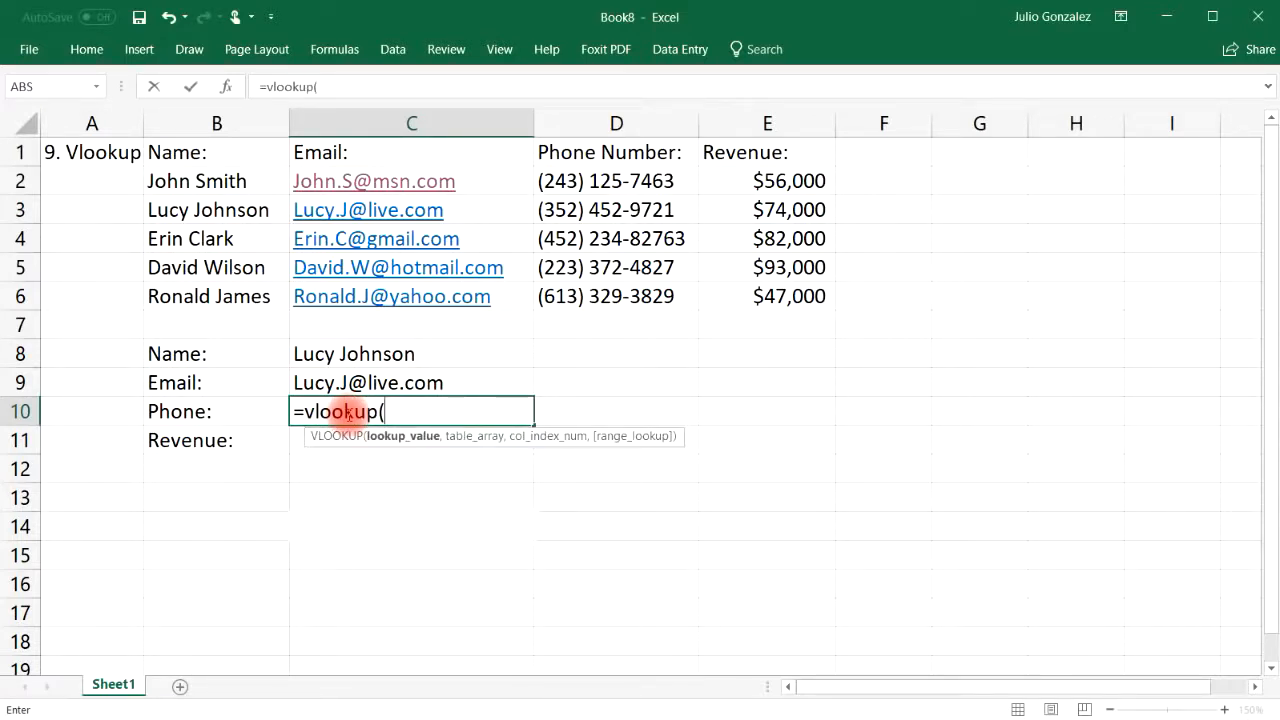
{"action": "left_click", "coordinate": [423, 352]}
{"action": "type", "text": ","}
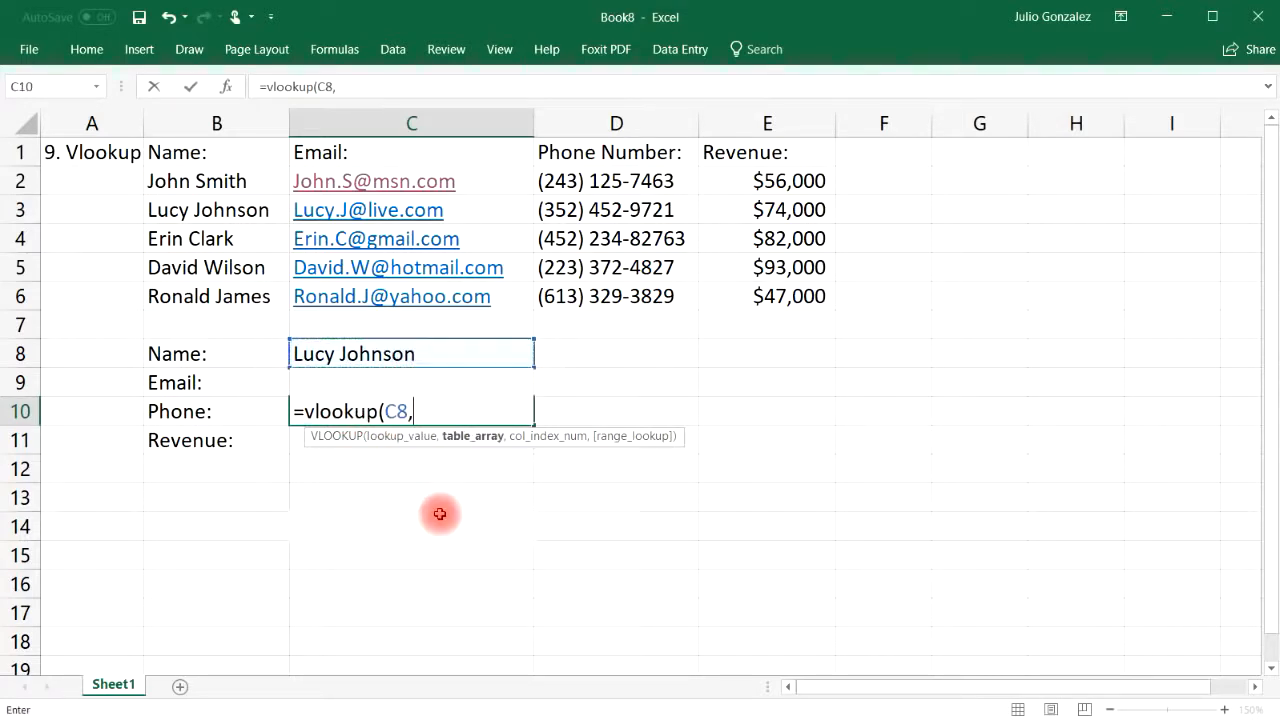
{"action": "left_click_drag", "start_coordinate": [209, 180], "coordinate": [749, 283]}
{"action": "type", "text": ","}
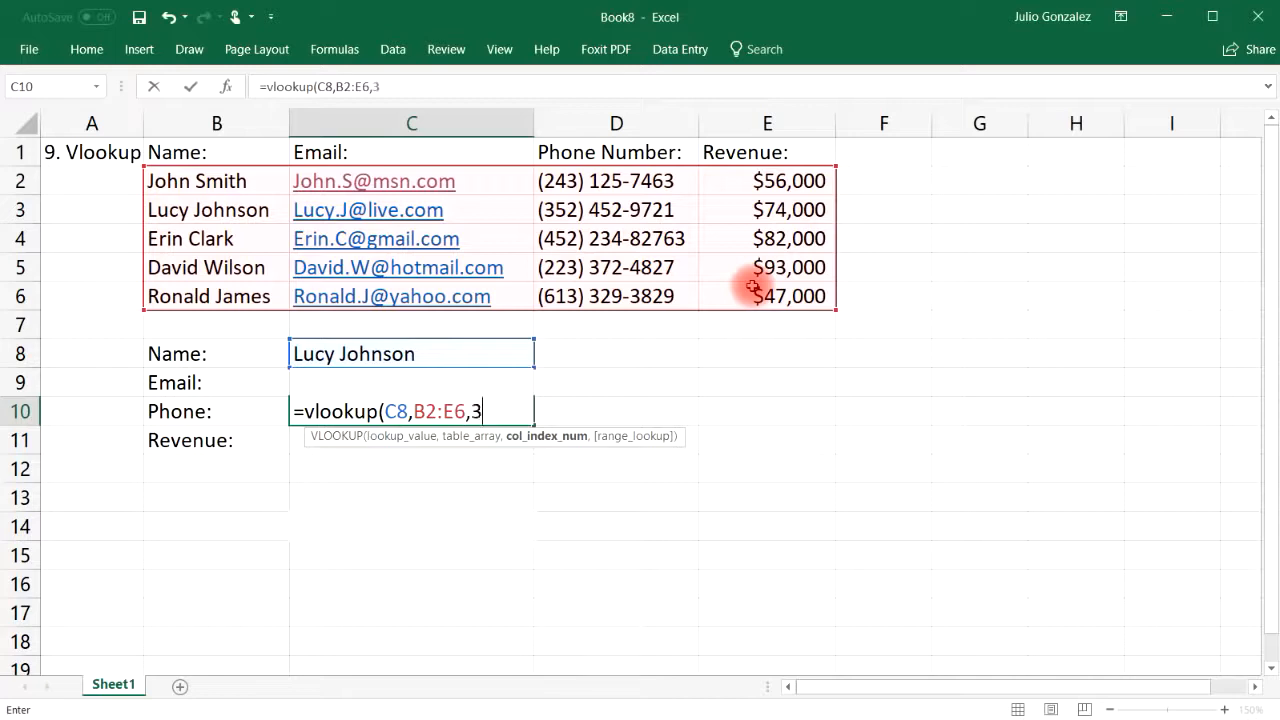
{"action": "type", "text": "3,"}
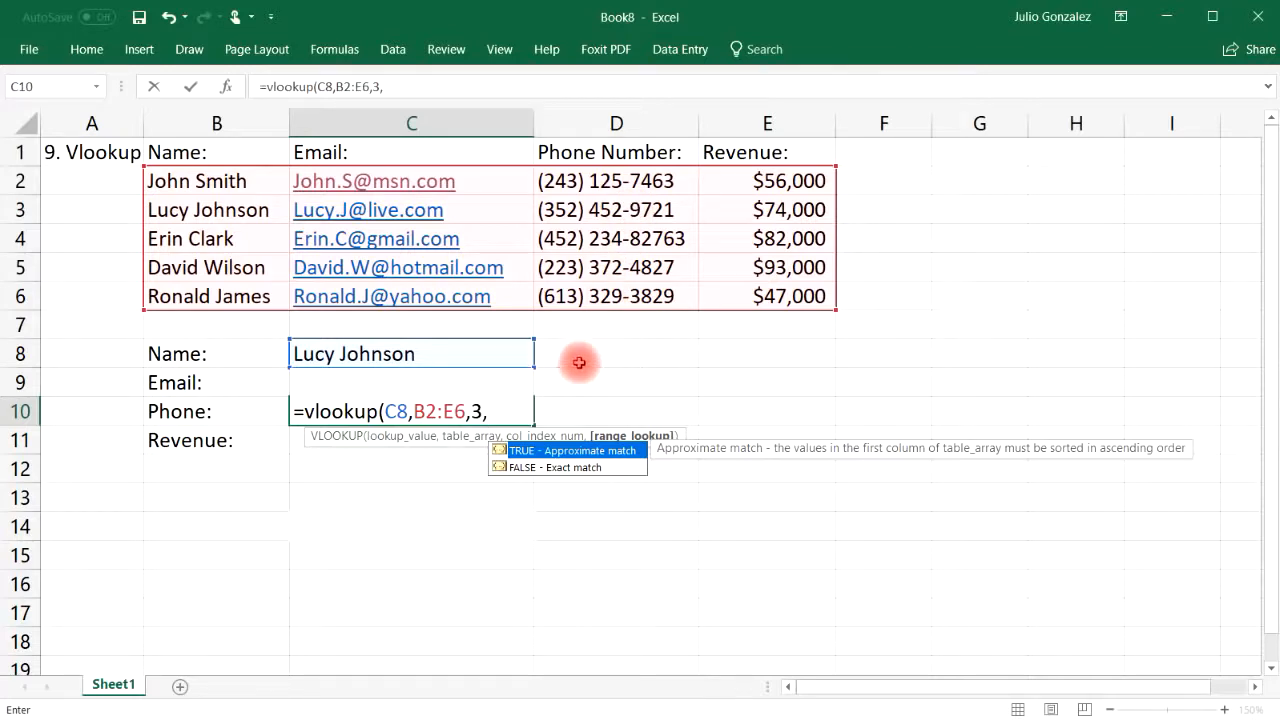
{"action": "left_click", "coordinate": [555, 472]}
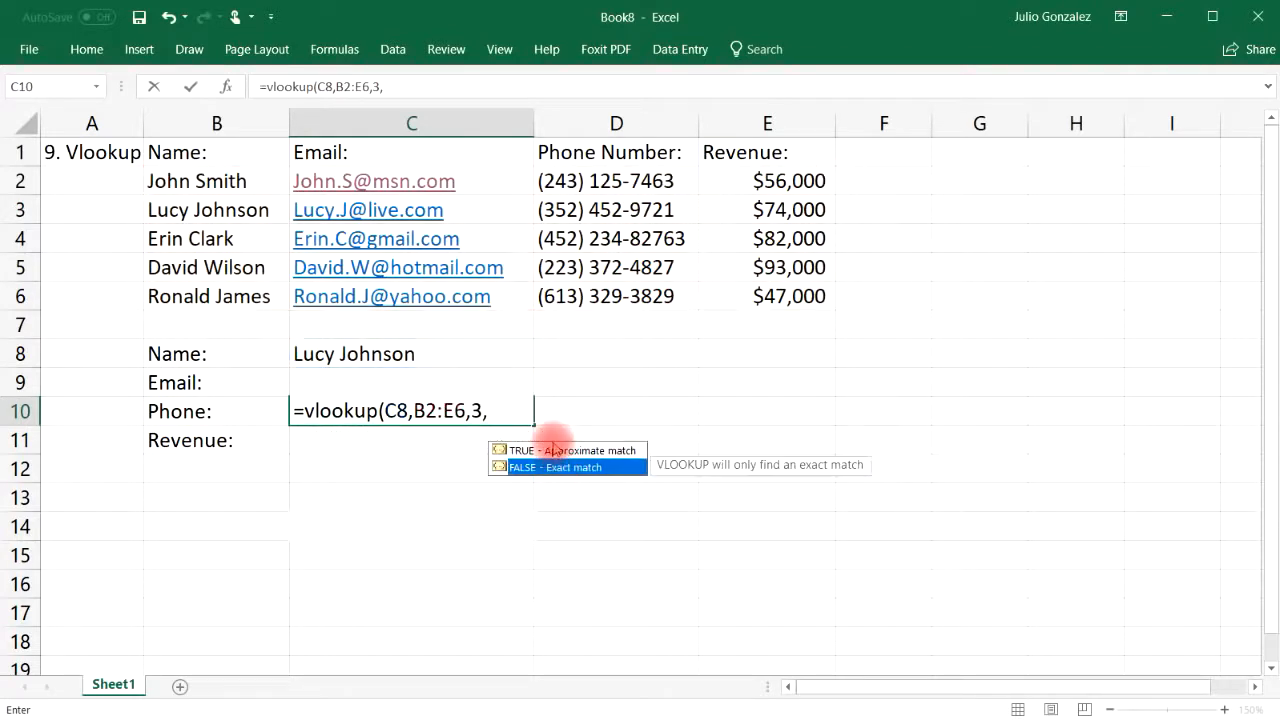
{"action": "left_click", "coordinate": [503, 410]}
{"action": "type", "text": "false)"}
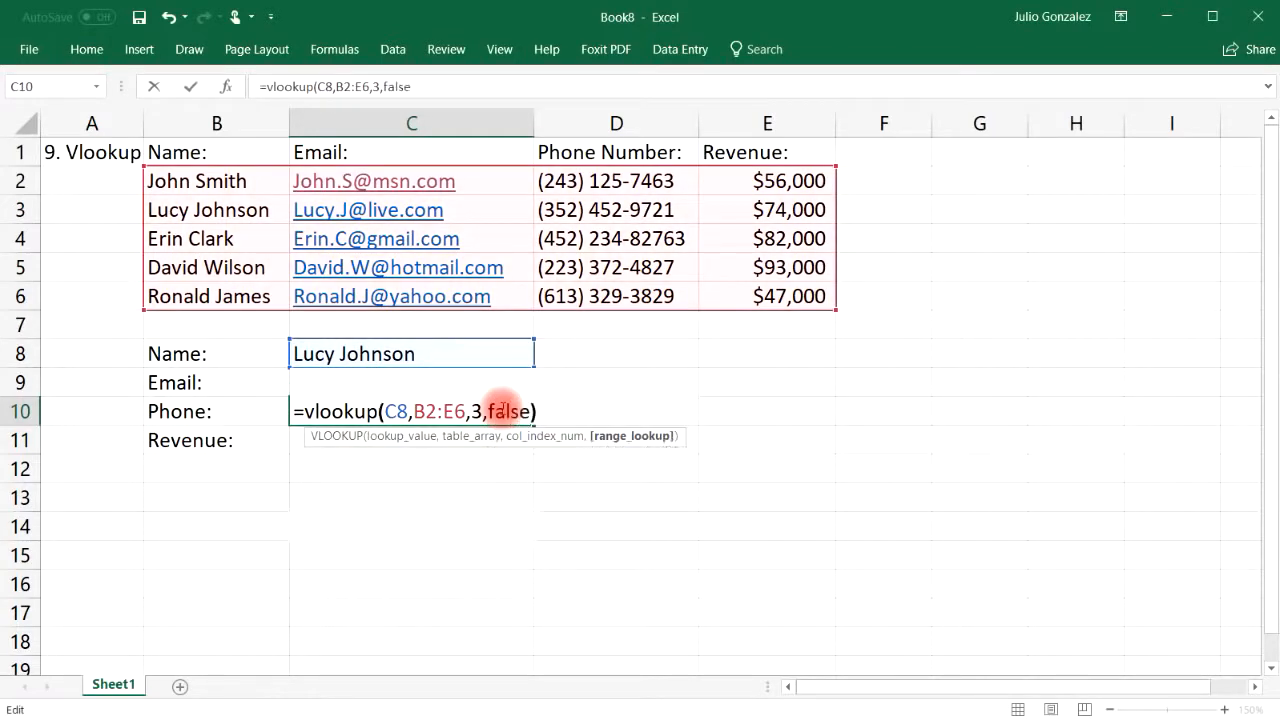
{"action": "key", "text": "Return"}
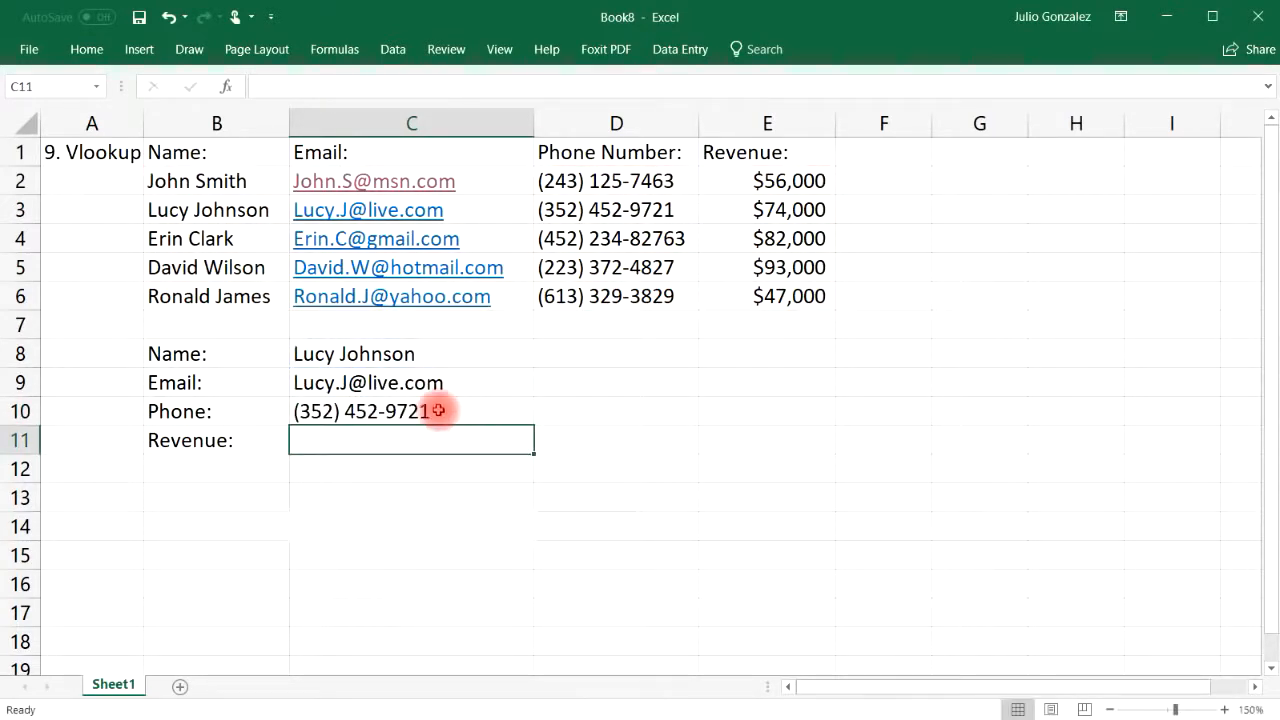
{"action": "left_click", "coordinate": [588, 212]}
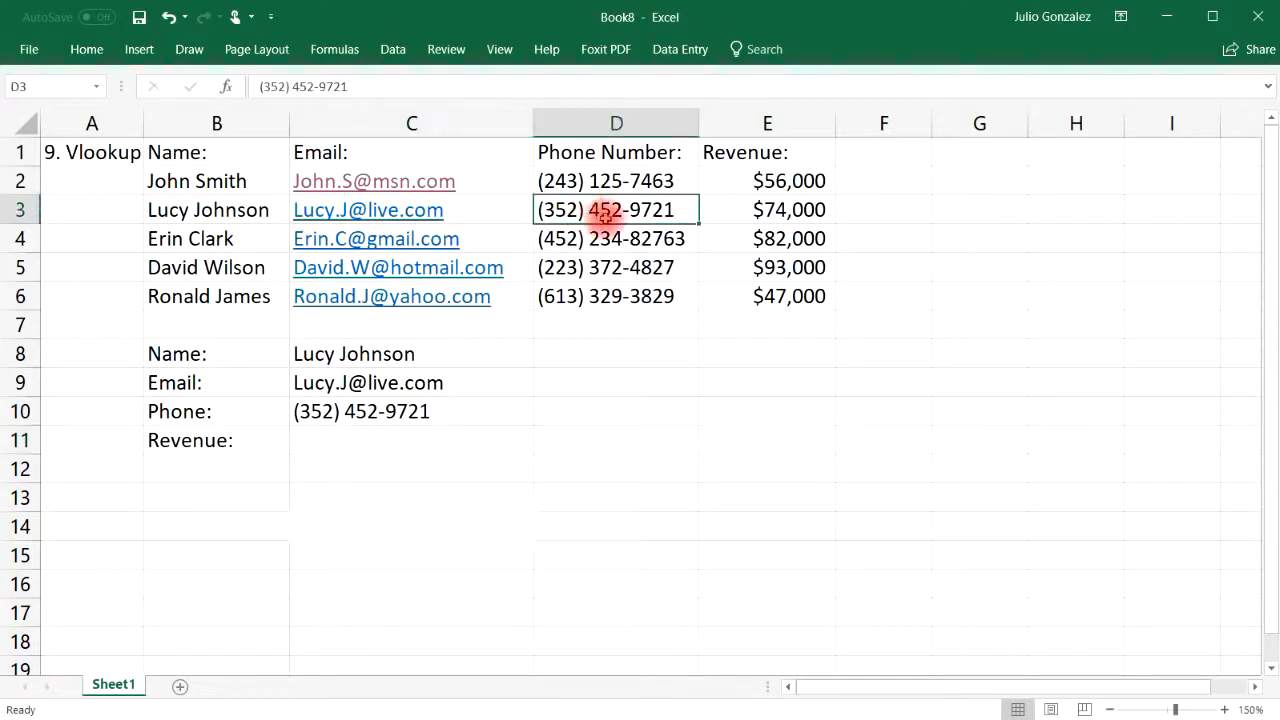
{"action": "left_click", "coordinate": [393, 435]}
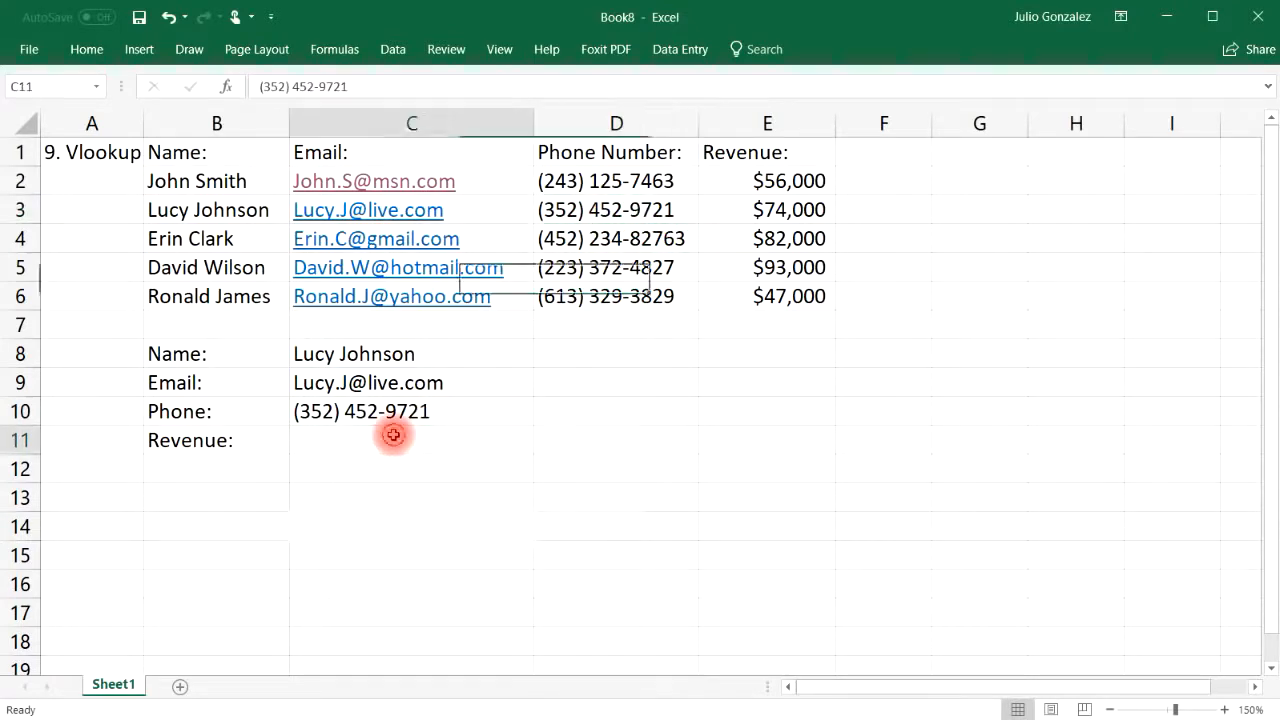
Enter =VLOOKUP(C8,B2:E6,4,FALSE) in C11, returning revenue 74000
{"action": "type", "text": "="}
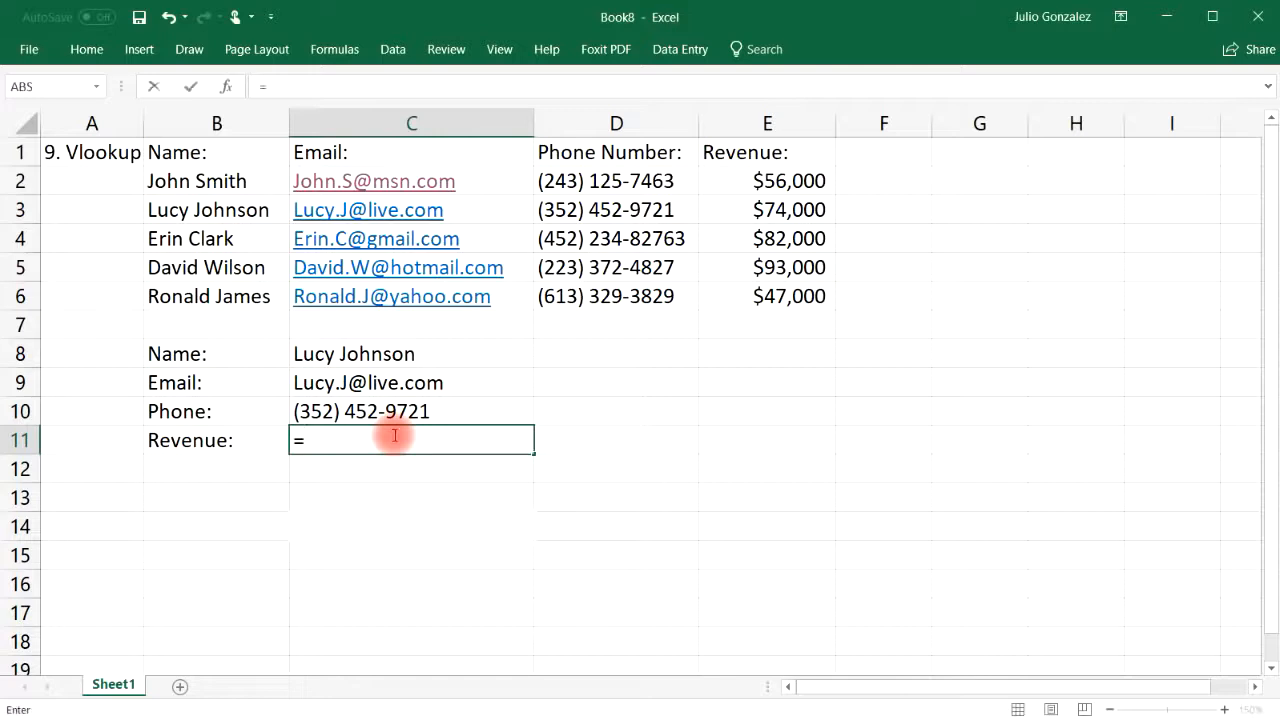
{"action": "type", "text": "vlooku"}
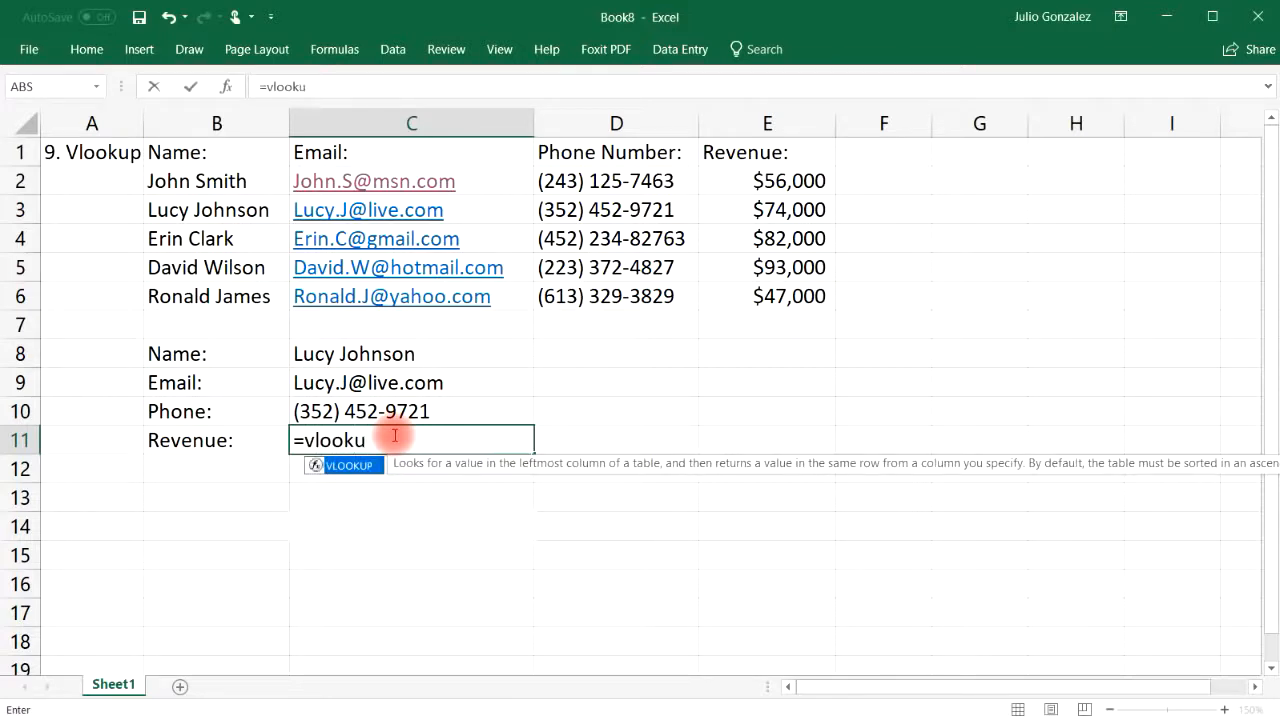
{"action": "type", "text": "p("}
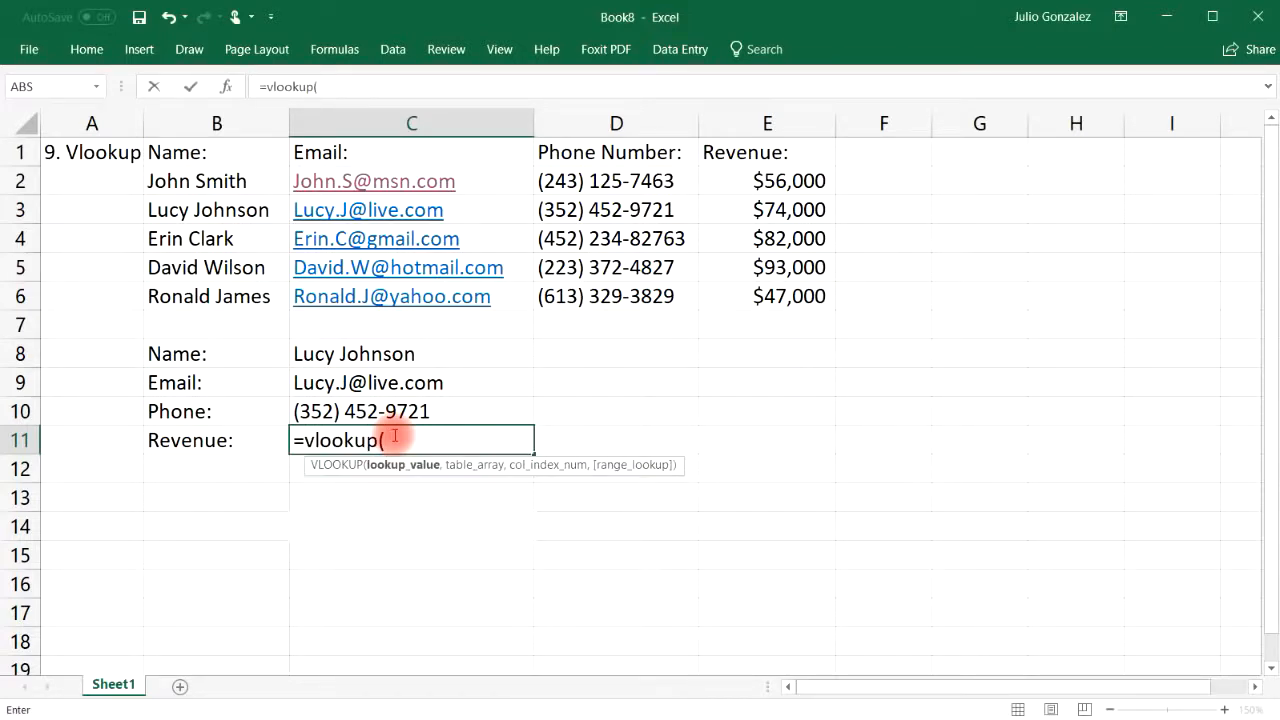
{"action": "left_click", "coordinate": [397, 354]}
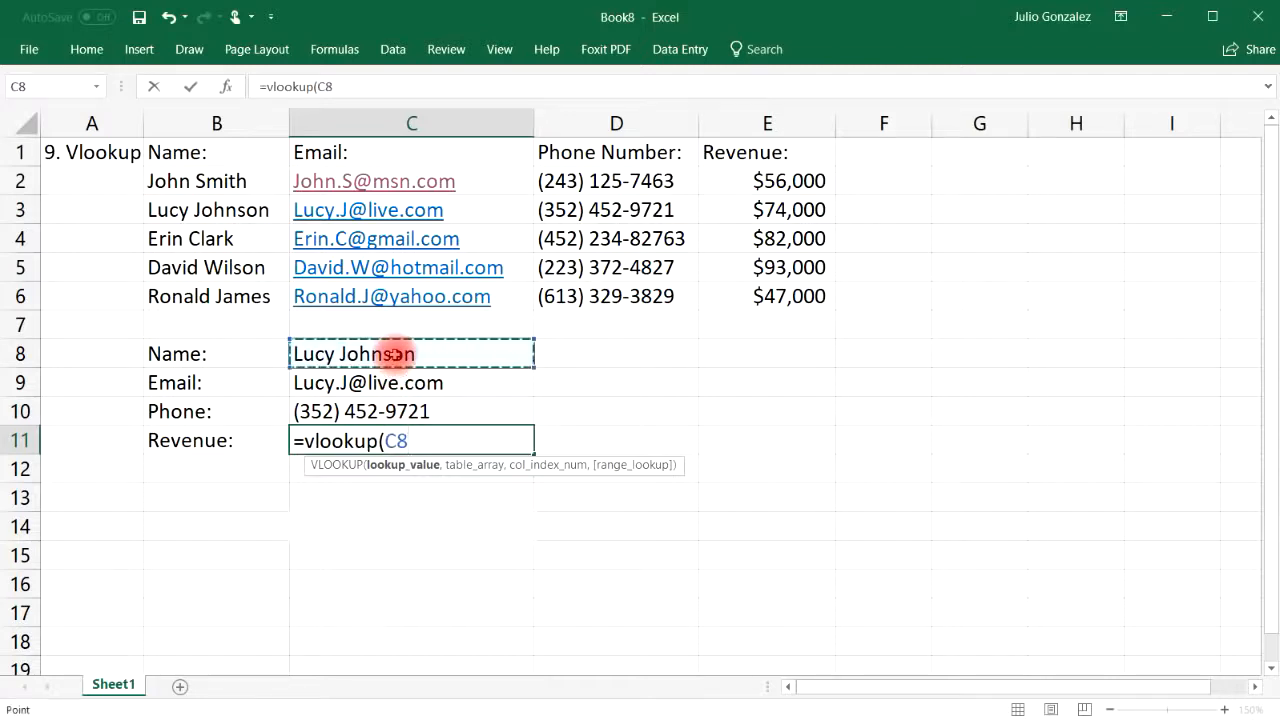
{"action": "type", "text": ","}
{"action": "left_click_drag", "start_coordinate": [215, 180], "coordinate": [772, 305]}
{"action": "type", "text": ","}
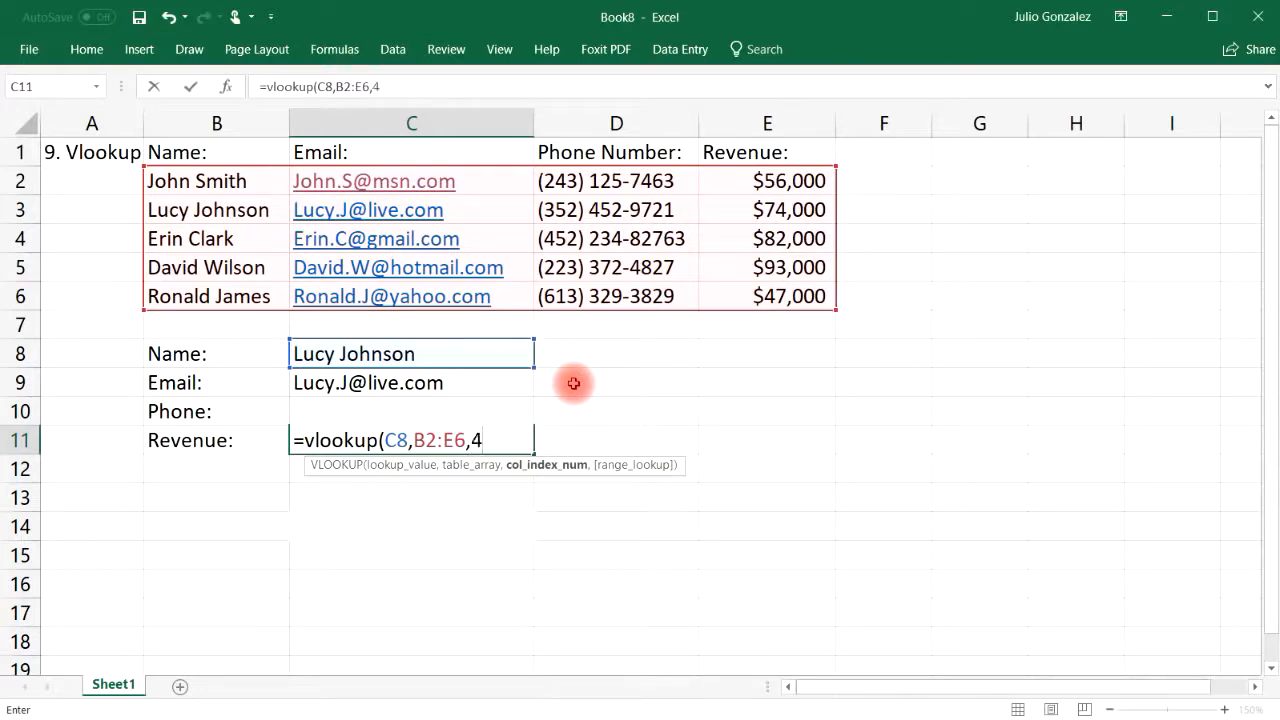
{"action": "type", "text": "4,"}
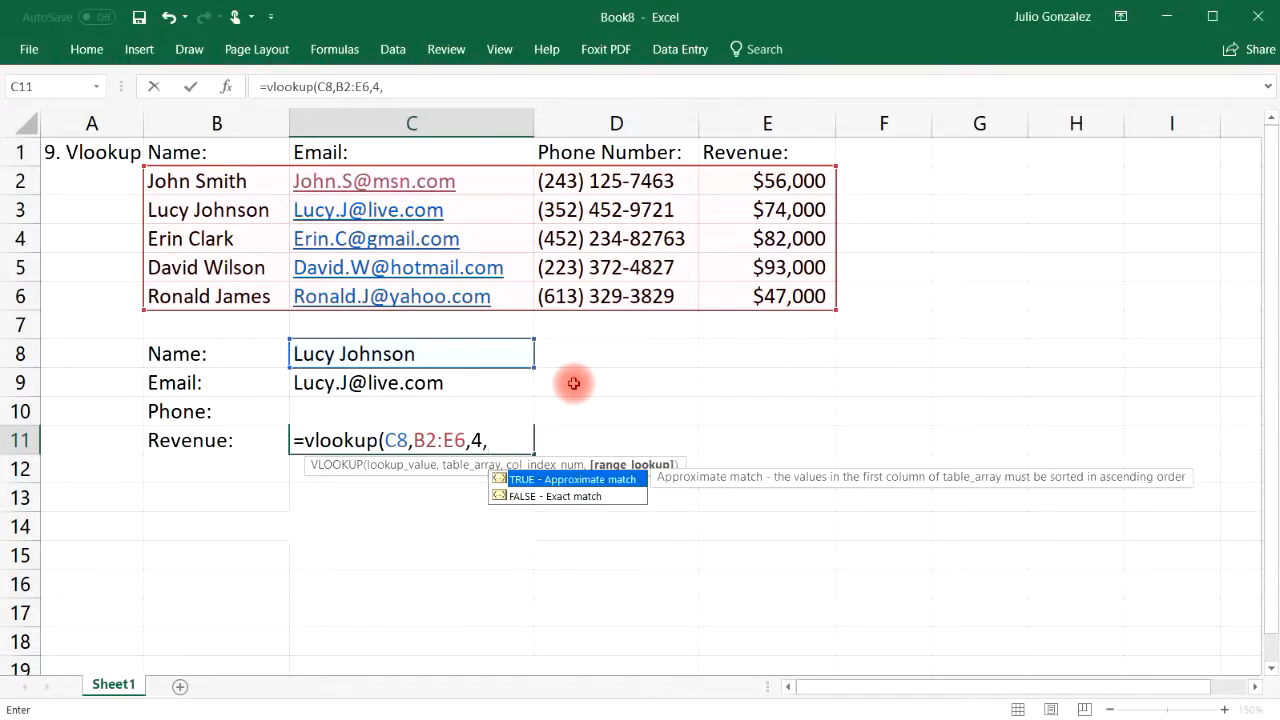
{"action": "type", "text": "false"}
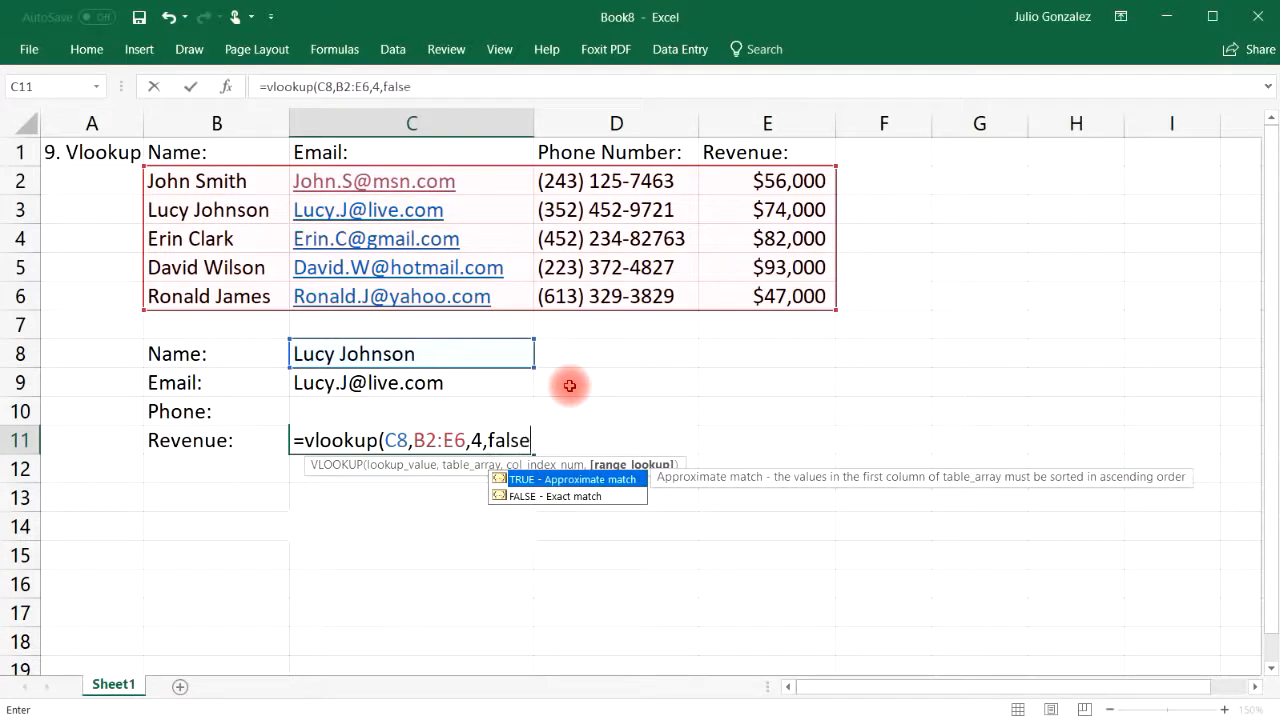
{"action": "type", "text": ")"}
{"action": "key", "text": "Return"}
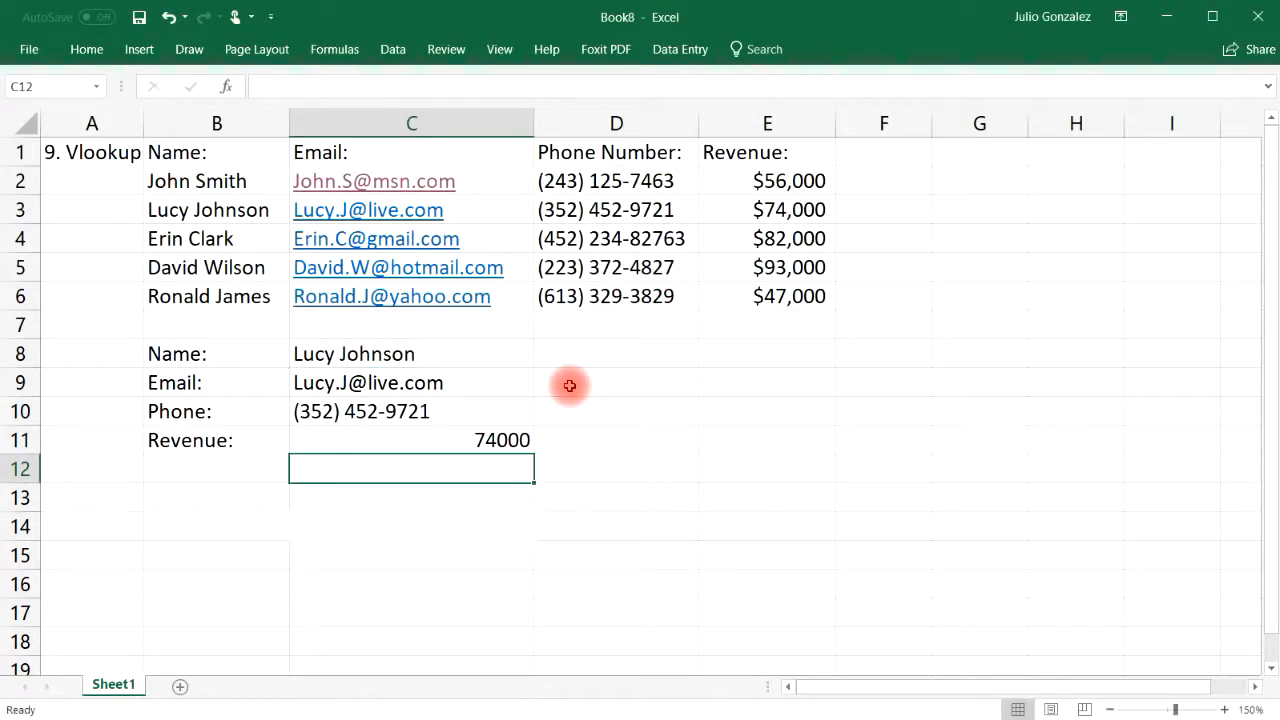
Format the C11 revenue as Currency with 0 decimal places, displaying $74,000
{"action": "left_click", "coordinate": [795, 212]}
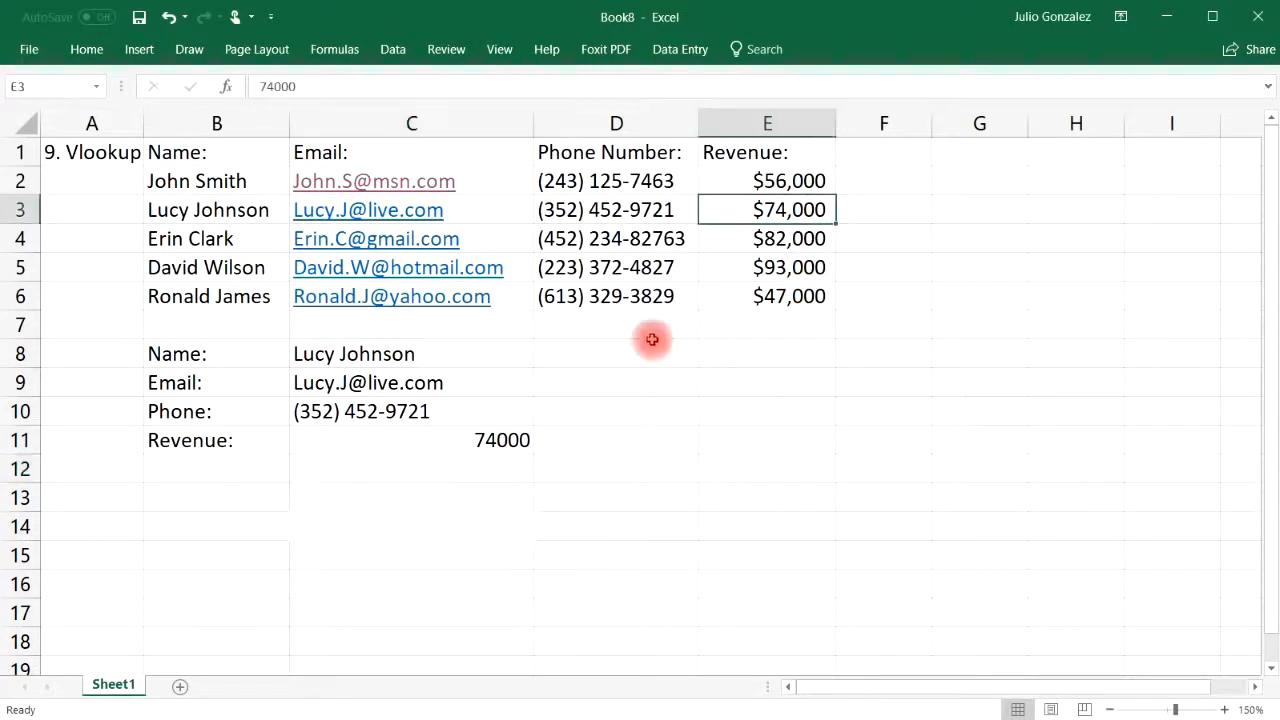
{"action": "left_click", "coordinate": [514, 440]}
{"action": "right_click", "coordinate": [514, 440]}
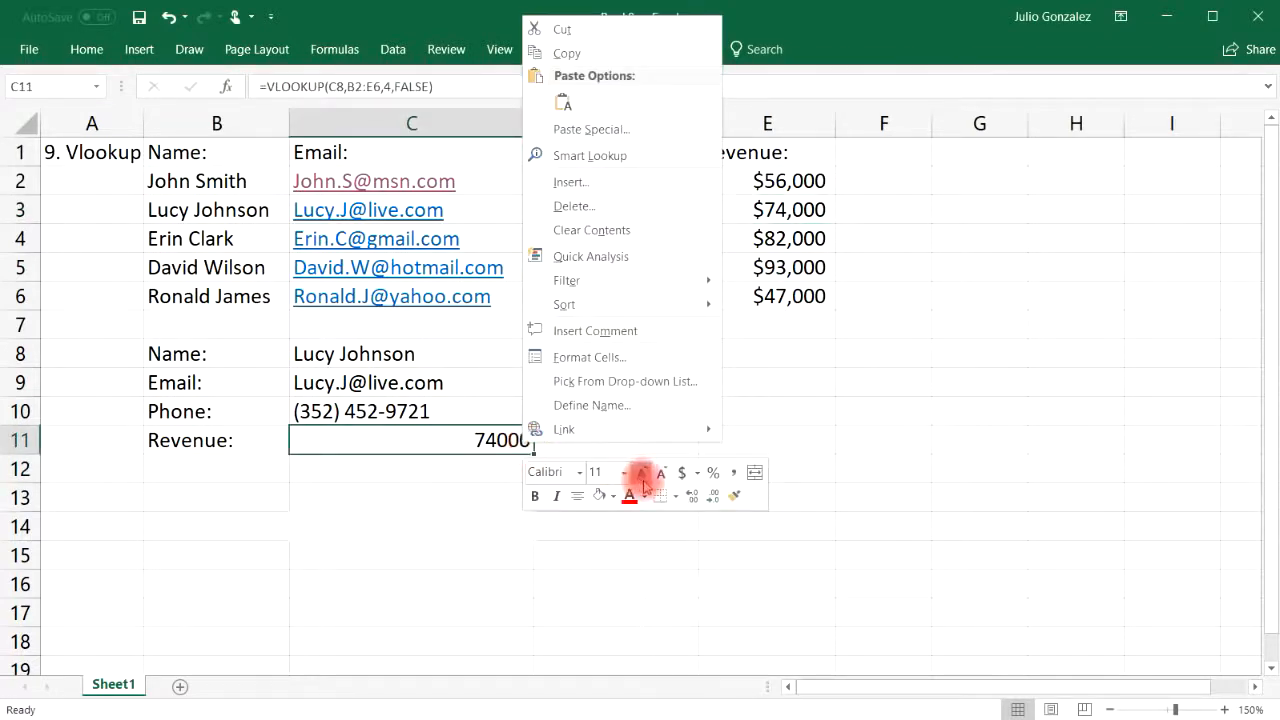
{"action": "left_click", "coordinate": [697, 473]}
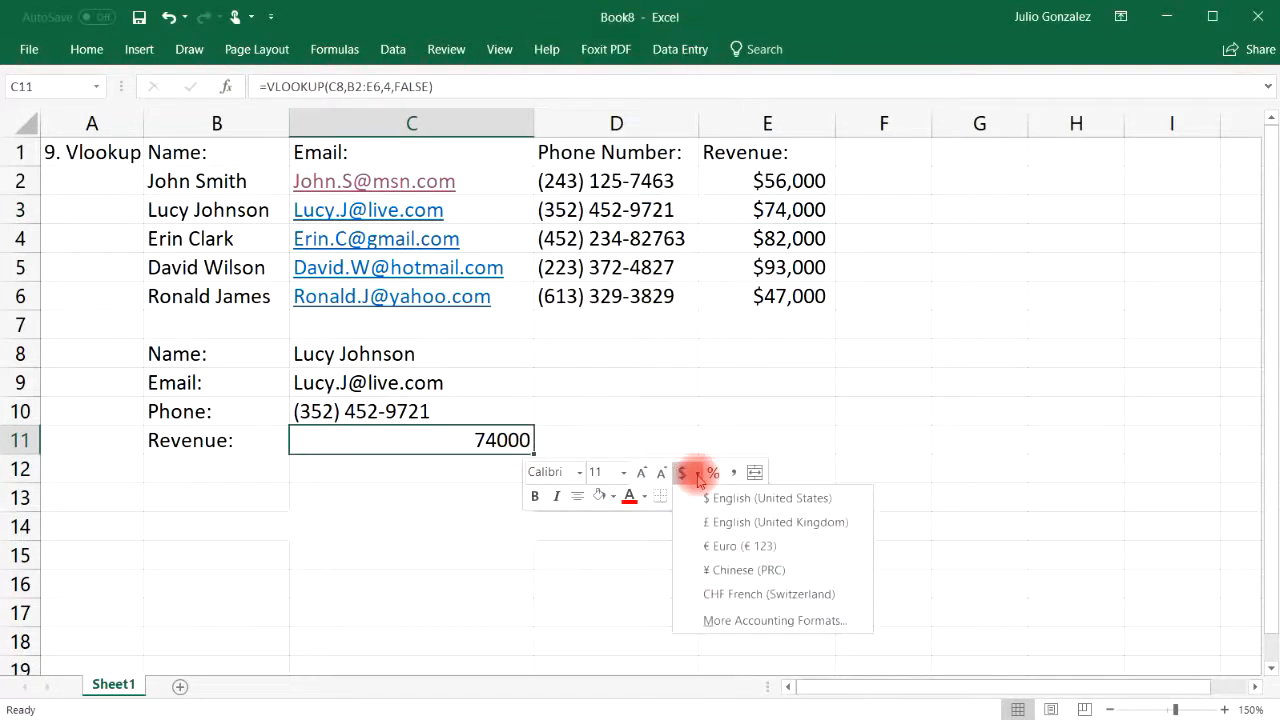
{"action": "left_click", "coordinate": [733, 621]}
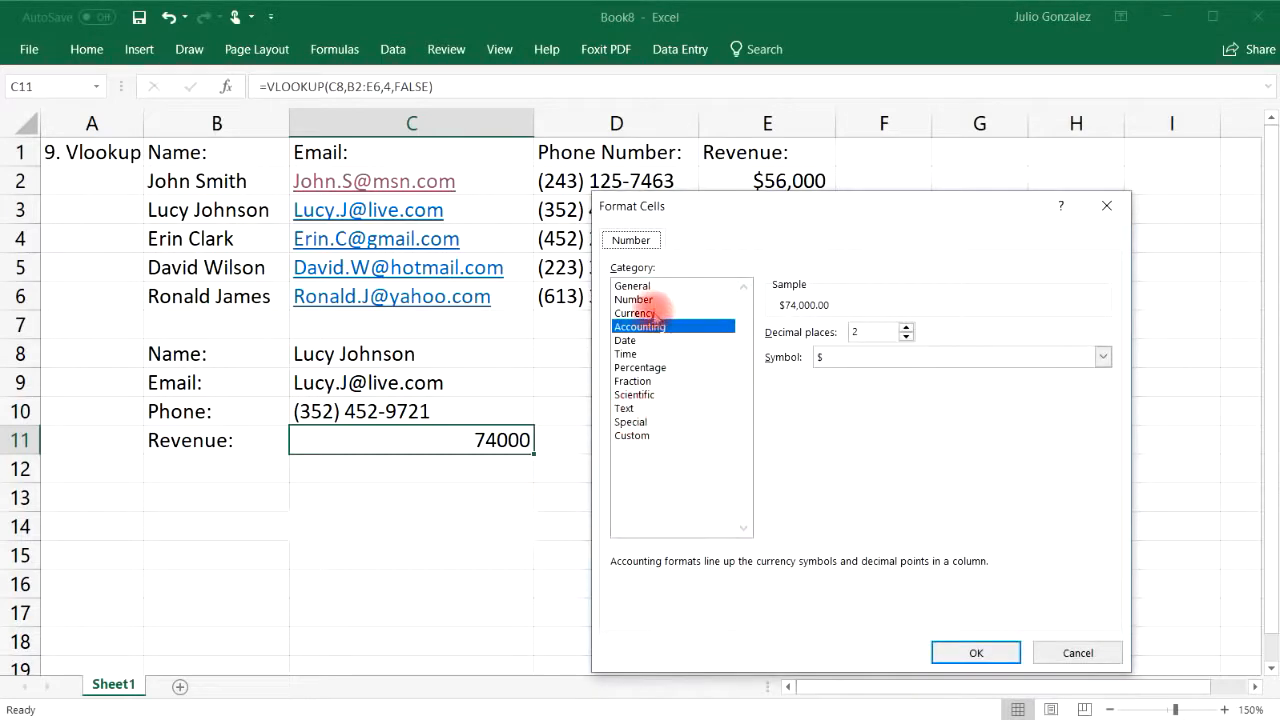
{"action": "left_click", "coordinate": [650, 313]}
{"action": "left_click", "coordinate": [906, 337]}
{"action": "left_click", "coordinate": [906, 337]}
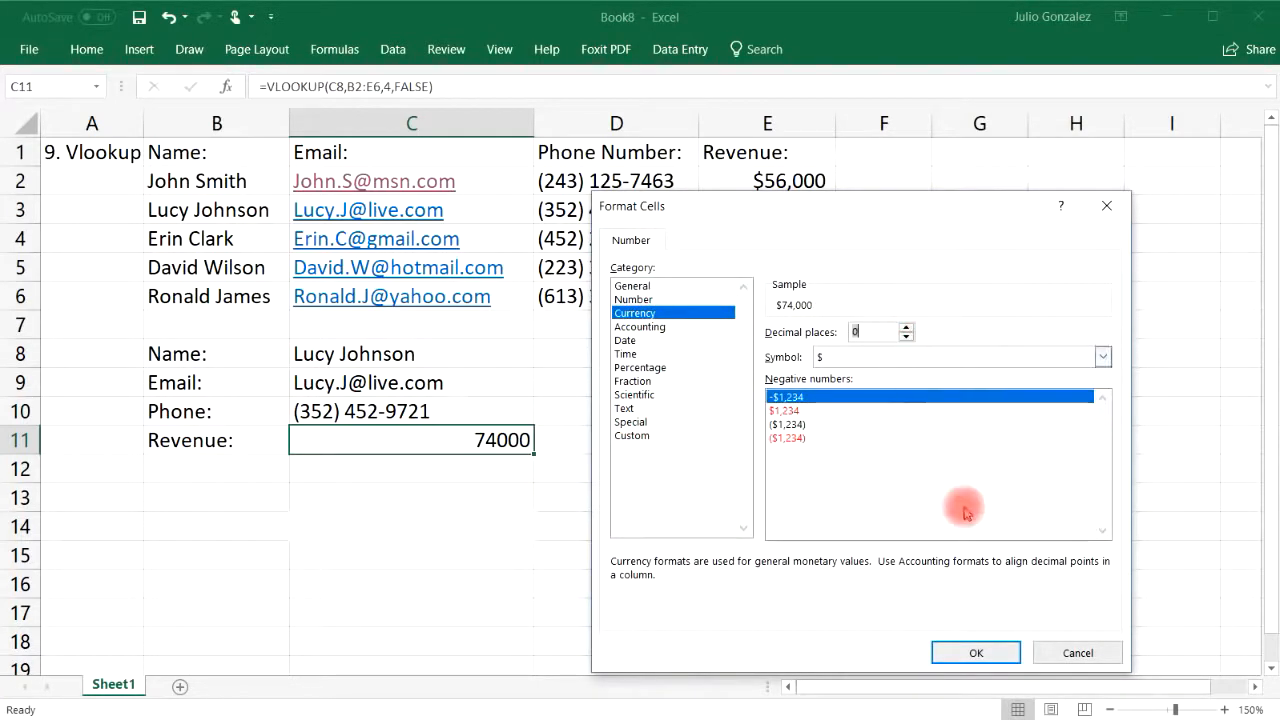
{"action": "left_click", "coordinate": [974, 652]}
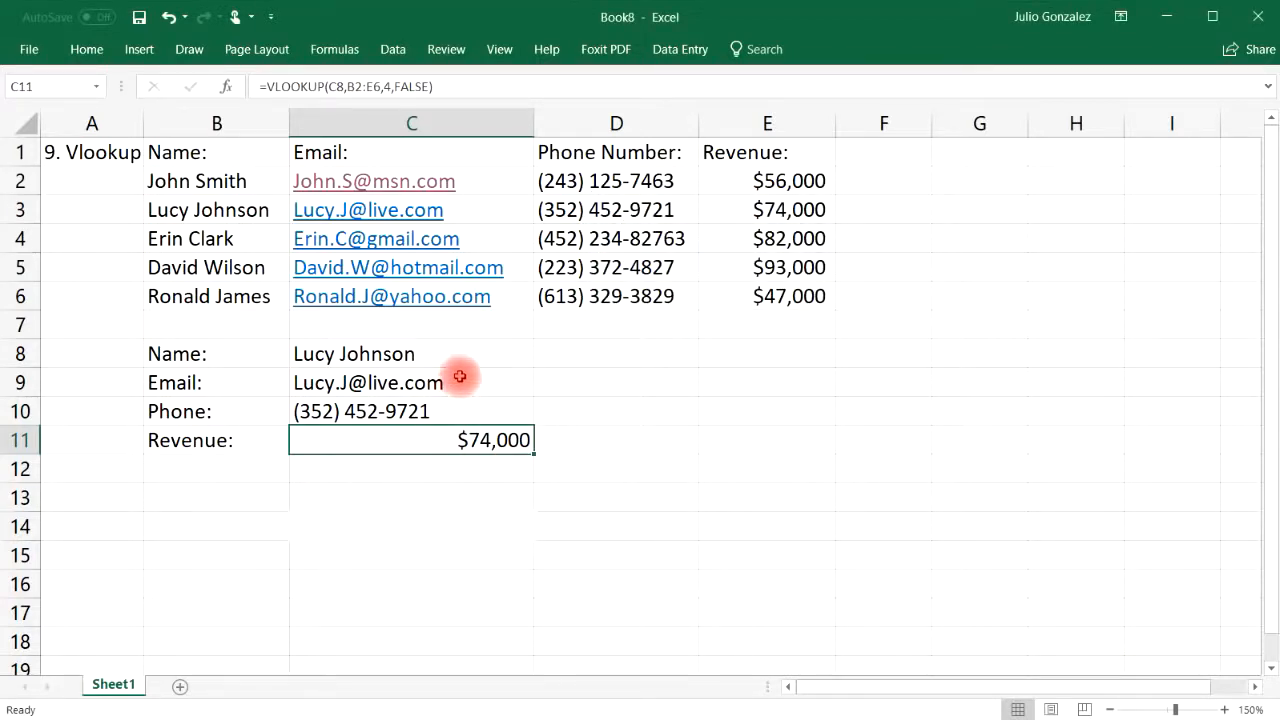
{"action": "double_click", "coordinate": [440, 352]}
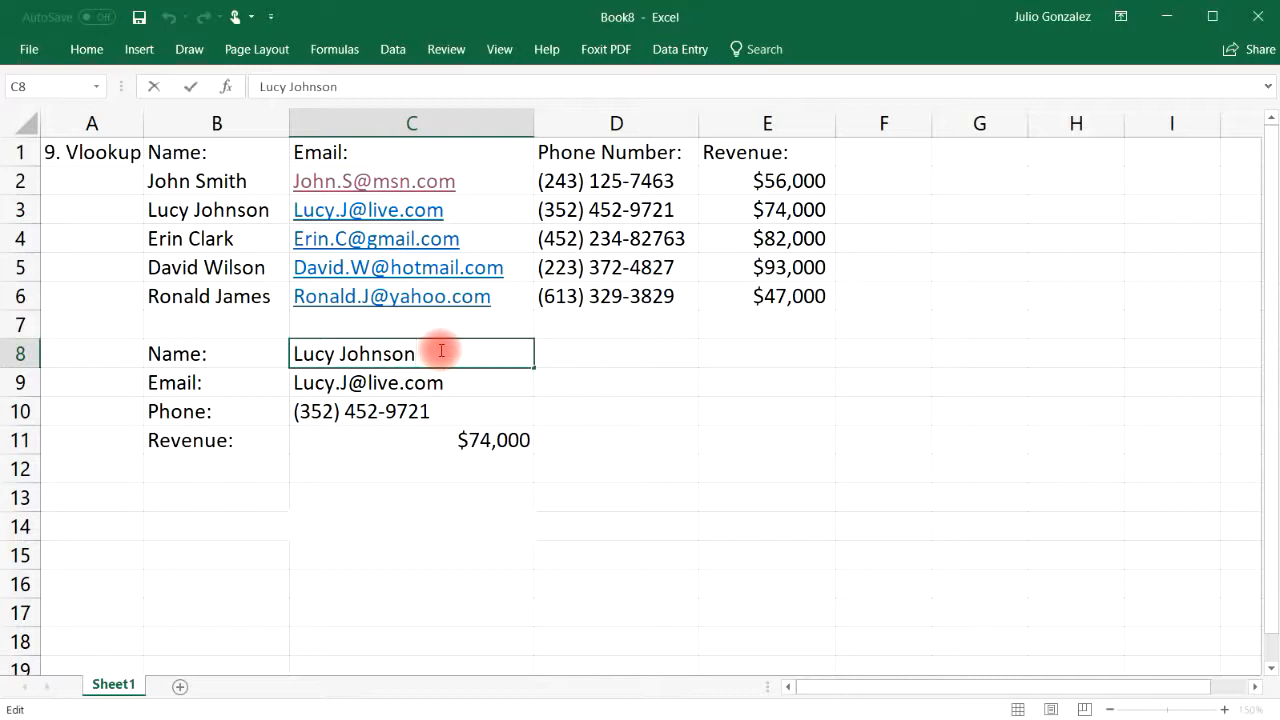
Replace the name in C8 with the third person's full name
{"action": "left_click_drag", "start_coordinate": [440, 352], "coordinate": [311, 350]}
{"action": "key", "text": "BackSpace"}
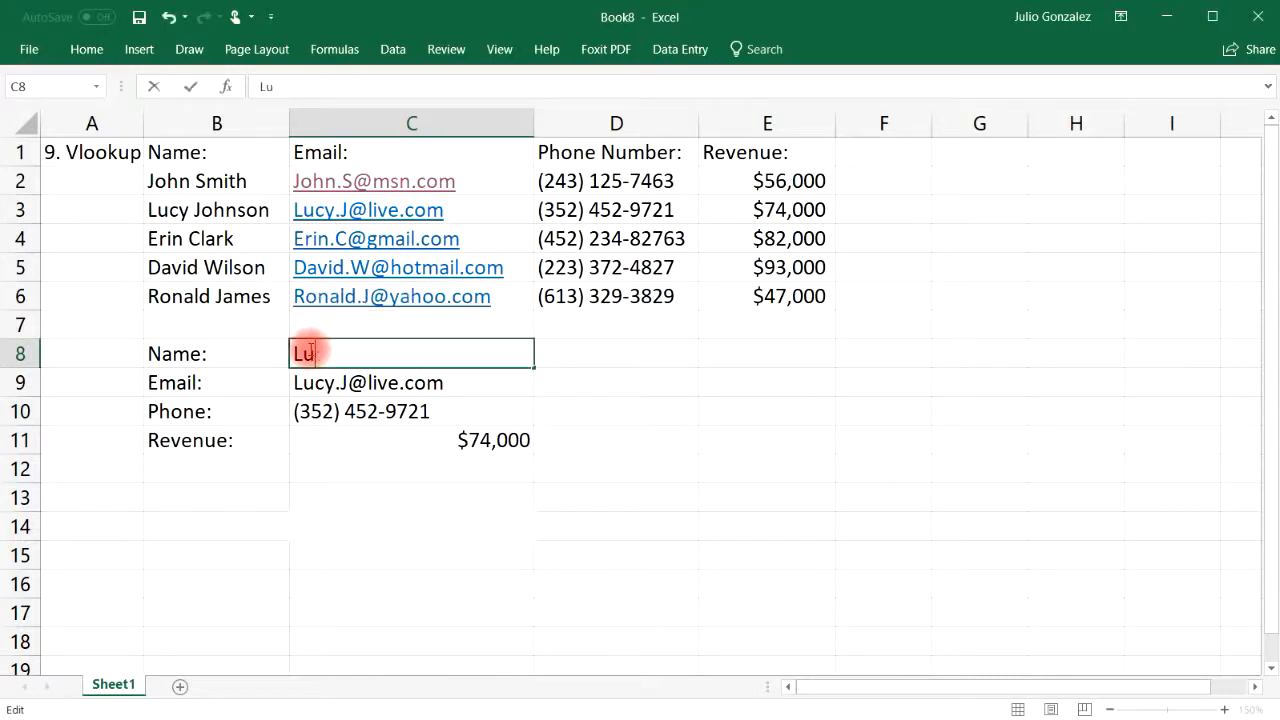
{"action": "key", "text": "Return"}
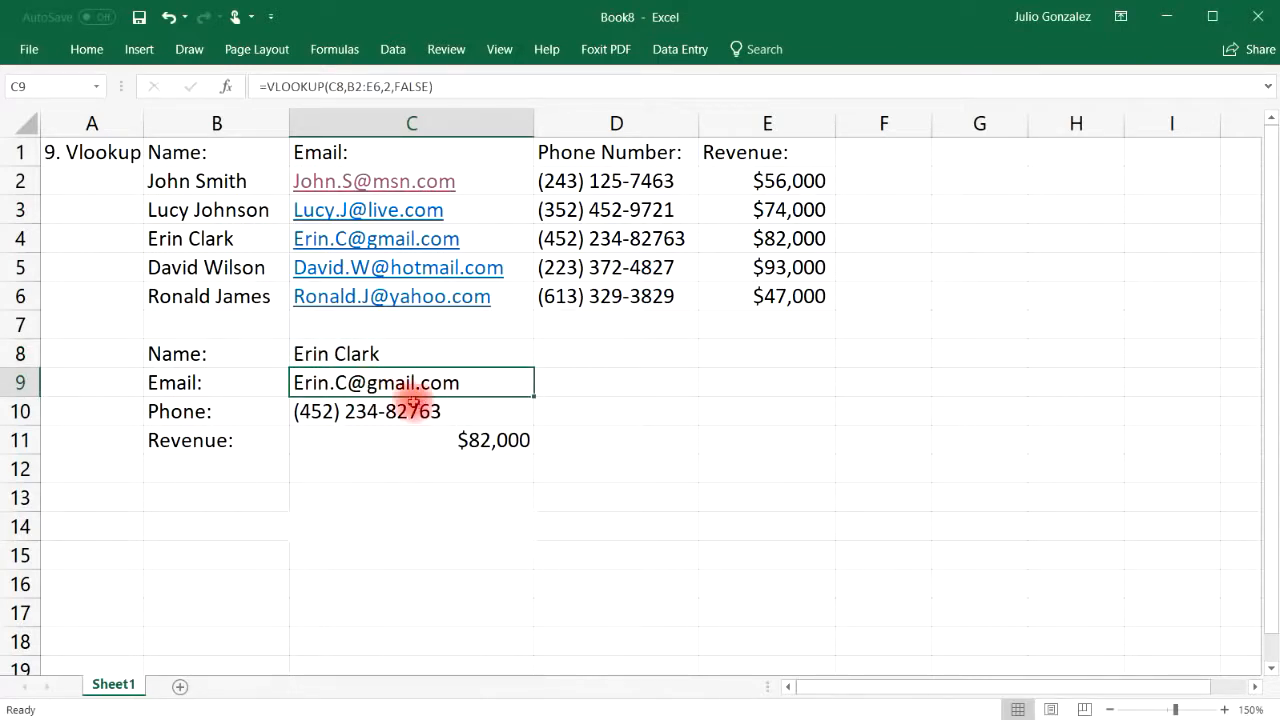
Check the returned phone and $82,000 revenue against the table, then widen column A
{"action": "left_click", "coordinate": [594, 238]}
{"action": "left_click", "coordinate": [789, 241]}
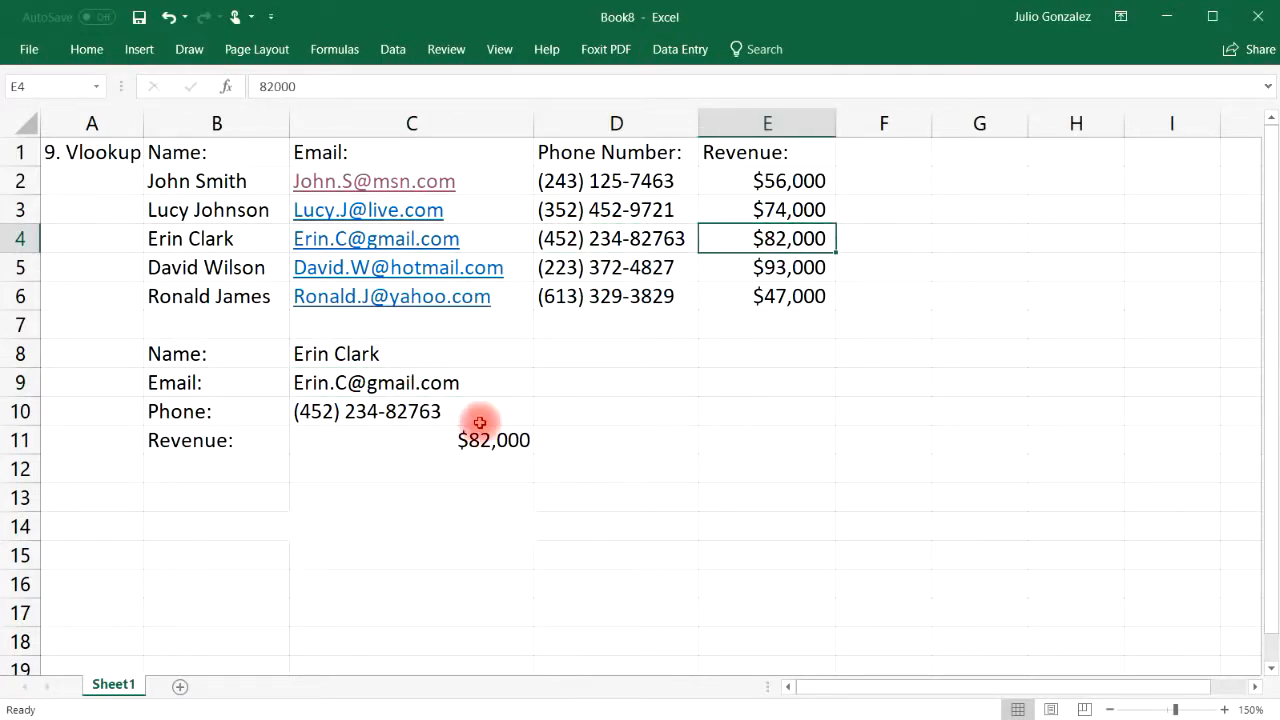
{"action": "left_click_drag", "start_coordinate": [143, 123], "coordinate": [220, 123]}
Retitle A1 as '10. Drop Down List' and widen column A to fit it
{"action": "left_click", "coordinate": [130, 152]}
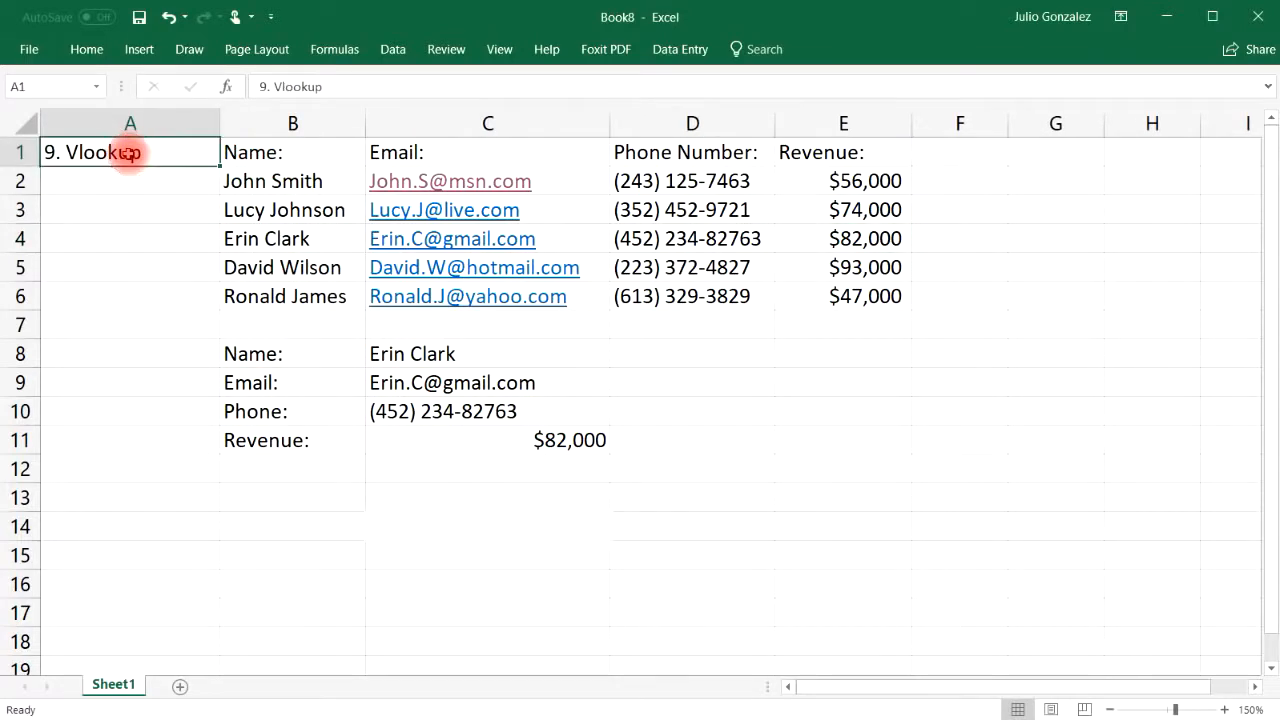
{"action": "type", "text": "10.  Drop Down List"}
{"action": "key", "text": "Return"}
{"action": "left_click_drag", "start_coordinate": [215, 122], "coordinate": [236, 122]}
{"action": "left_click", "coordinate": [594, 352]}
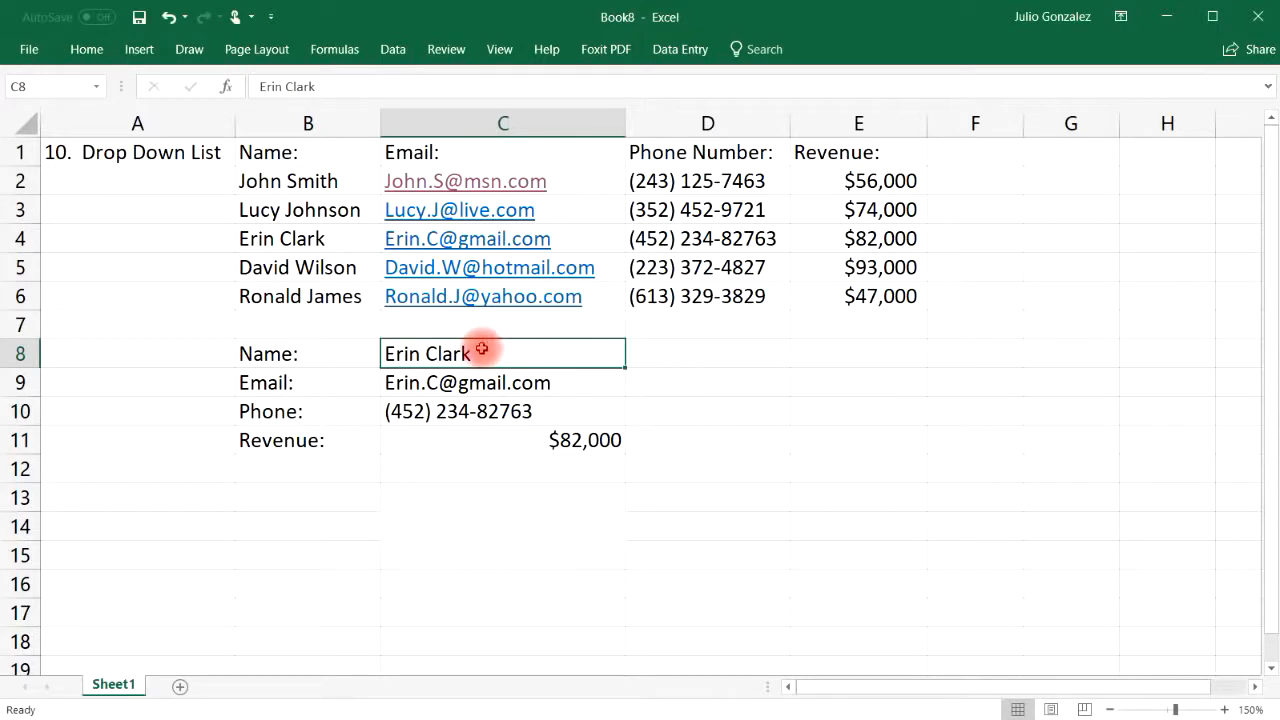
Give C8 a List data validation with source =$B$2:$B$6, the five names
{"action": "left_click", "coordinate": [389, 52]}
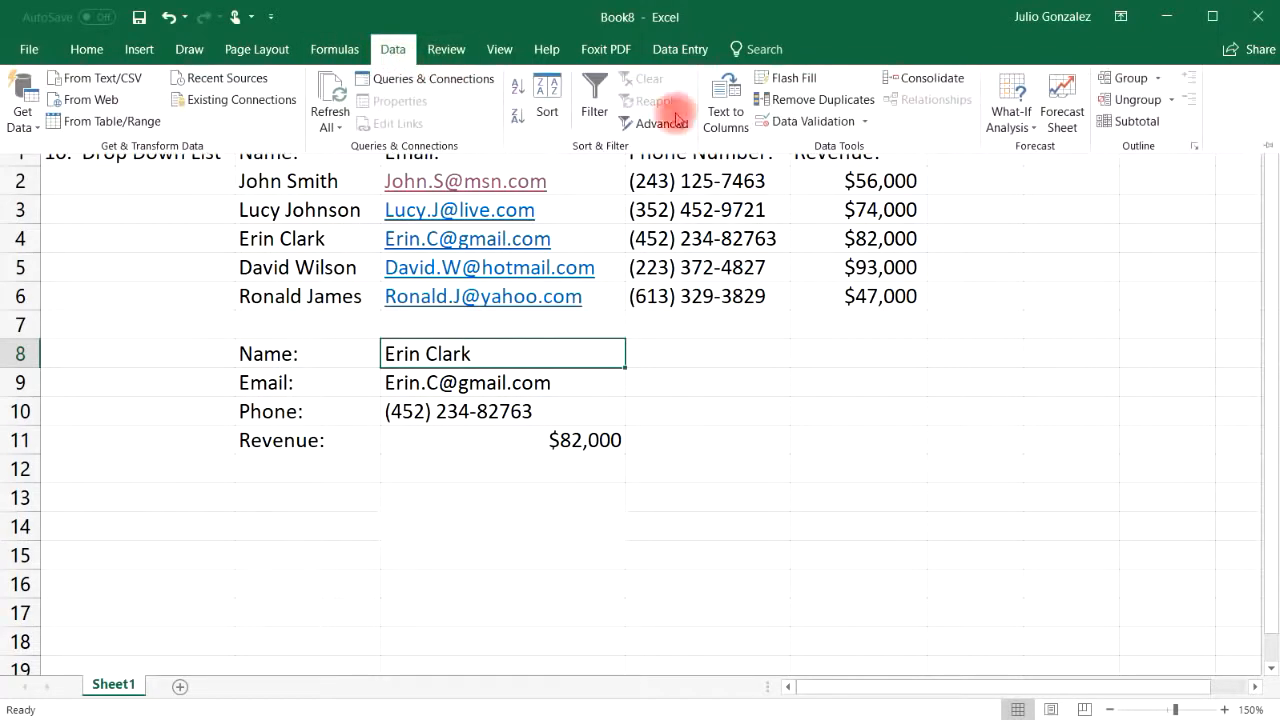
{"action": "left_click", "coordinate": [794, 122]}
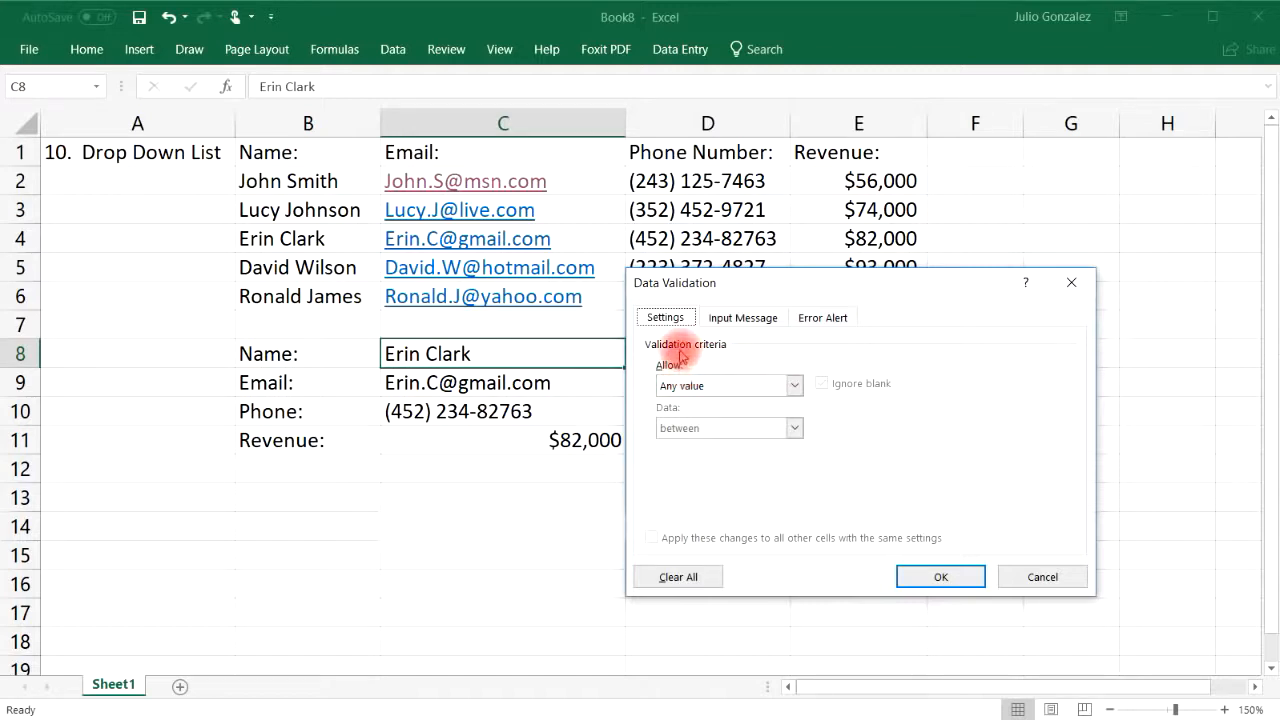
{"action": "left_click", "coordinate": [794, 385]}
{"action": "left_click", "coordinate": [767, 445]}
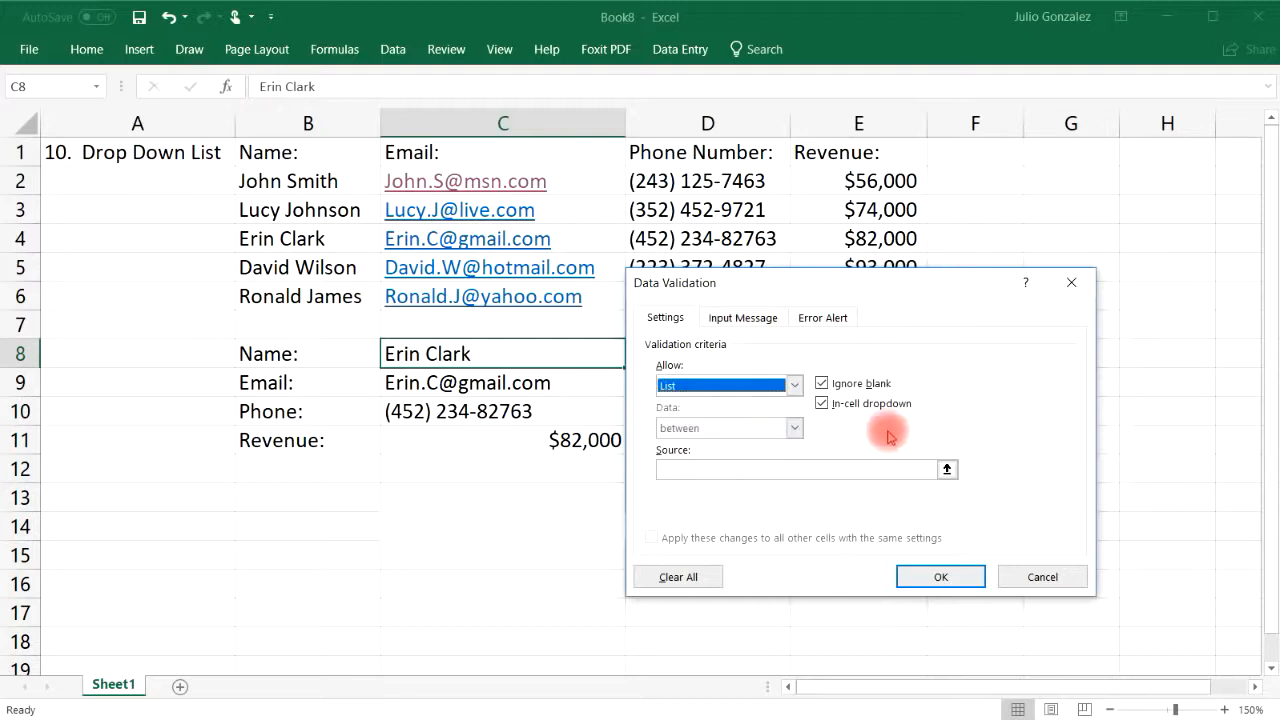
{"action": "left_click", "coordinate": [800, 471]}
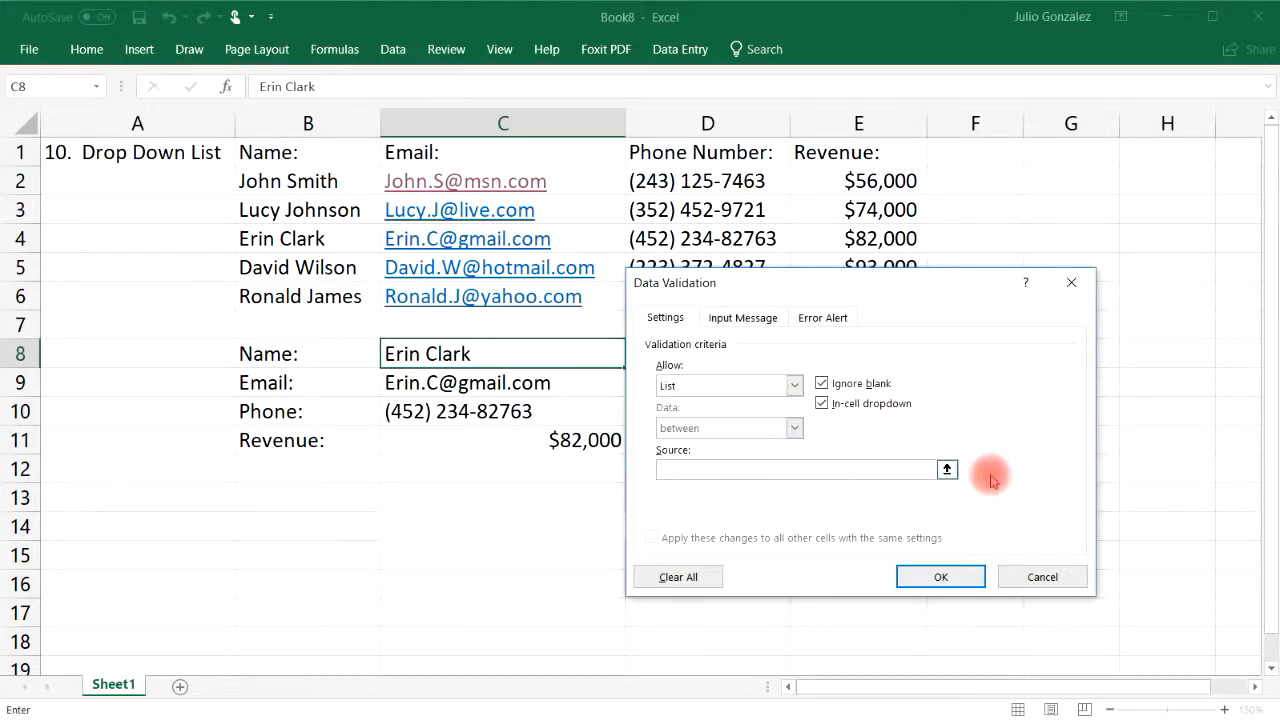
{"action": "left_click", "coordinate": [946, 469]}
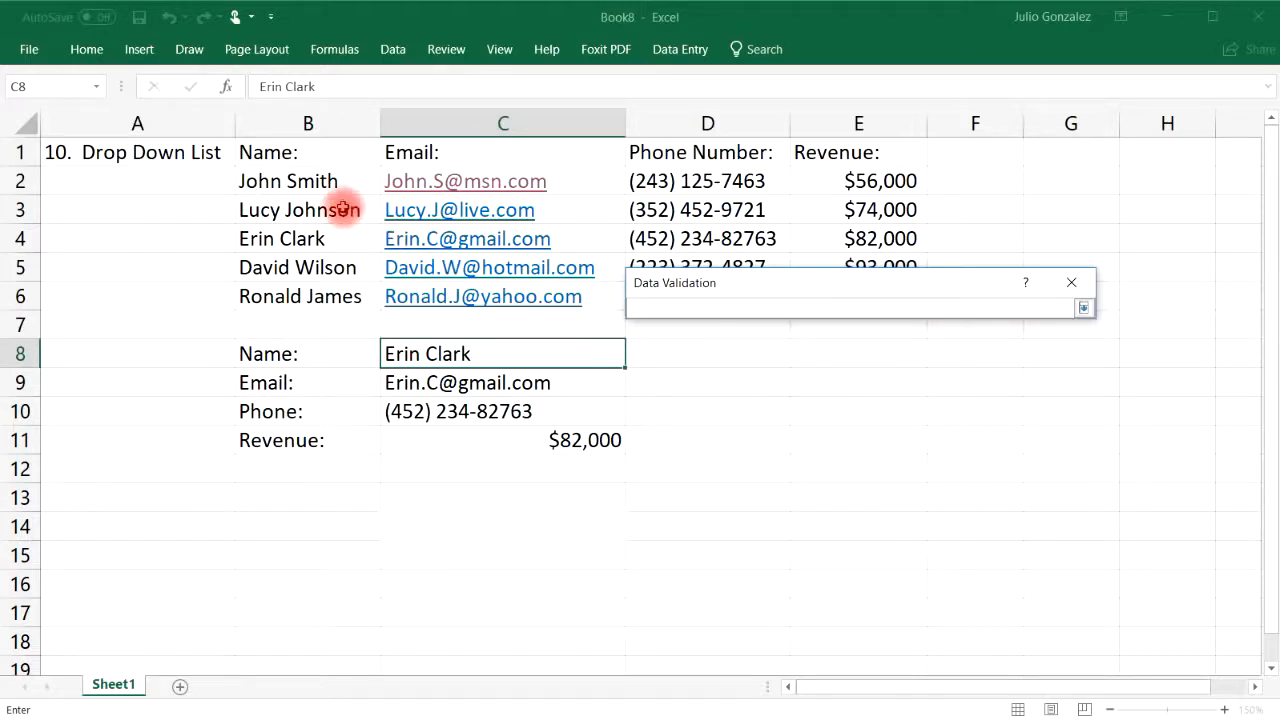
{"action": "left_click_drag", "start_coordinate": [323, 181], "coordinate": [337, 296]}
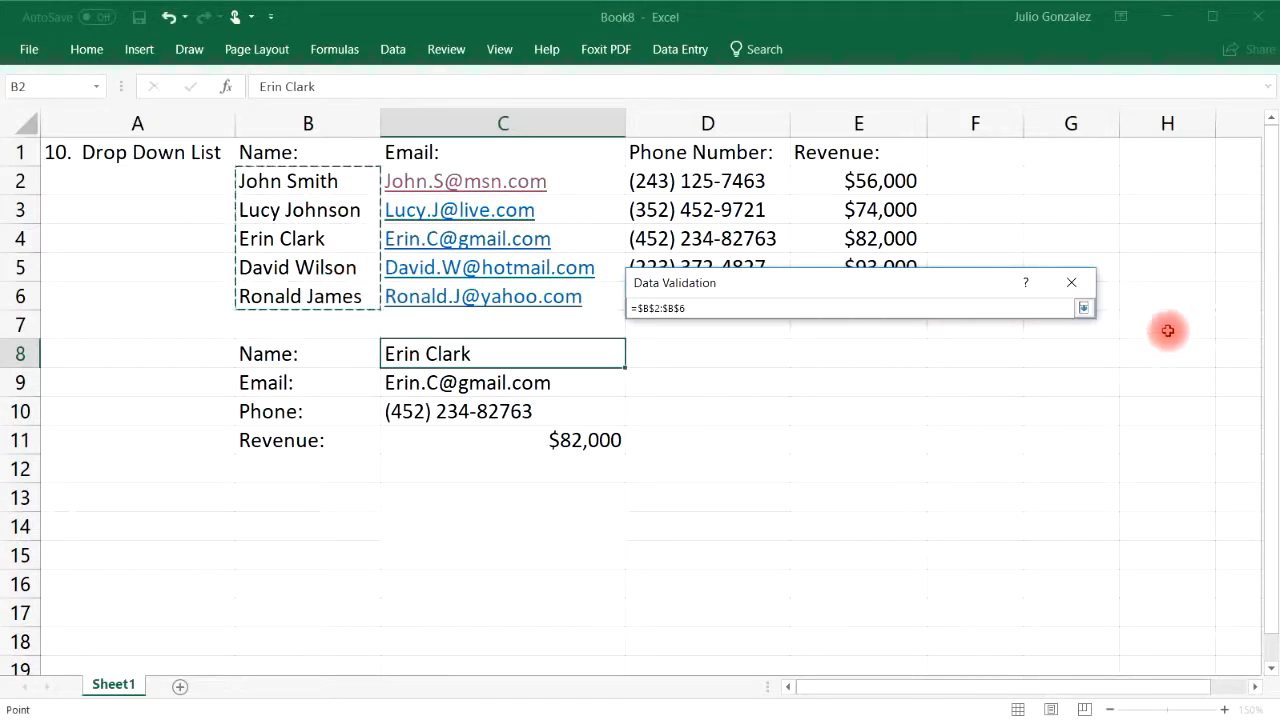
{"action": "key", "text": "Return"}
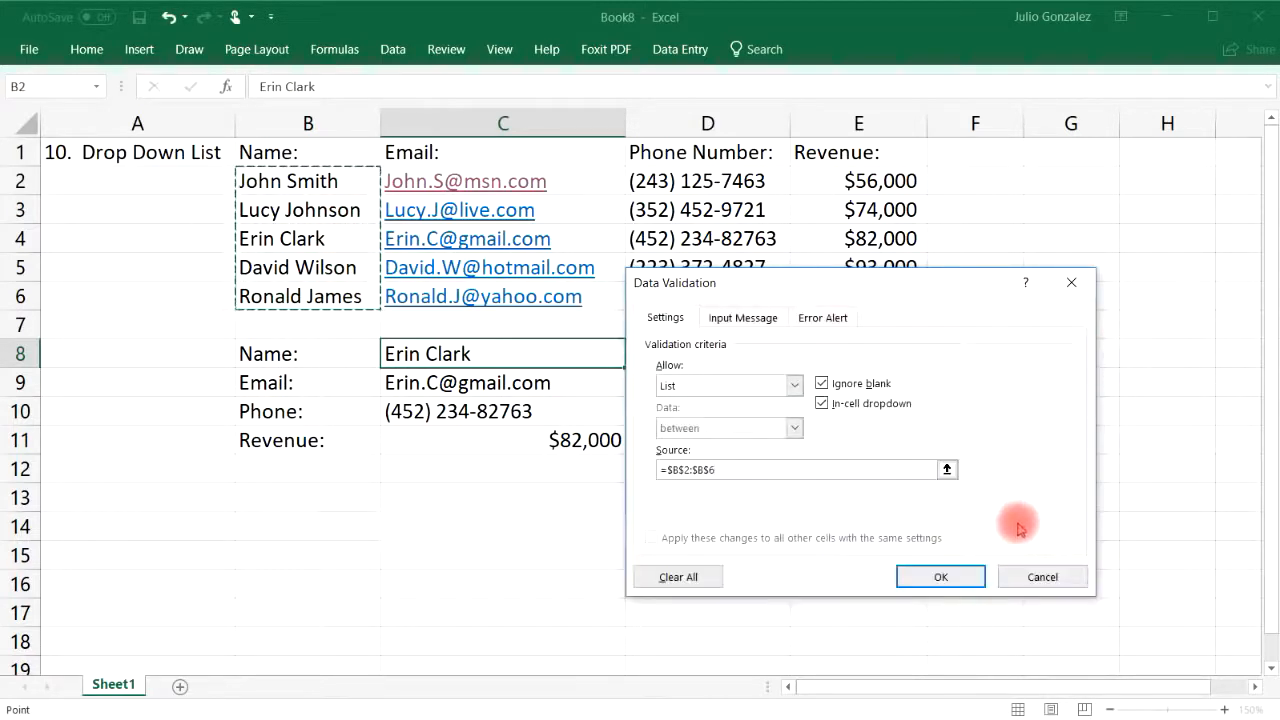
{"action": "left_click", "coordinate": [943, 576]}
Try each of the five names in the C8 drop-down, ending on the fifth ($47,000)
{"action": "left_click", "coordinate": [634, 358]}
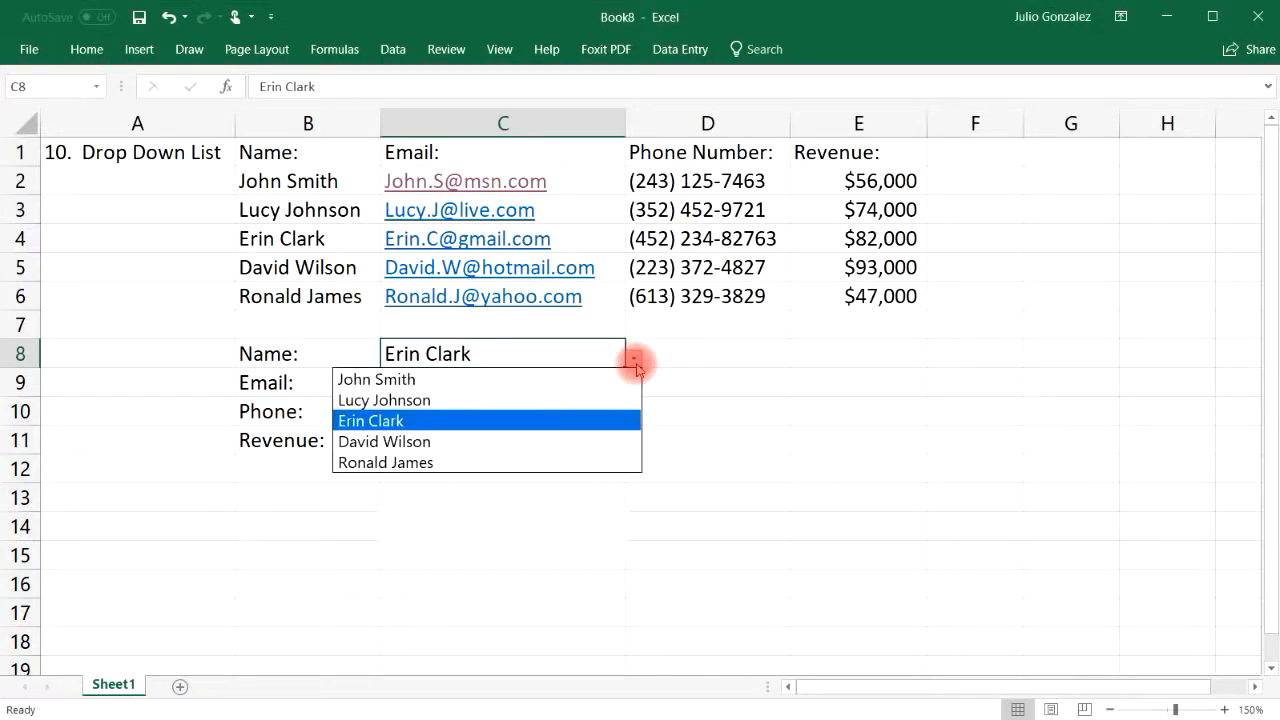
{"action": "left_click", "coordinate": [614, 378]}
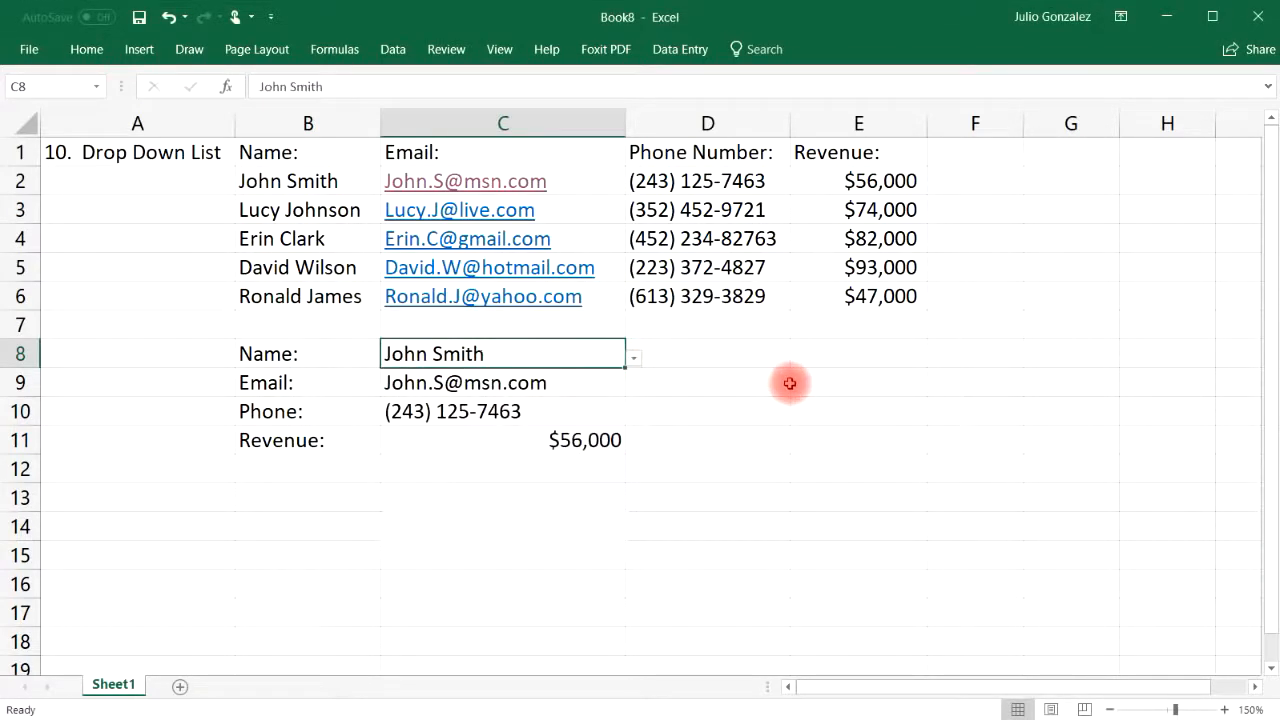
{"action": "left_click", "coordinate": [634, 358]}
{"action": "left_click", "coordinate": [586, 399]}
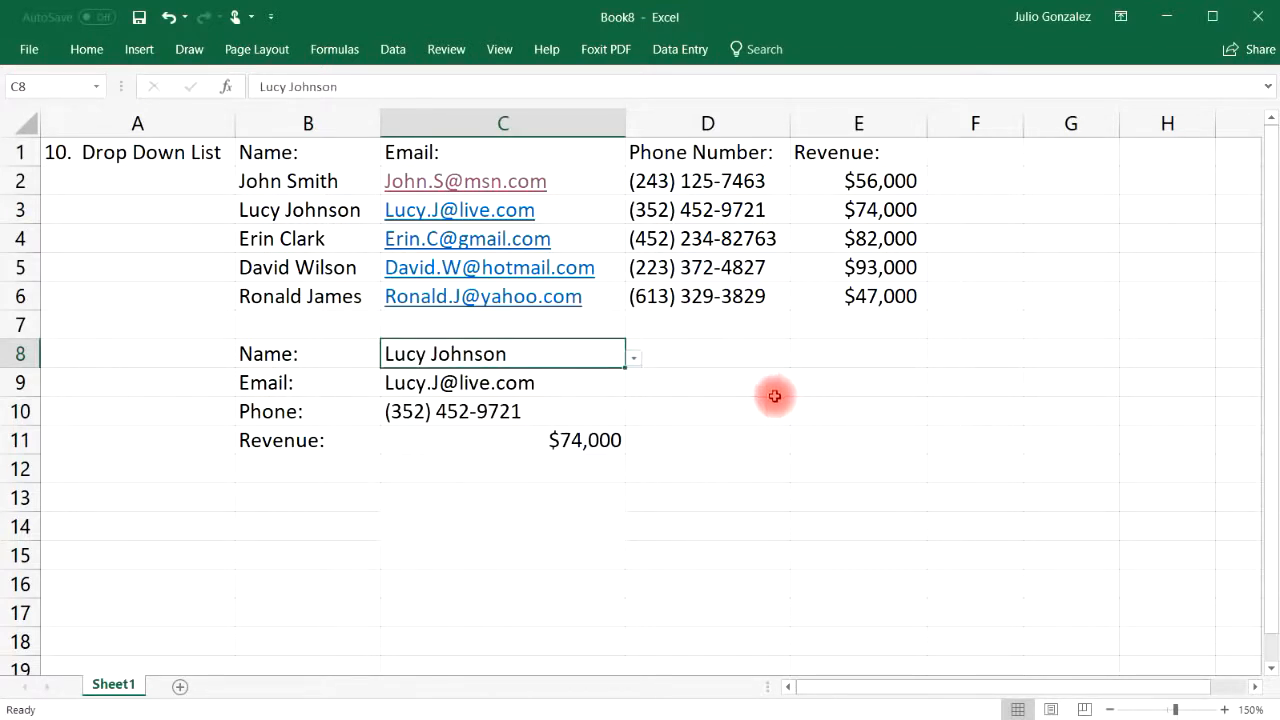
{"action": "left_click", "coordinate": [632, 360]}
{"action": "left_click", "coordinate": [568, 421]}
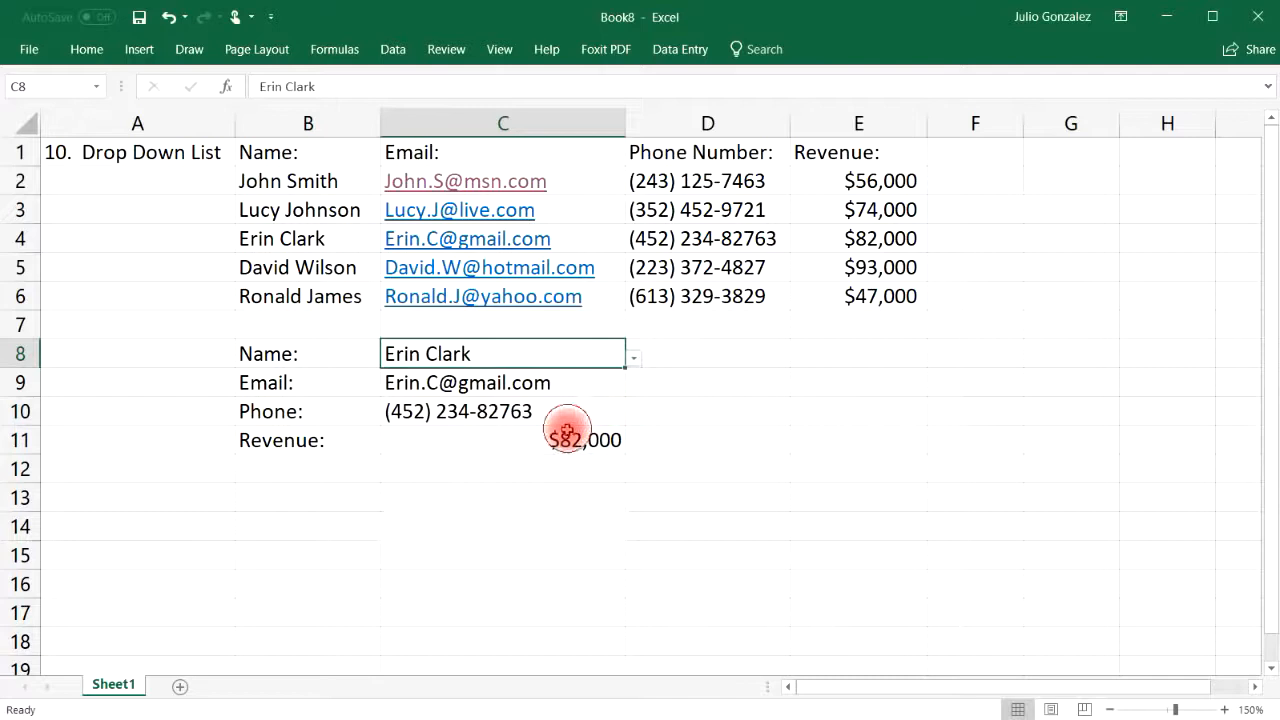
{"action": "left_click", "coordinate": [636, 360]}
{"action": "left_click", "coordinate": [586, 440]}
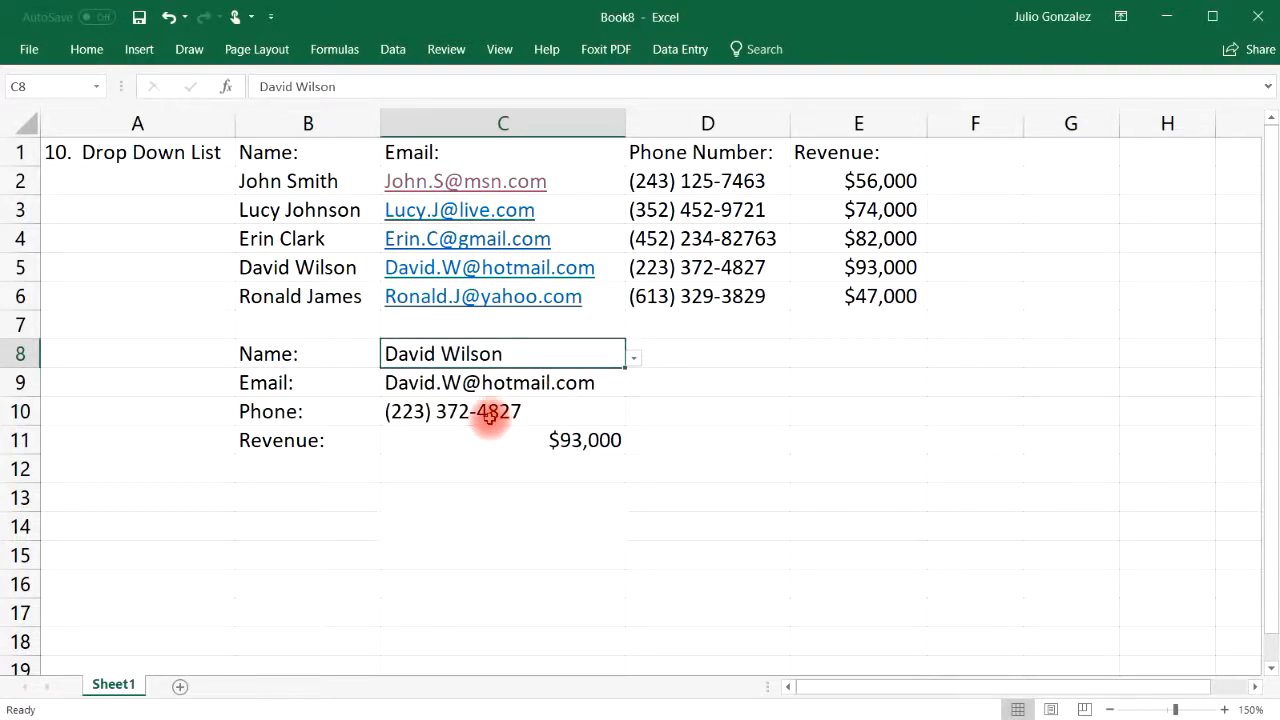
{"action": "left_click", "coordinate": [634, 360]}
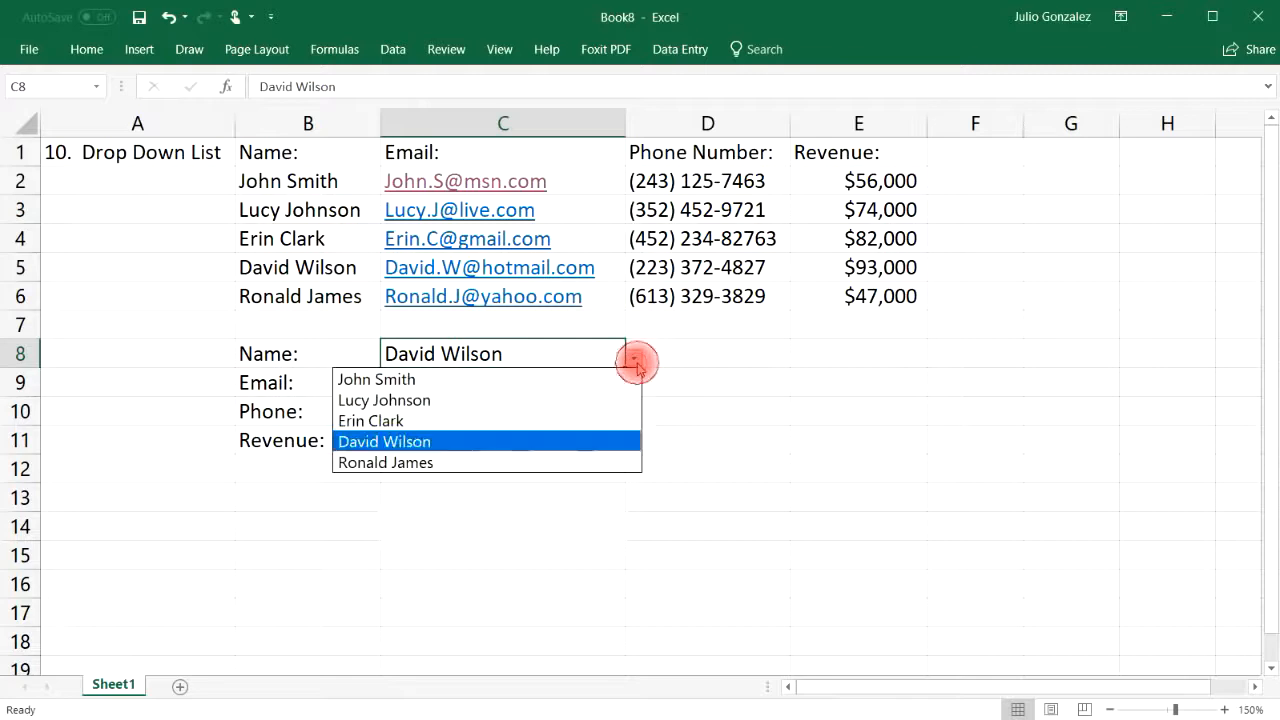
{"action": "left_click", "coordinate": [551, 459]}
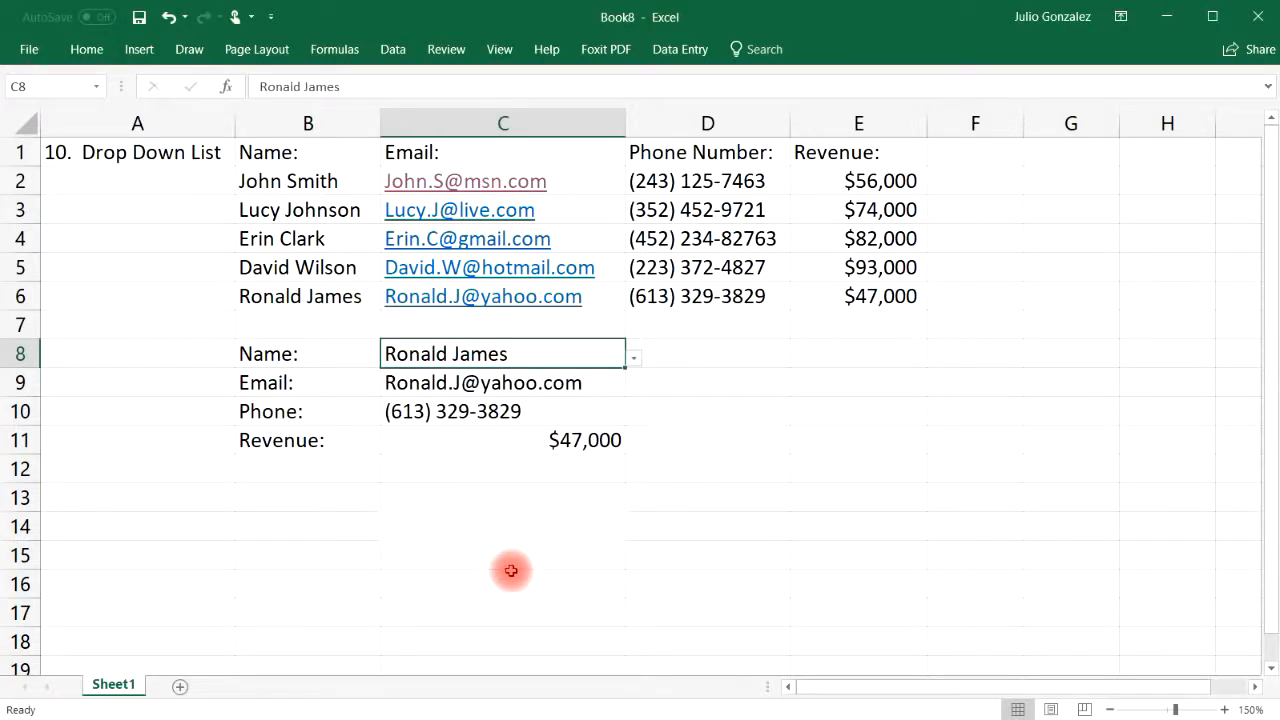
{"action": "left_click", "coordinate": [176, 158]}
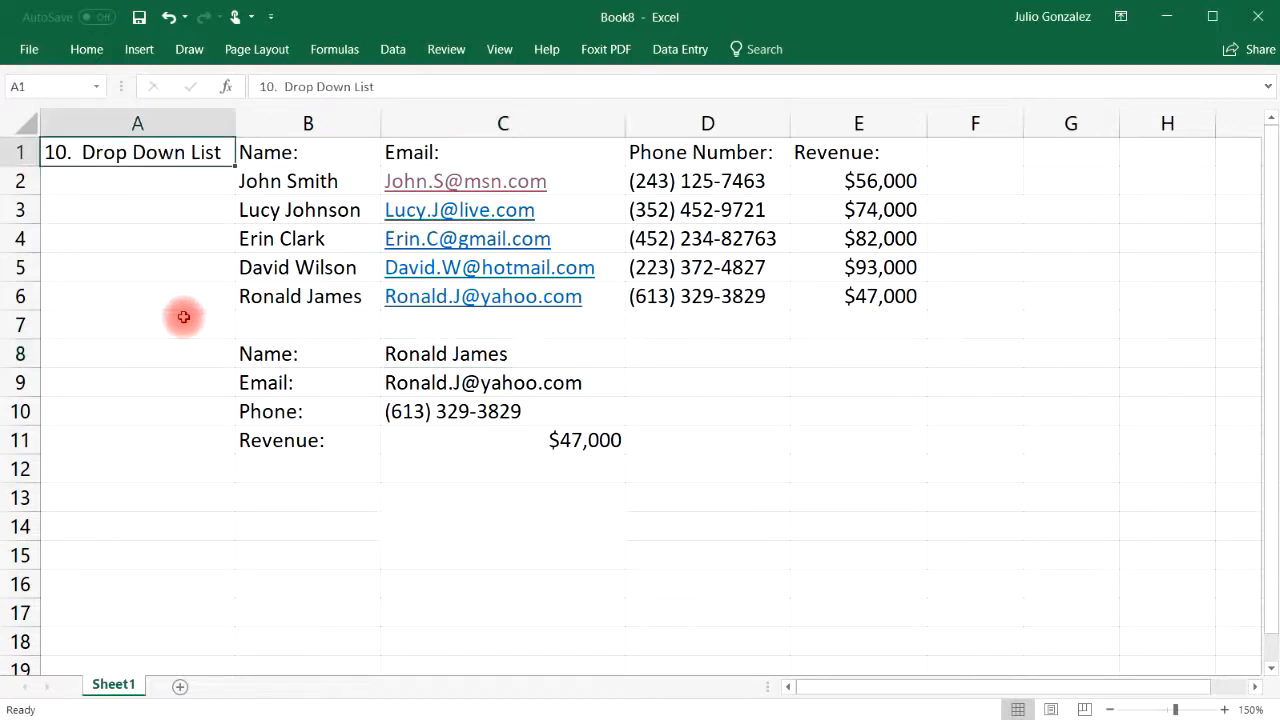